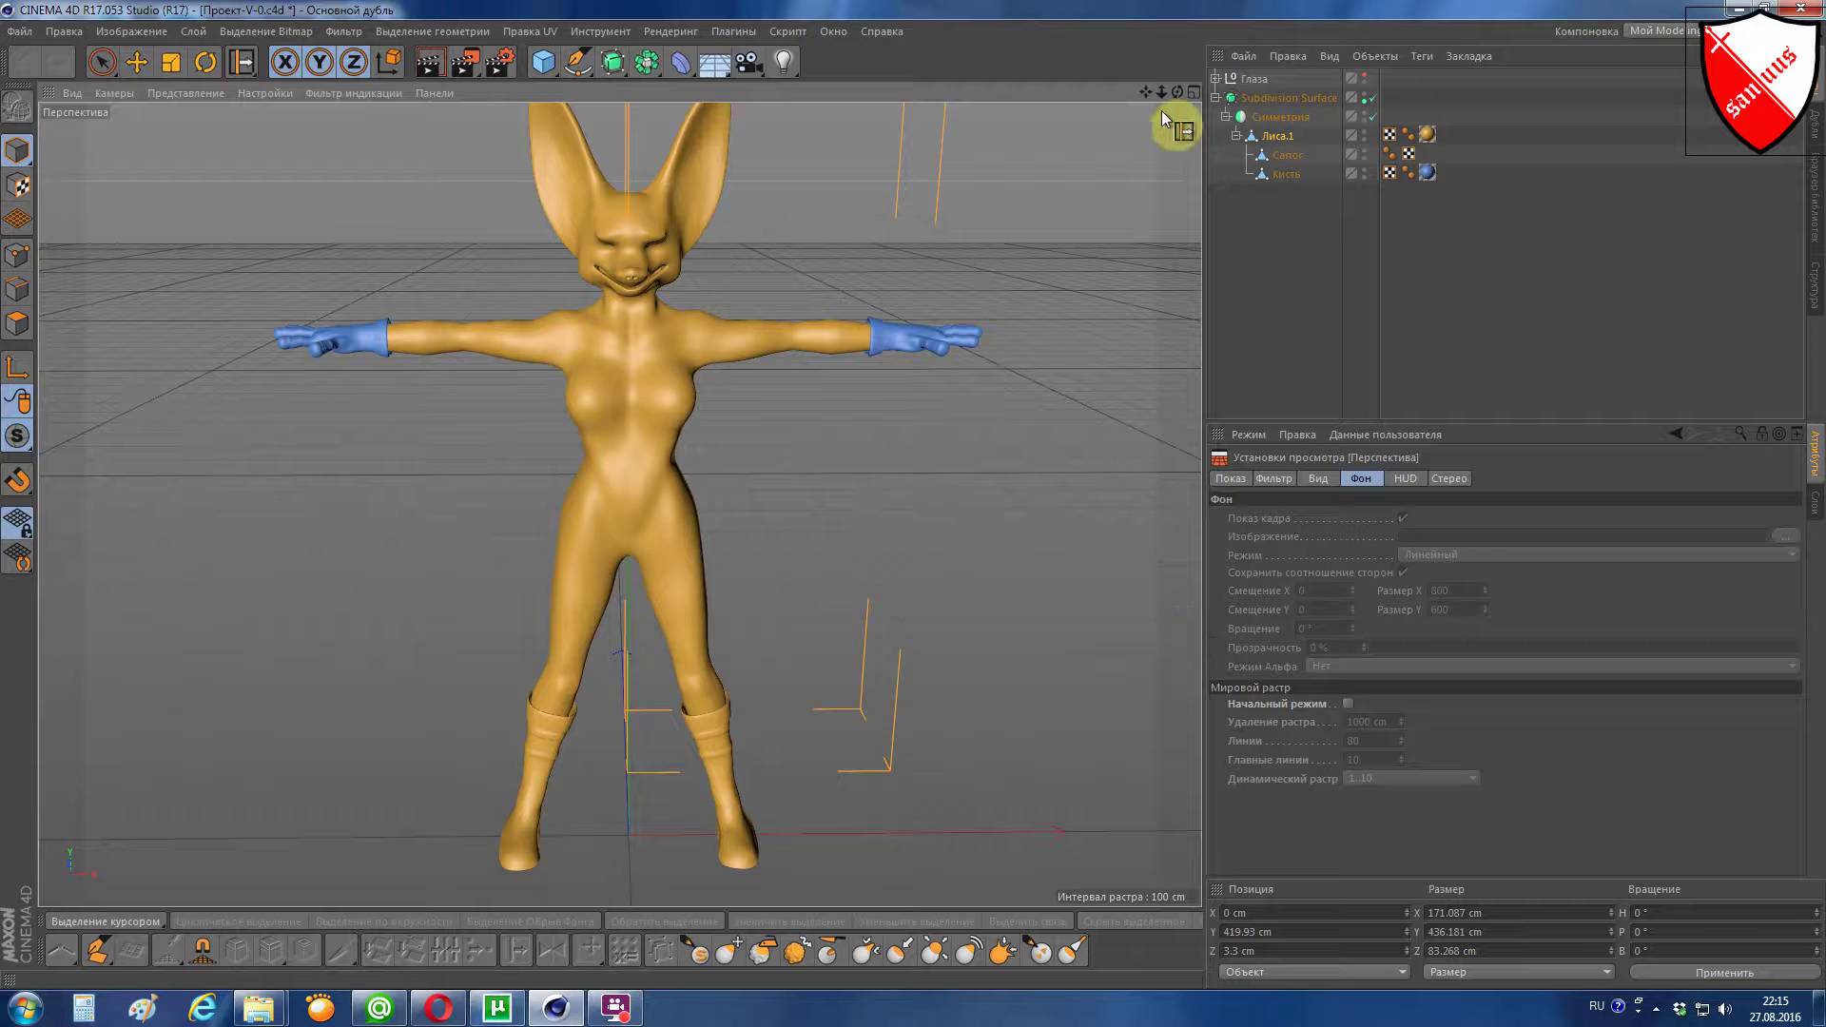
Step: Orbit around the fox character from several sides and zoom in on the torso
mouse_move(1178, 92)
mouse_down()
mouse_move(1122, 95)
mouse_move(1178, 92)
mouse_up()
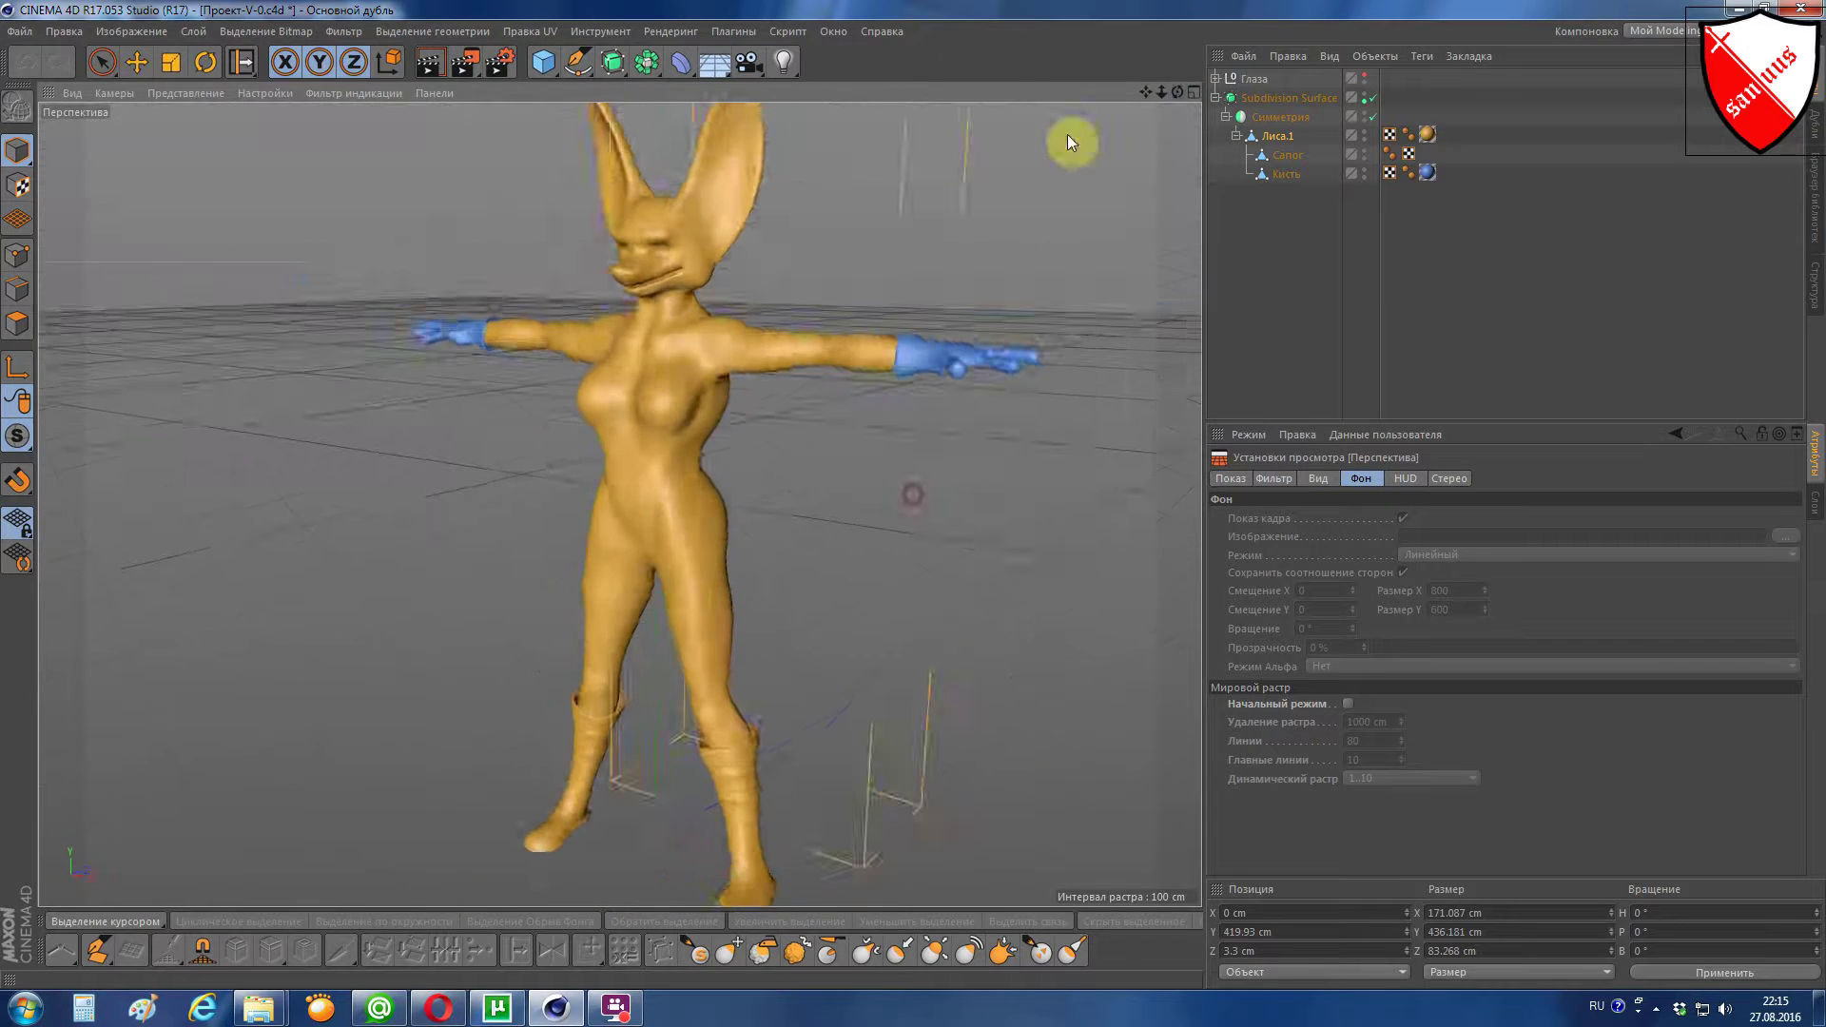
alt+right_drag(1067, 134, 677, 472)
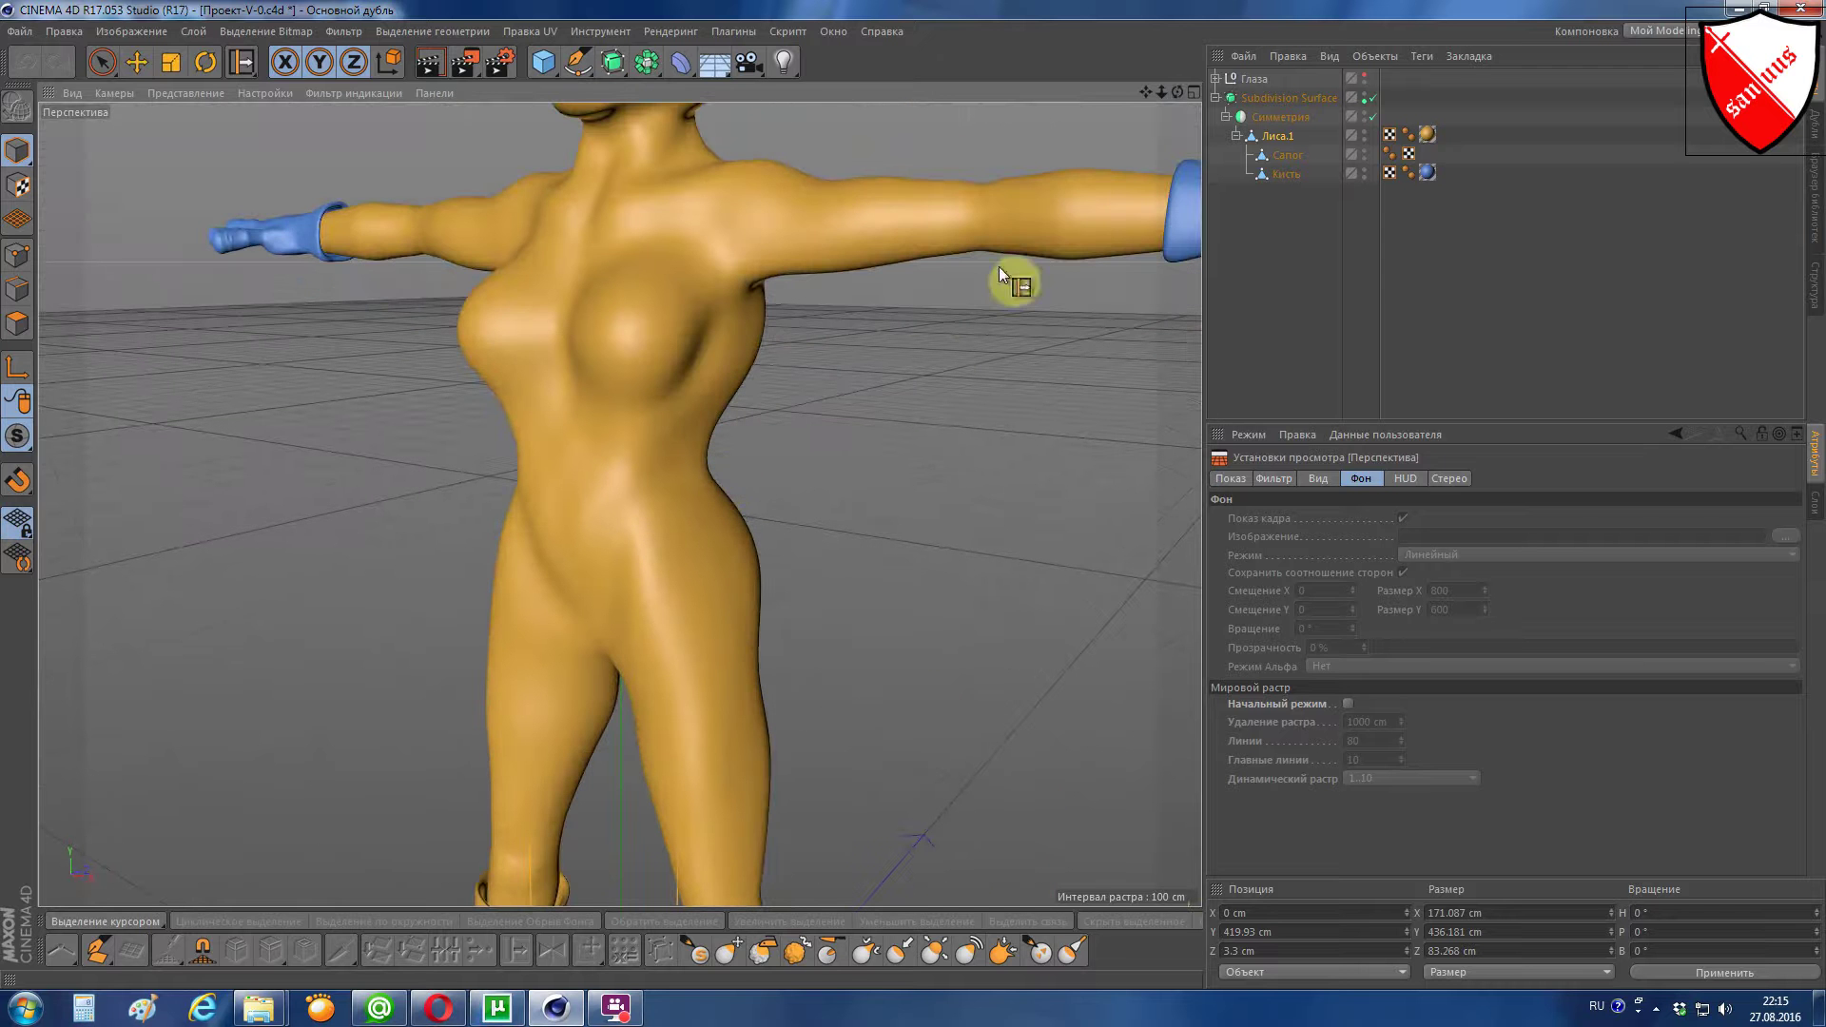
drag(1178, 93, 1177, 93)
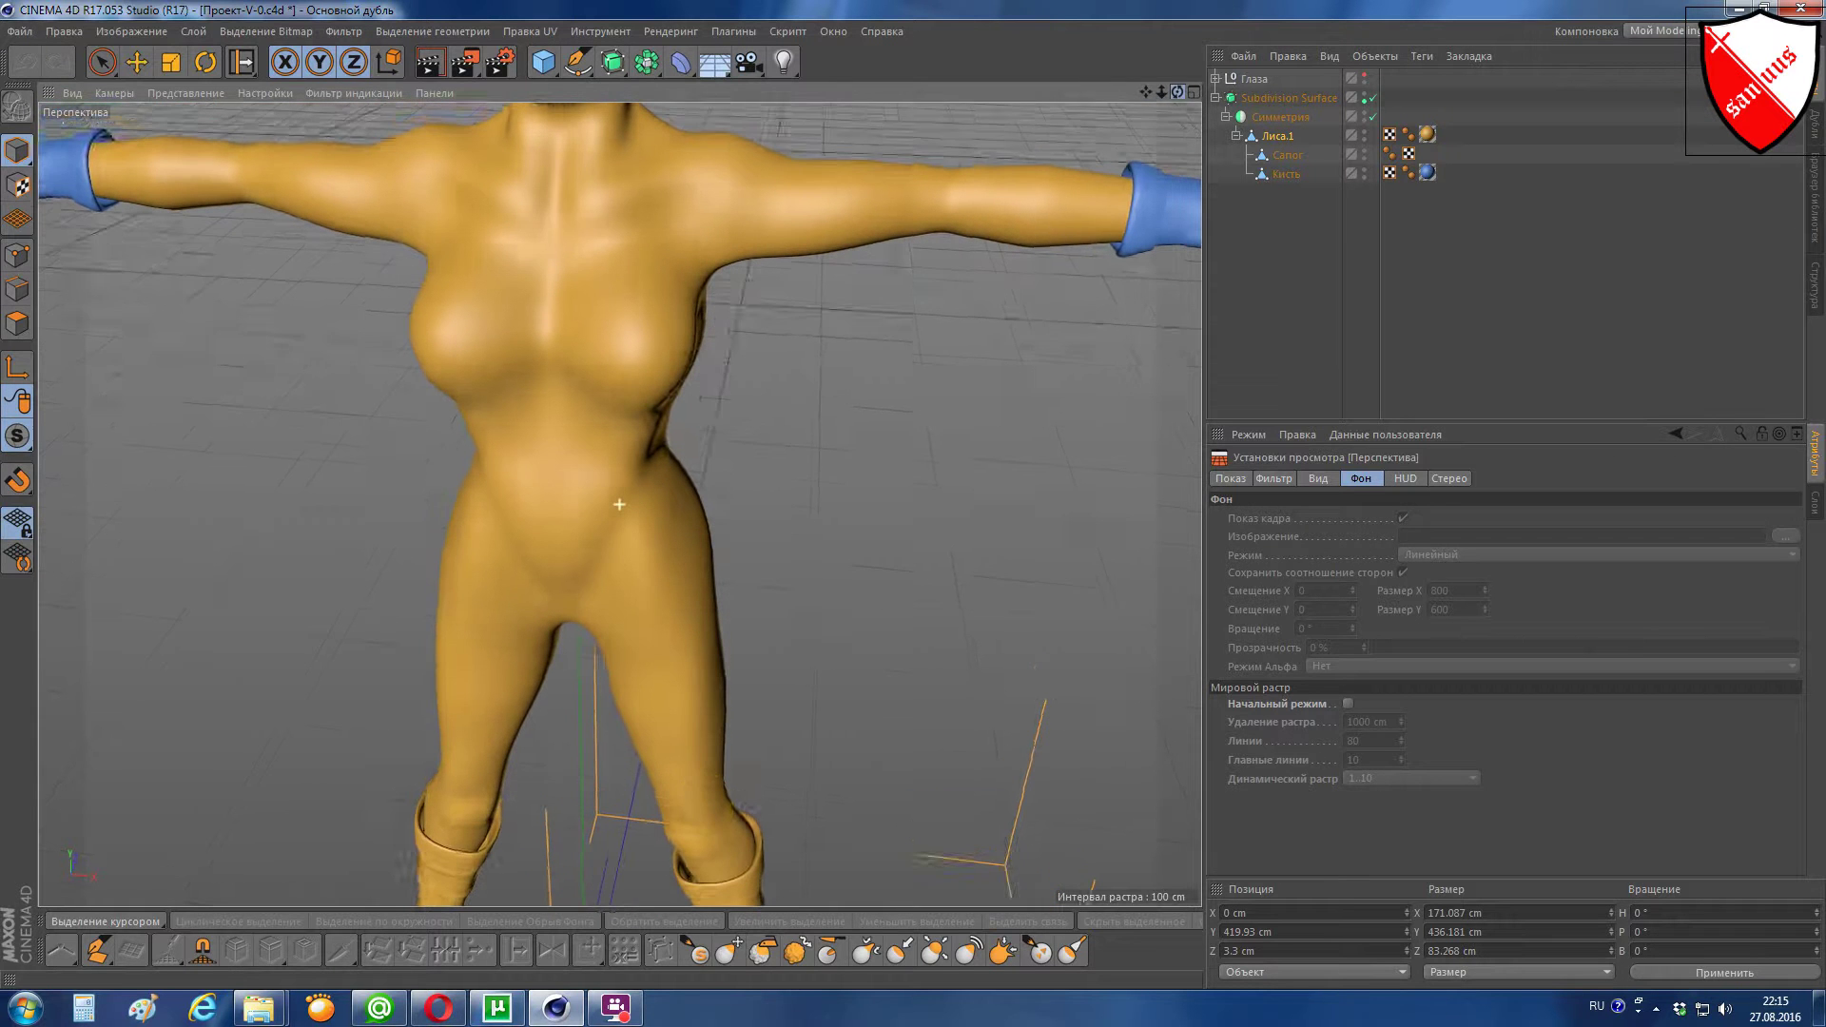
Step: Select the Смещение (Displace) sculpt brush and set its radius to 50
click(727, 957)
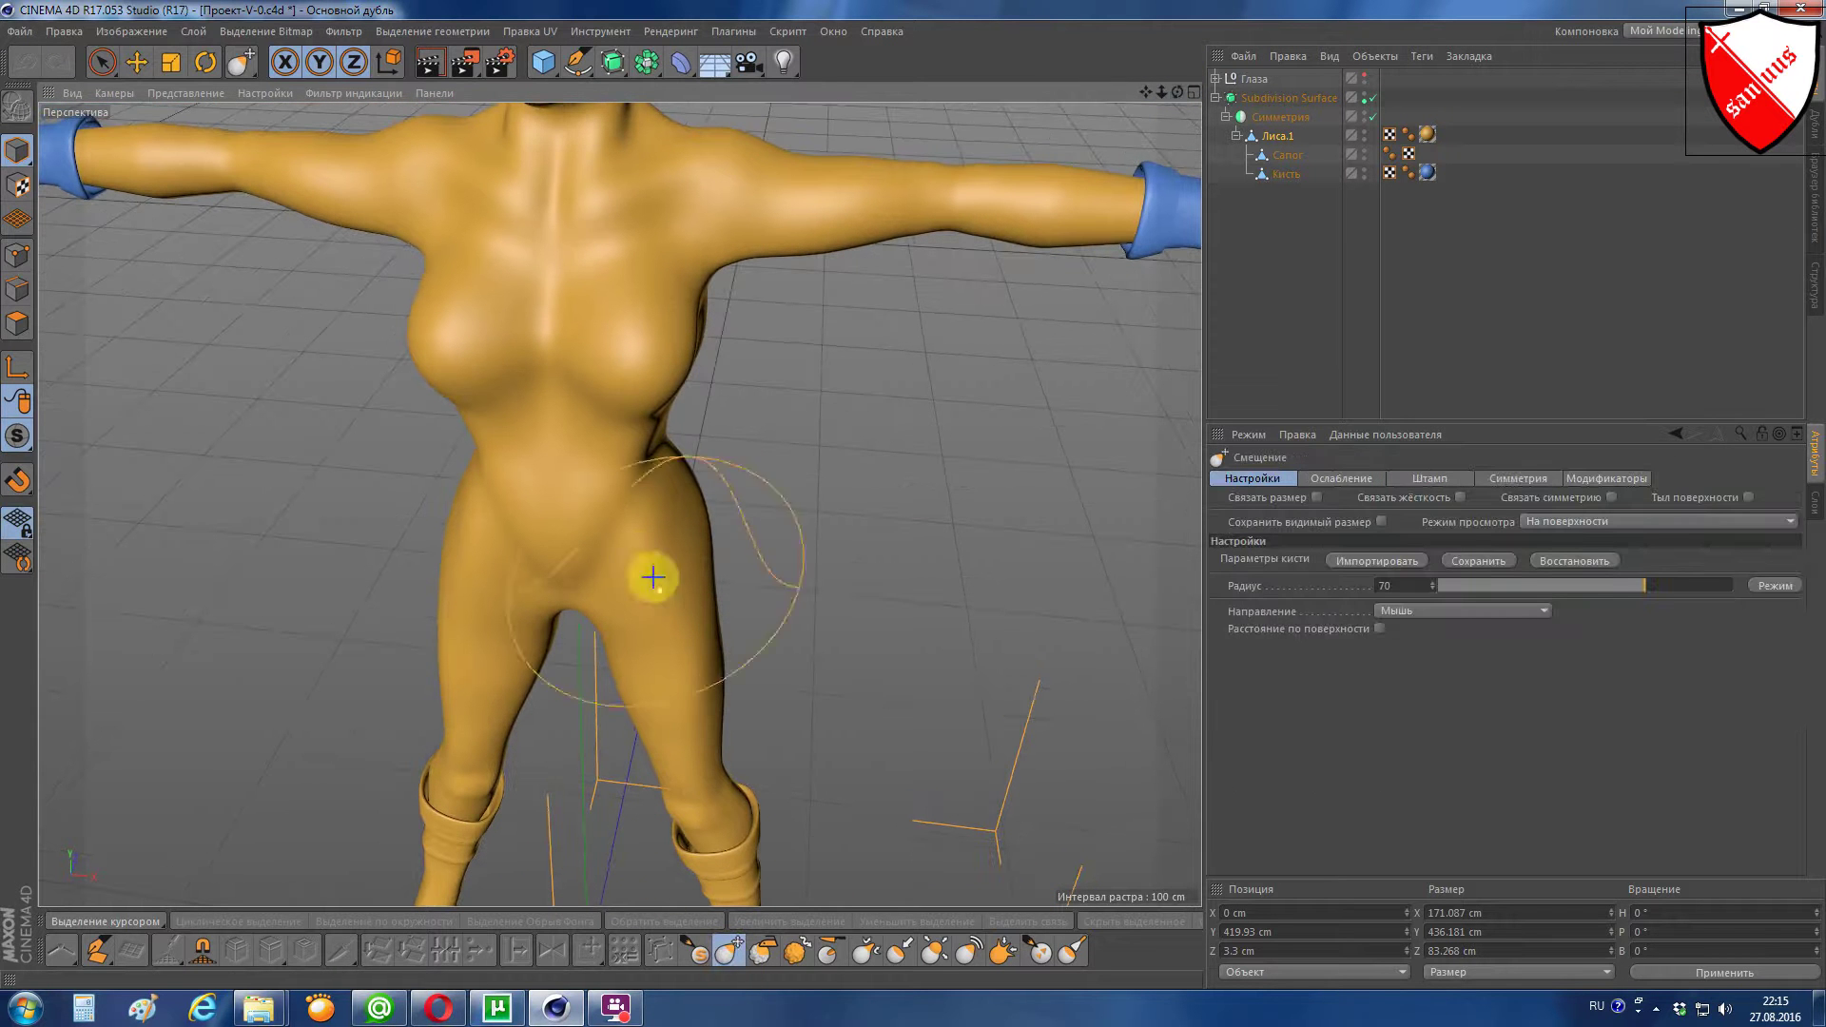
drag(1587, 584, 1558, 586)
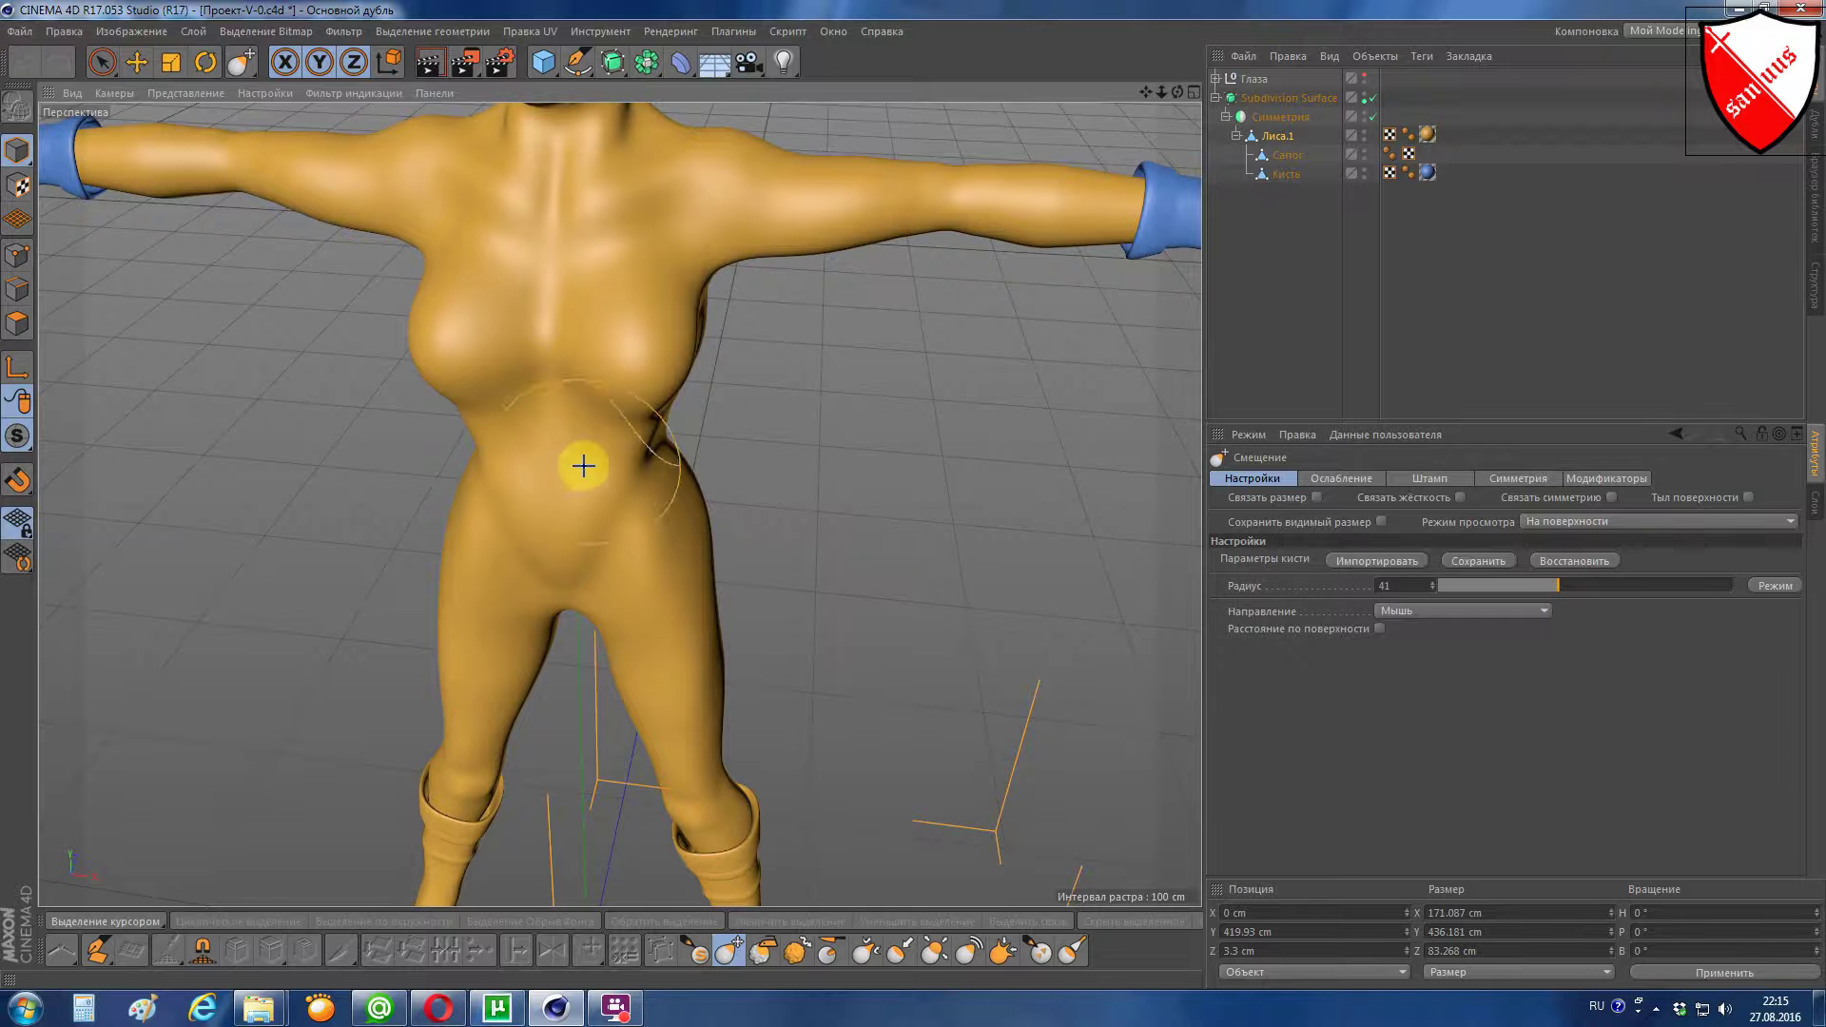
click(1390, 590)
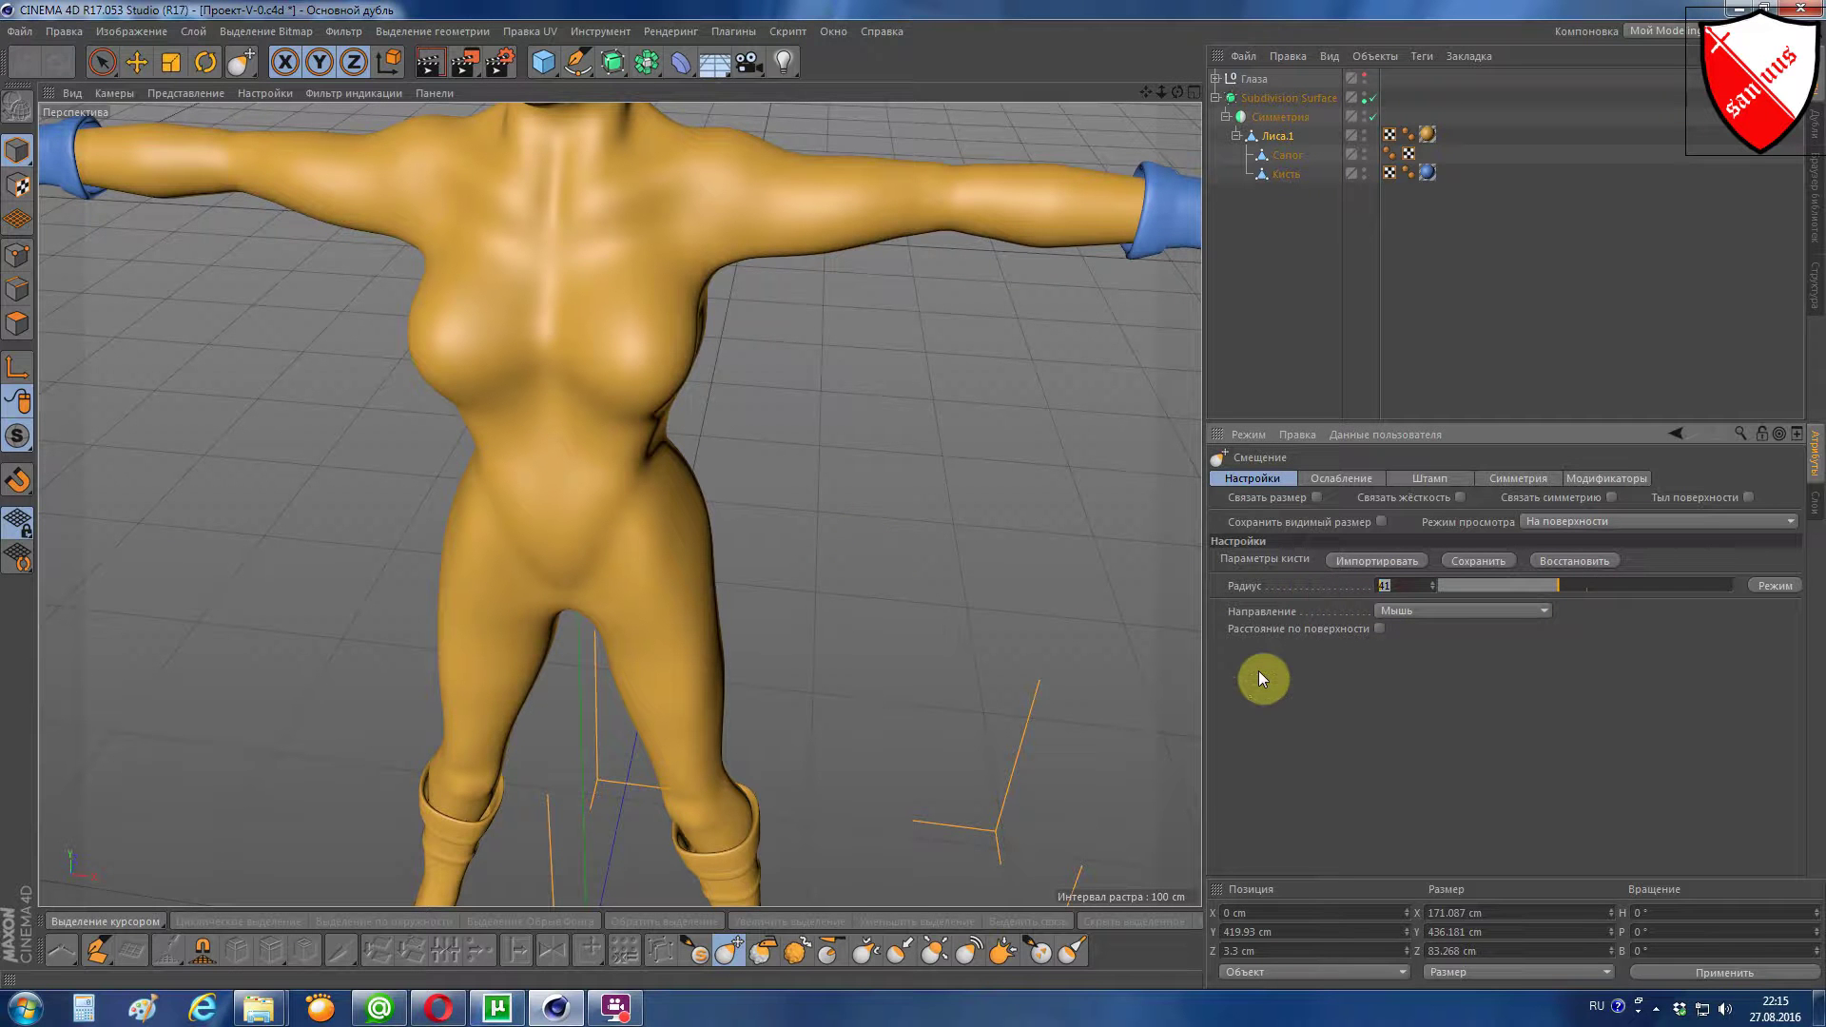
text(50)
key(Return)
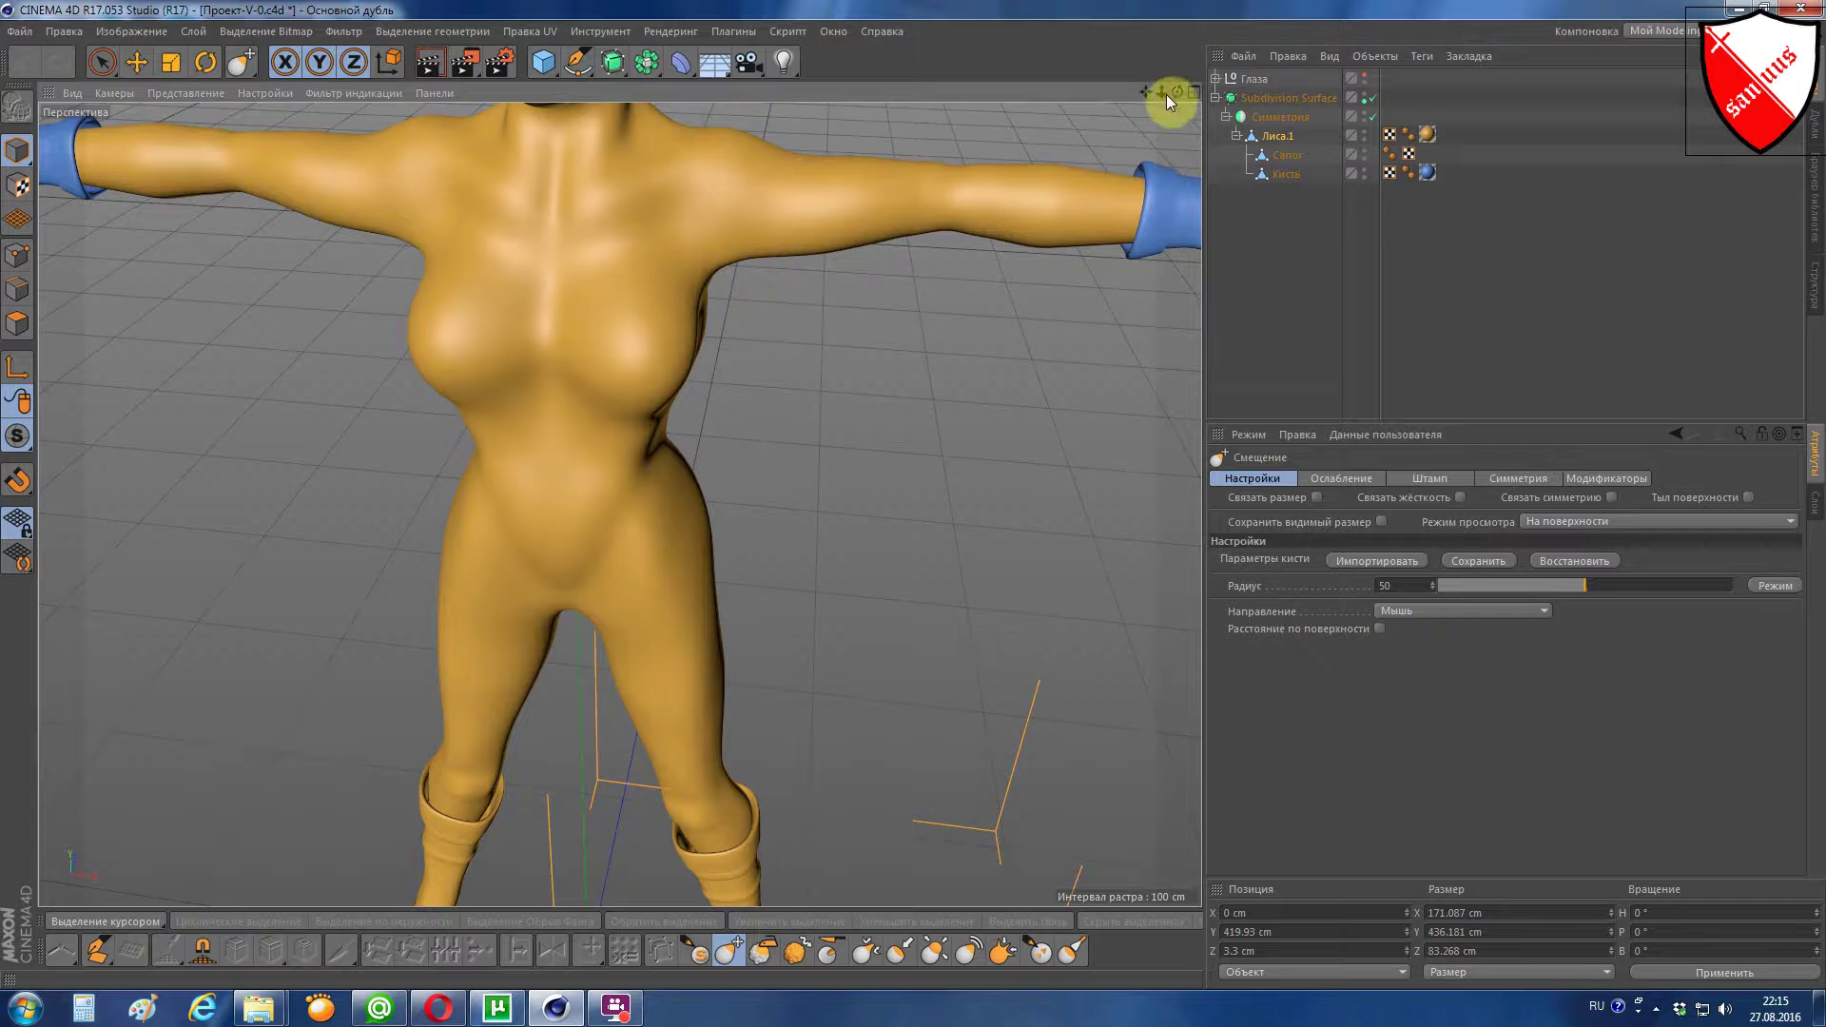
Step: Orbit down toward the legs and push out the right side of the waist
mouse_move(1176, 93)
mouse_down()
mouse_move(1123, 105)
mouse_move(1134, 117)
mouse_up()
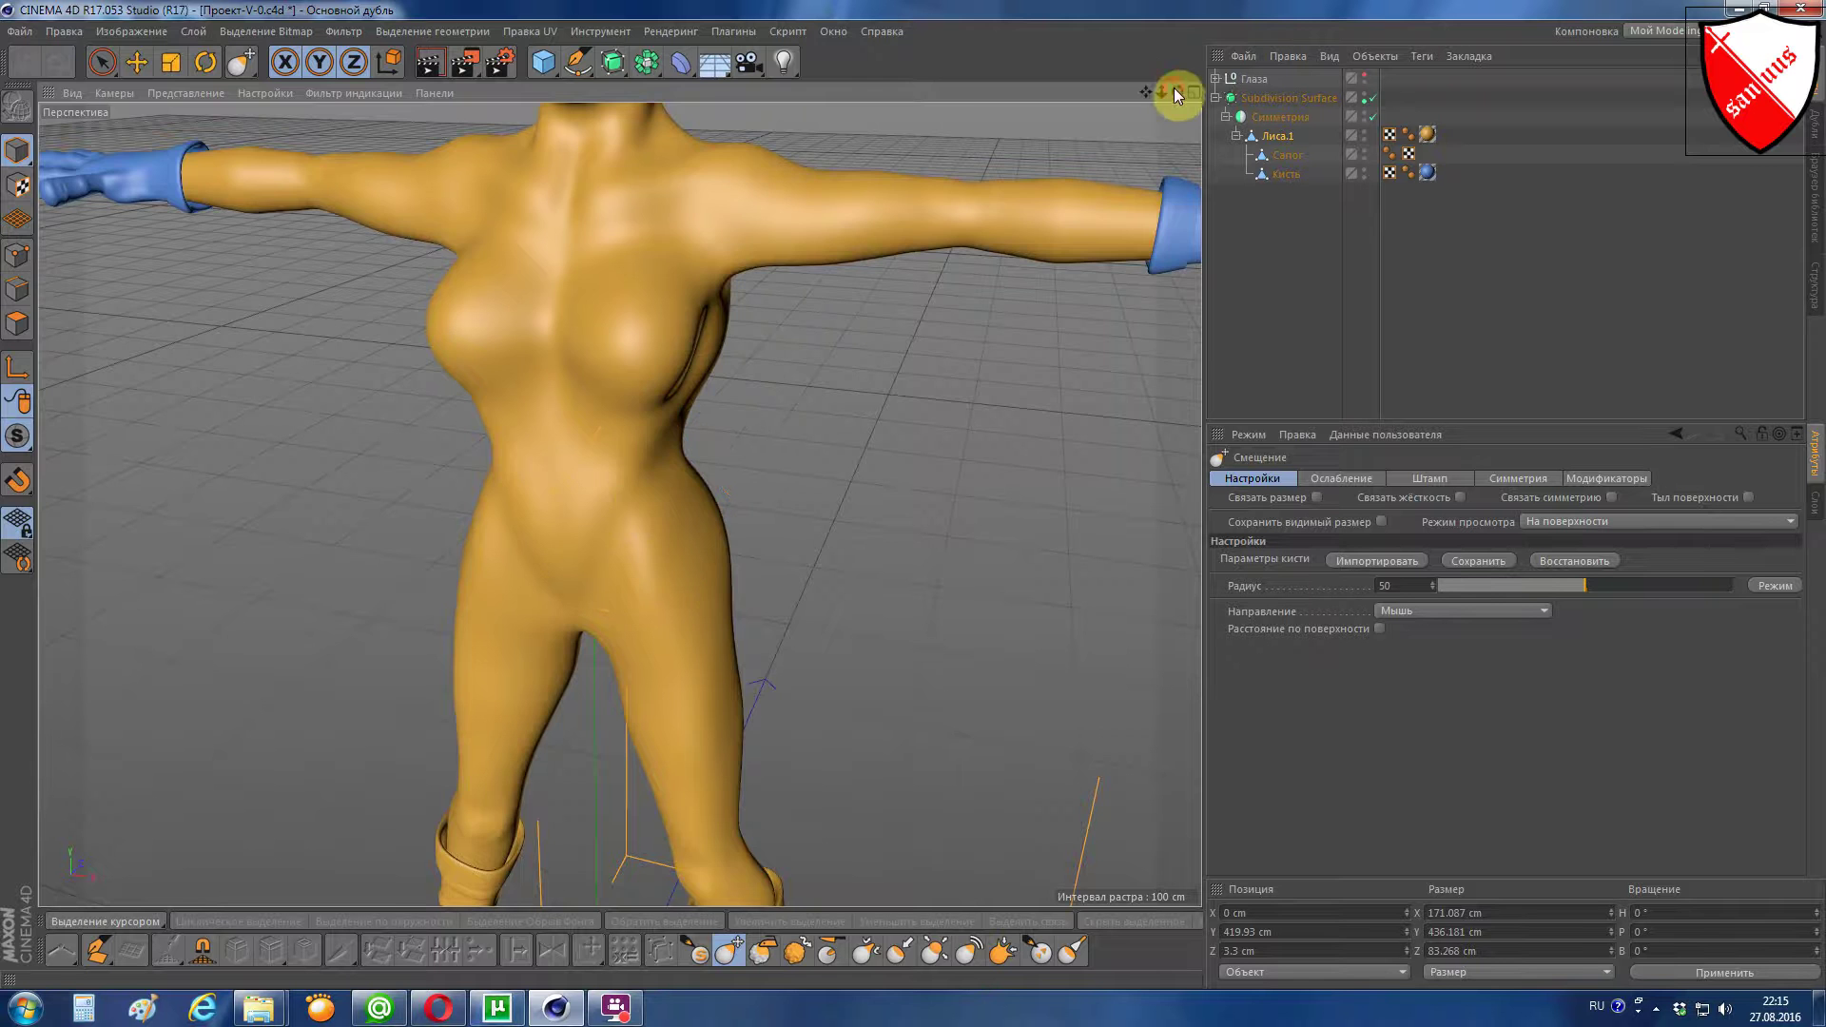
drag(1177, 93, 1109, 189)
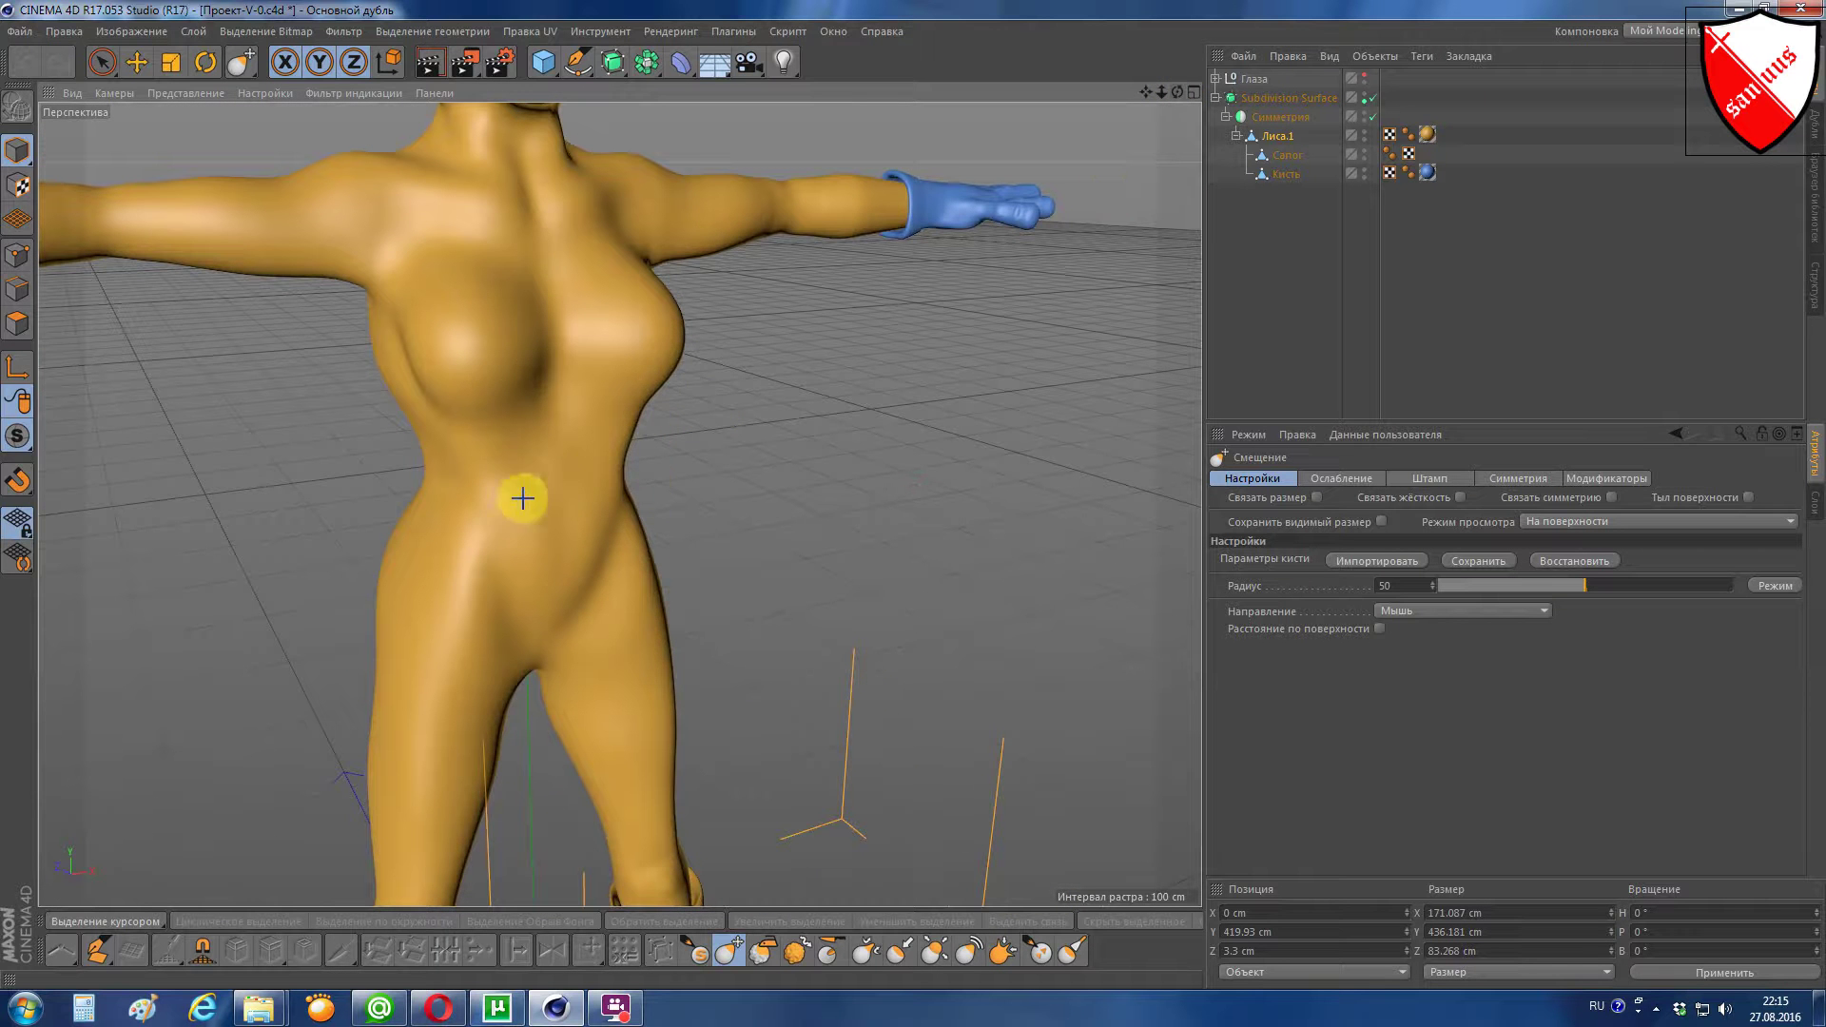
drag(1180, 94, 836, 283)
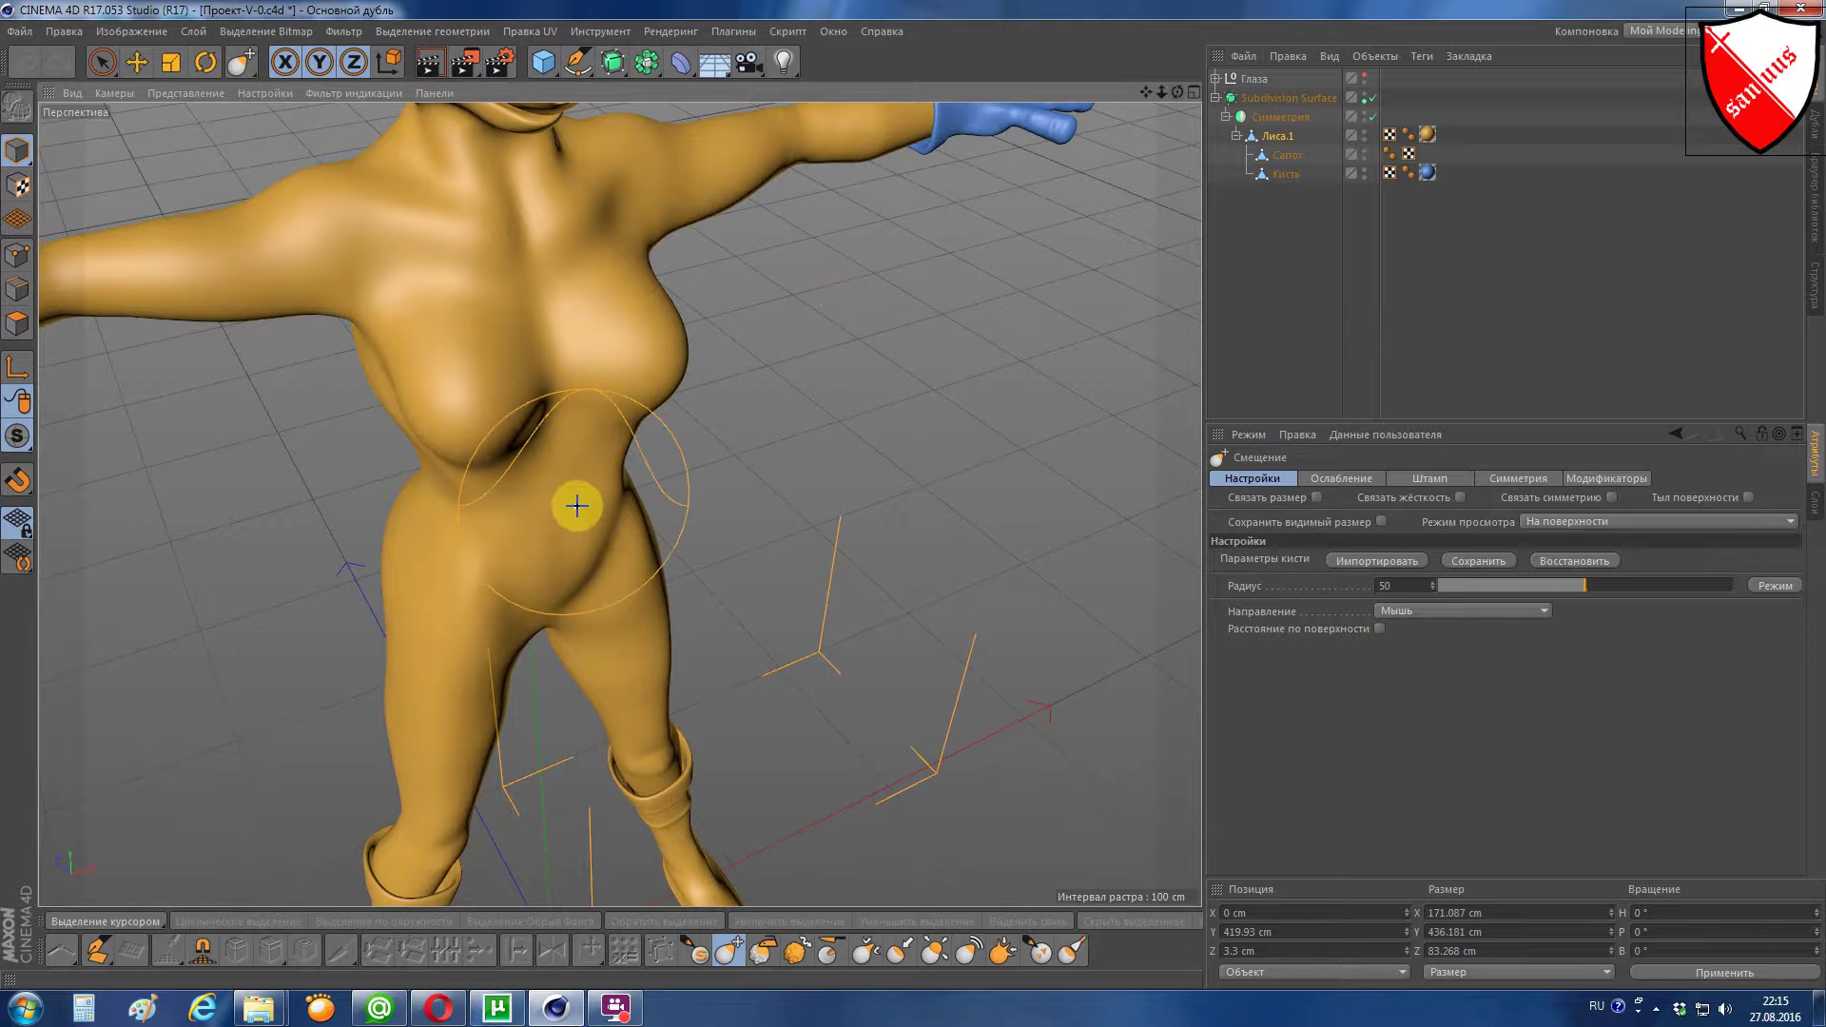
mouse_move(600, 497)
mouse_down()
mouse_move(628, 495)
mouse_move(629, 446)
mouse_move(630, 498)
mouse_move(614, 449)
mouse_up()
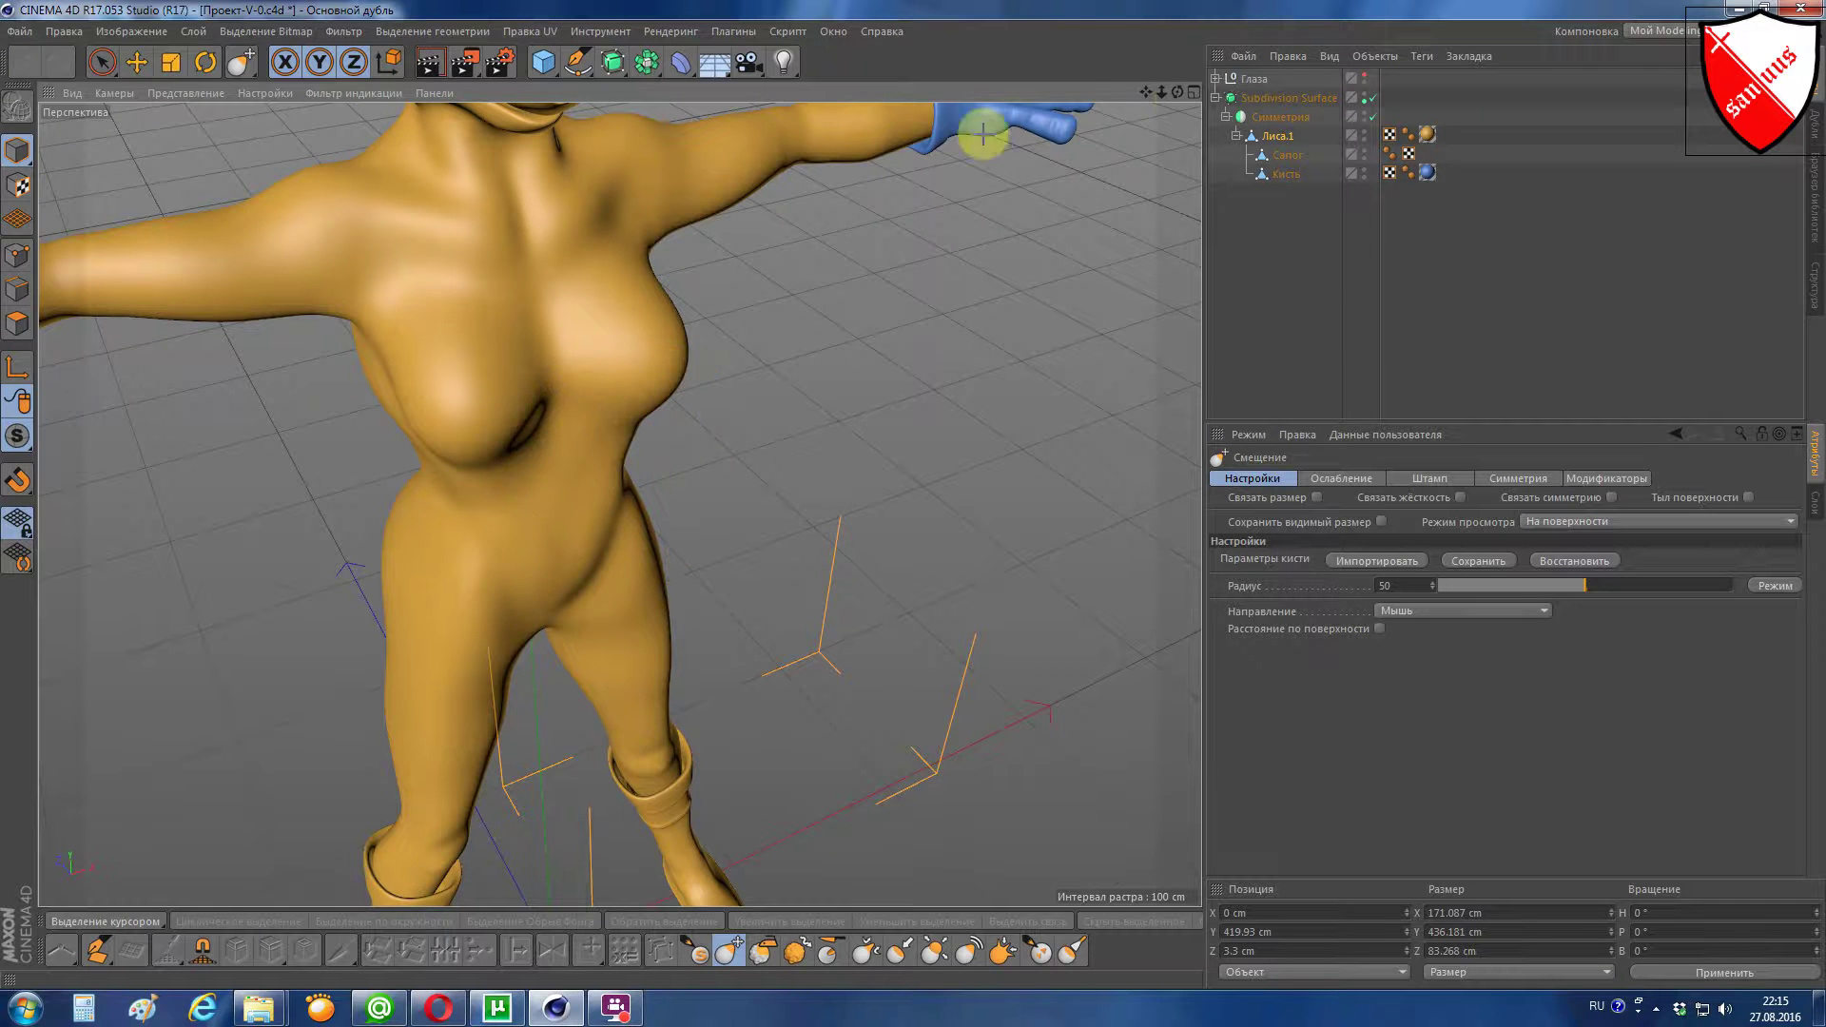
Step: From a frontal view, refine the waist side with a small sculpted dent
drag(1177, 92, 1073, 206)
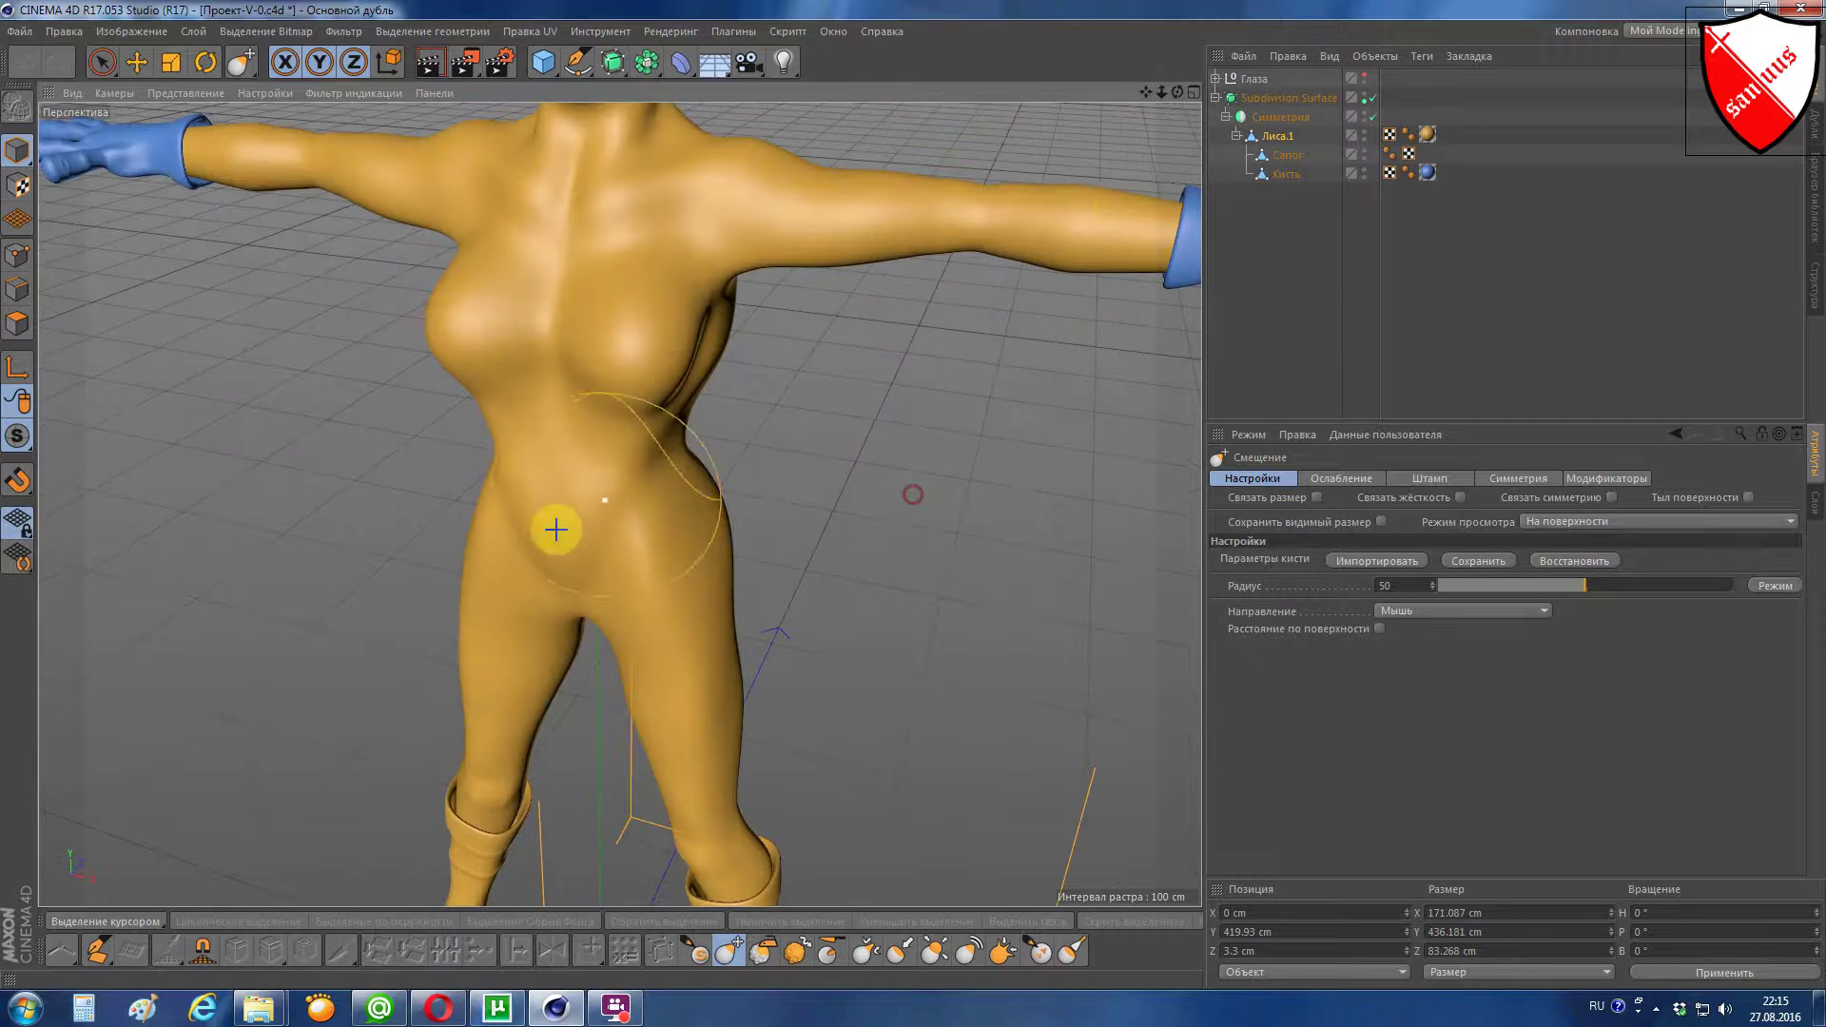
alt+drag(653, 530, 717, 403)
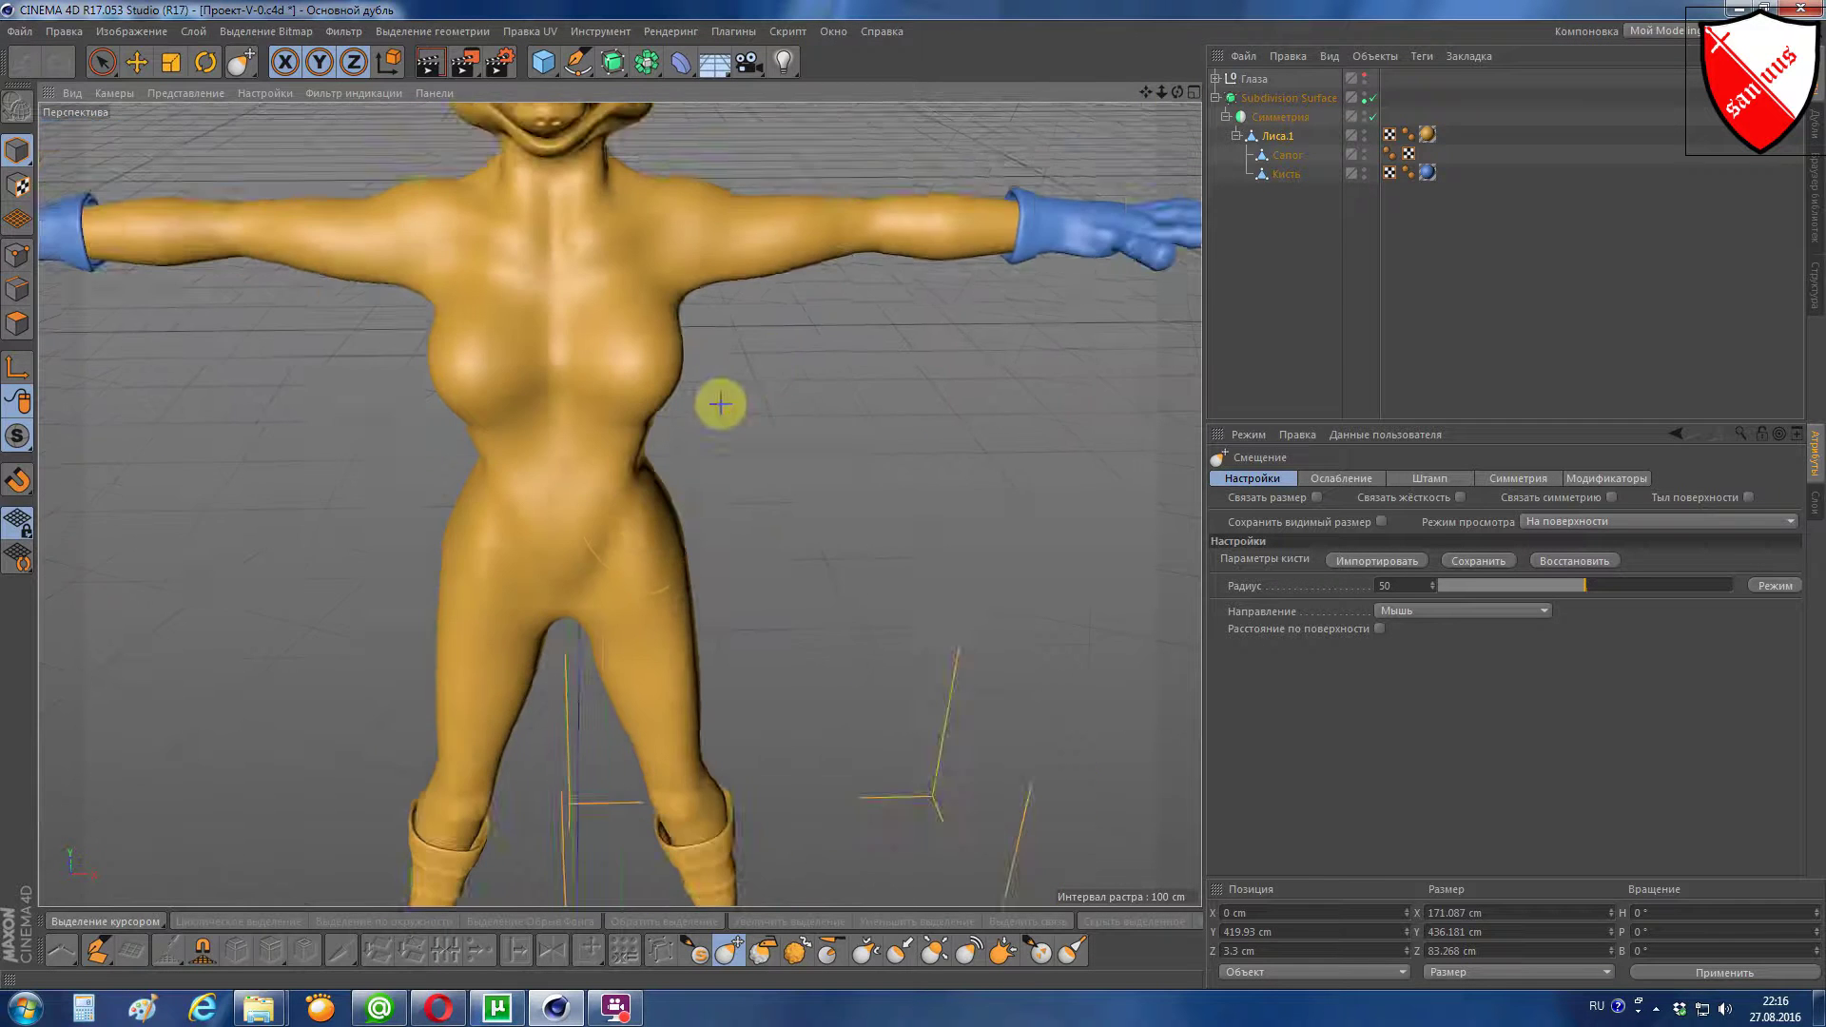
scroll(653, 453, up, 2)
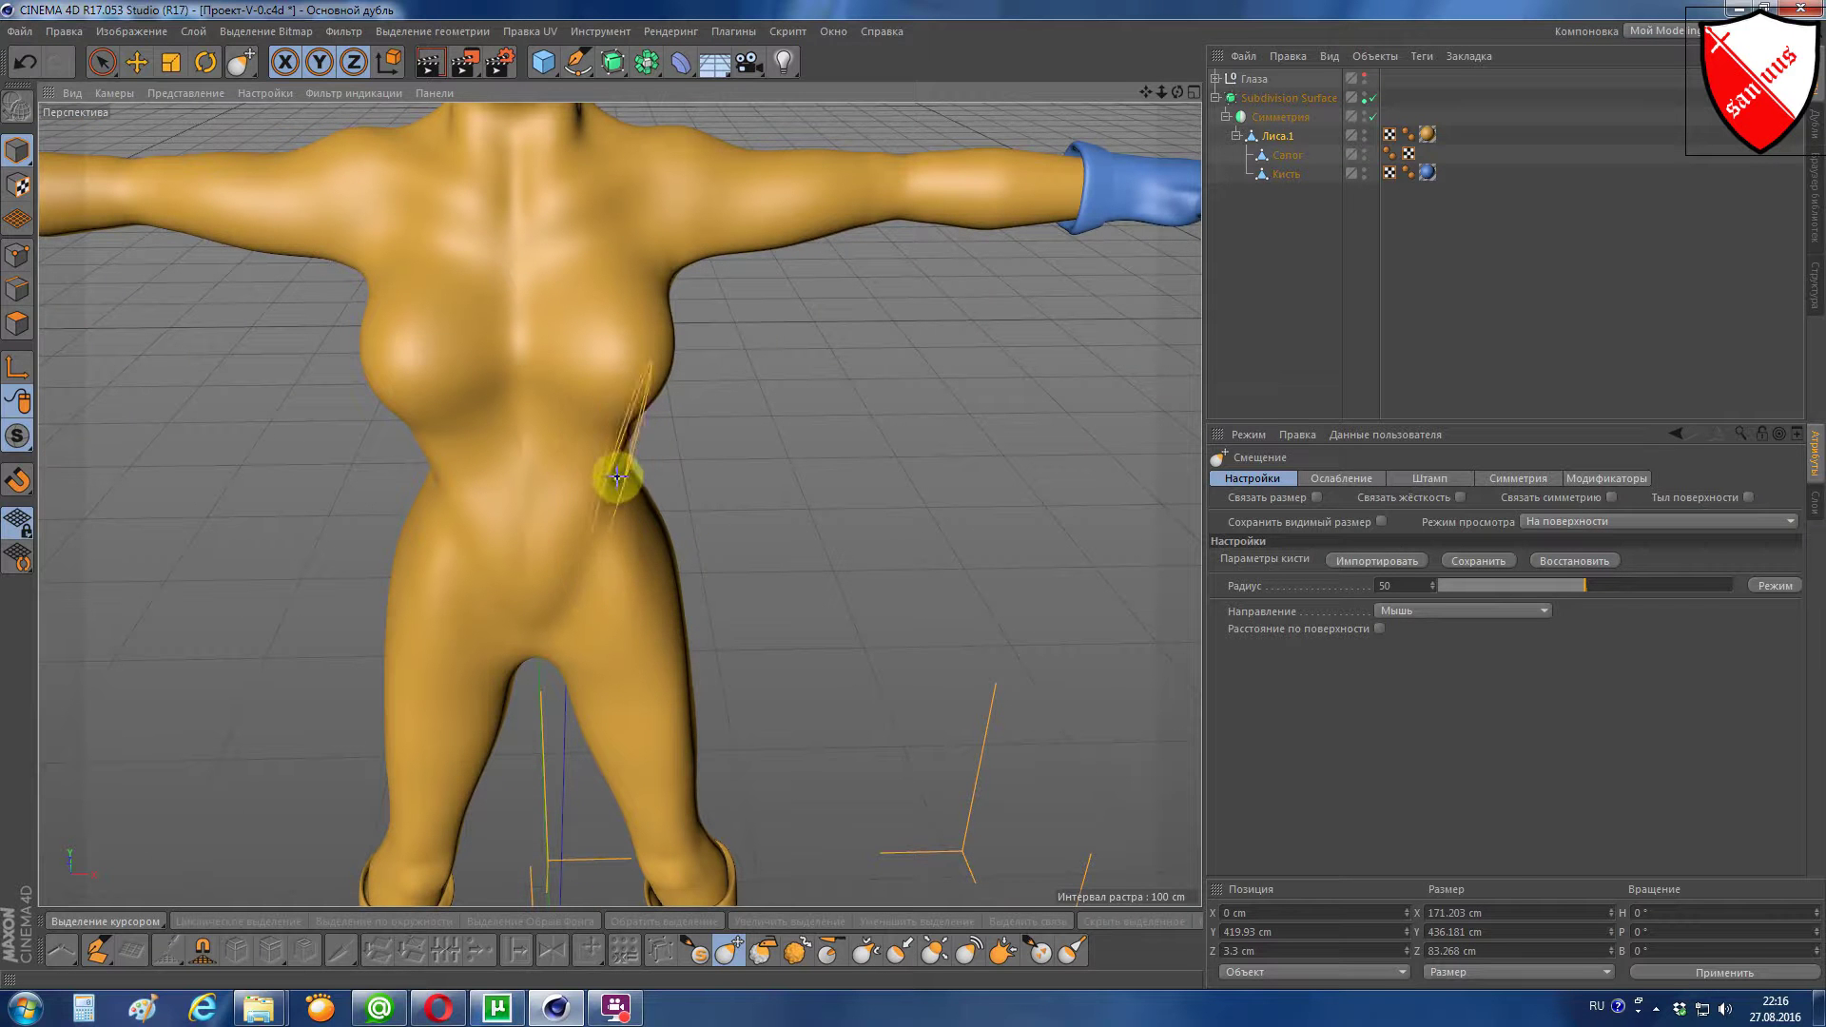
drag(614, 480, 616, 479)
drag(605, 476, 617, 480)
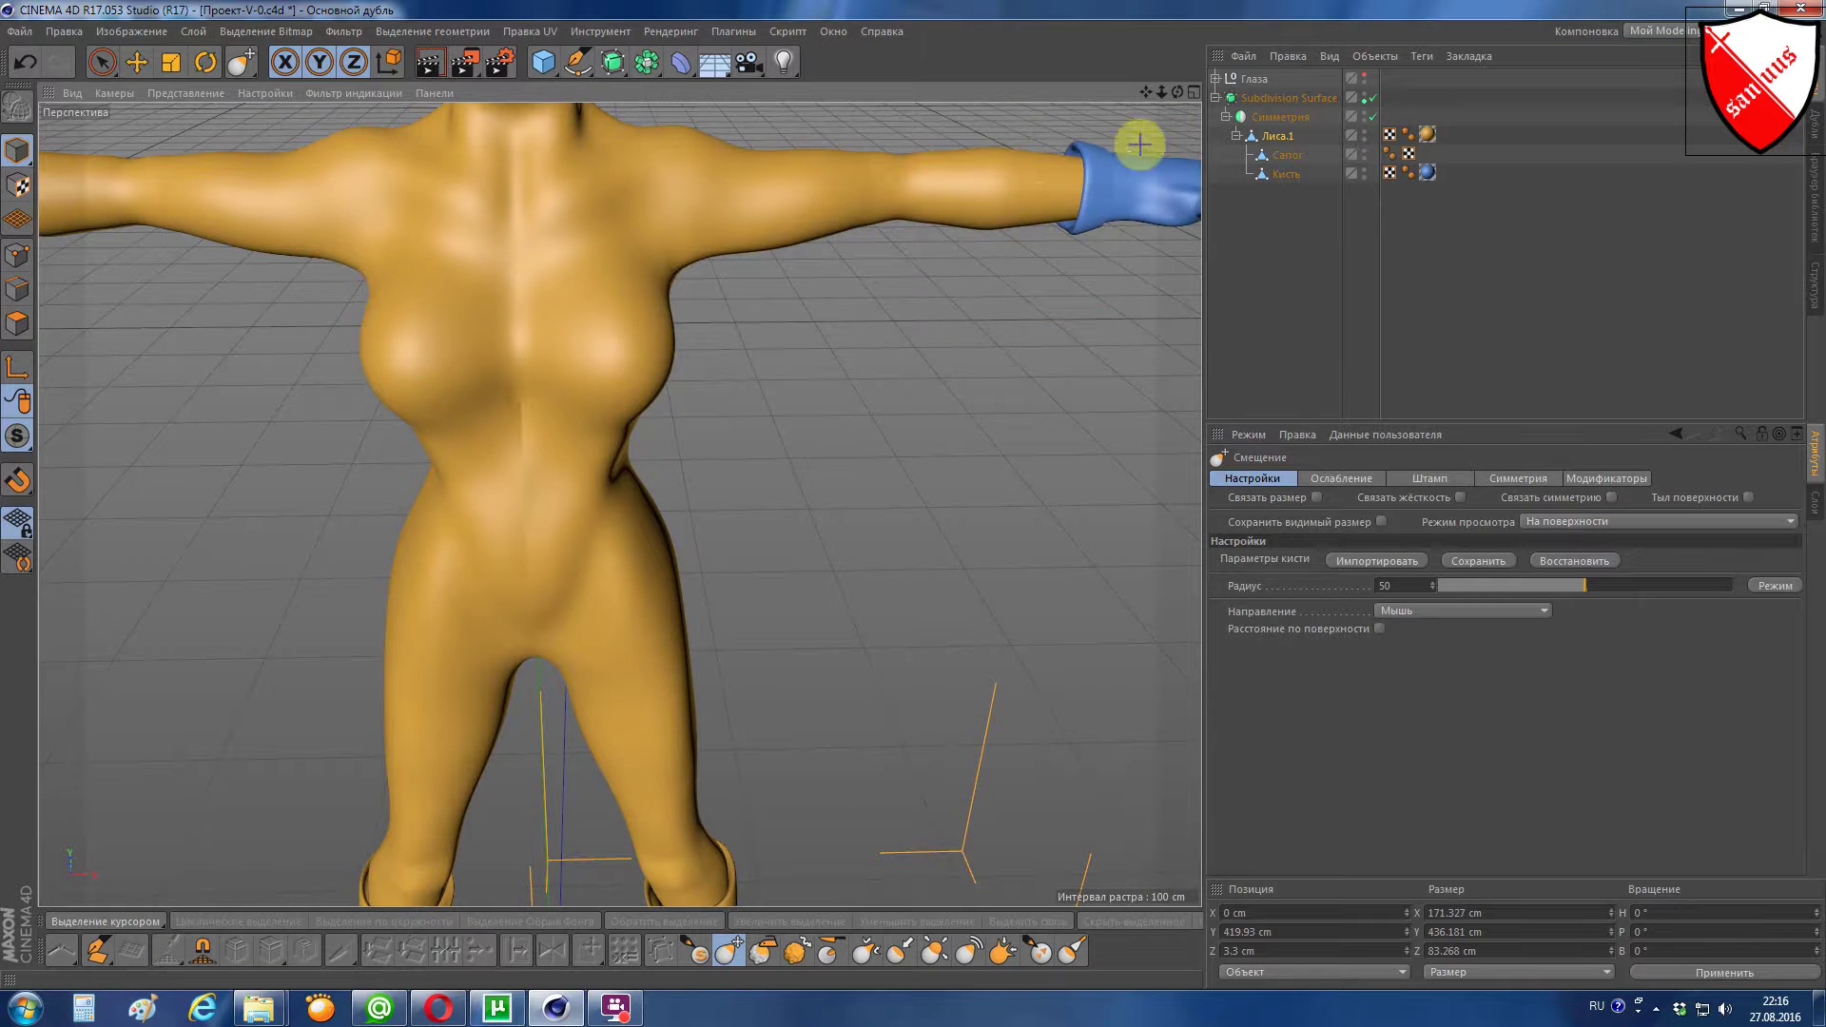
mouse_move(1180, 97)
mouse_down()
mouse_move(620, 504)
mouse_move(667, 500)
mouse_up()
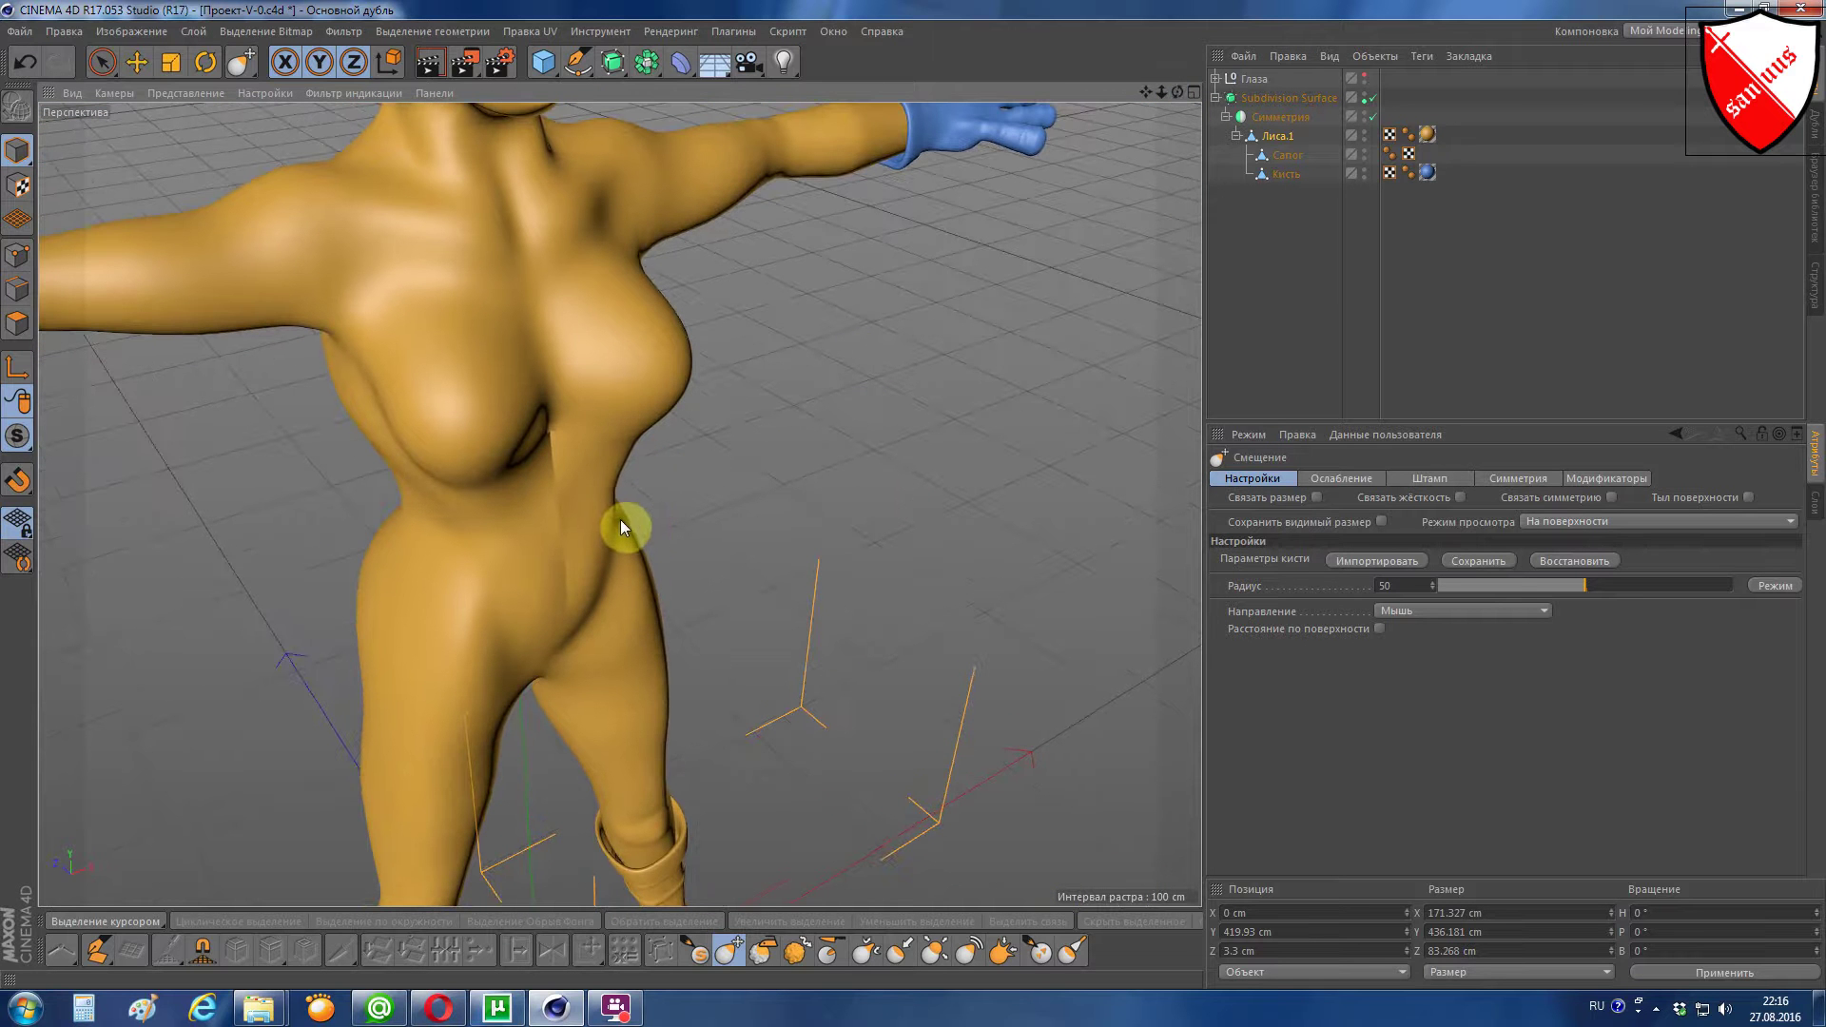
mouse_move(621, 521)
mouse_down()
mouse_move(1176, 95)
mouse_move(619, 504)
mouse_up()
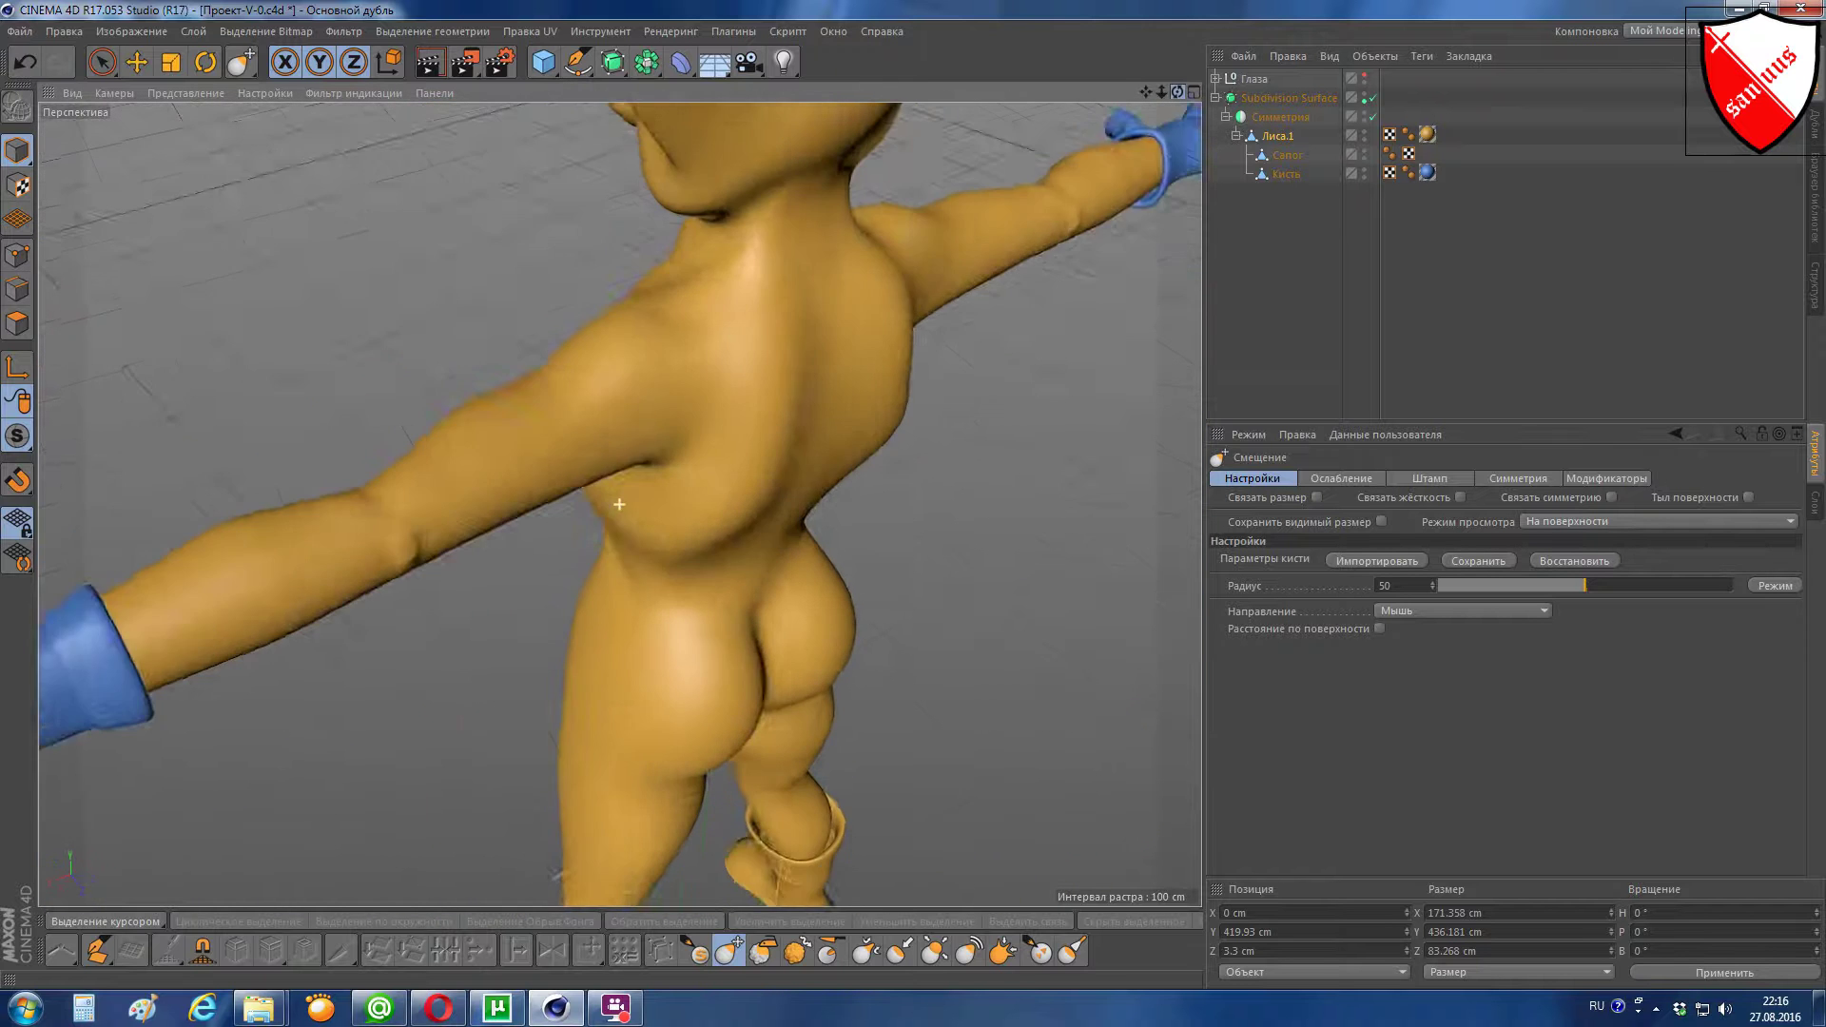
Step: Brush Displace strokes from the shoulder down to the lower back, then orbit back to the front
drag(1178, 93, 701, 488)
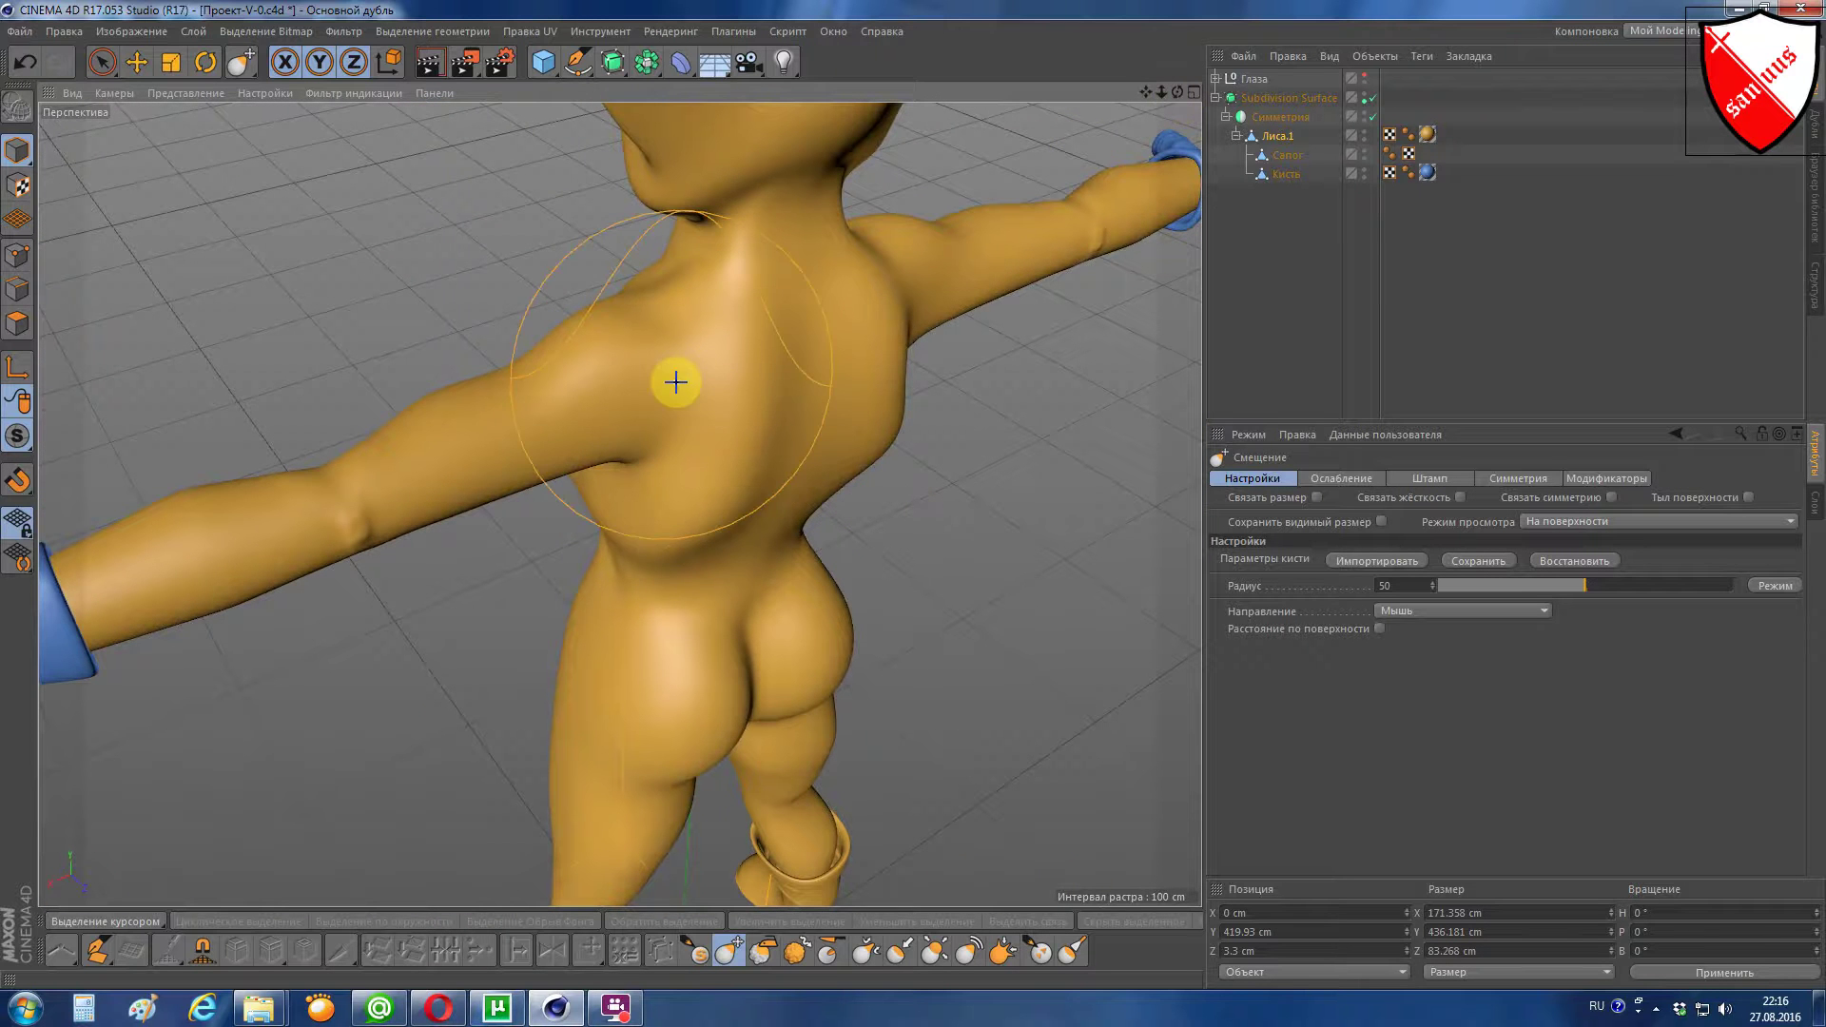
mouse_move(676, 383)
mouse_down()
mouse_move(680, 568)
mouse_move(644, 584)
mouse_move(643, 614)
mouse_up()
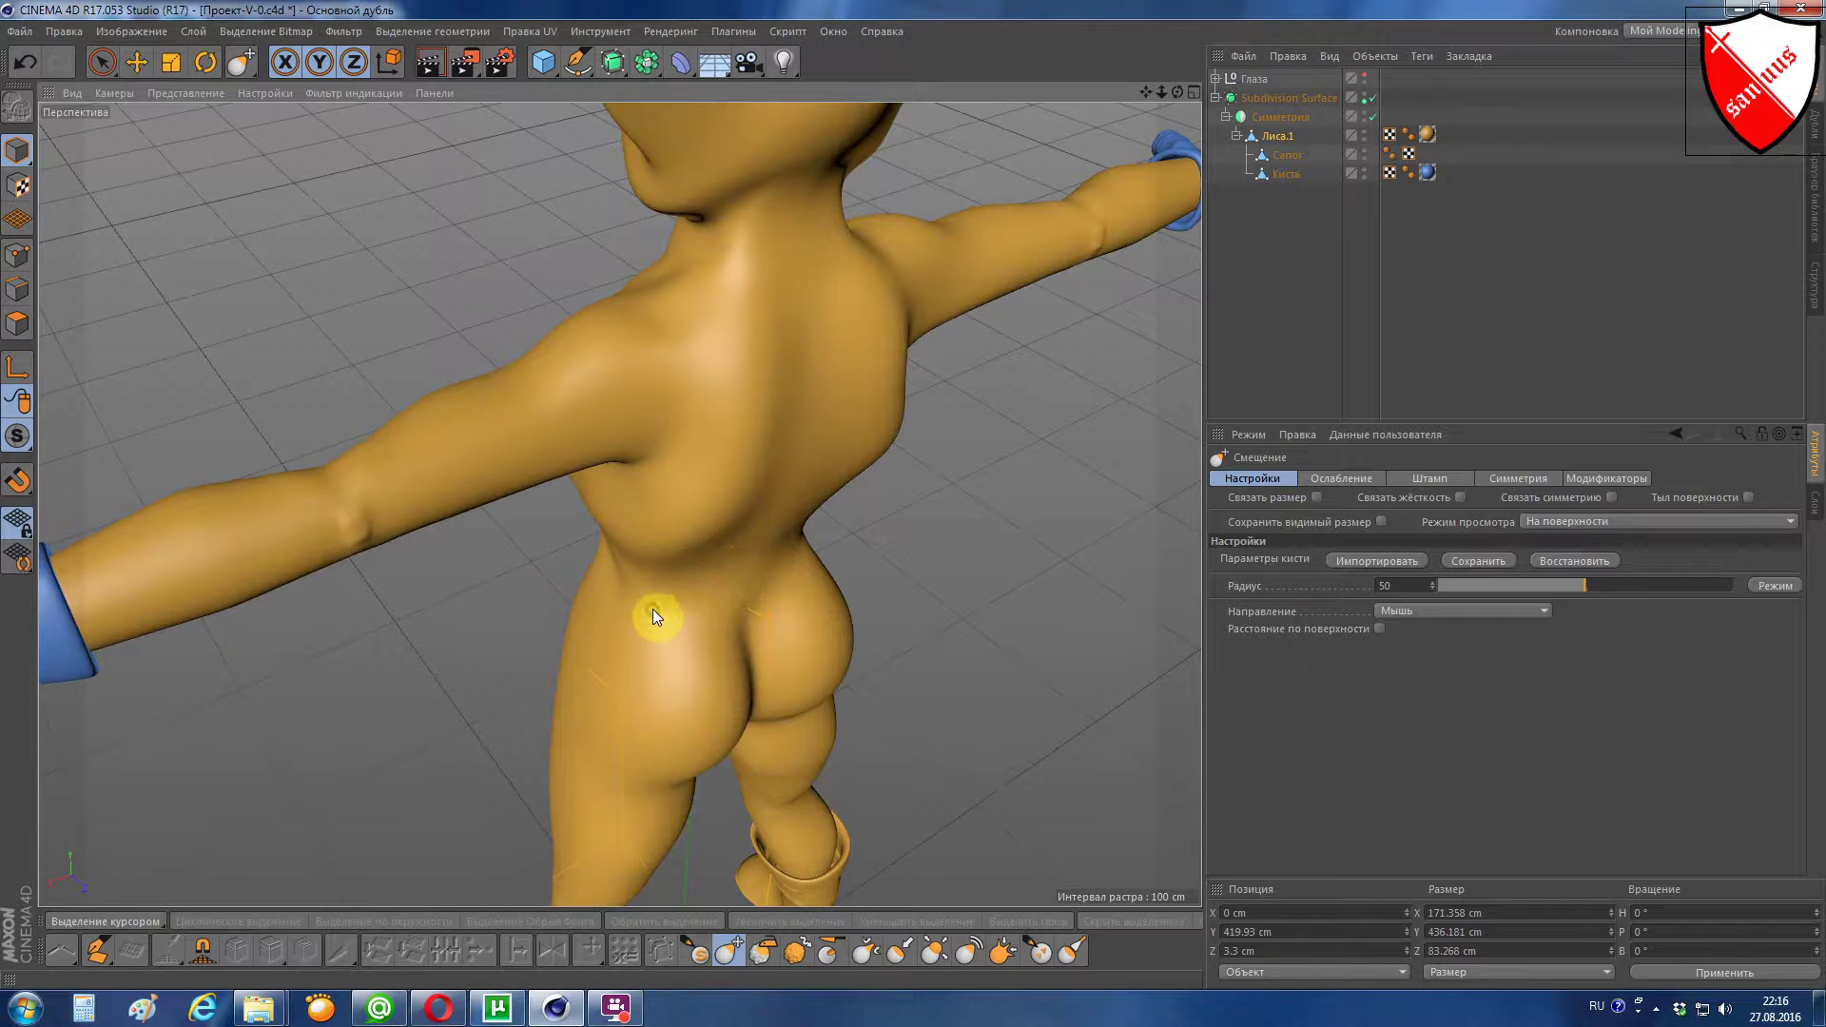
click(645, 592)
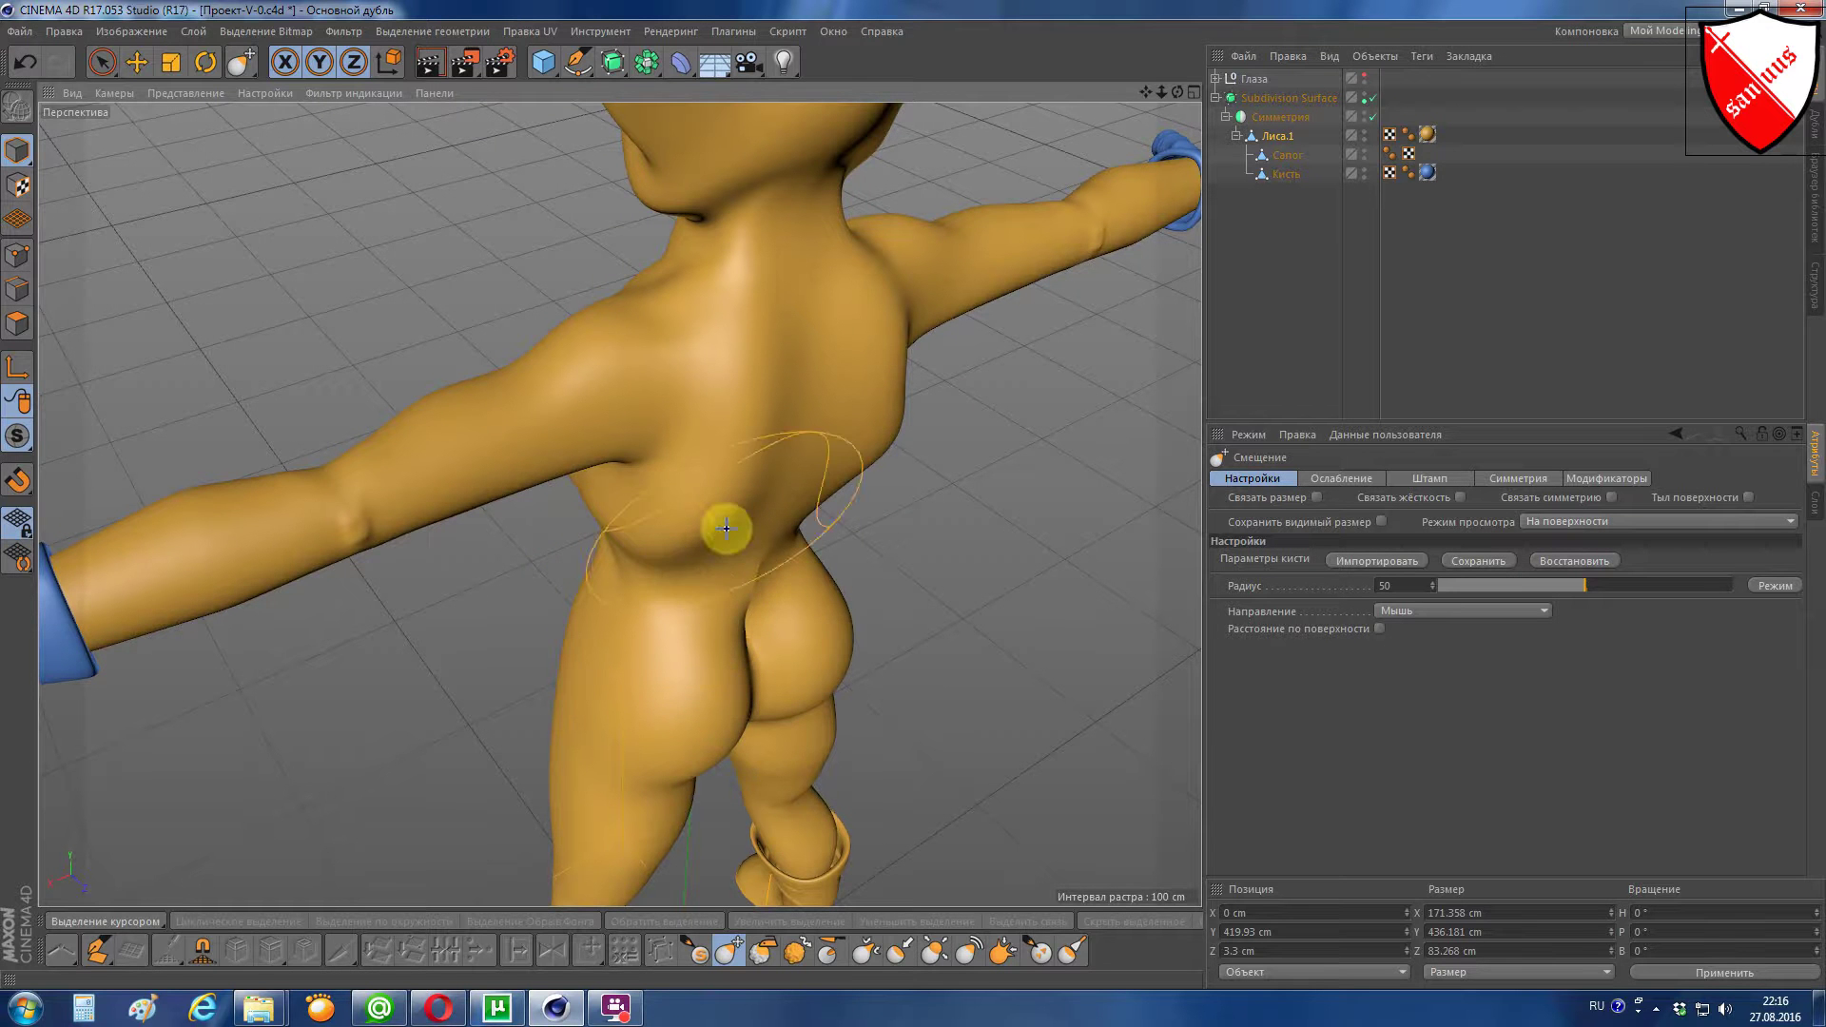
mouse_move(1178, 95)
mouse_down()
mouse_move(619, 504)
mouse_move(820, 343)
mouse_move(347, 363)
mouse_up()
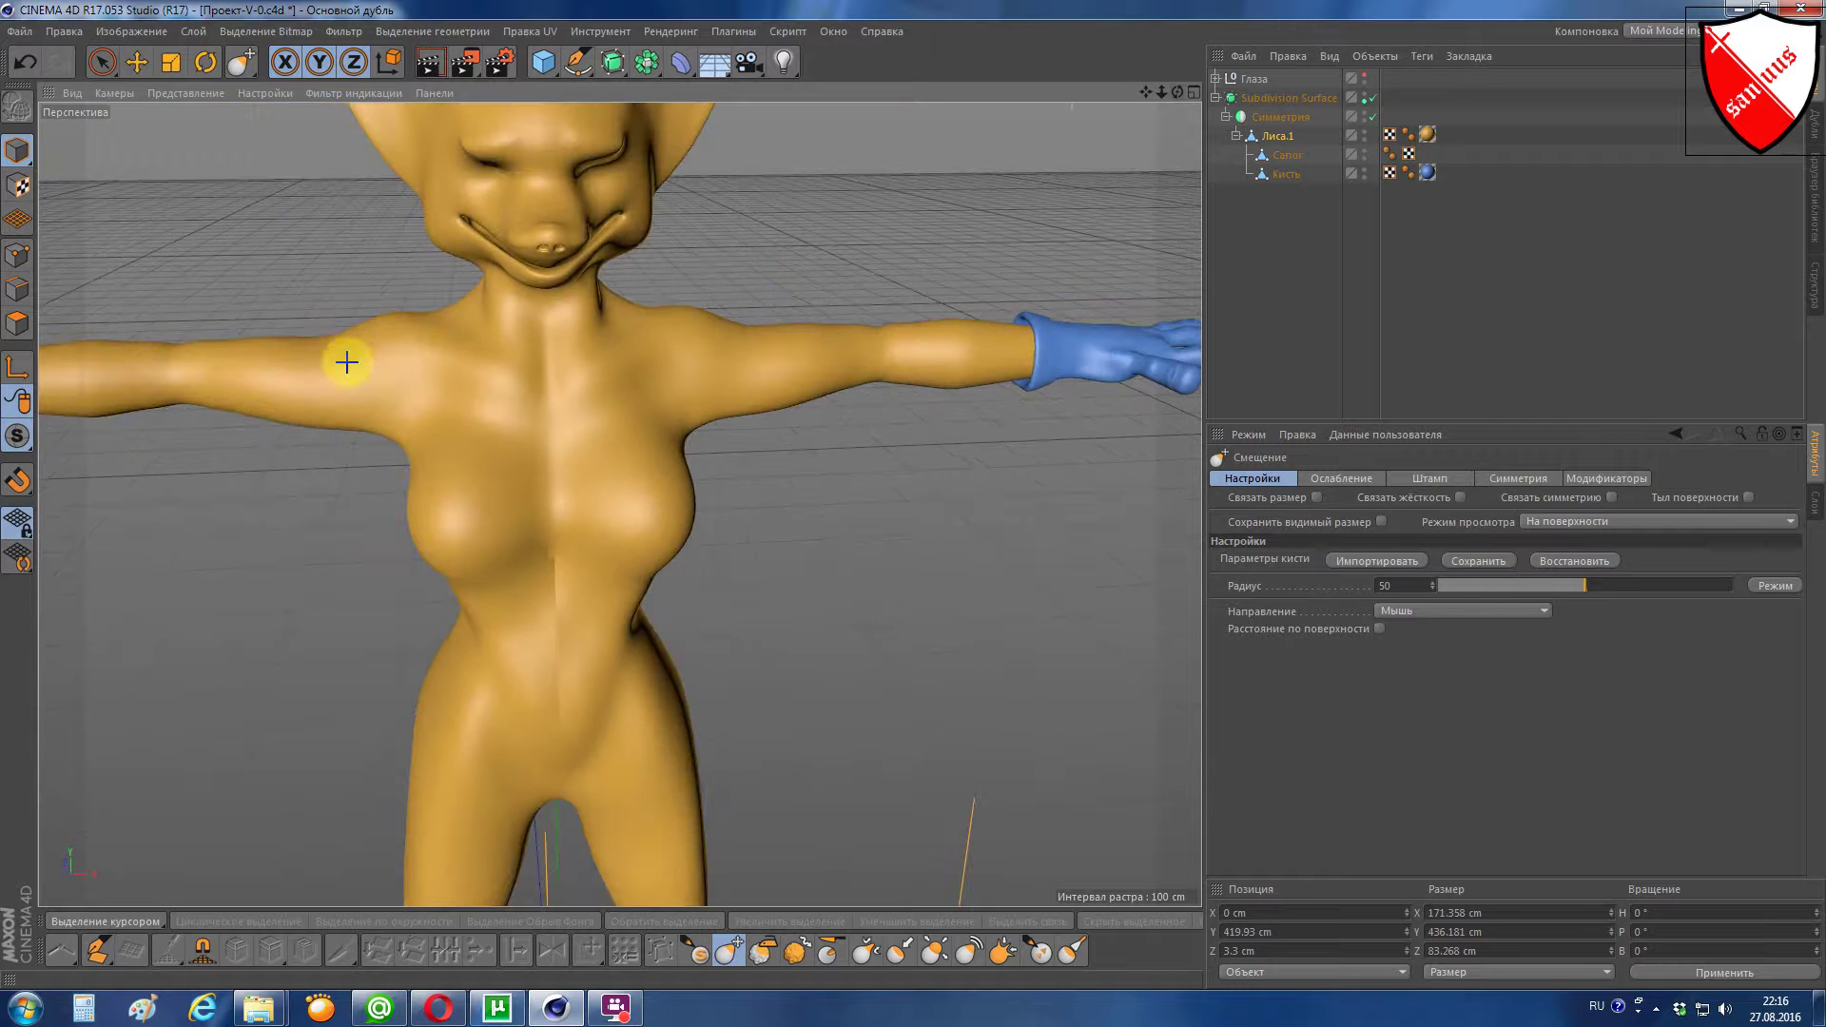
click(1376, 100)
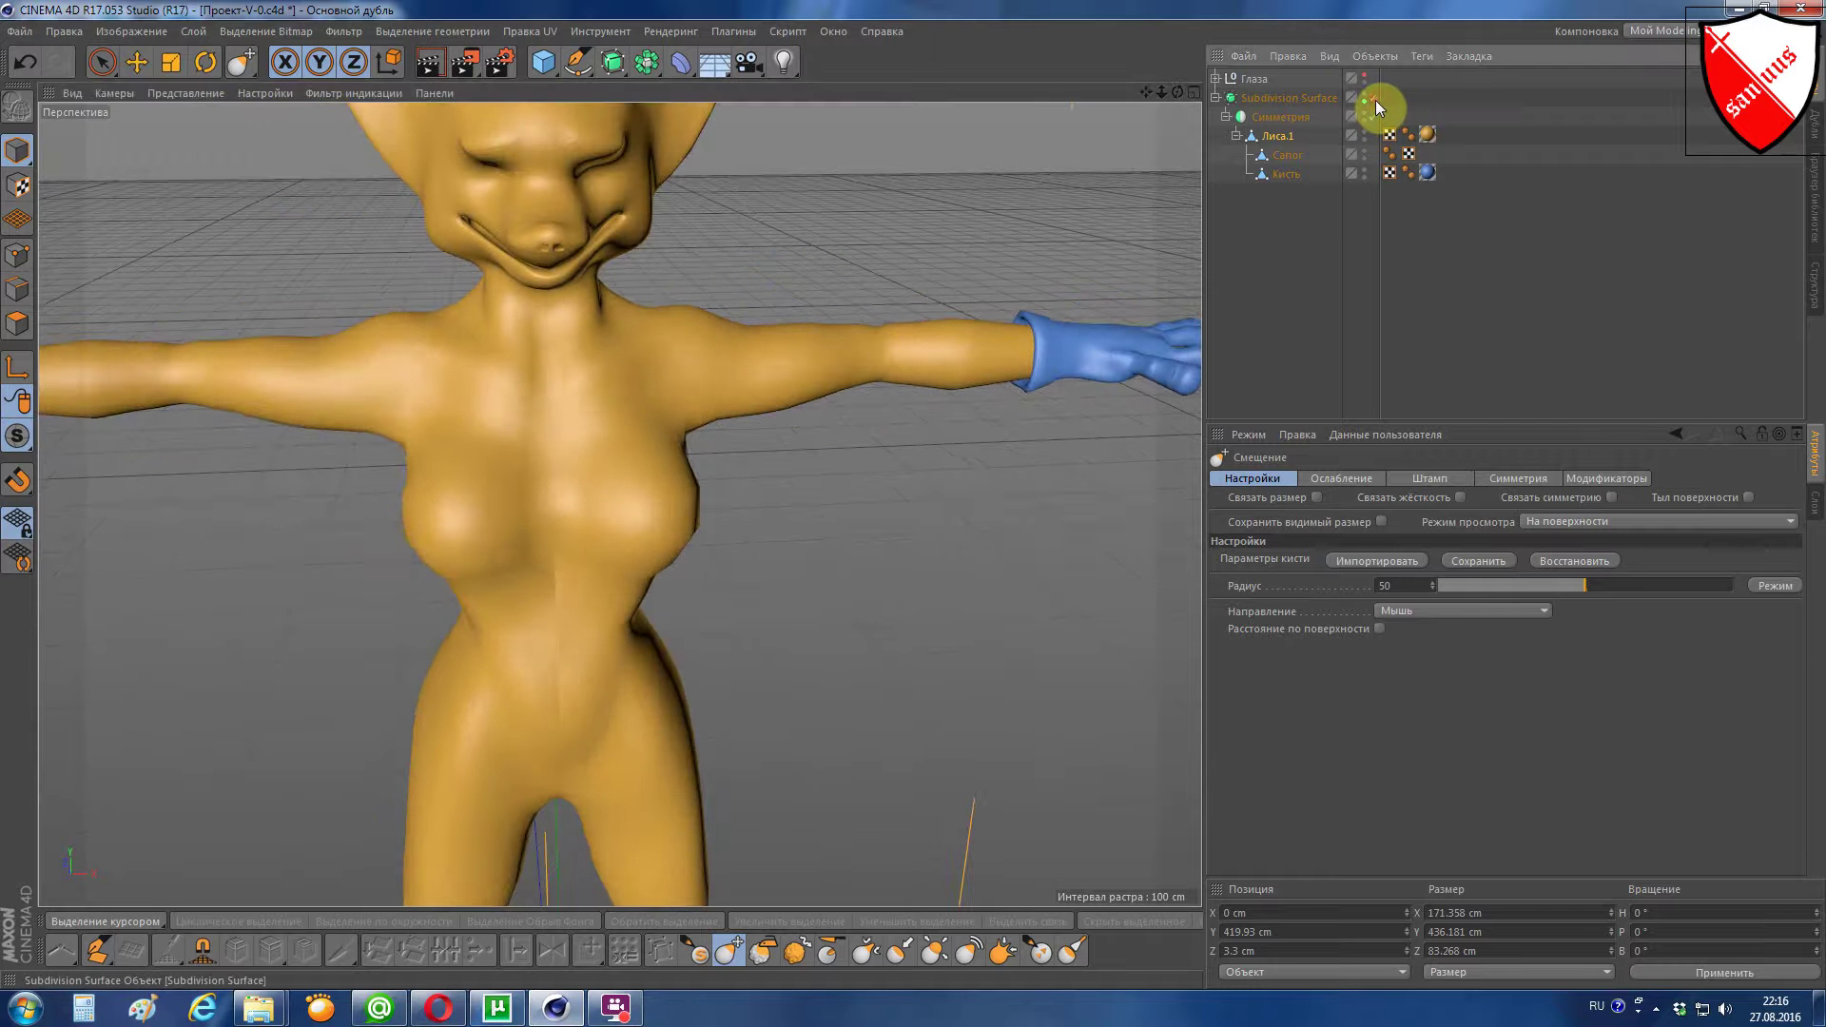
click(25, 294)
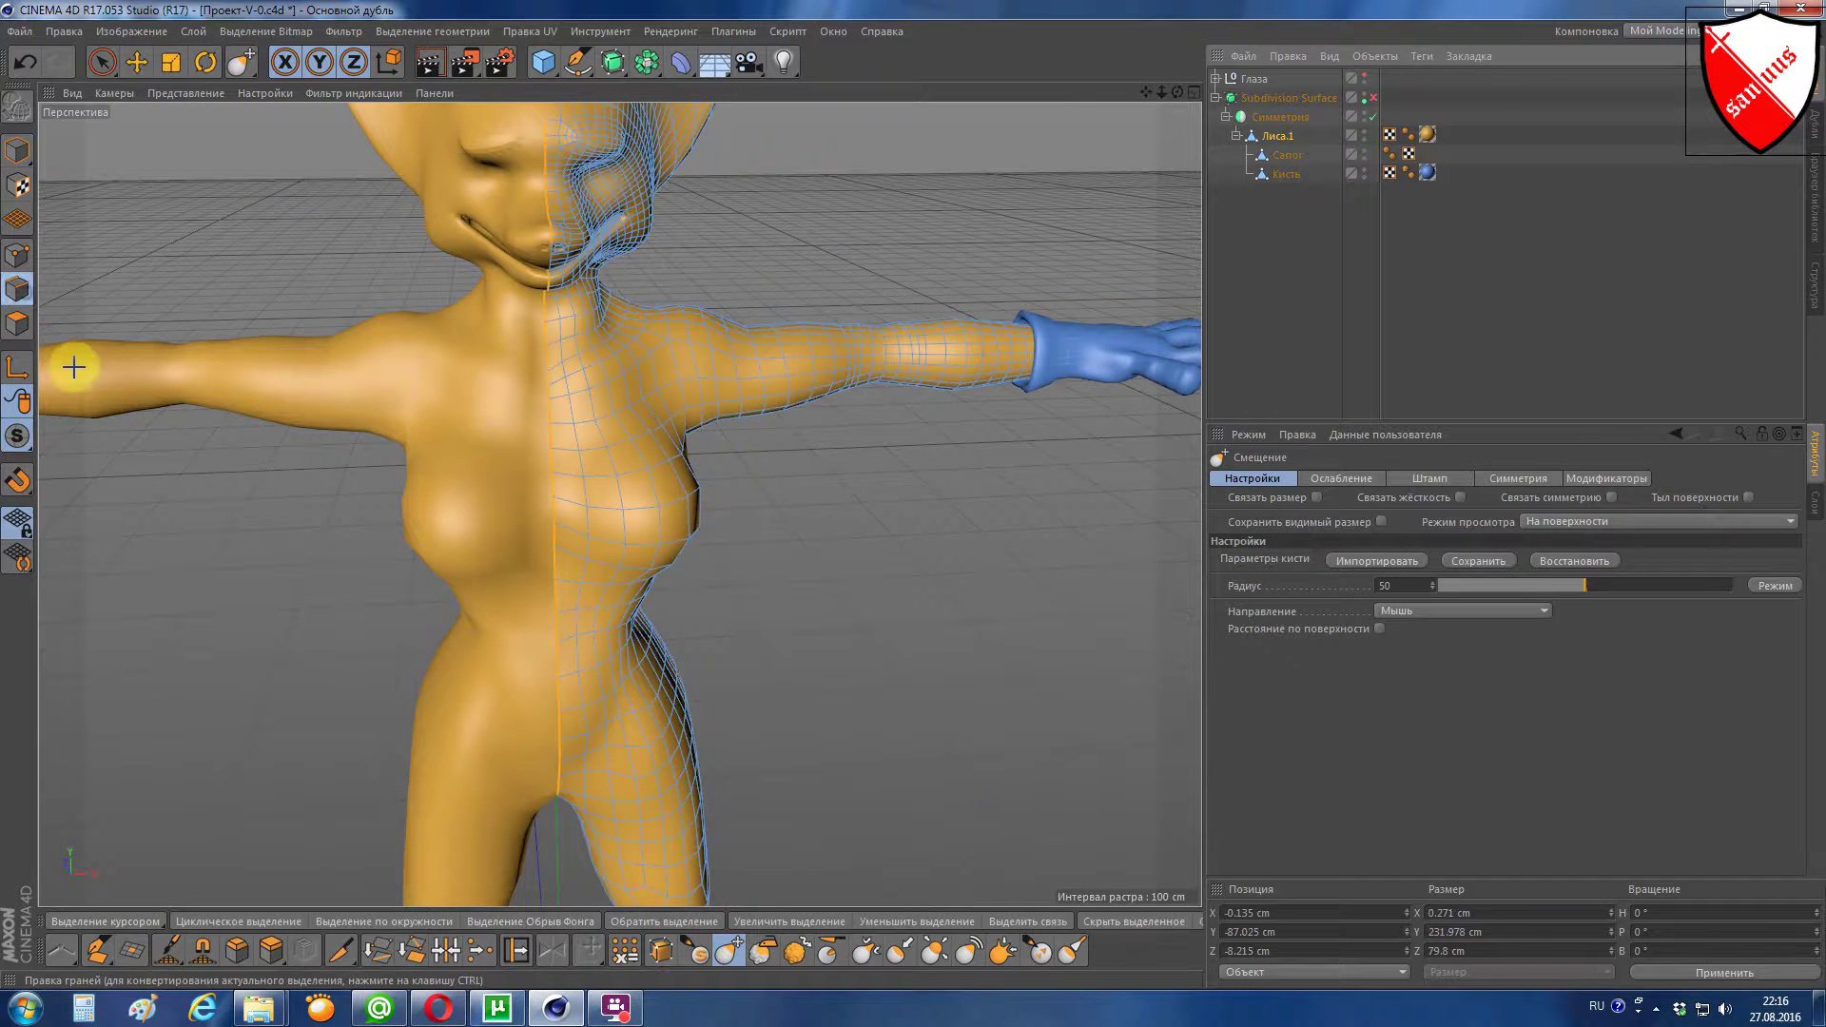
click(628, 951)
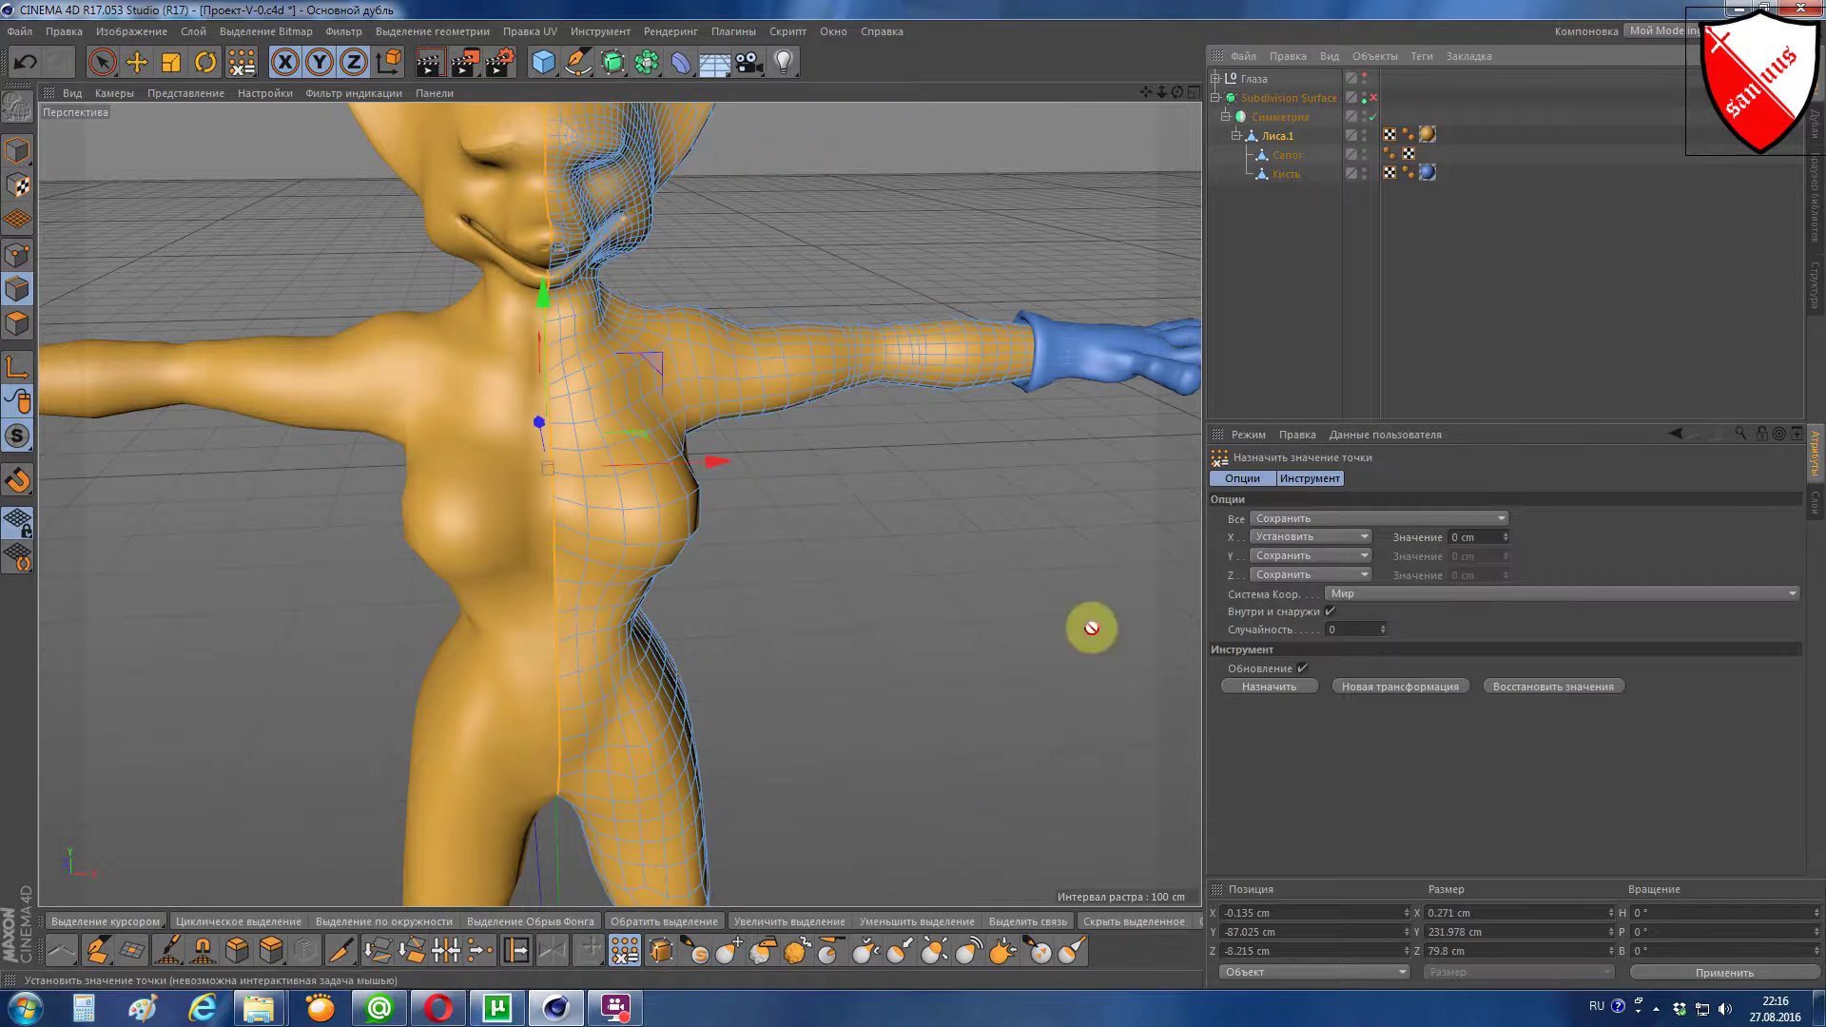
click(1277, 687)
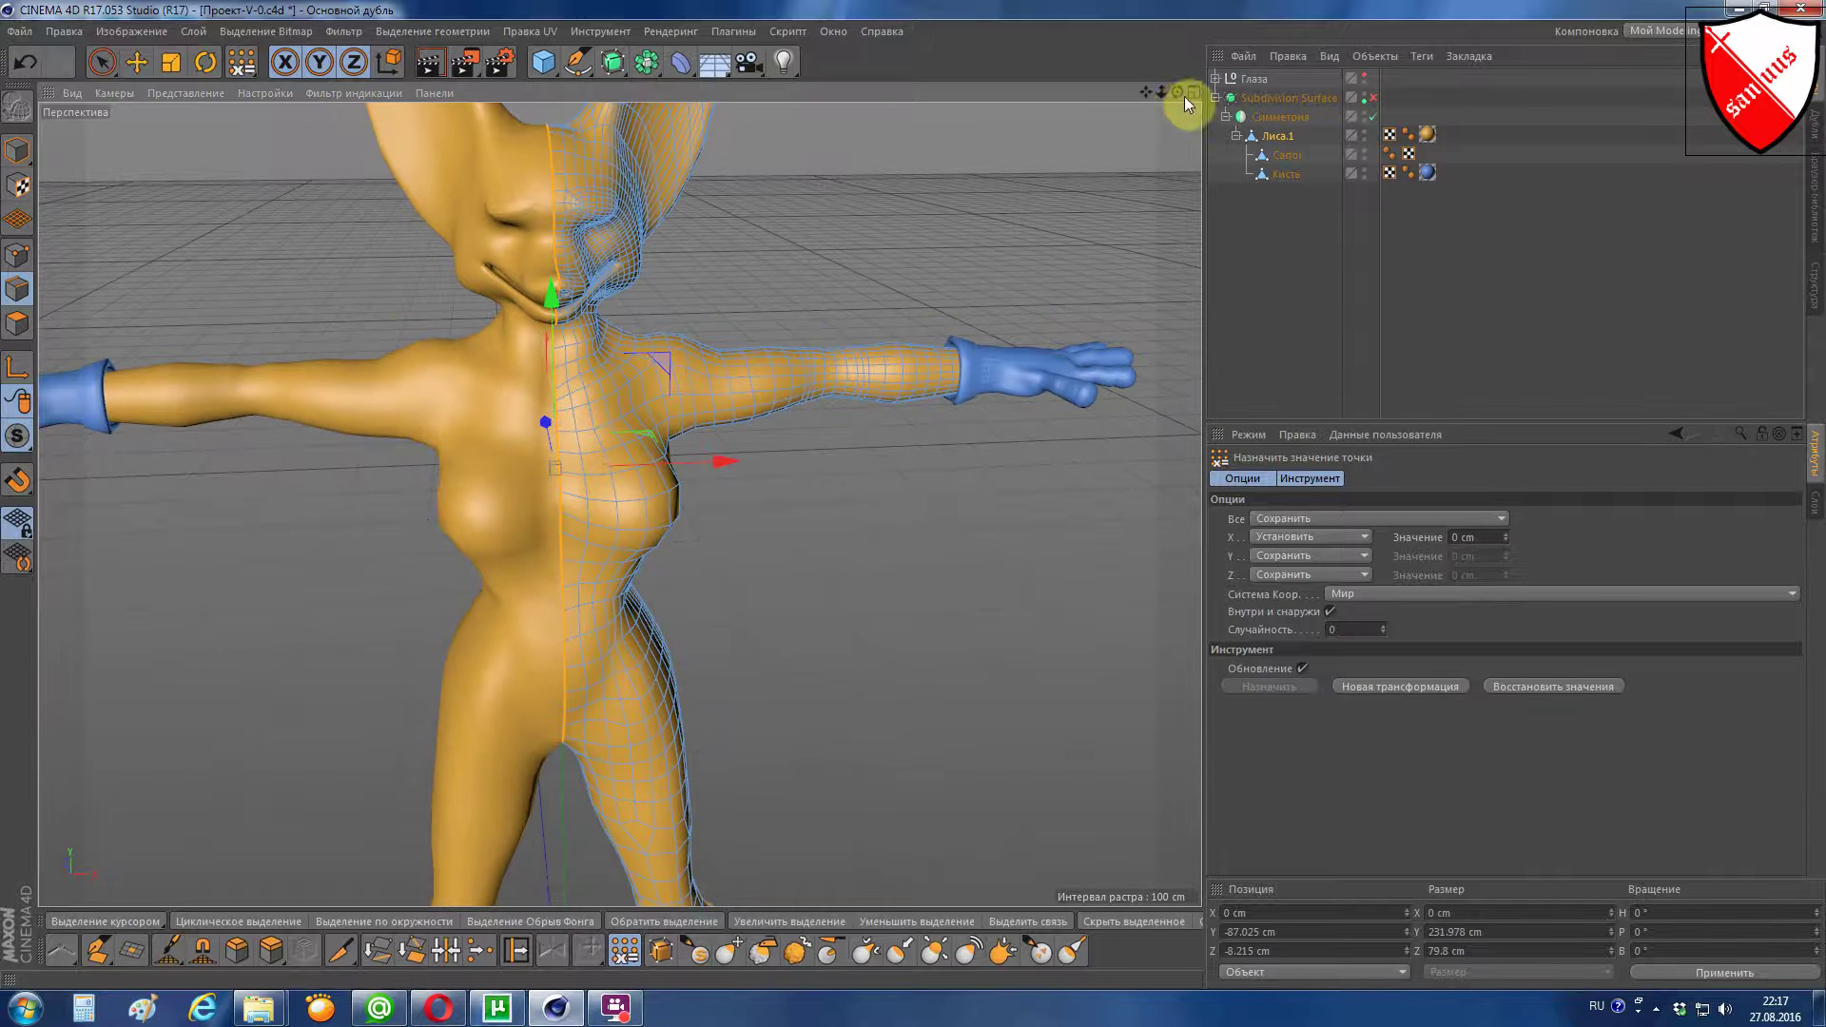
drag(1177, 92, 1165, 100)
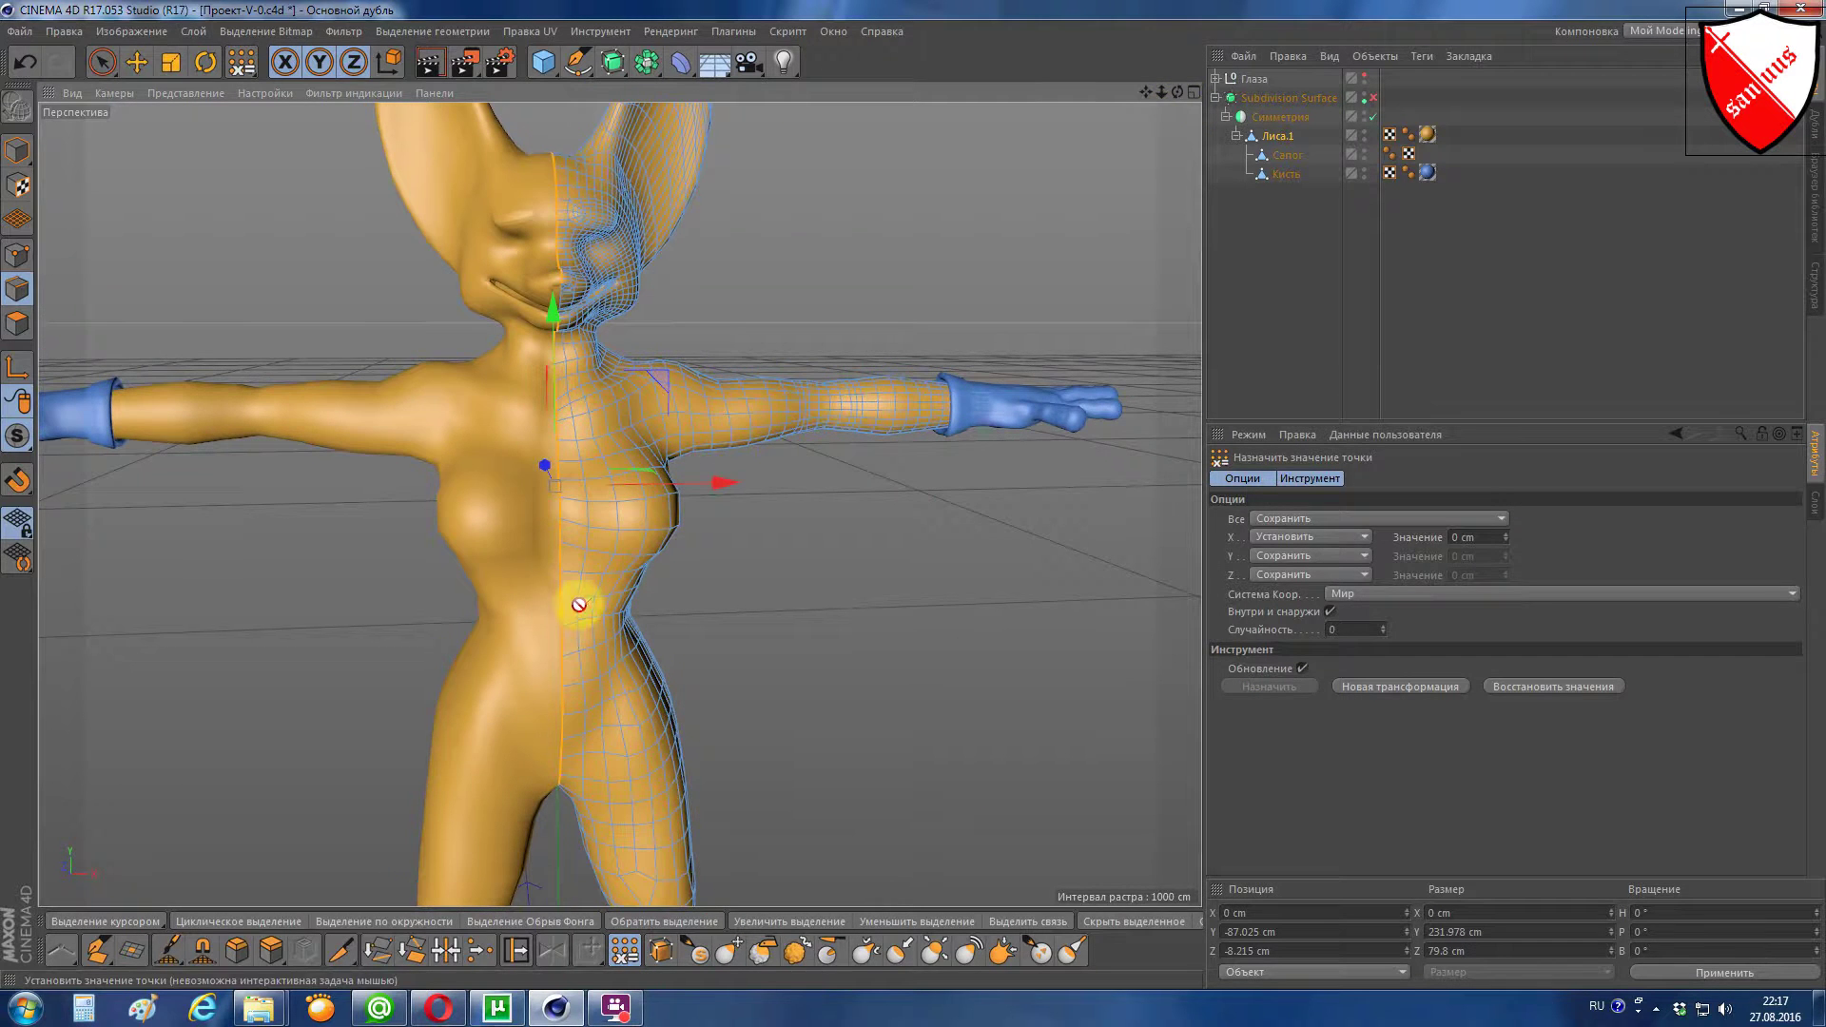
scroll(579, 605, down, 1)
scroll(571, 637, up, 5)
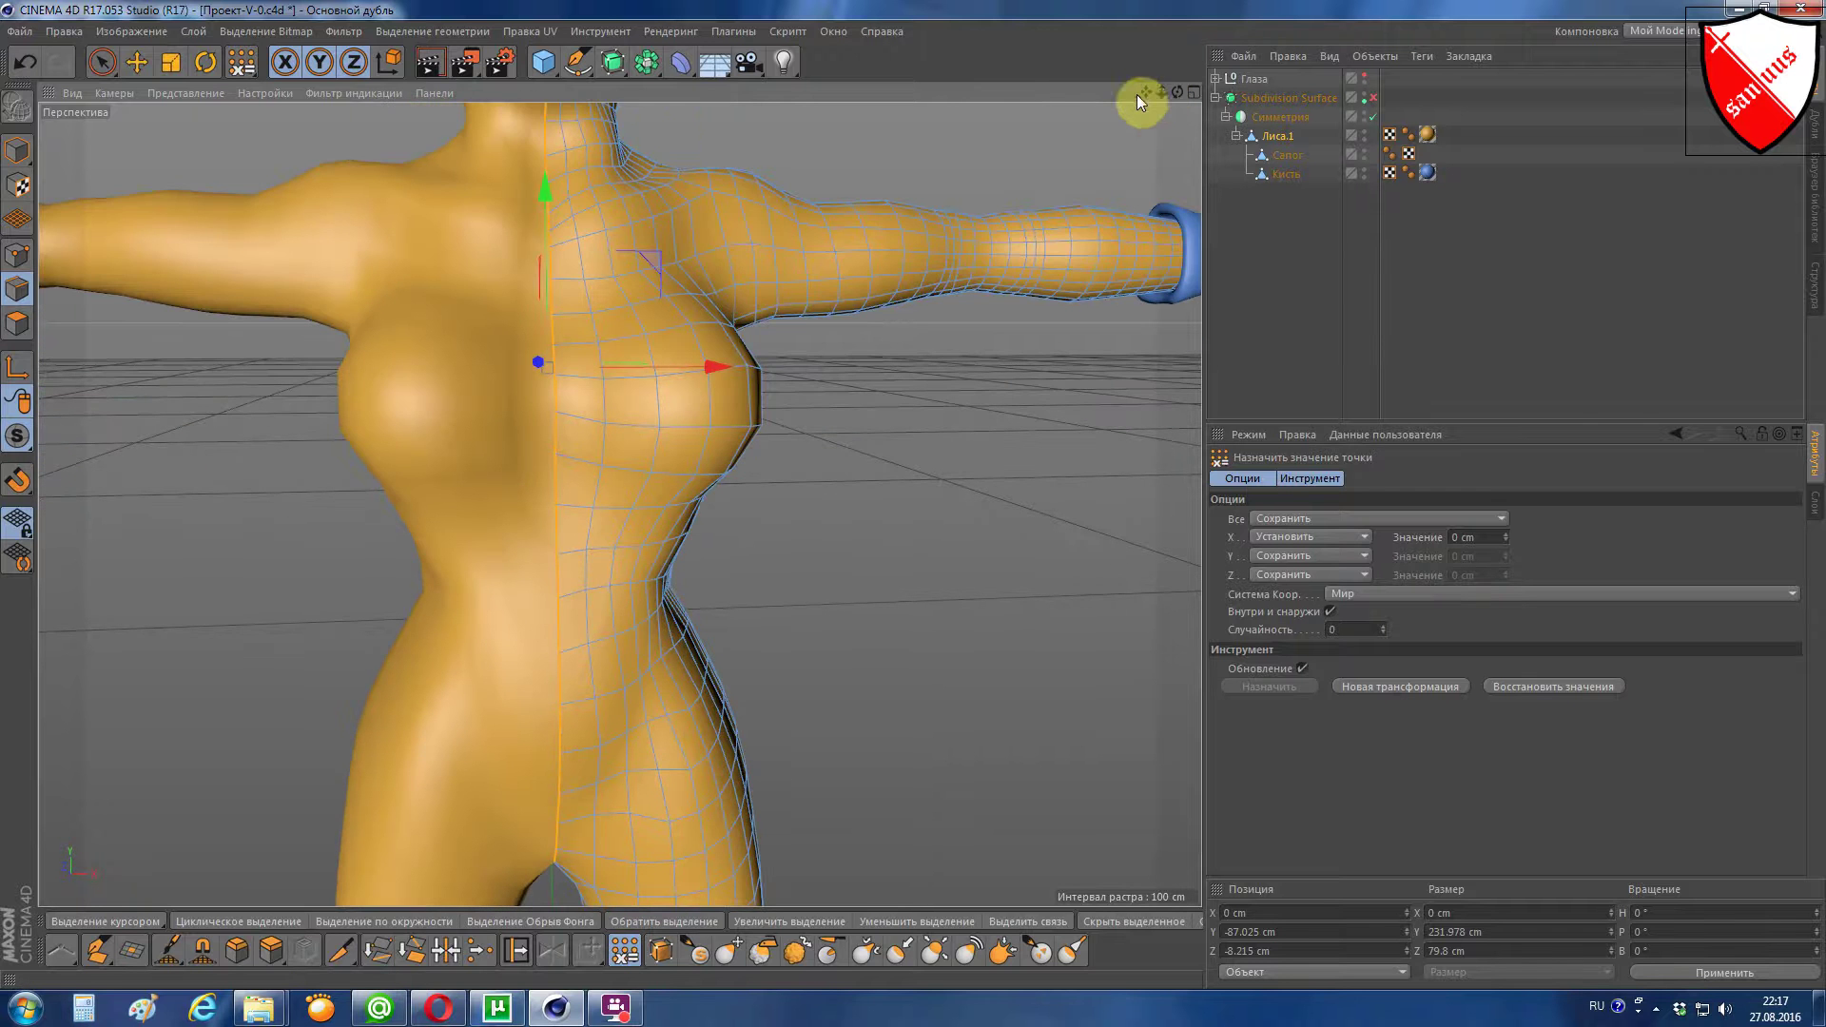
drag(1147, 93, 843, 444)
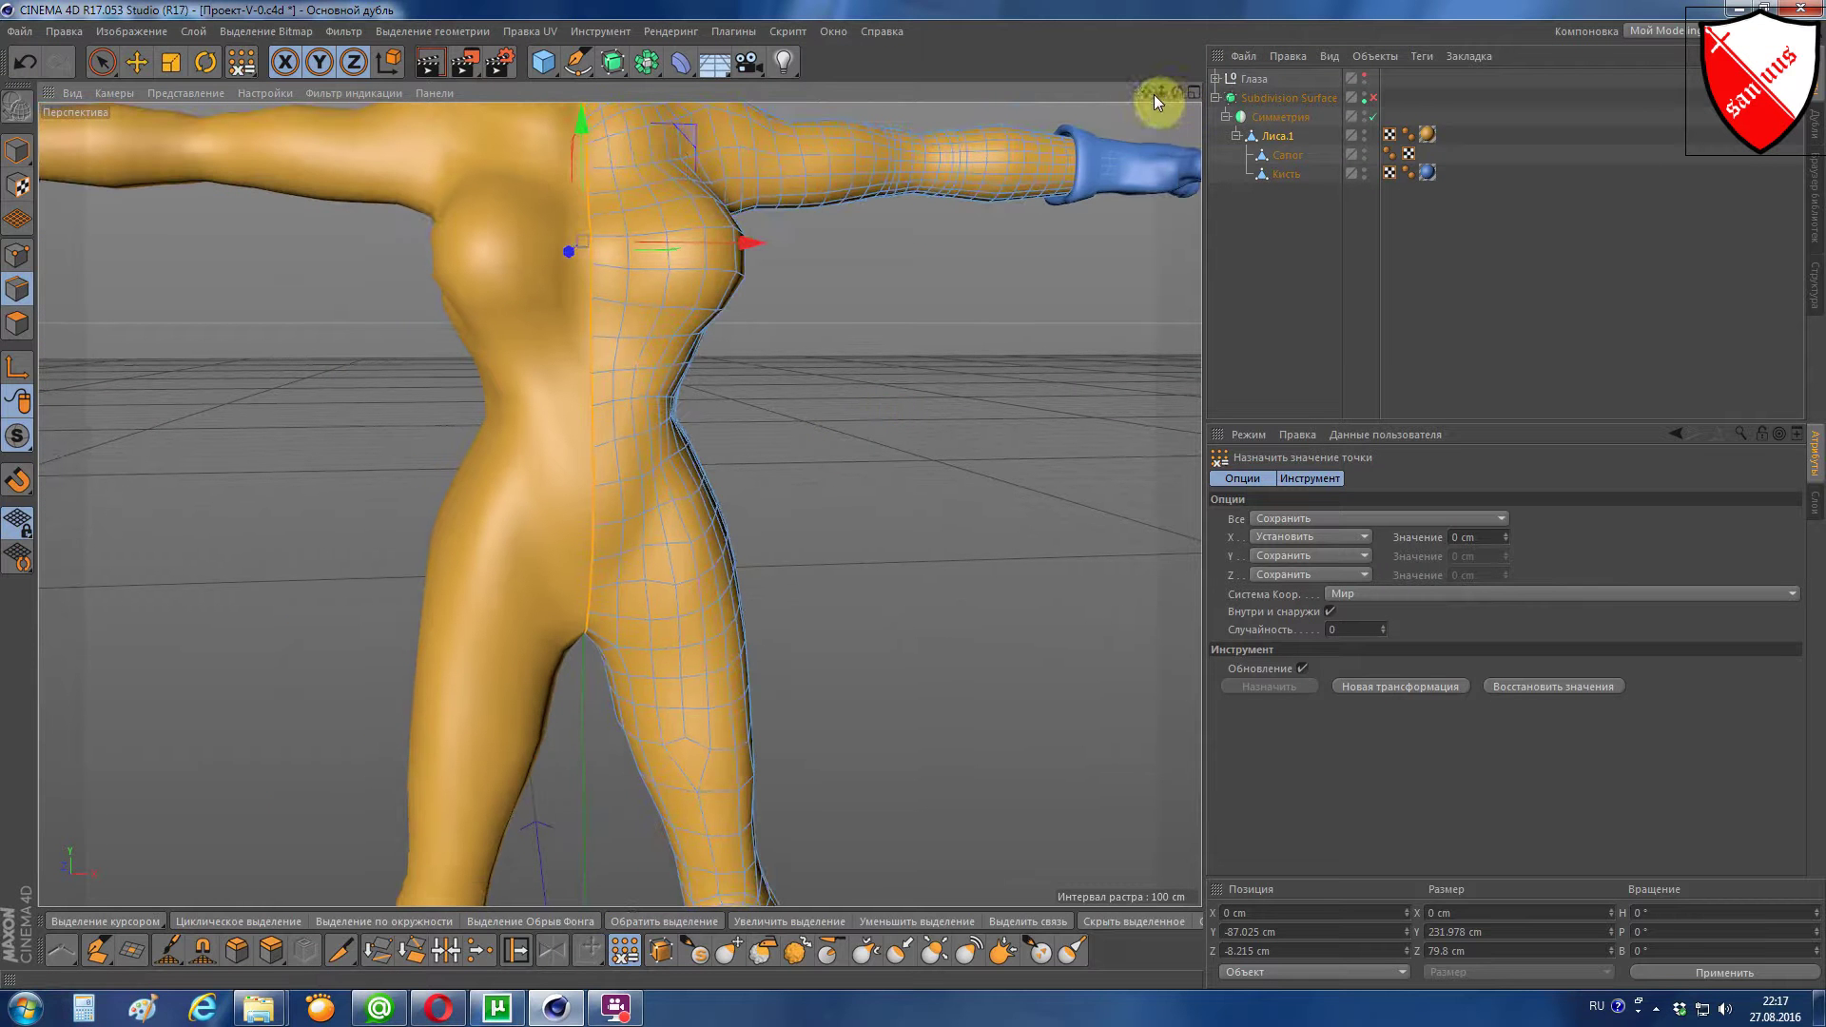
mouse_move(1155, 94)
mouse_down()
mouse_move(620, 504)
mouse_move(1196, 91)
mouse_move(619, 505)
mouse_move(1180, 100)
mouse_up()
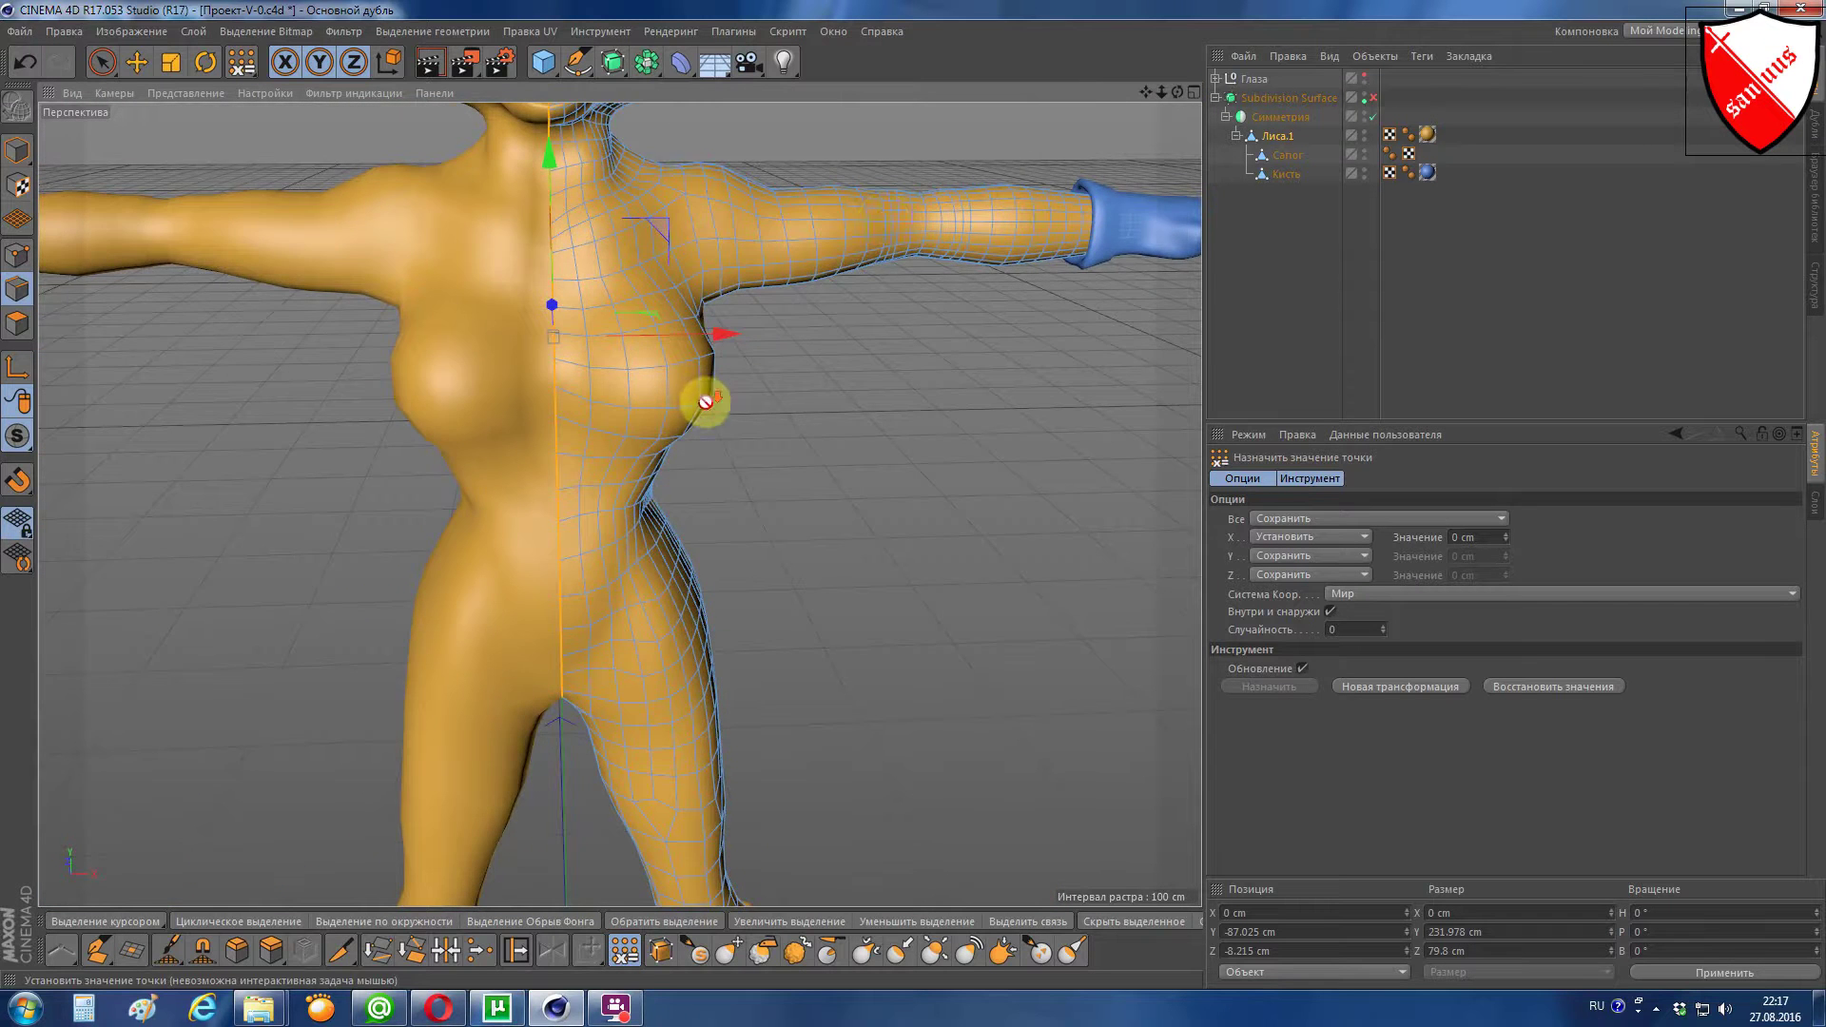
alt+drag(705, 402, 729, 375)
drag(1144, 99, 620, 505)
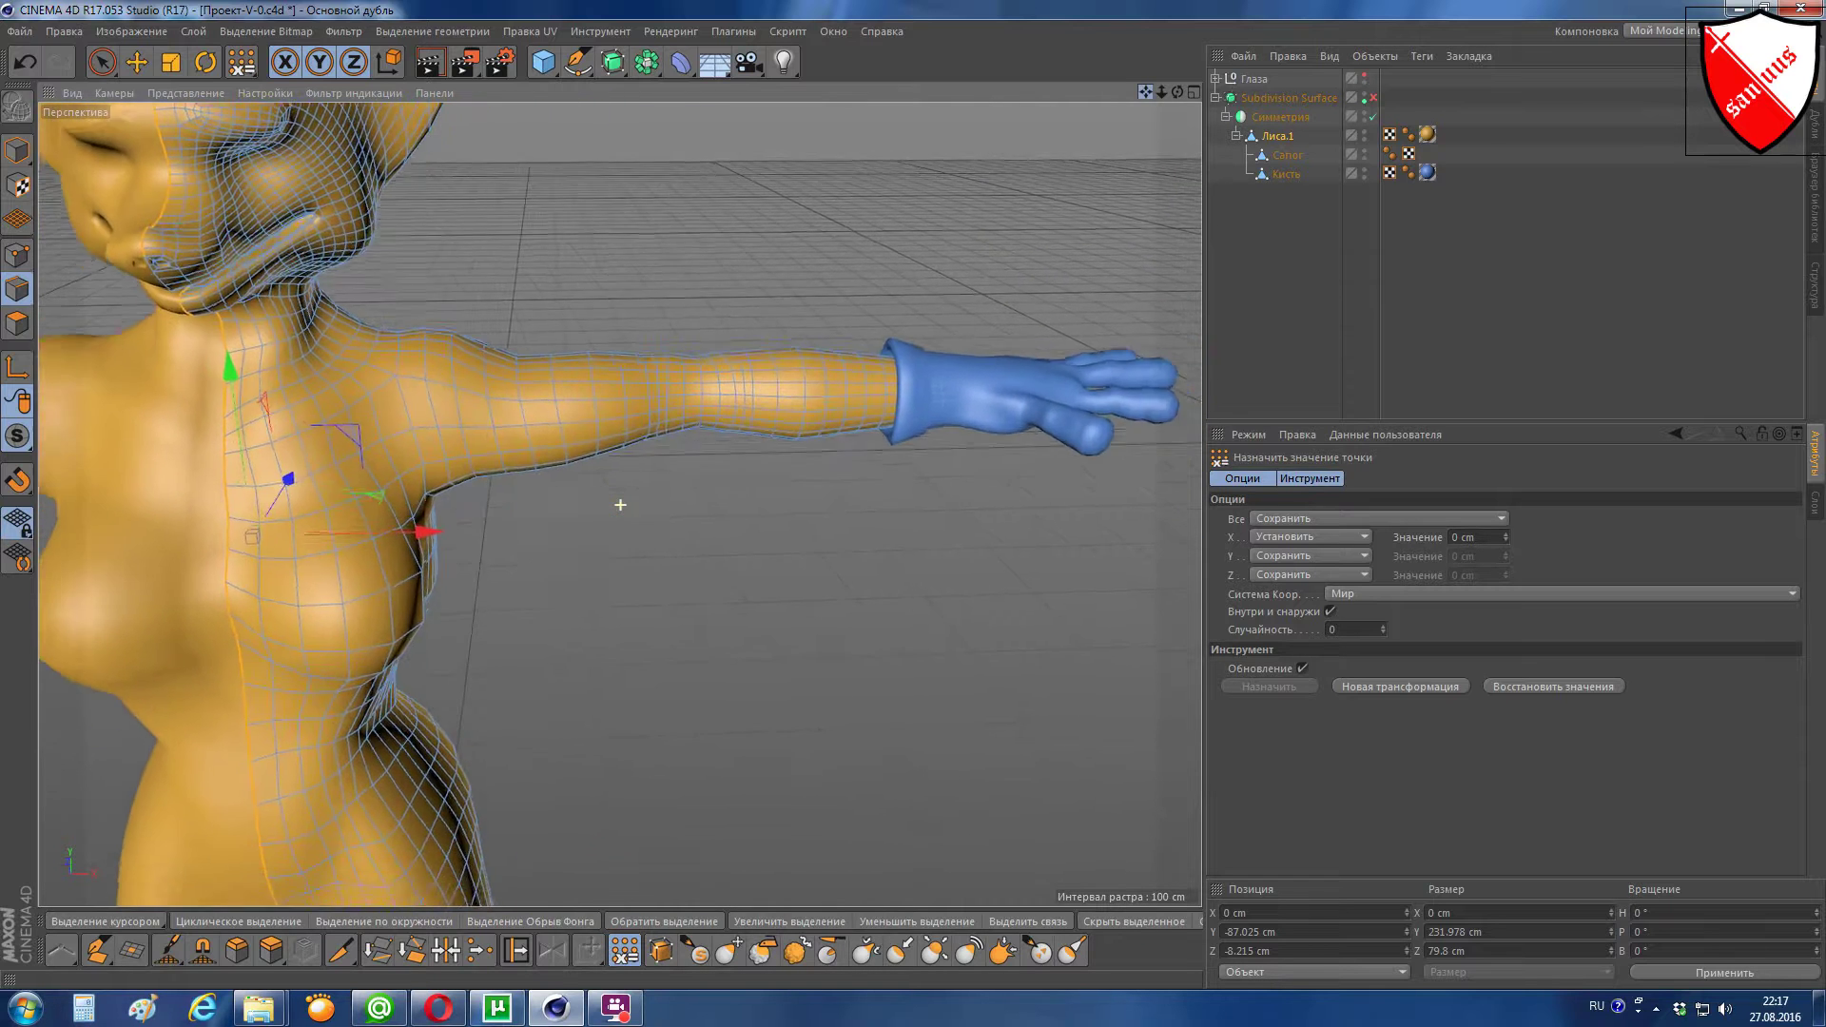
drag(621, 505, 913, 494)
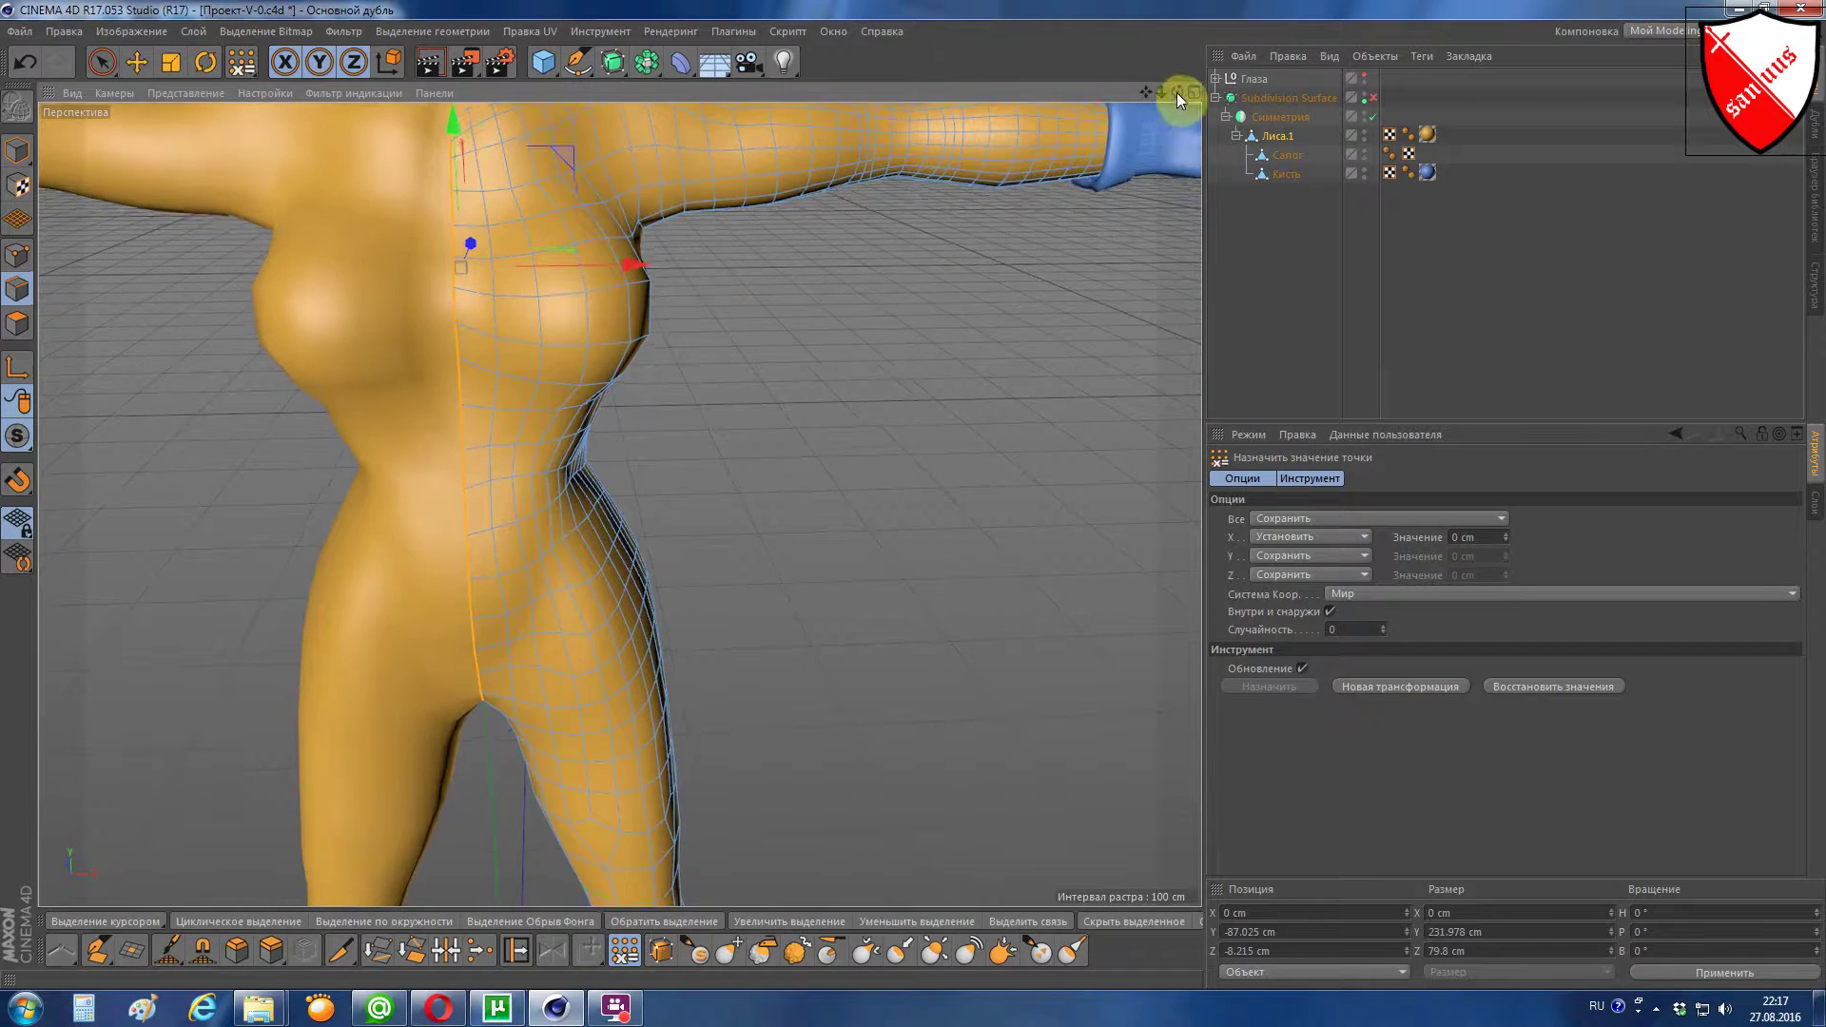
drag(1178, 93, 646, 690)
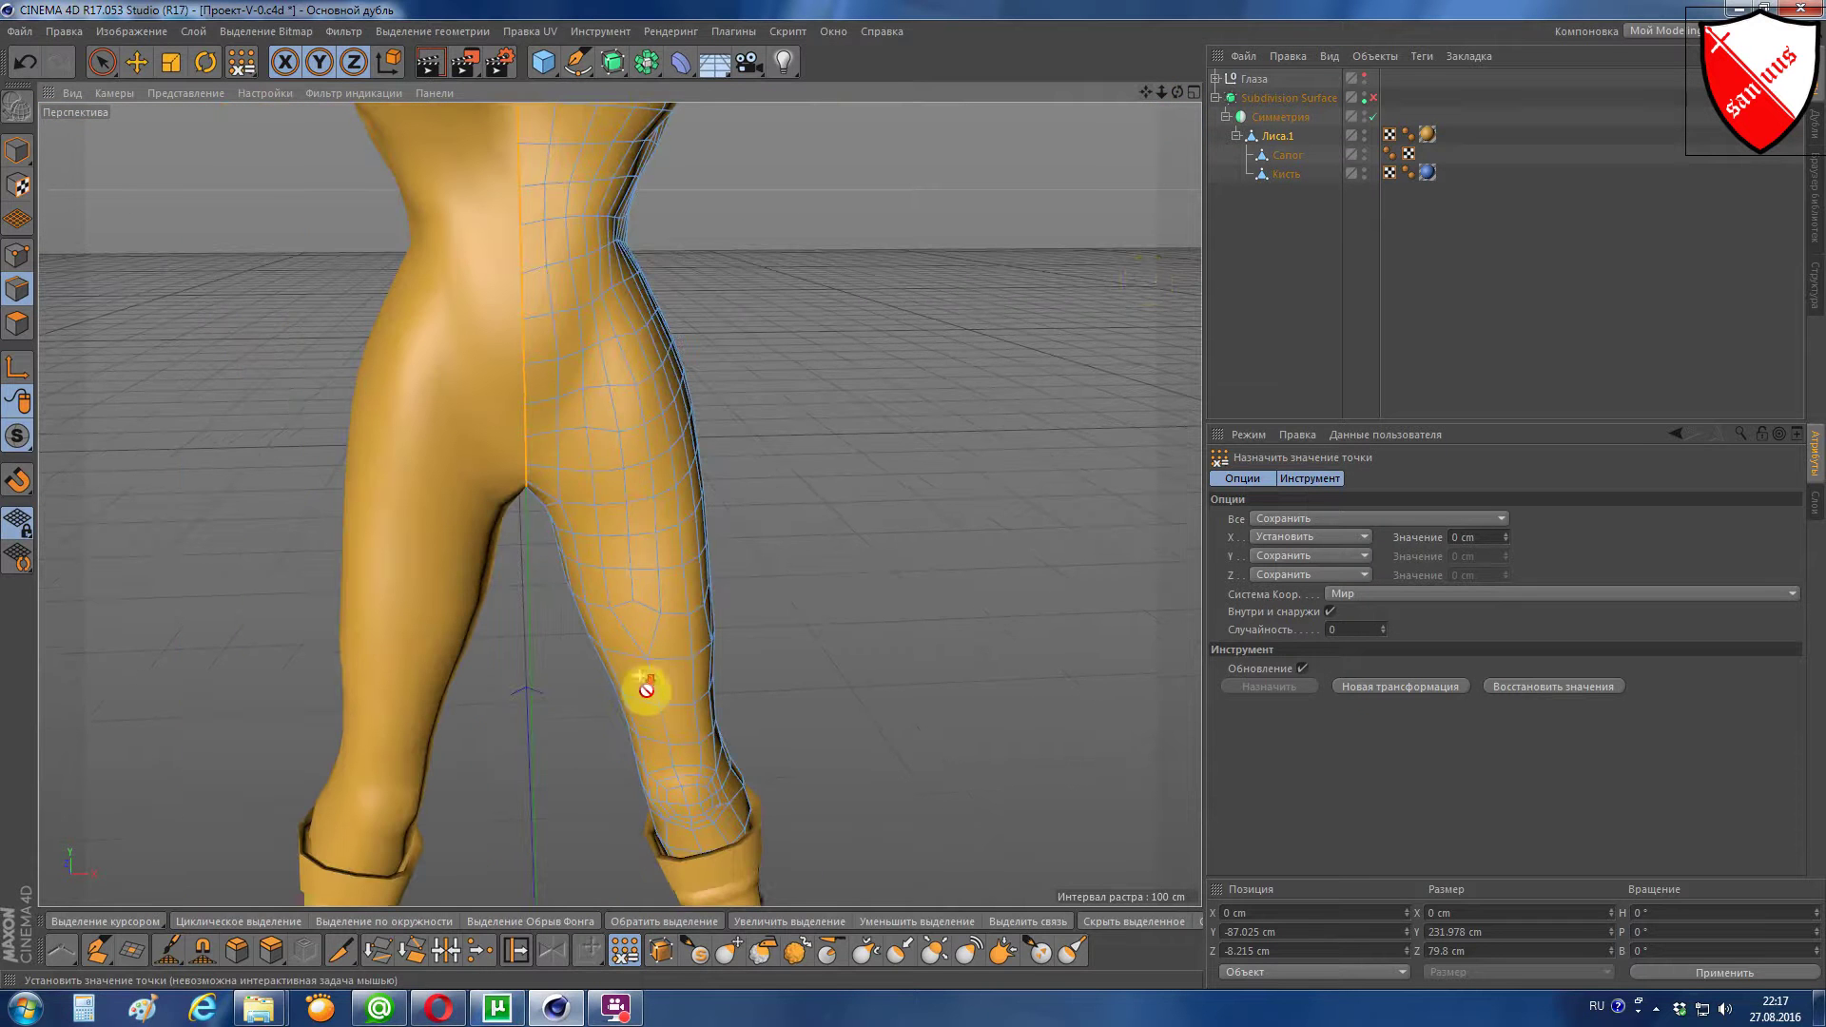
drag(1178, 93, 620, 504)
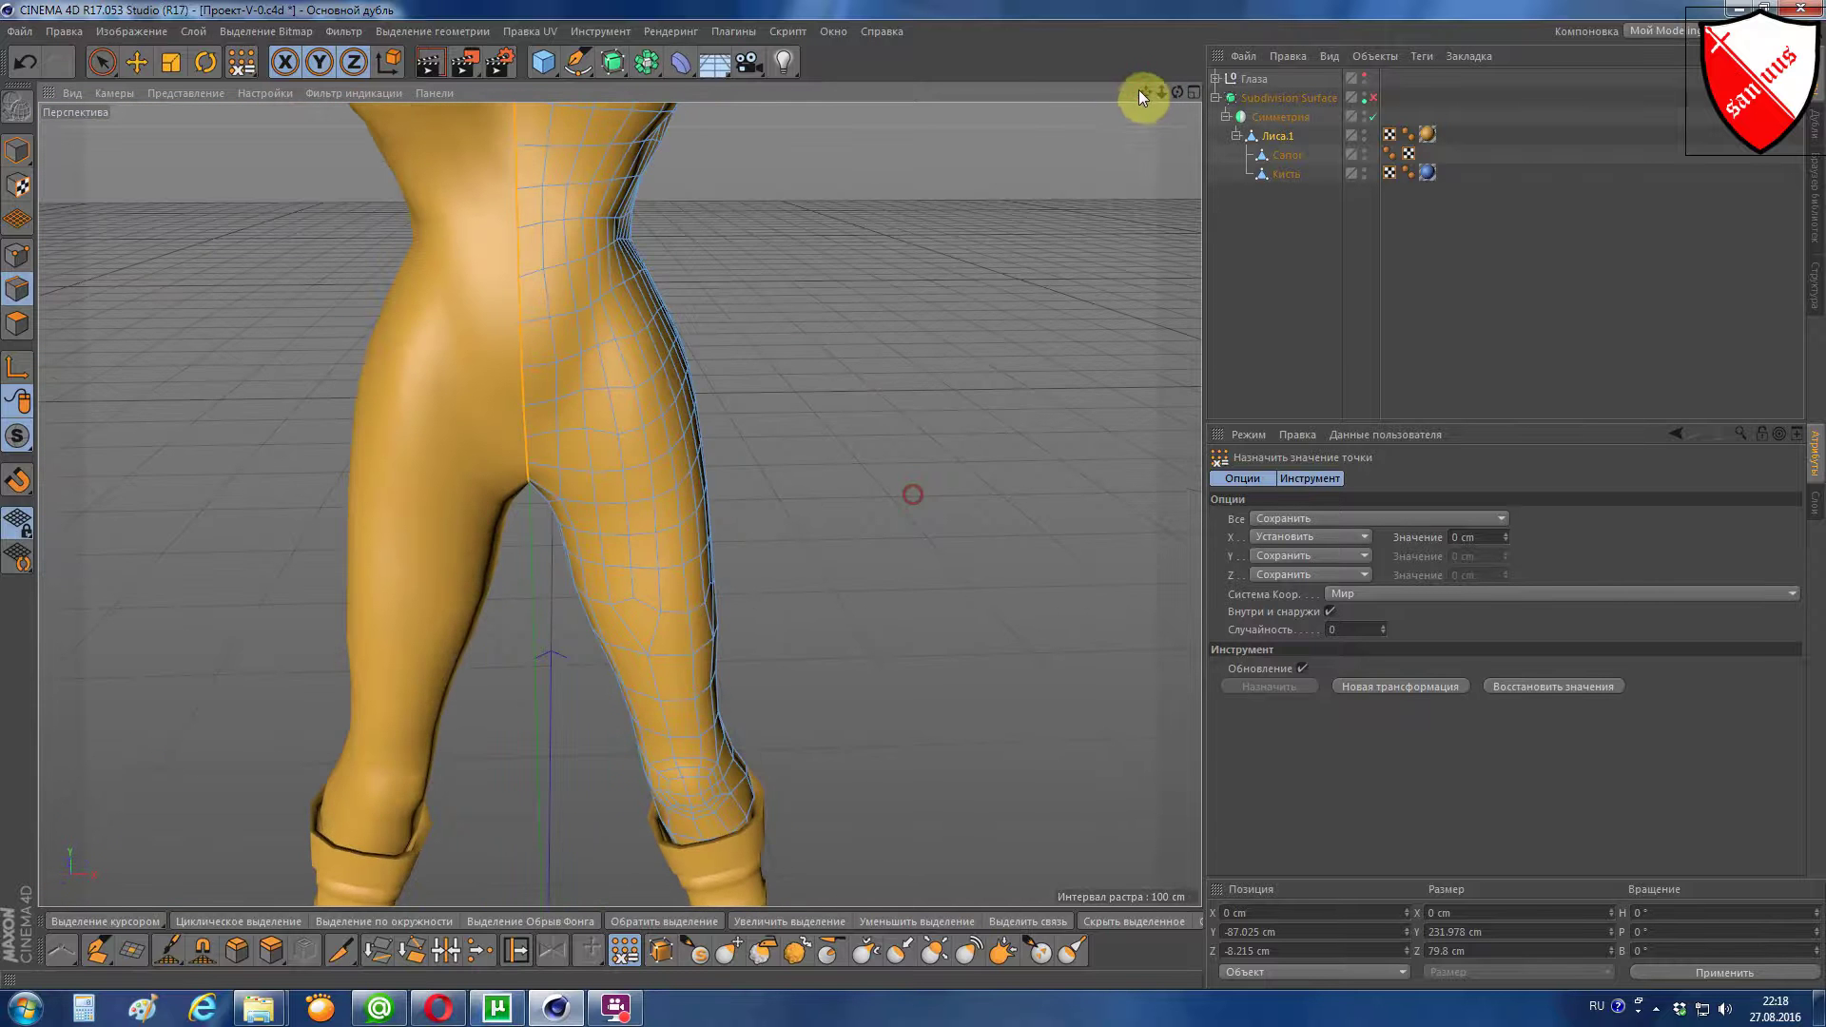
drag(1139, 89, 1138, 90)
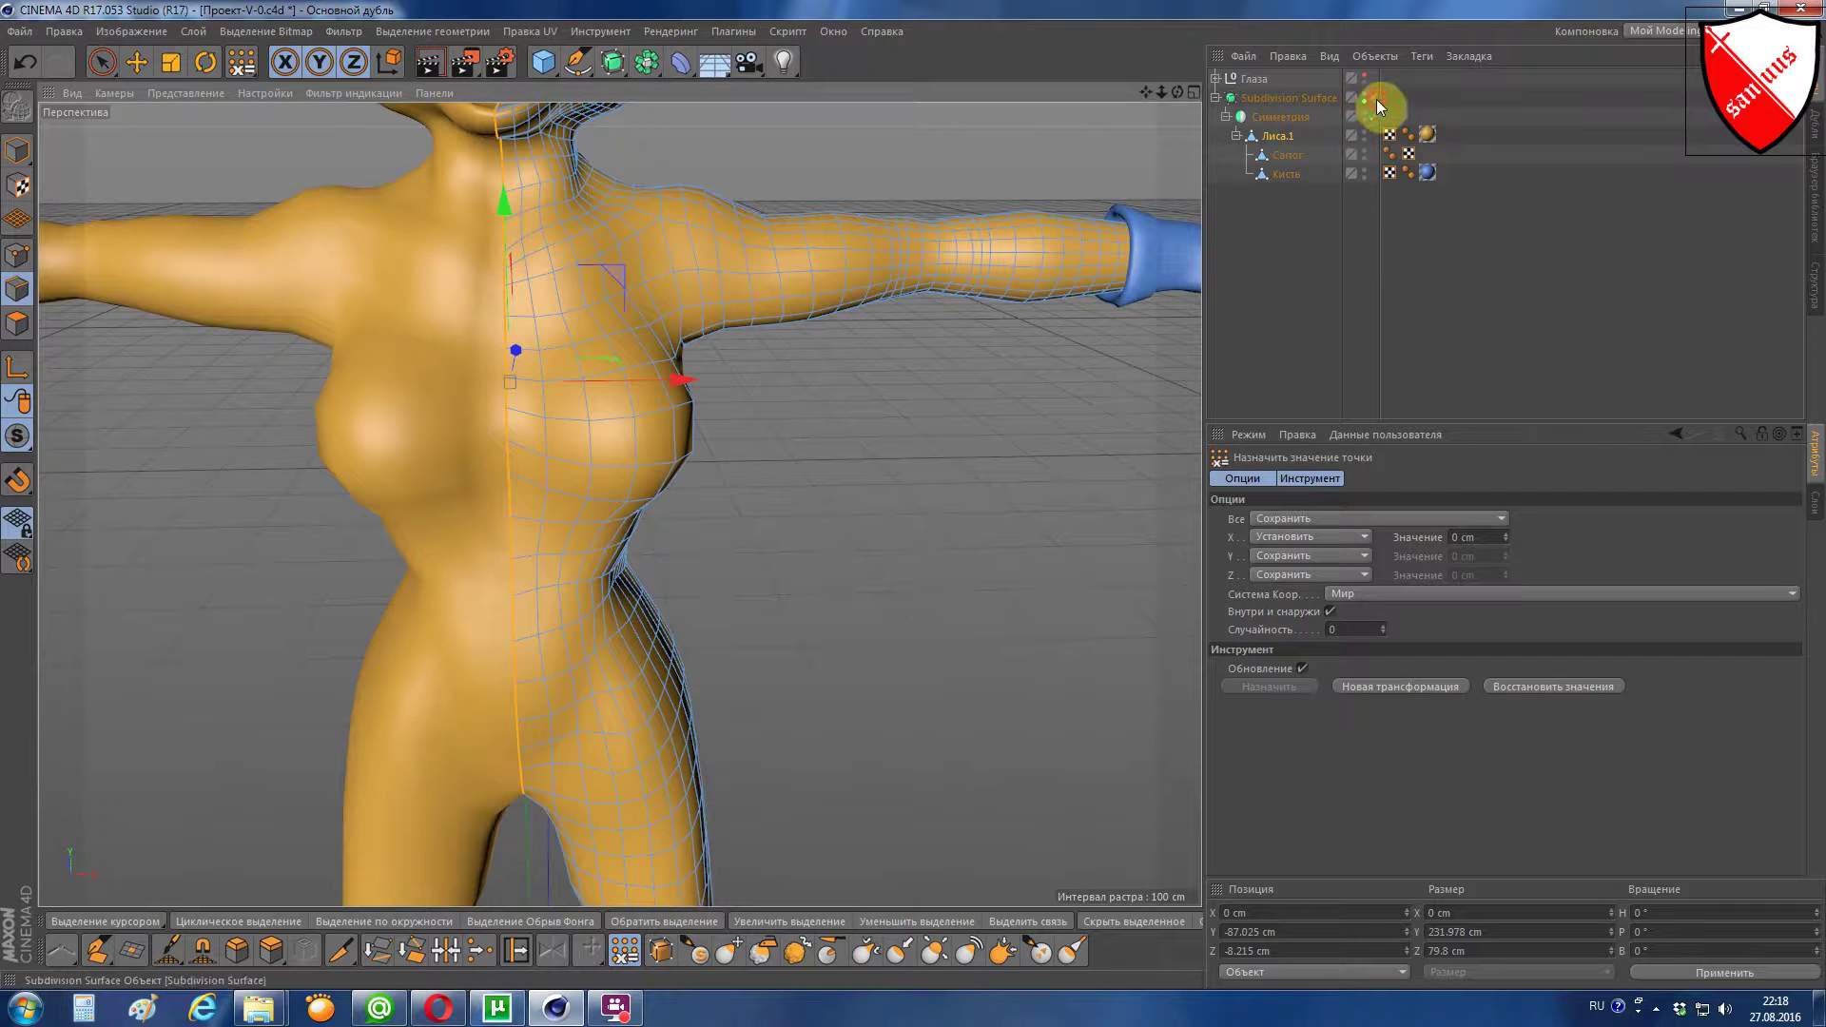
Step: Re-enable the Subdivision Surface, switch to Model mode, and view the fox from several angles
click(1374, 98)
click(14, 150)
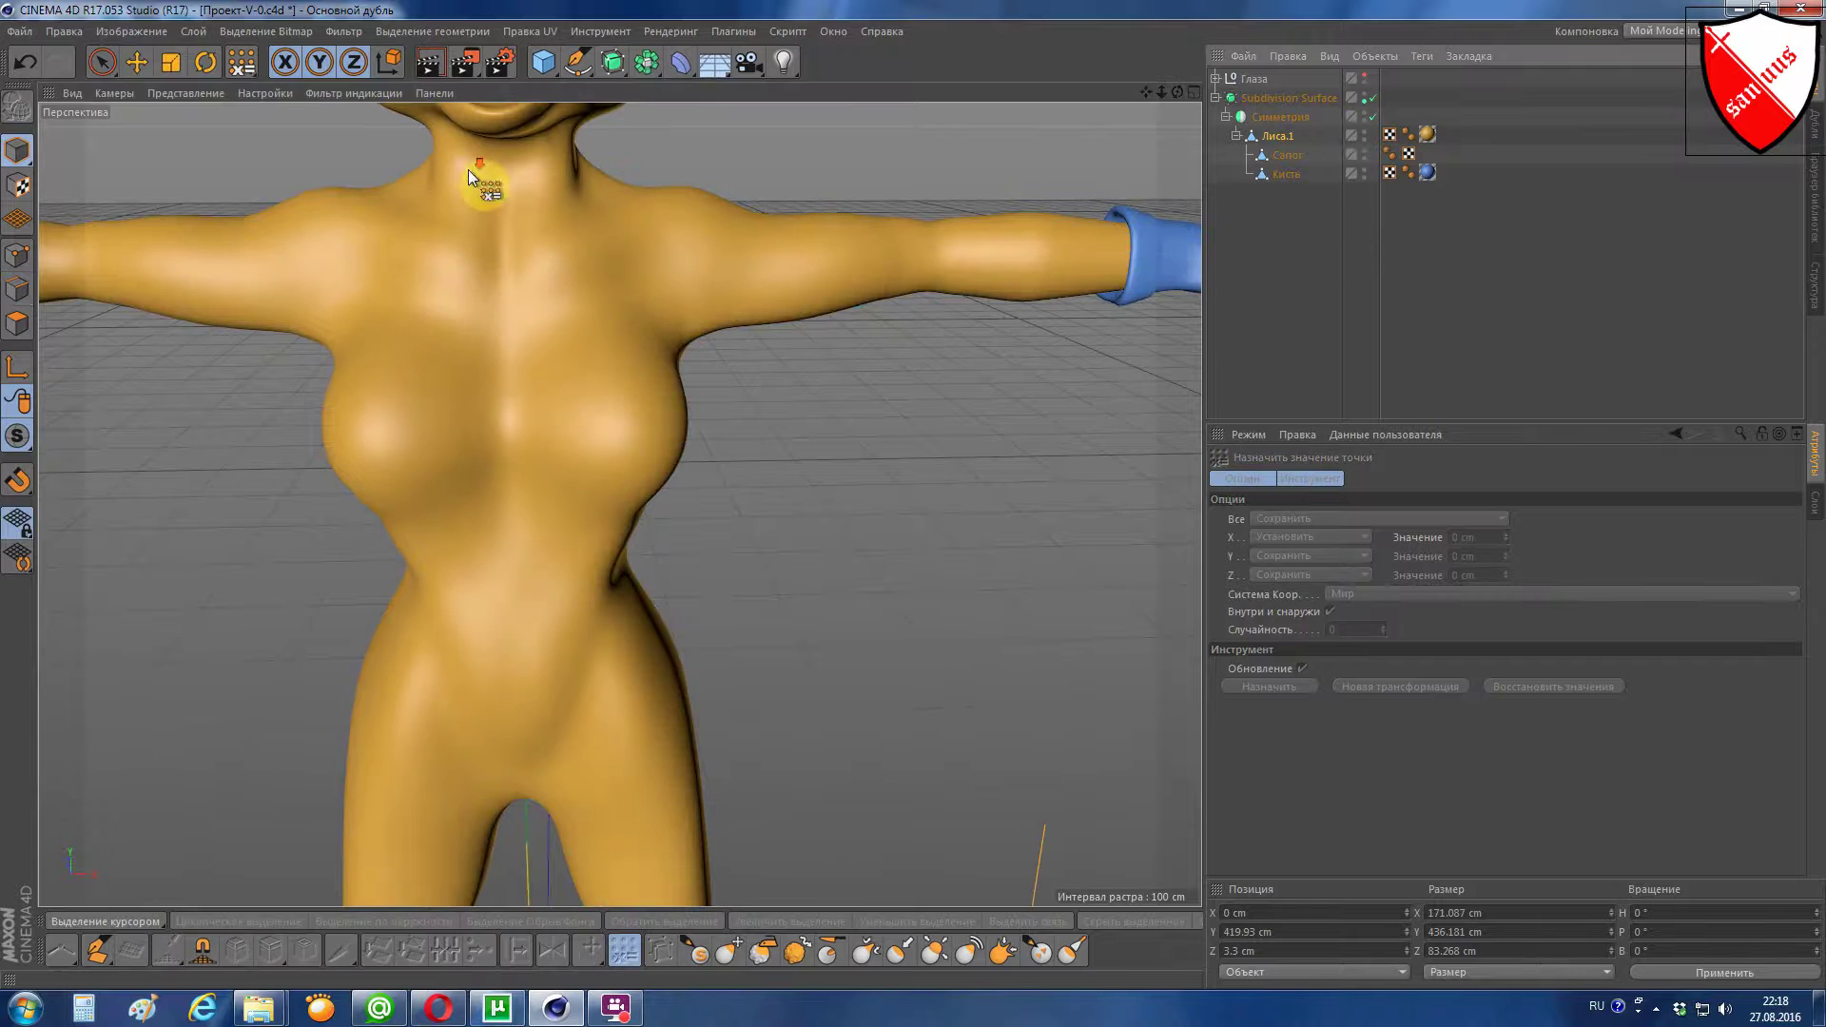
drag(1135, 96, 859, 535)
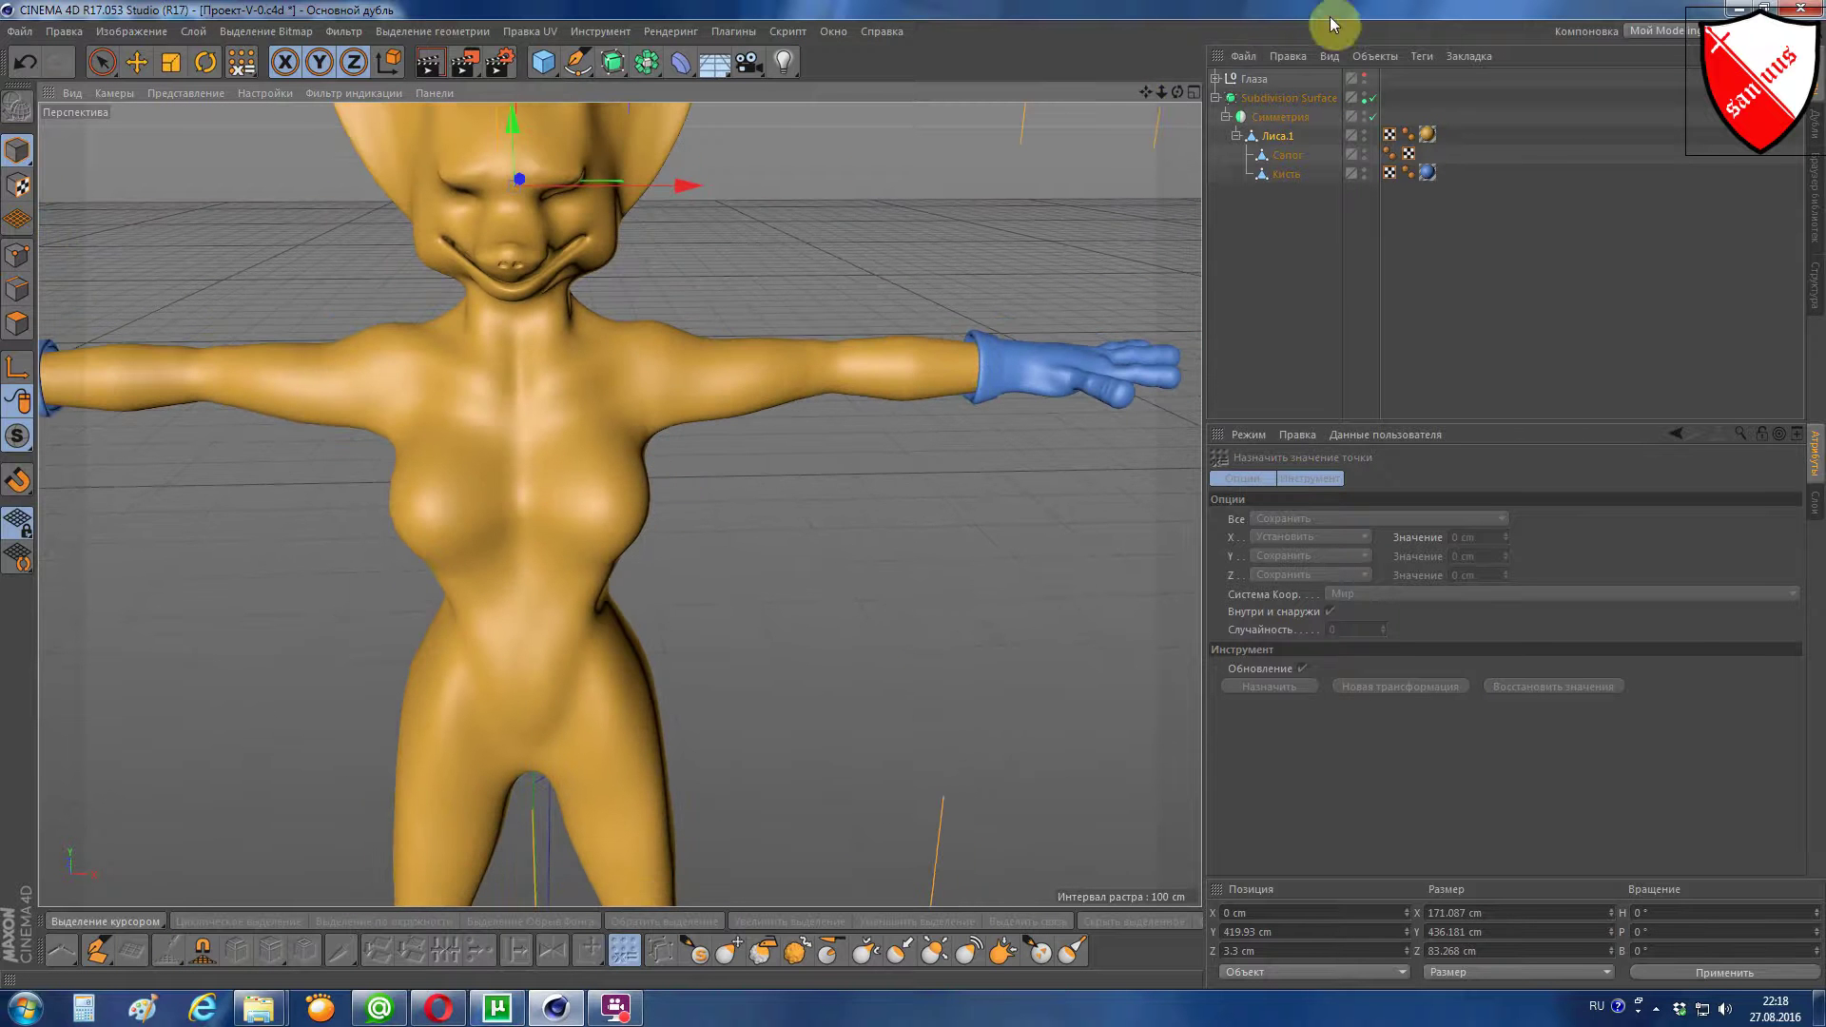
drag(1175, 92, 1178, 93)
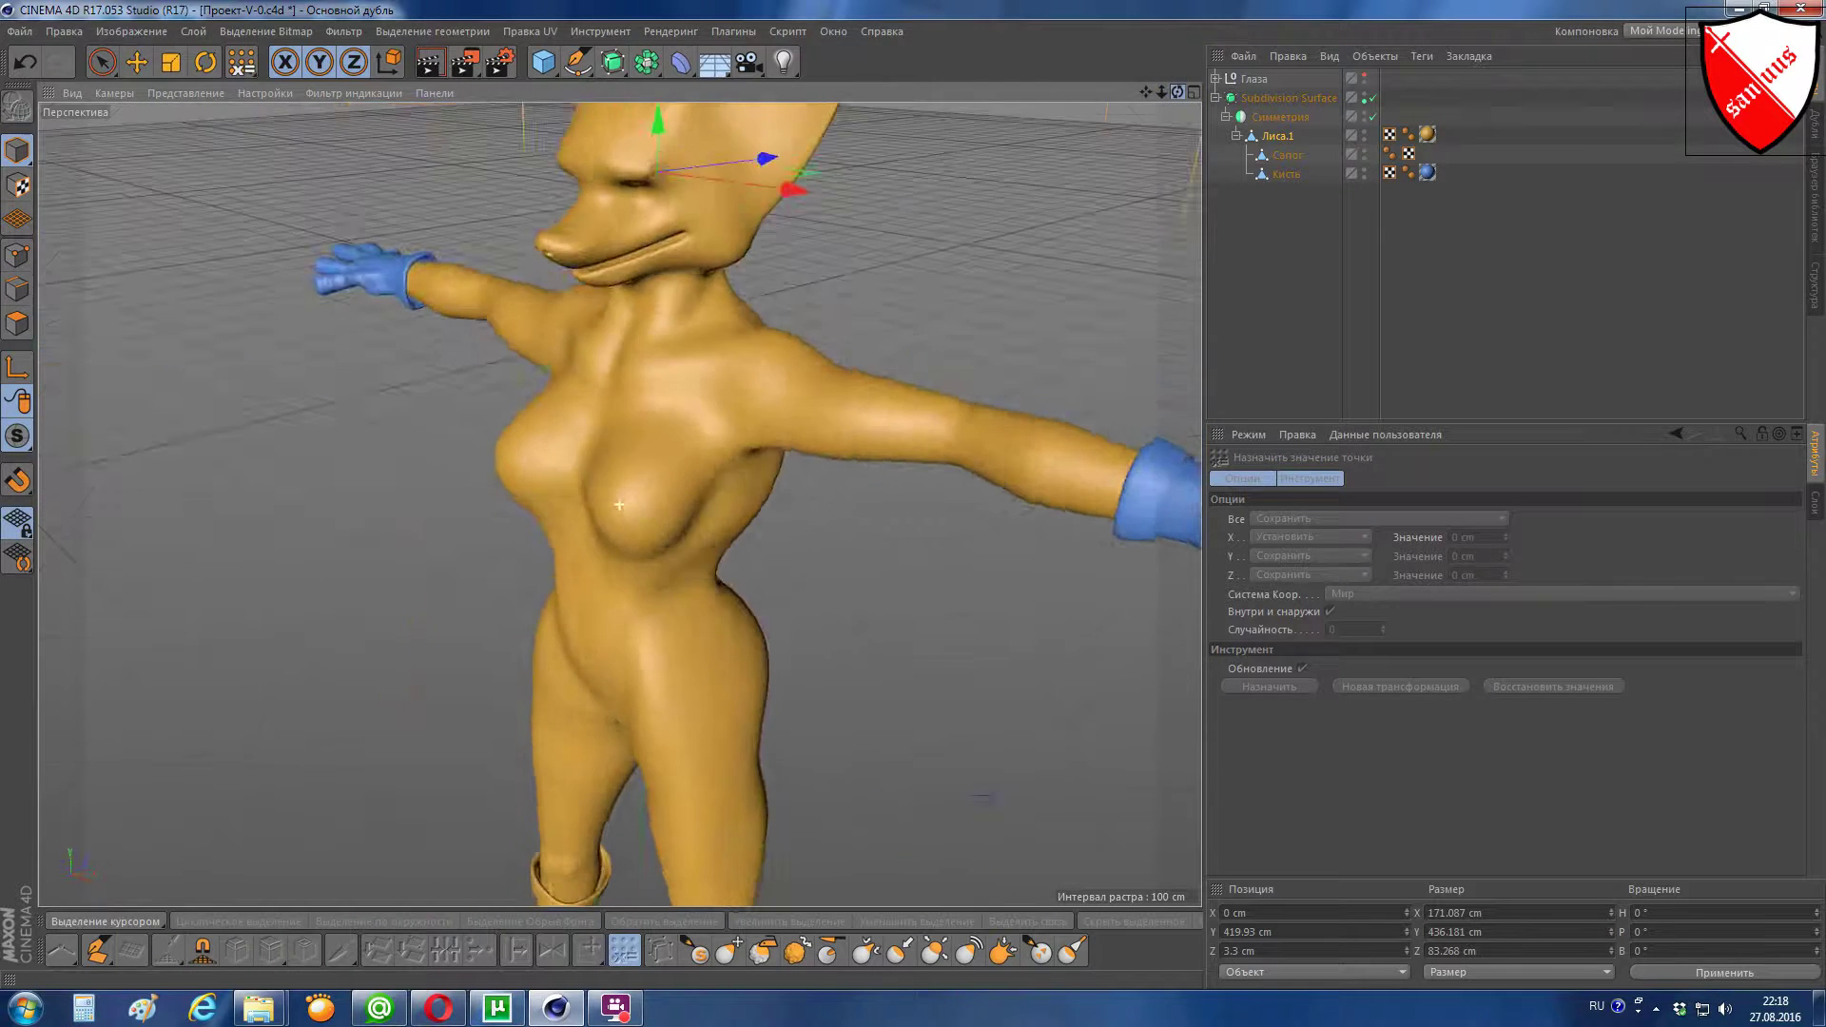
drag(619, 504, 706, 282)
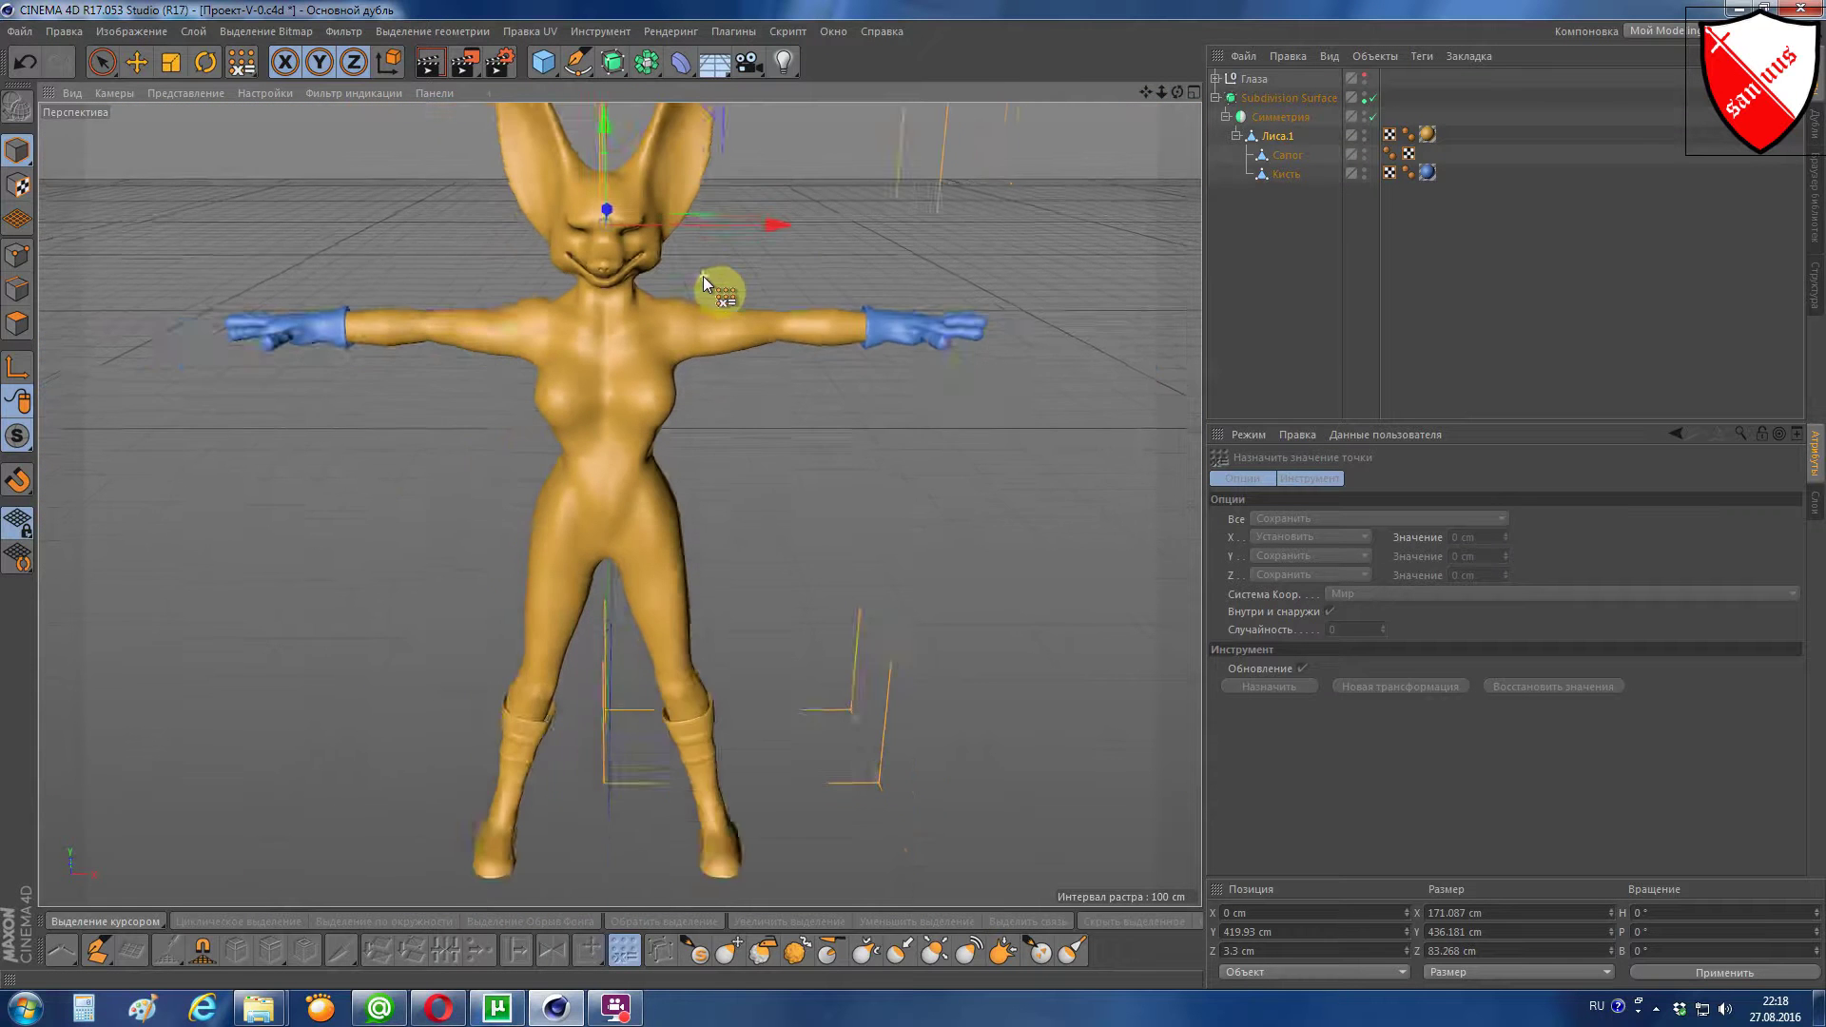
drag(1178, 92, 1178, 92)
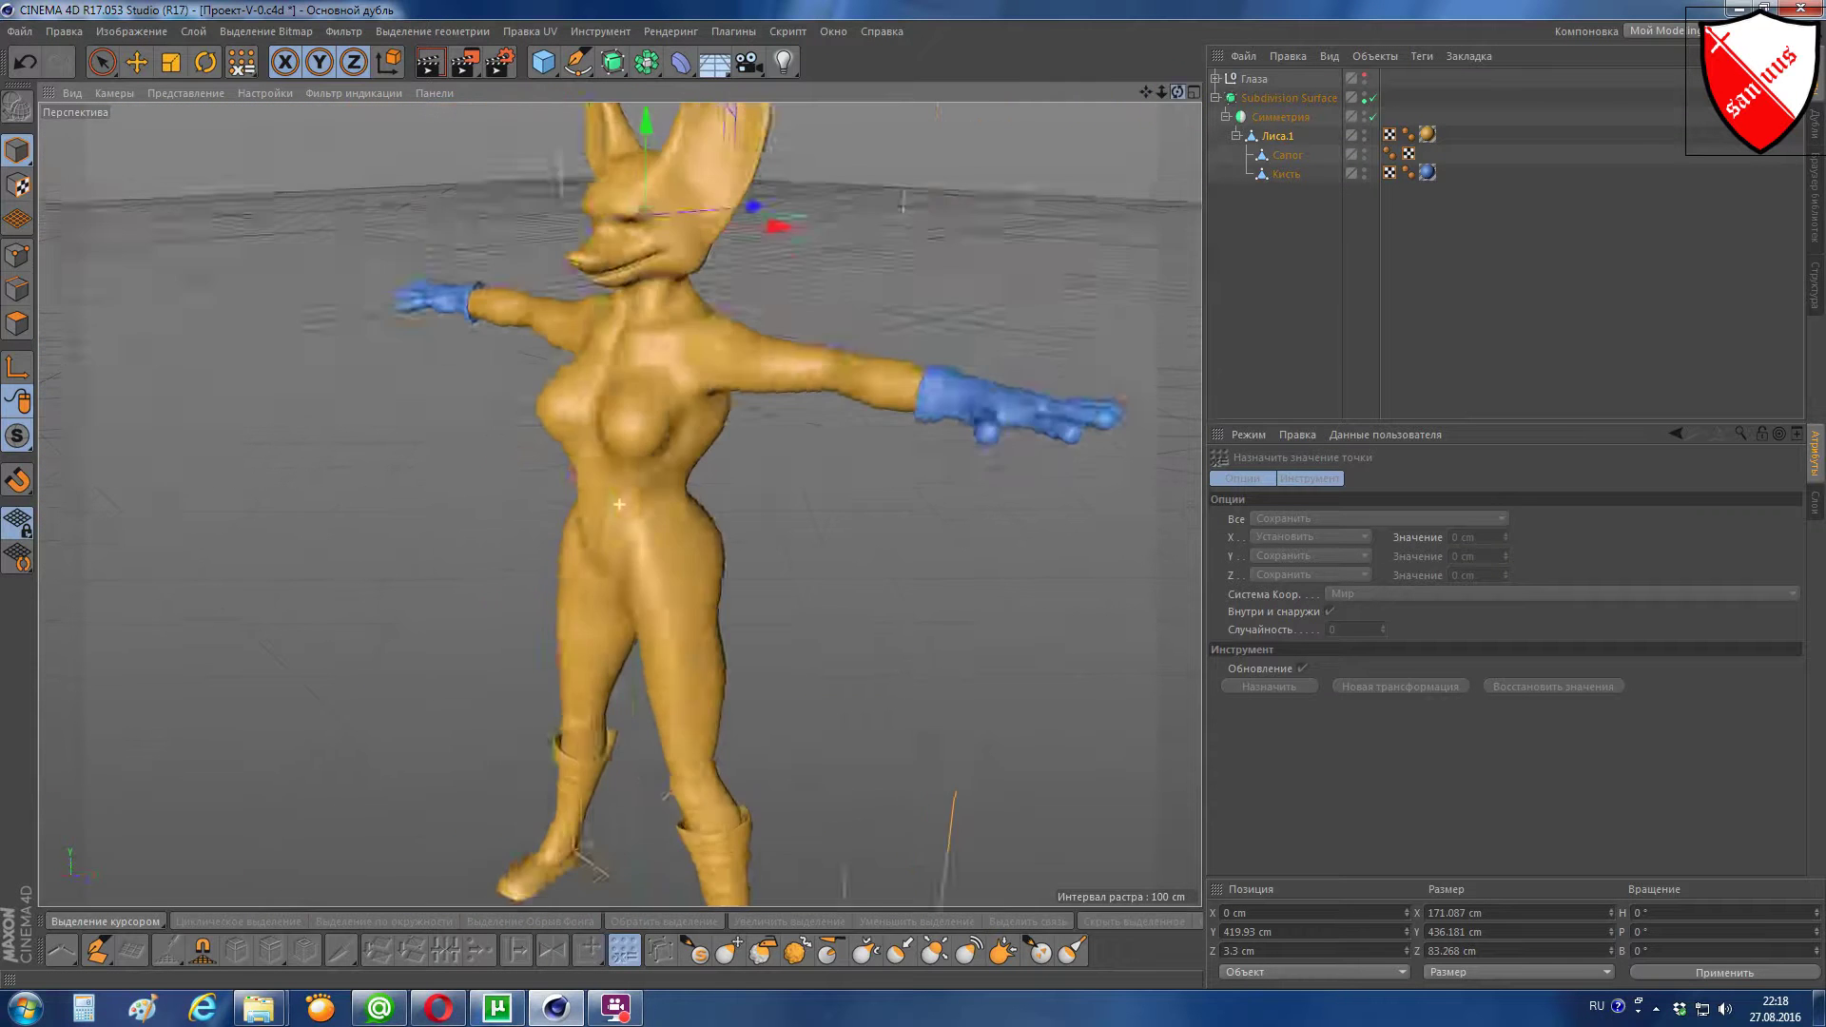
drag(619, 504, 619, 504)
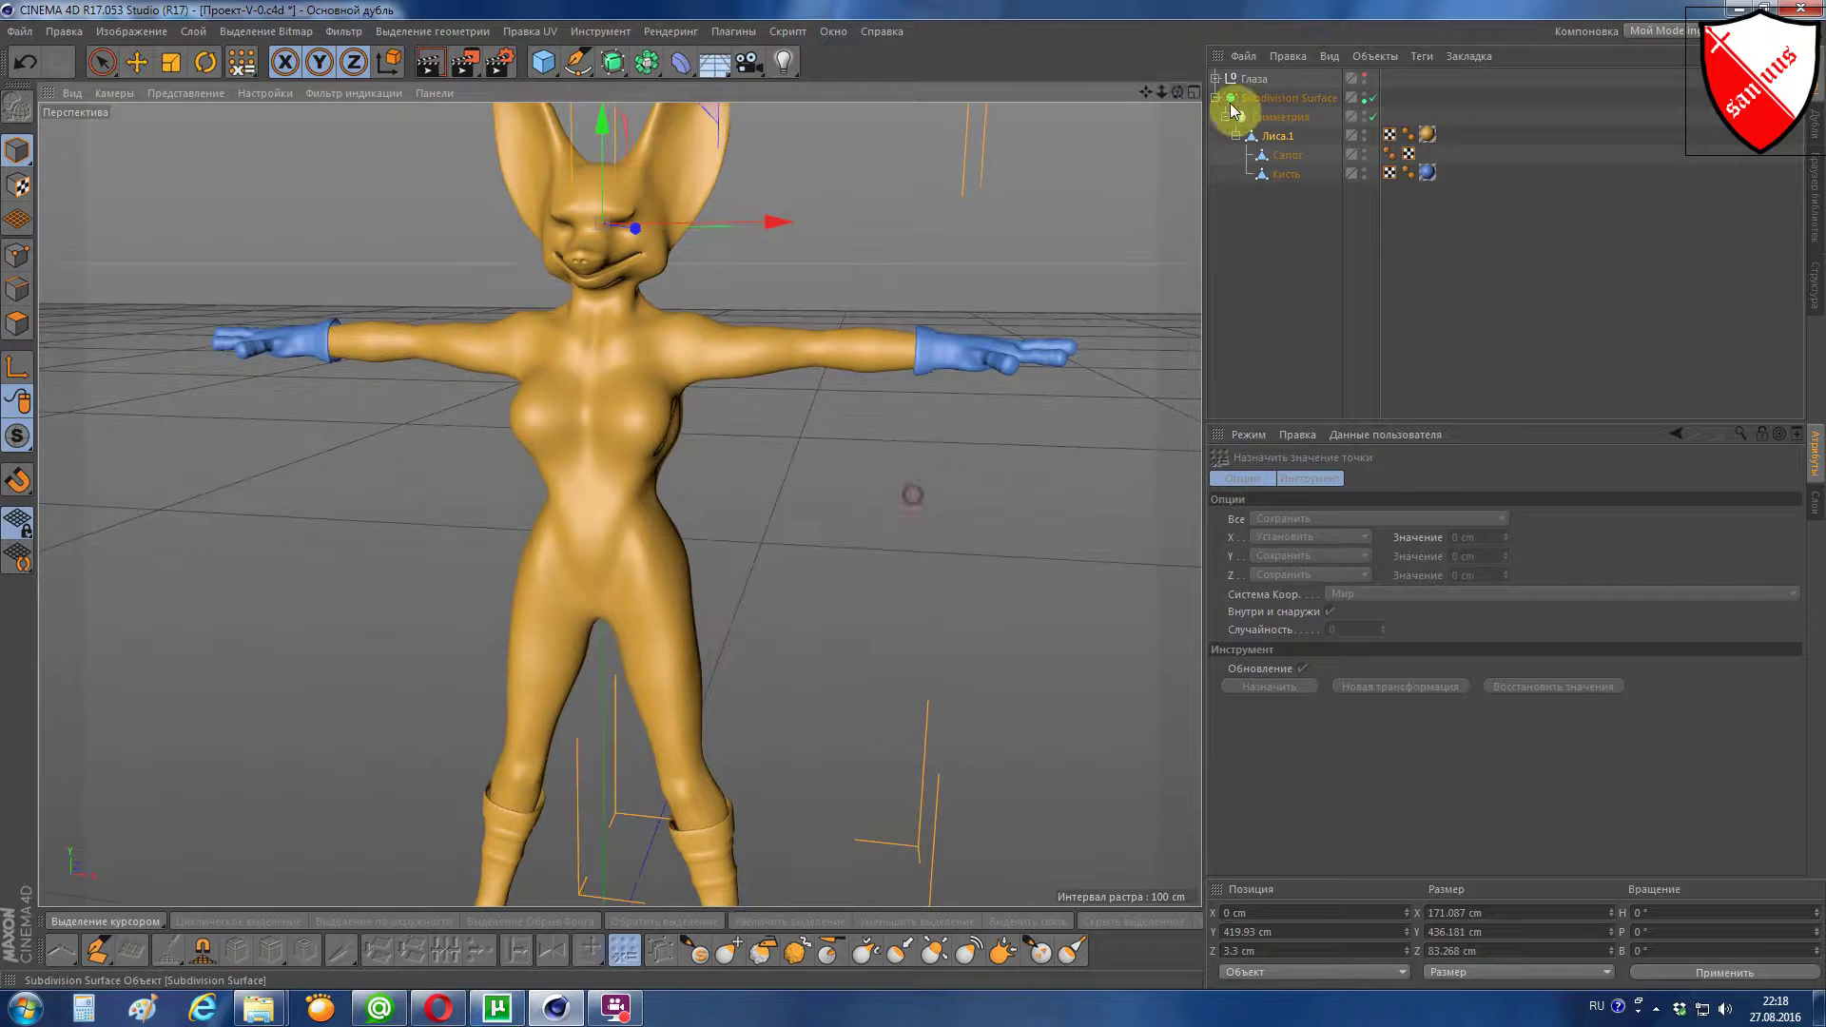
Step: Collapse the Subdivision Surface group, hide the fox from the viewport, and bring up the primitives list
click(1216, 97)
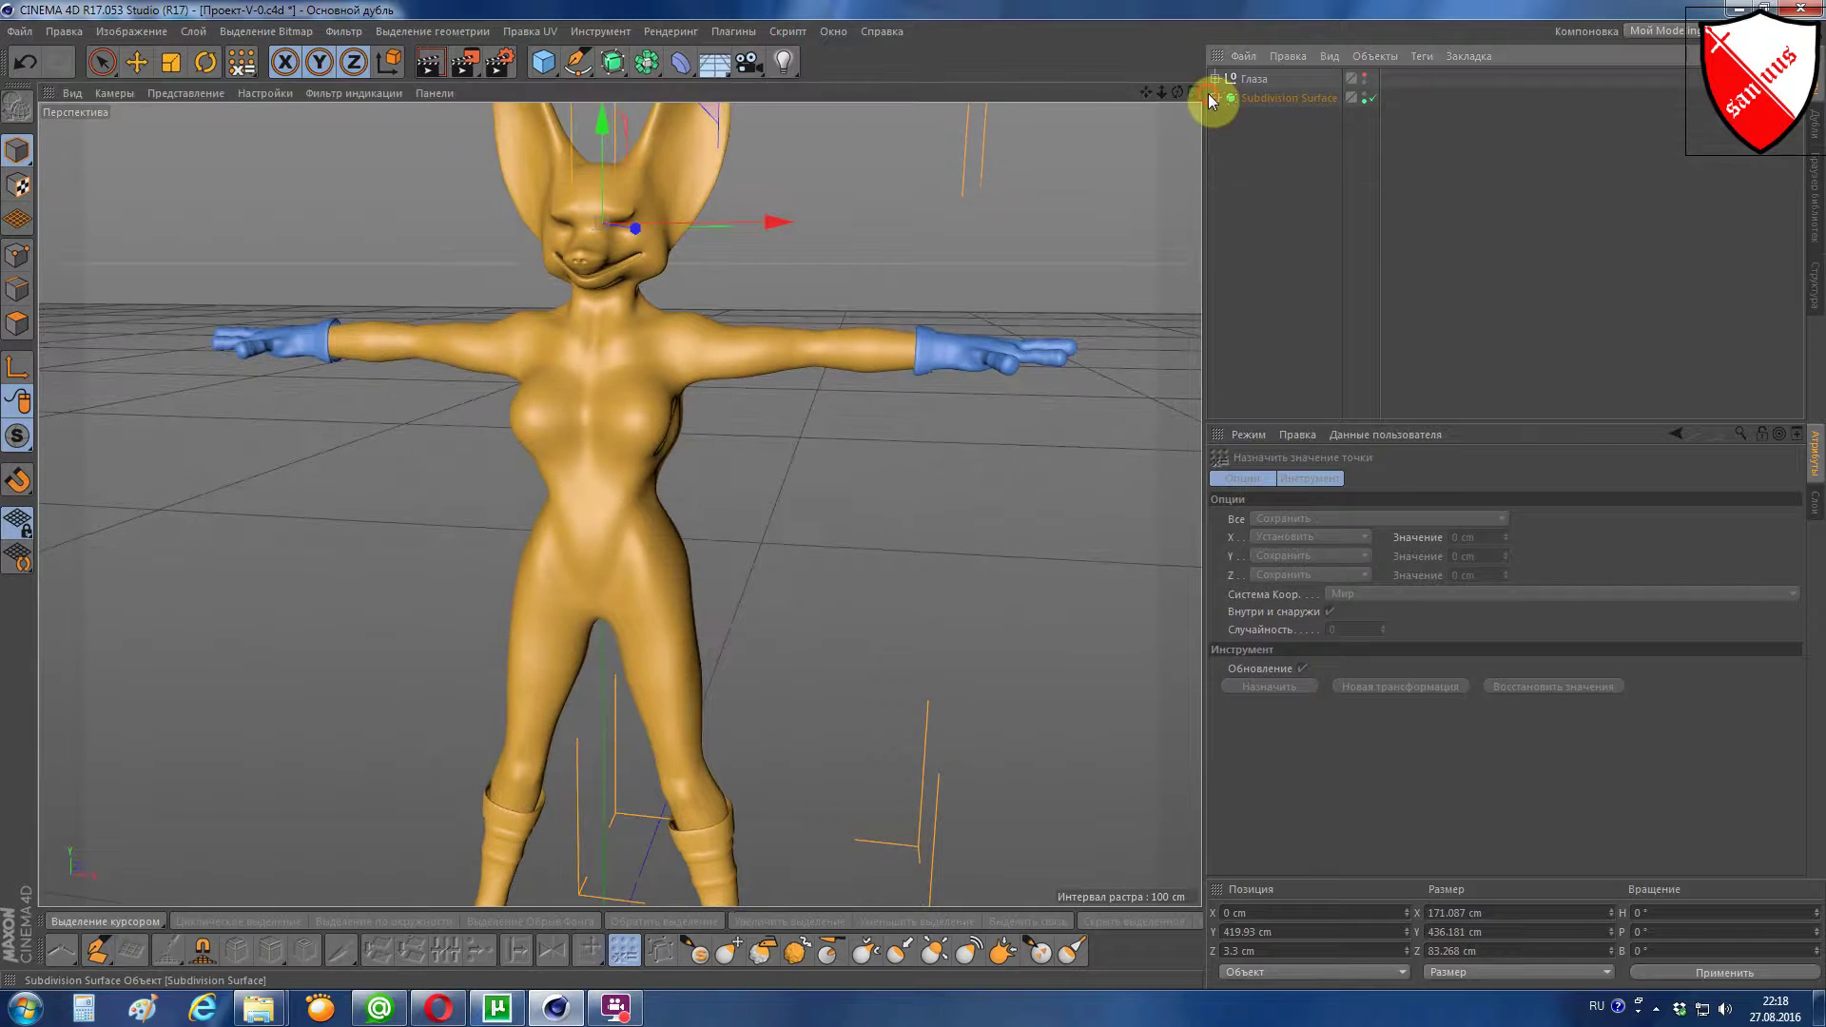
click(1367, 101)
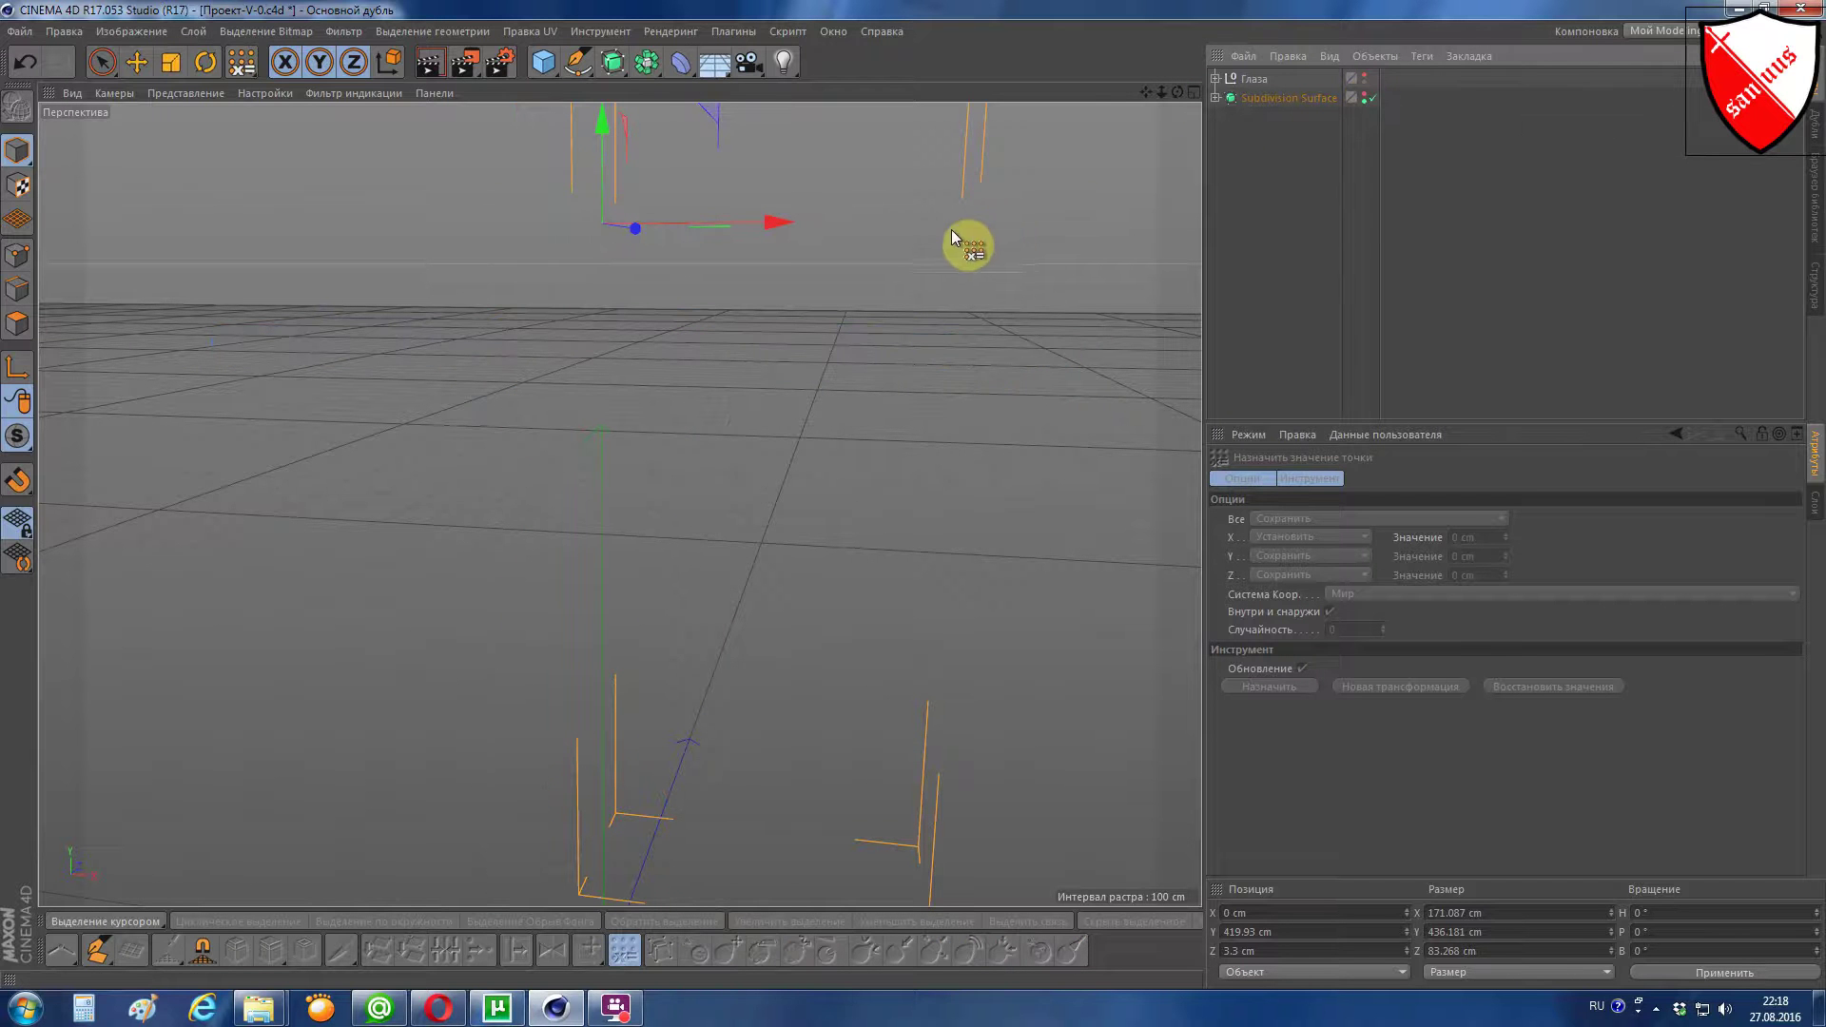
click(539, 63)
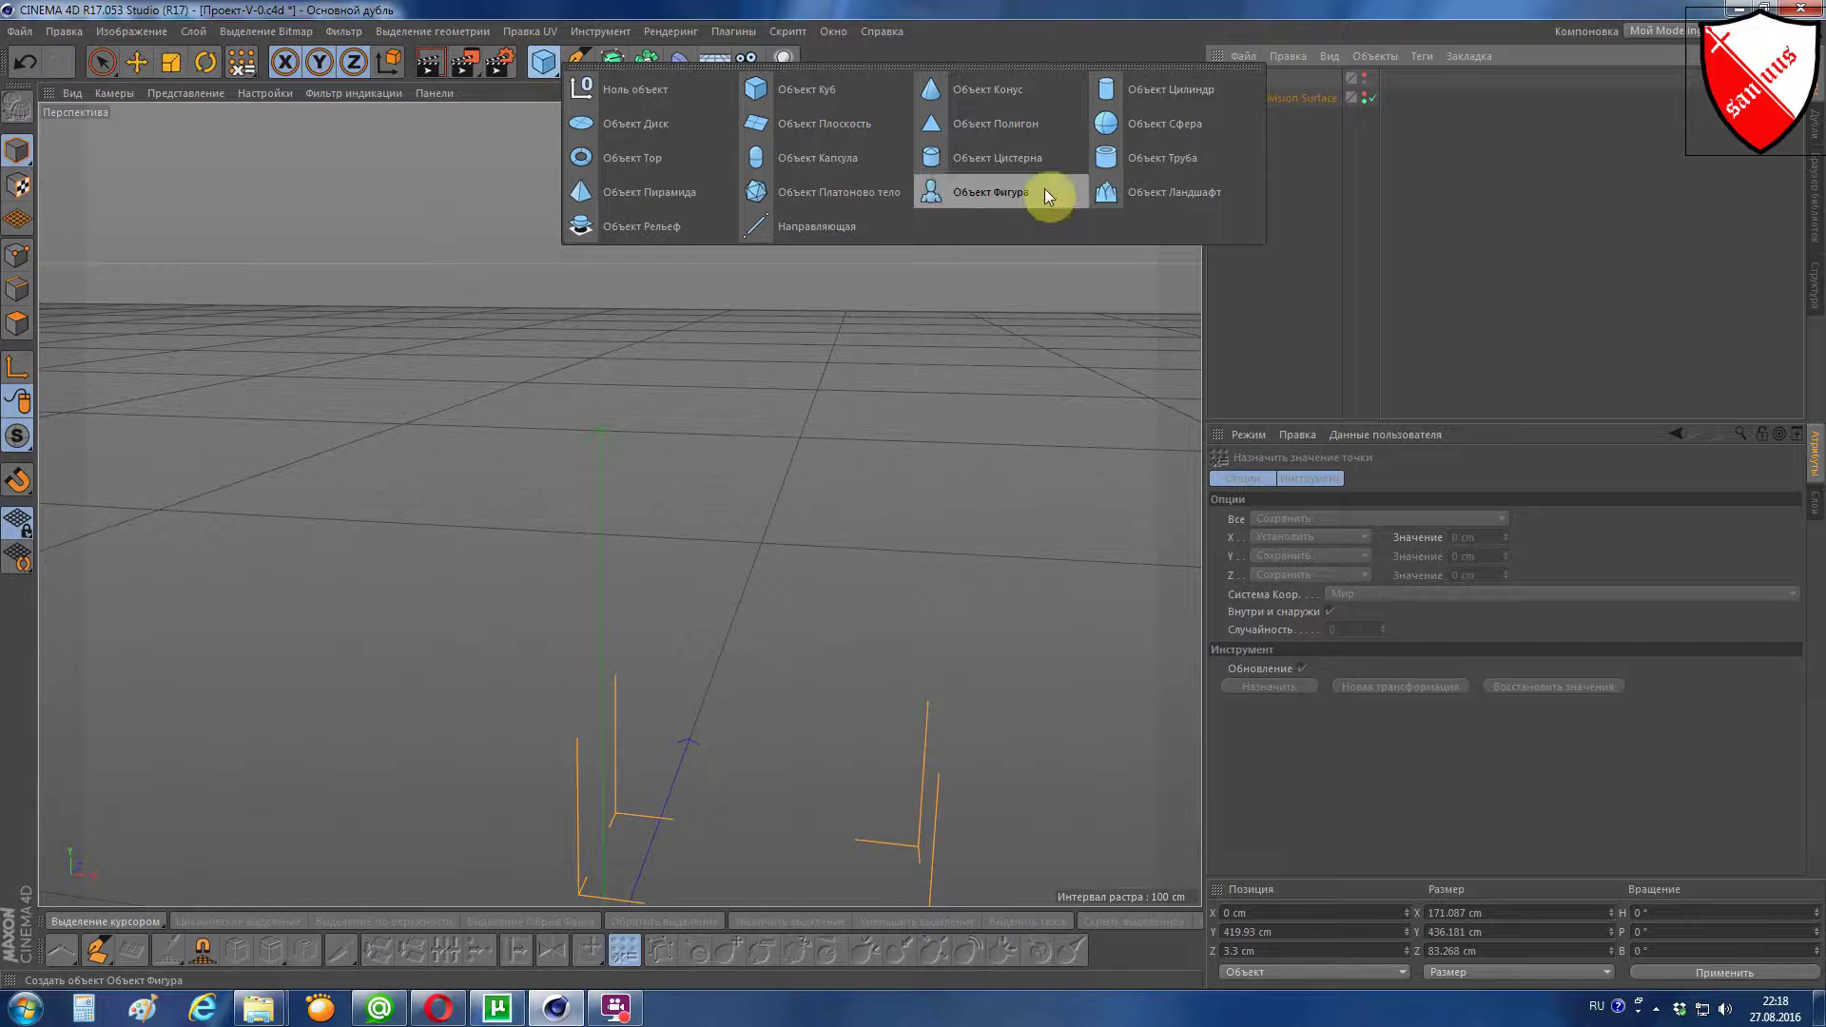
Step: Add a sphere, raise it to Y 257.438 cm, and make it Hexahedron type with 6 segments
click(1116, 133)
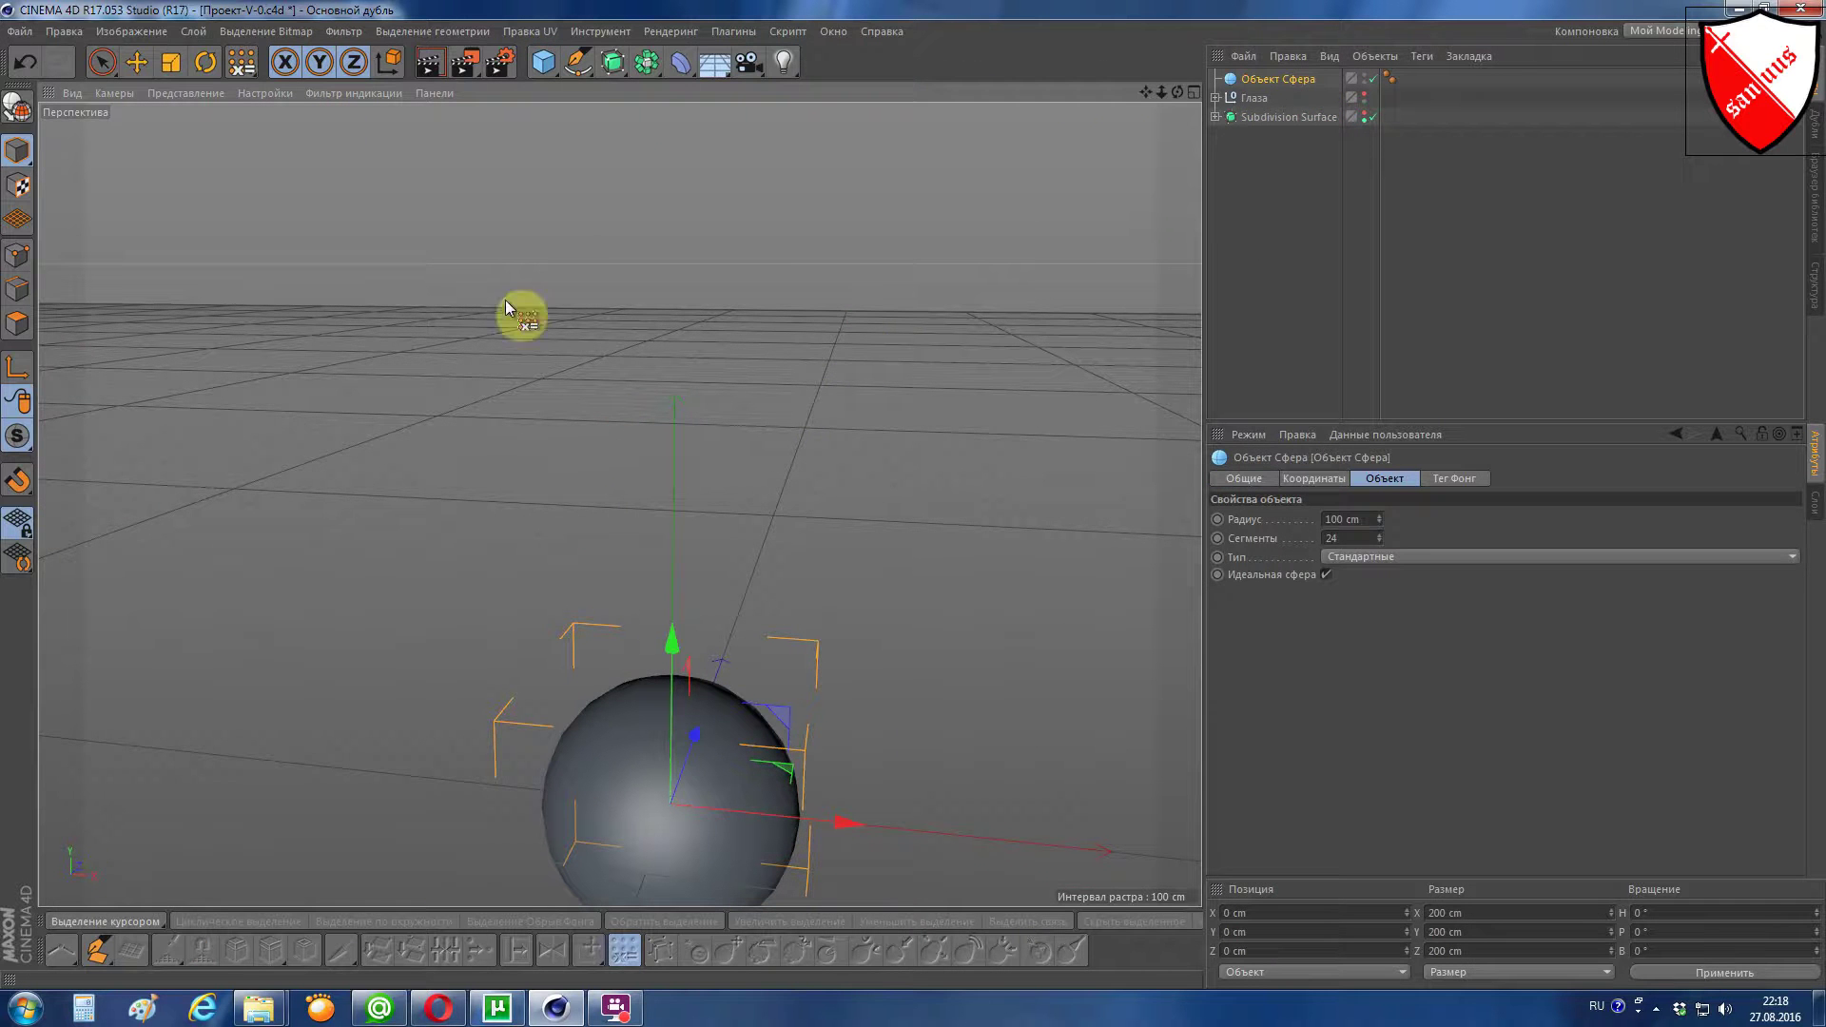
click(133, 63)
drag(674, 635, 728, 302)
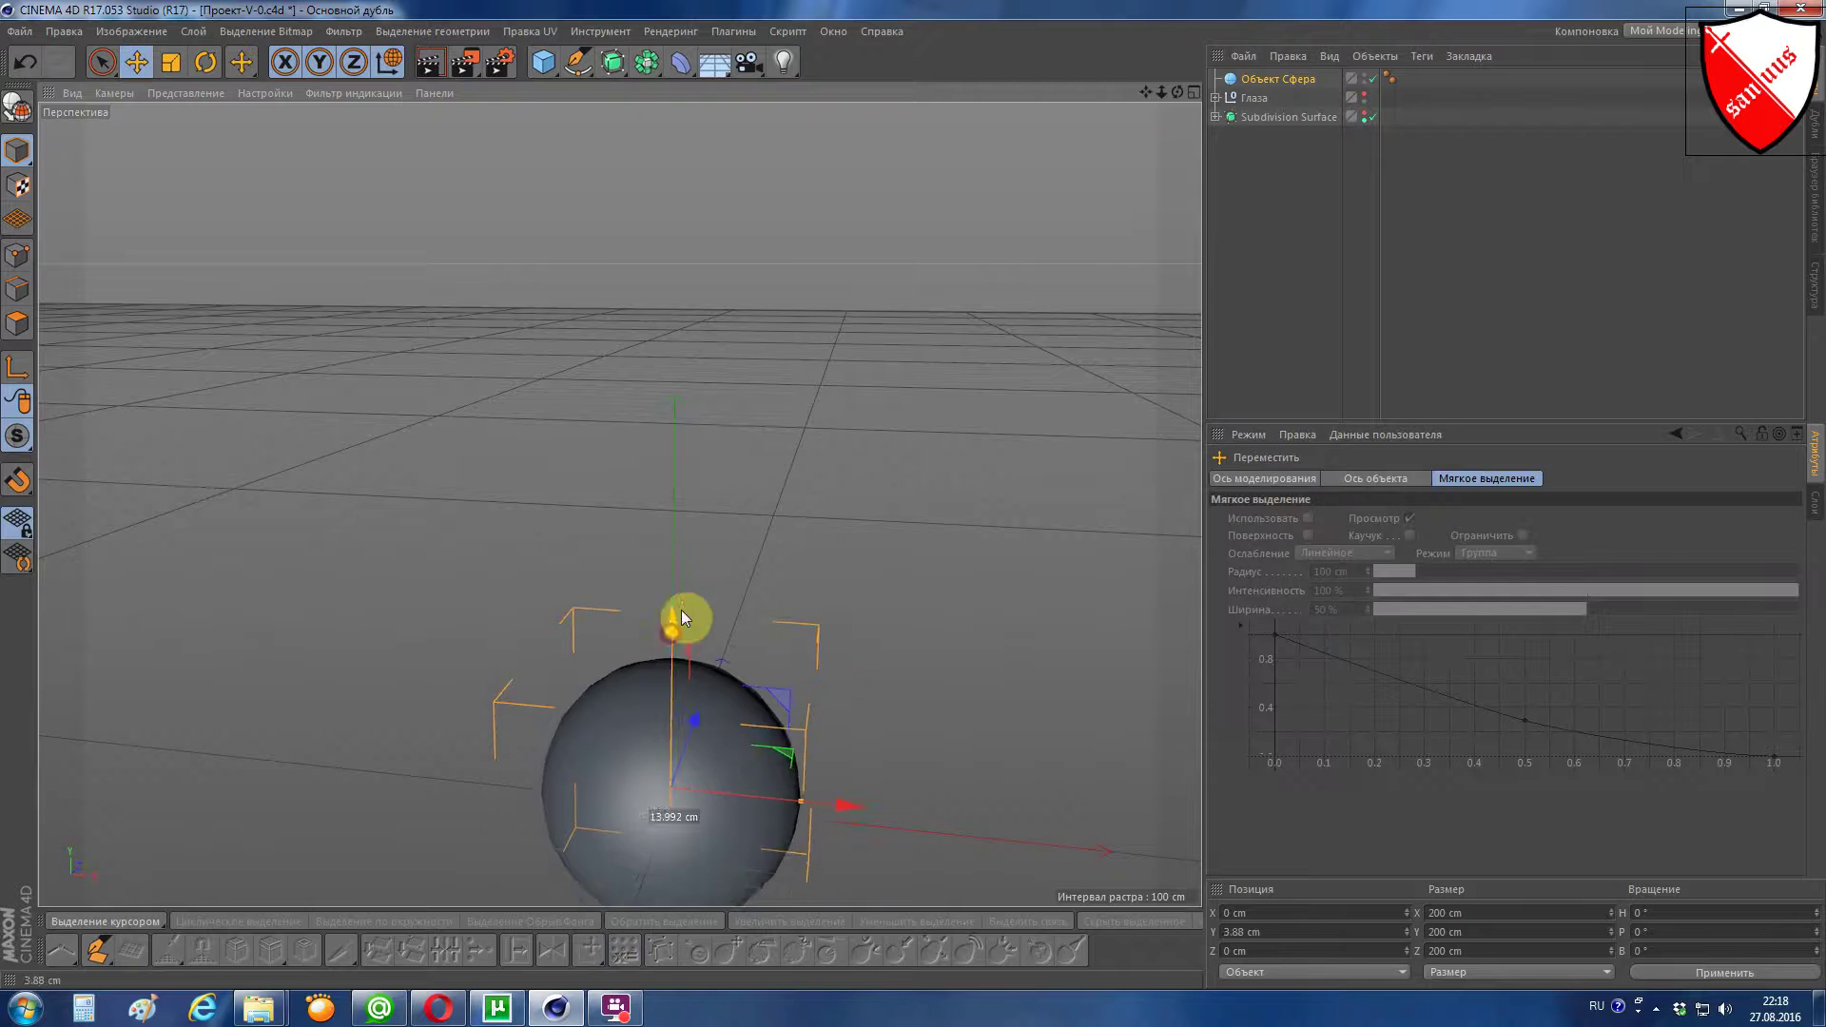
click(1227, 82)
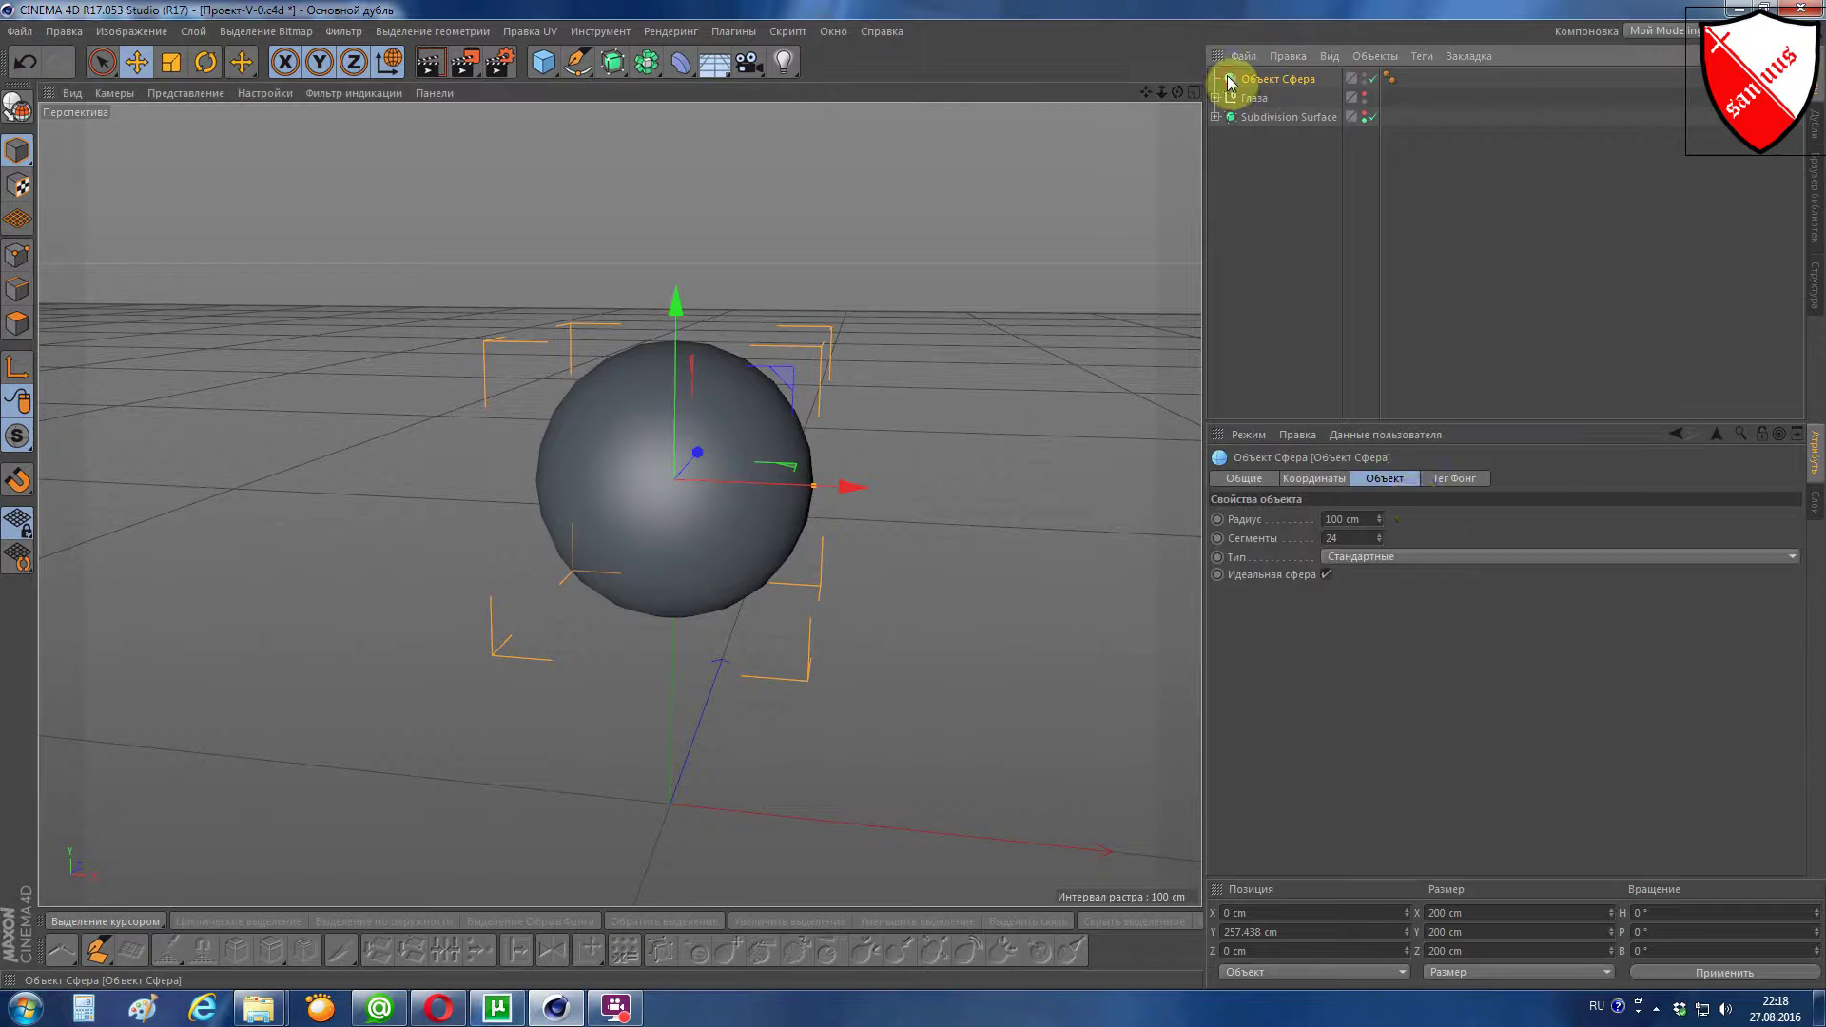
click(1417, 482)
click(1384, 554)
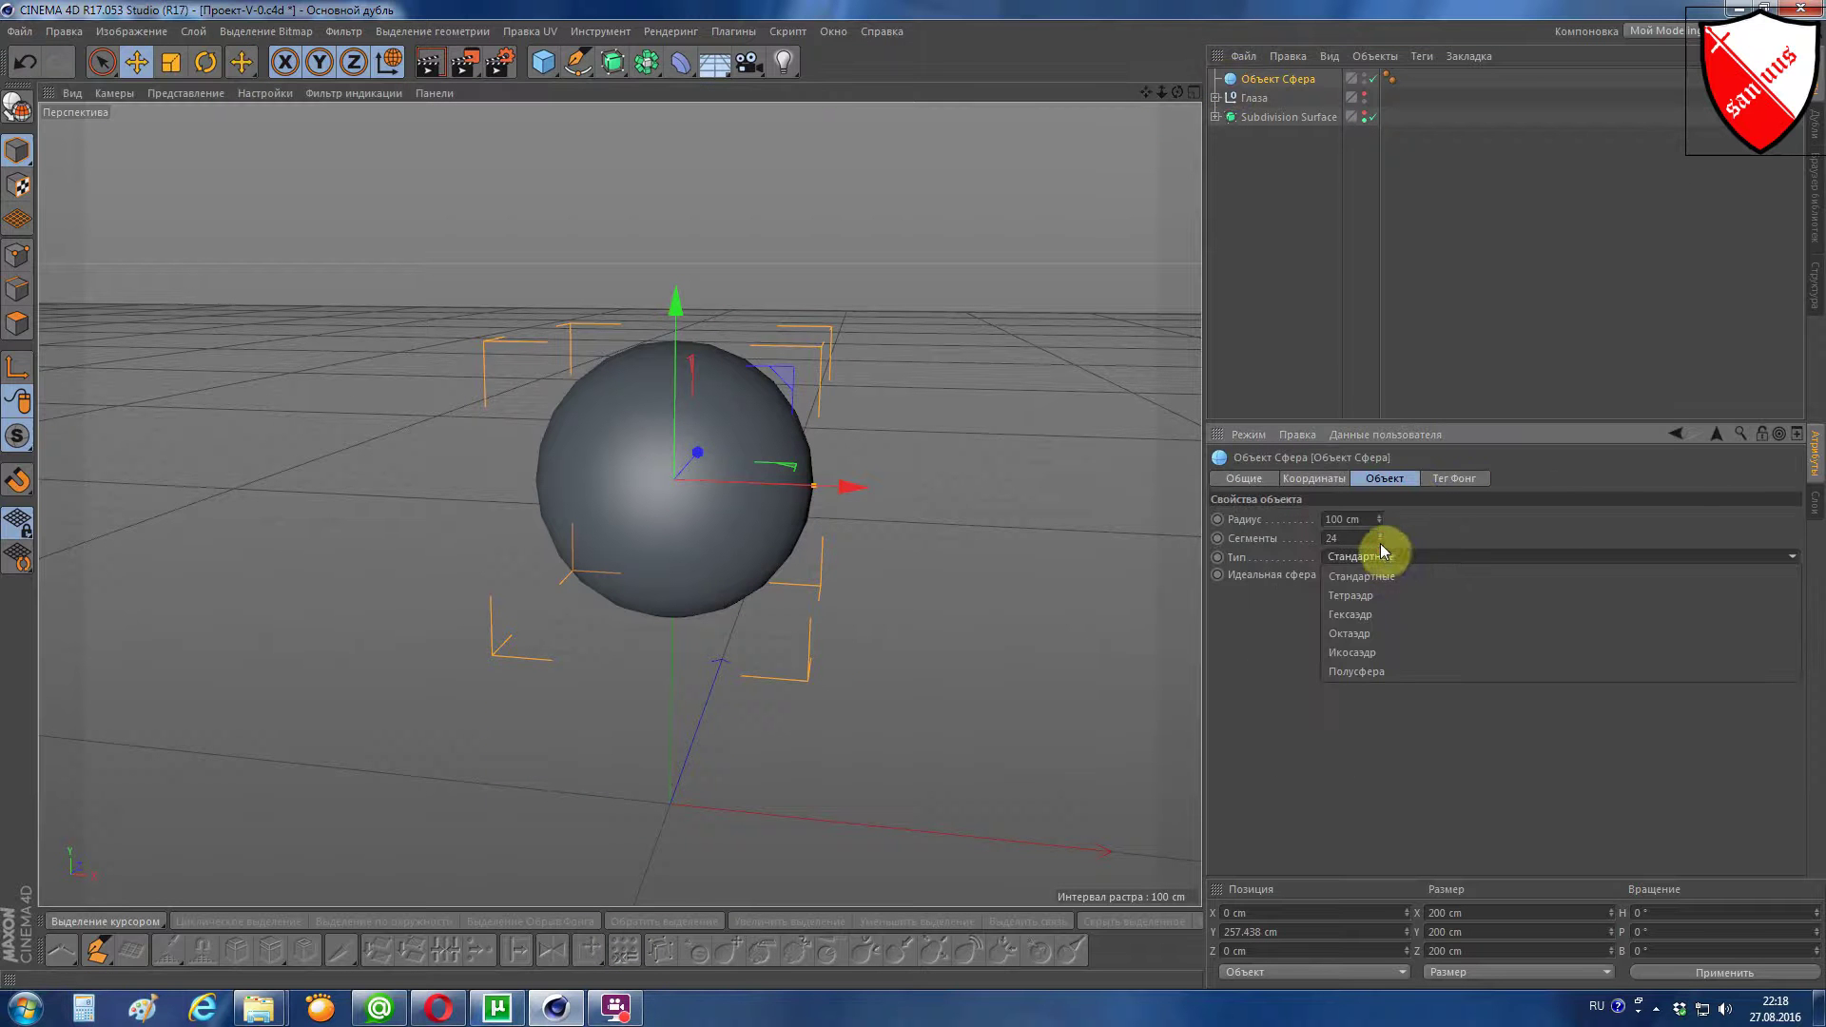
click(1407, 615)
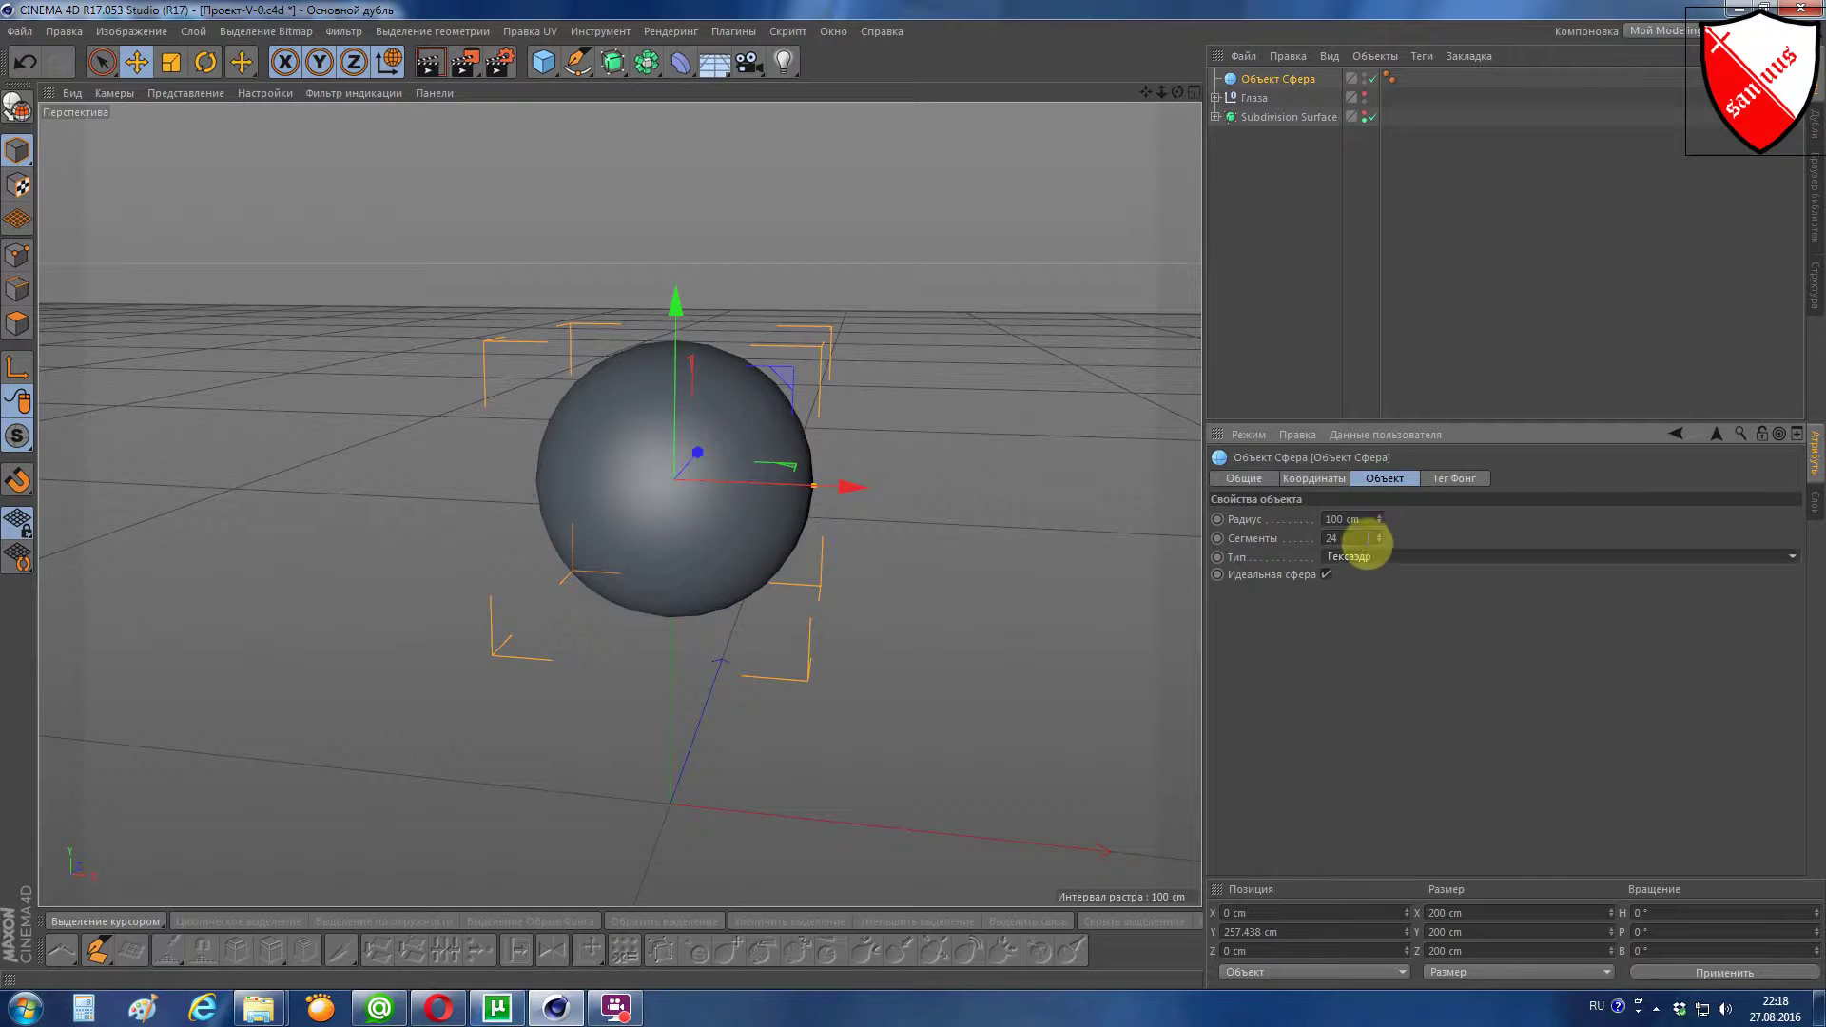
drag(1378, 538, 1155, 565)
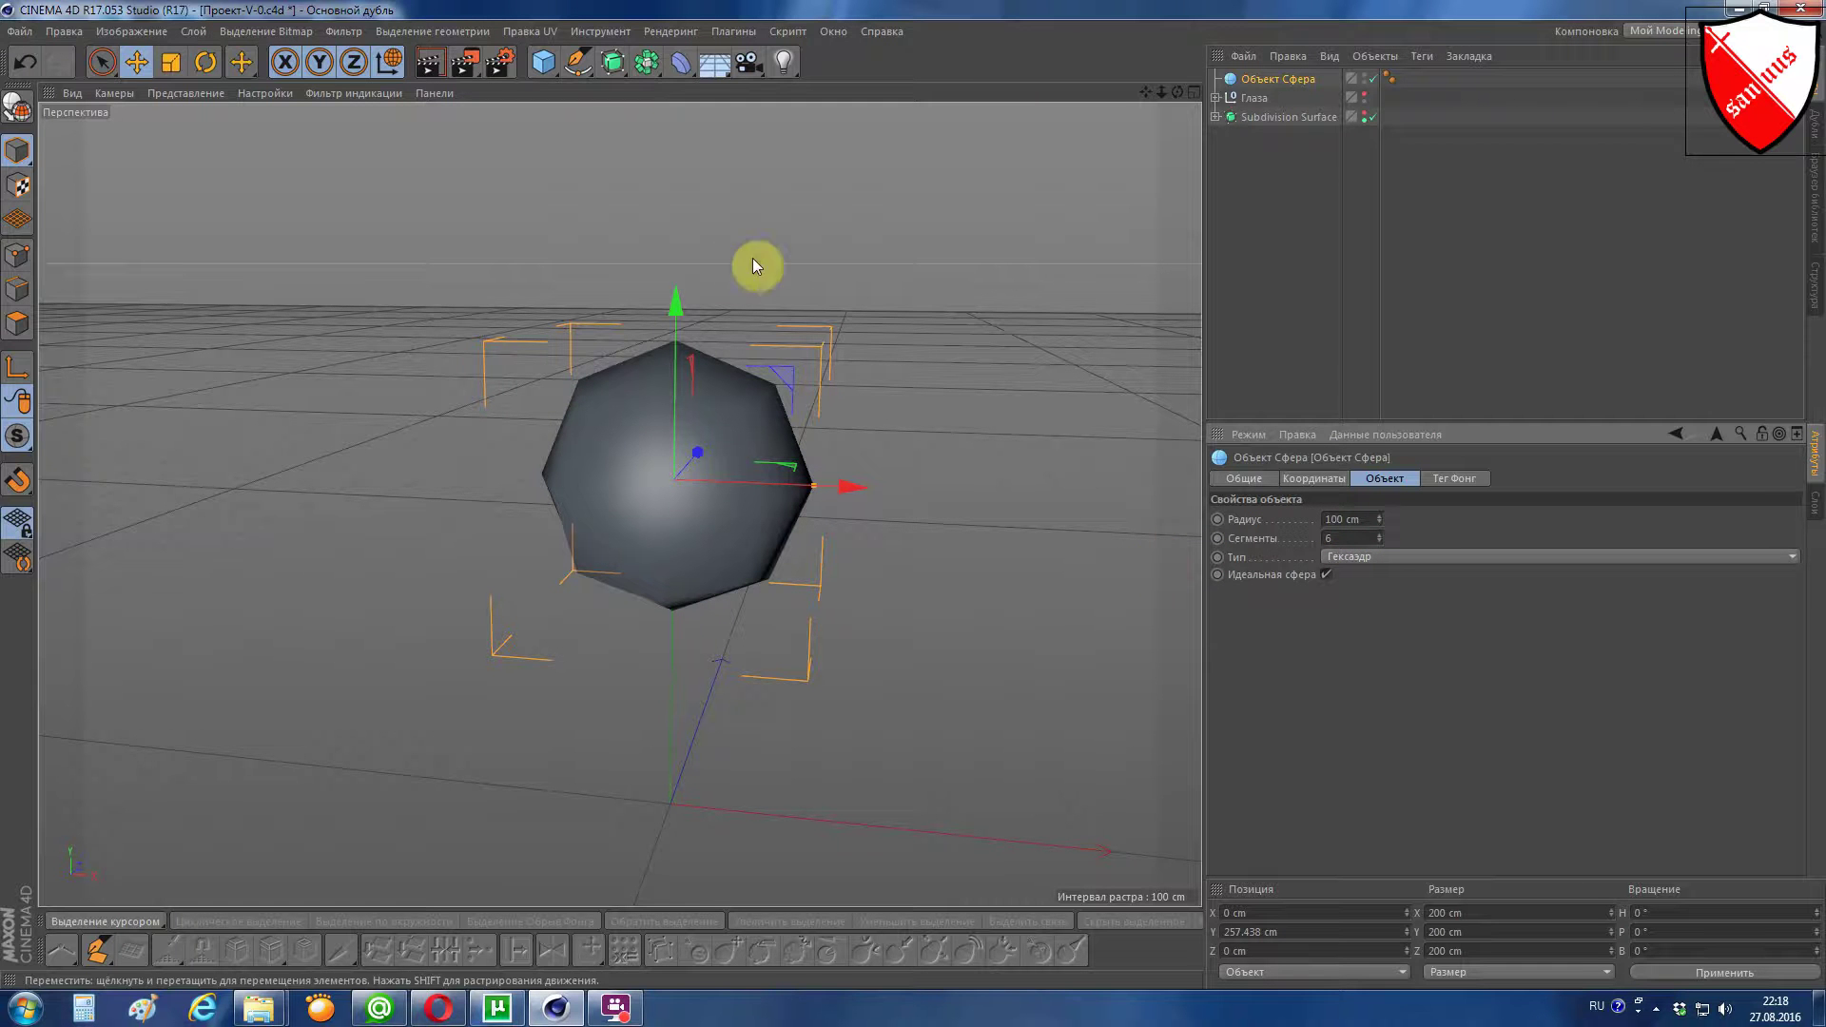
click(164, 94)
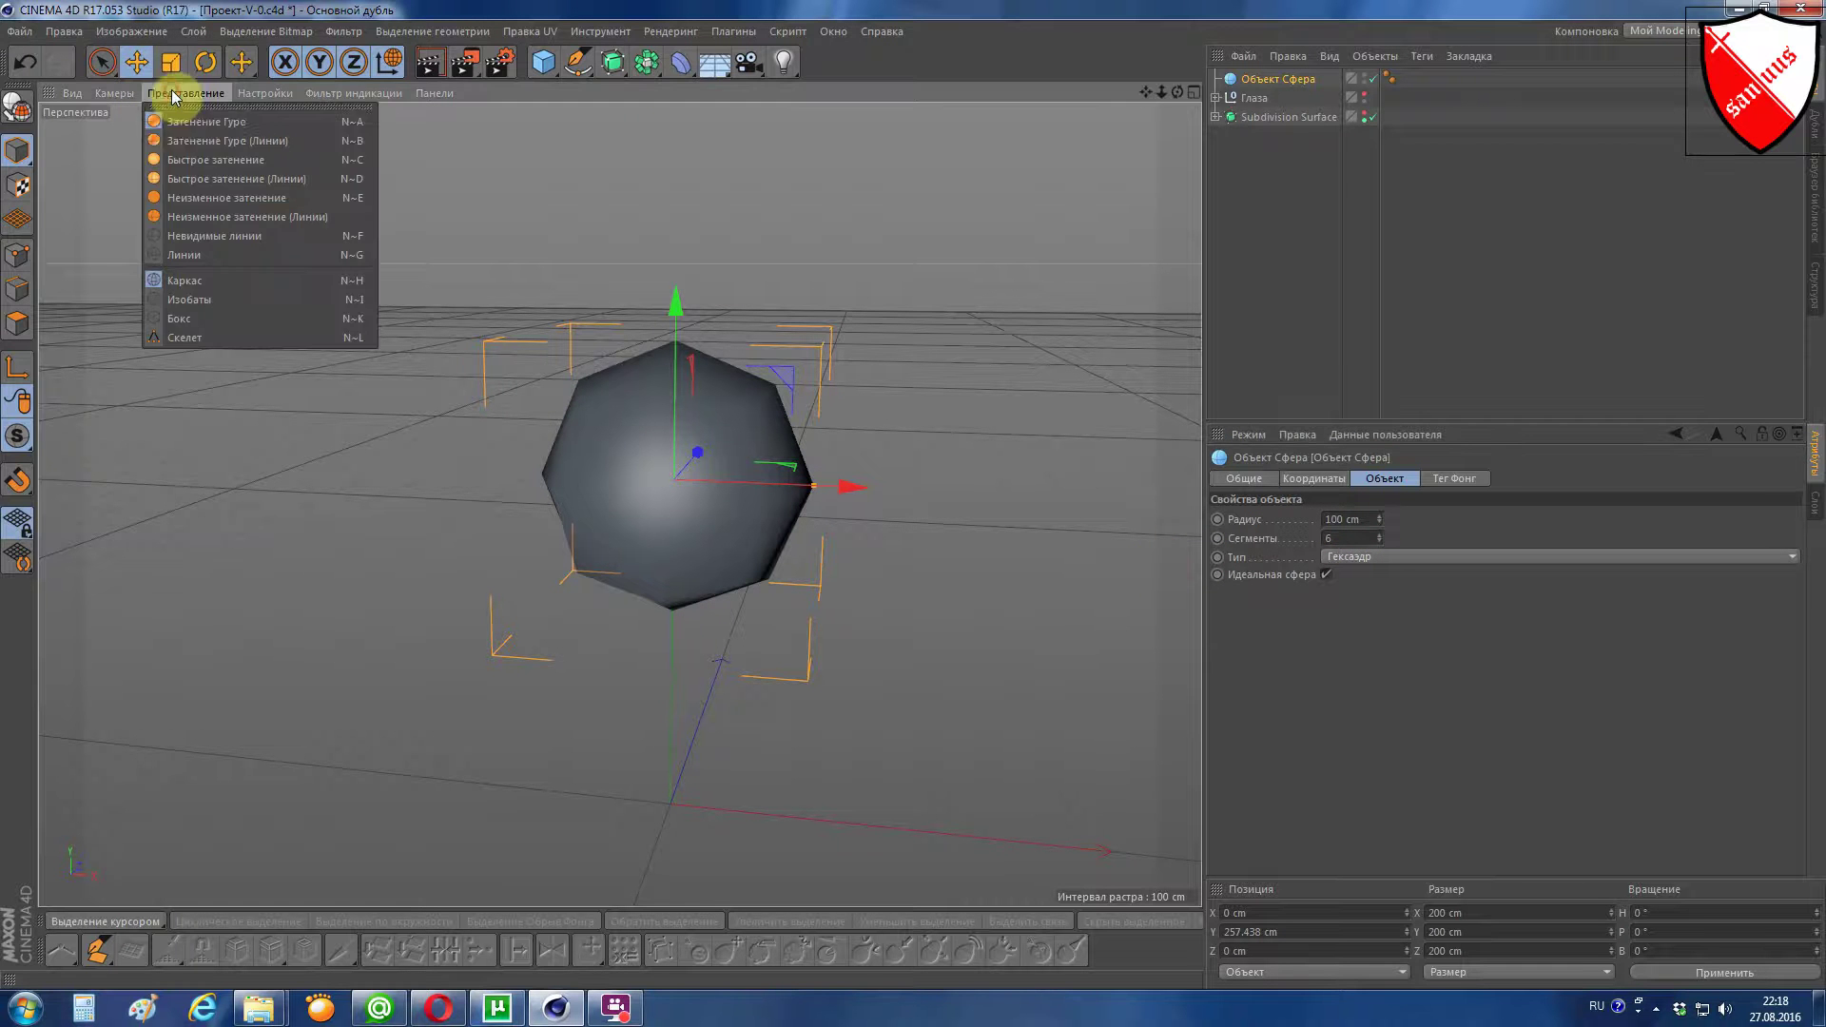
Step: Switch the display to Gouraud Shading (Lines), inspect the sphere, and make it editable
click(187, 141)
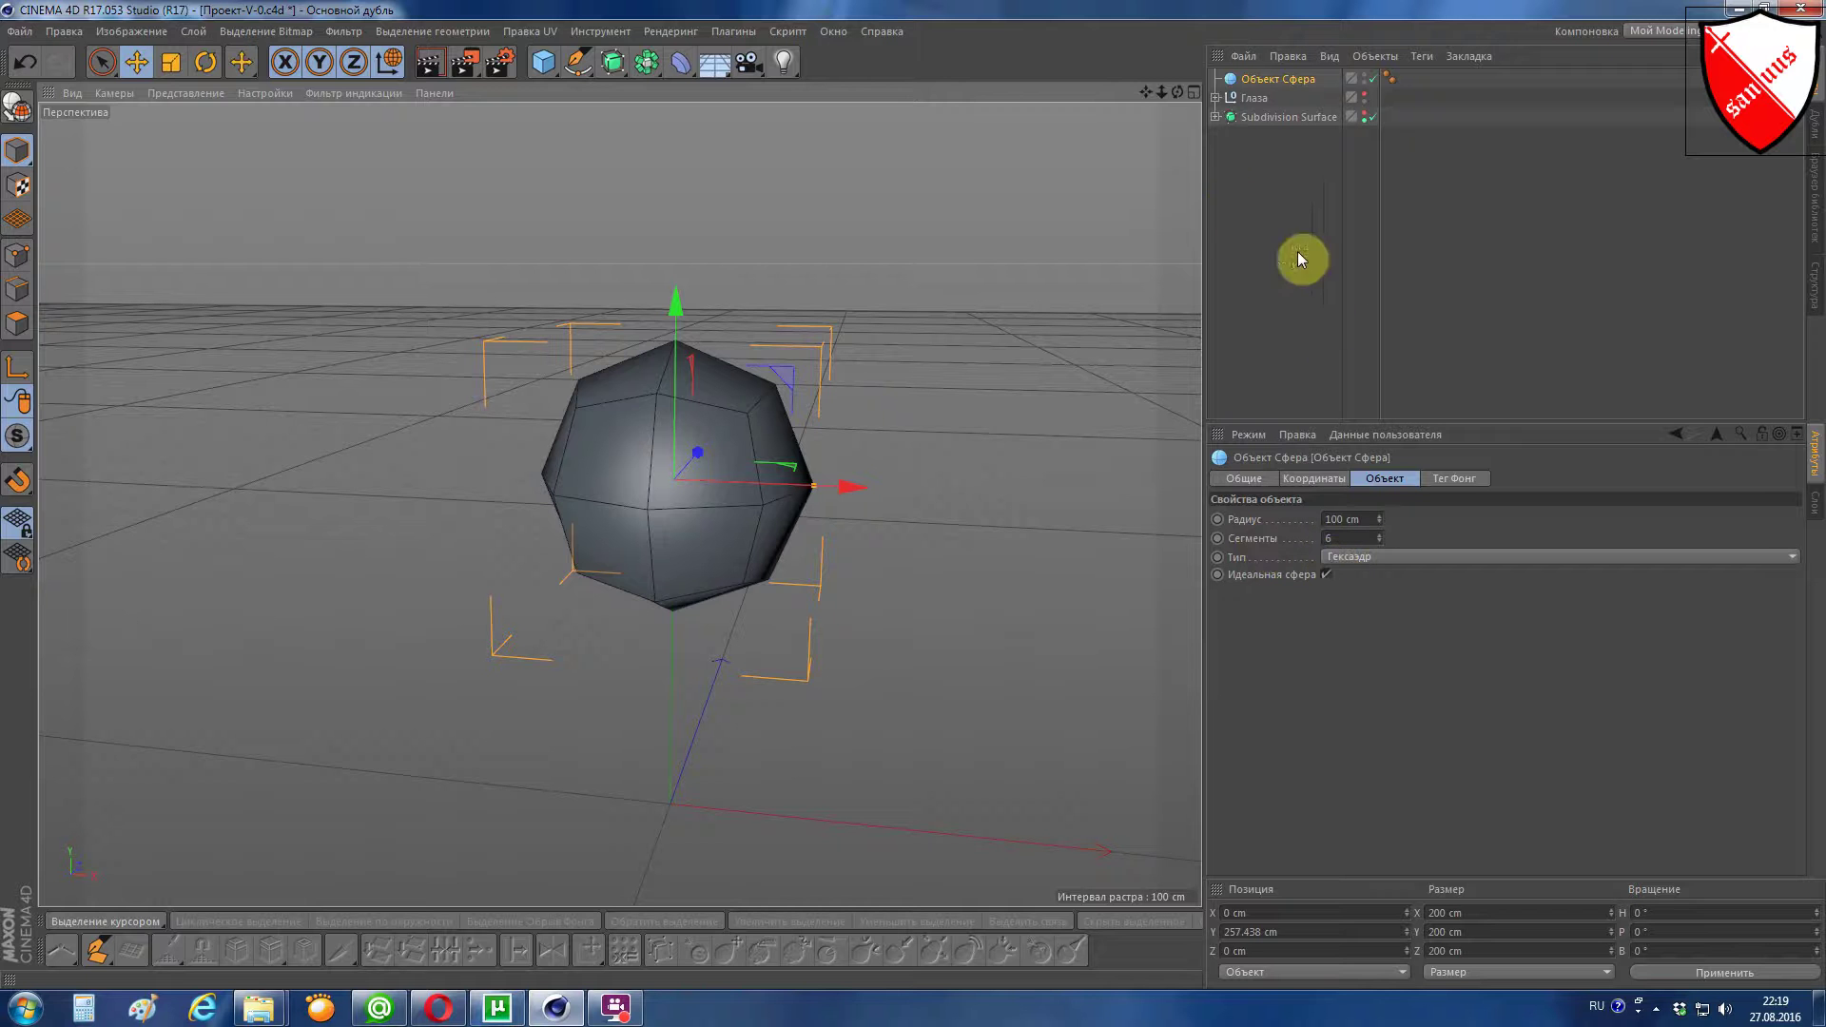
drag(1177, 90, 1176, 152)
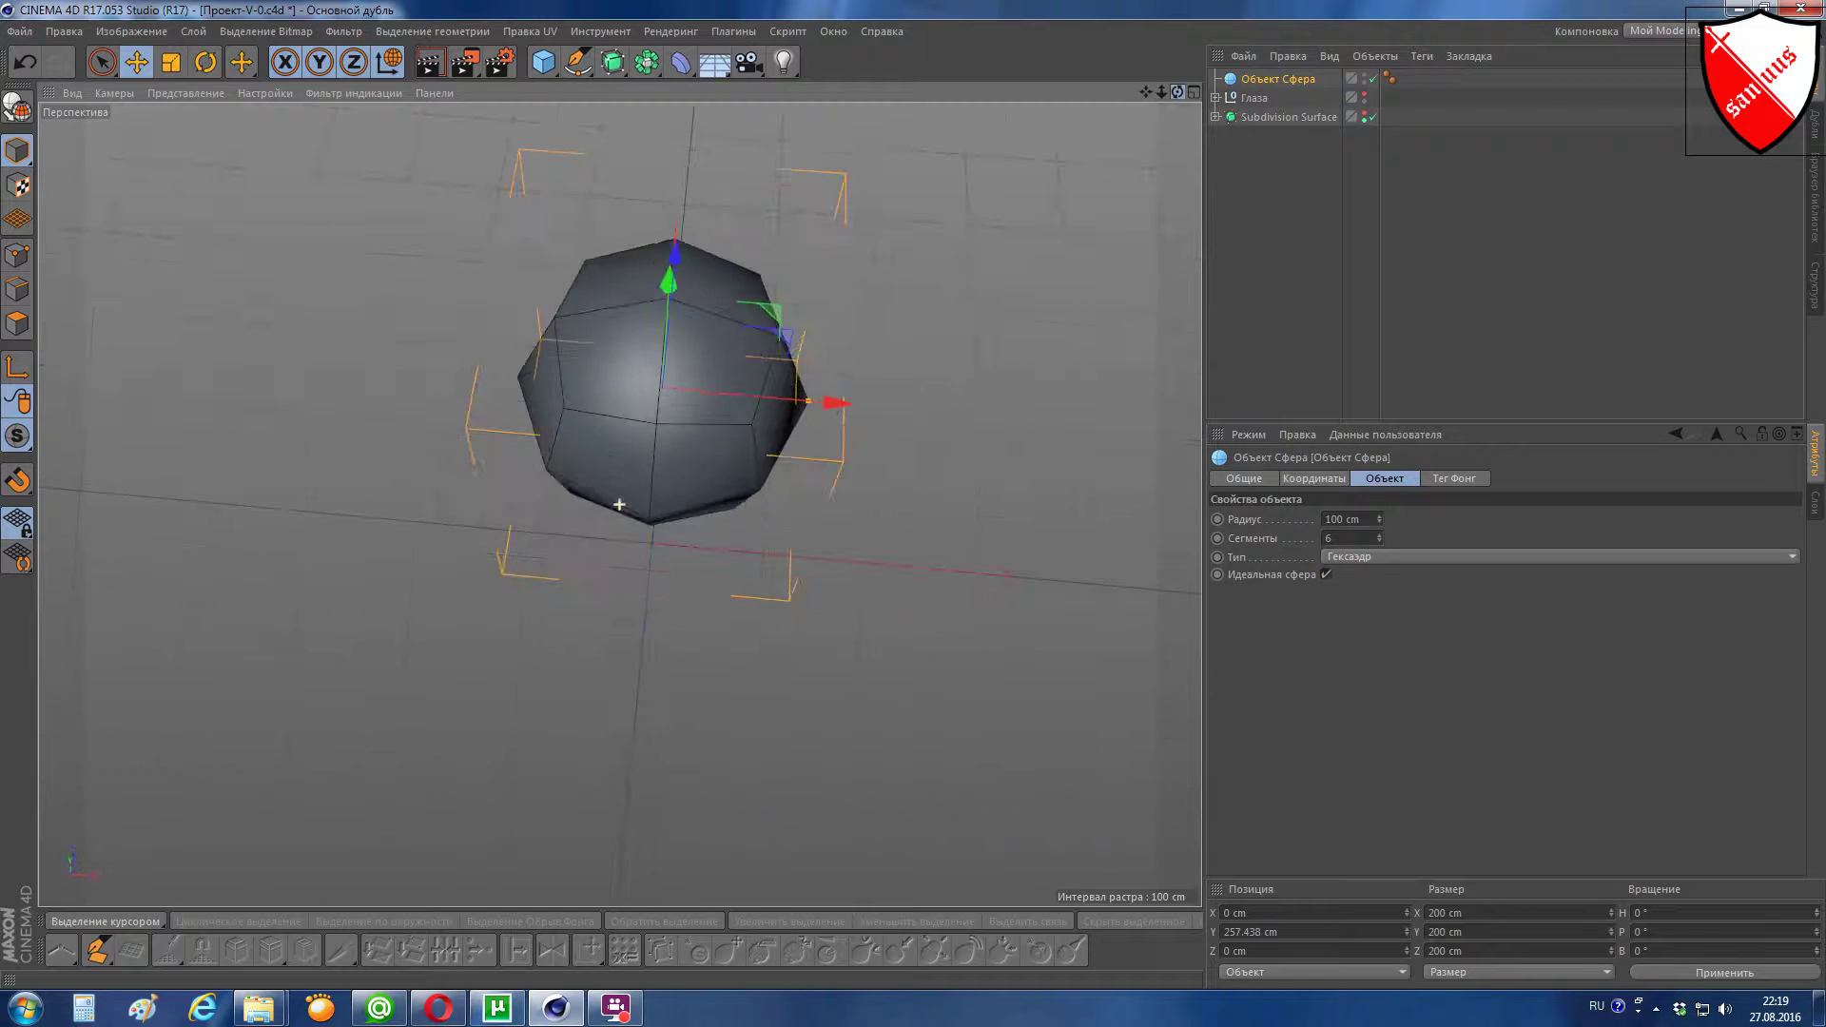
drag(619, 504, 860, 164)
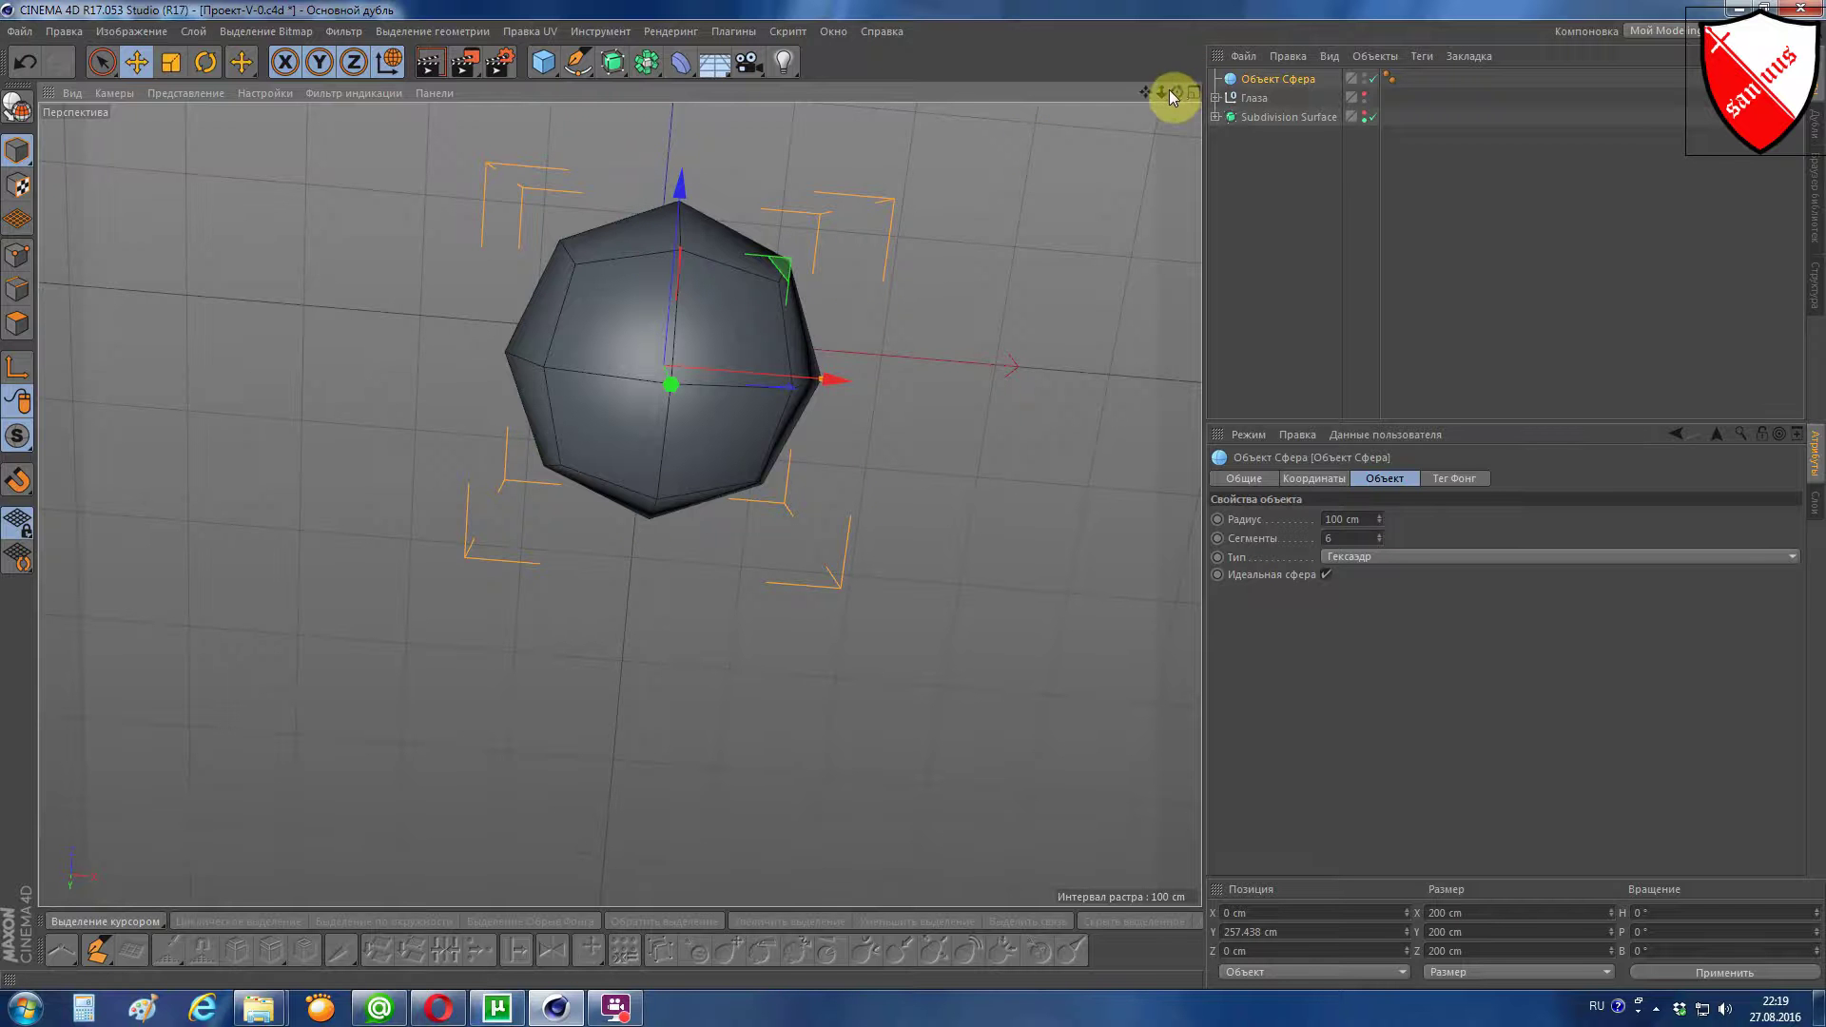
mouse_move(1176, 93)
mouse_down()
mouse_move(1172, 58)
mouse_move(1175, 90)
mouse_up()
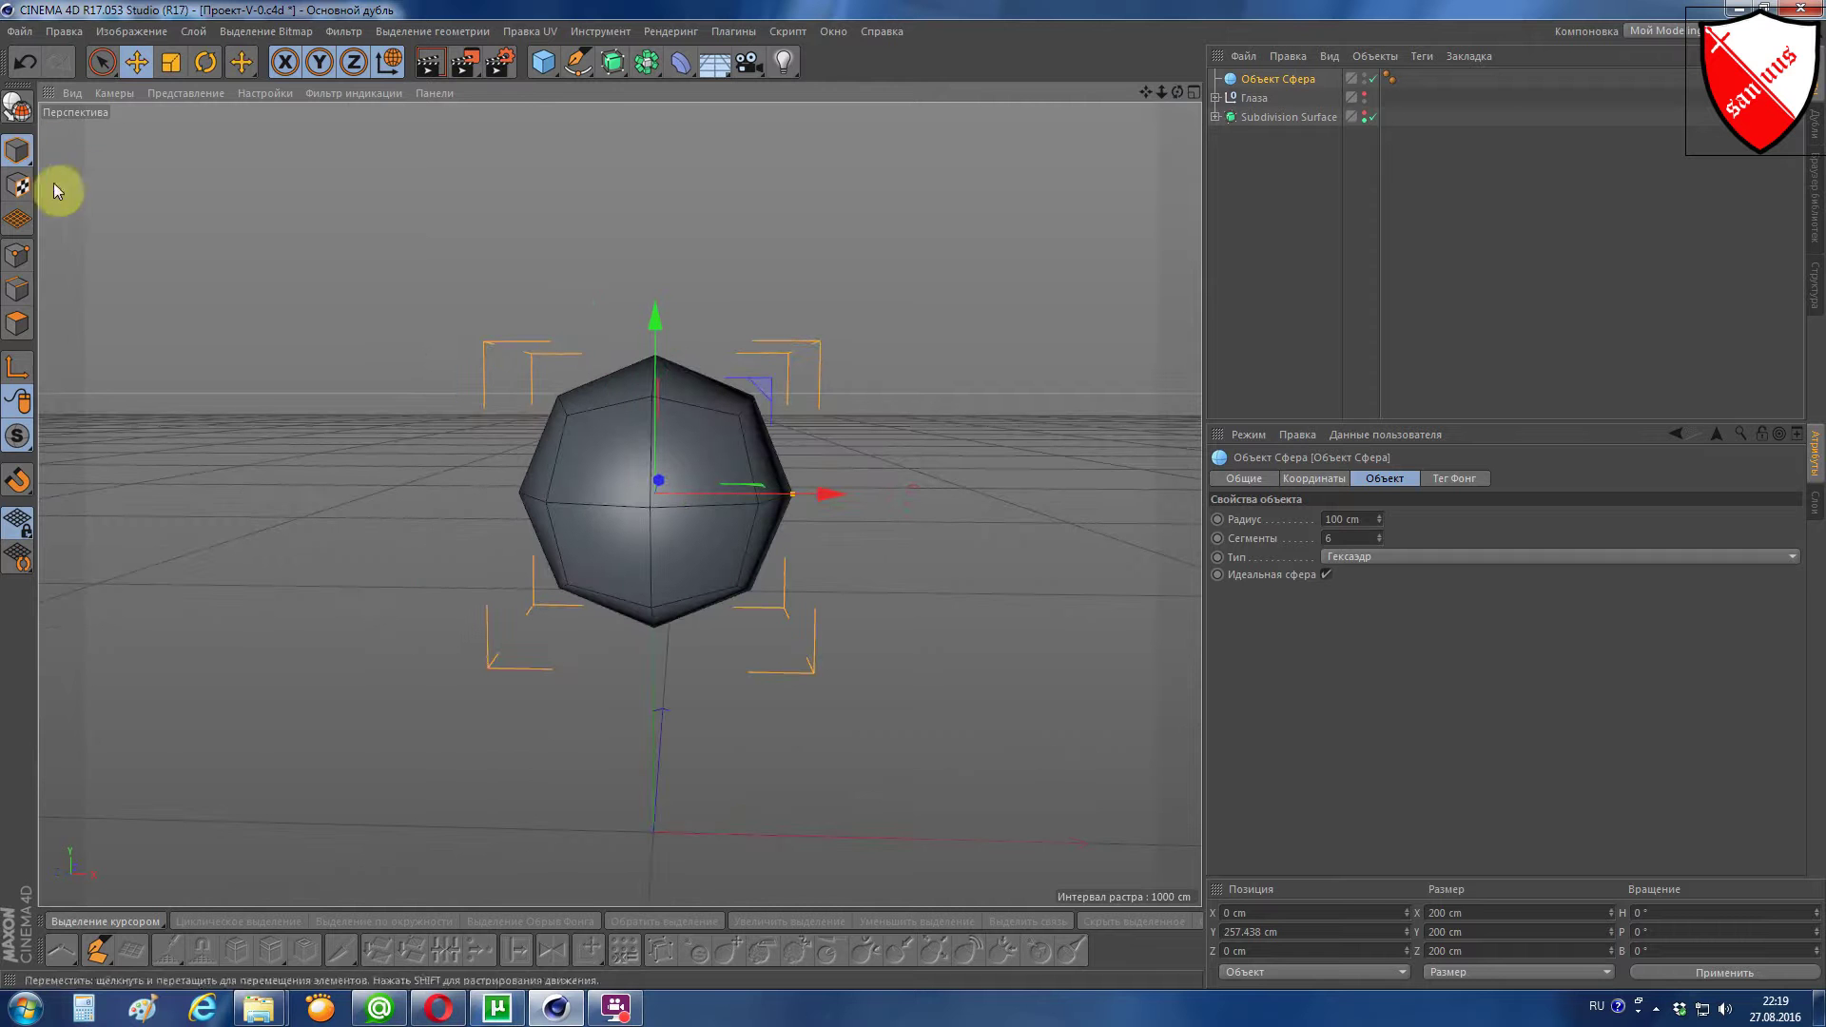
click(19, 108)
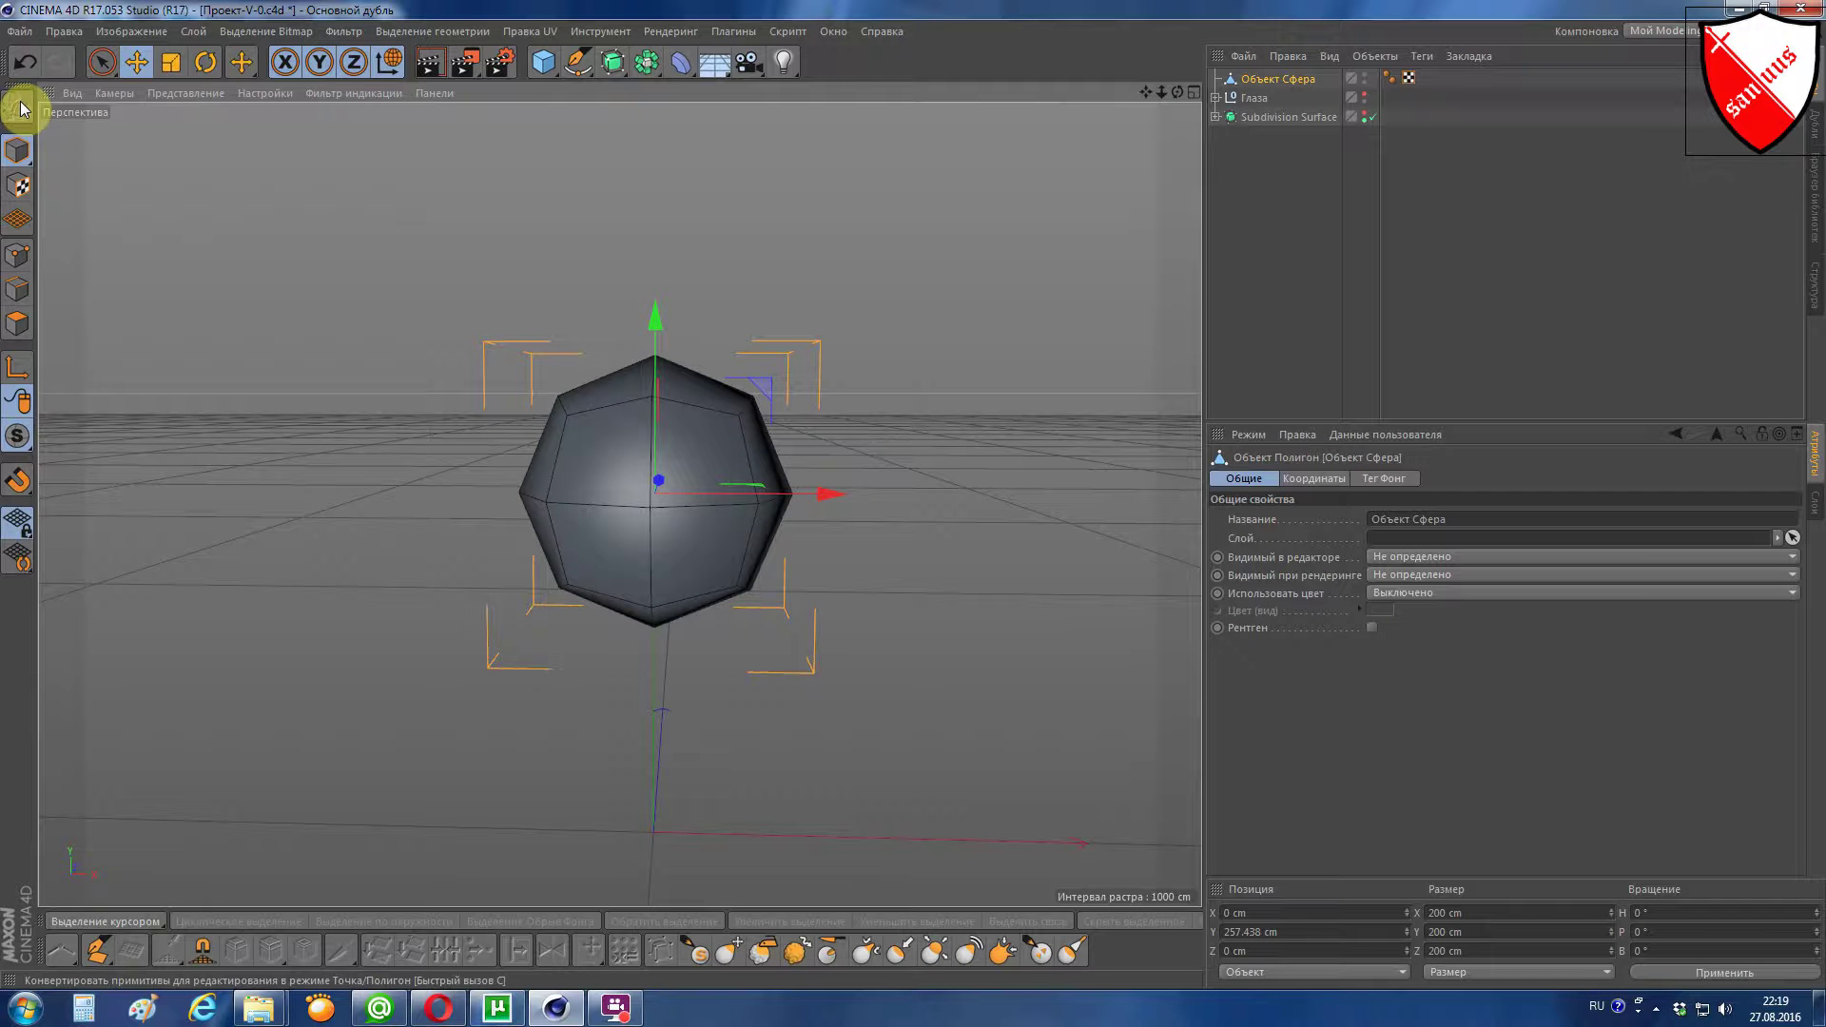
Step: In Right view, scale the sphere to 54.239 cm and move it to Y 139.565 cm over the sketched tail
key(F3)
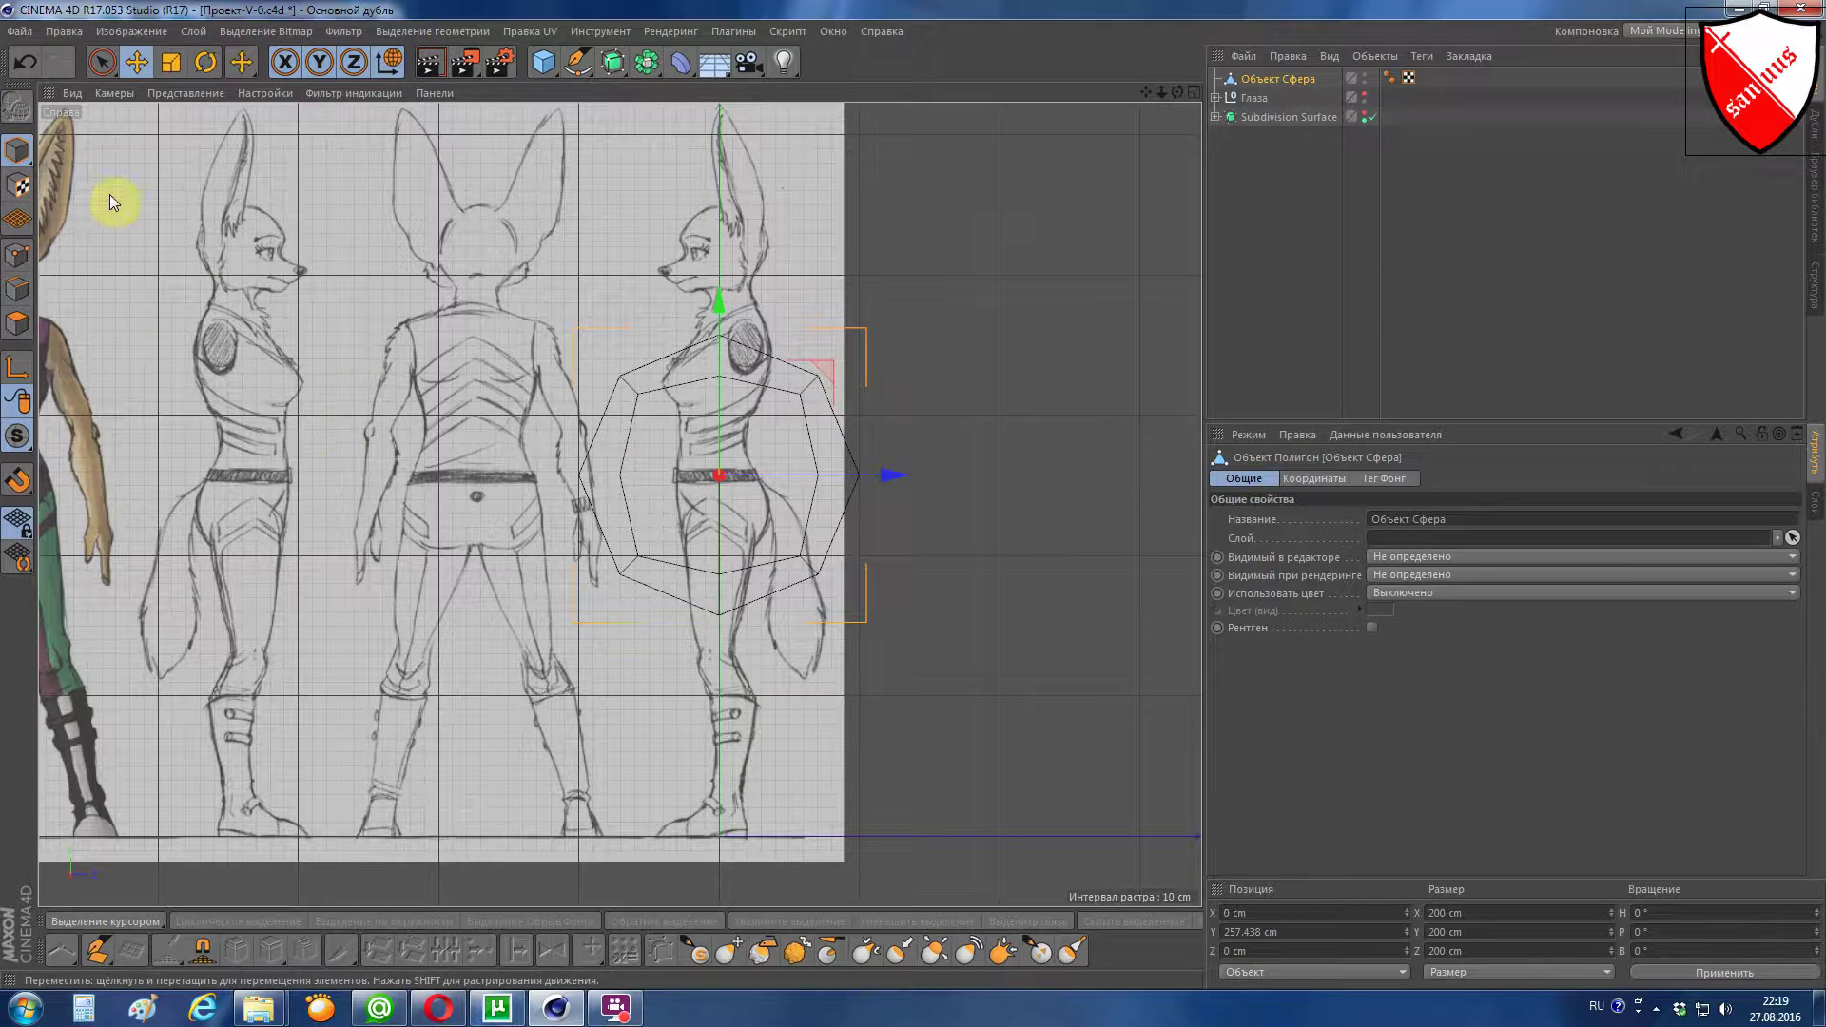
click(160, 66)
drag(1070, 260, 546, 404)
click(136, 63)
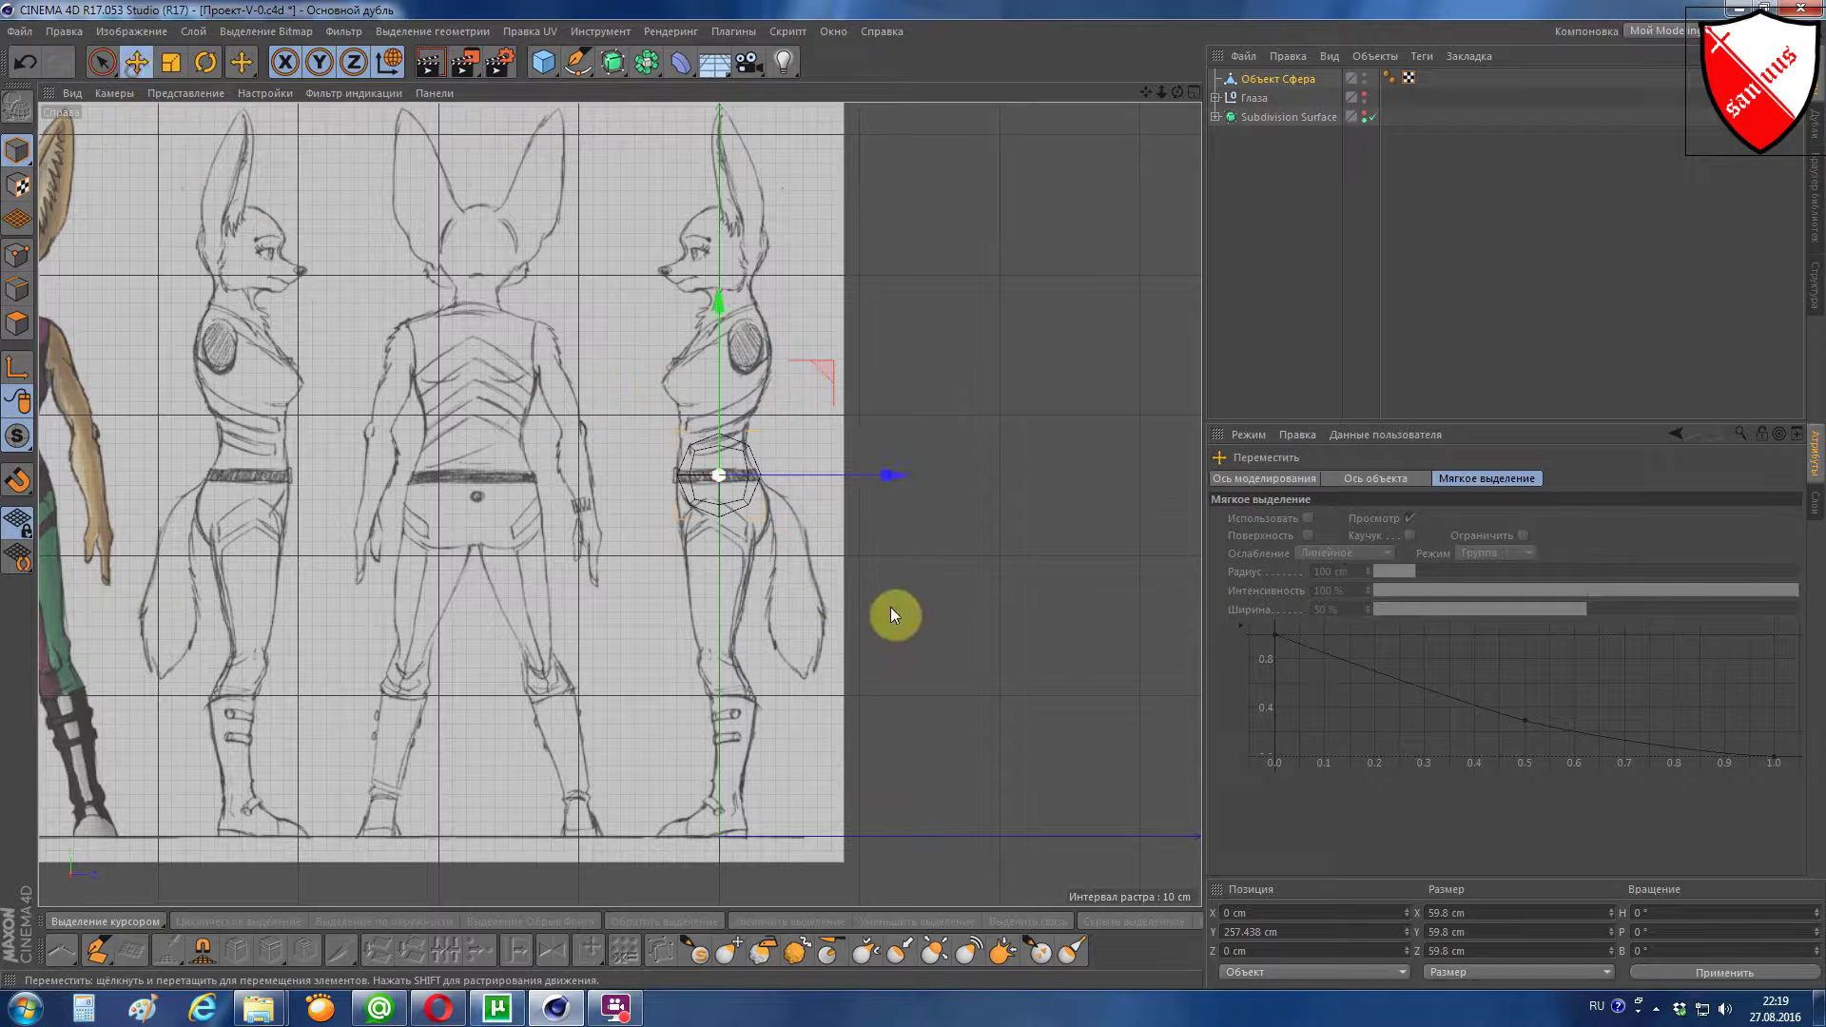
scroll(894, 613, up, 4)
drag(668, 265, 823, 570)
scroll(823, 571, up, 2)
scroll(824, 571, up, 1)
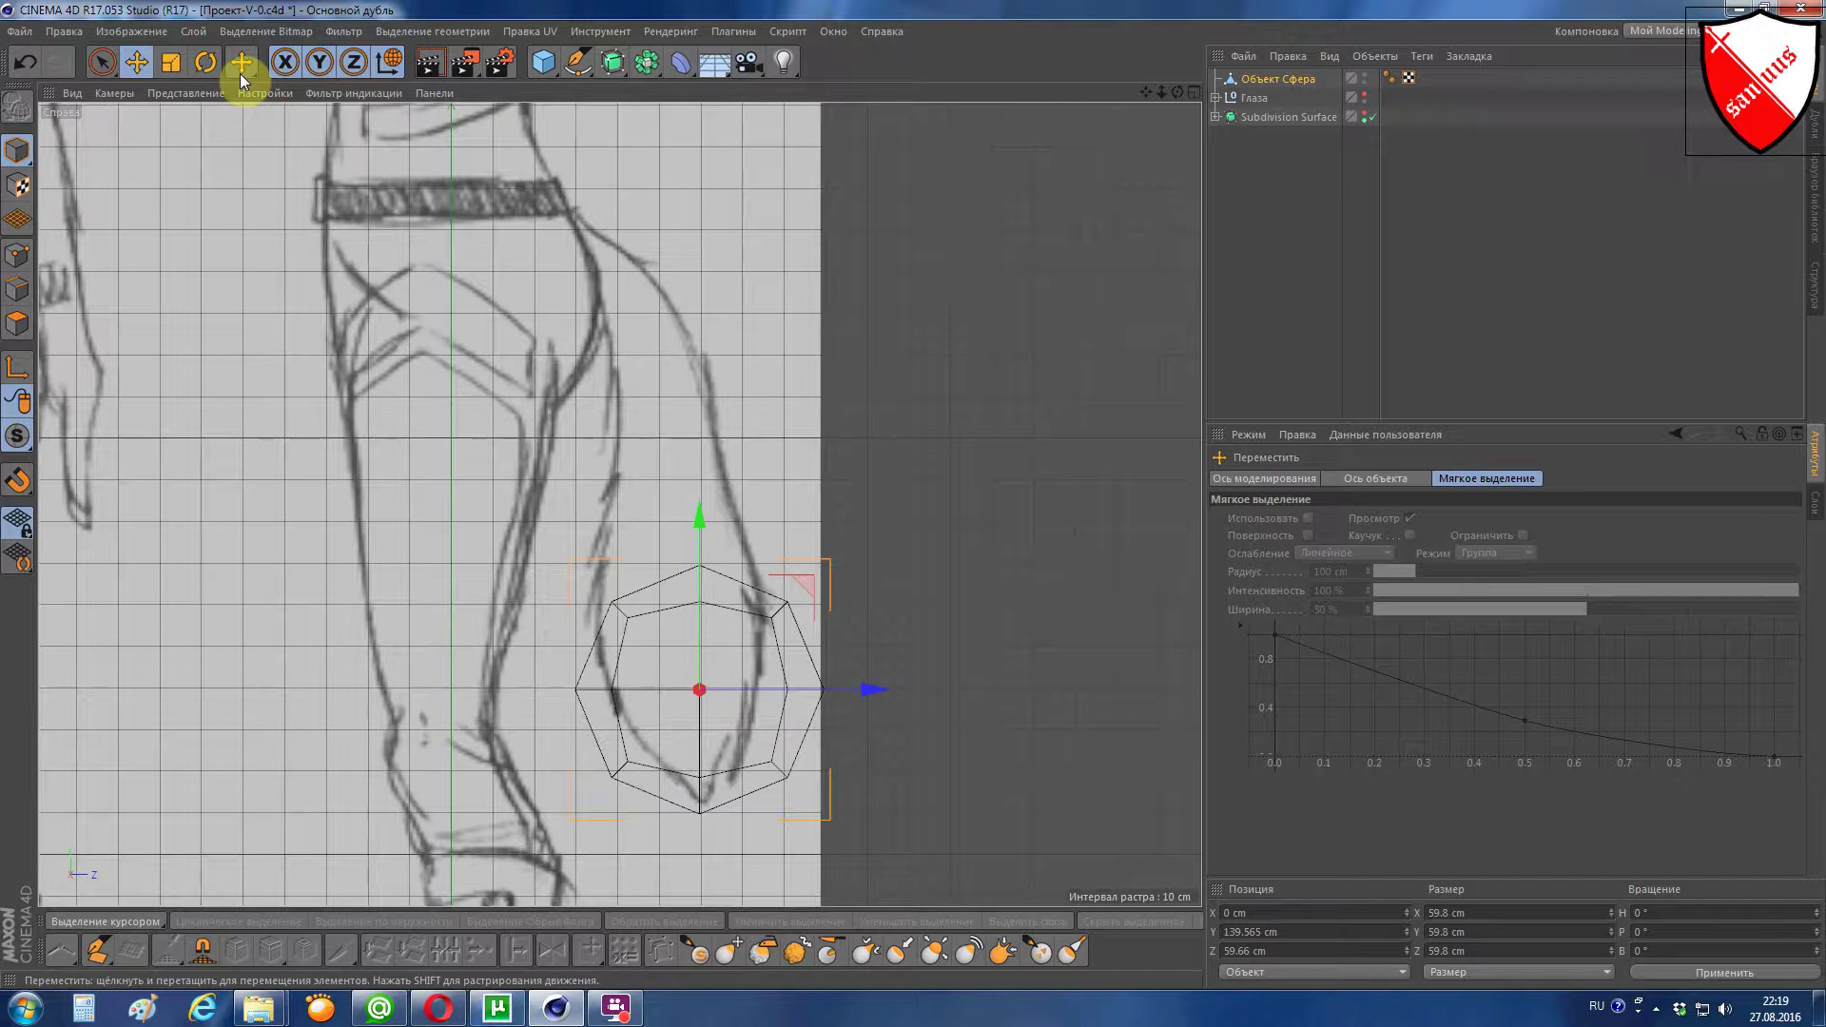
click(171, 71)
drag(905, 352, 828, 363)
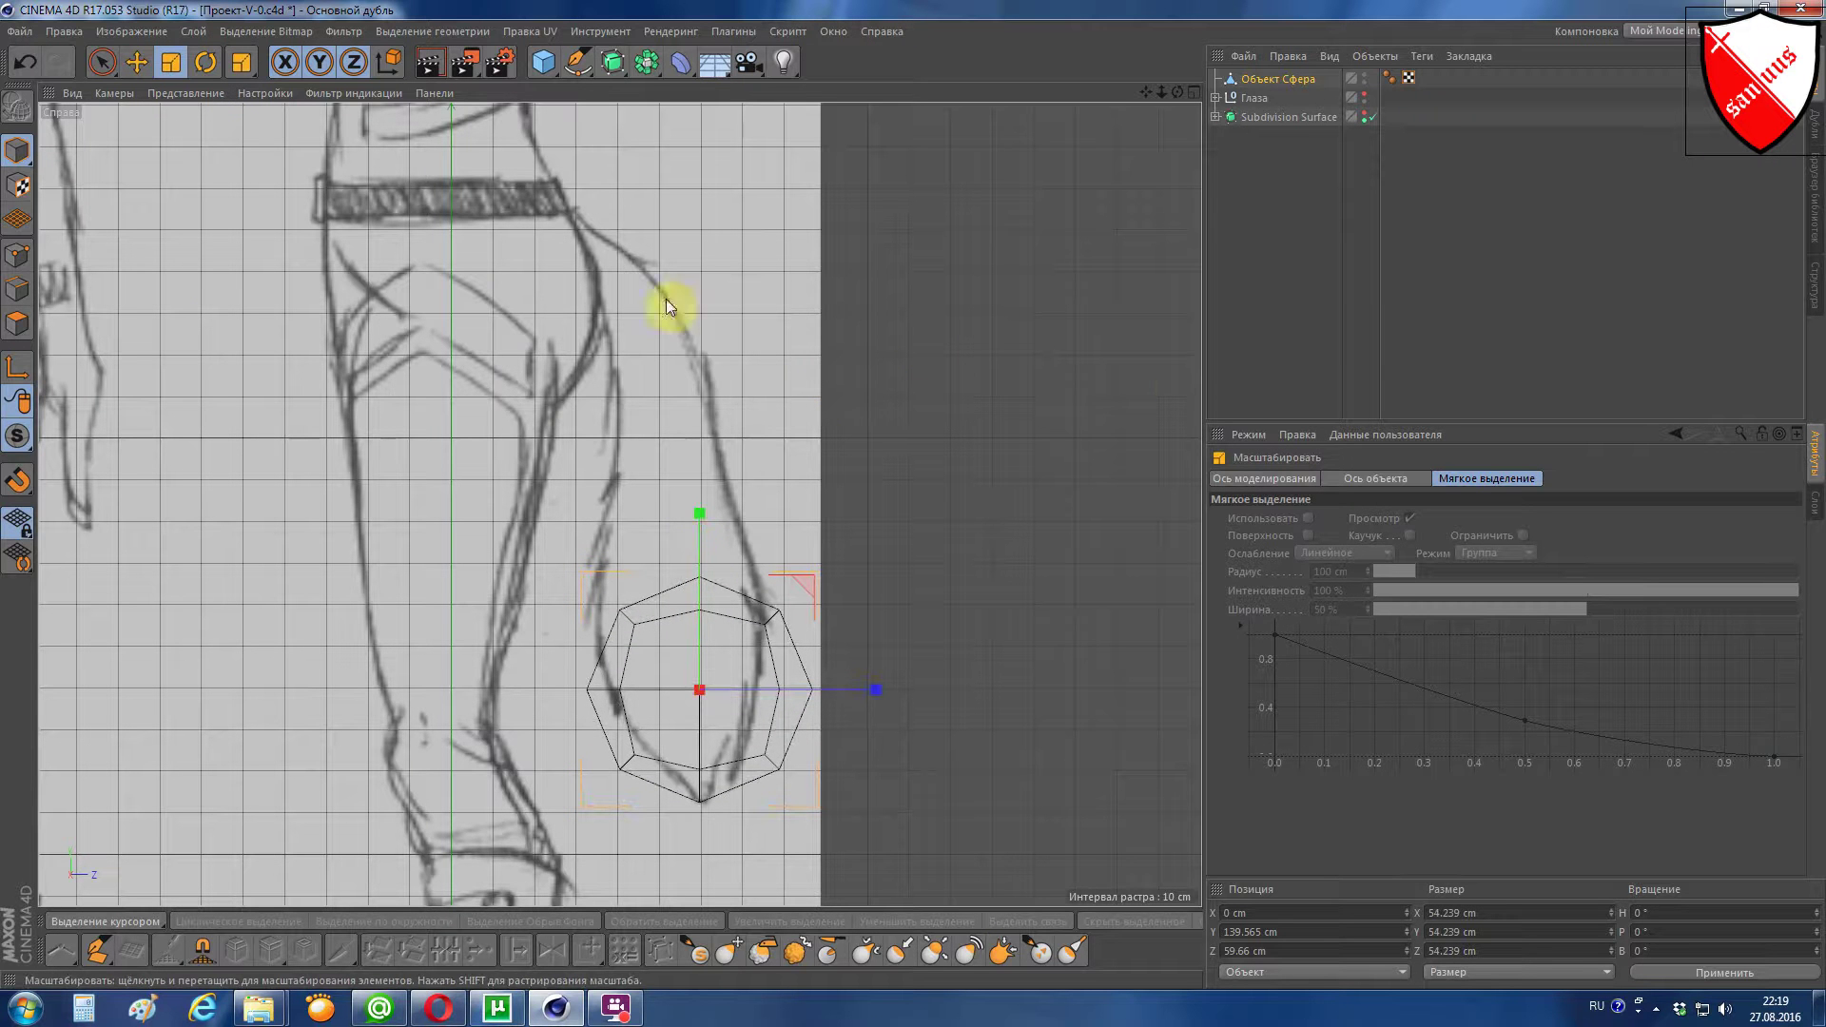
click(17, 324)
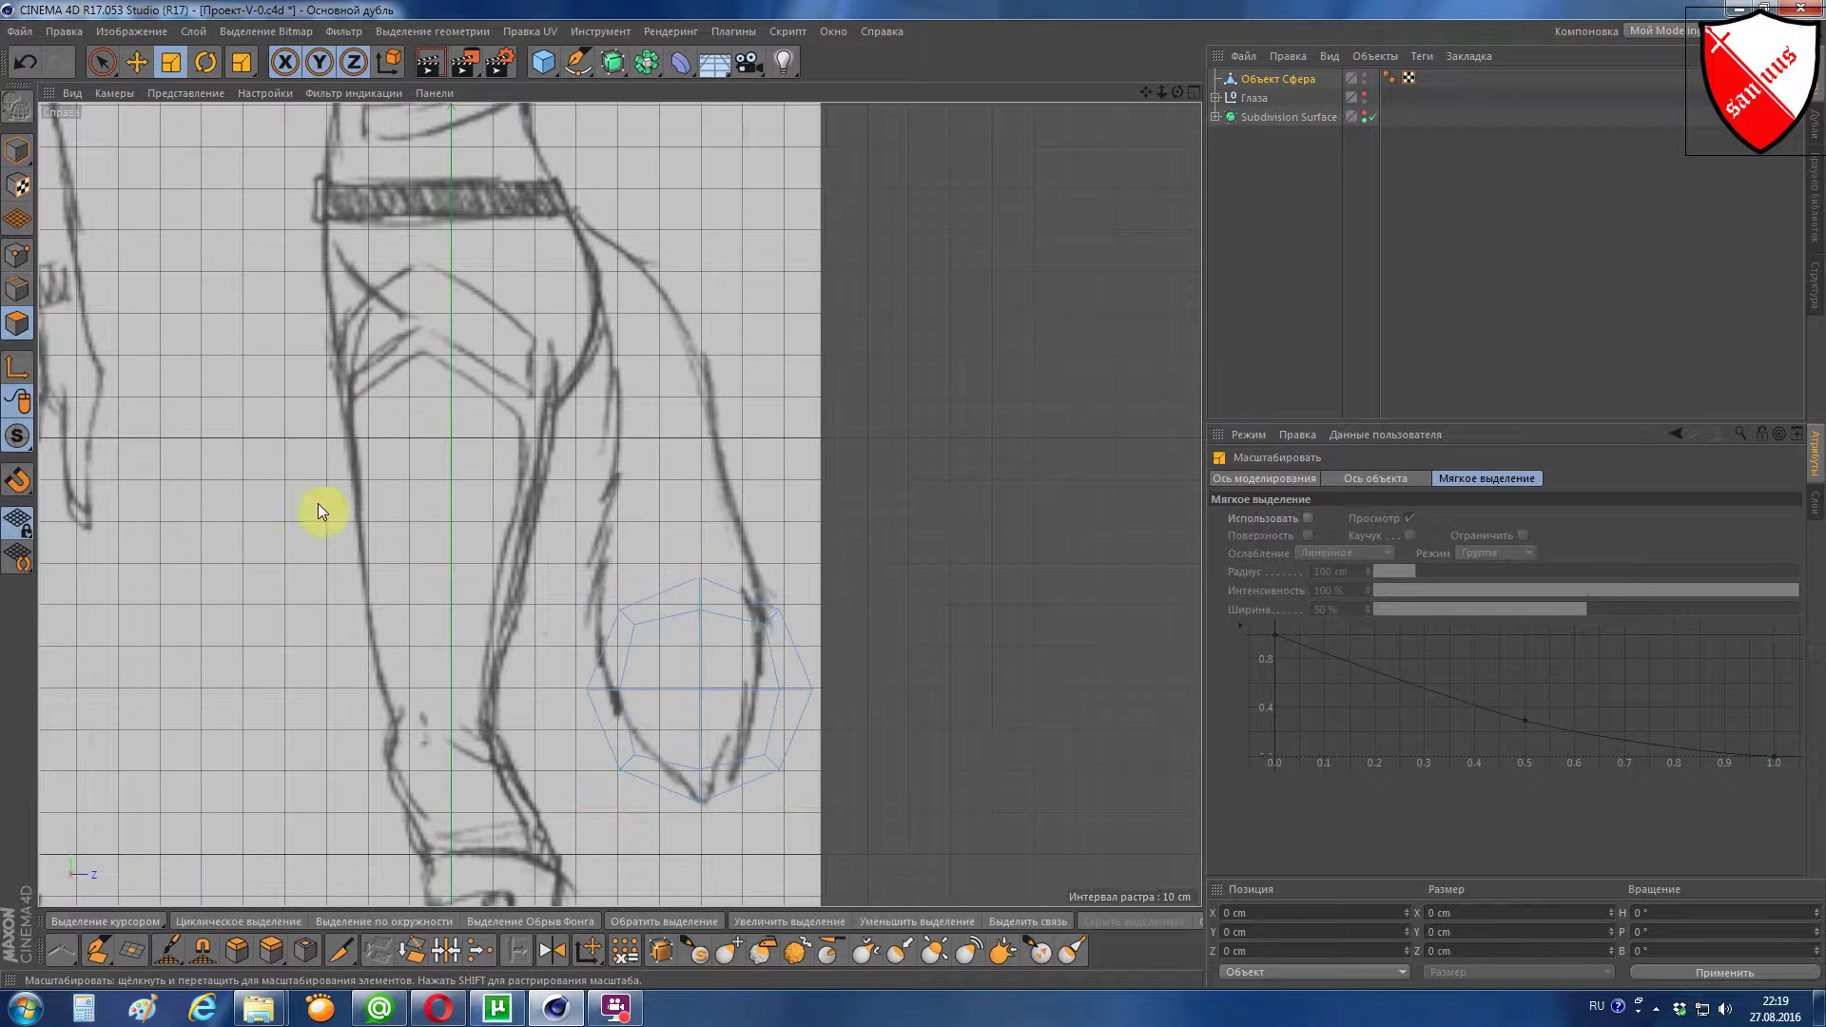
Step: Box-select the sphere's upper points, about 54 cm wide by 27 cm tall, in Right view
drag(121, 66, 131, 118)
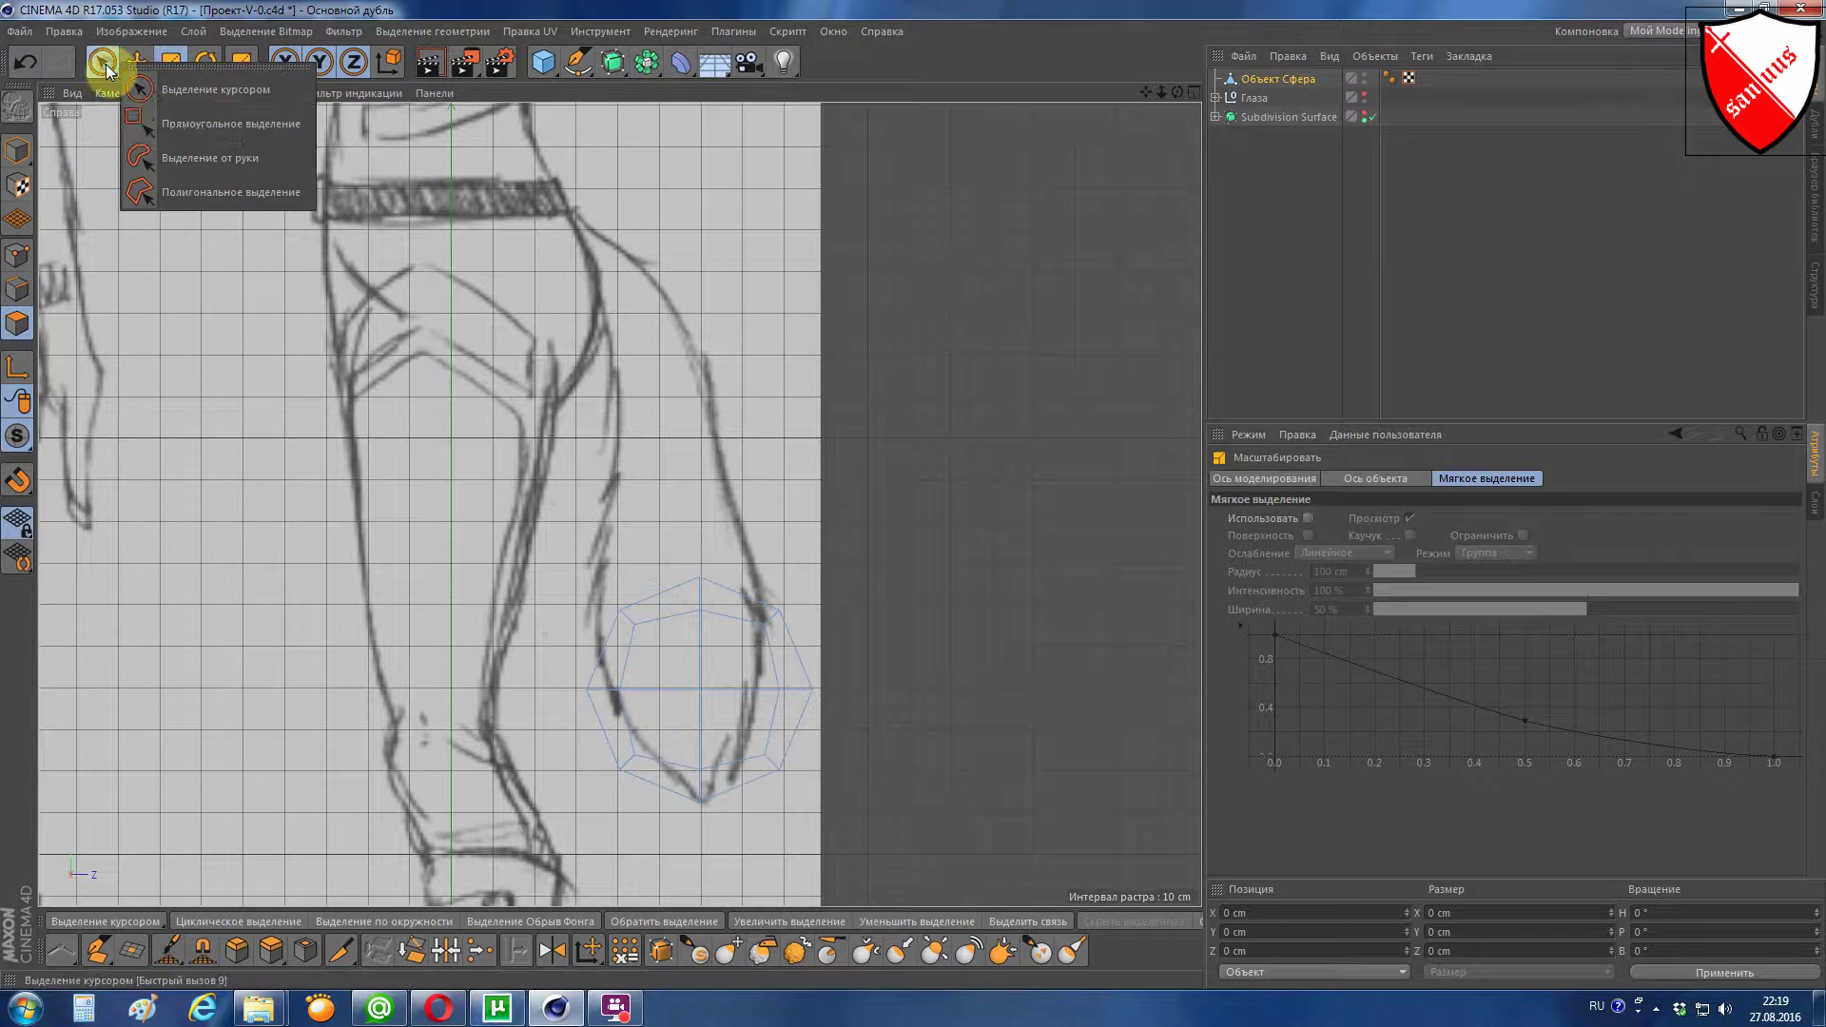
click(132, 118)
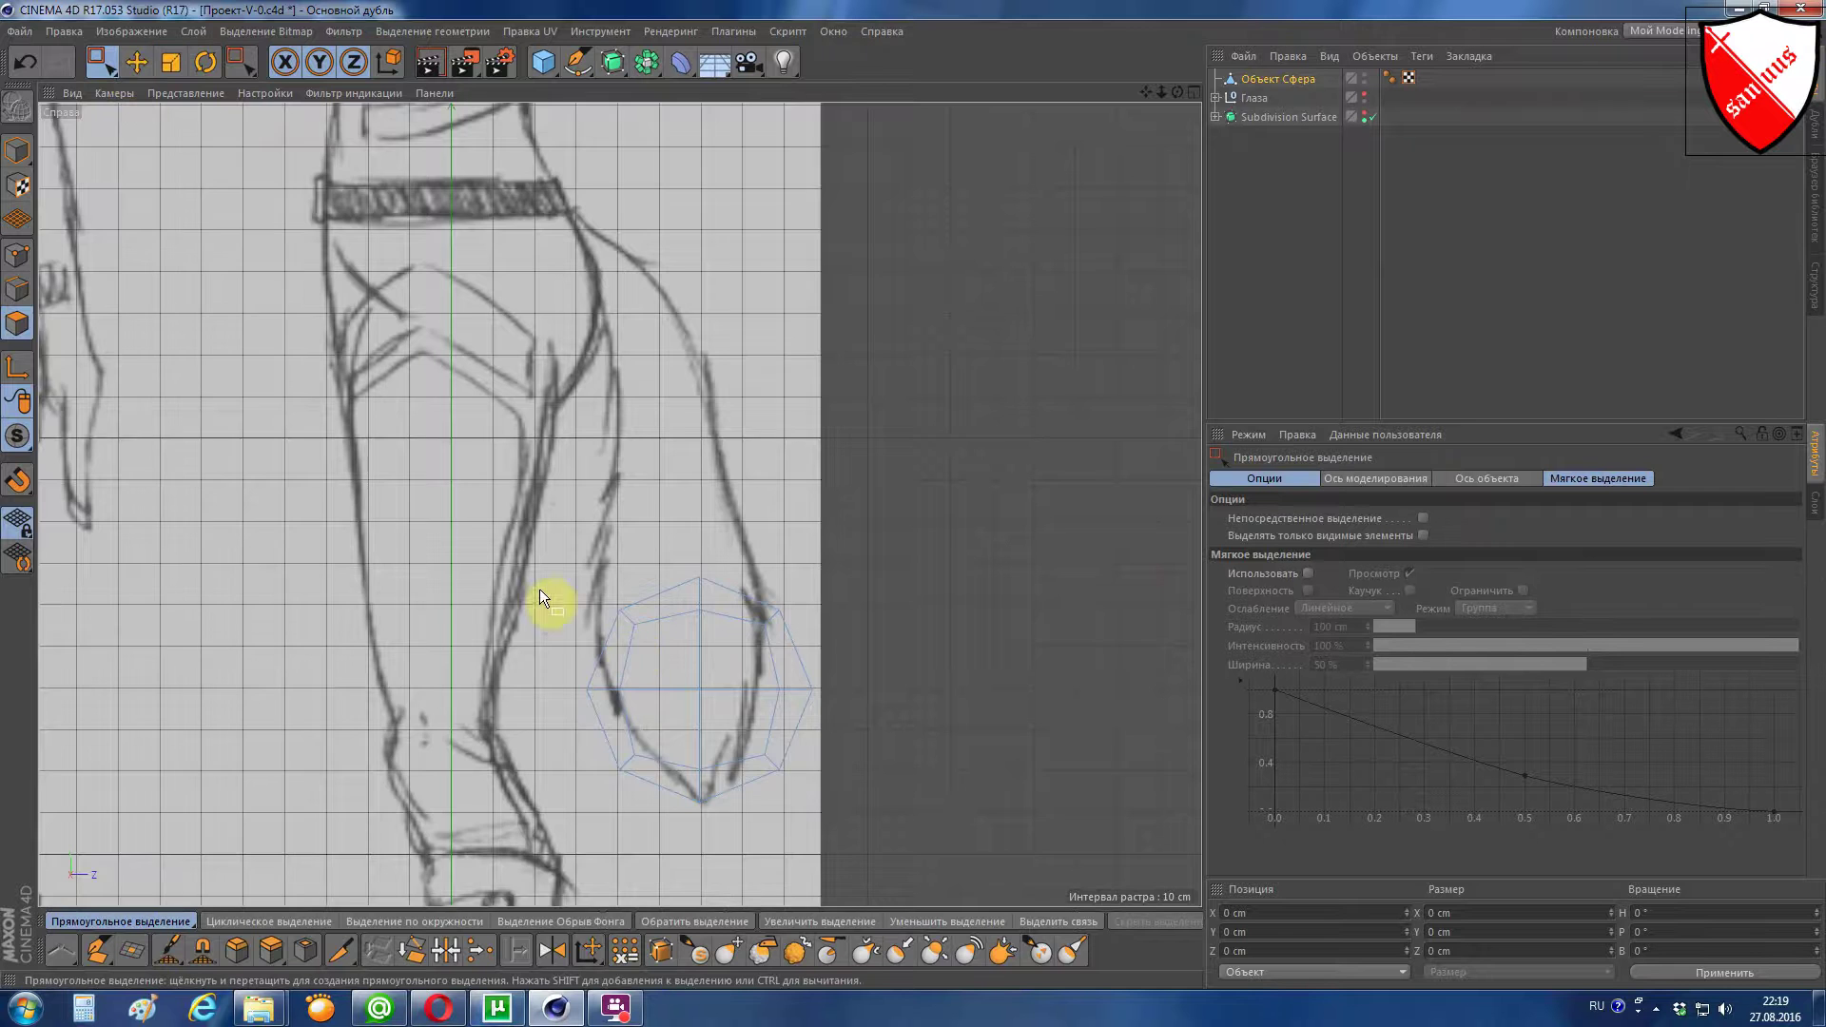
scroll(539, 590, up, 2)
drag(587, 583, 949, 750)
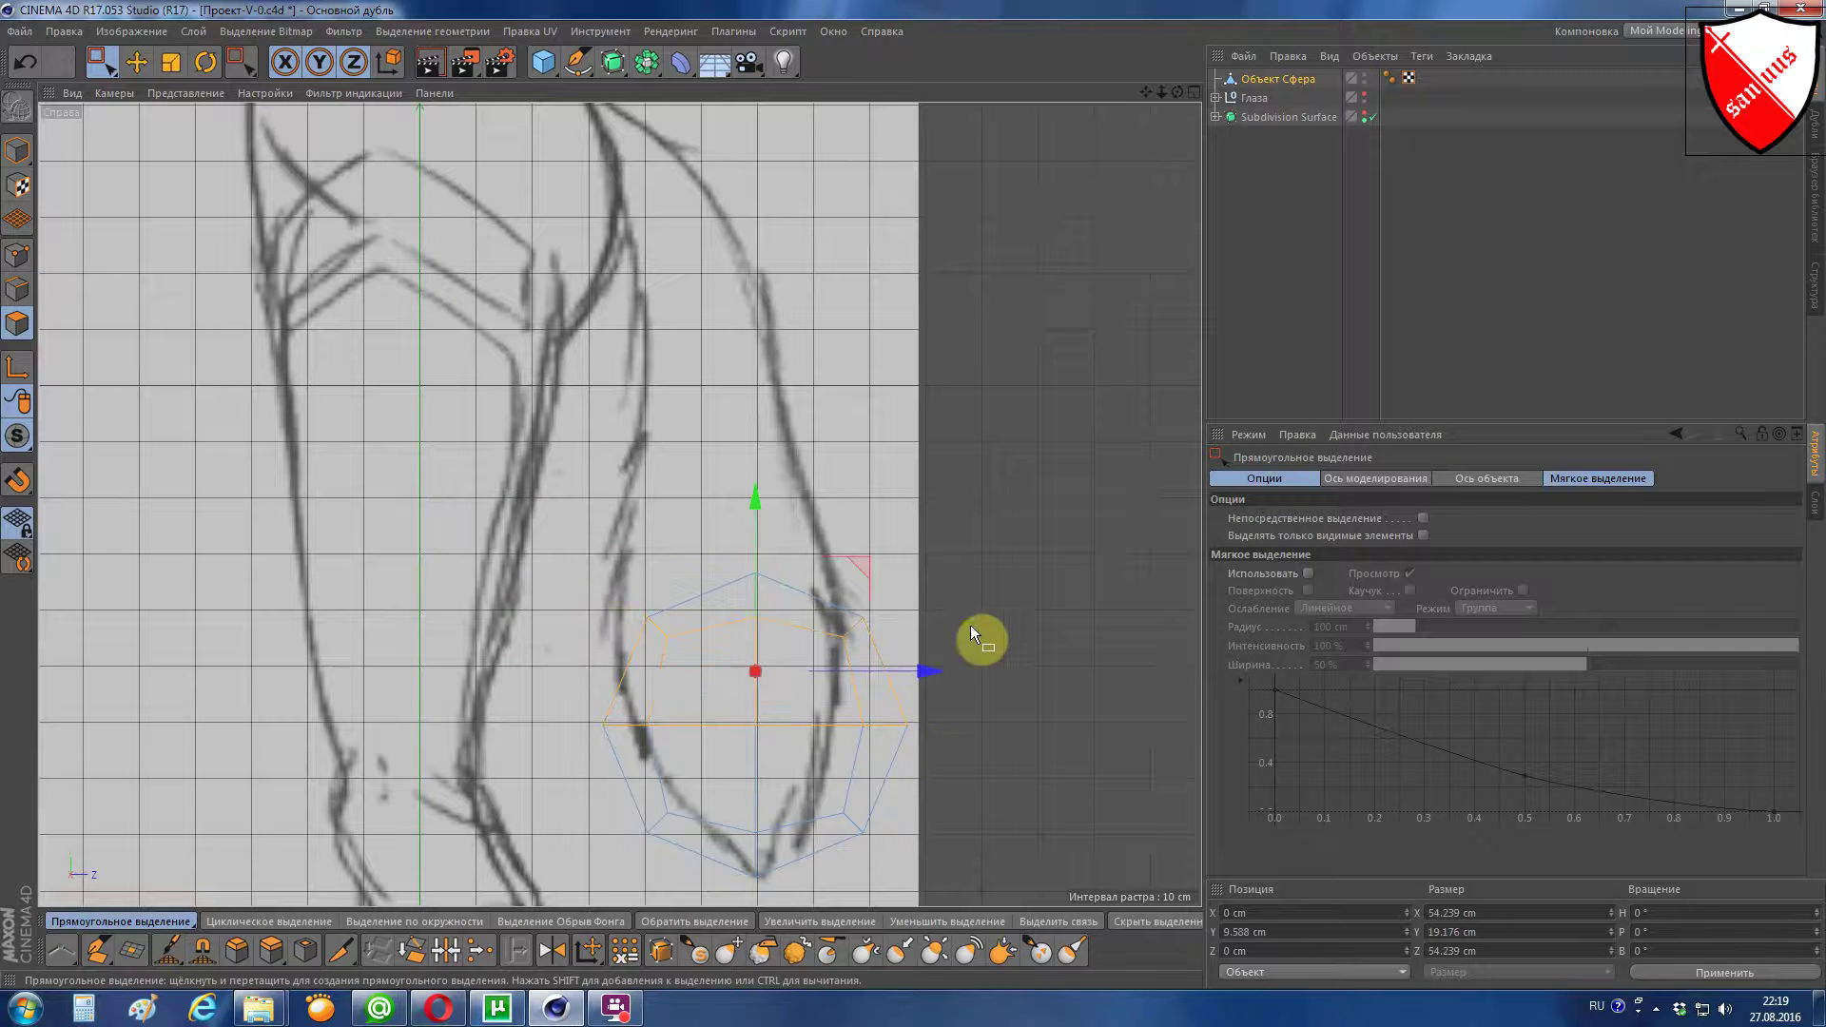
drag(603, 558, 953, 758)
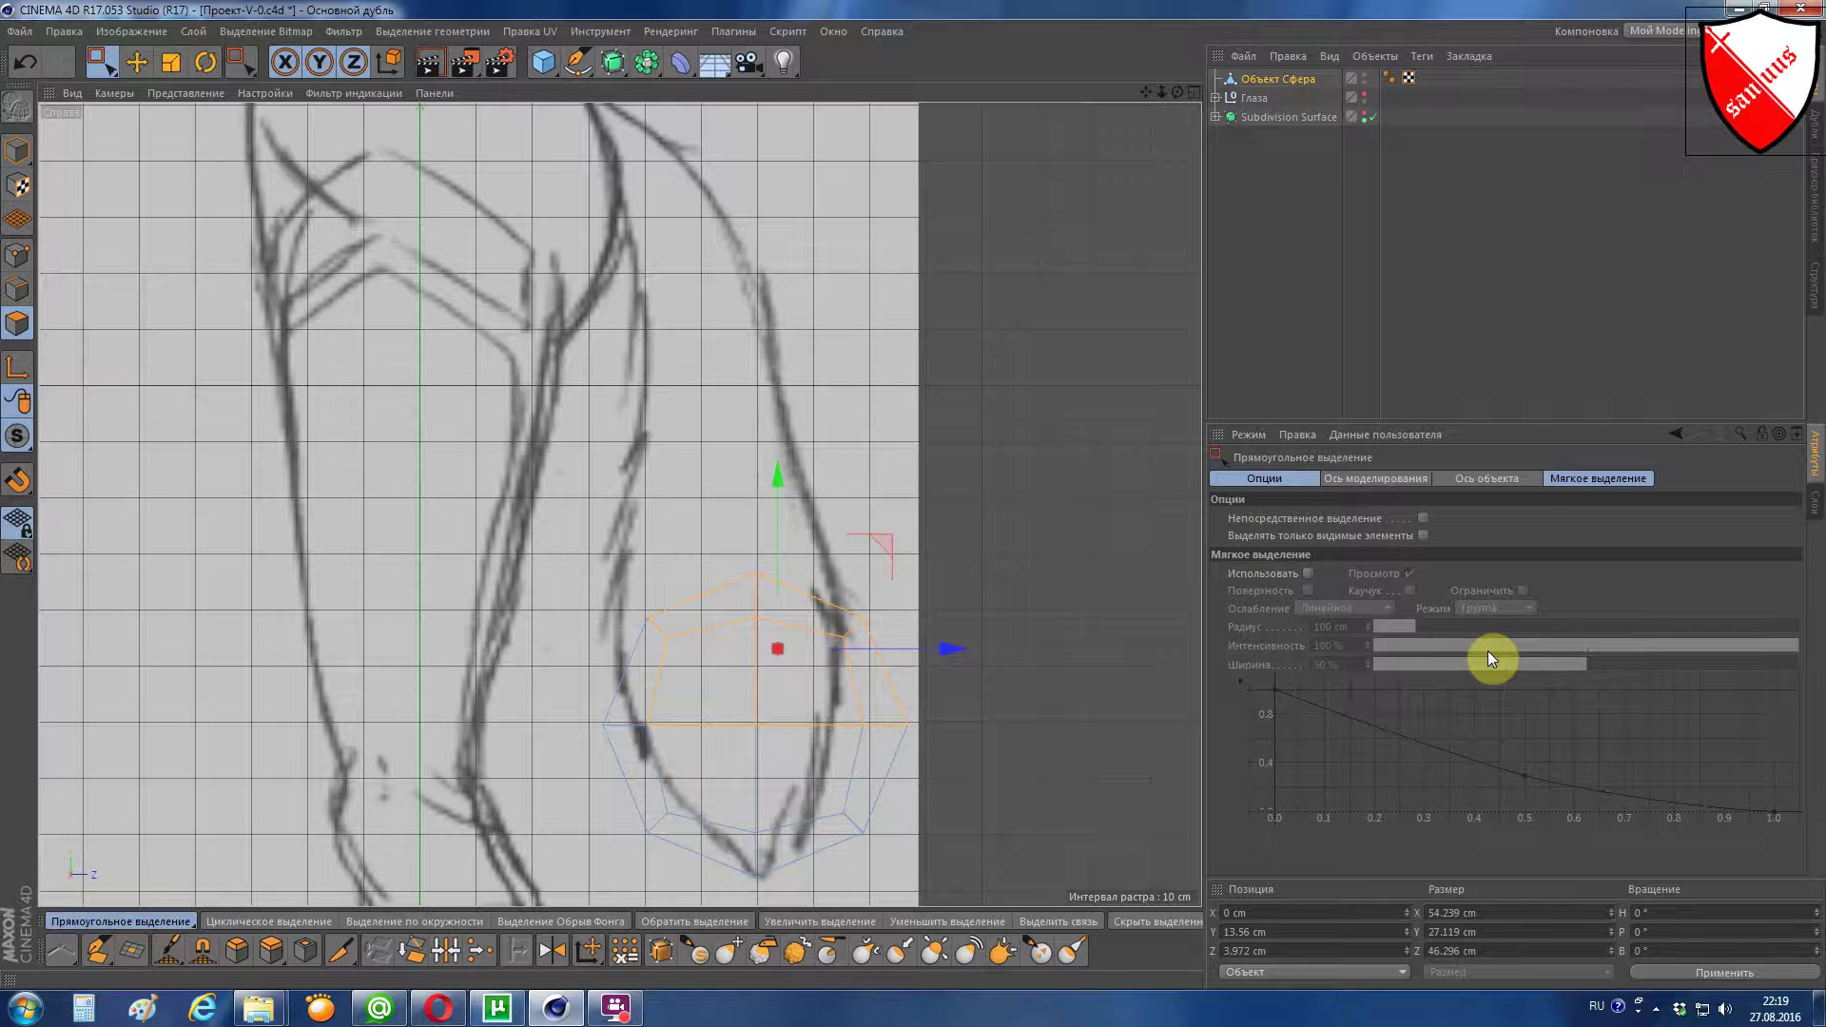
Step: In Perspective, select the sphere's top cap, delete it and Melt, leaving an open bowl
key(F1)
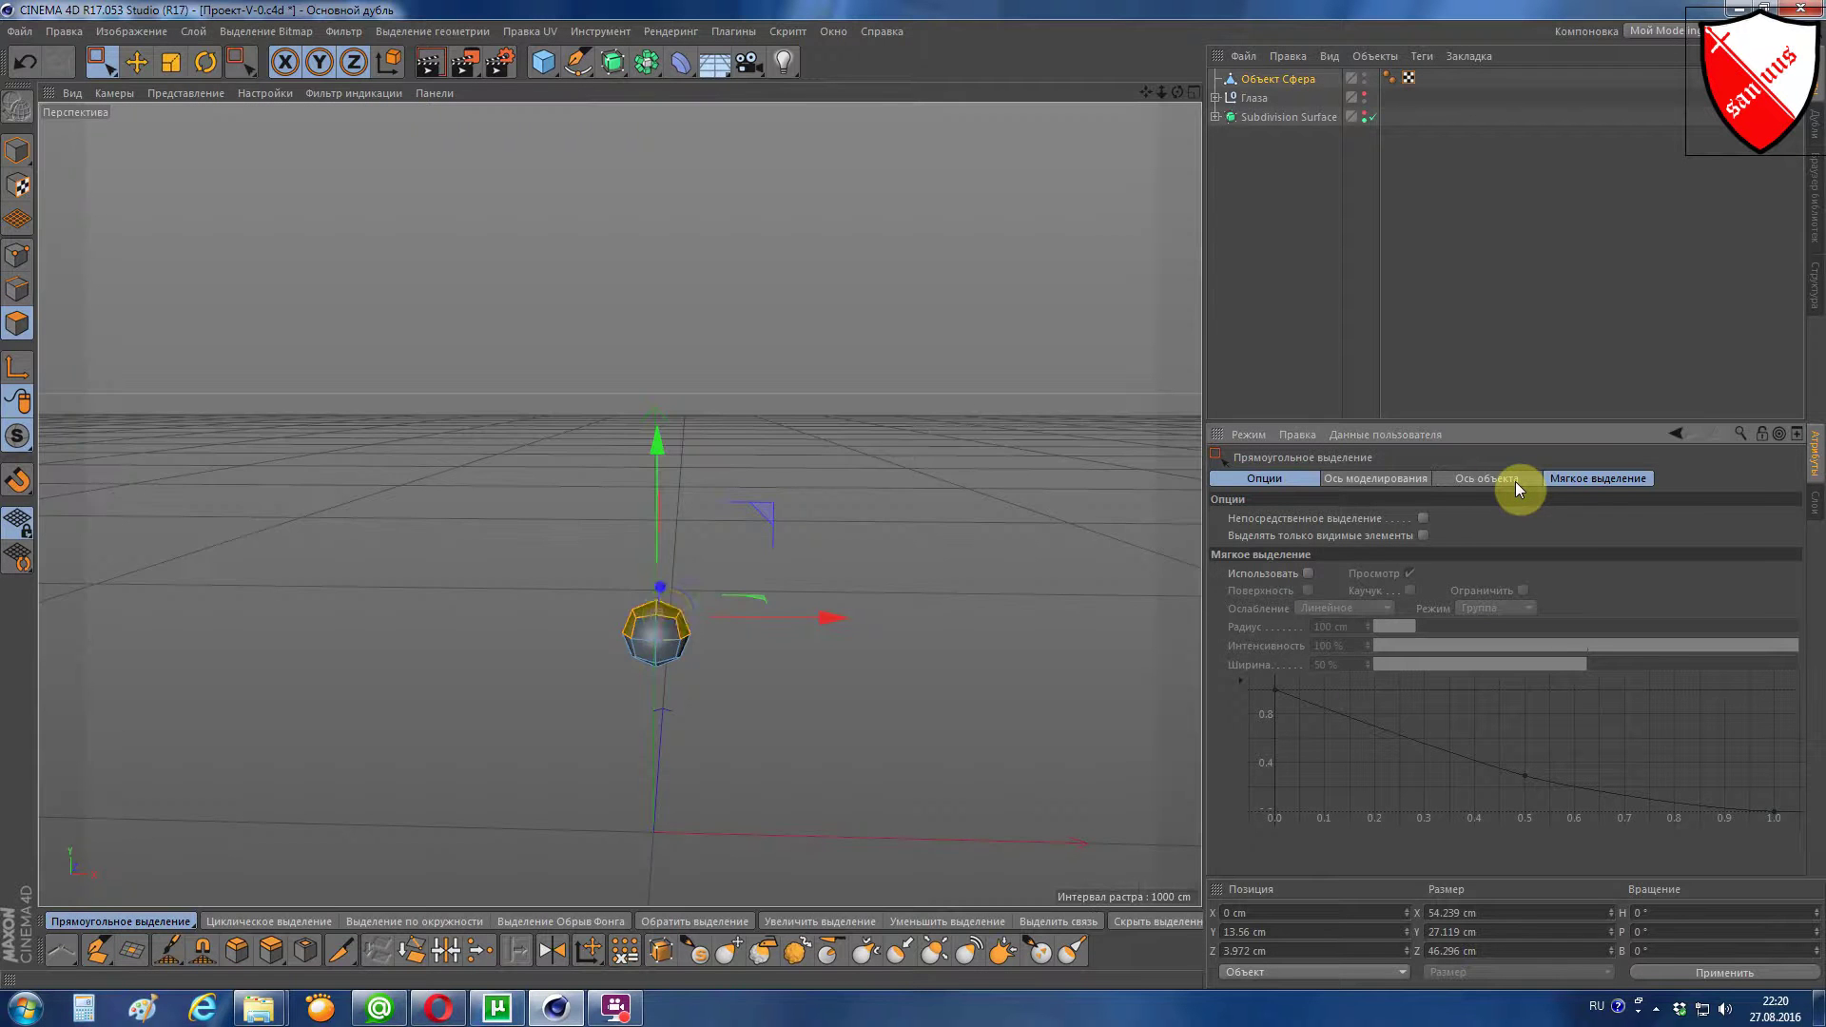
scroll(663, 625, up, 3)
scroll(663, 625, up, 3)
scroll(664, 625, up, 2)
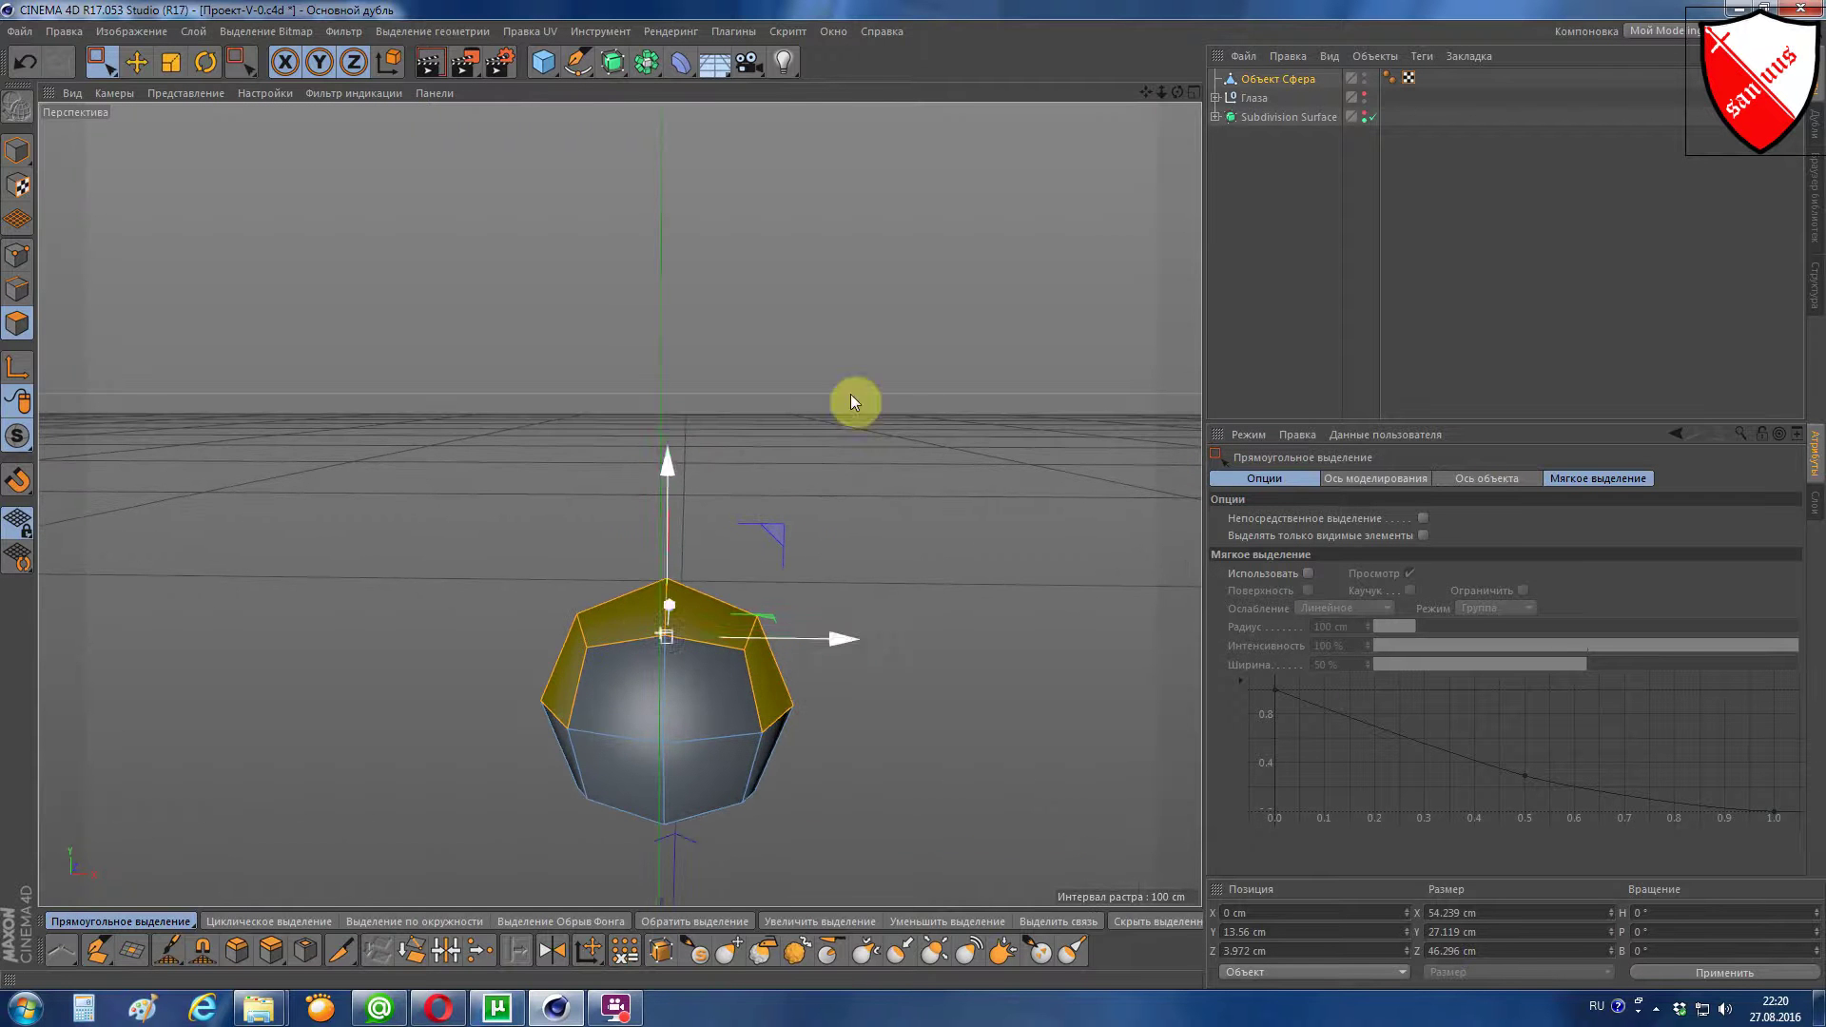
mouse_move(1178, 92)
mouse_down()
mouse_move(619, 504)
mouse_move(728, 453)
mouse_up()
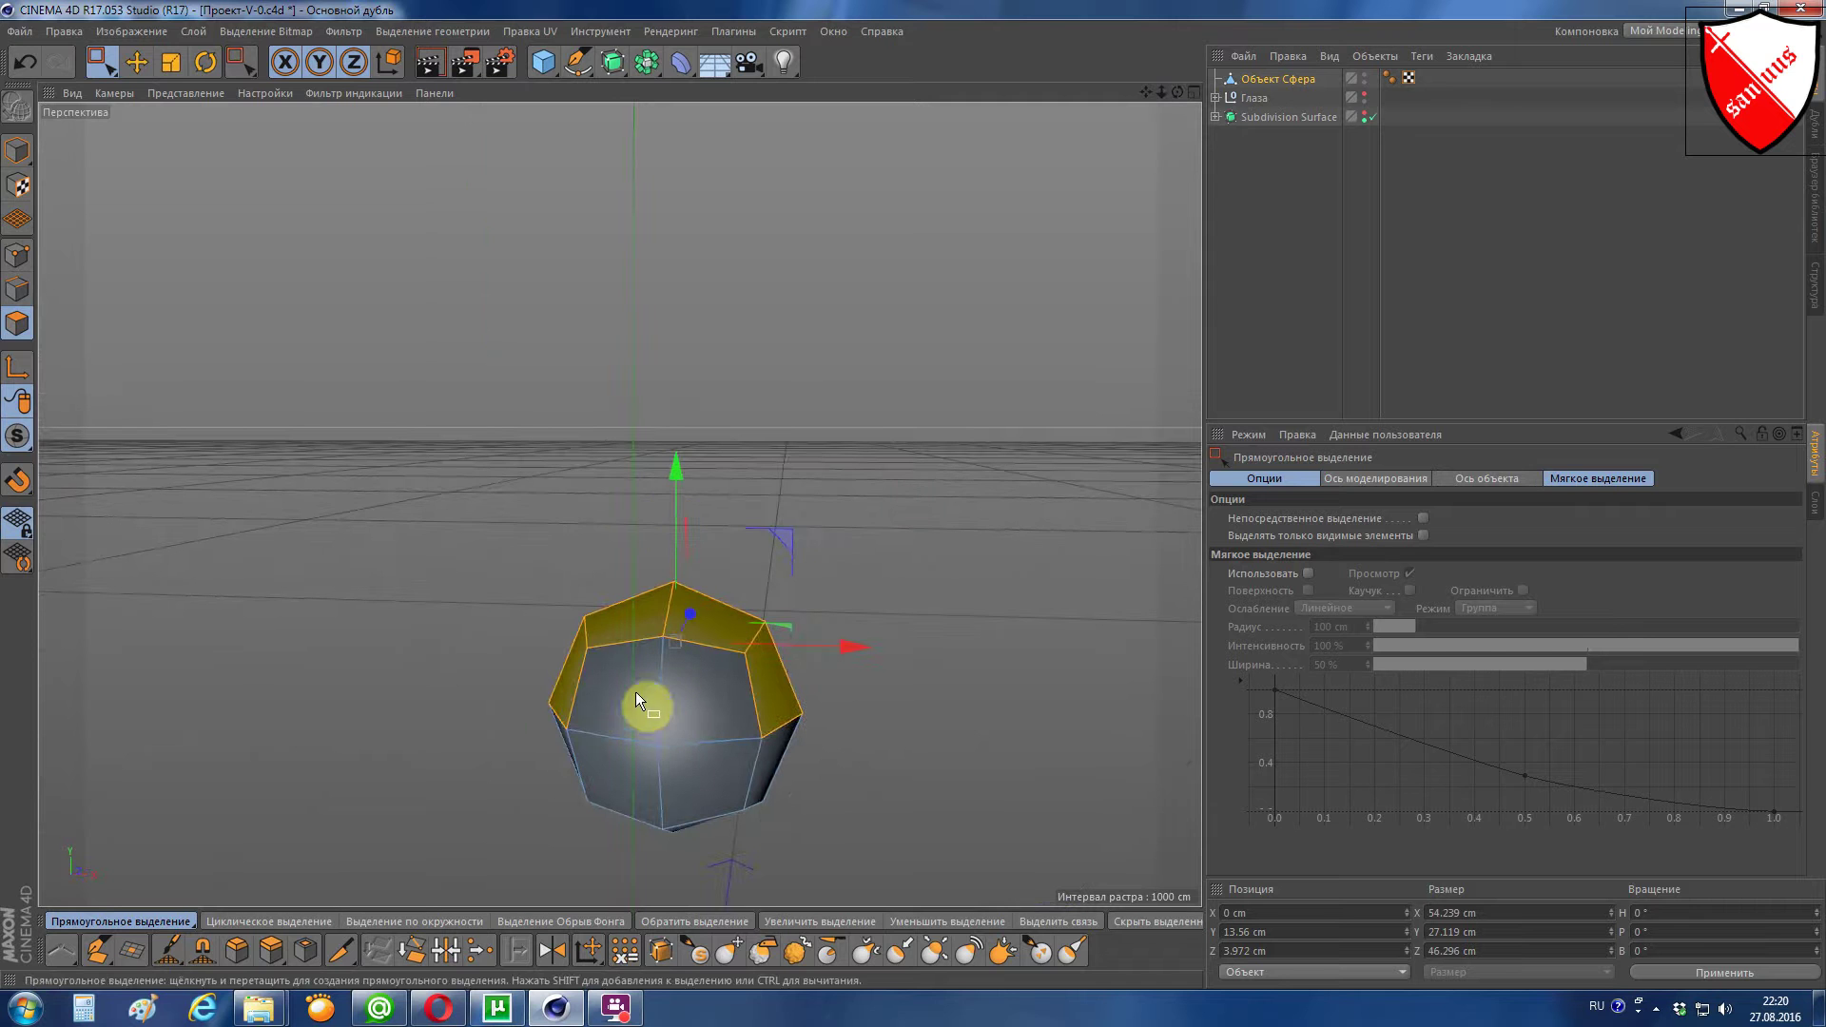
drag(101, 61, 134, 82)
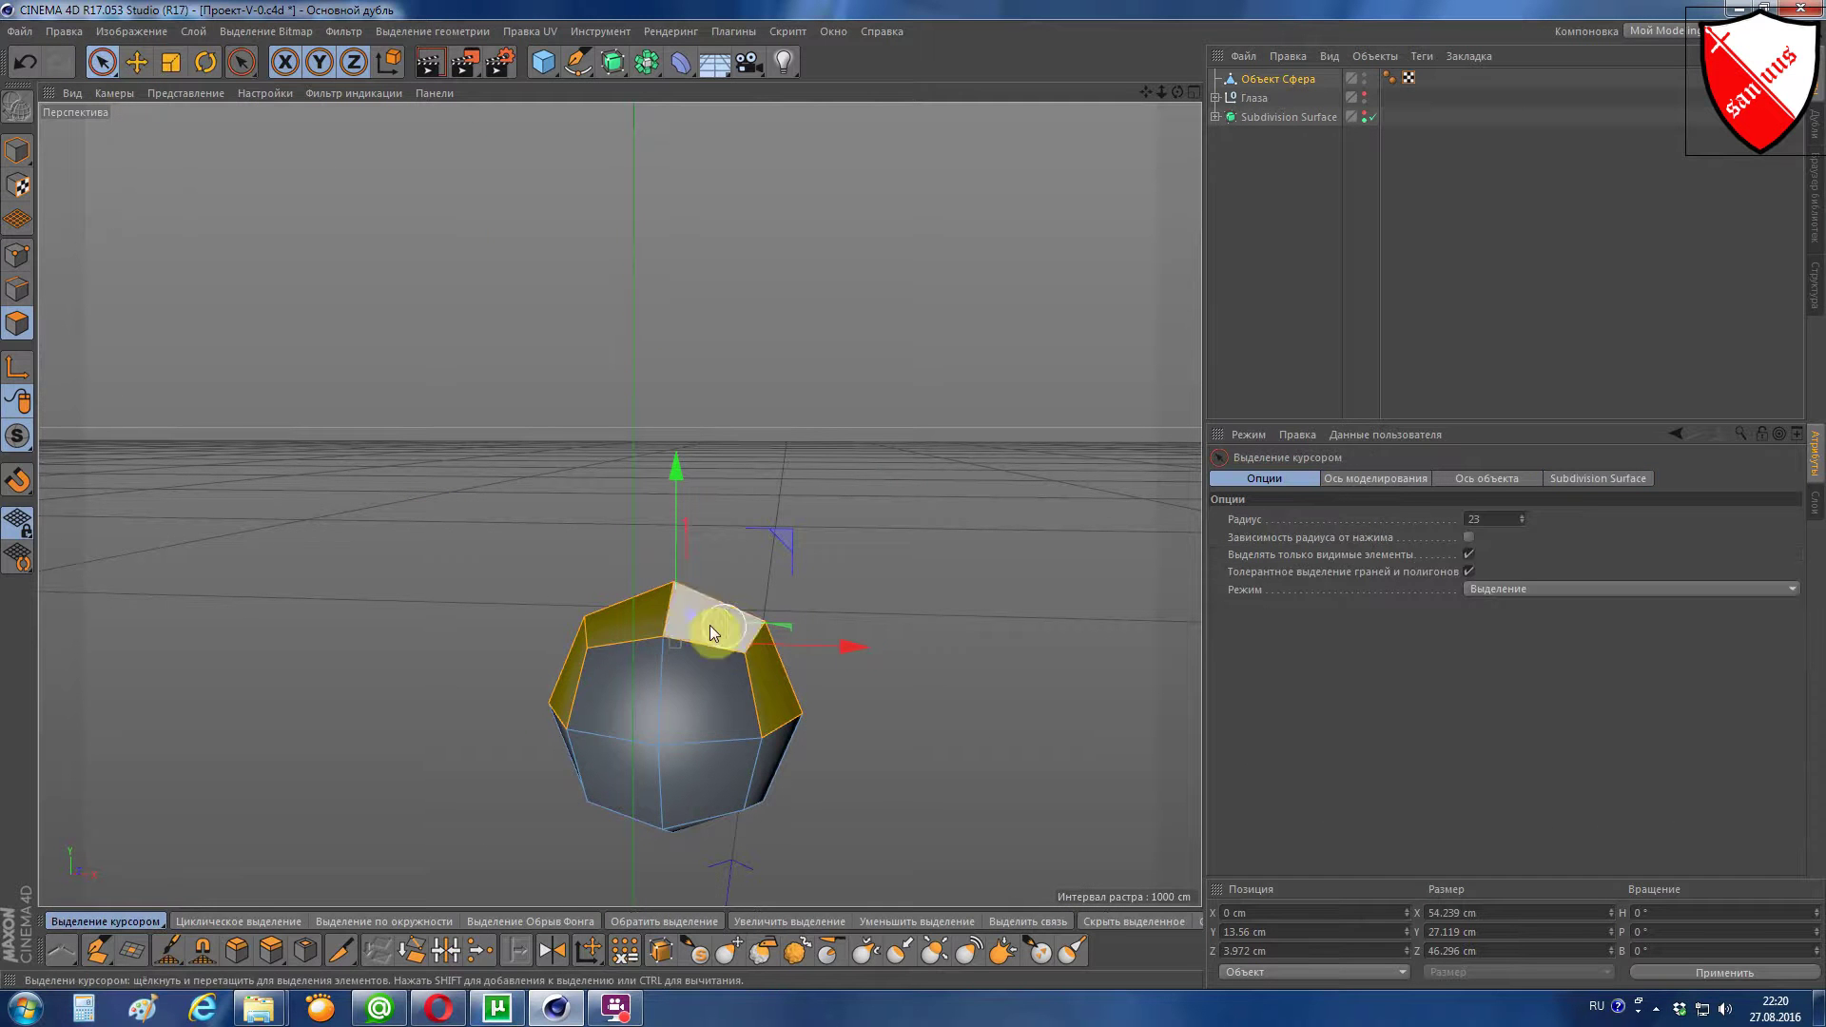
shift+drag(714, 633, 620, 685)
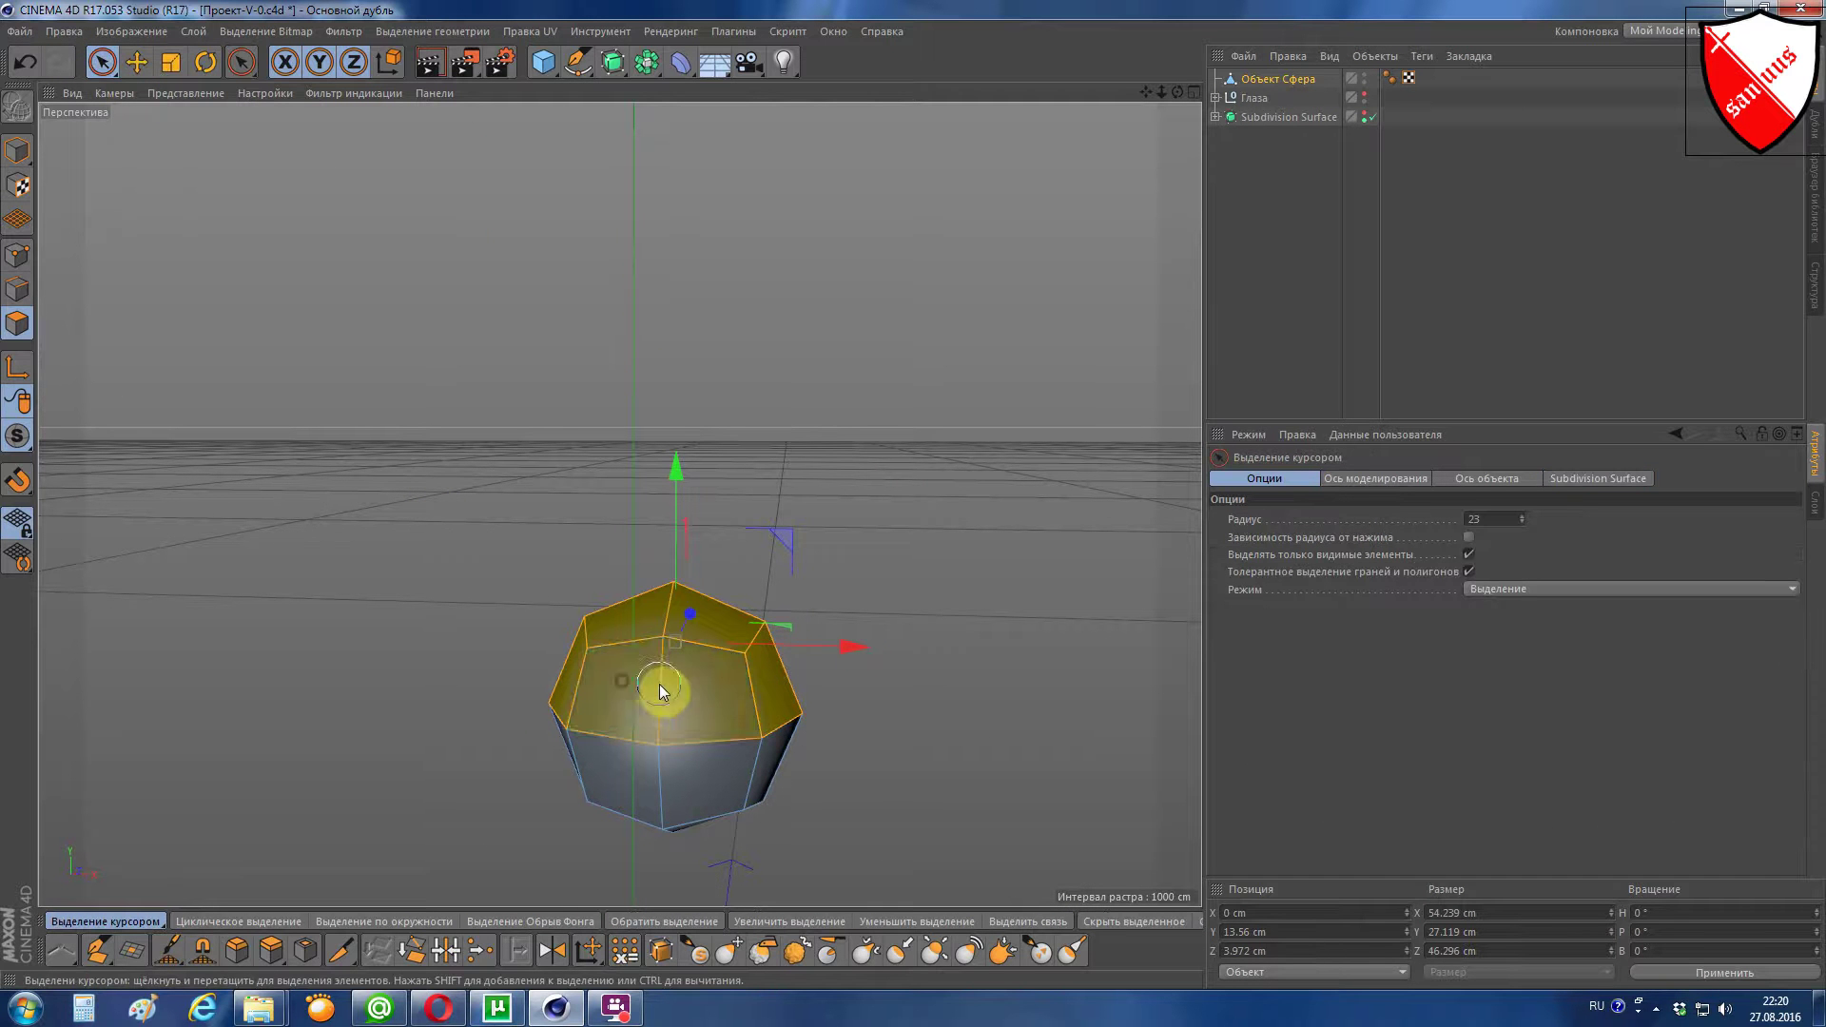
key(Delete)
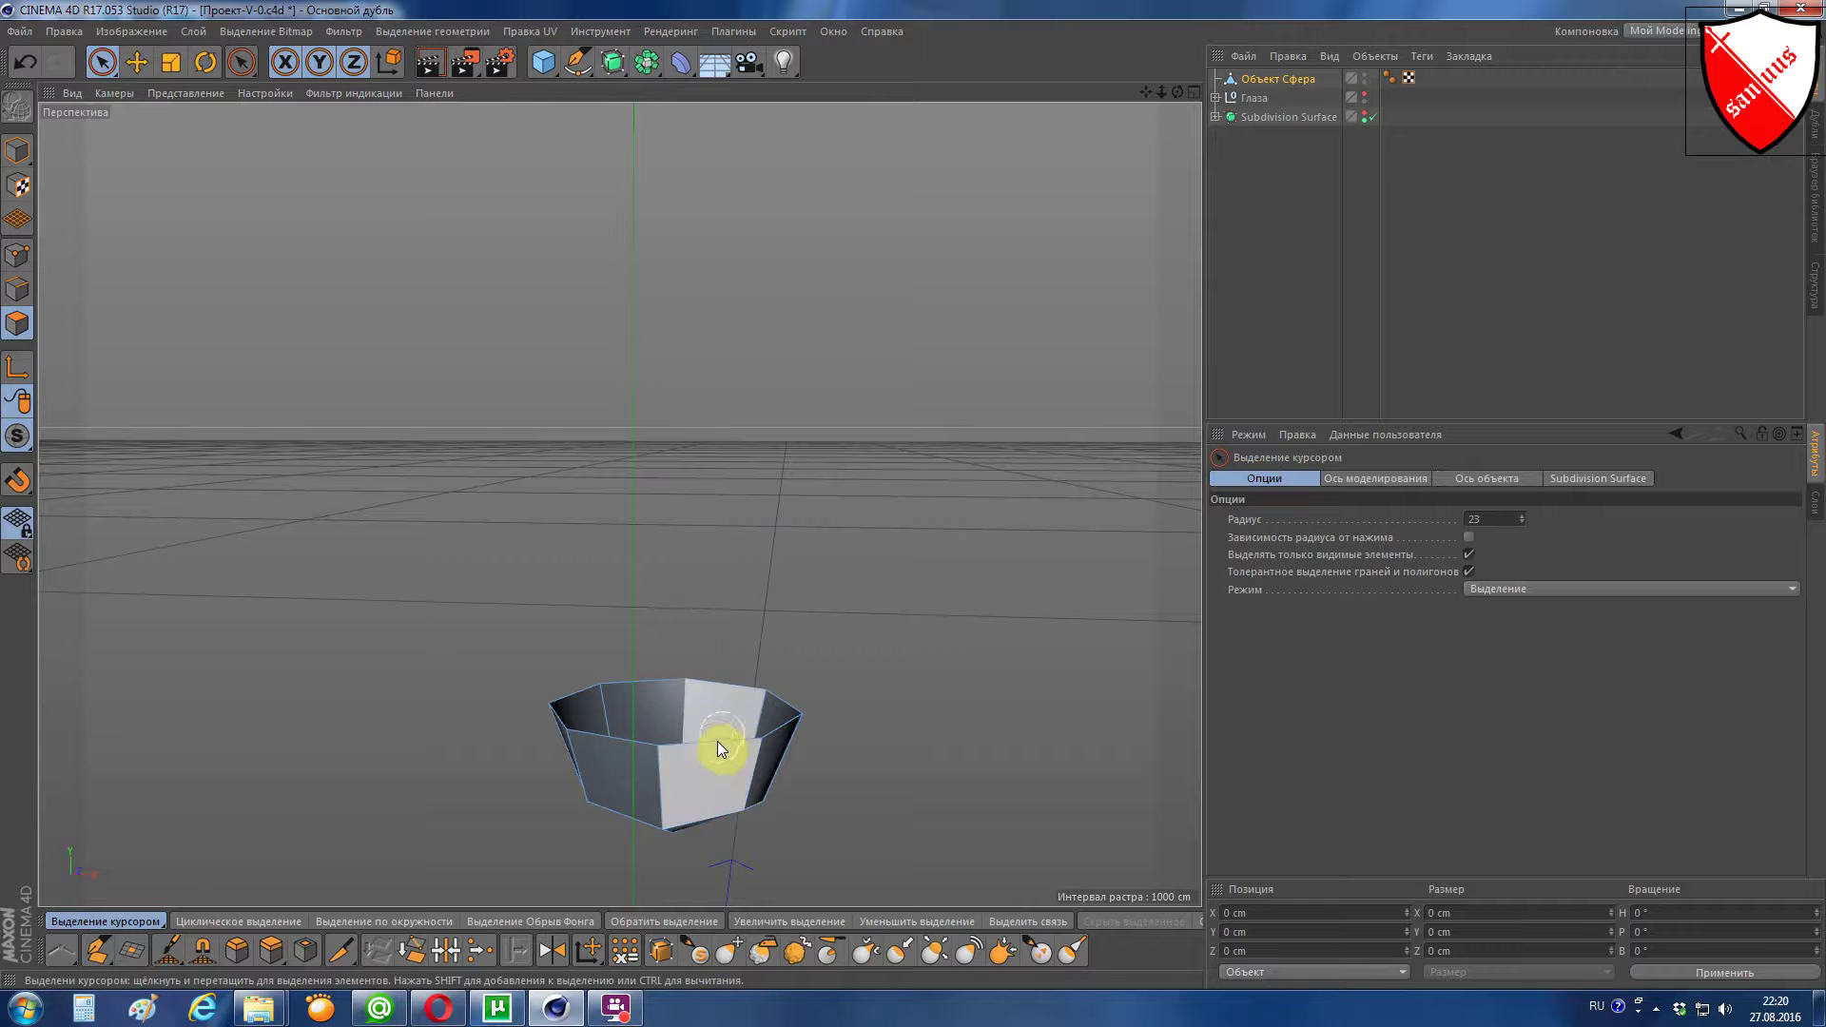
right_click(718, 748)
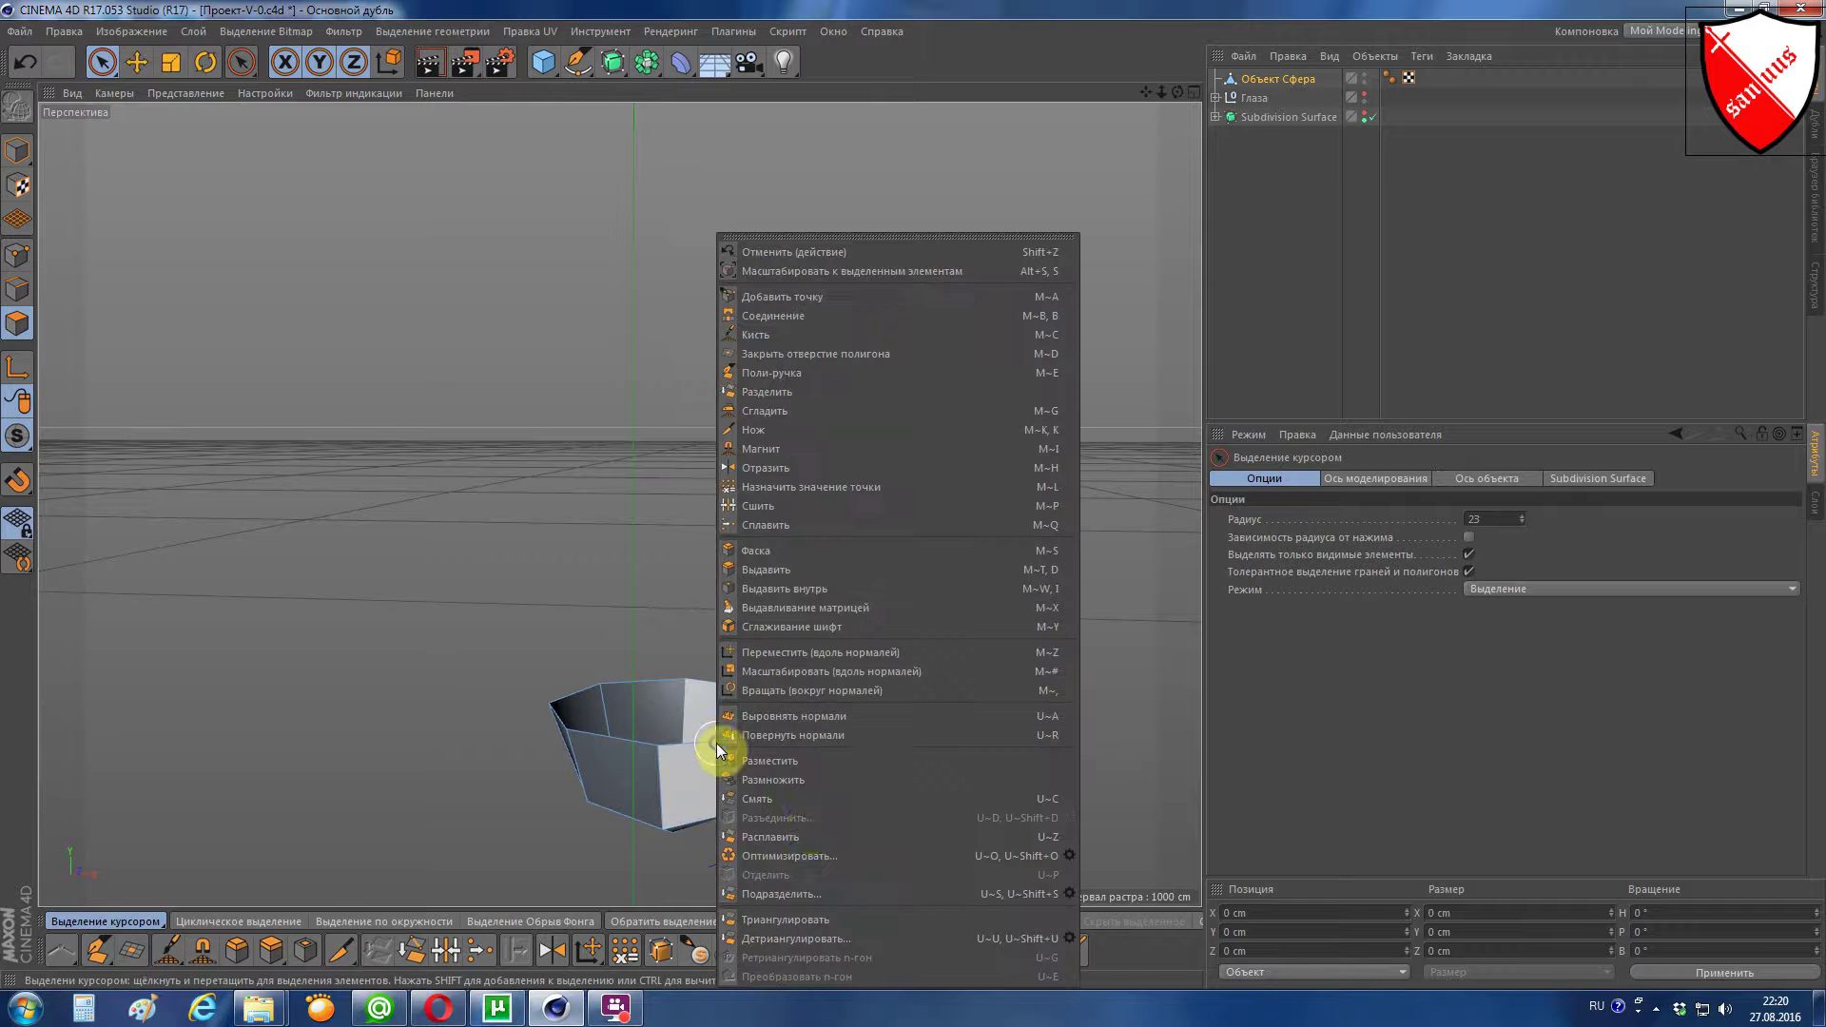
click(801, 843)
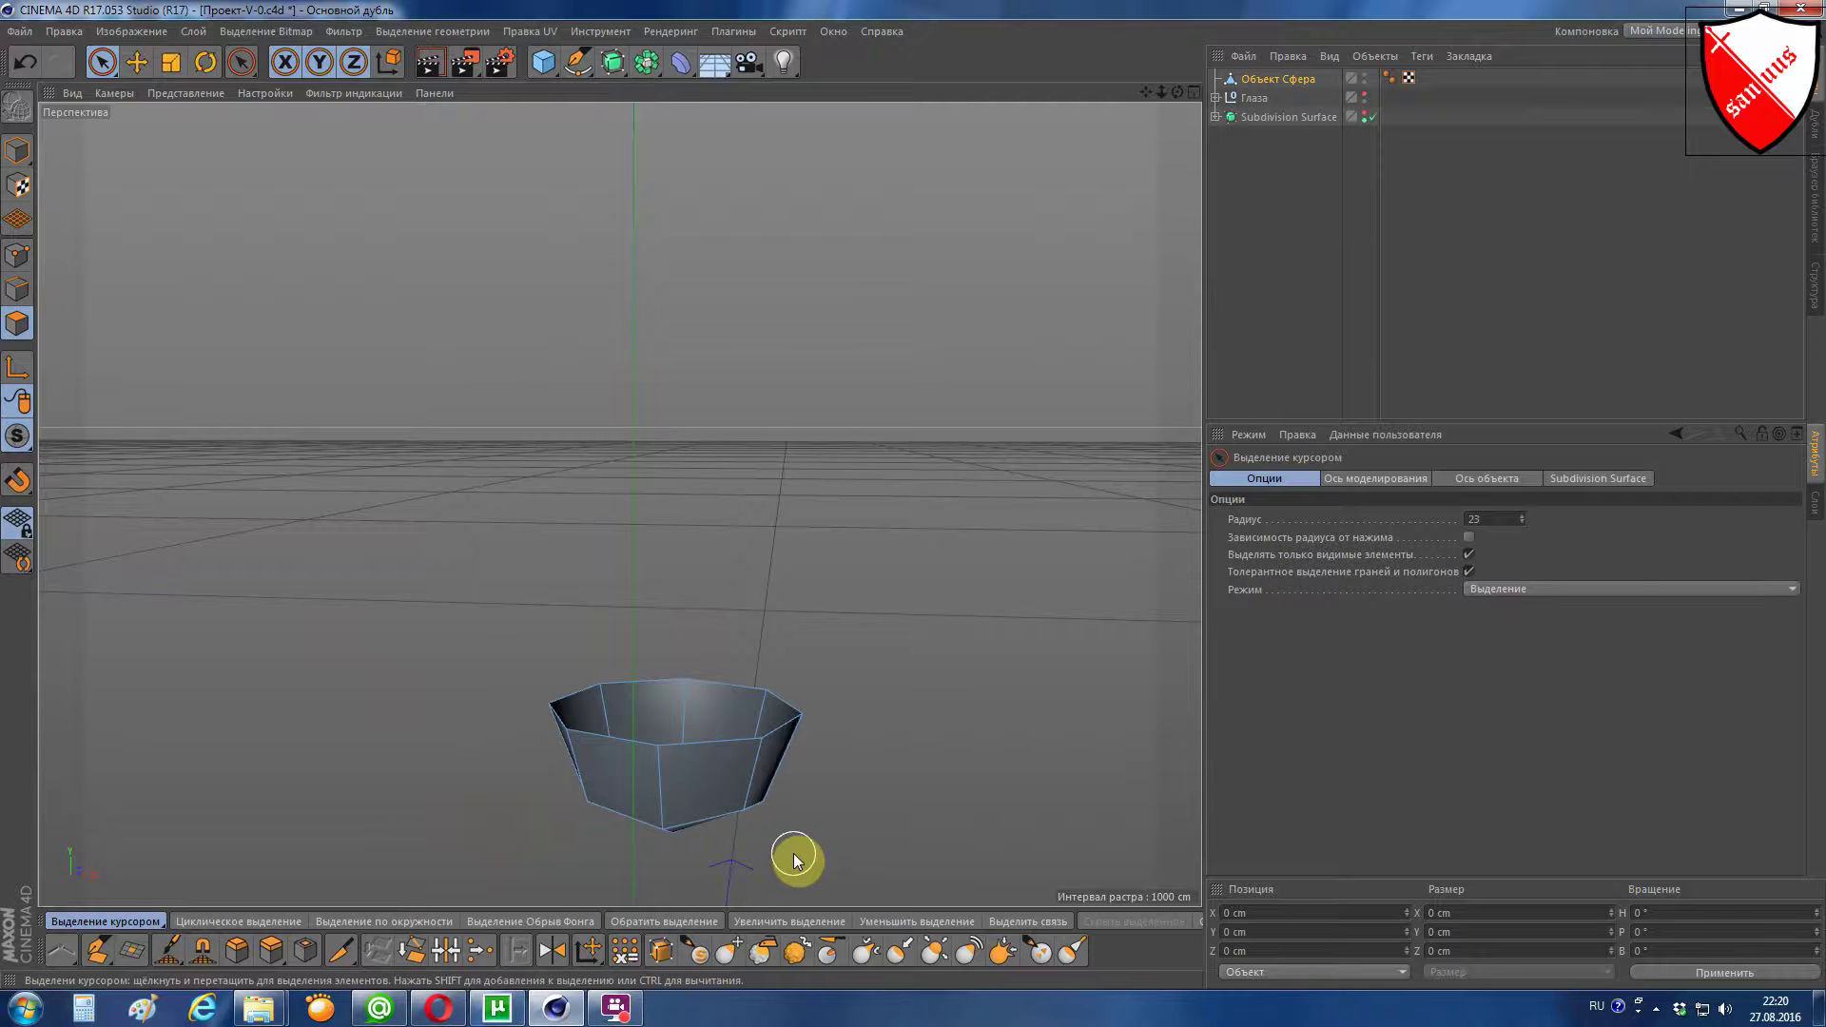
key(F3)
Step: In Model mode, scale the open cup to about 36 cm wide and lower it to Y 130.726 cm
scroll(855, 694, up, 5)
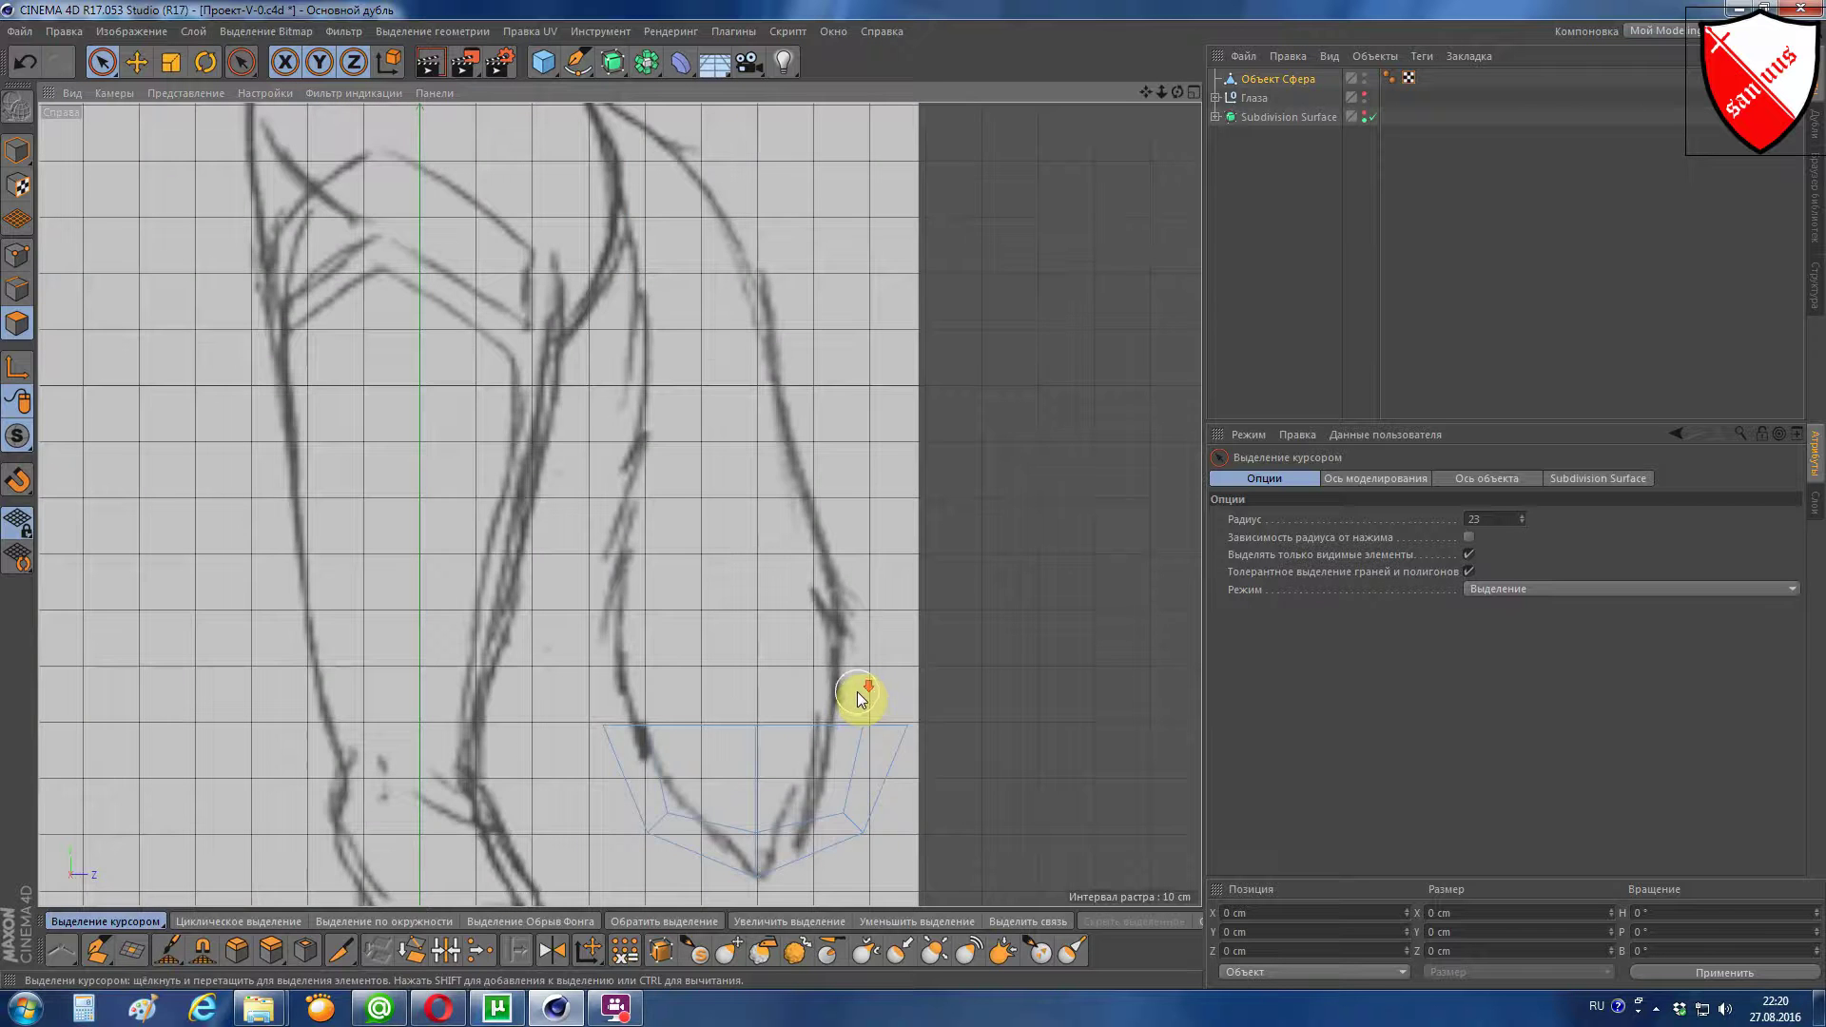
scroll(858, 693, down, 5)
scroll(859, 693, up, 3)
scroll(858, 693, up, 1)
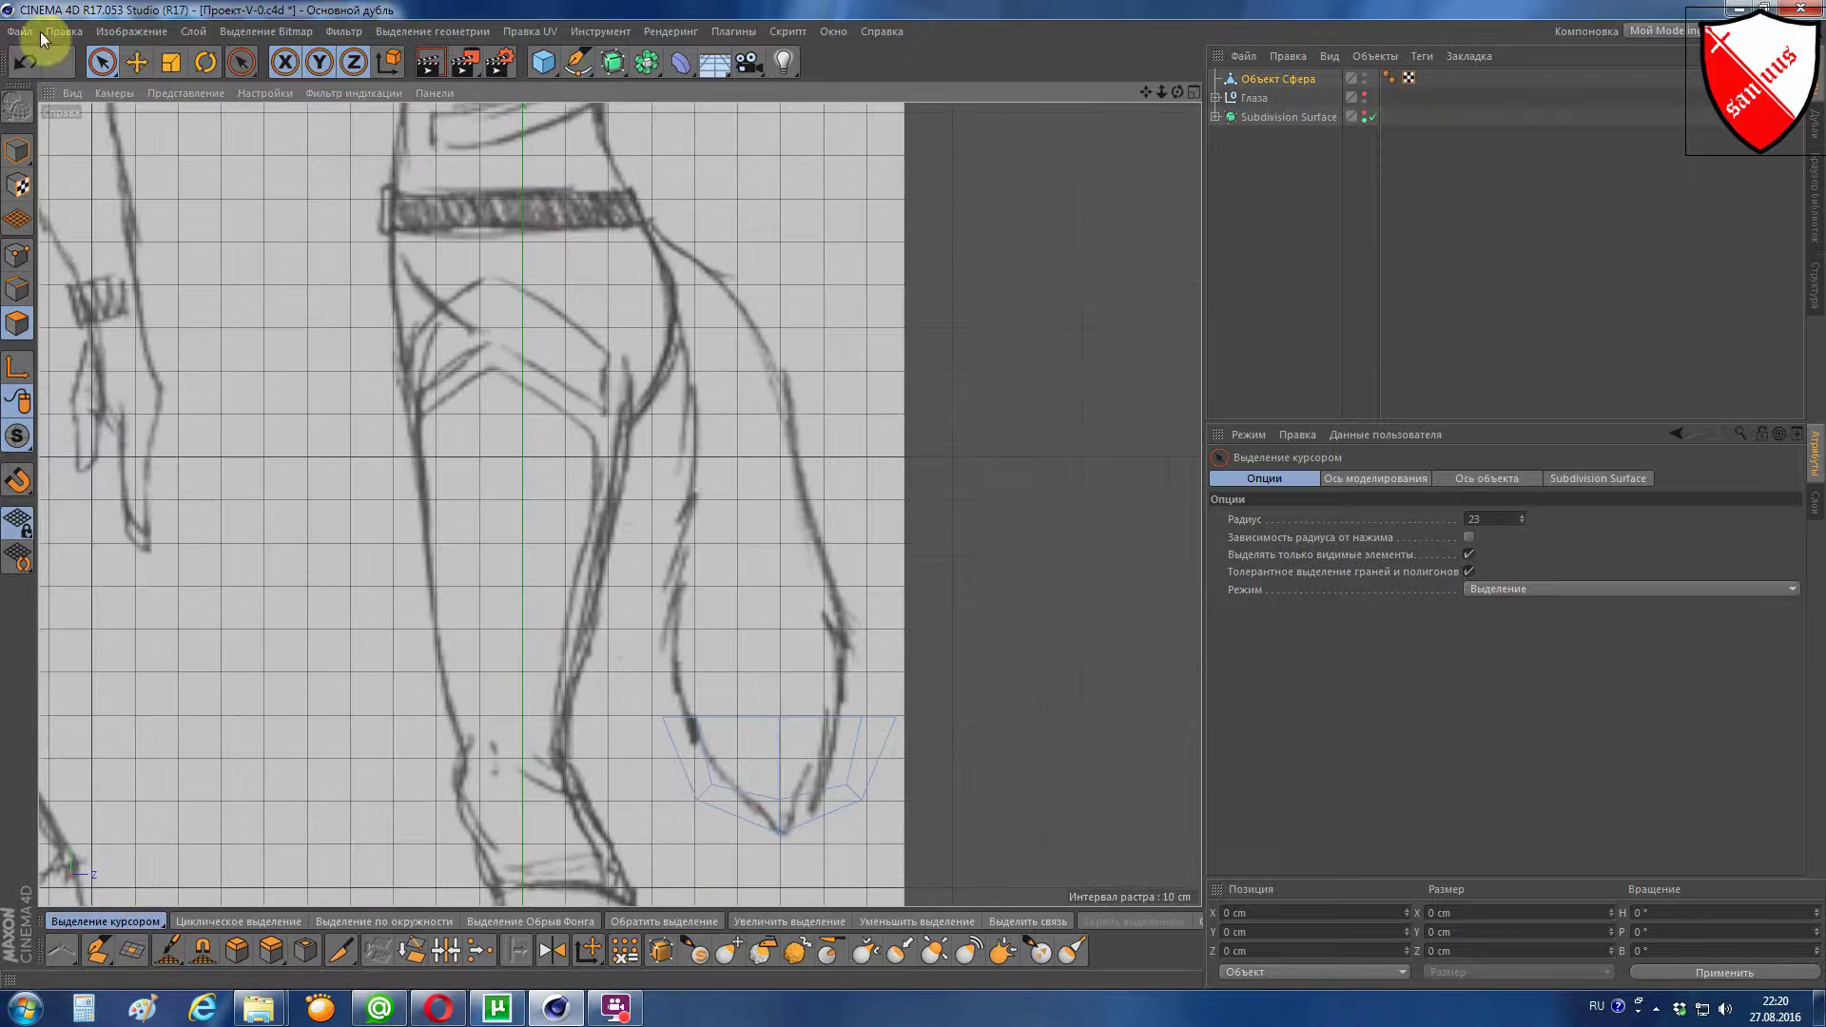
click(17, 150)
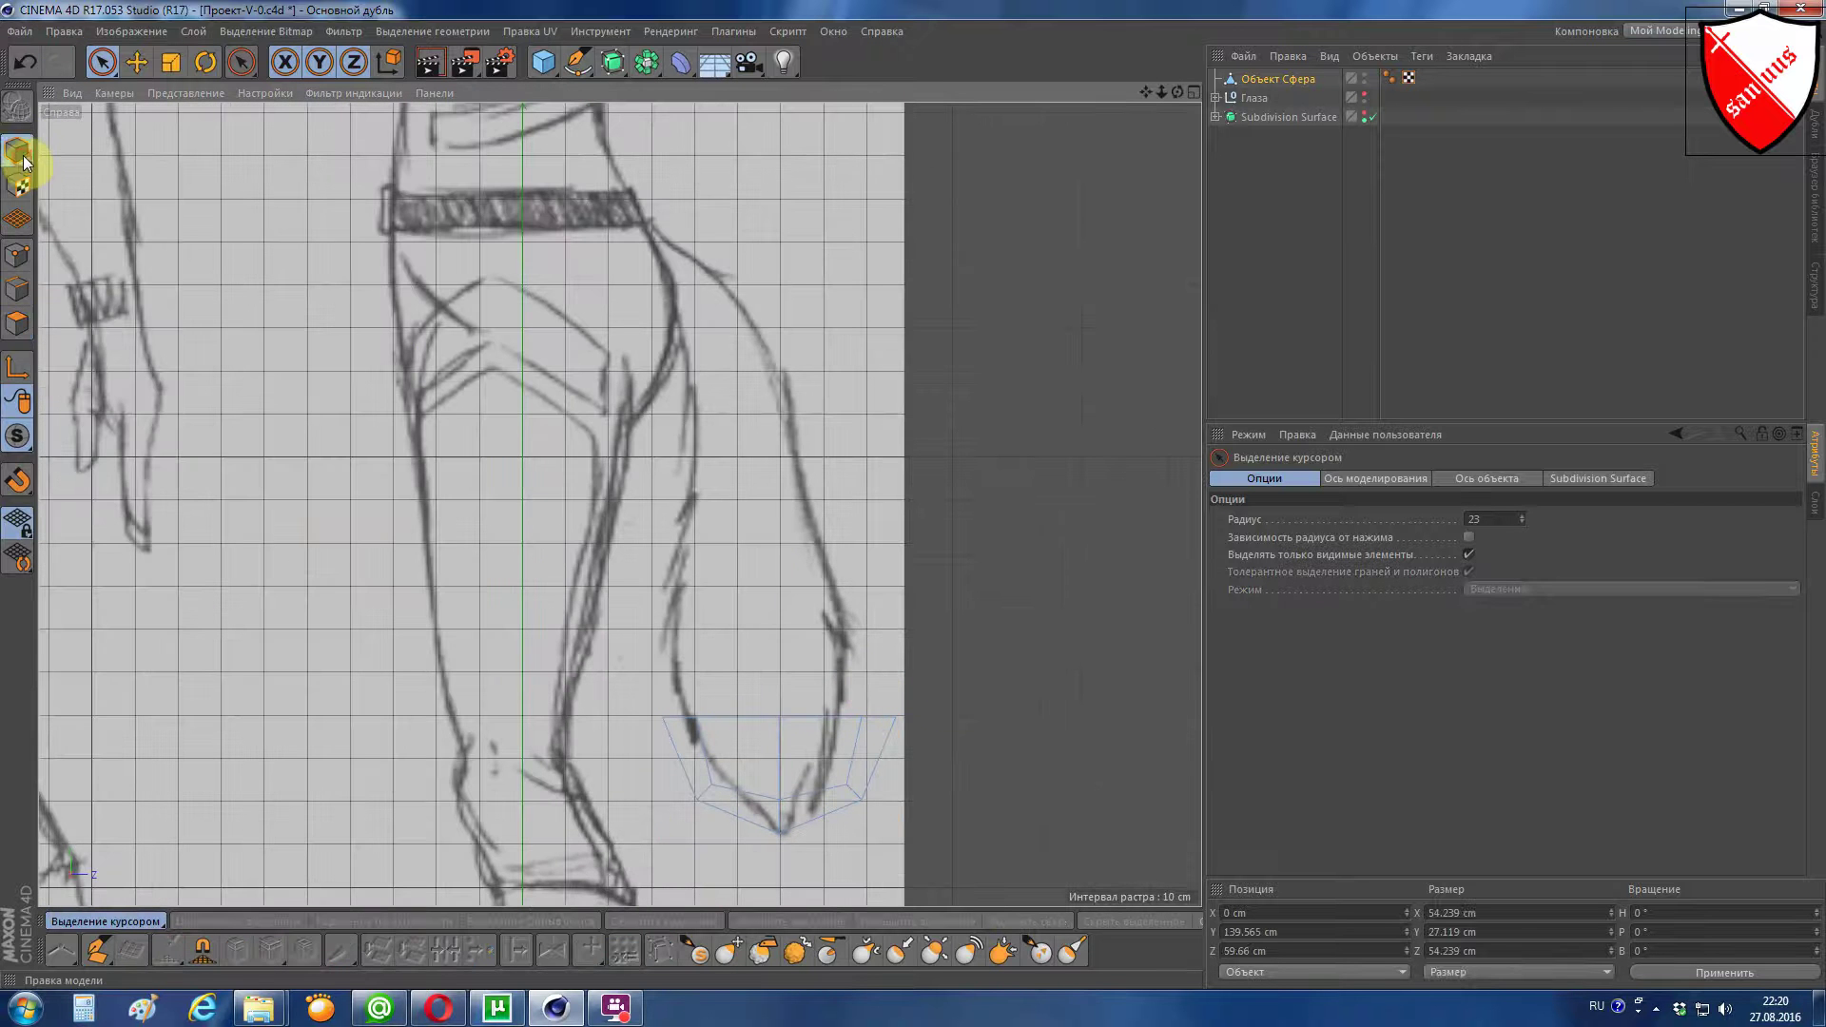
click(168, 63)
drag(1064, 437, 780, 453)
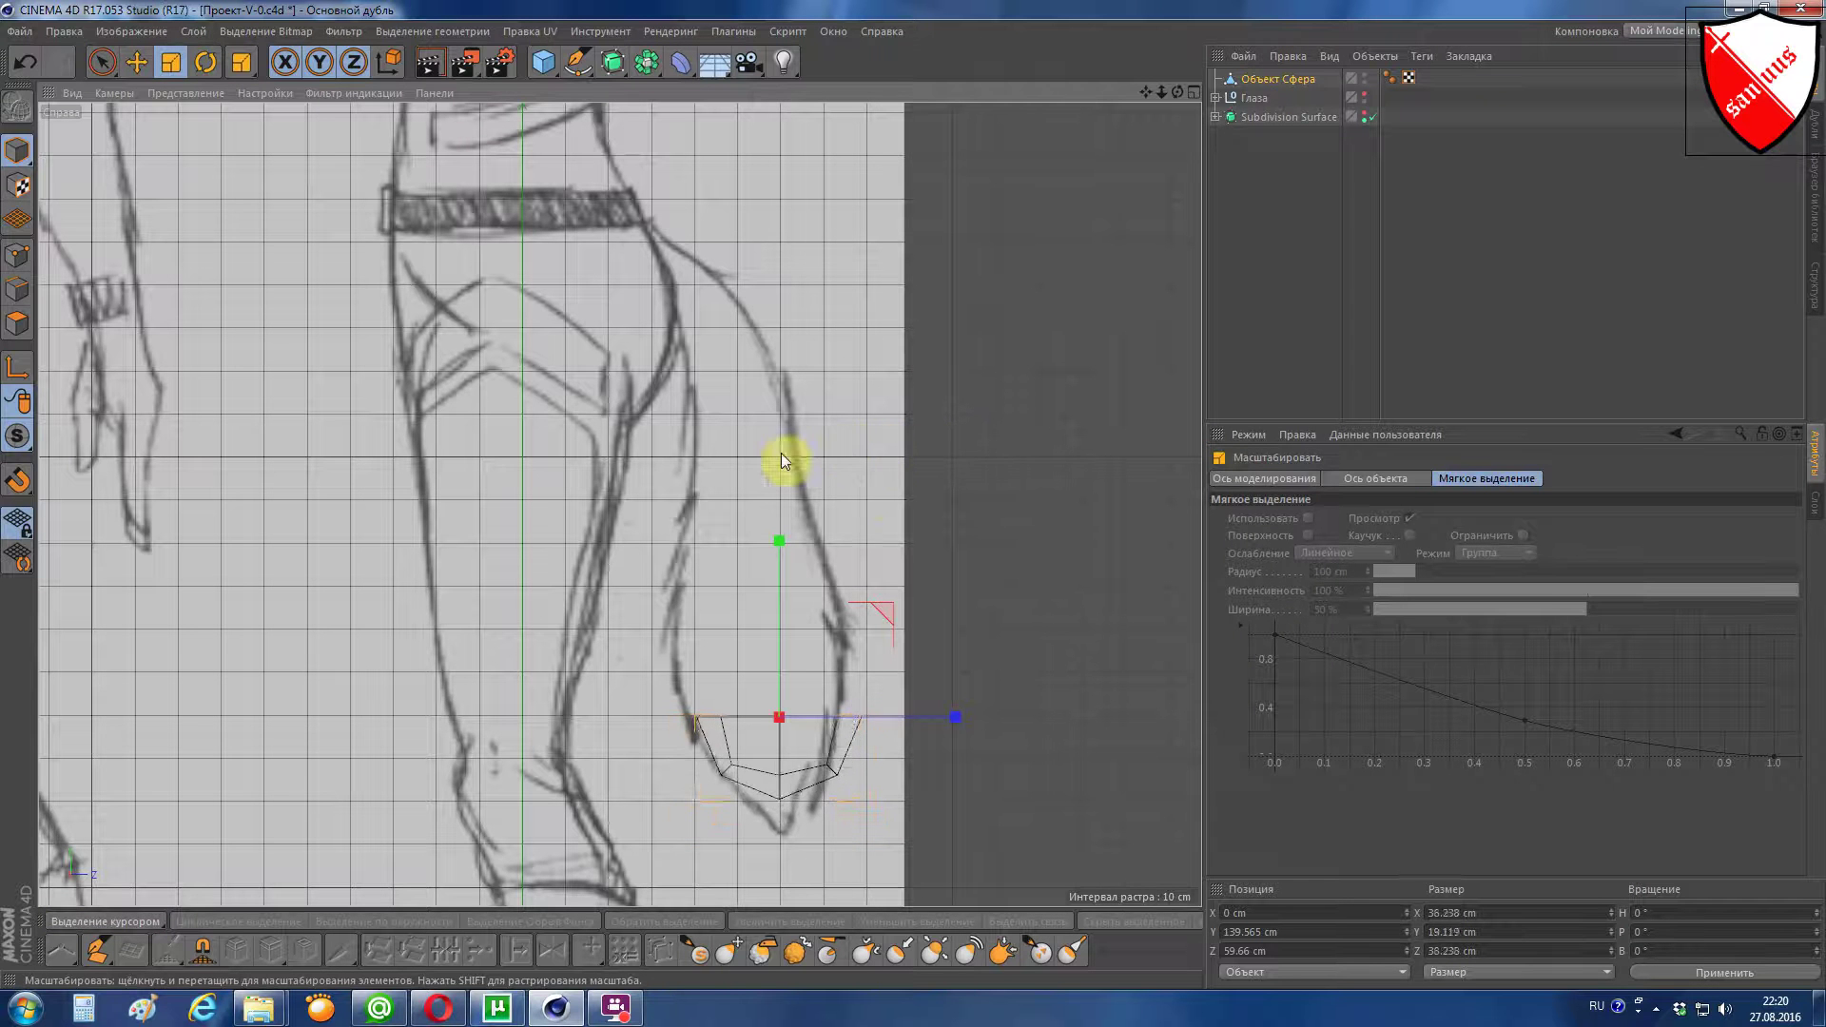
click(136, 63)
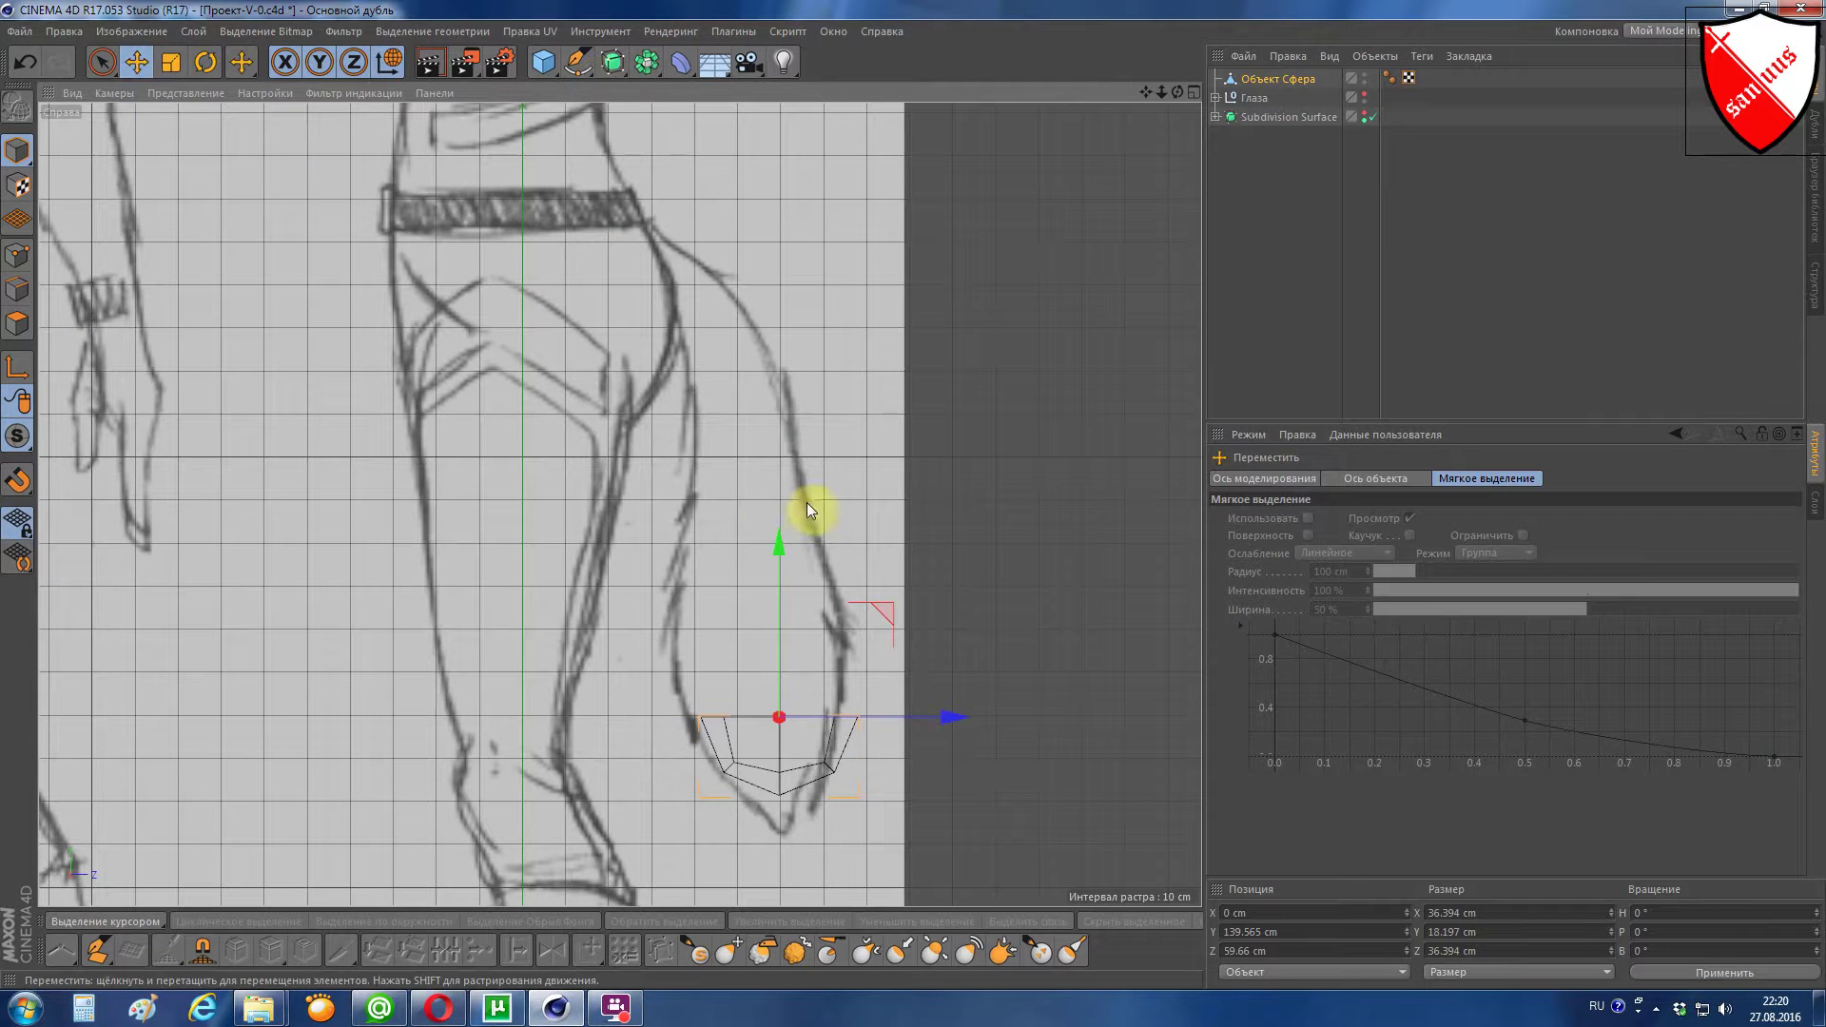
drag(782, 544, 780, 582)
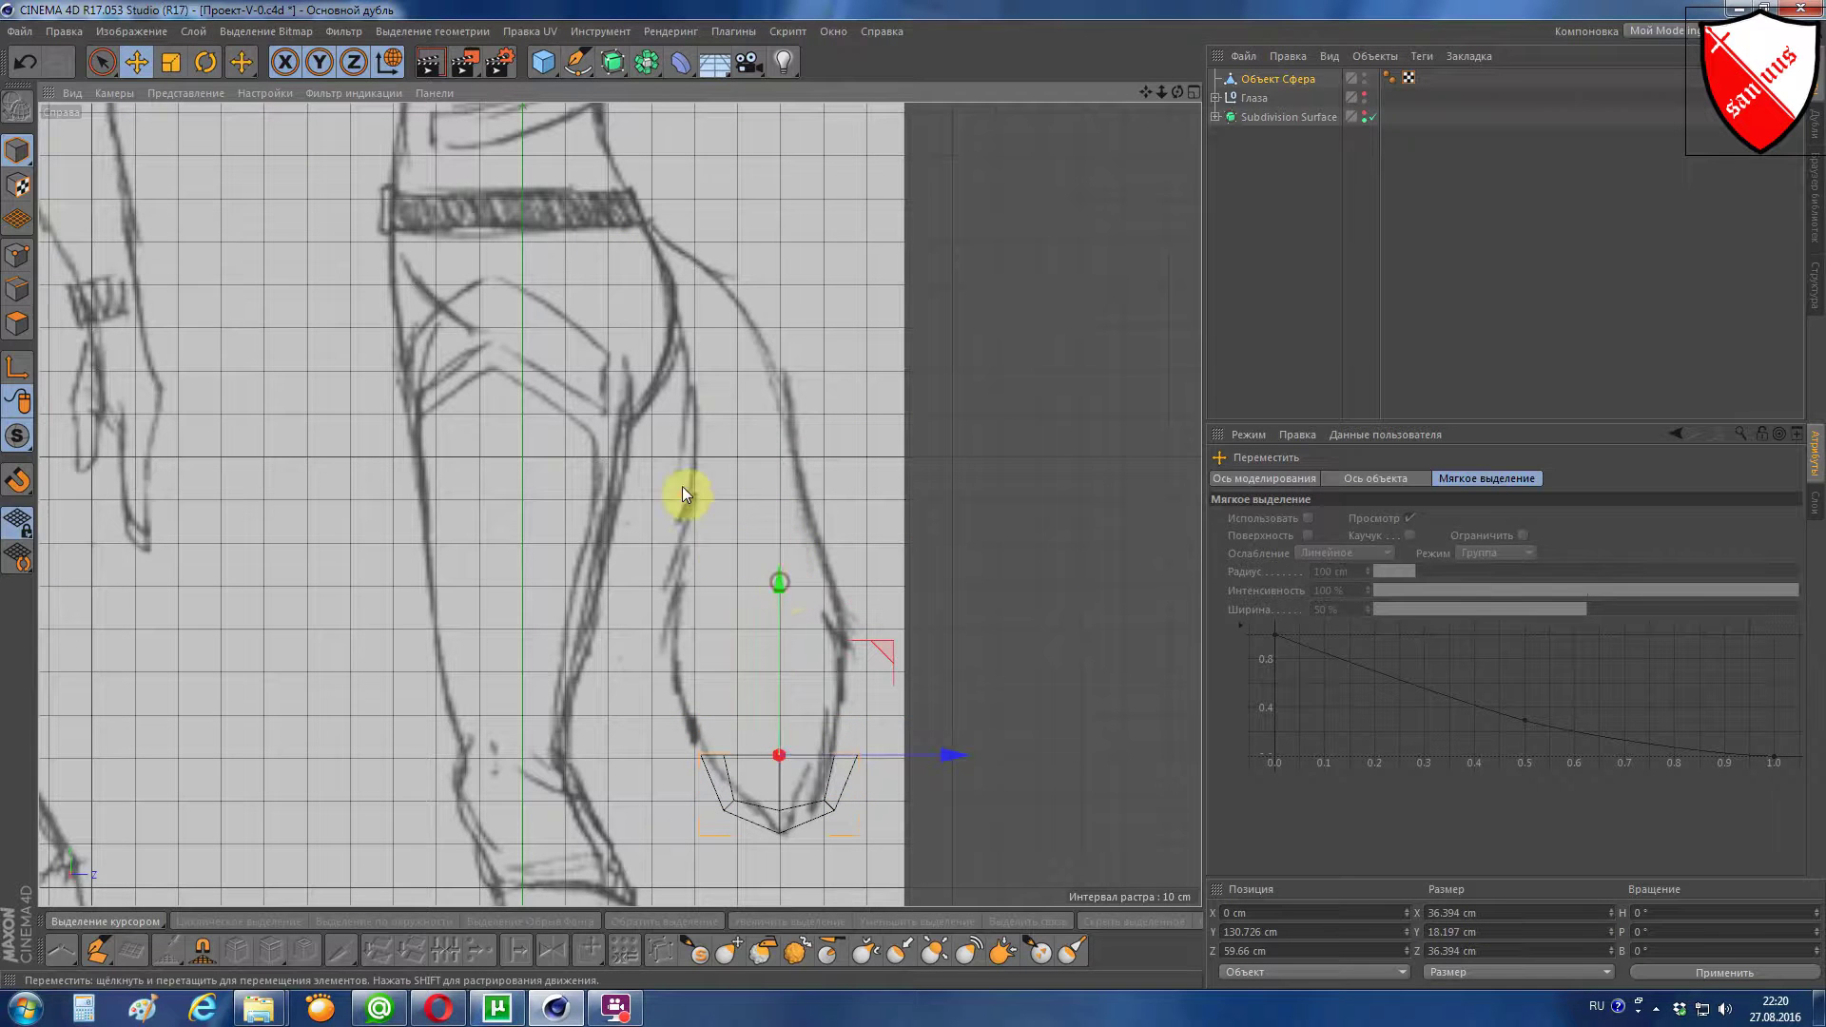
click(1102, 550)
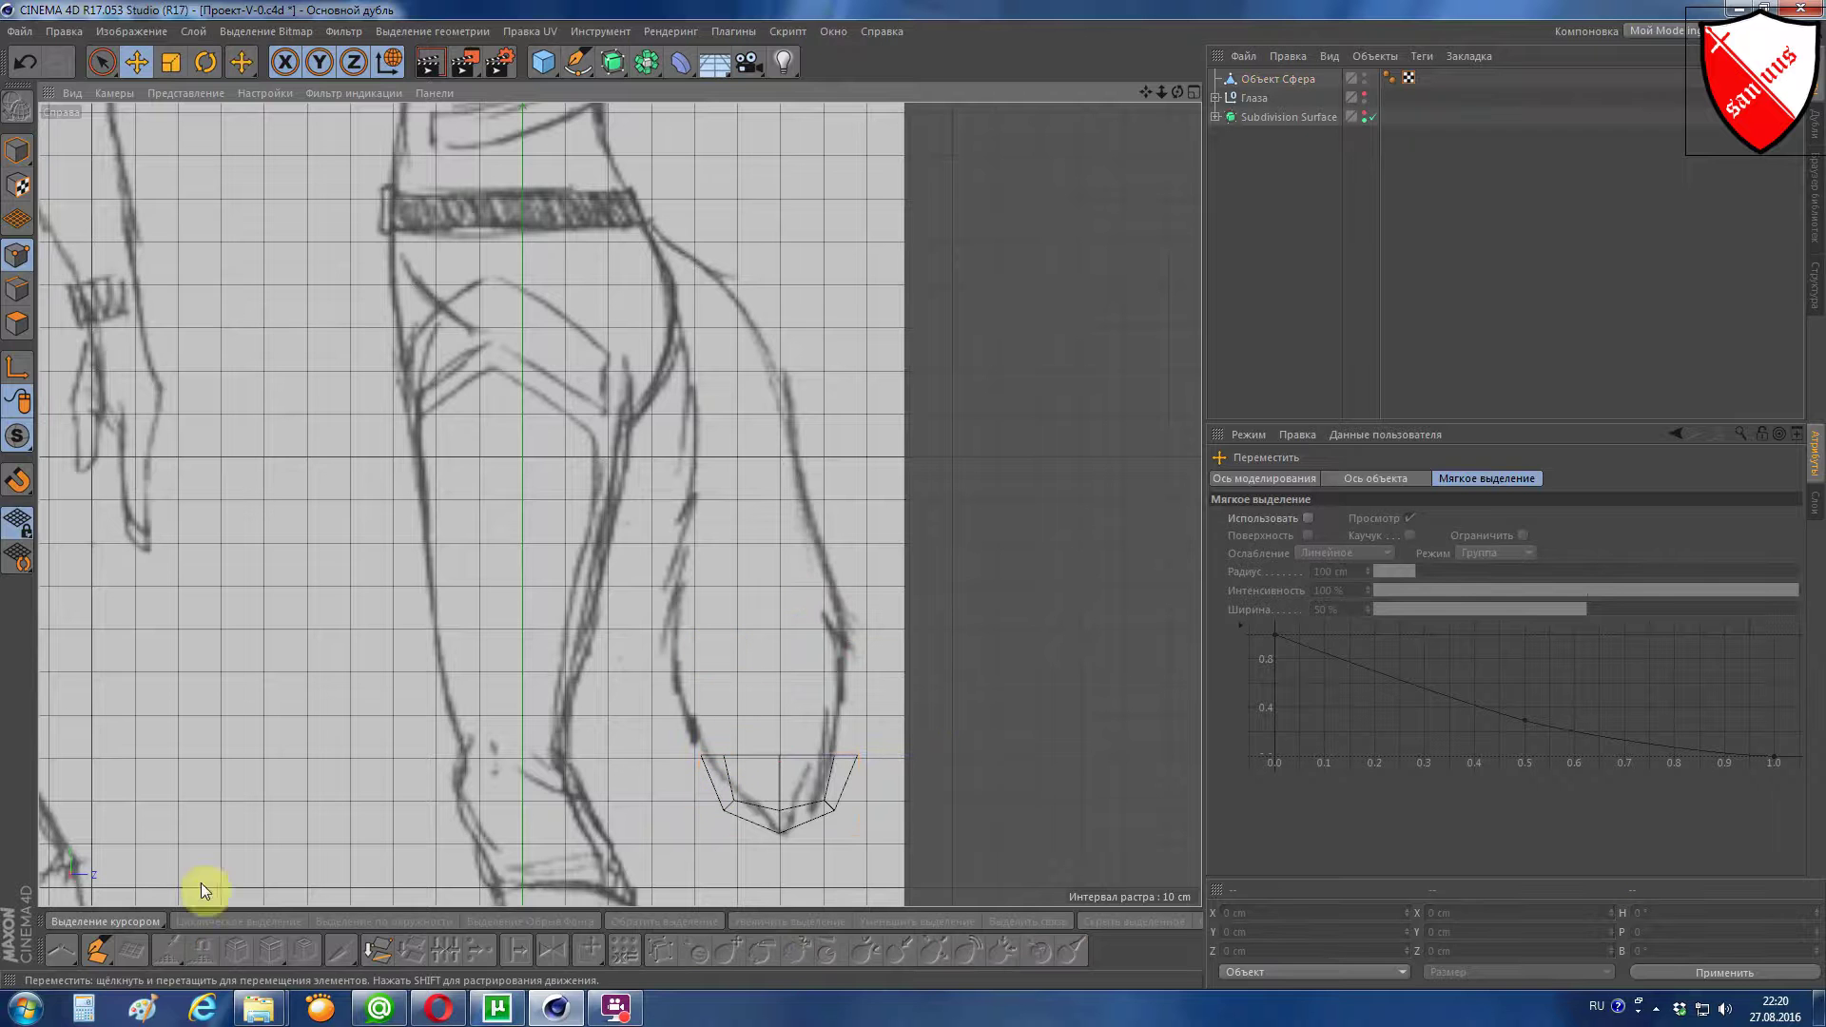
Step: Select Объект Сфера and set the Brush tool to Smear mode at 100 % strength
click(1233, 76)
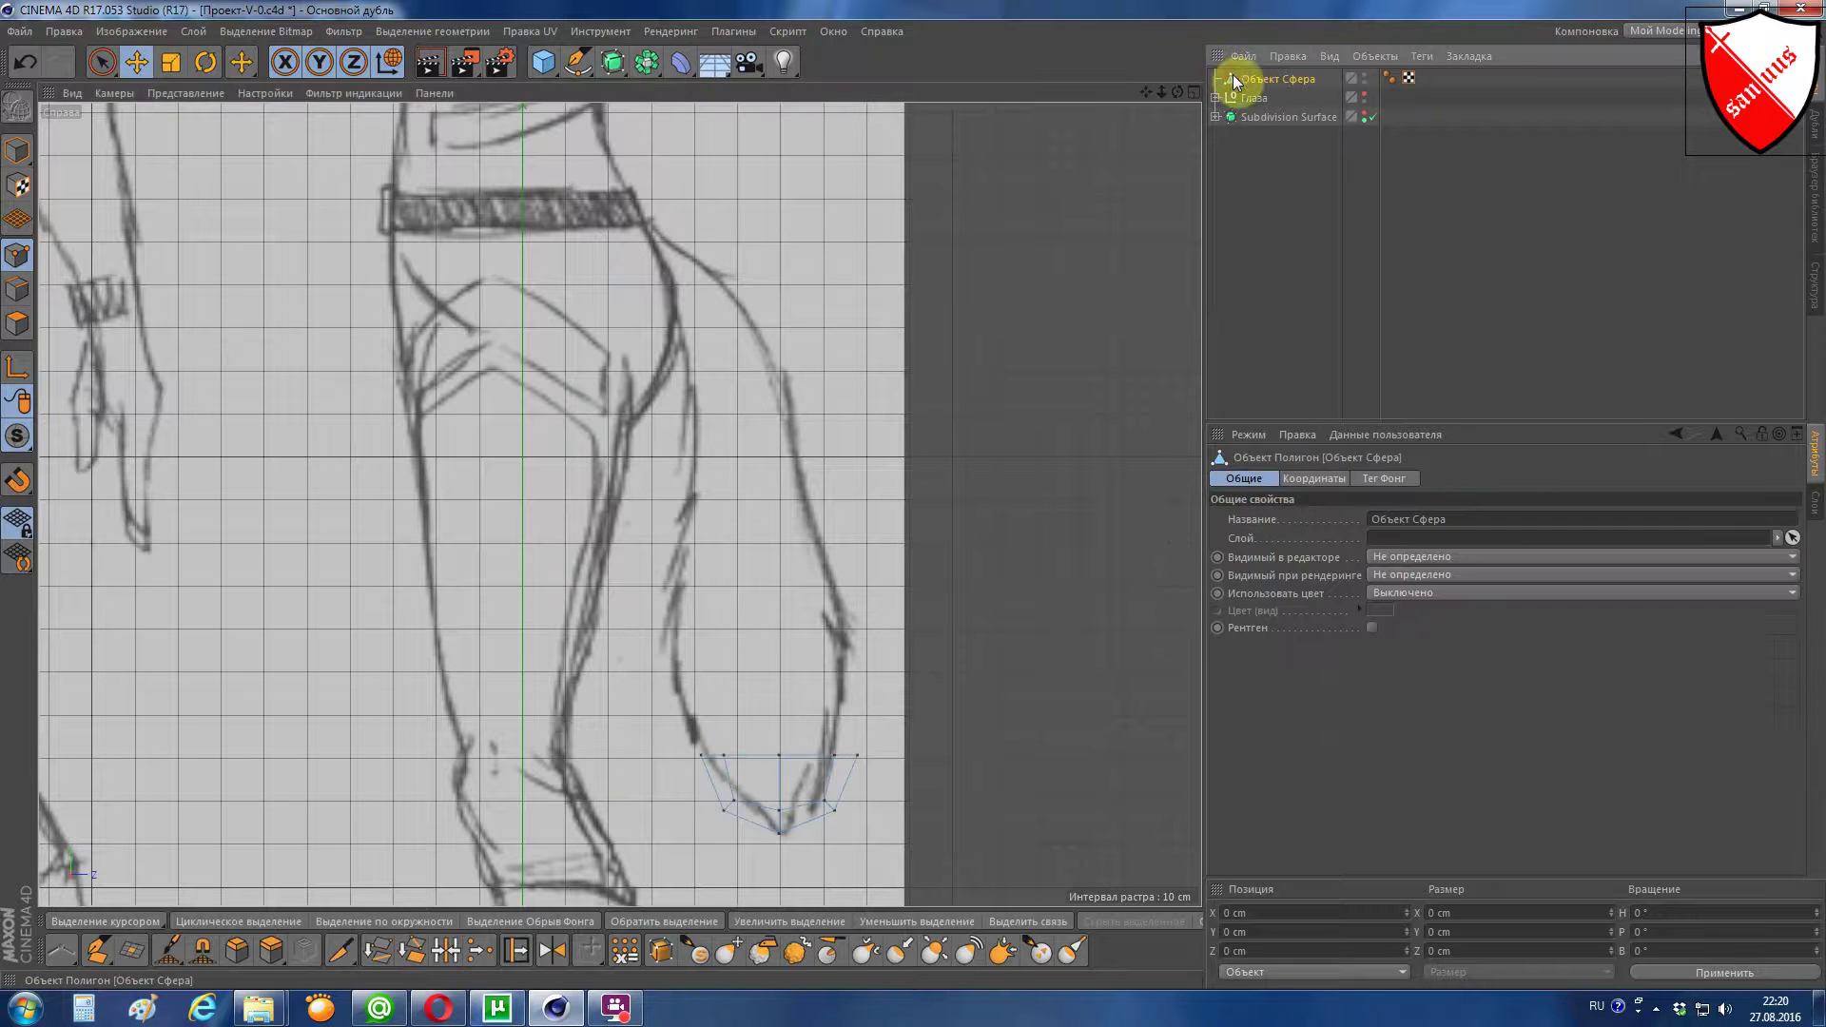
scroll(390, 601, up, 2)
scroll(409, 619, down, 3)
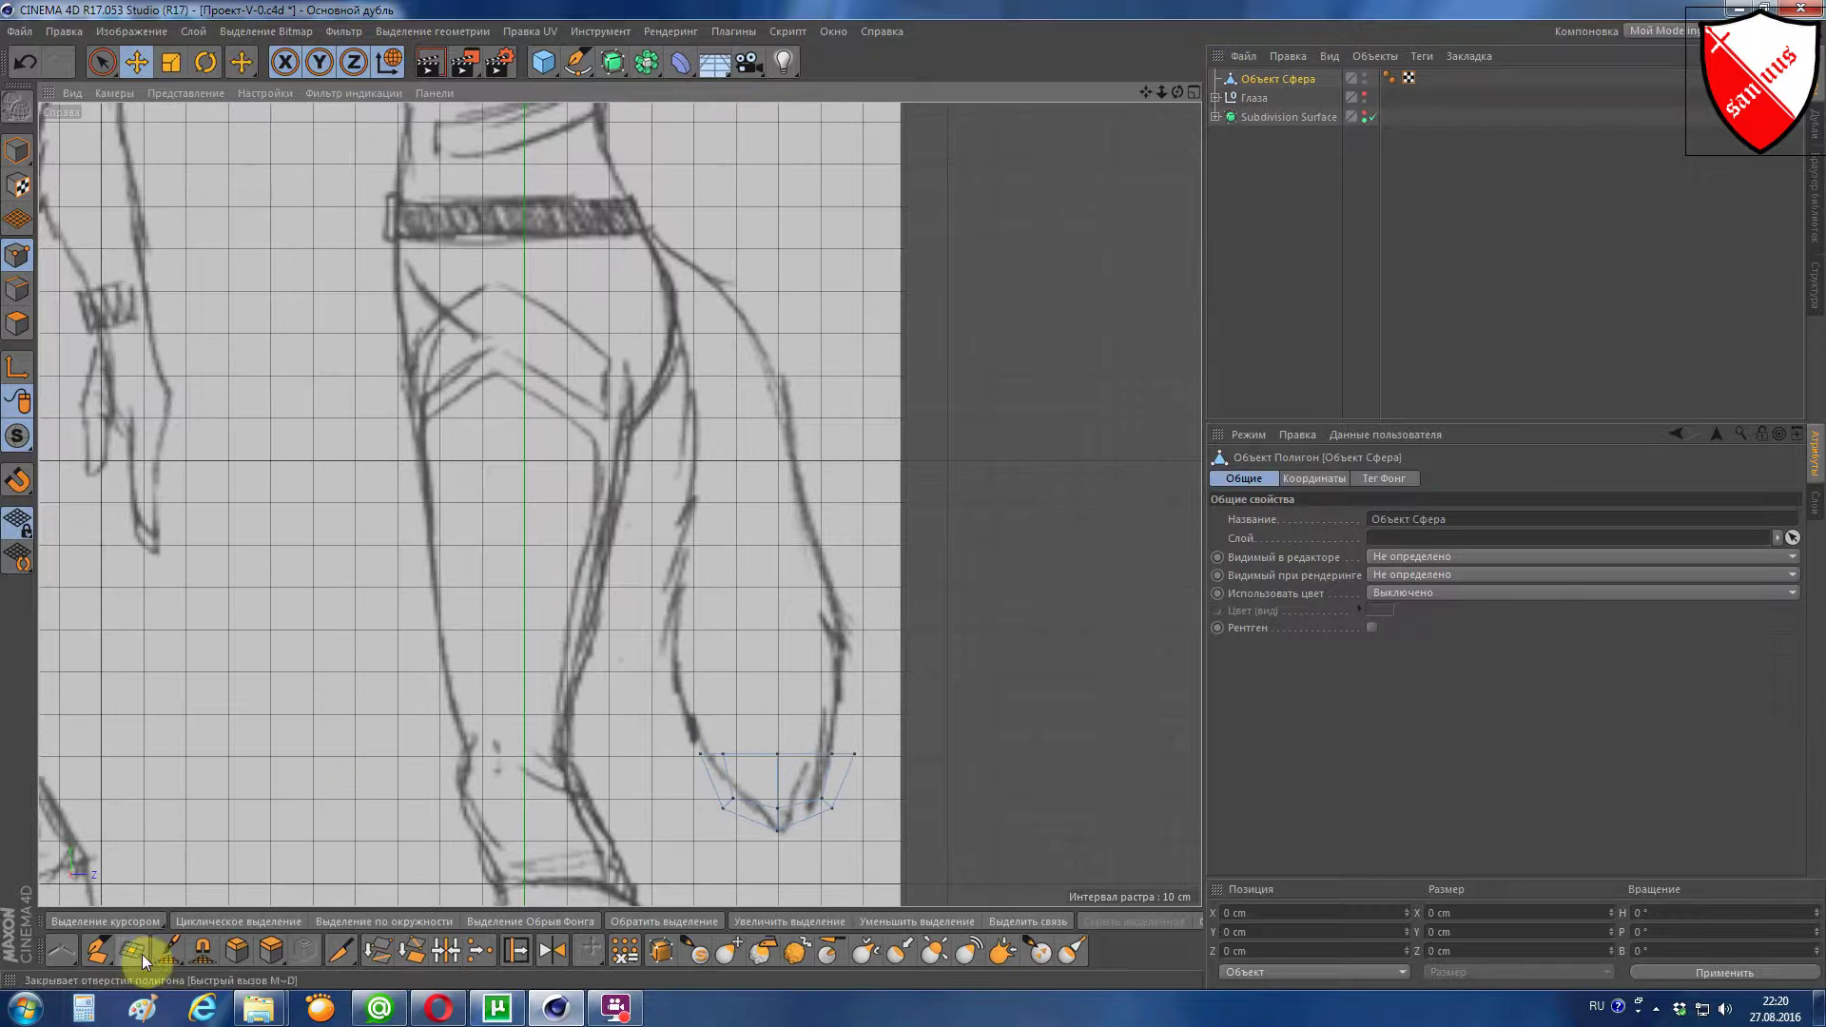
click(168, 953)
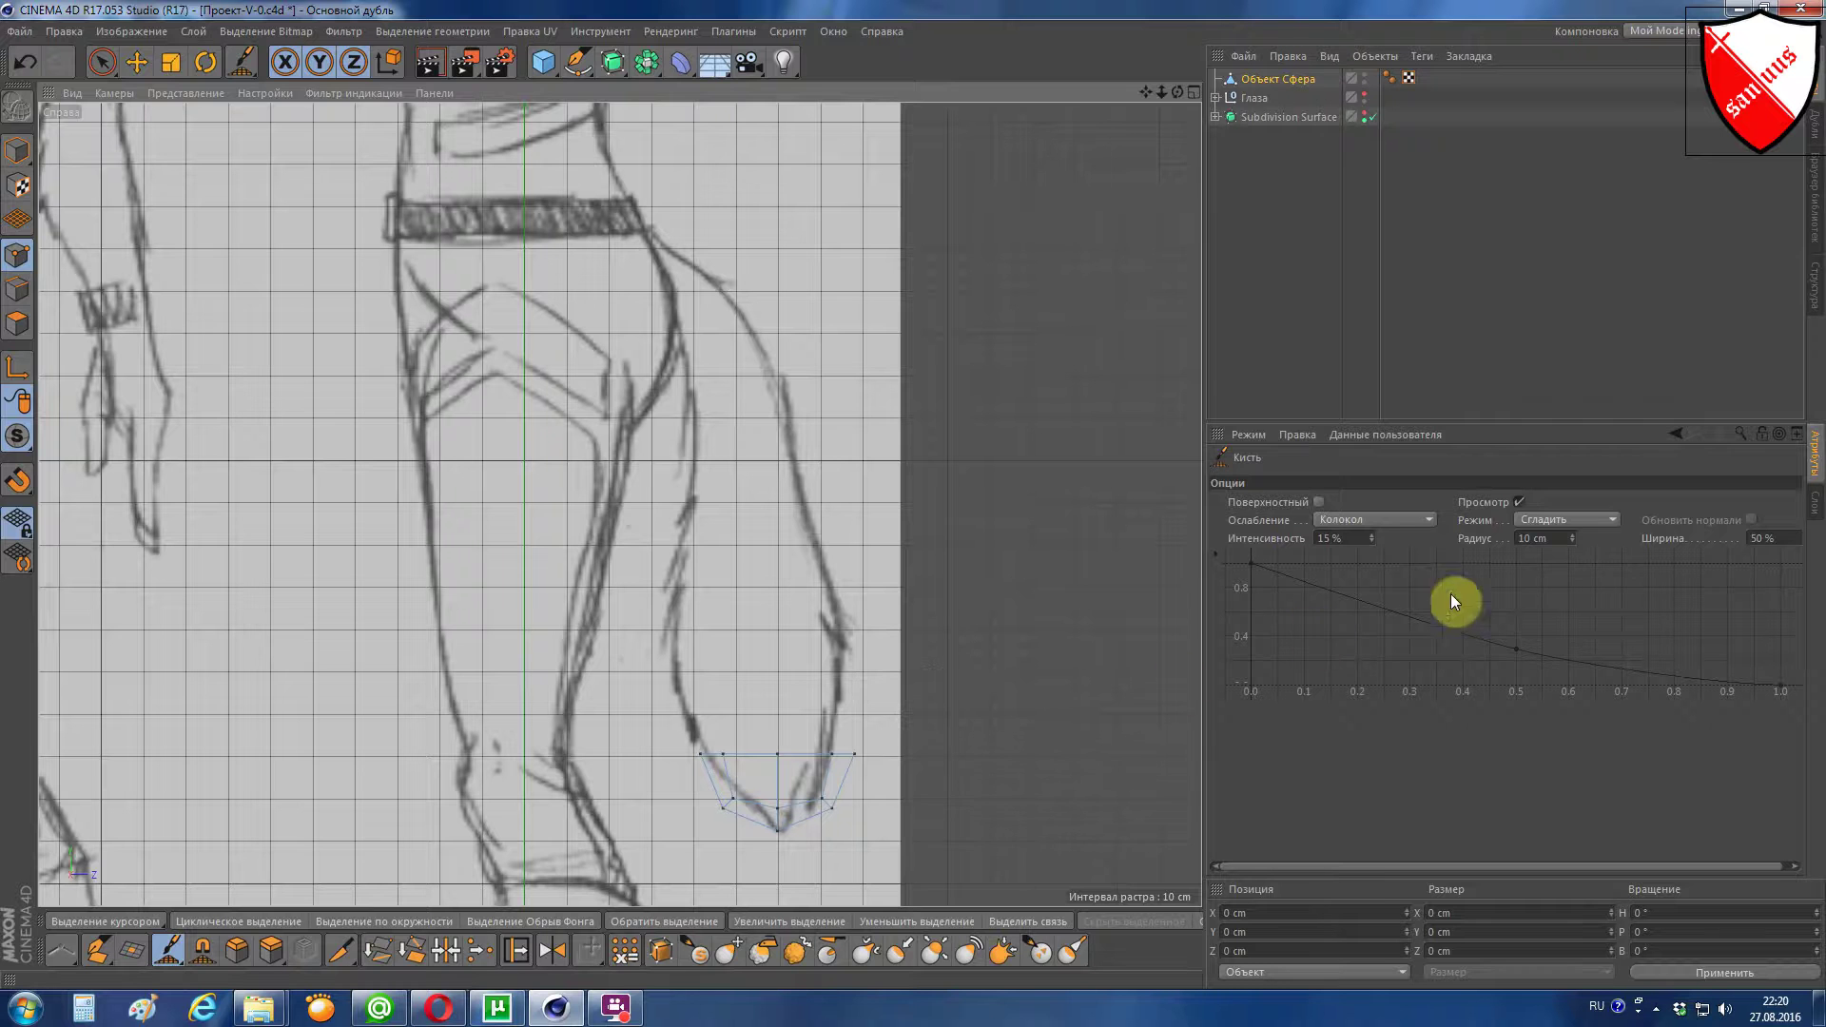
click(1575, 520)
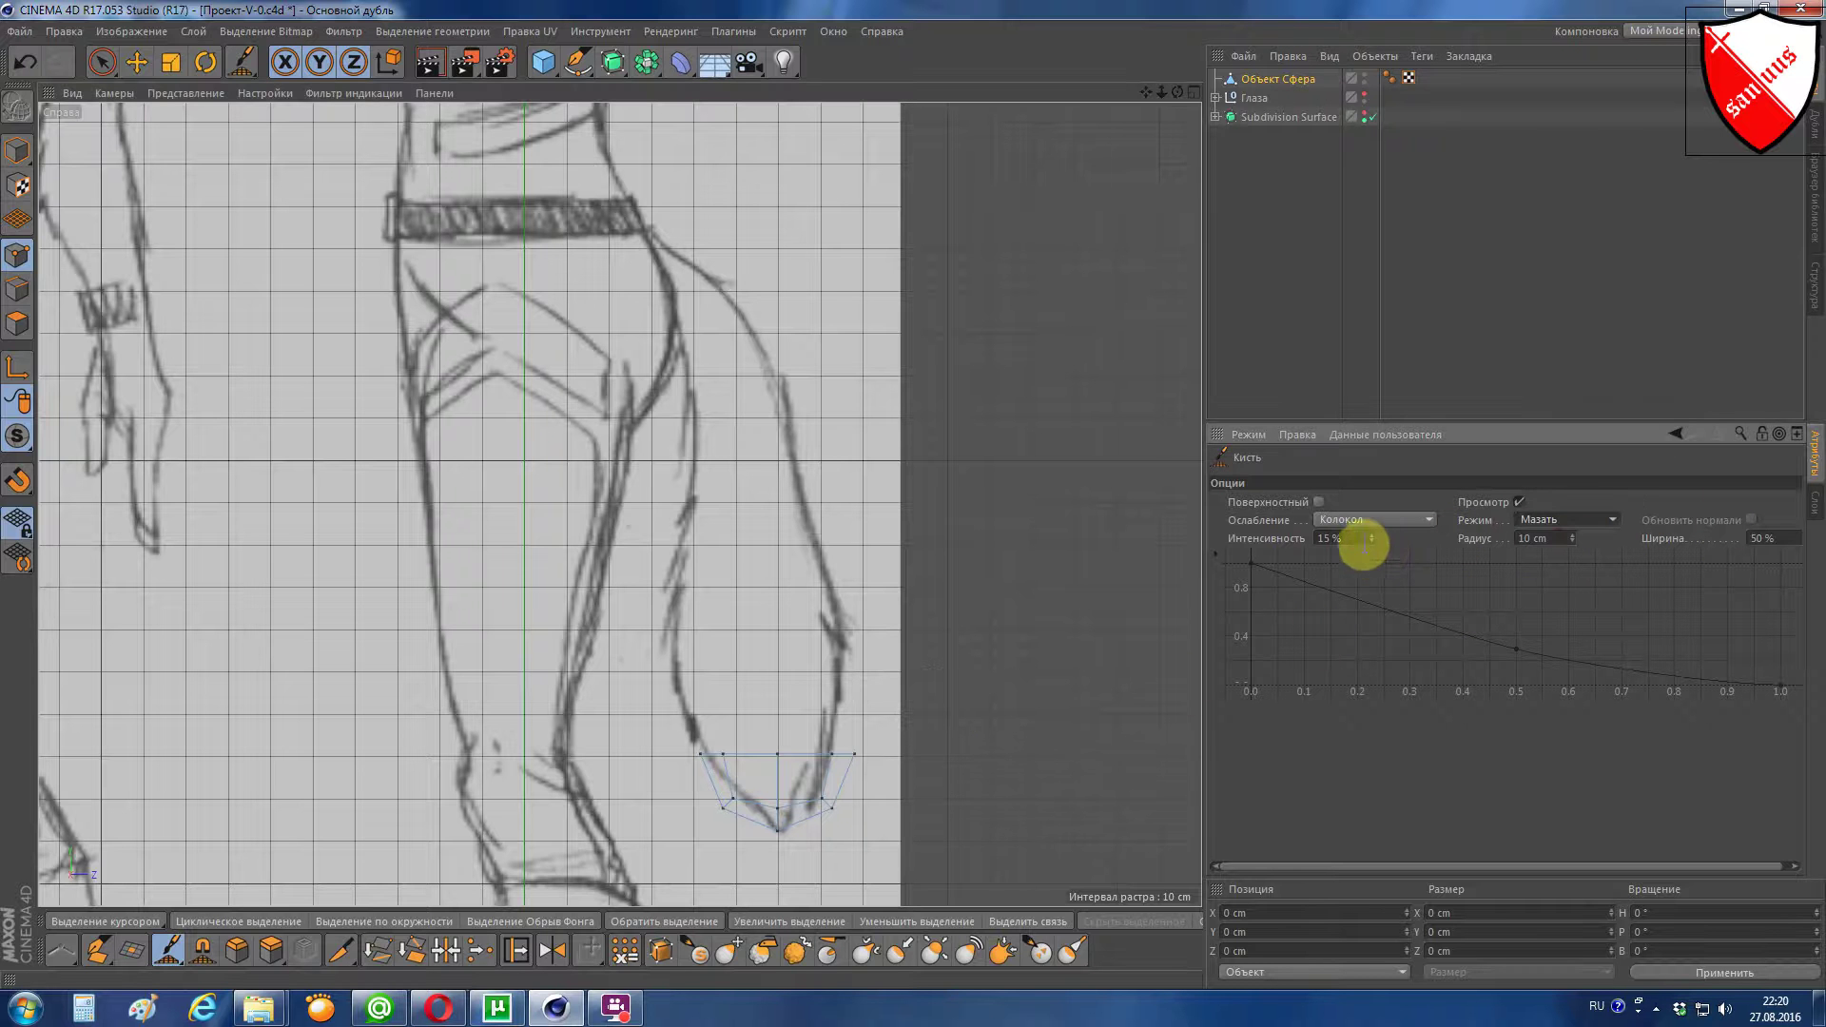
text(100)
key(Return)
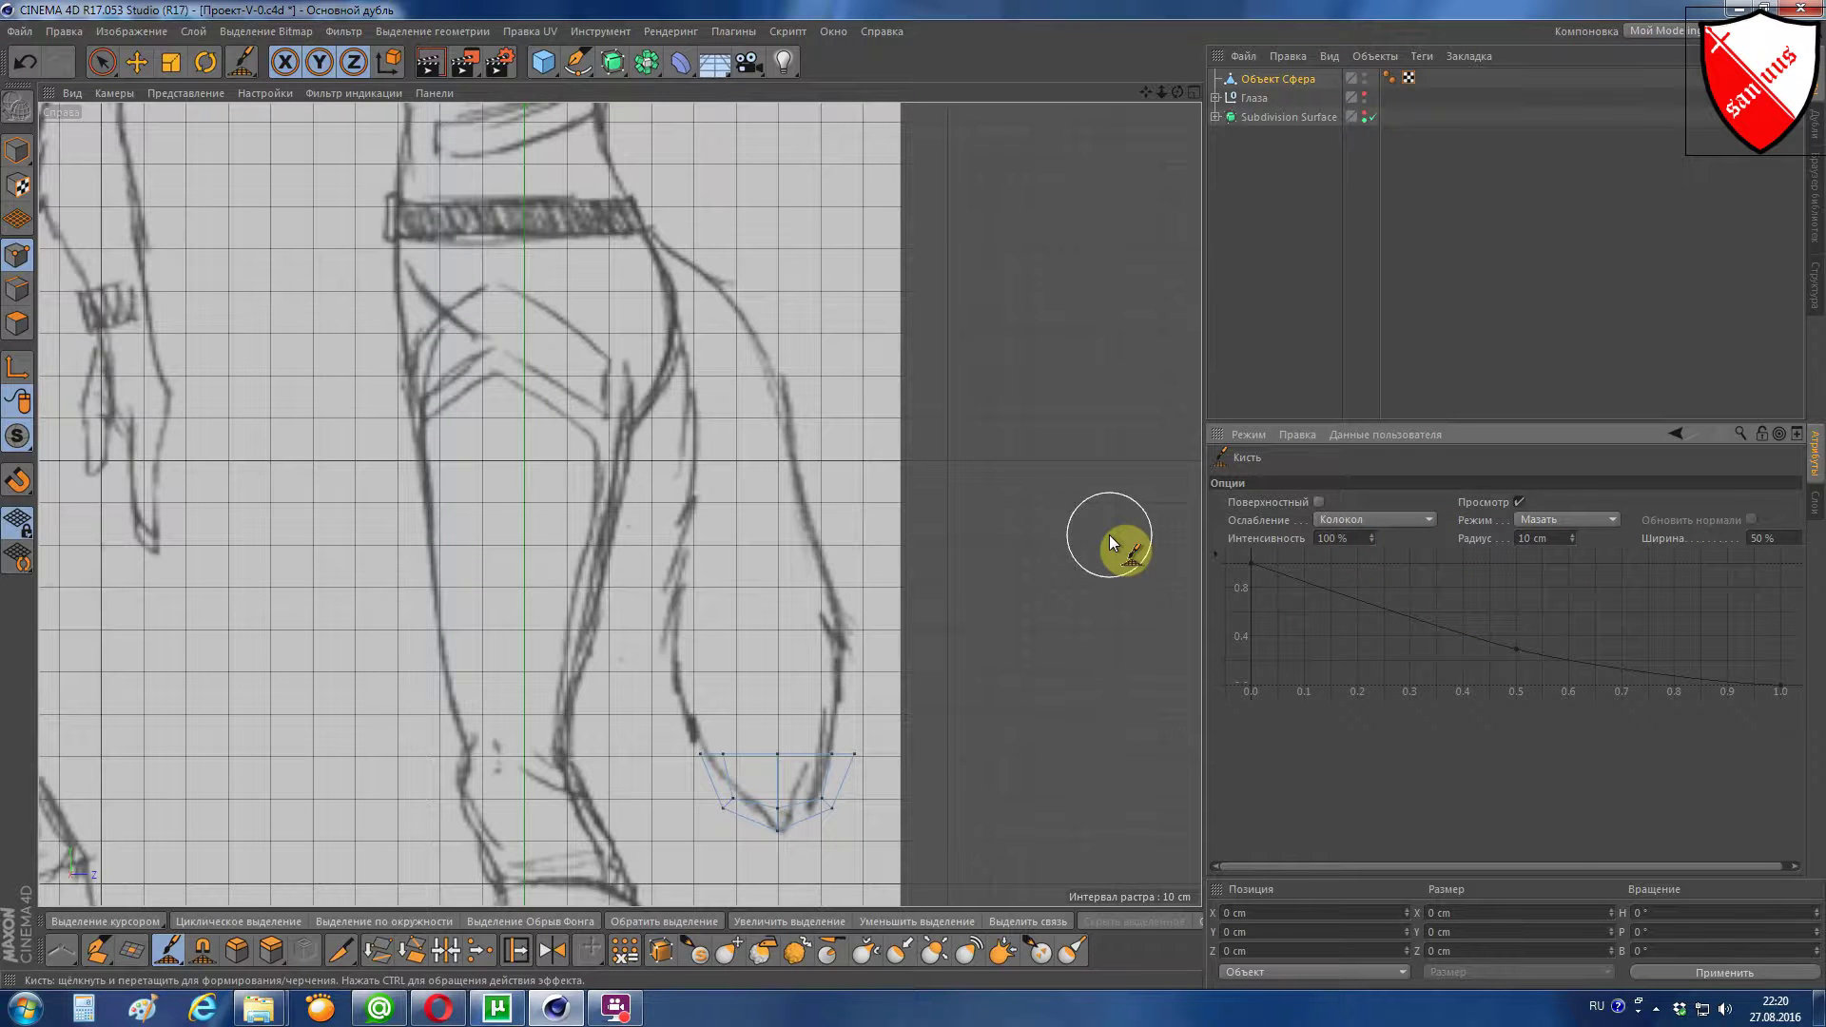
Step: With a 15 cm brush radius, smear the cup's edge vertices onto the sketched pointed tail tip
scroll(910, 730, up, 3)
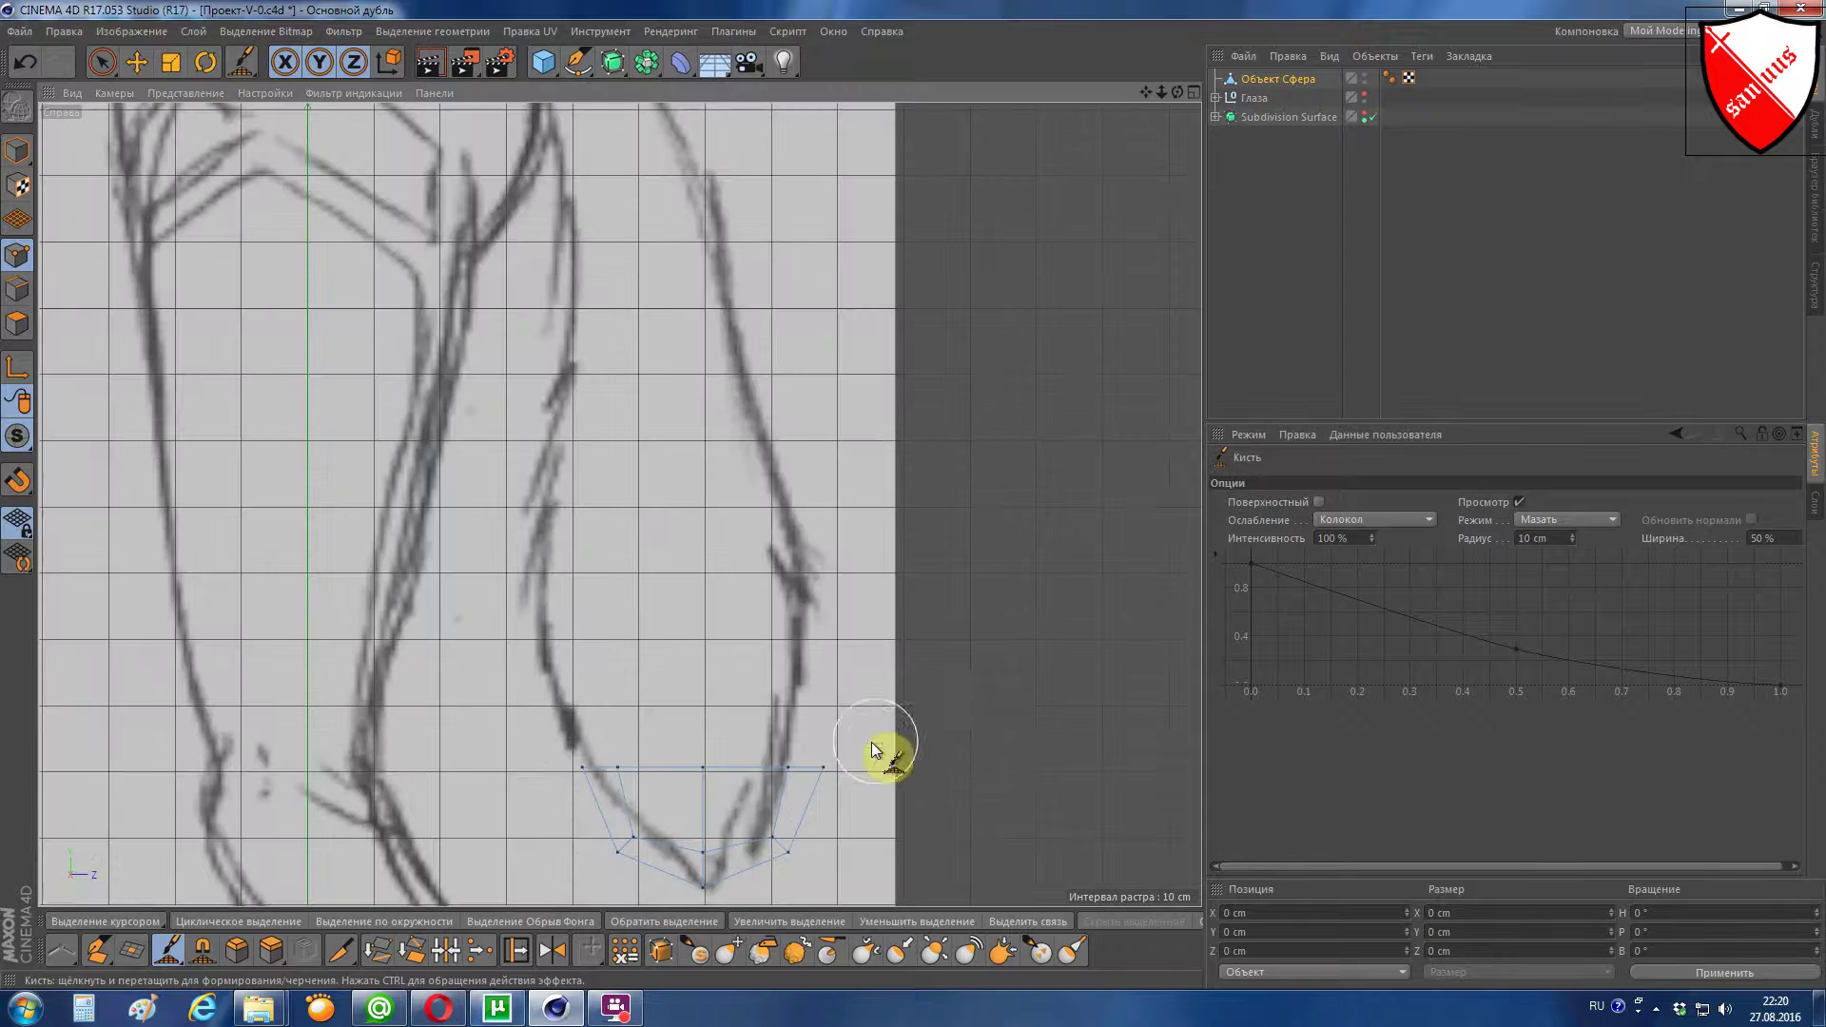
drag(874, 746, 812, 767)
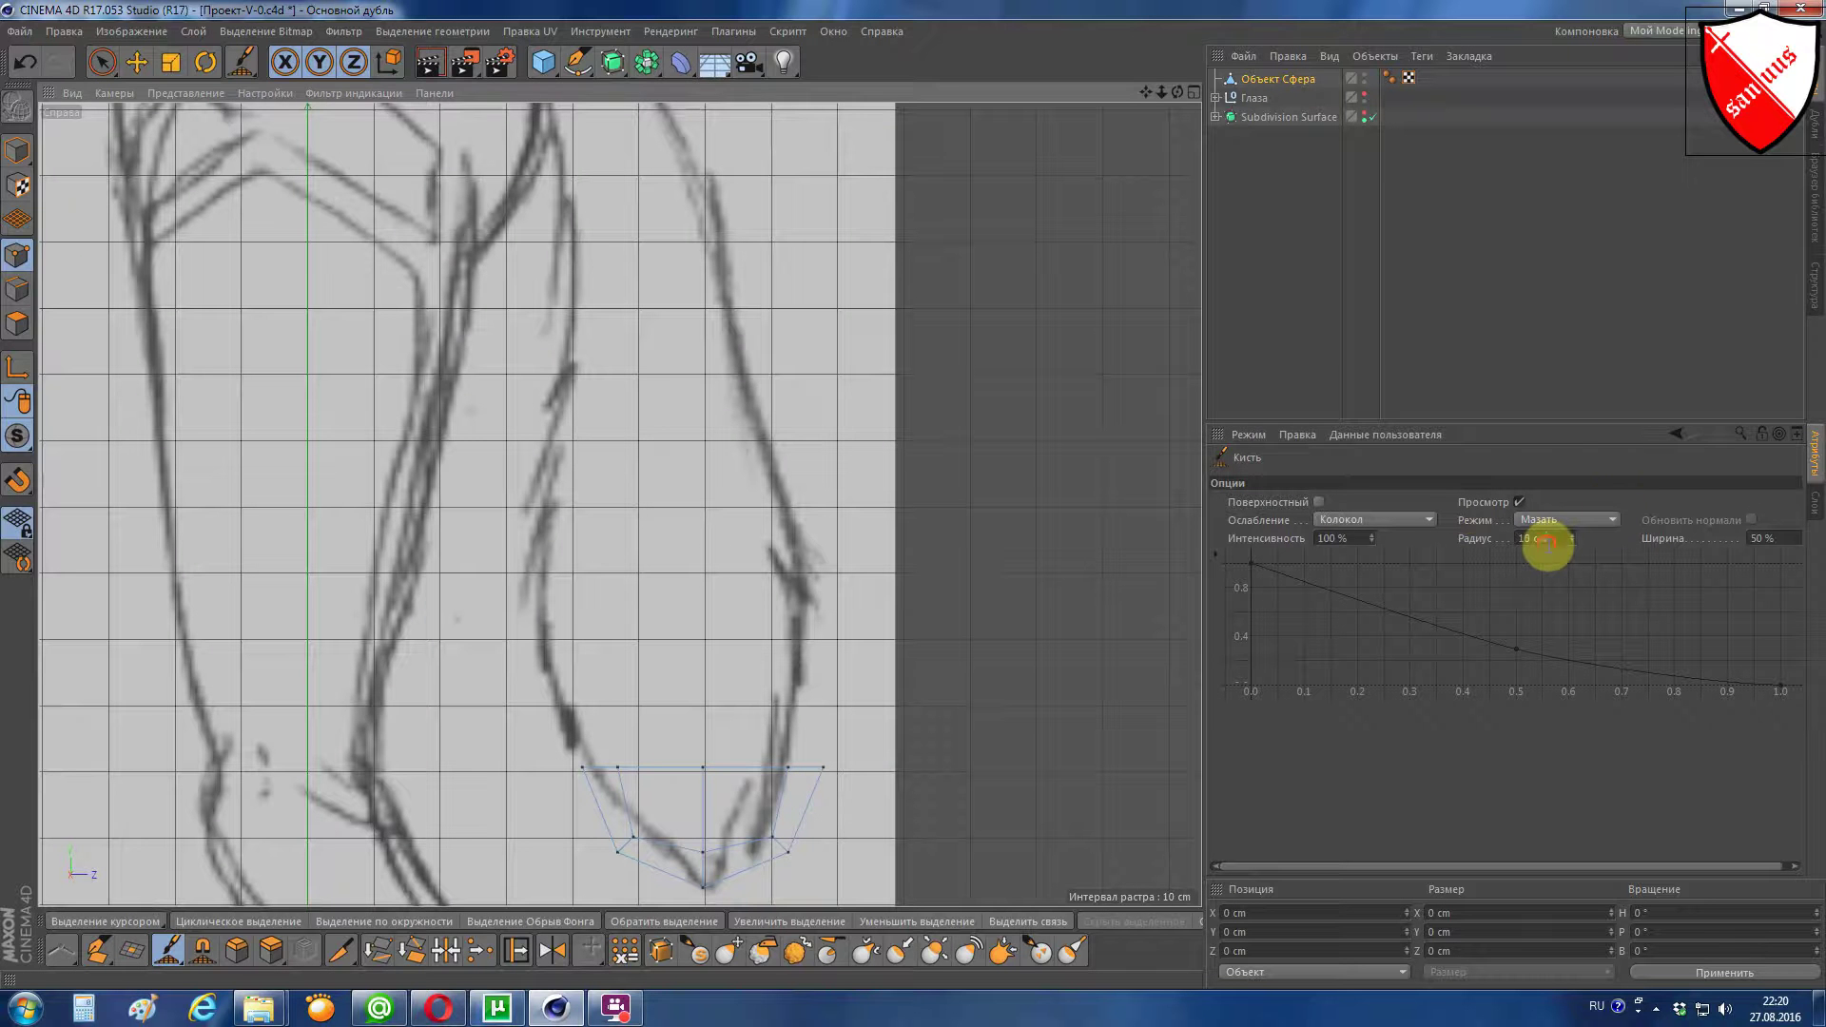
click(1548, 539)
text(15)
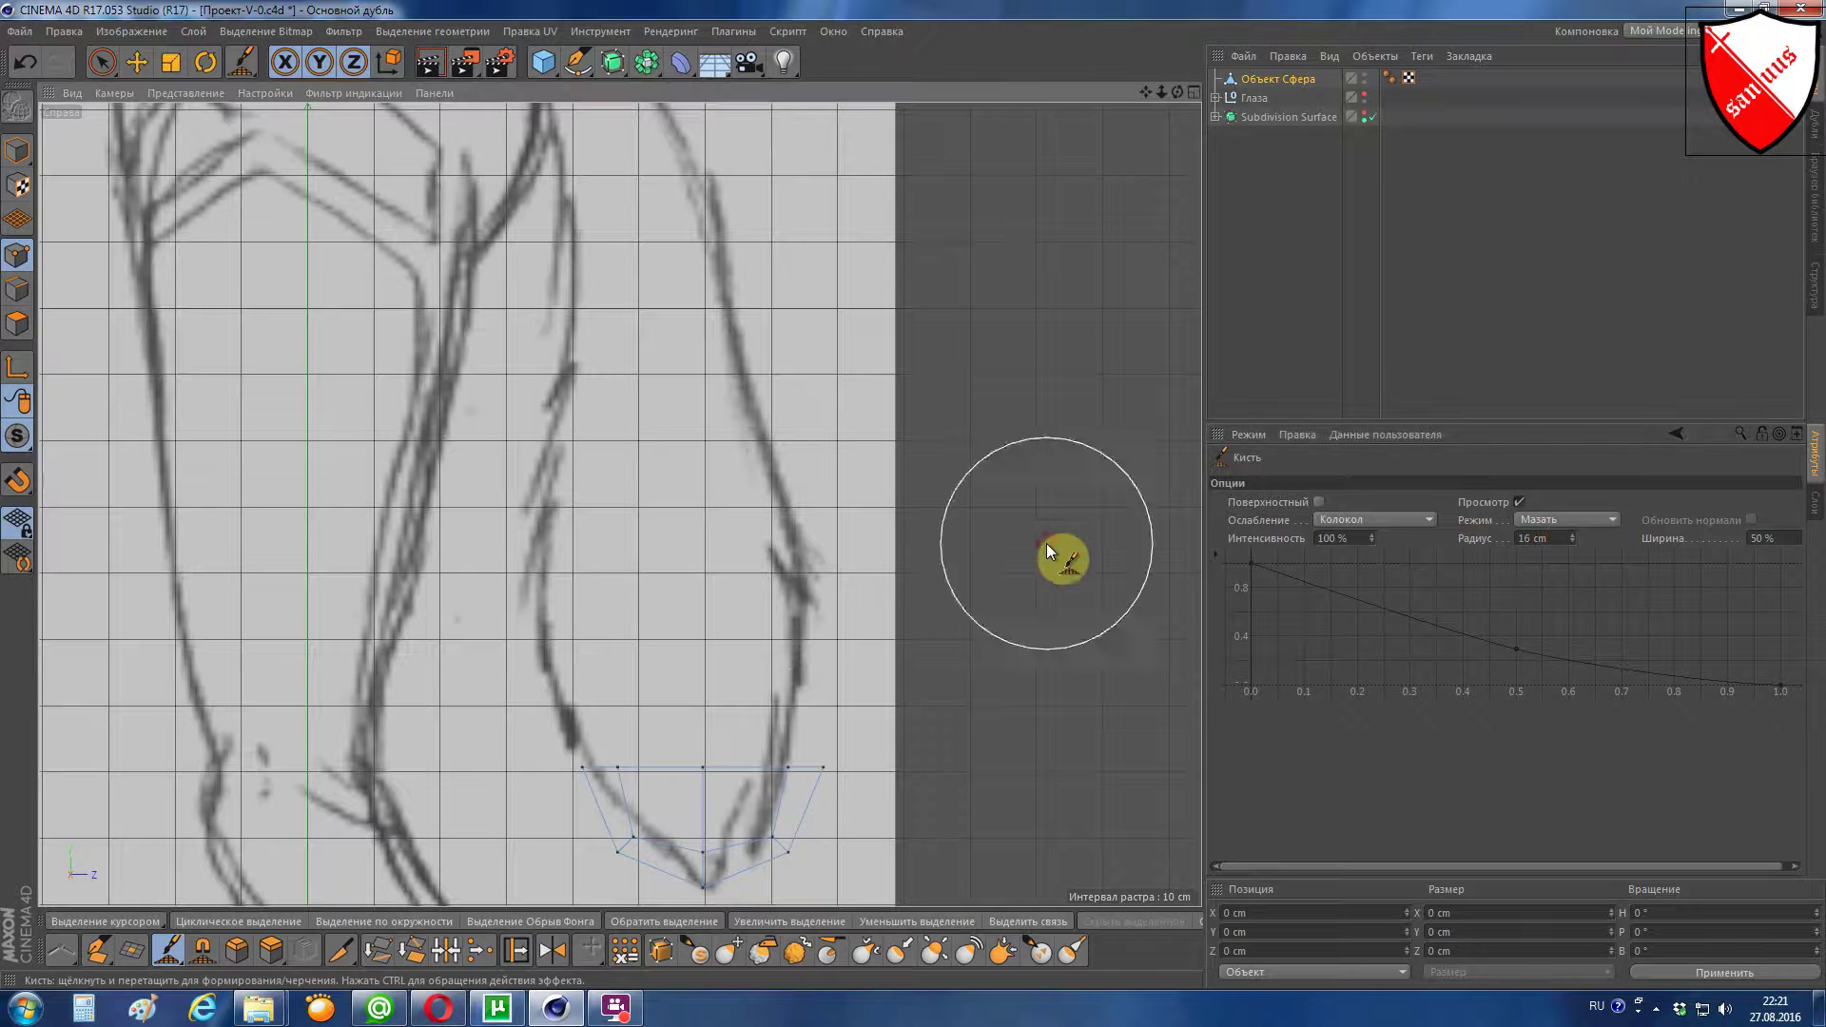
drag(814, 772, 789, 769)
drag(596, 778, 595, 761)
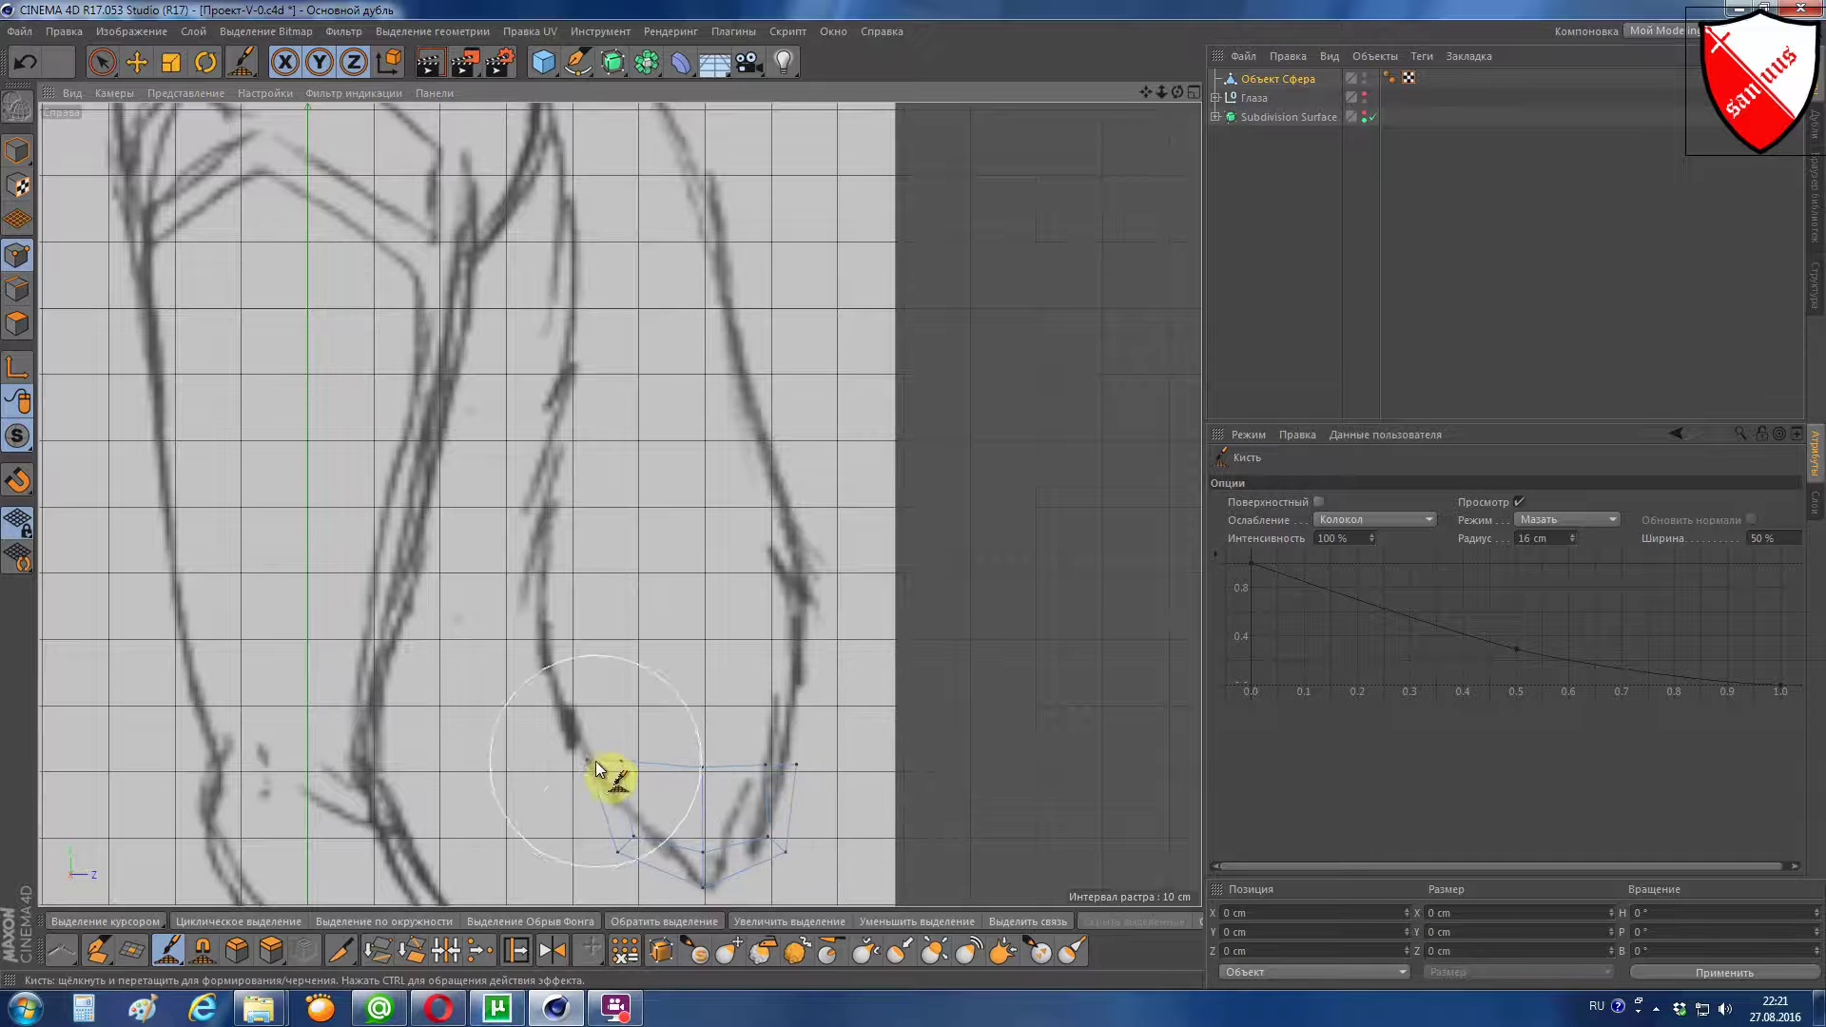
mouse_move(629, 848)
mouse_down()
mouse_move(722, 896)
mouse_move(707, 889)
mouse_up()
drag(807, 857, 775, 842)
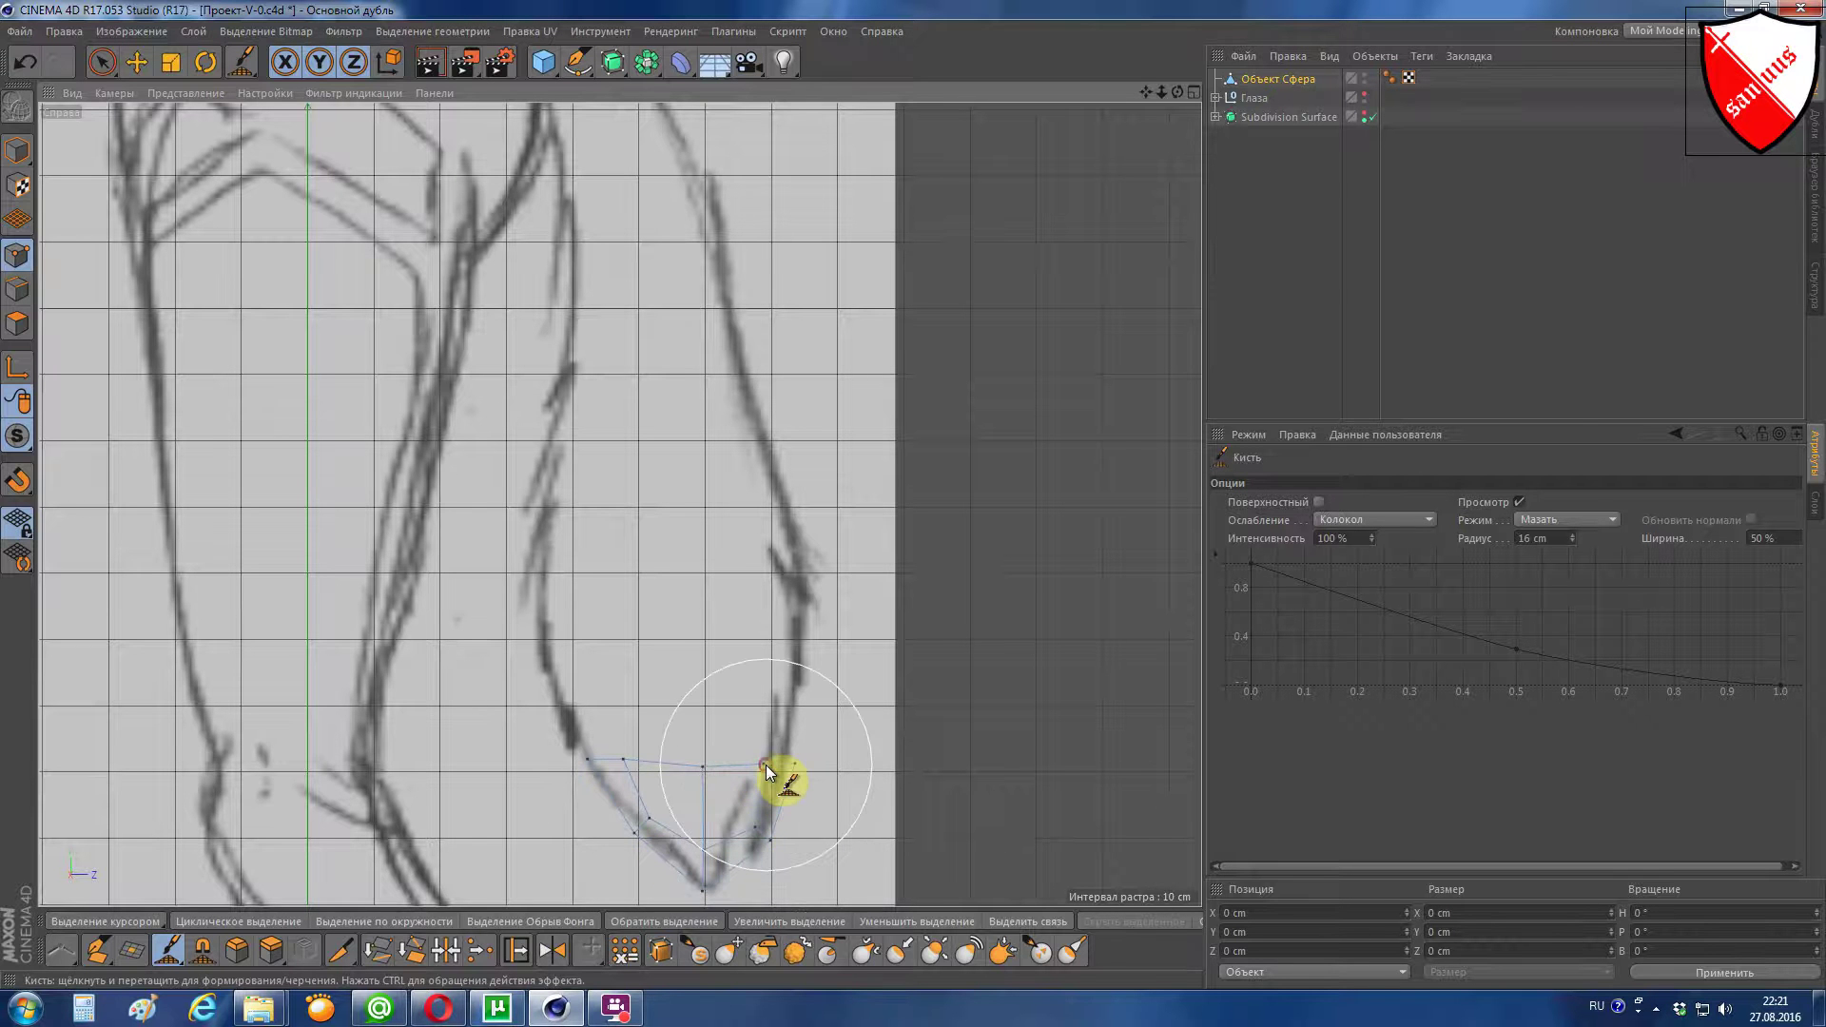
scroll(671, 582, down, 3)
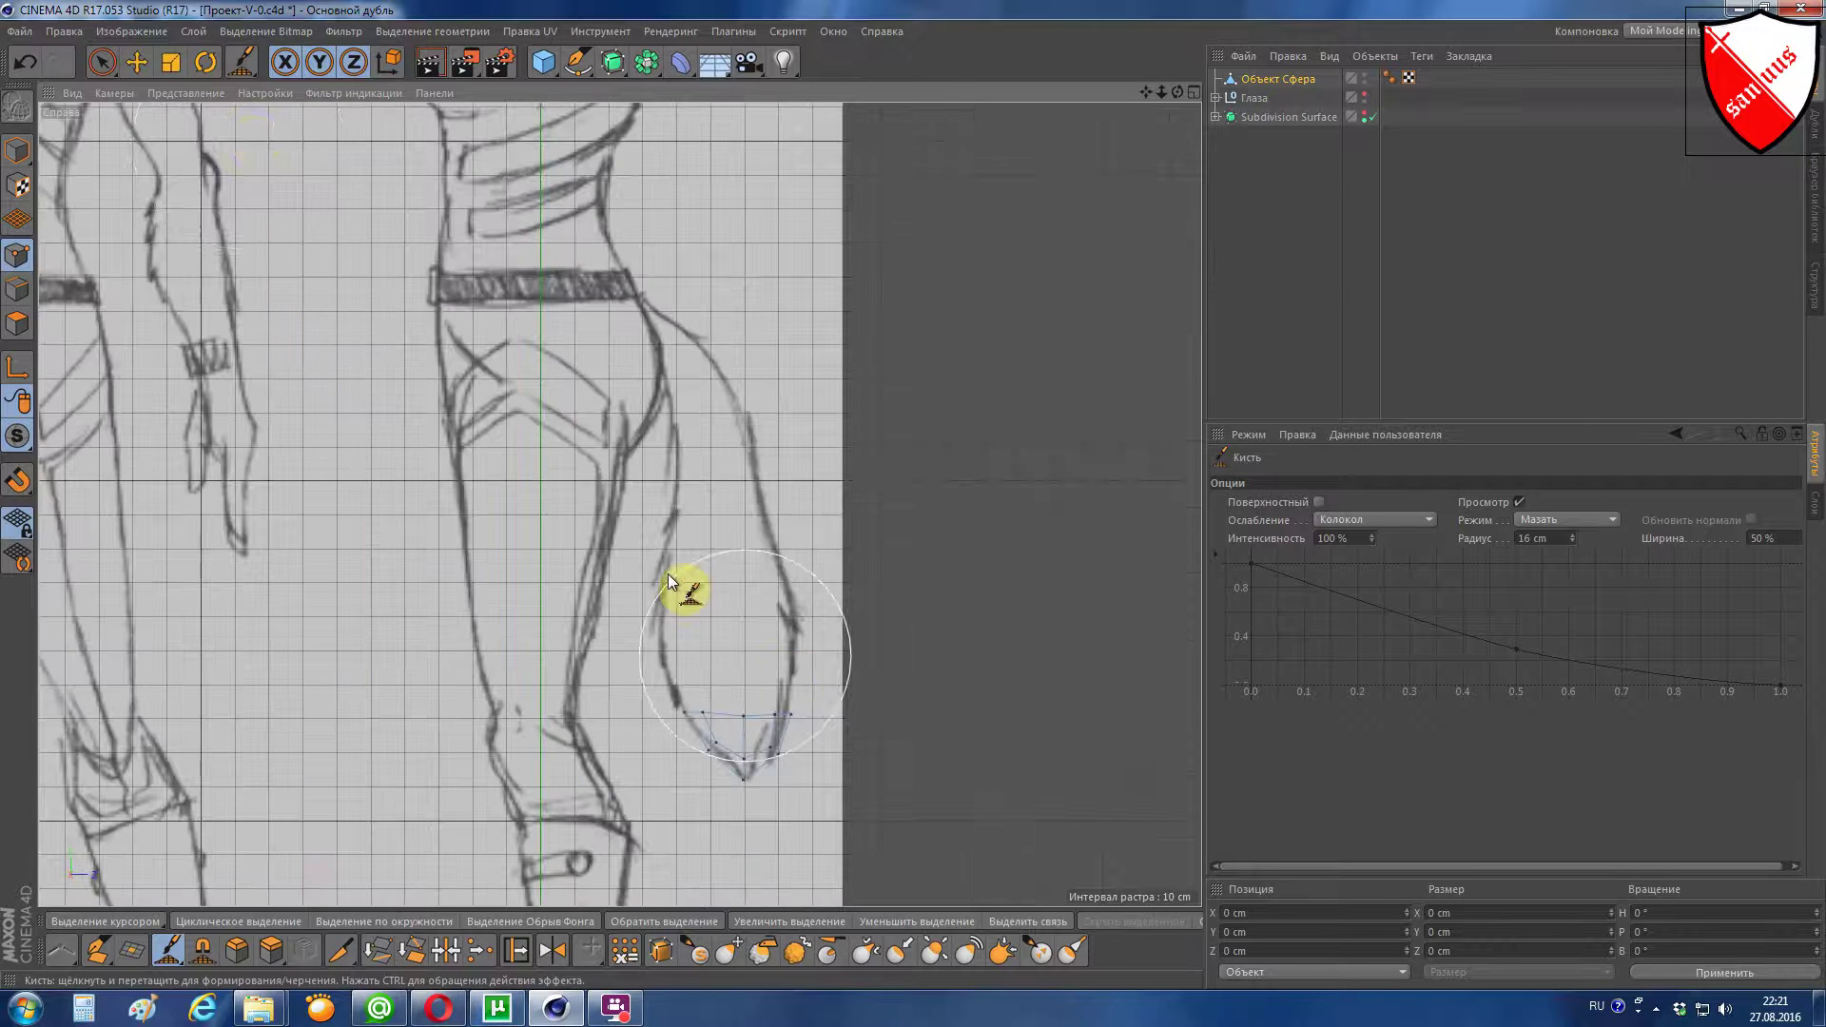
Step: Select the edge loop at the tail's open end and move it up about 28.7 cm
click(135, 61)
click(19, 293)
scroll(709, 528, up, 2)
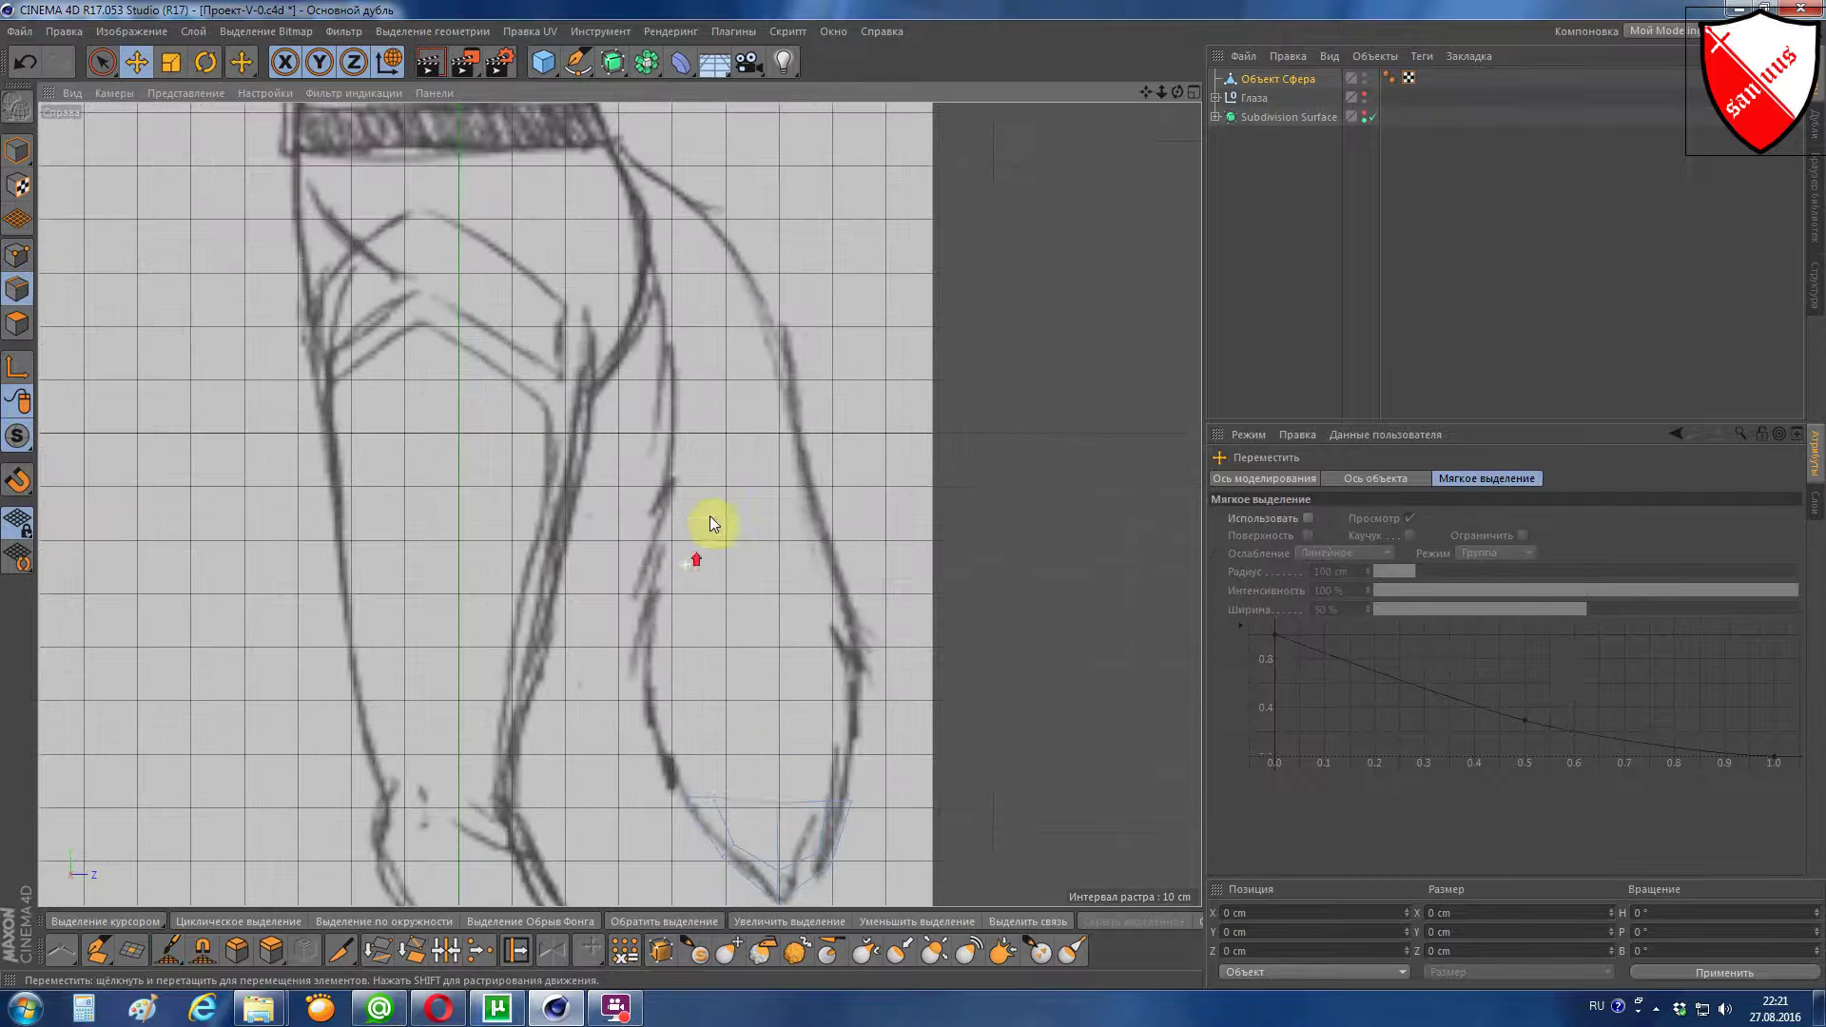
click(761, 803)
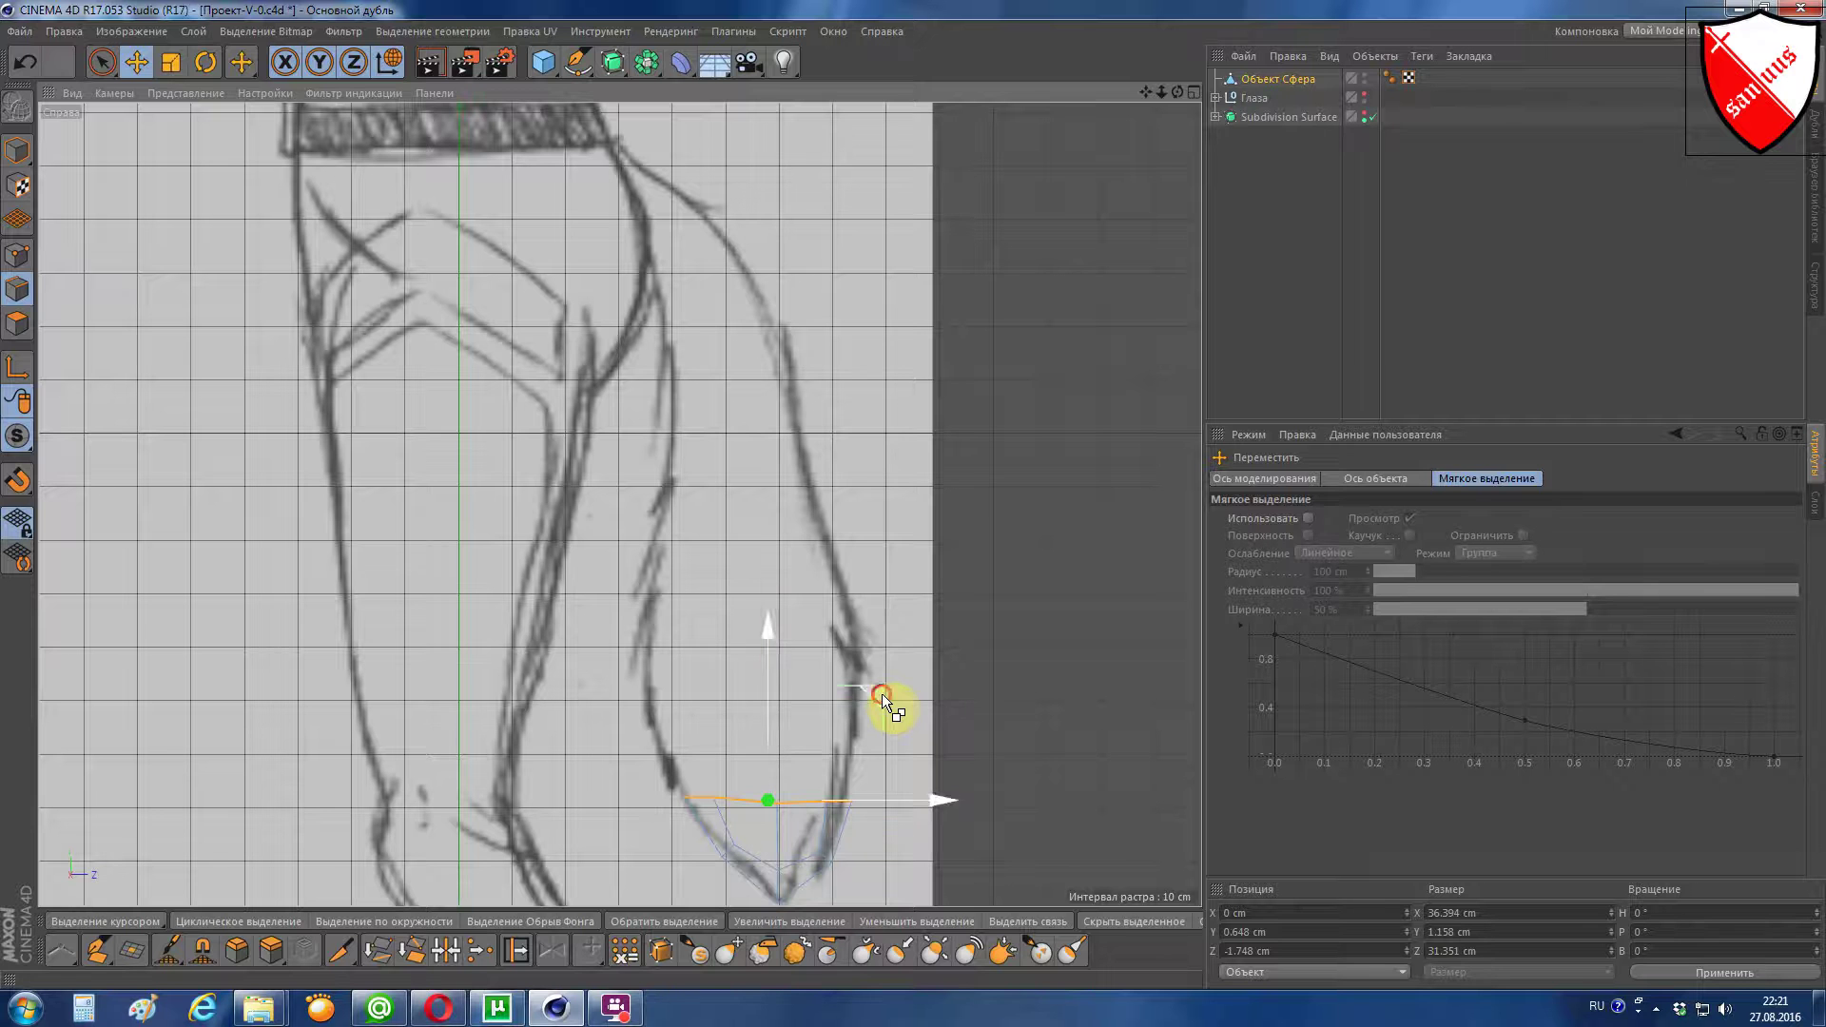
mouse_move(882, 694)
mouse_down()
mouse_move(864, 158)
mouse_move(860, 256)
mouse_move(837, 266)
mouse_up()
Step: Flatten the rim to 0 cm height and scale it uniformly to about 82%
scroll(820, 312, up, 1)
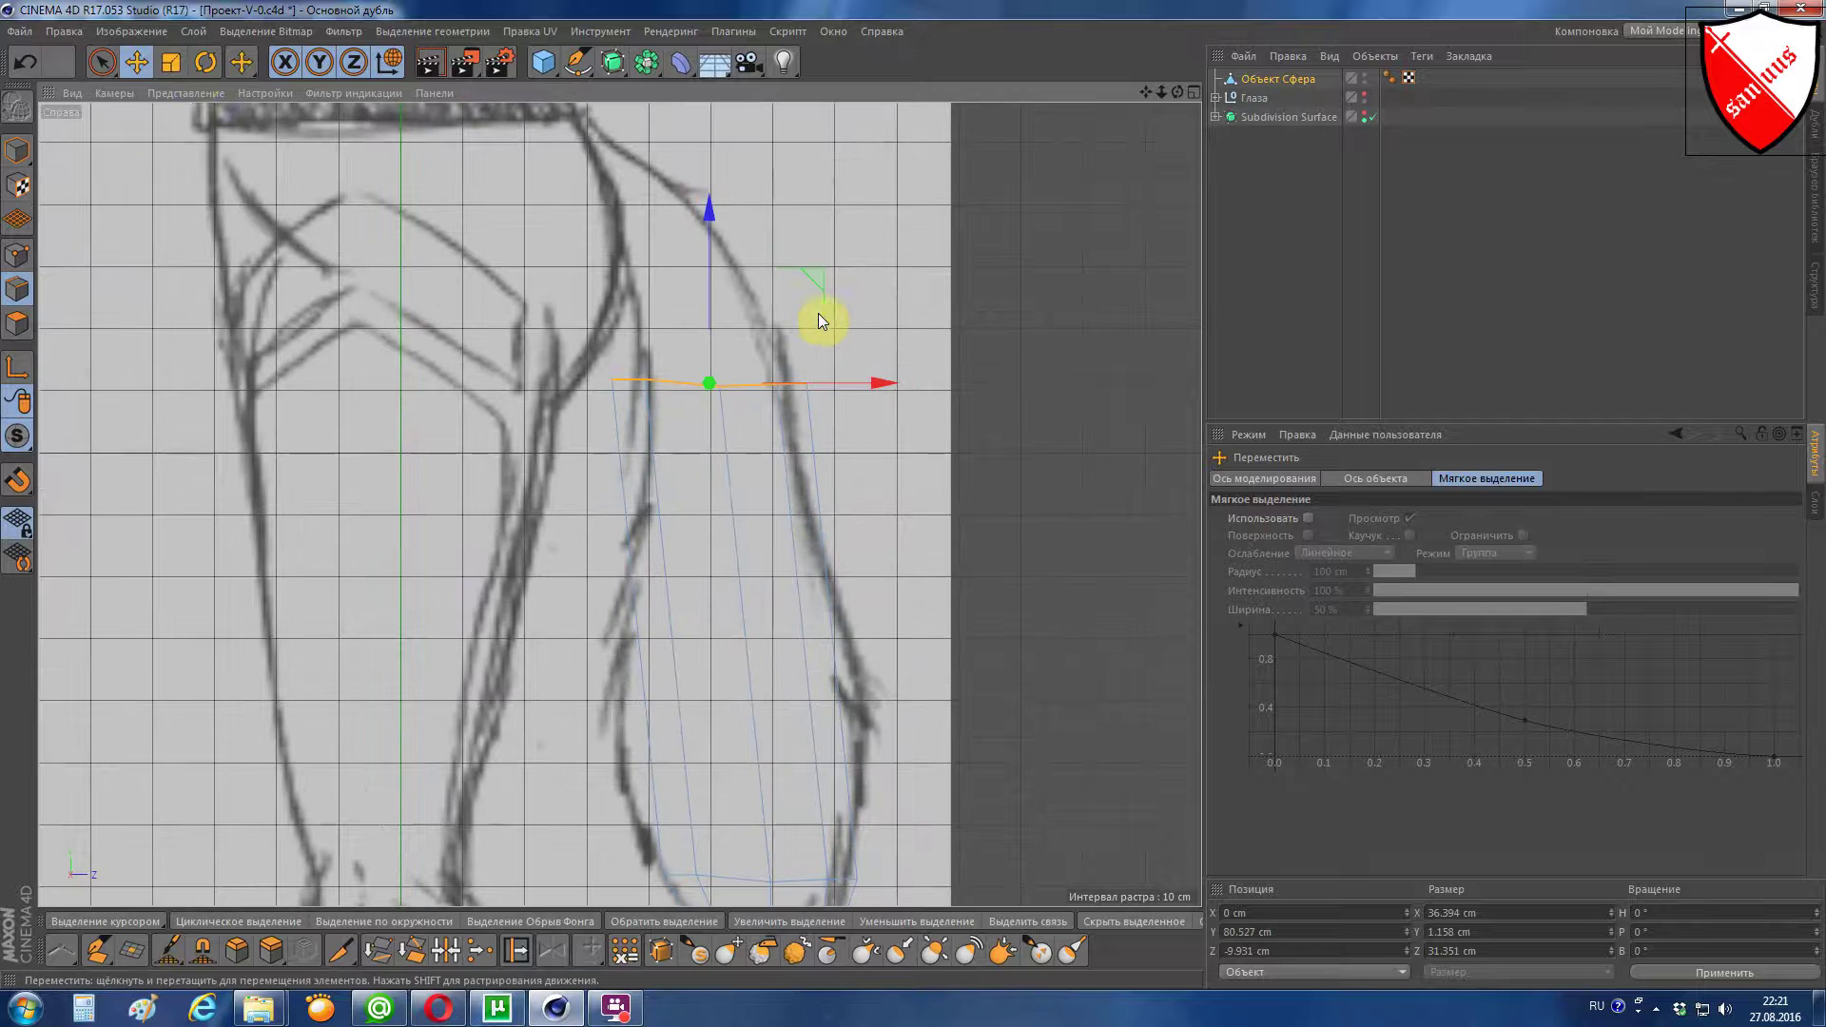
click(173, 66)
drag(712, 209, 701, 380)
double_click(1451, 932)
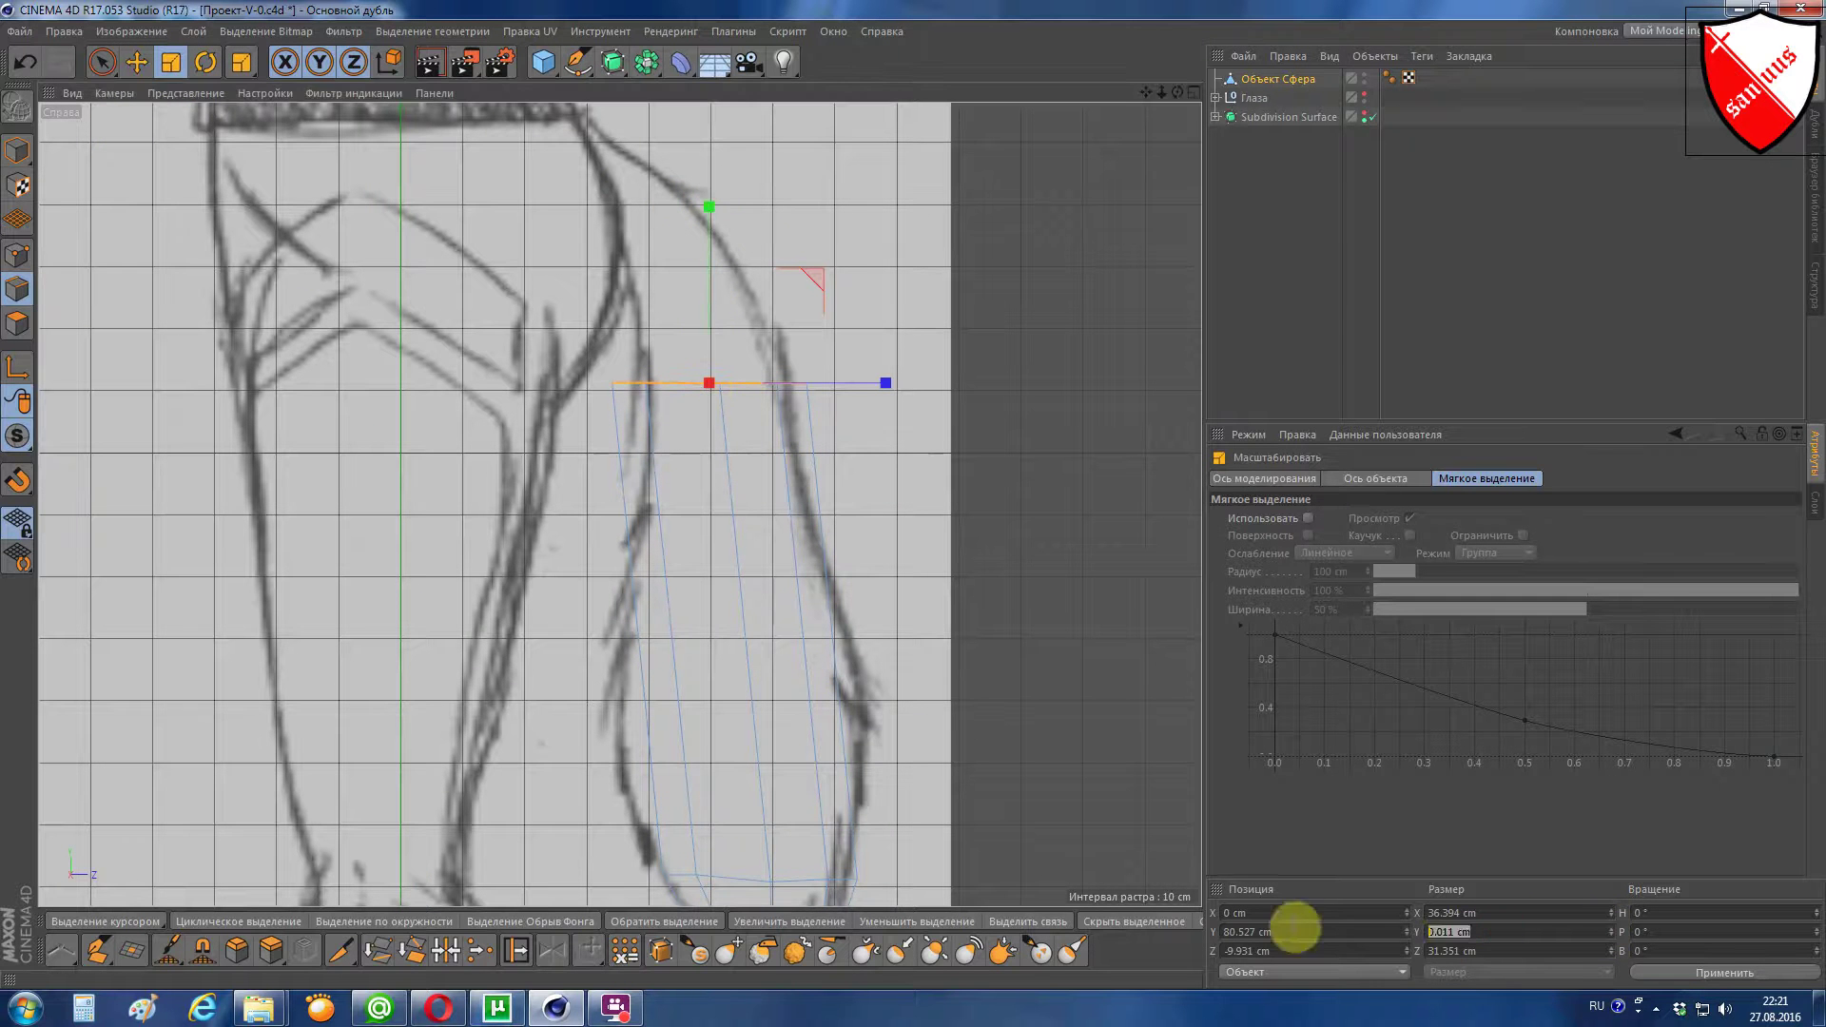
text(0)
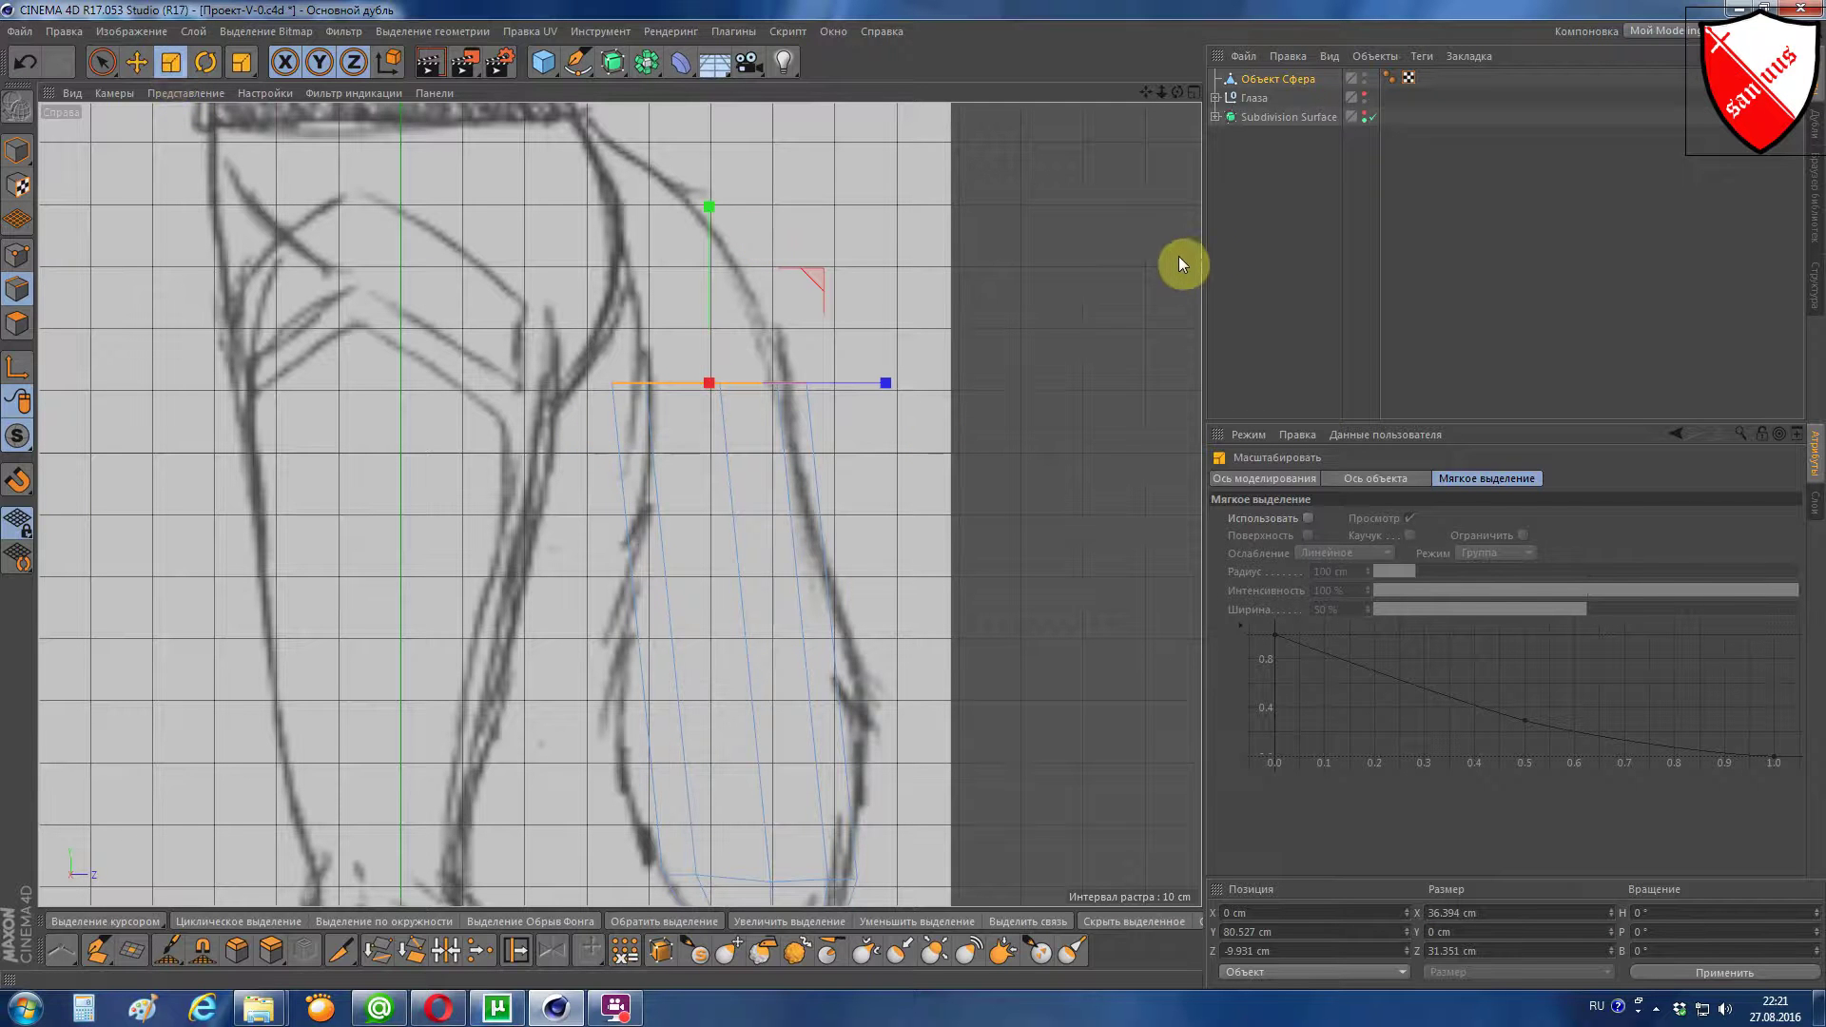
drag(1123, 255, 795, 289)
Step: In Perspective, shrink the open rim to about 20.0 × 19.3 cm, then return to the Right view
key(F1)
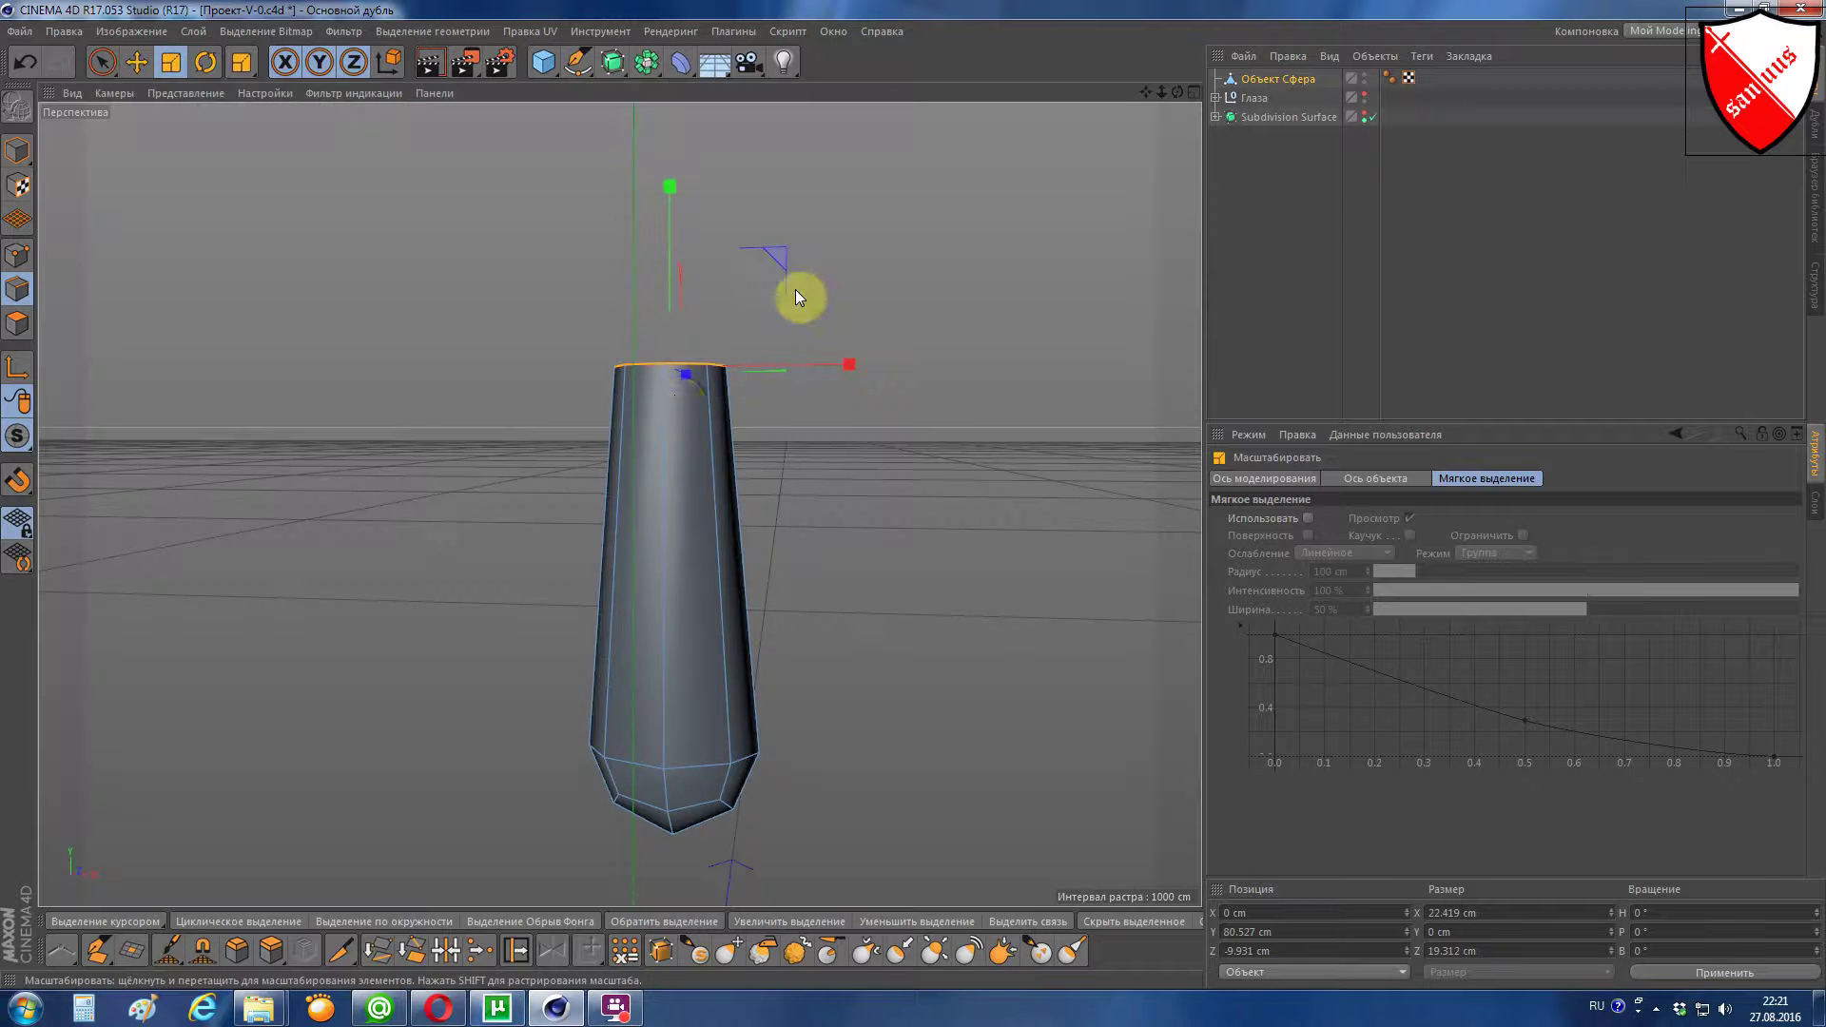
scroll(666, 522, up, 2)
scroll(666, 522, up, 1)
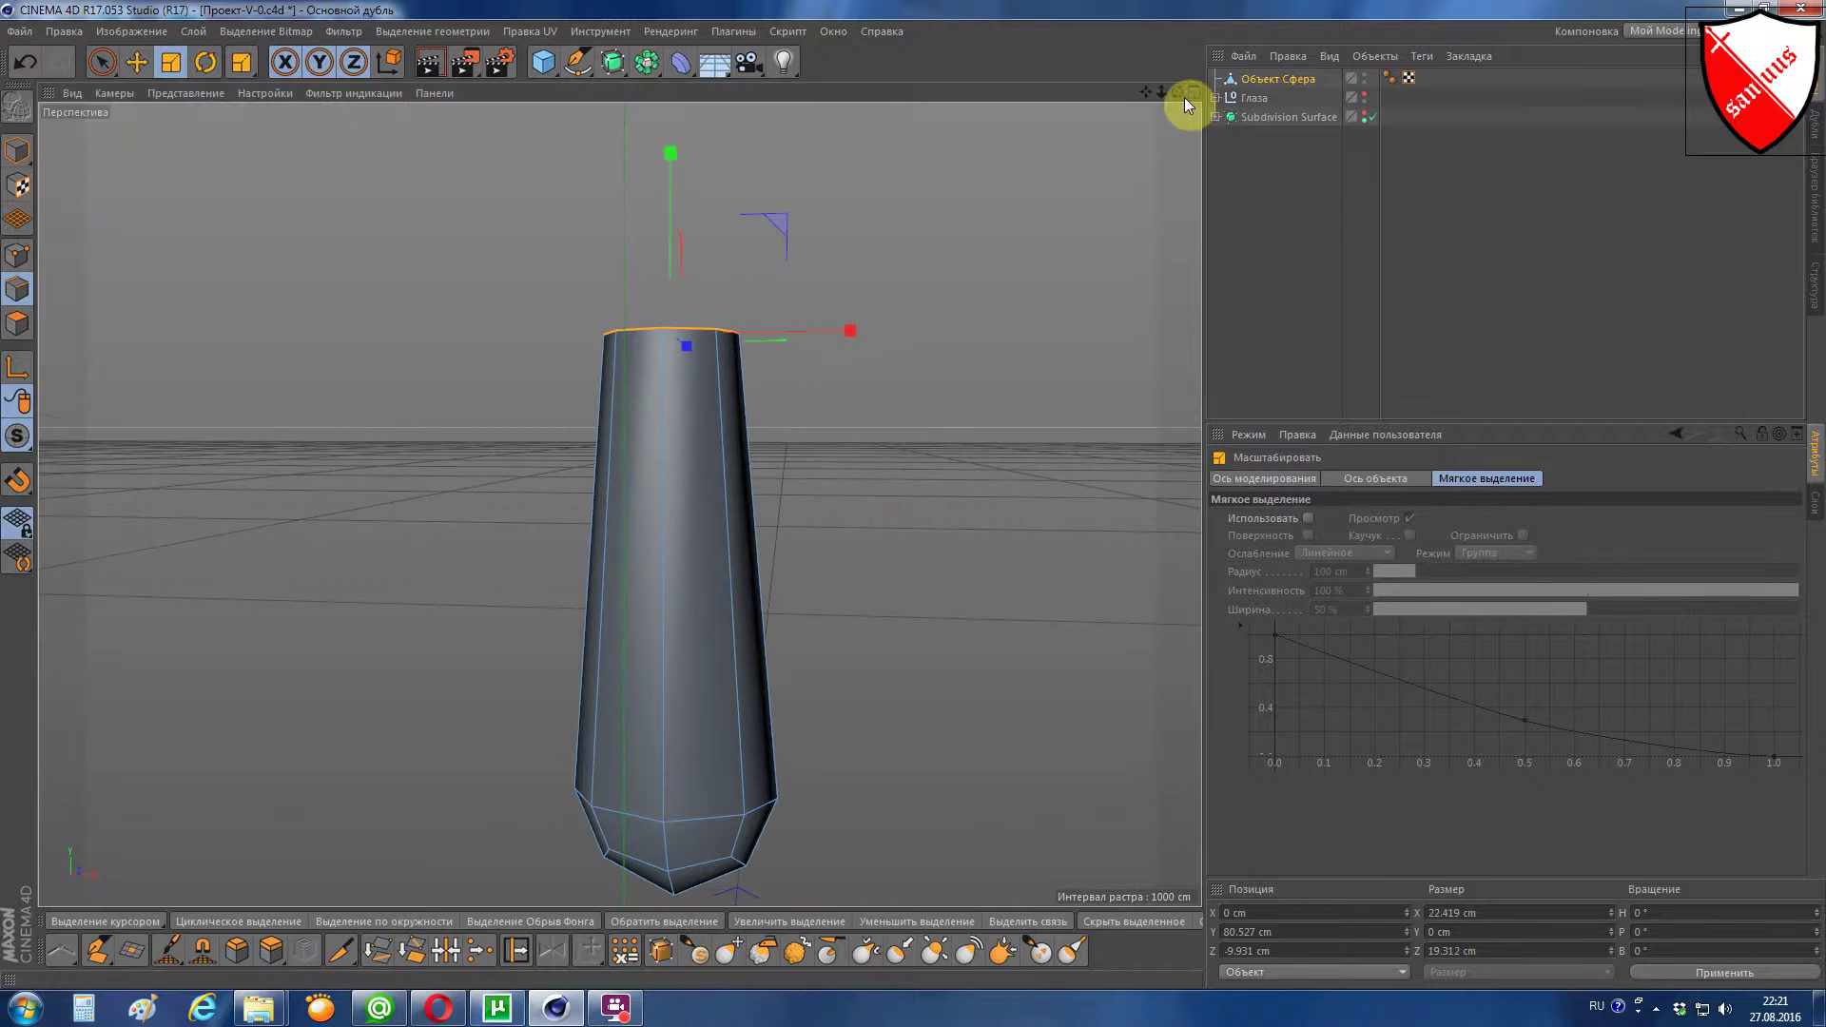
drag(1180, 97, 1179, 97)
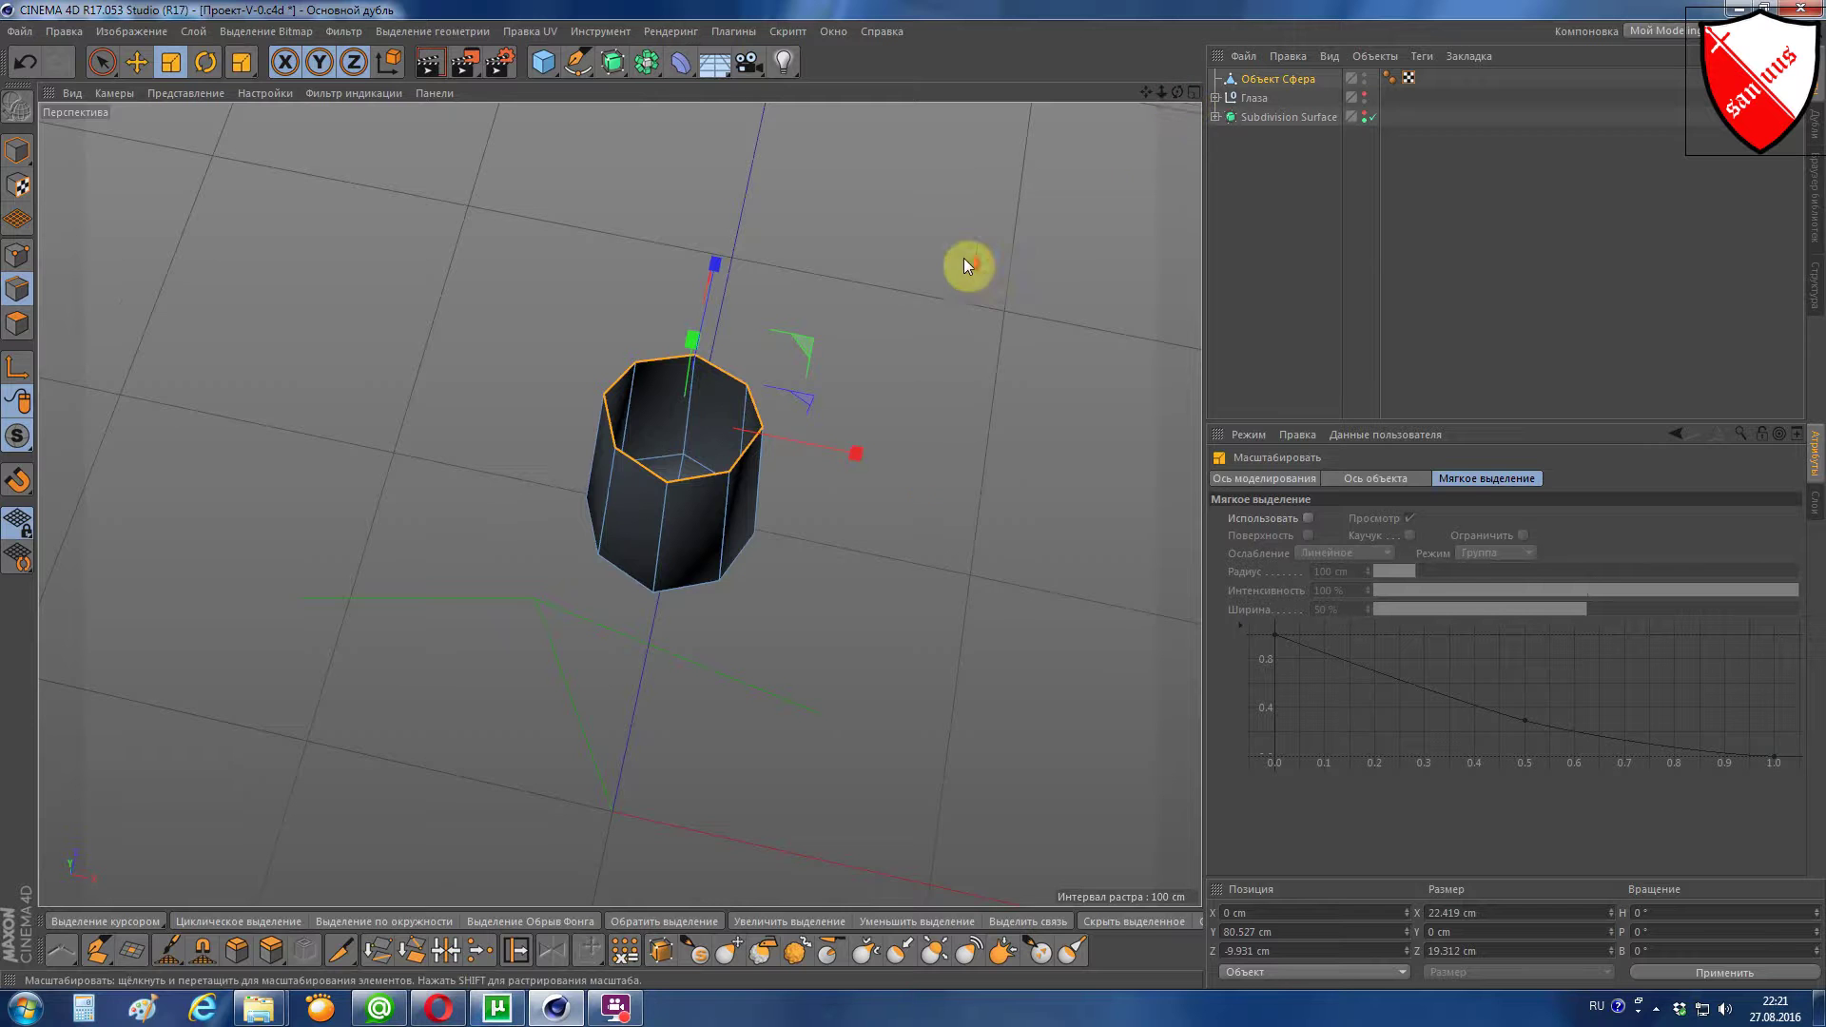
drag(834, 476, 815, 478)
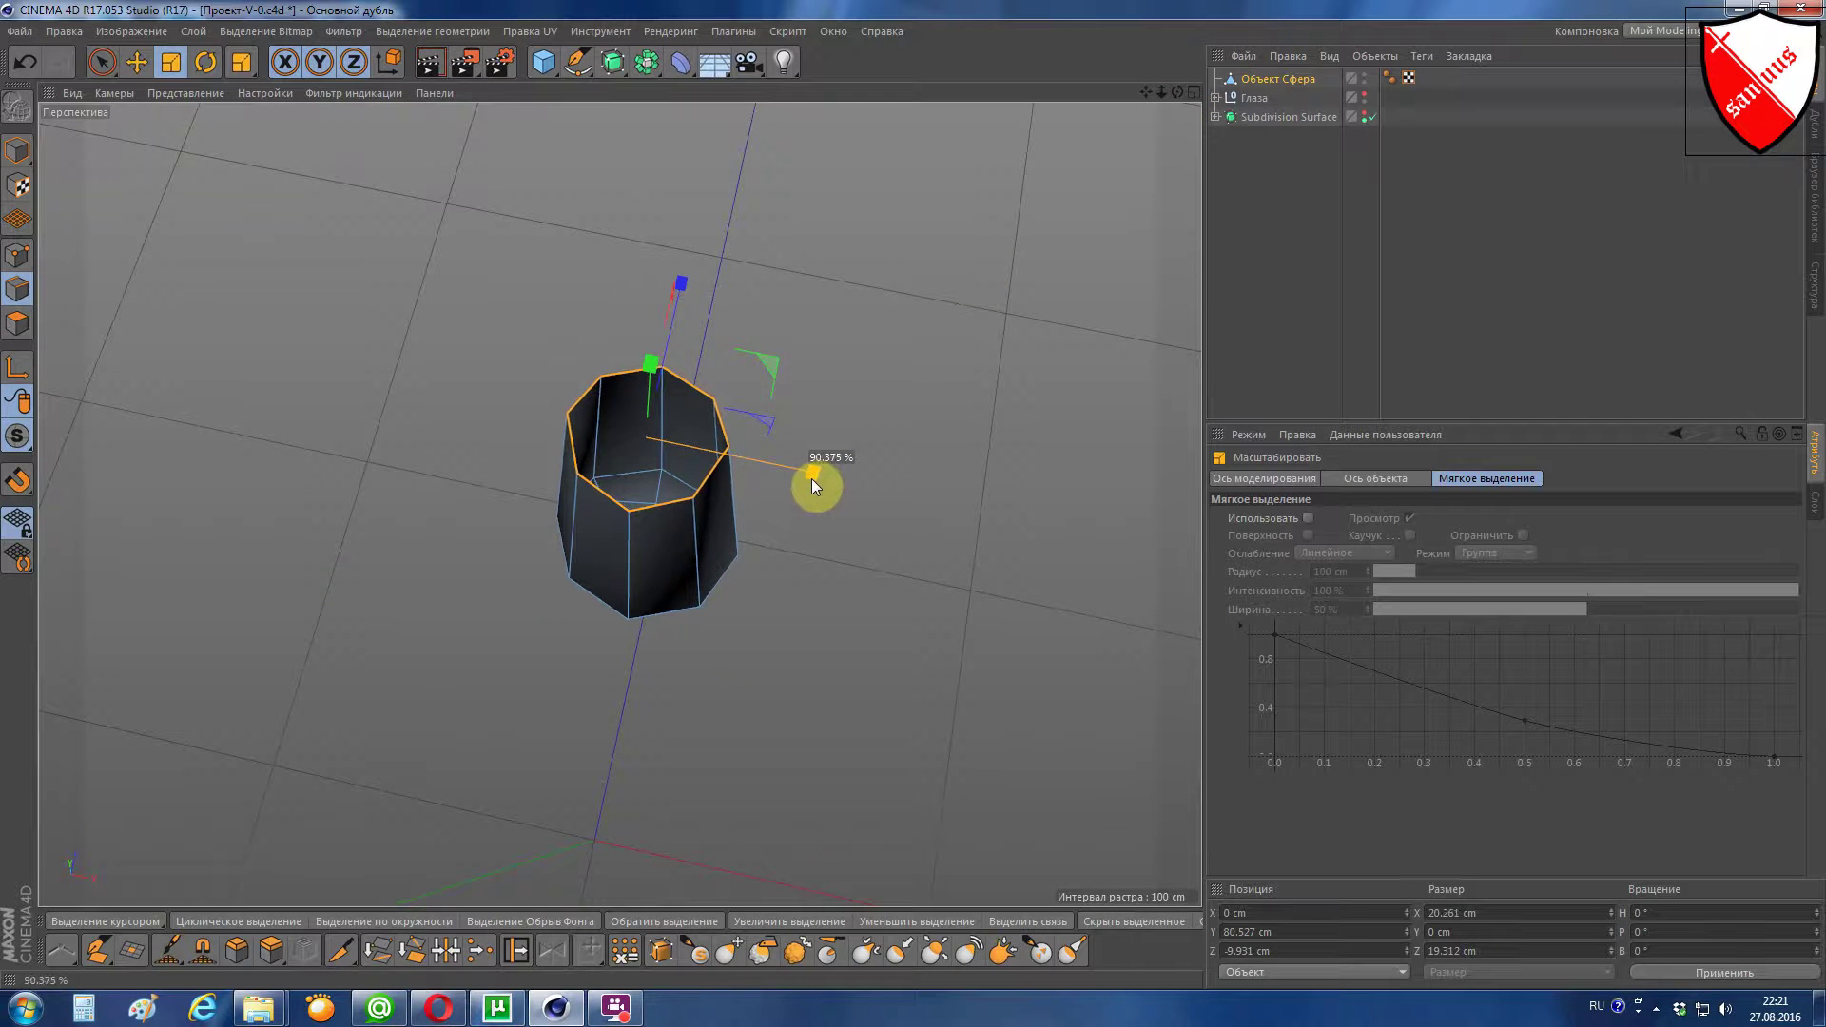
drag(814, 478, 812, 478)
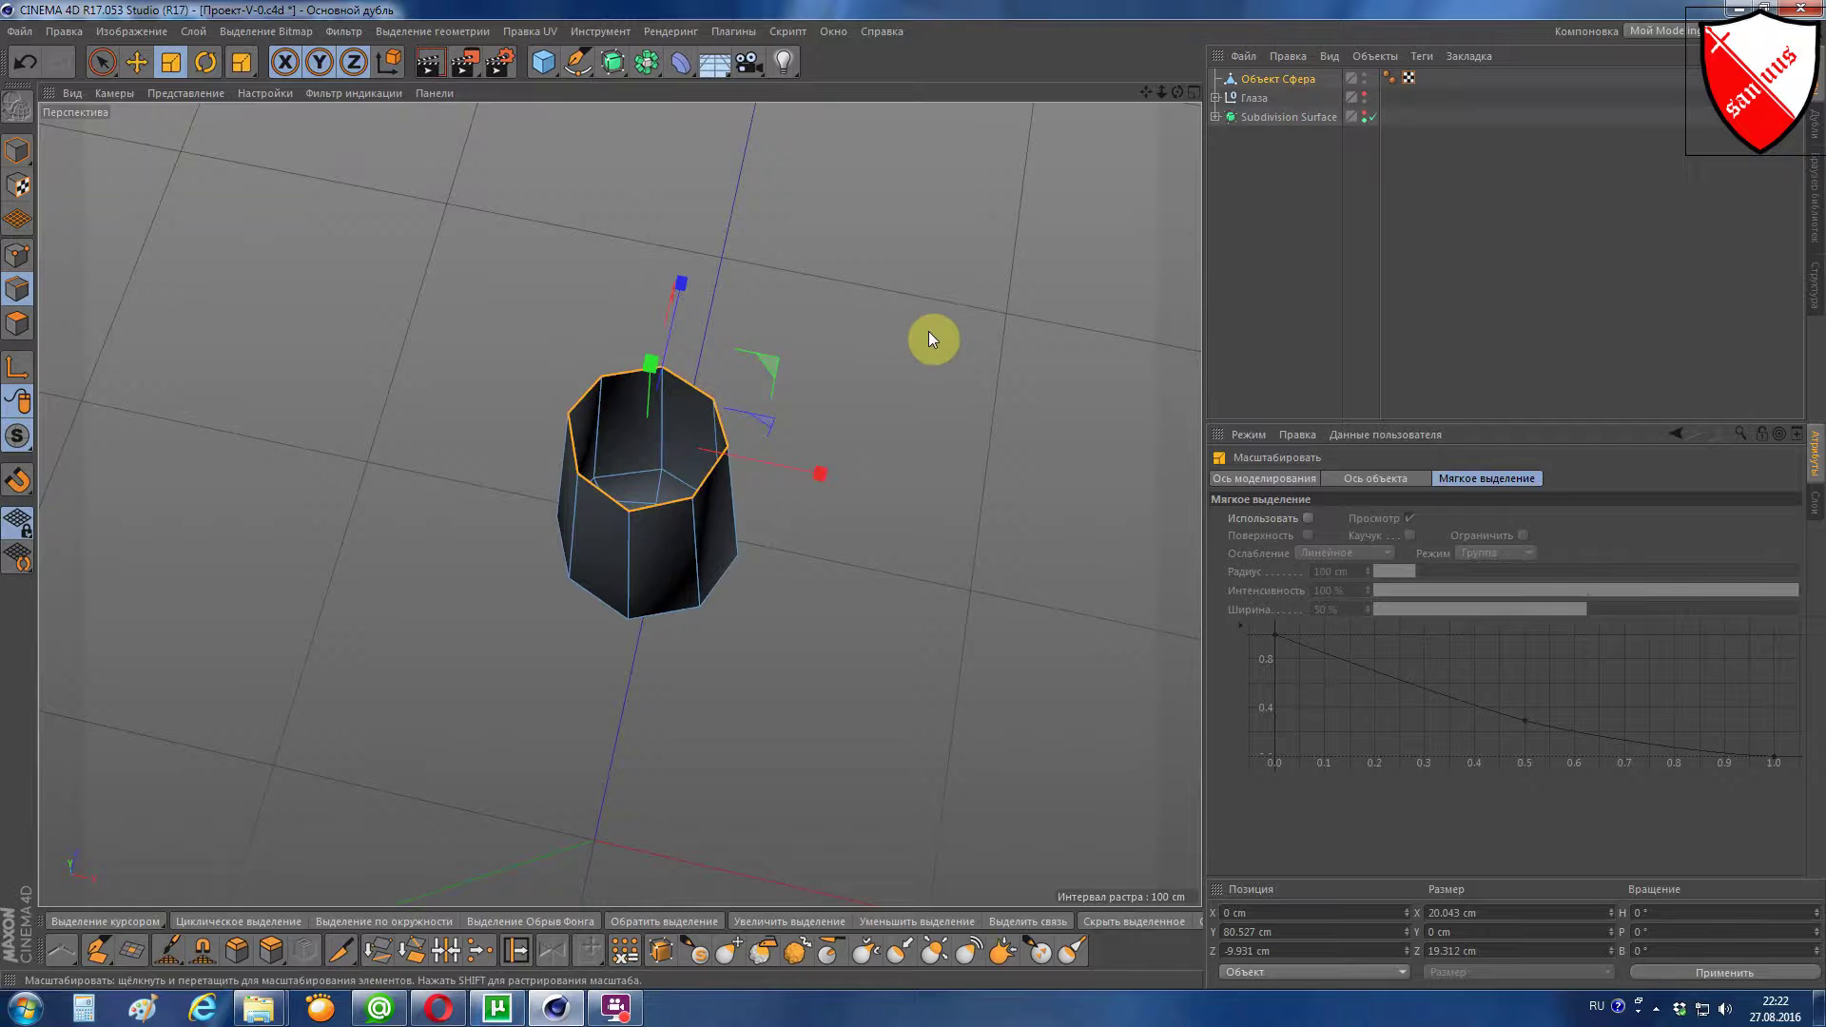
key(F4)
key(F3)
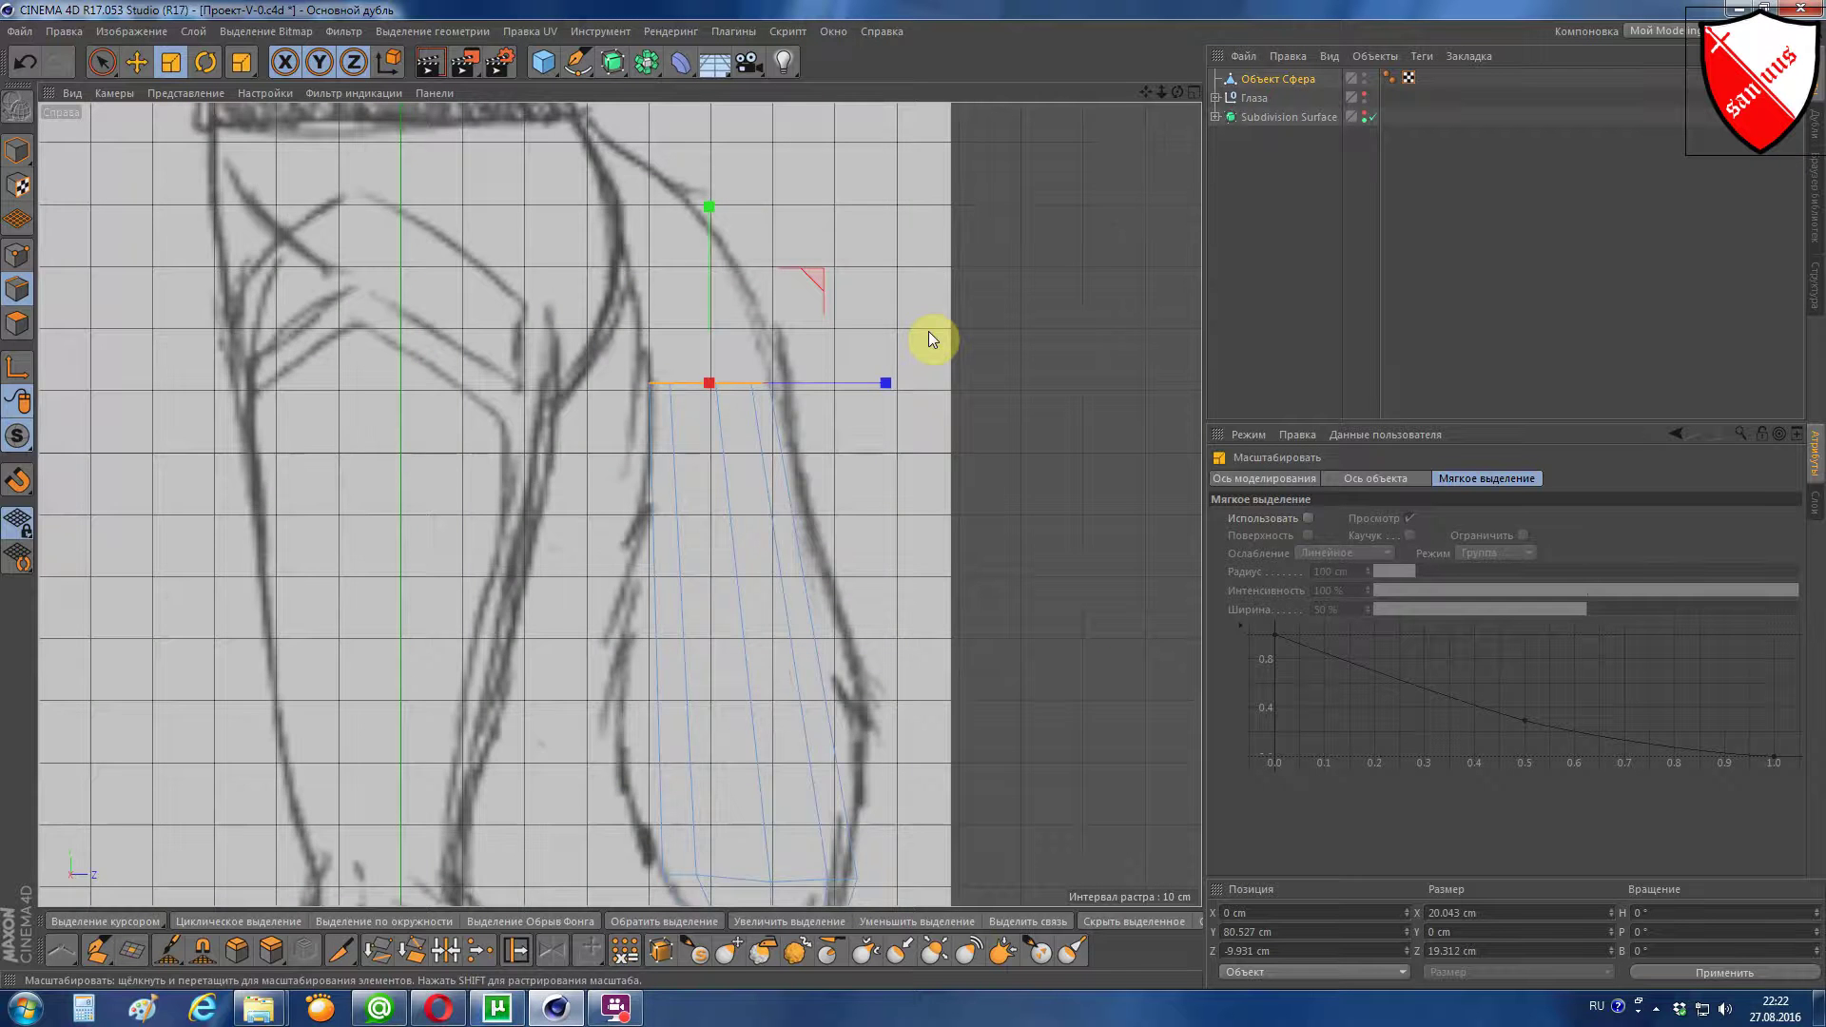
Step: Raise the rim up and toward the back, then tilt it about 11.5 degrees
scroll(930, 333, down, 1)
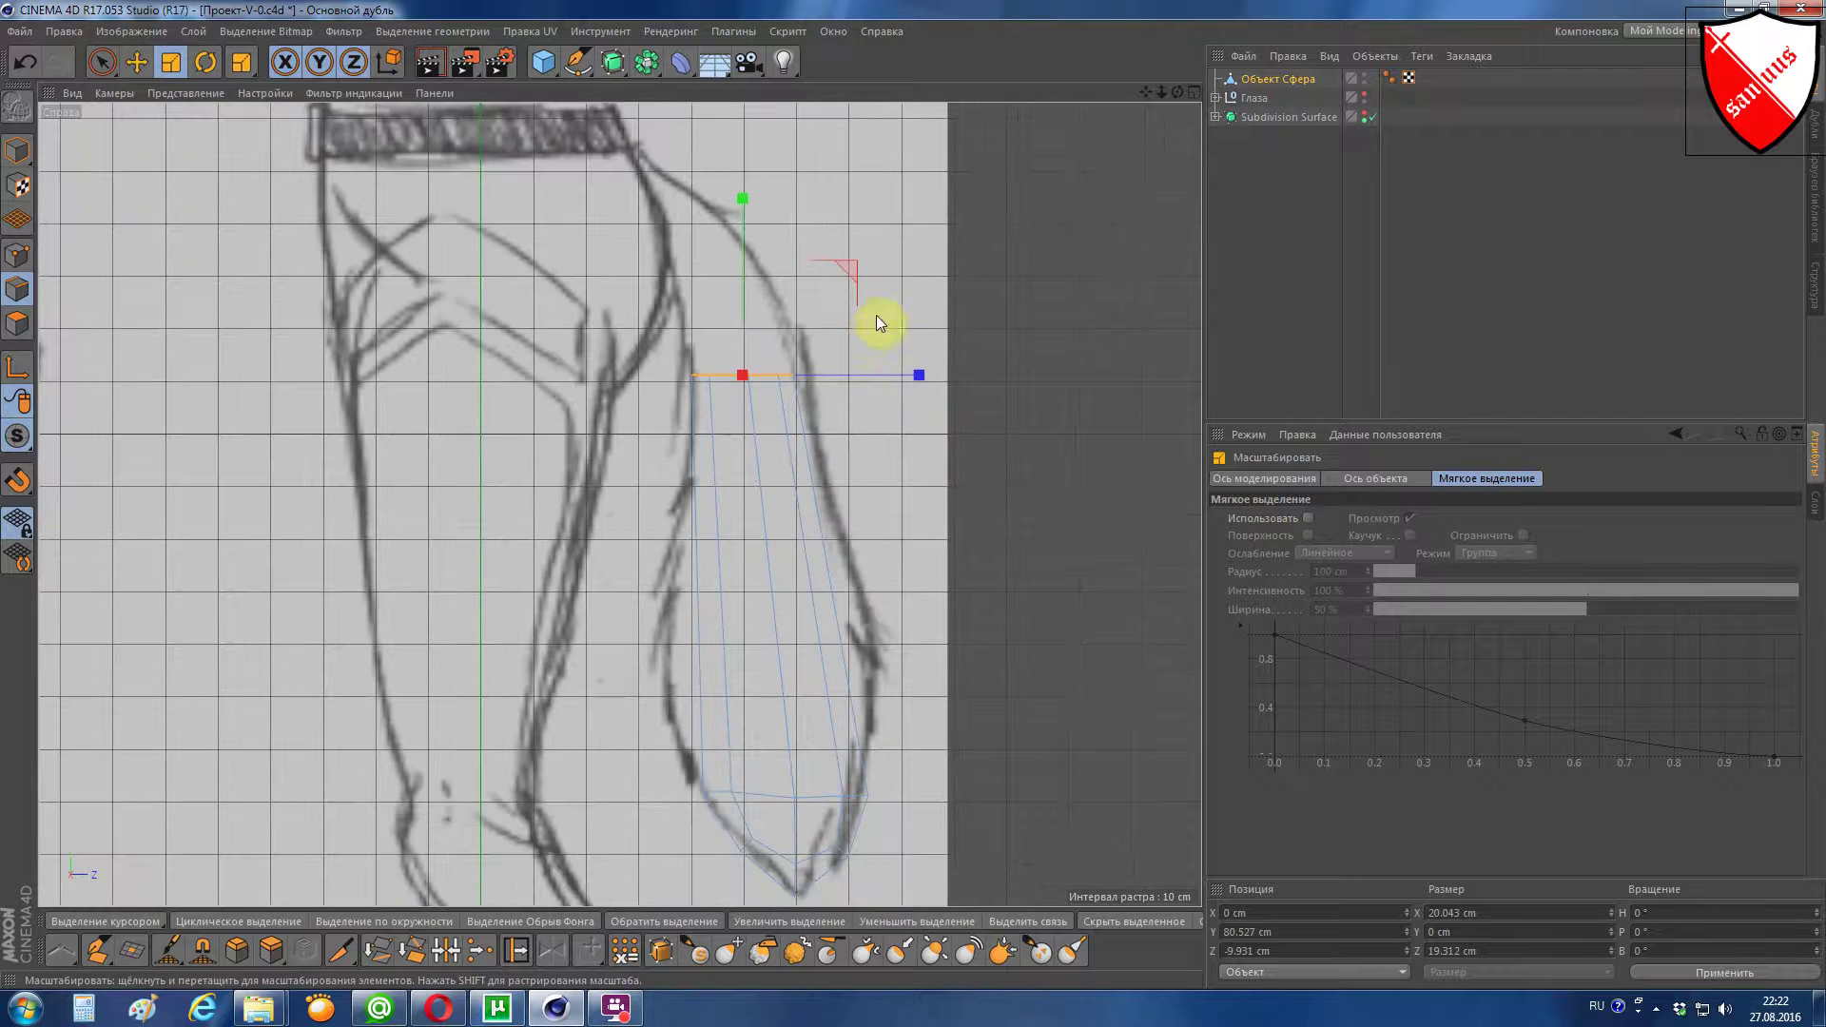
click(137, 62)
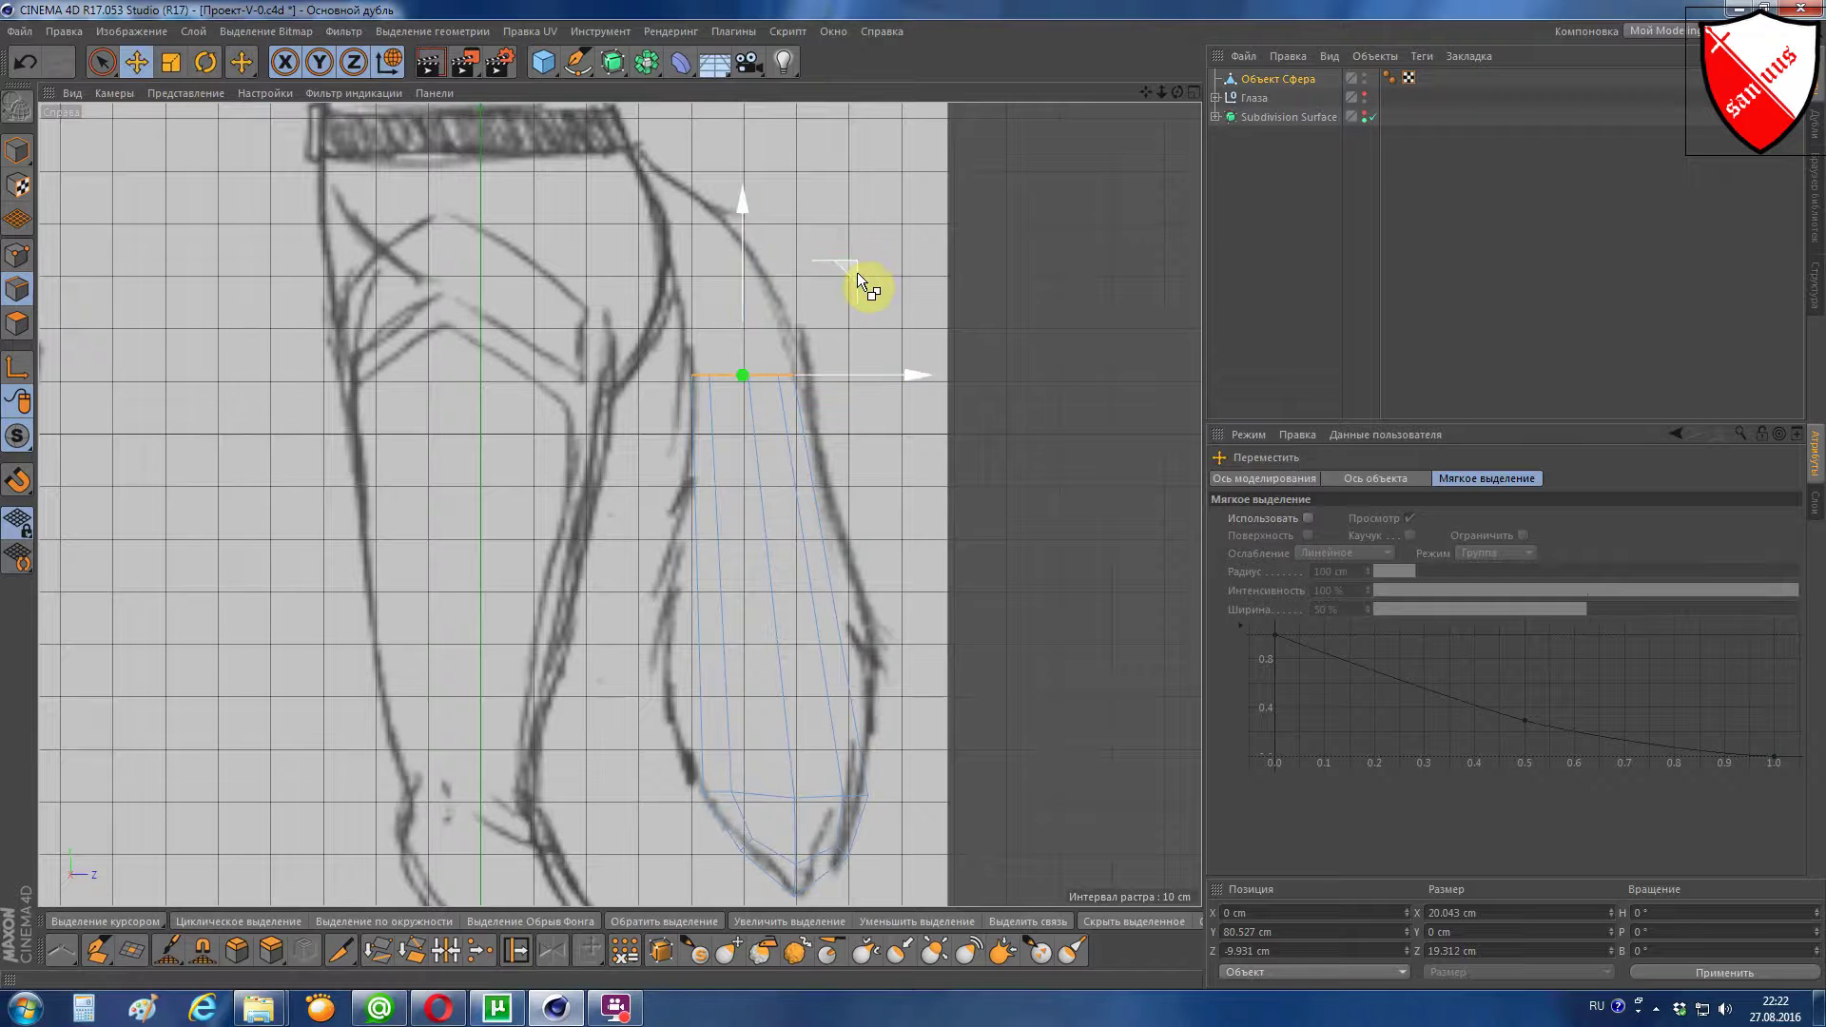
drag(858, 272, 858, 264)
drag(861, 245, 853, 217)
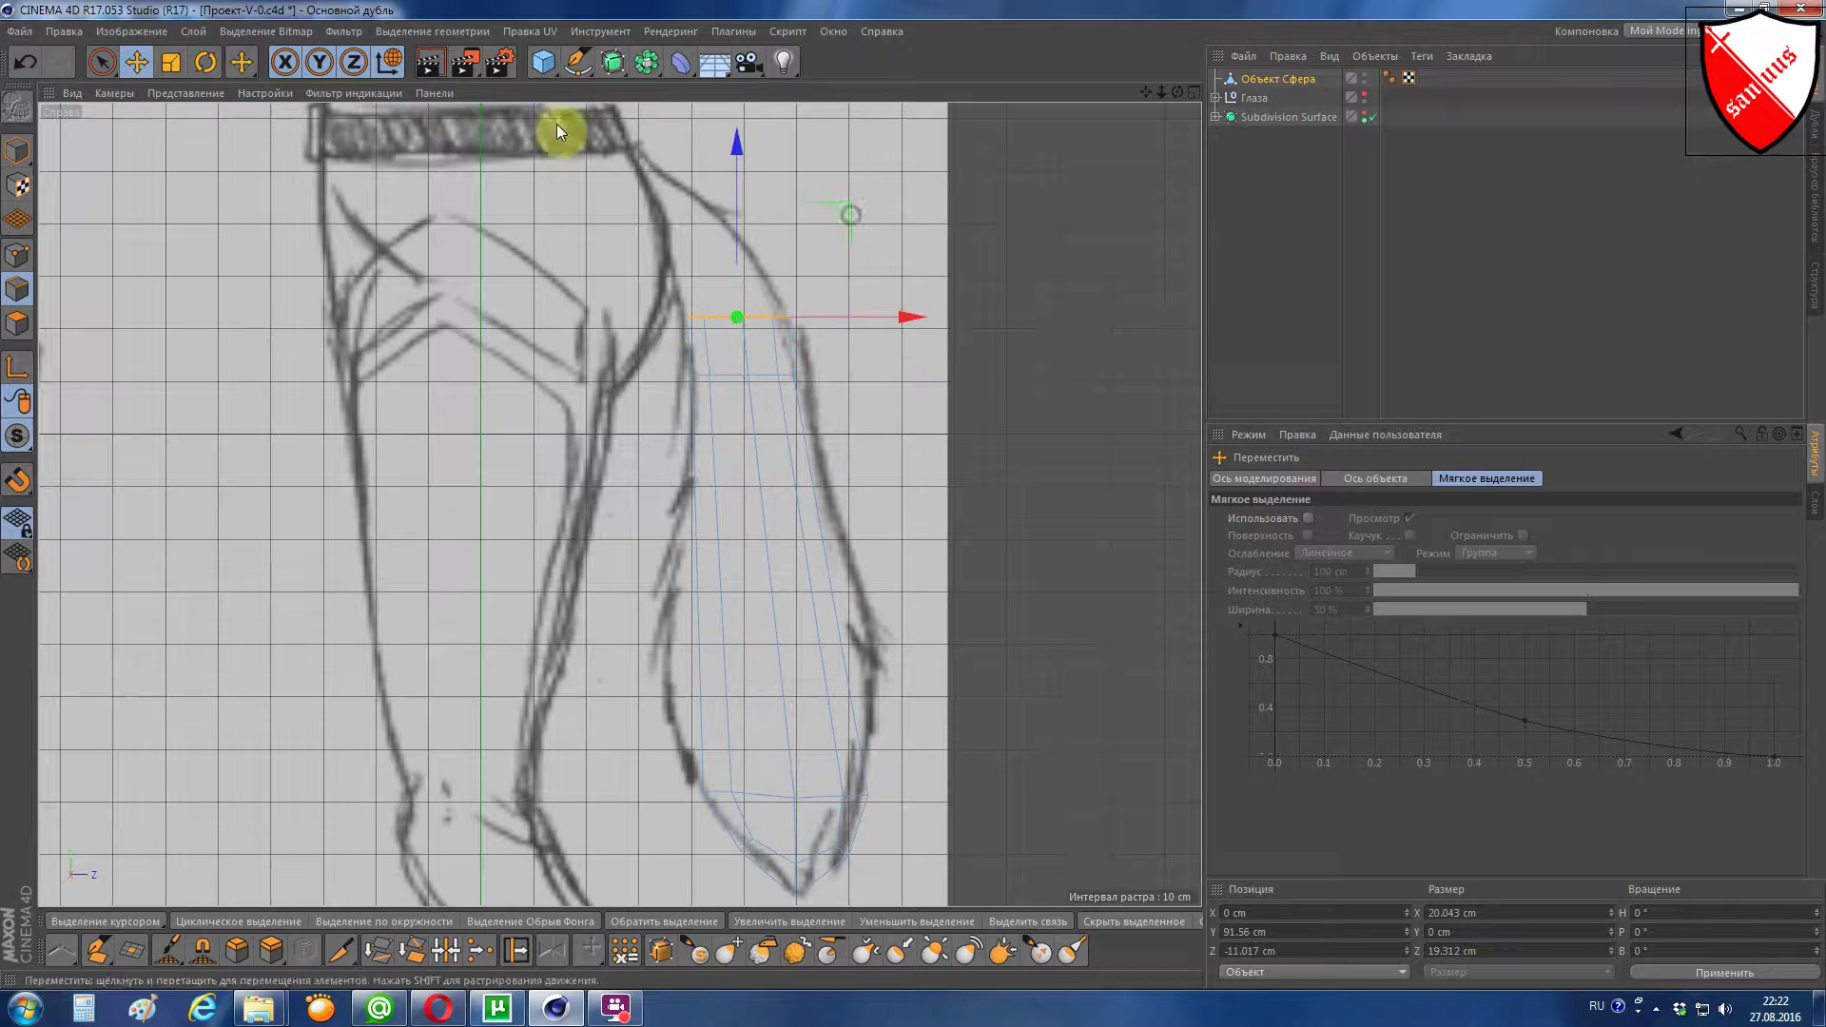
click(206, 61)
scroll(863, 274, up, 2)
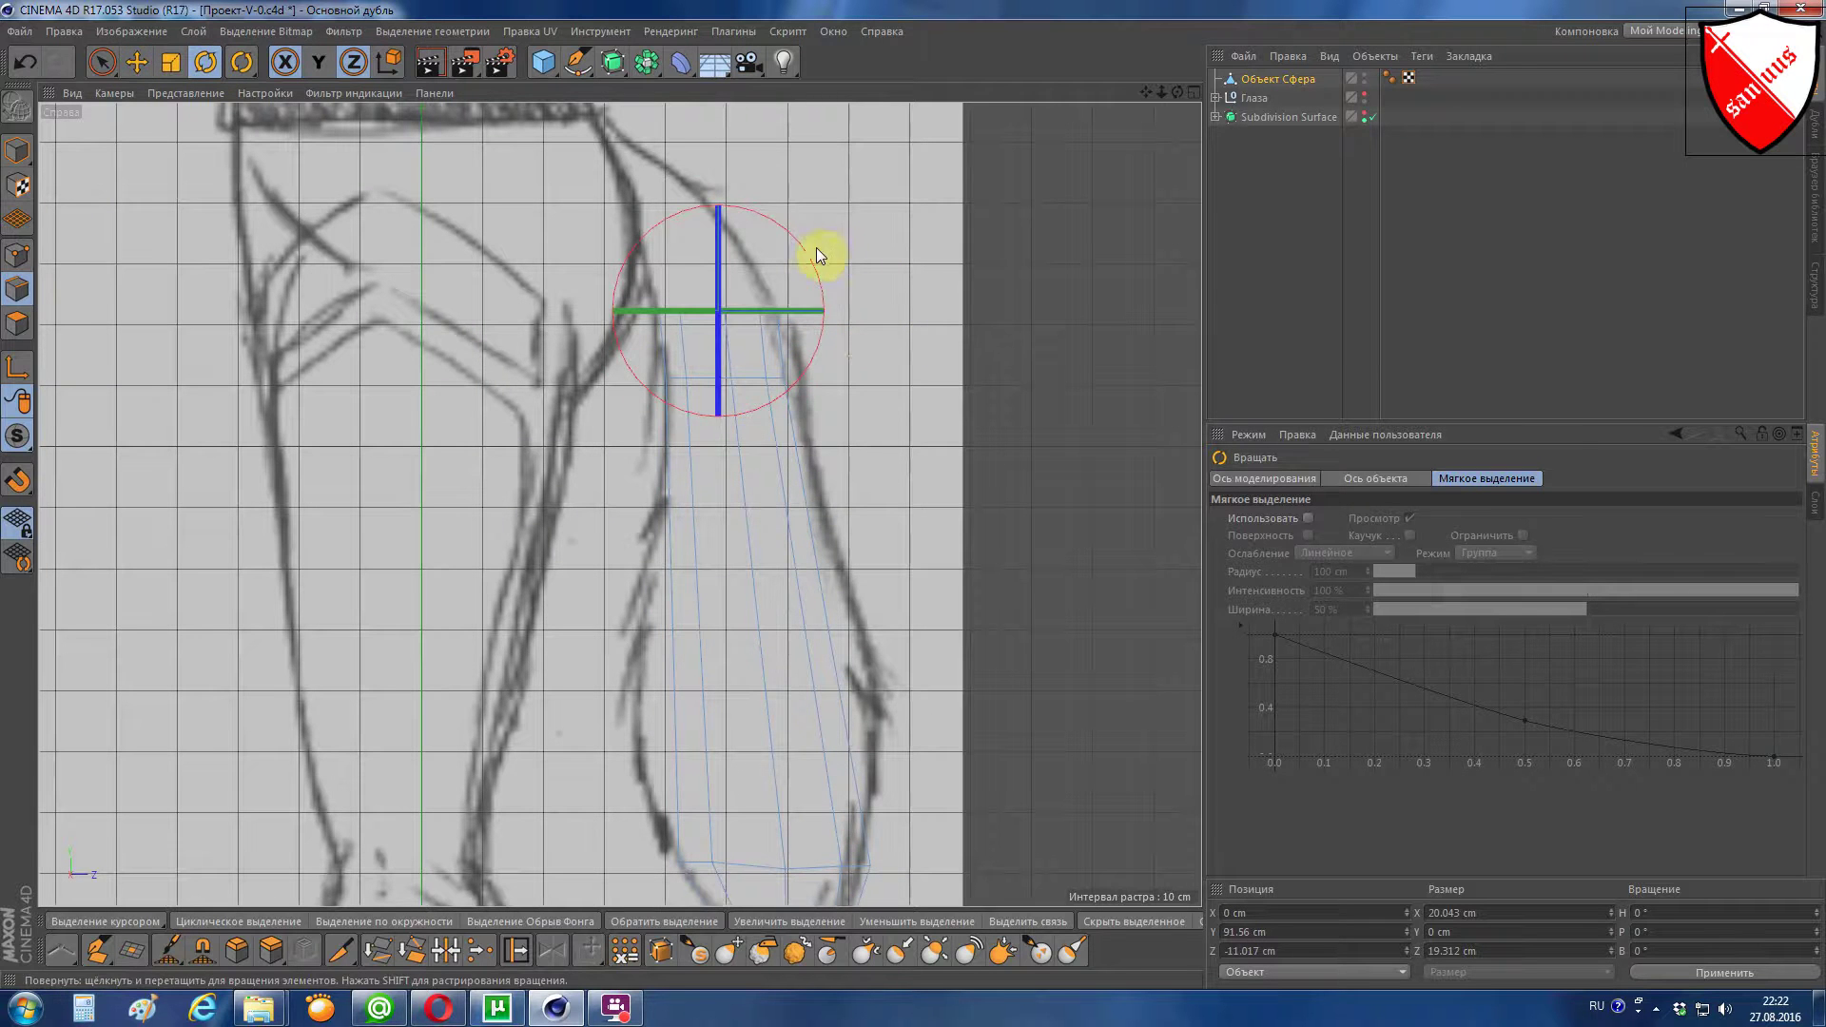
drag(816, 249, 799, 232)
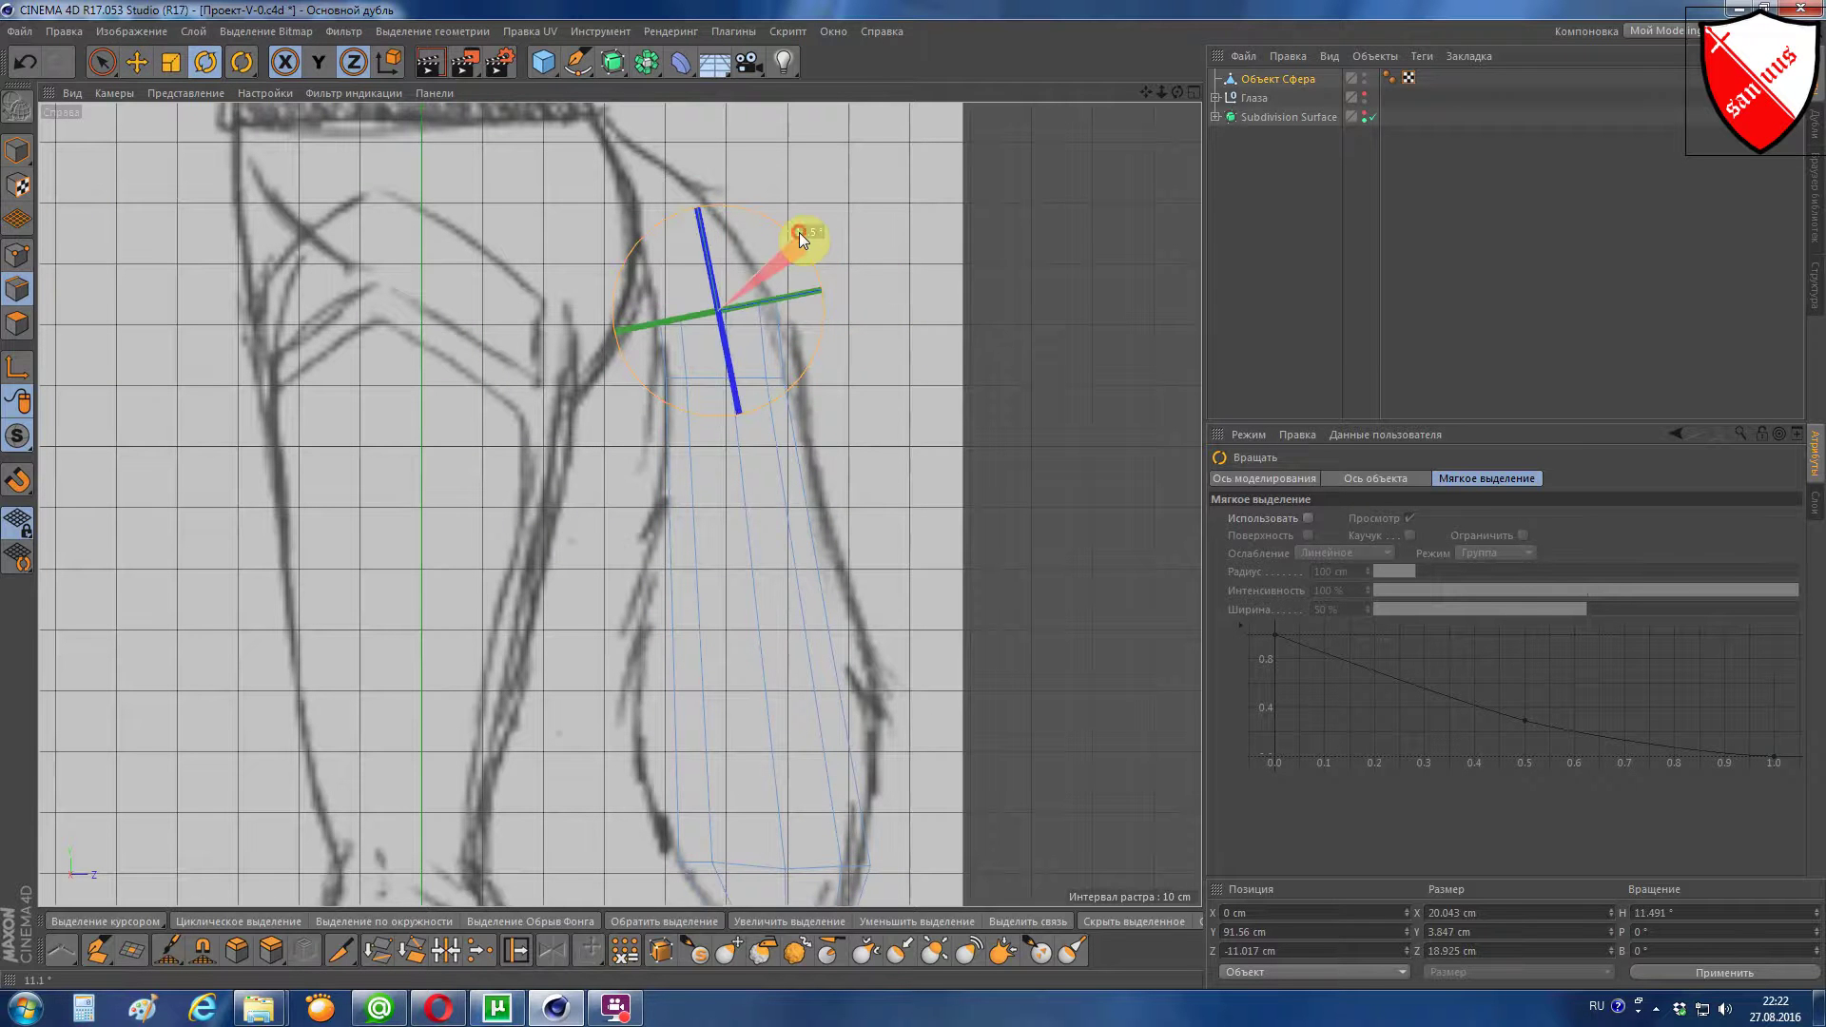
Step: Move the rim further toward the lower back, shrink it to about 98%, ending at Y 107.77 cm
click(137, 62)
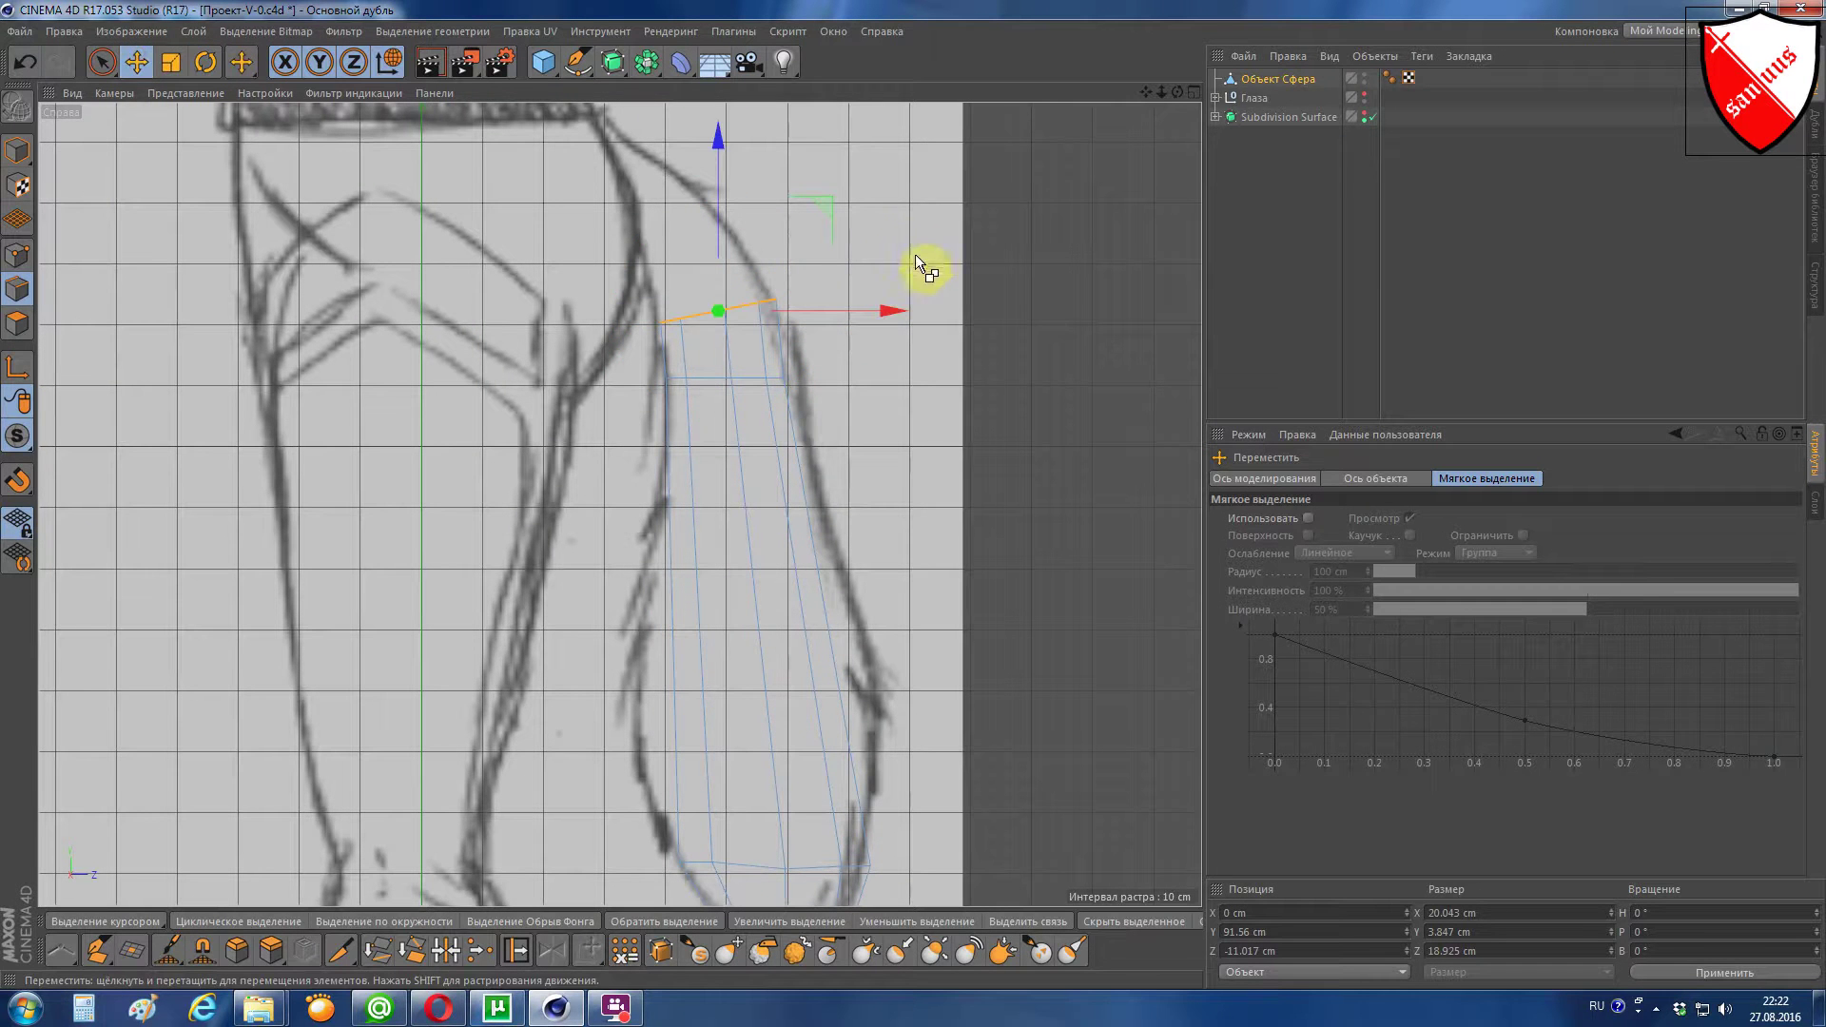
drag(1146, 92, 1146, 222)
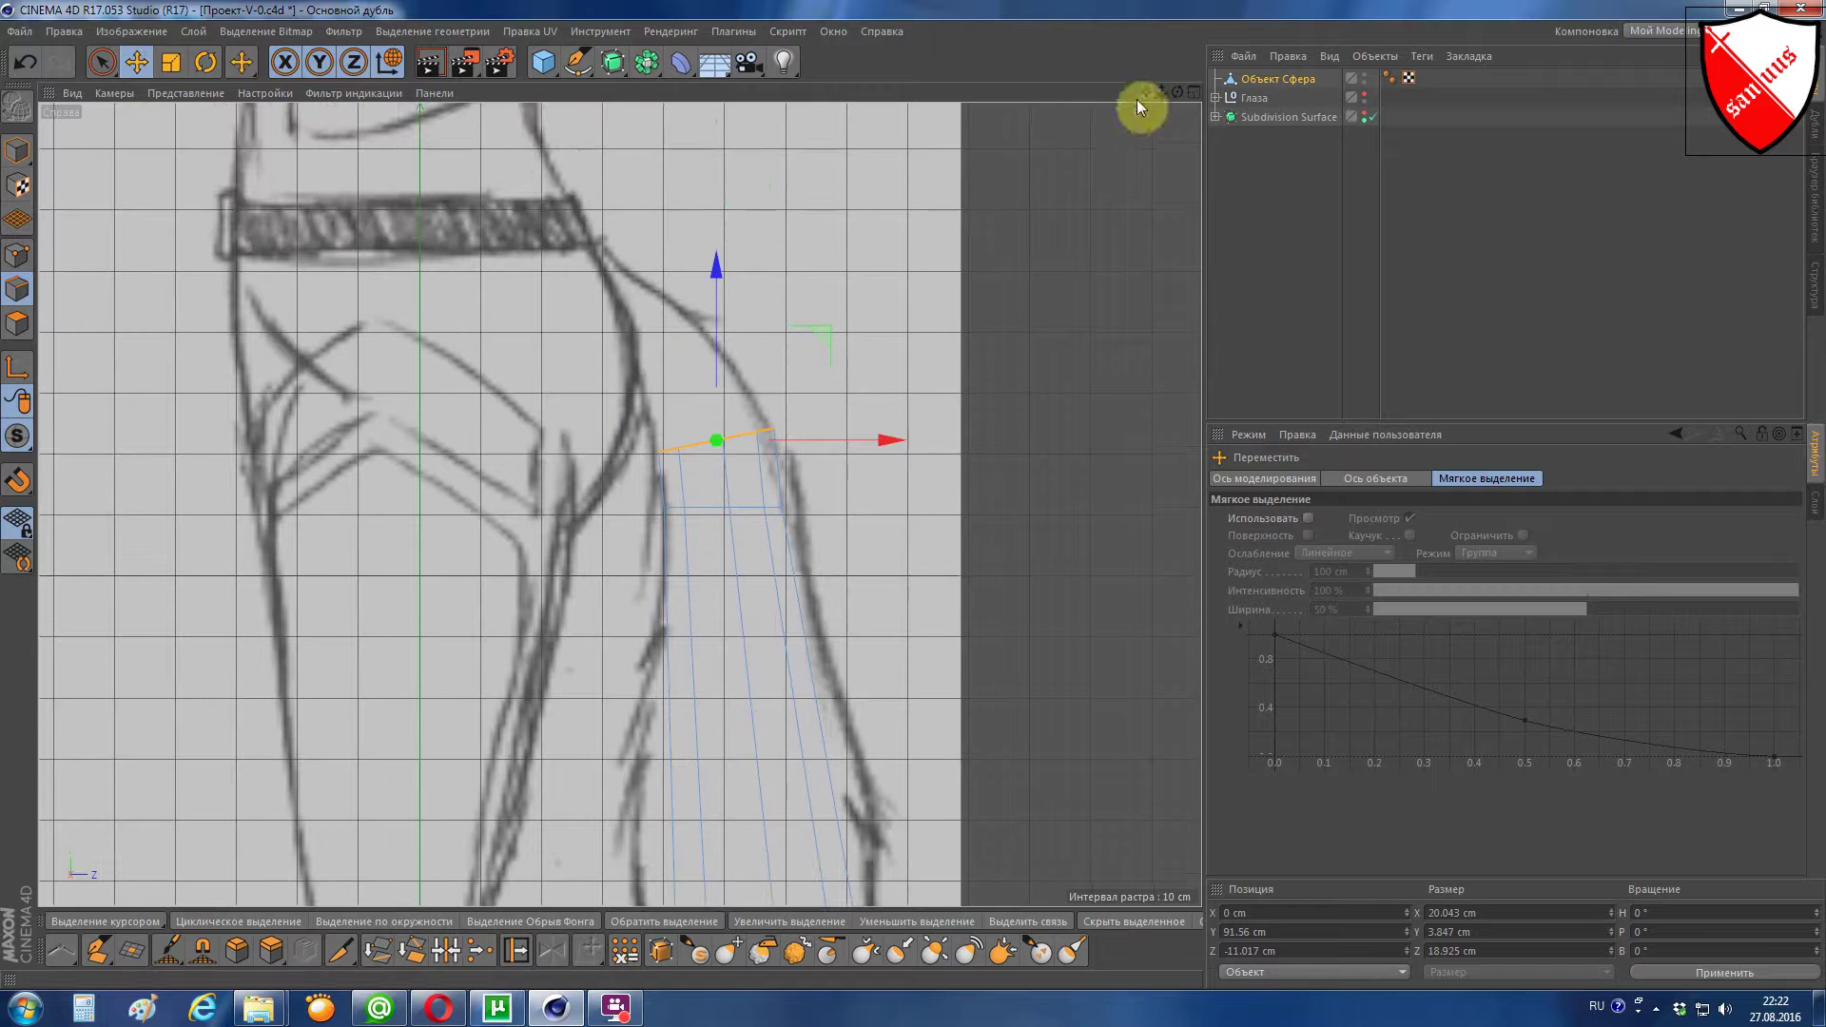
drag(824, 333, 805, 277)
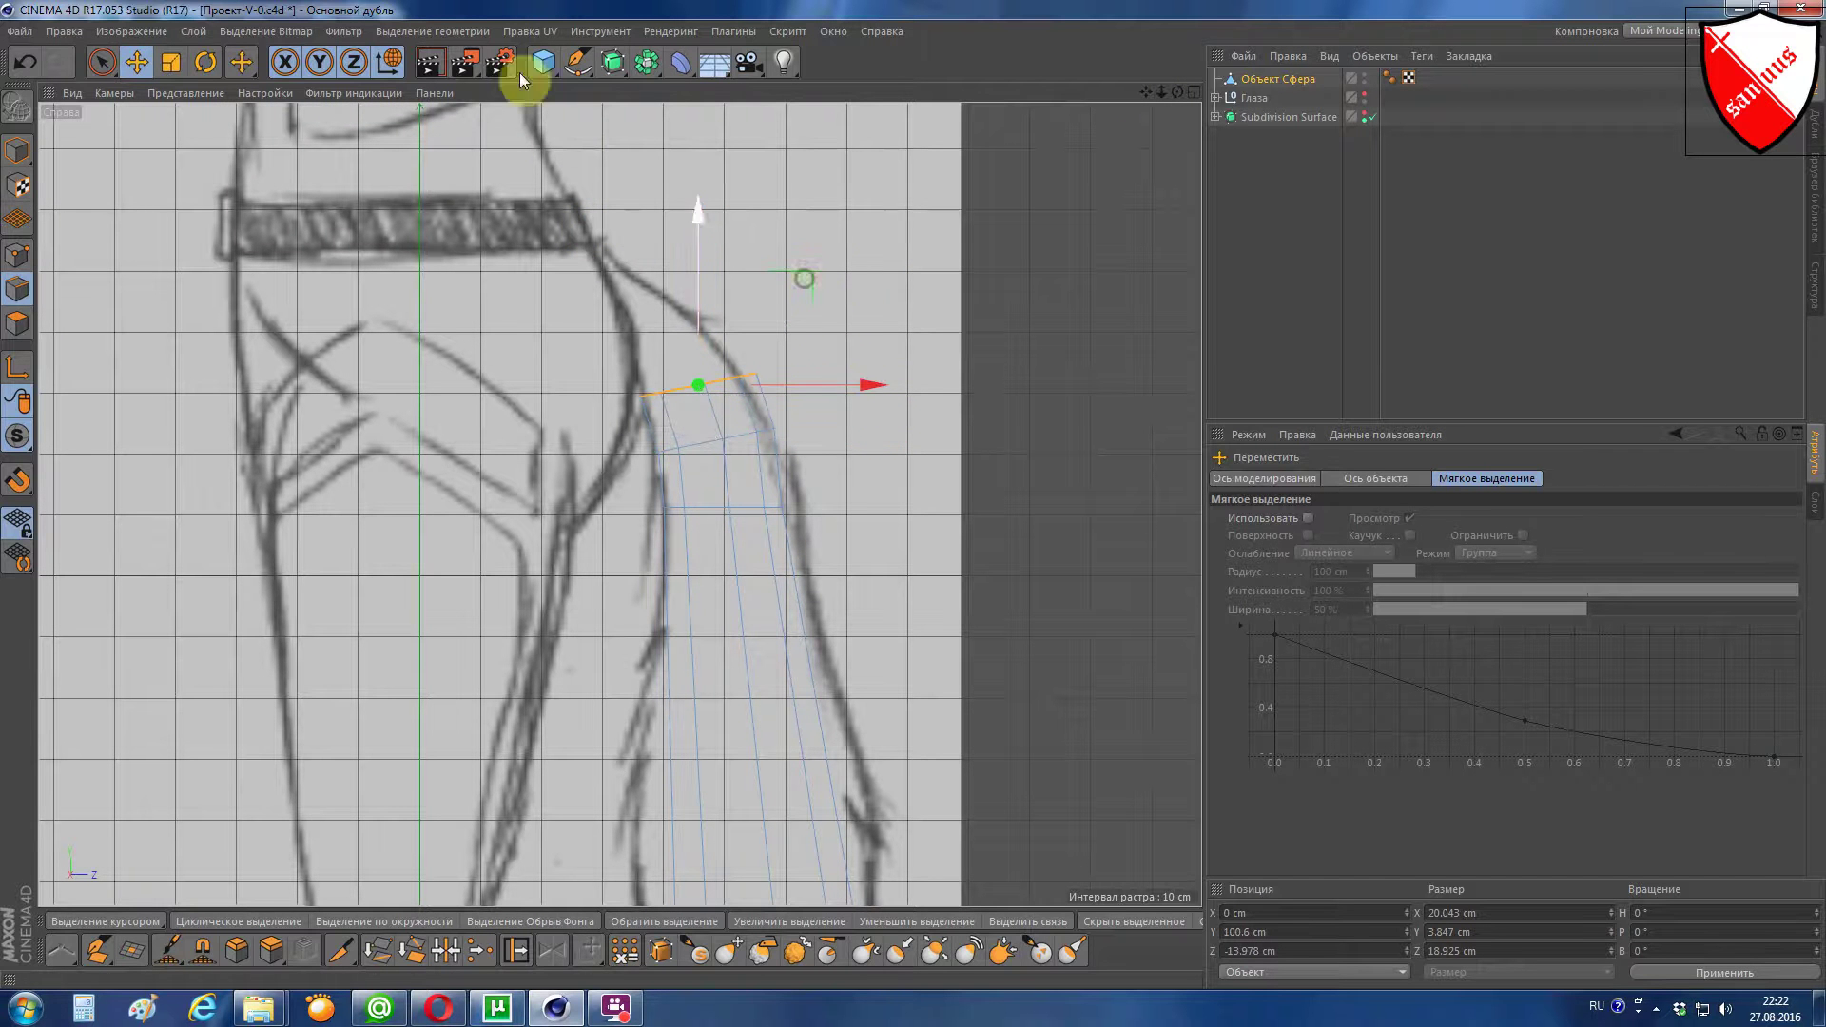
click(171, 62)
drag(934, 220, 784, 242)
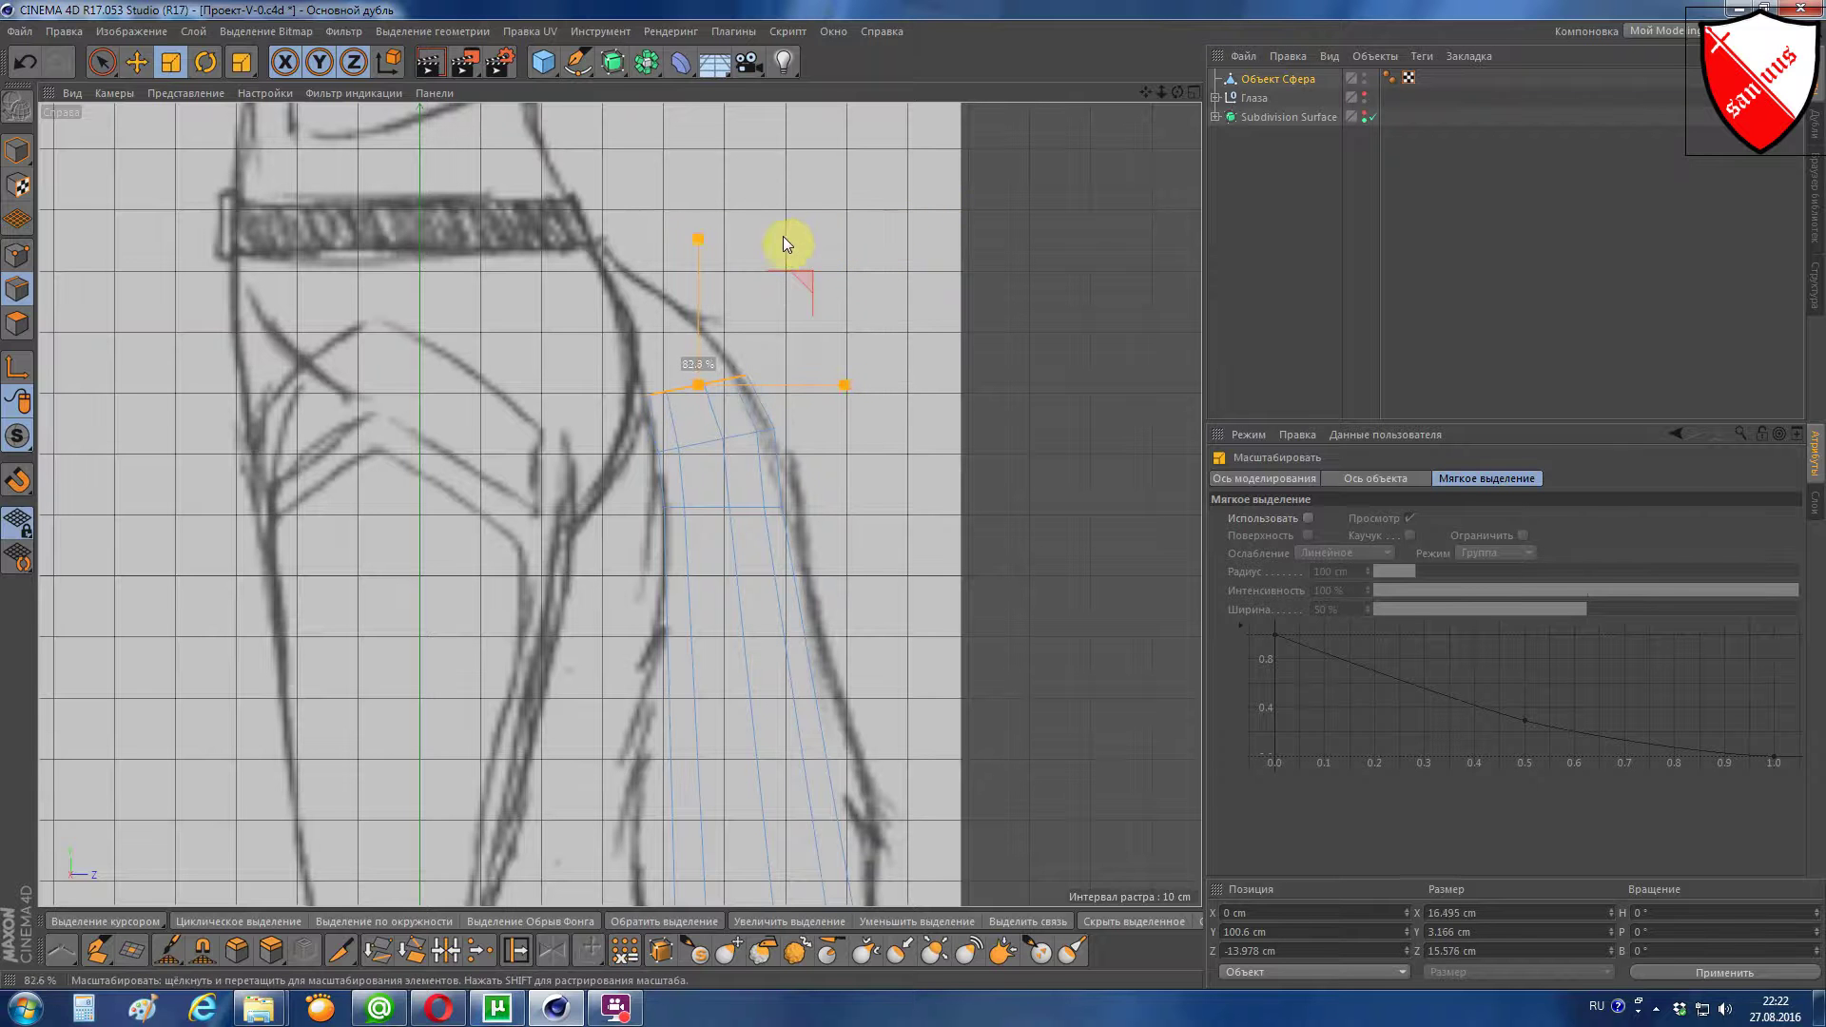
click(136, 62)
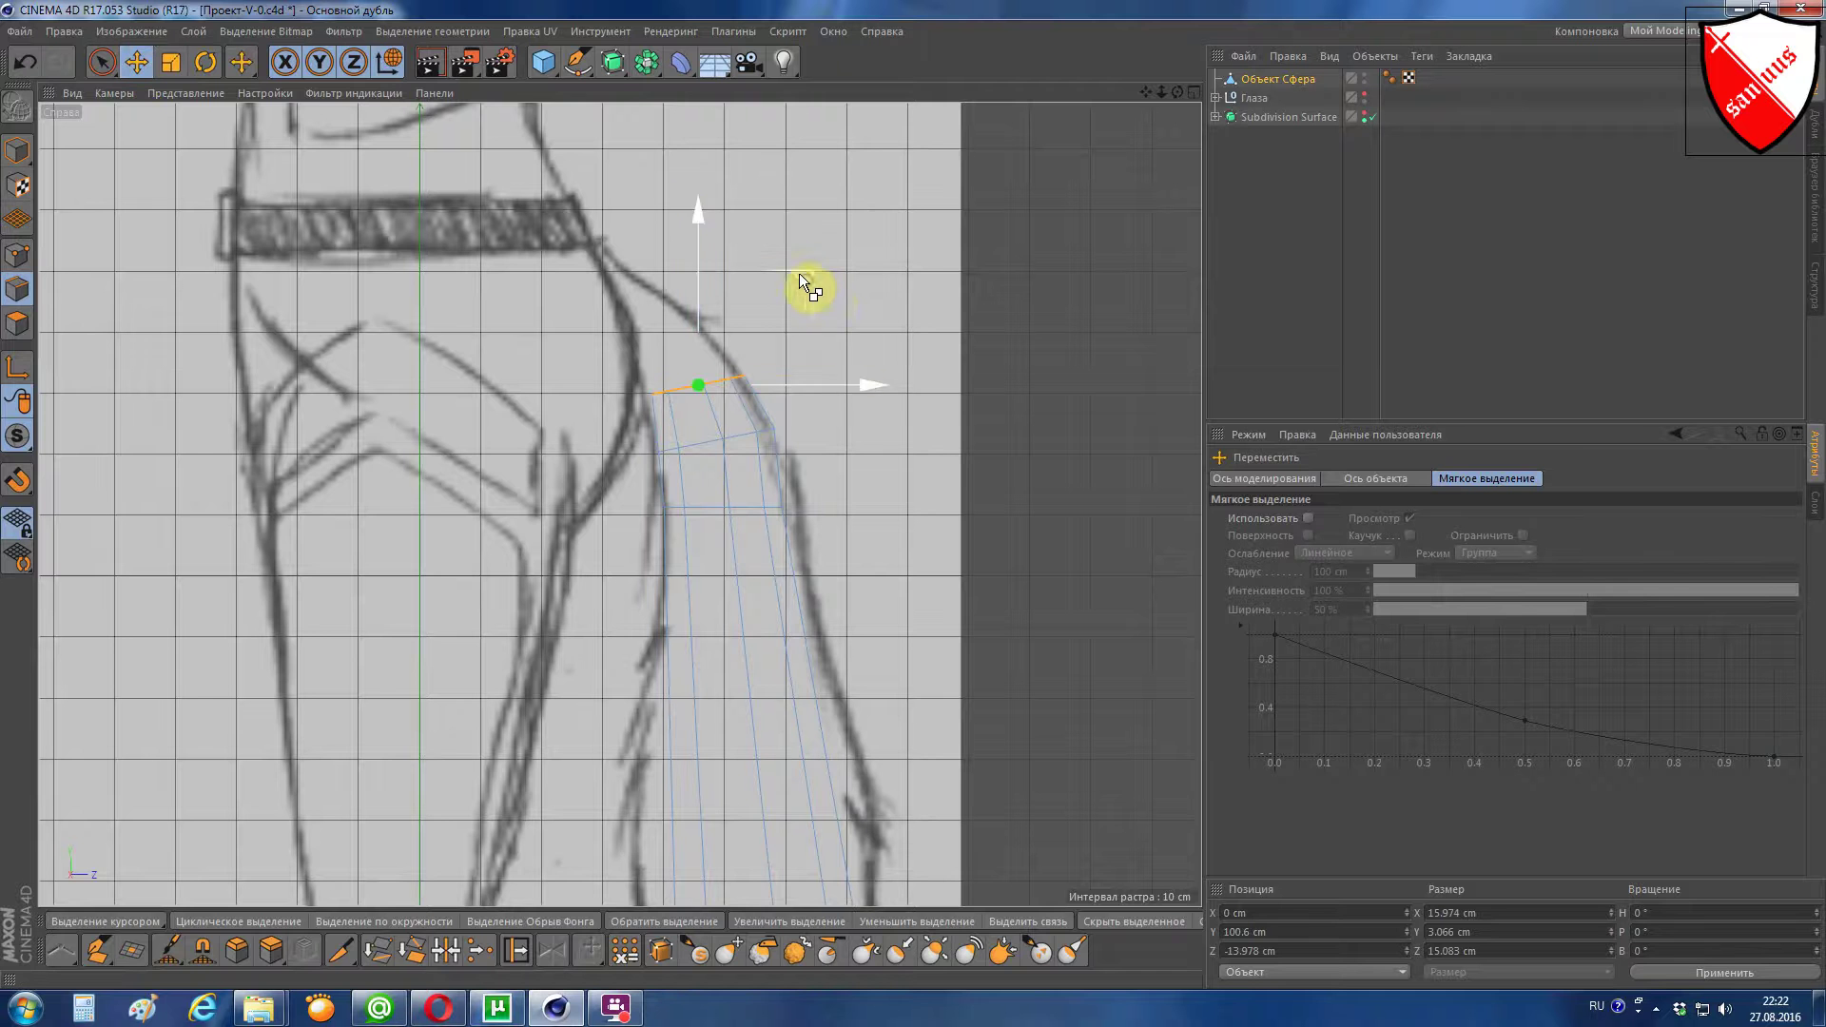
drag(804, 278, 785, 236)
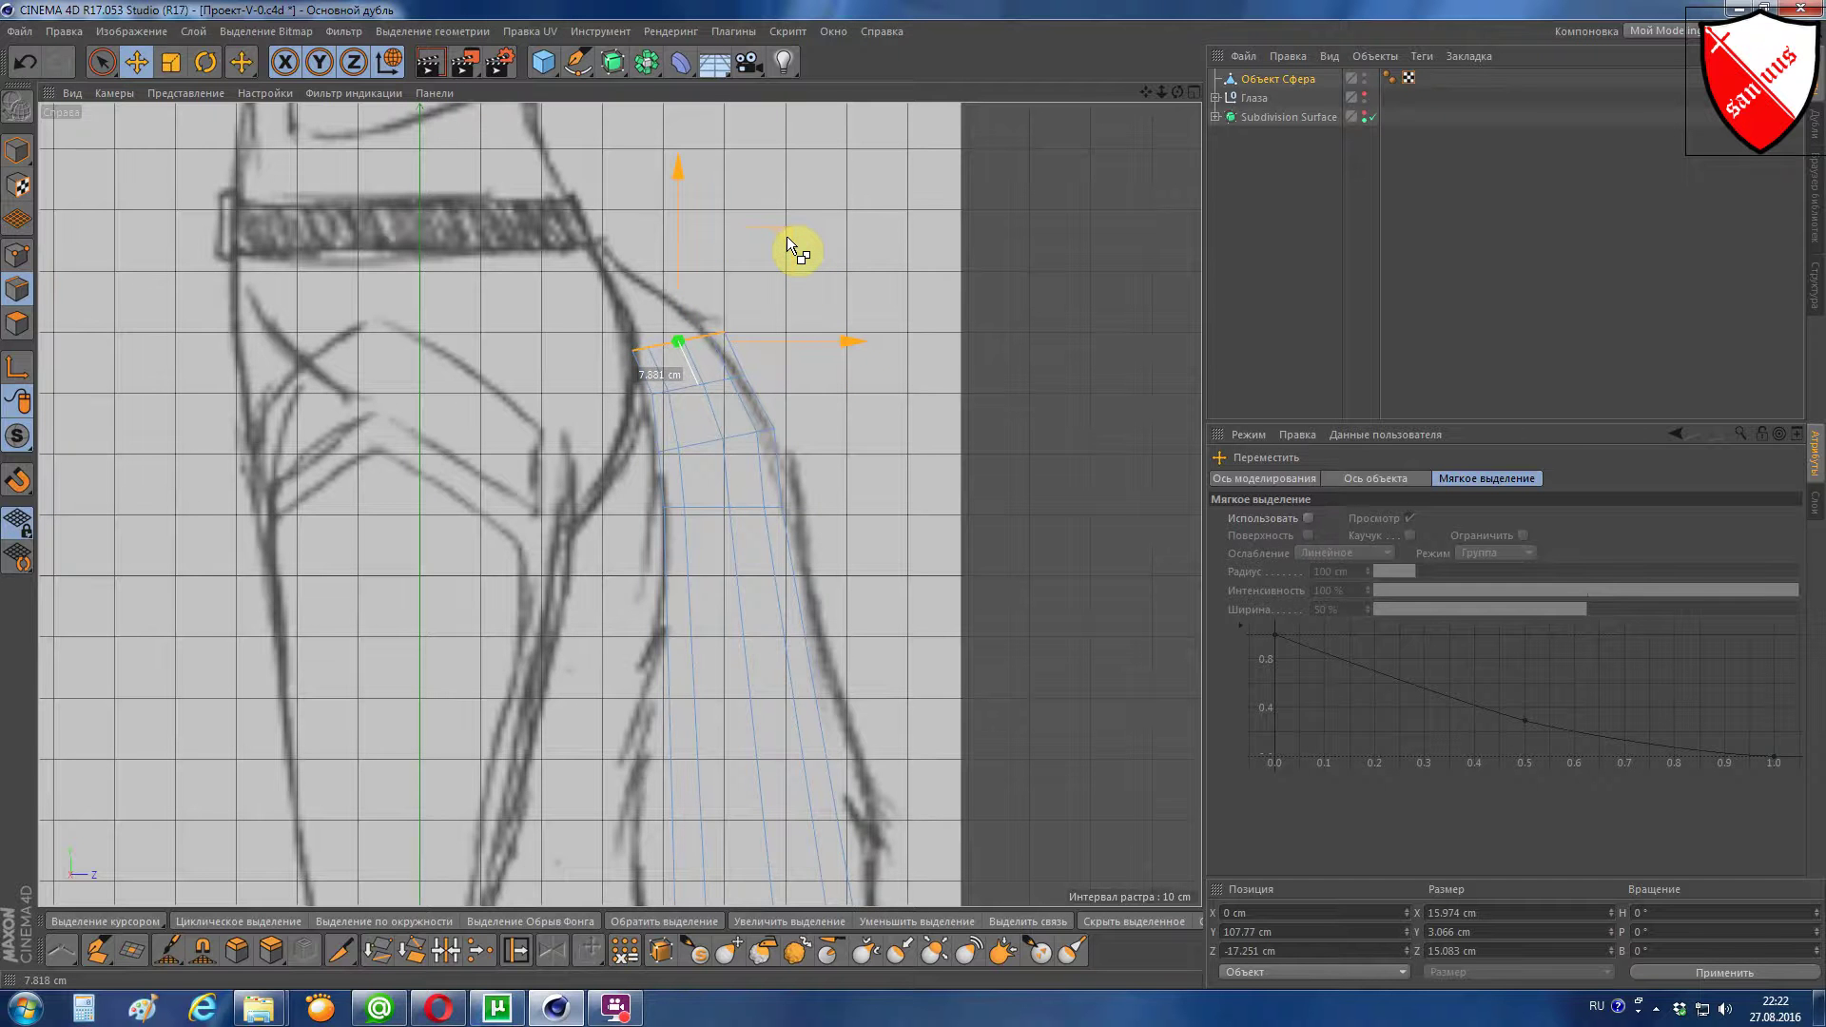
click(206, 62)
Step: Tilt the rim about 9.5 degrees and shrink it a little
scroll(489, 166, up, 3)
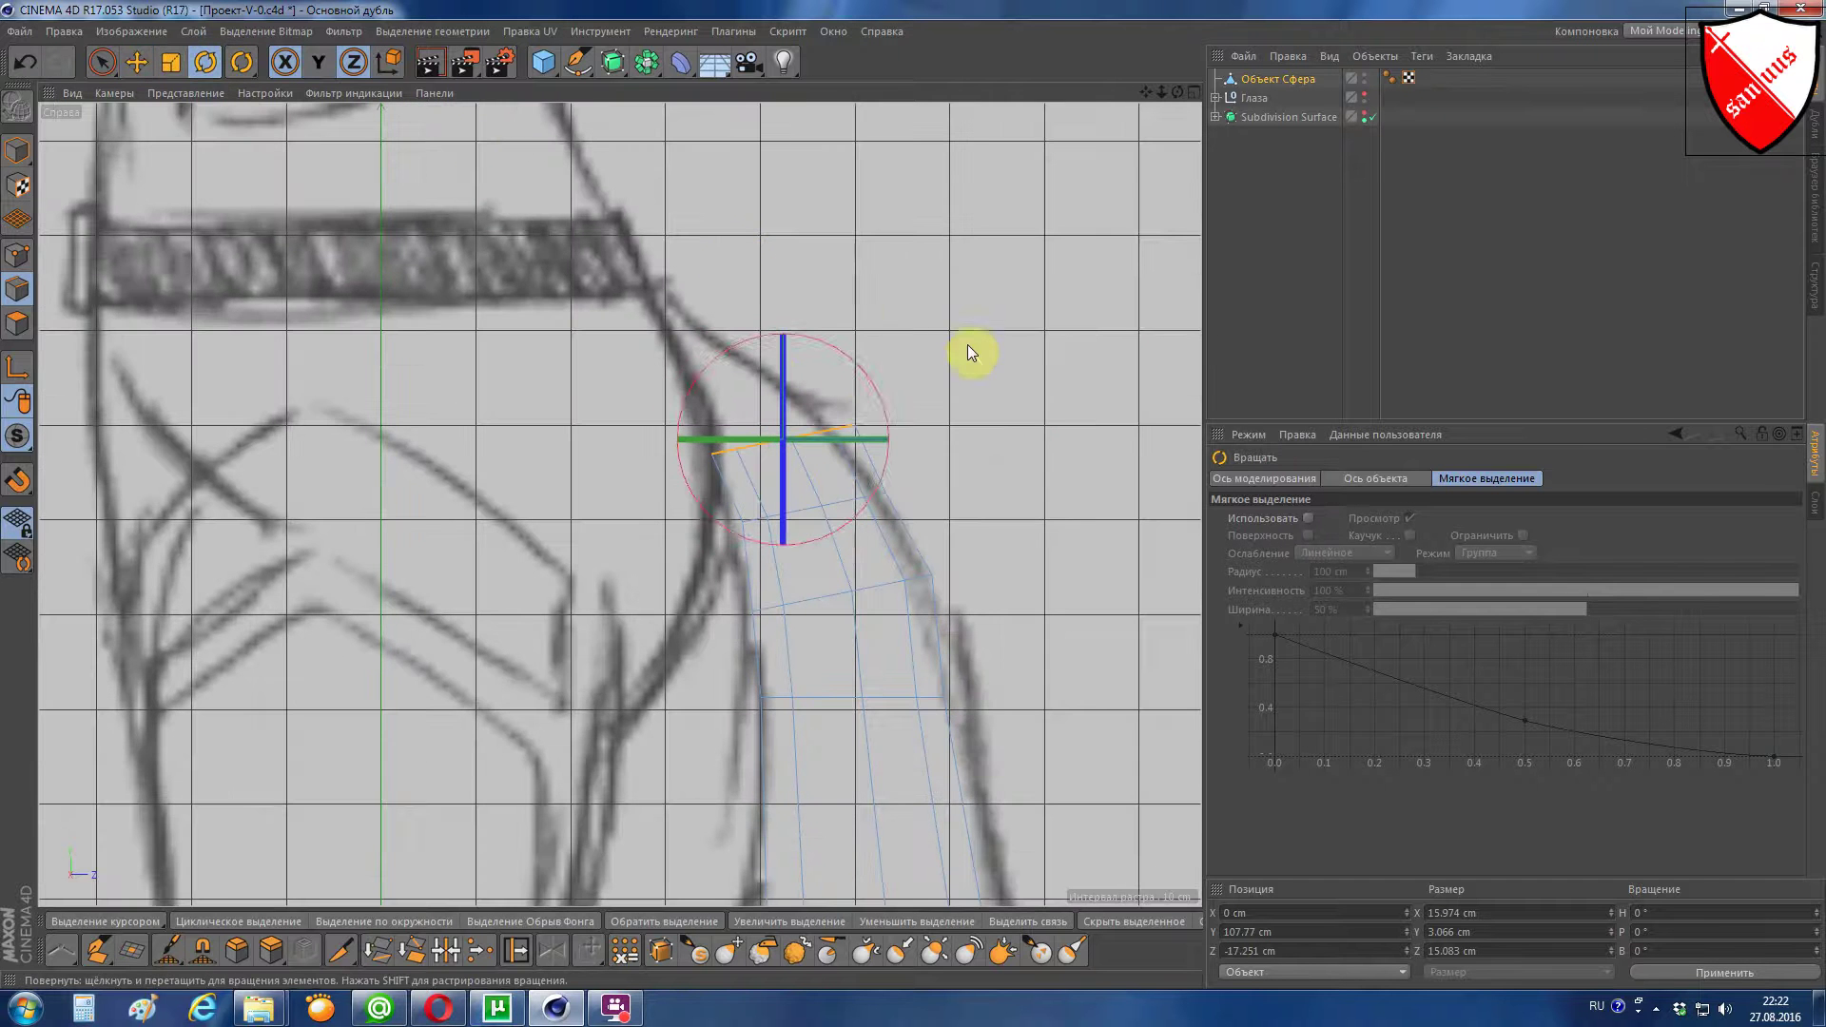
drag(859, 366, 847, 355)
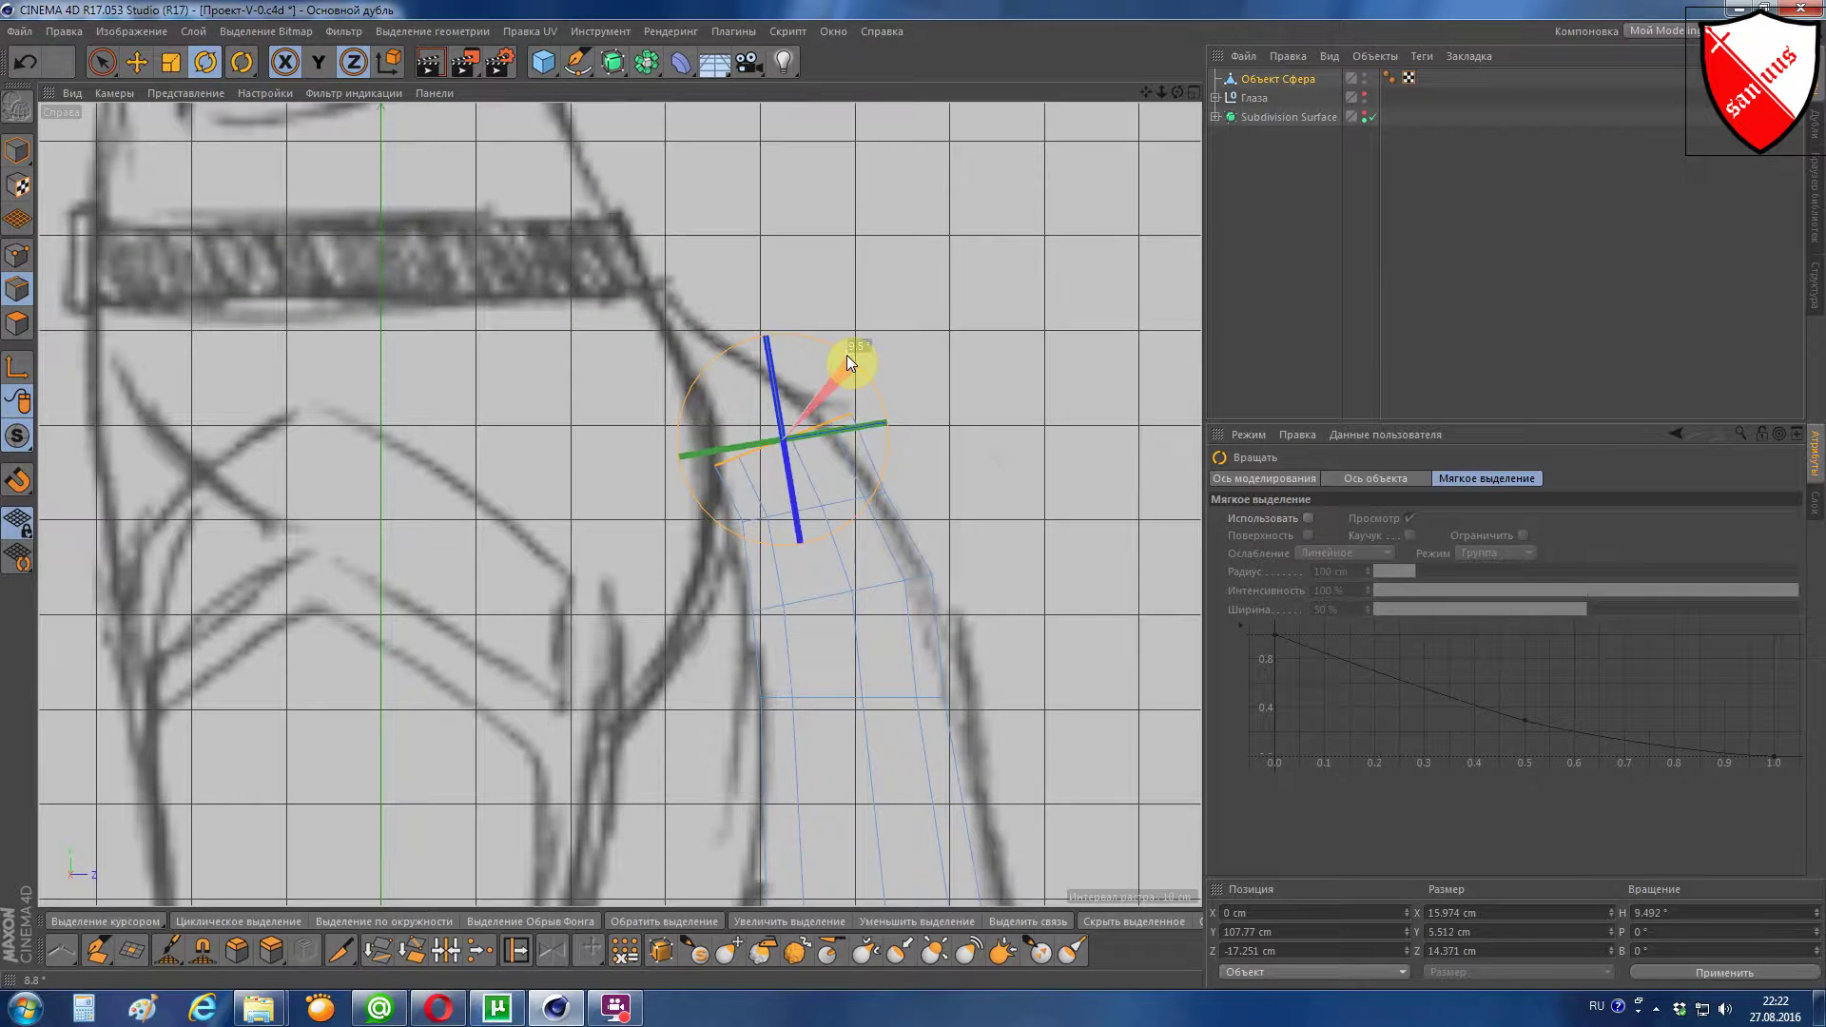
click(171, 62)
drag(1074, 255, 1020, 263)
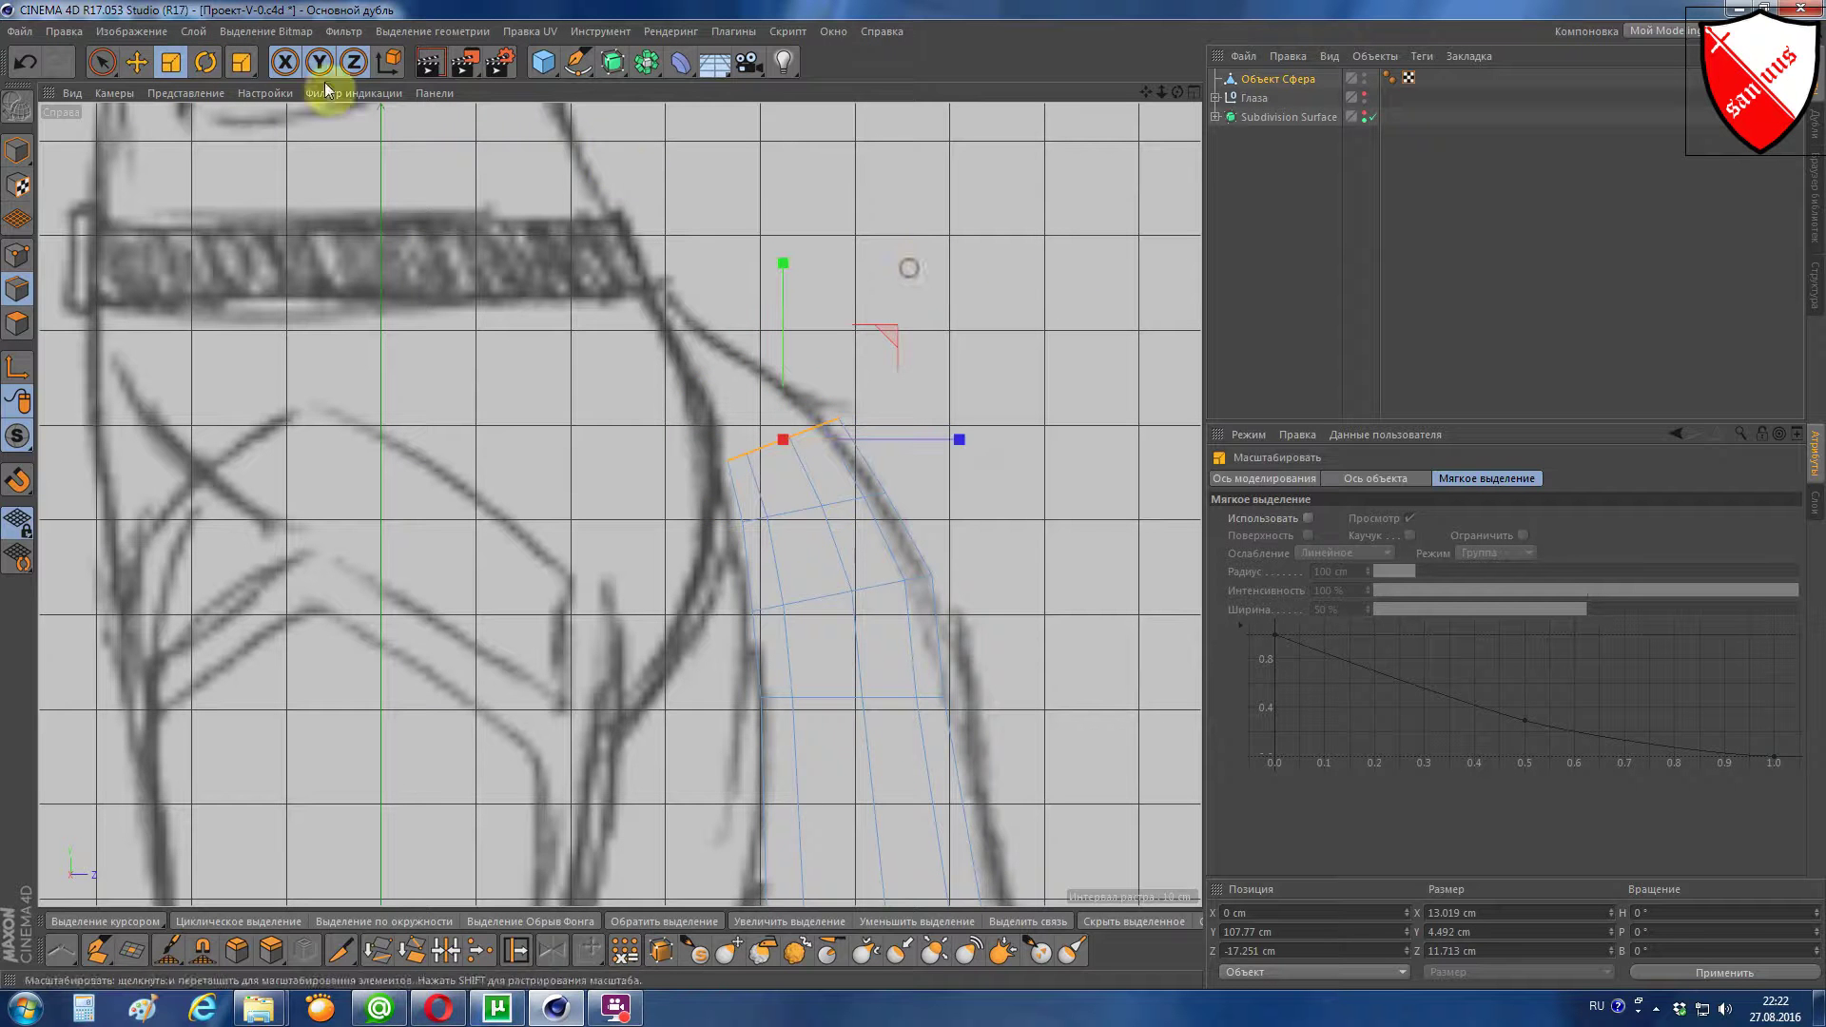
Step: Move the rim up about 1.1 cm toward the back and shrink it to about 79%
key(e)
drag(894, 334, 886, 335)
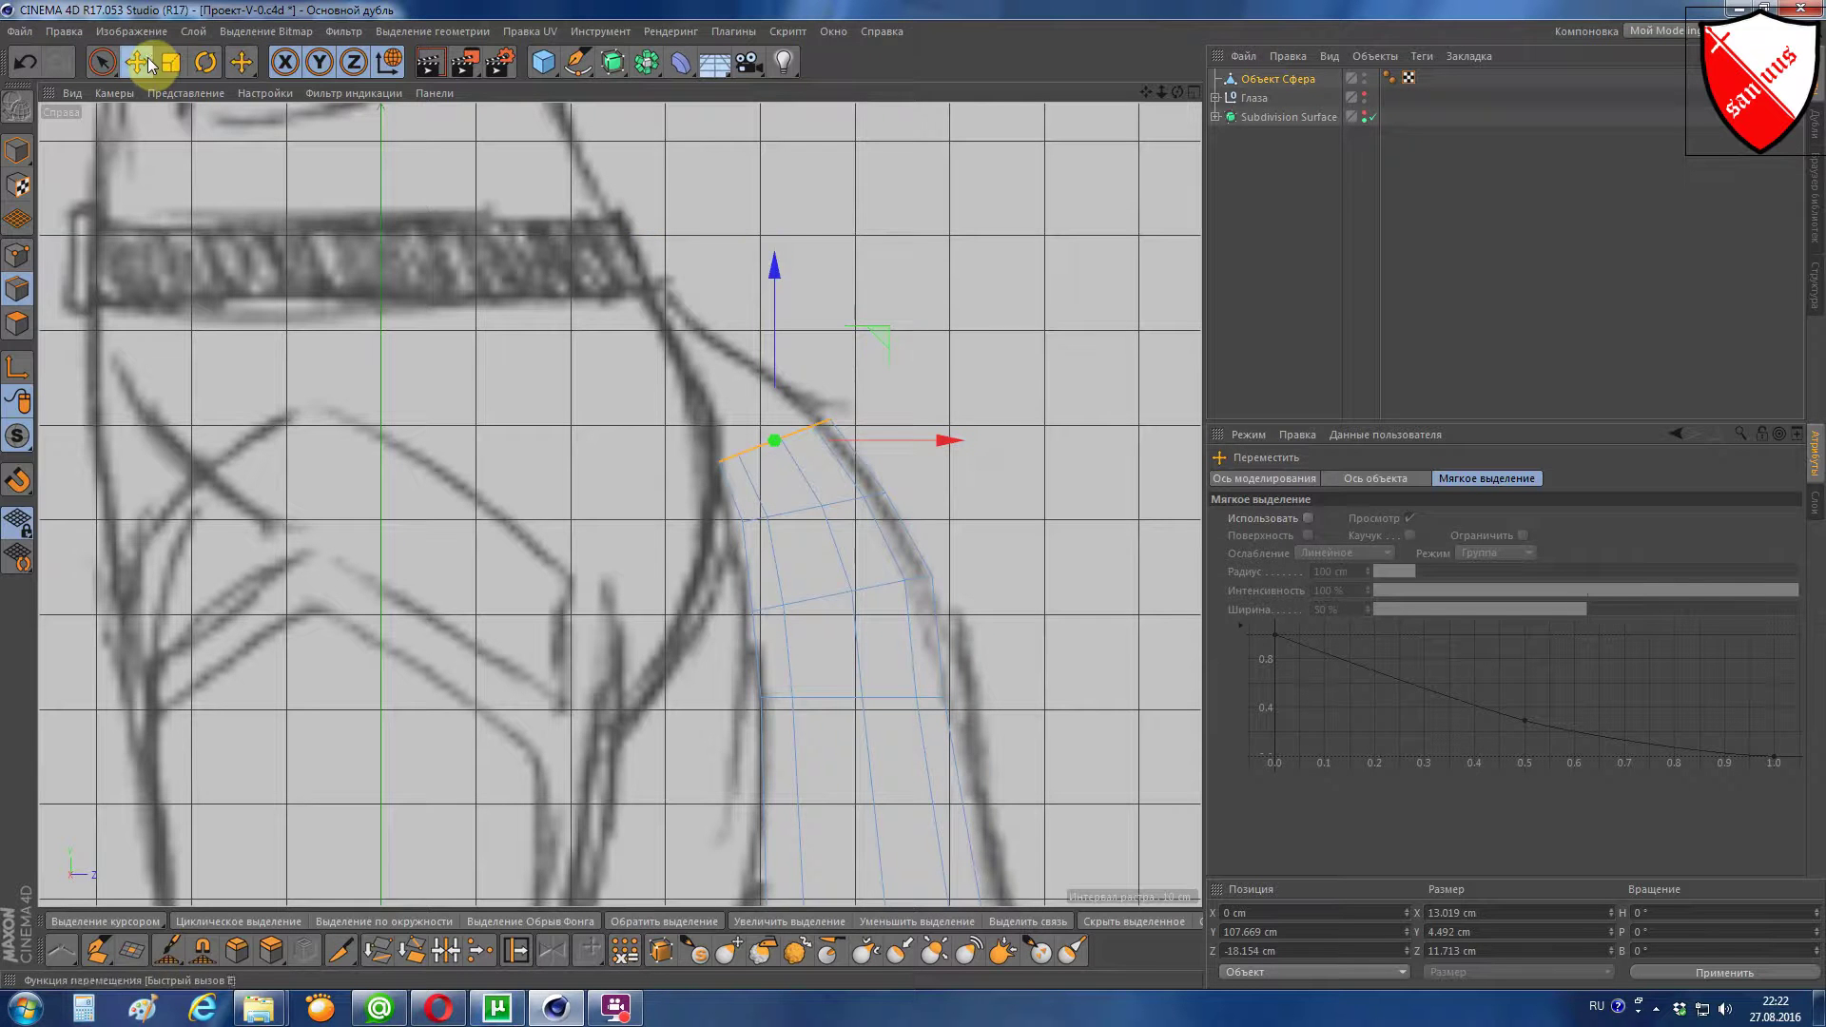
mouse_move(951, 331)
mouse_down()
mouse_move(881, 325)
mouse_move(854, 274)
mouse_up()
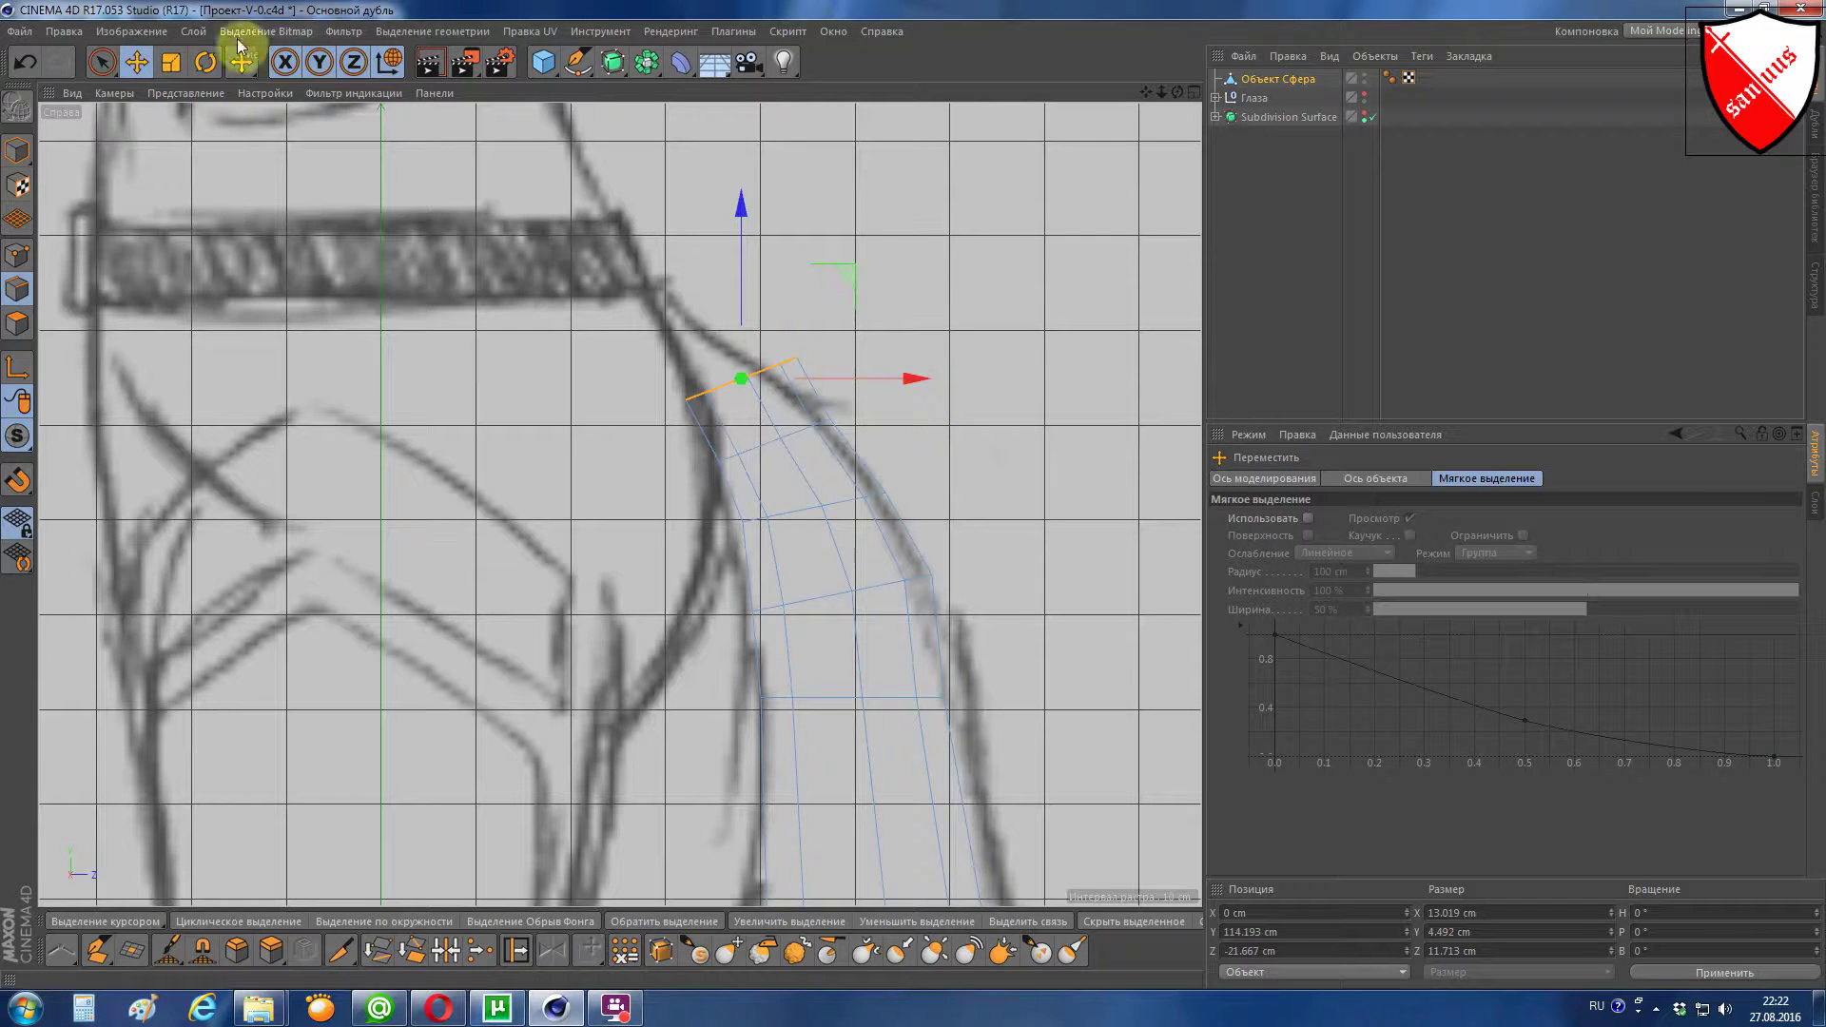
click(171, 62)
drag(952, 199, 875, 205)
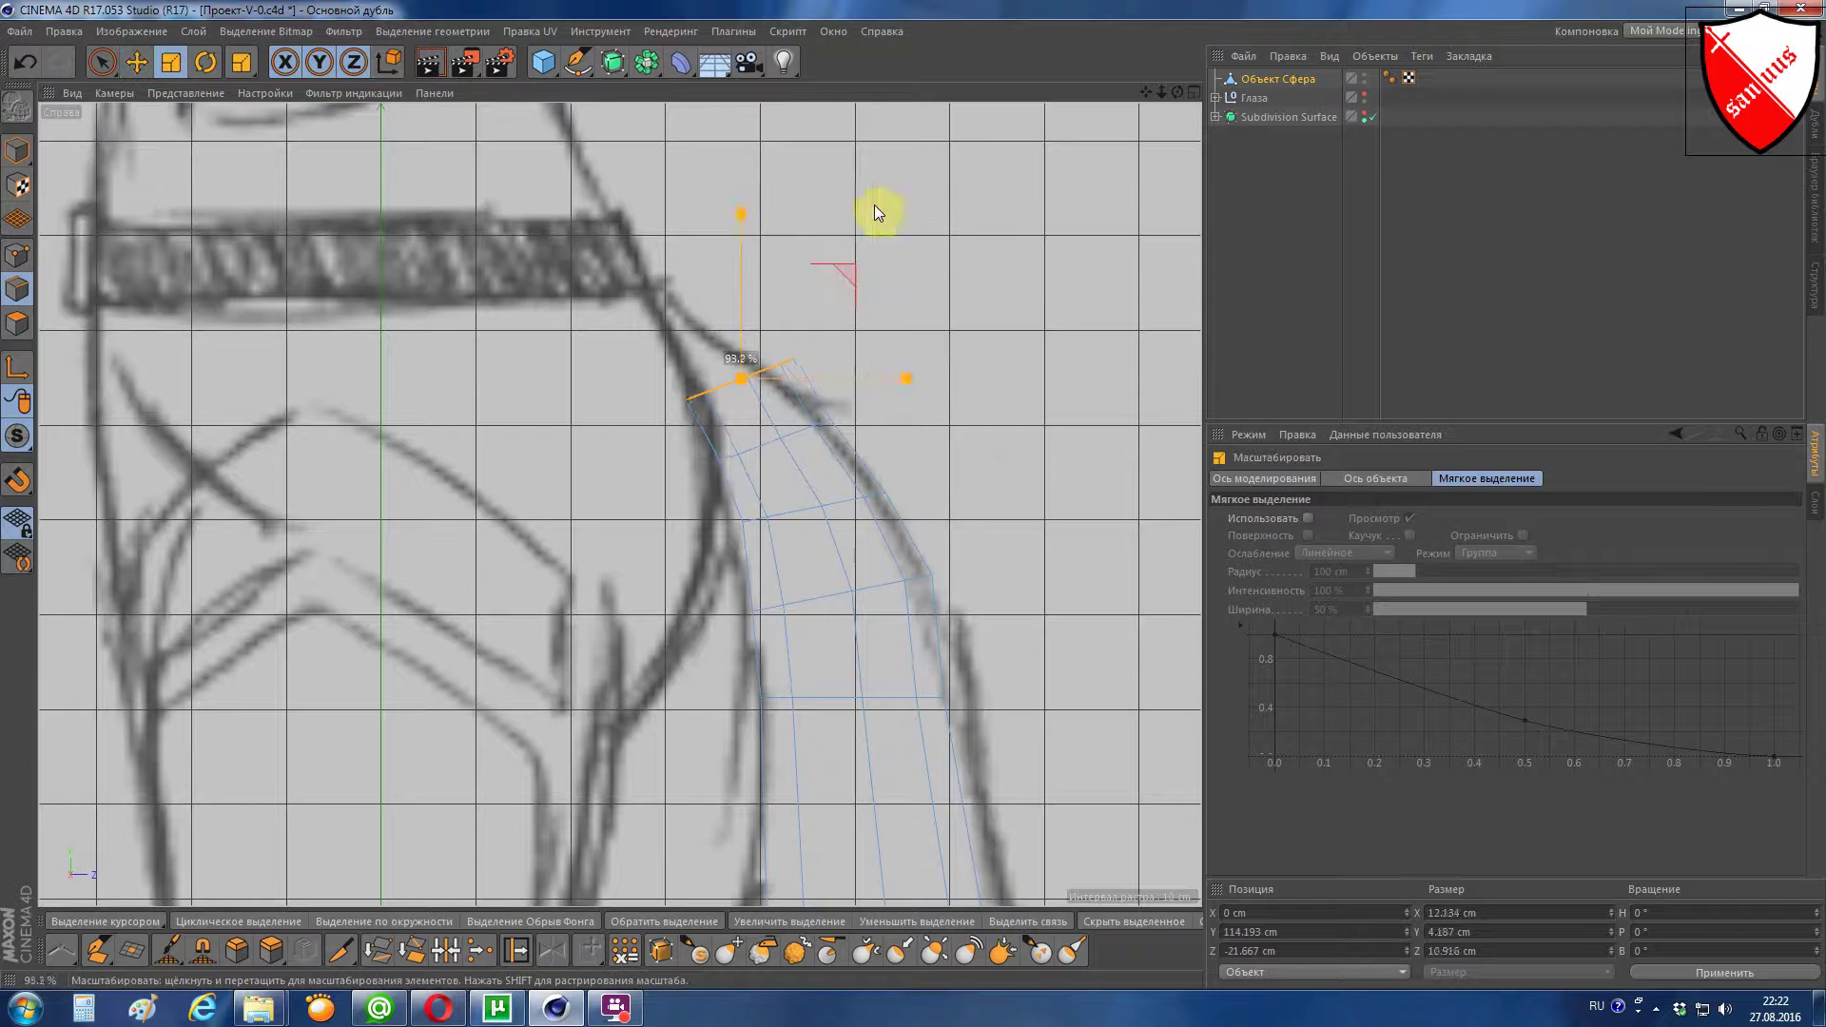
drag(756, 225, 744, 230)
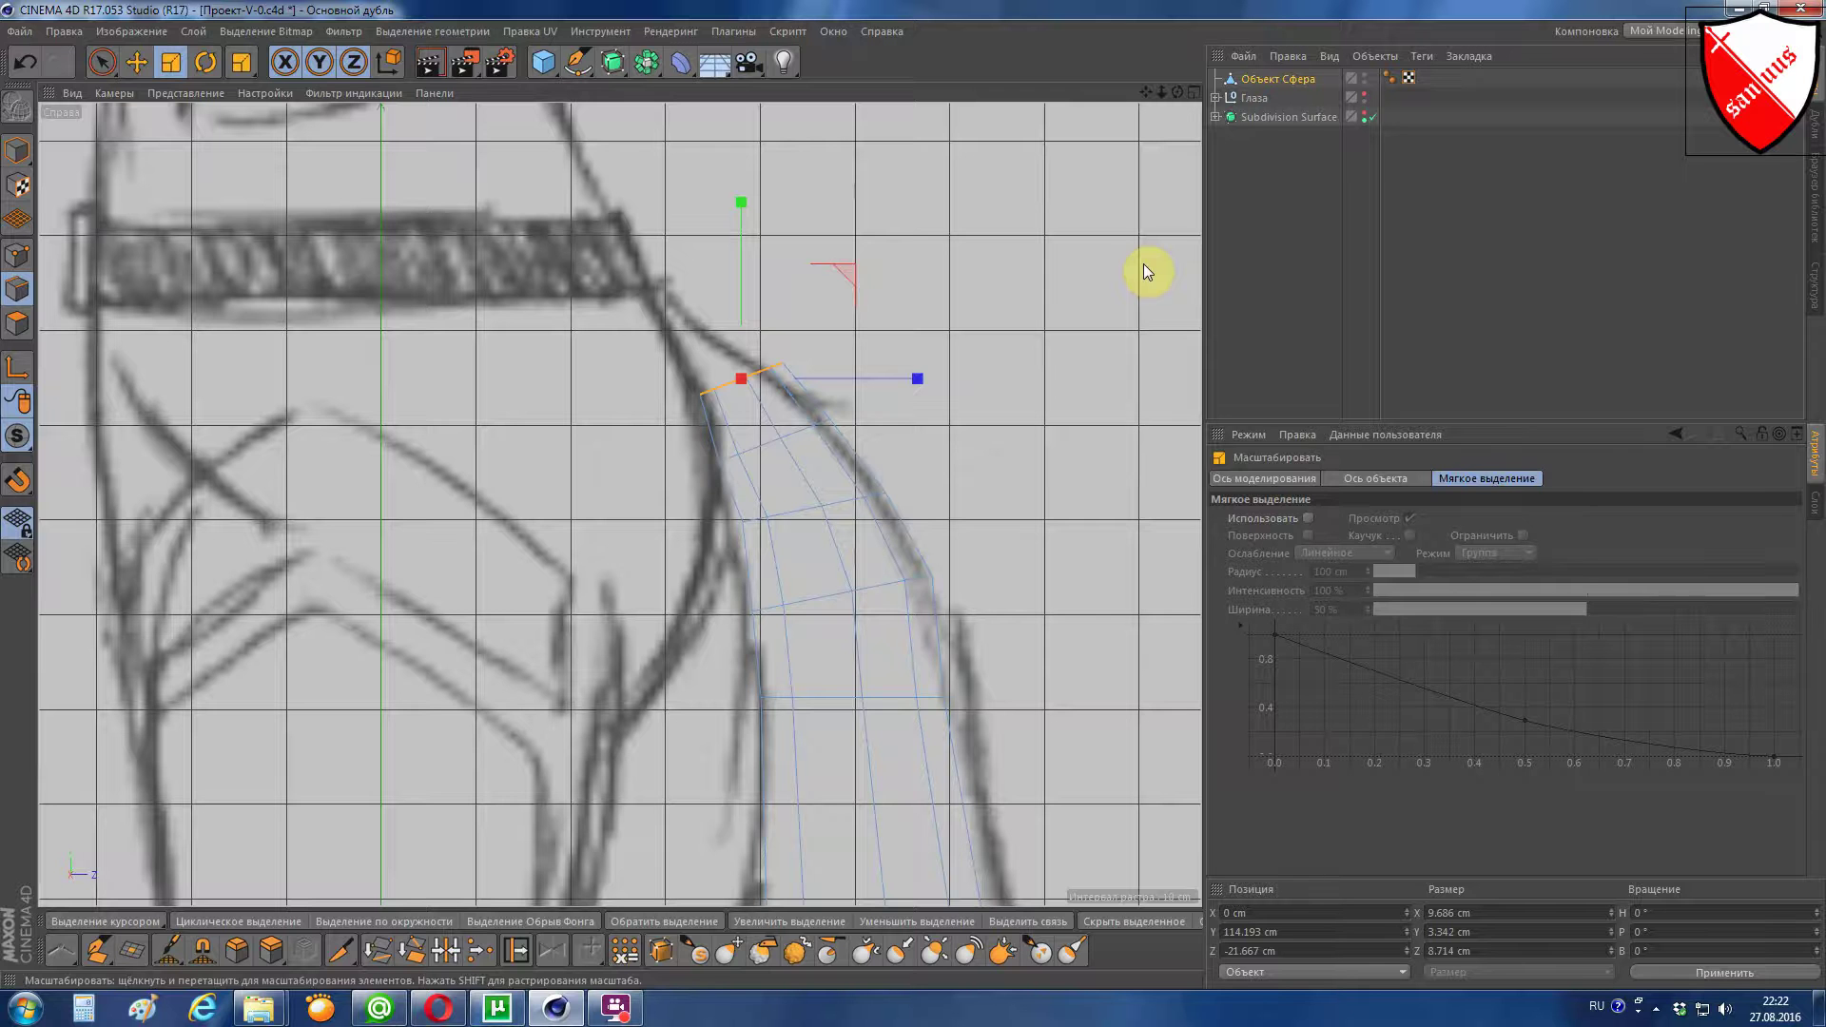
Step: Nudge, tilt and slightly shrink the top edge, then move it up toward the belt
key(e)
drag(848, 278, 841, 276)
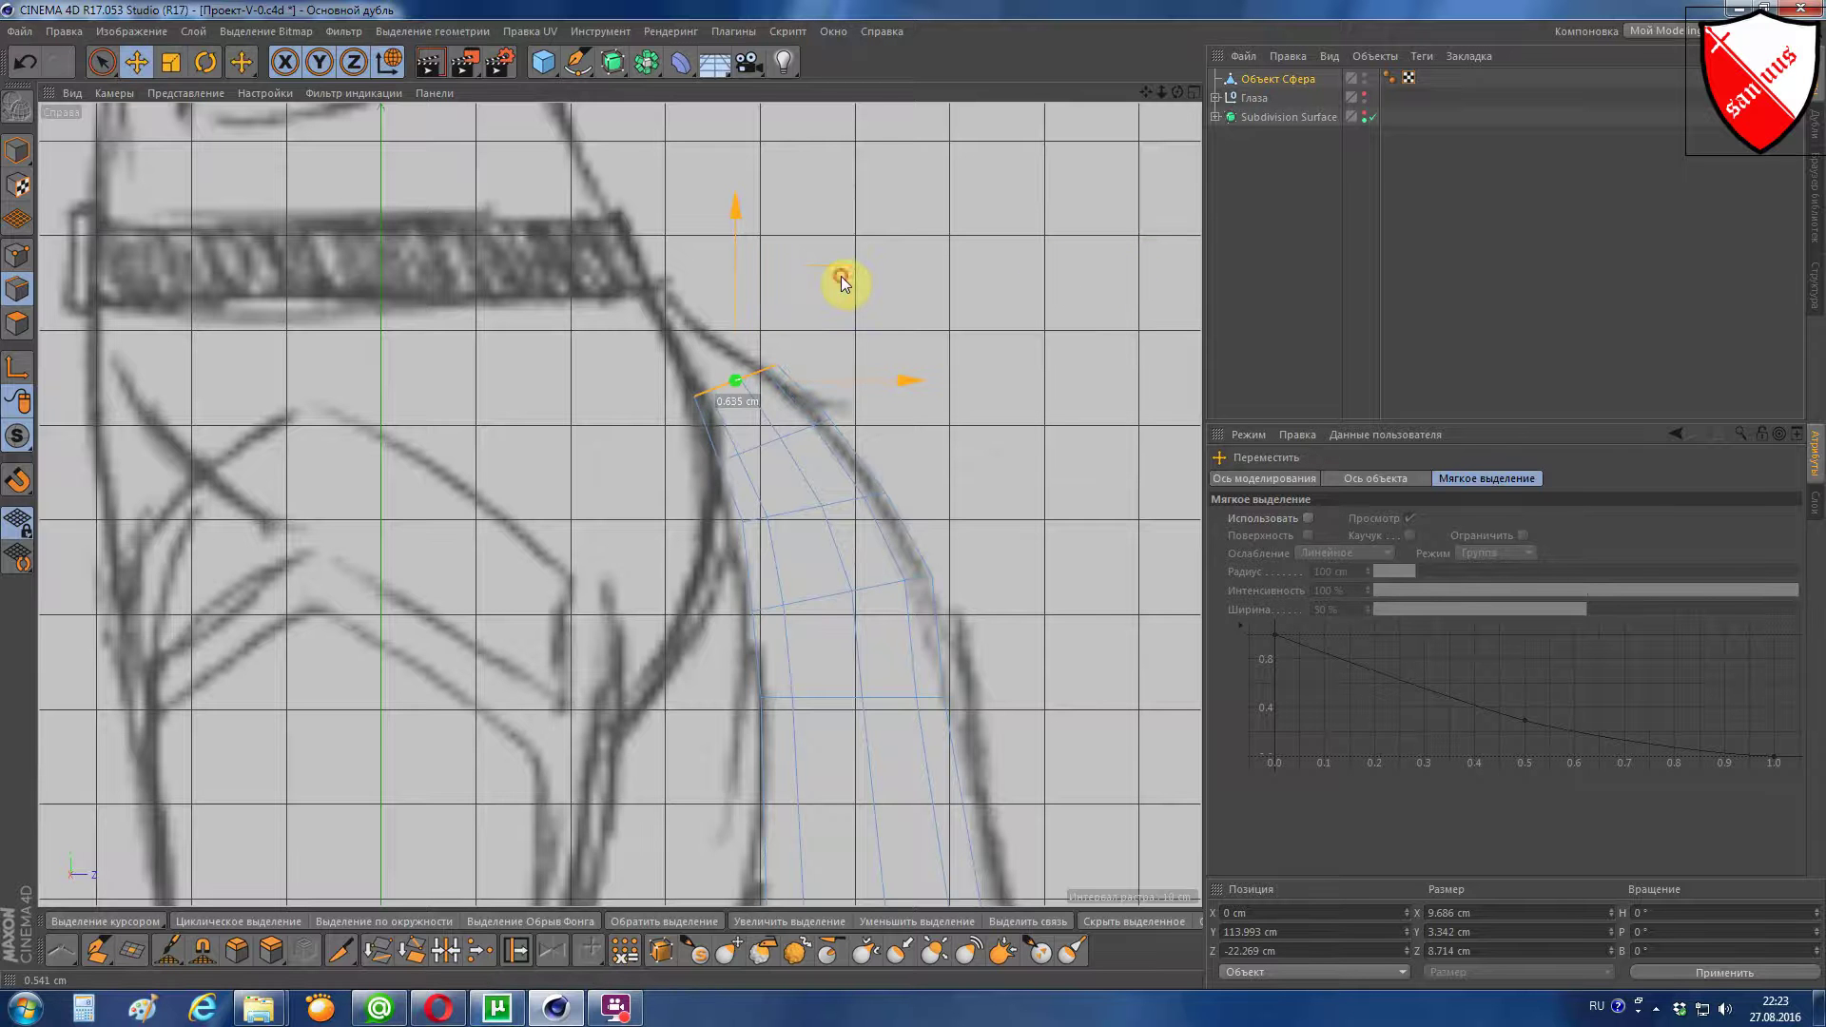
key(r)
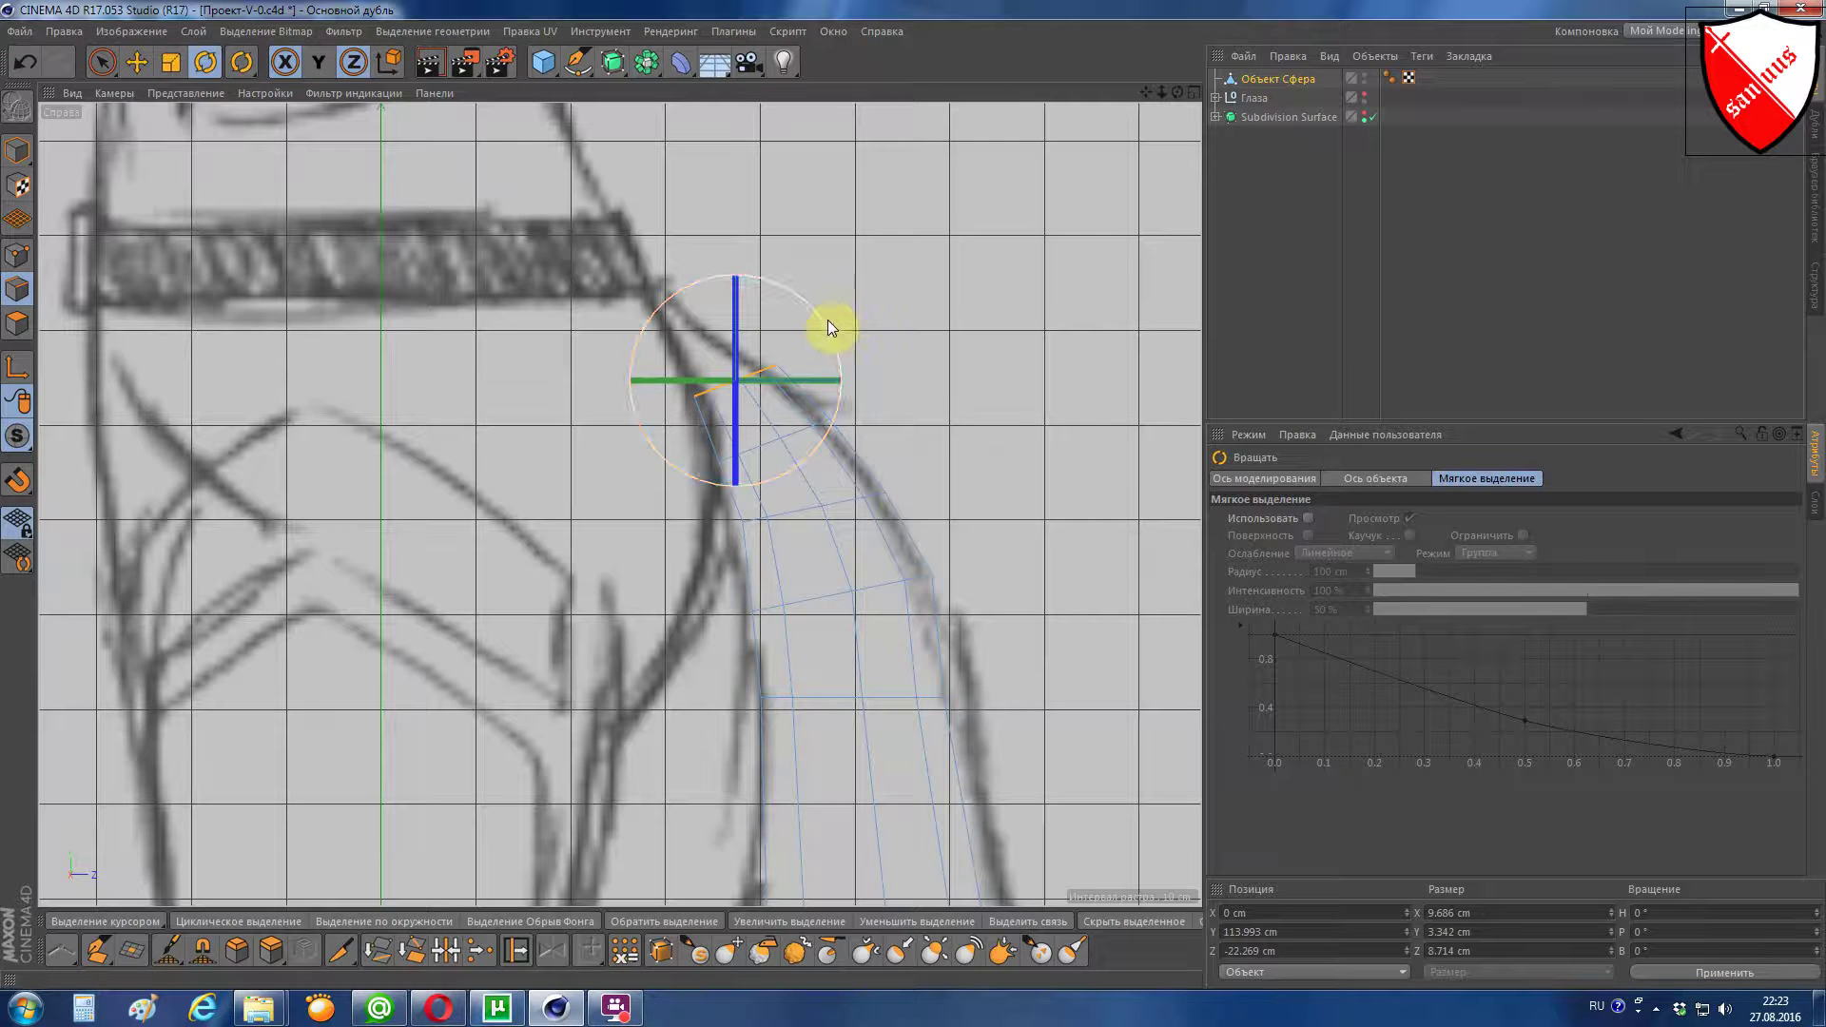
drag(826, 318, 816, 304)
key(t)
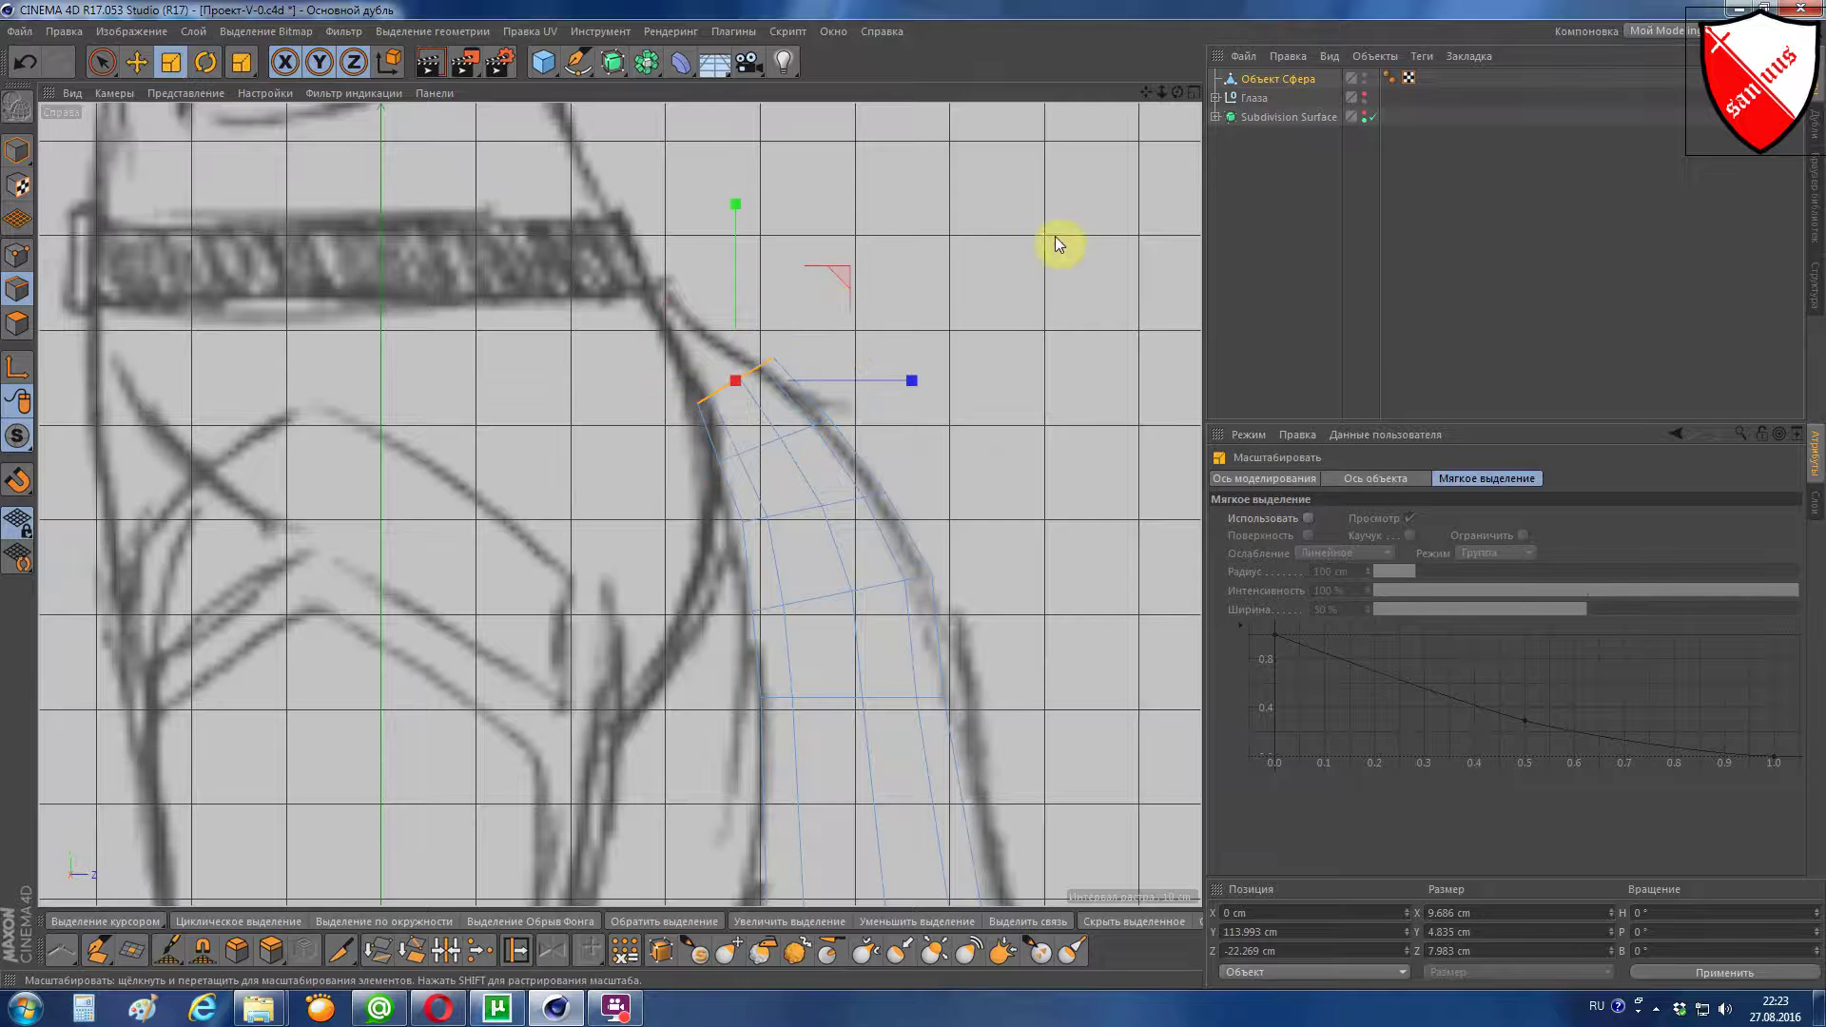
mouse_move(954, 242)
mouse_down()
mouse_move(1010, 249)
mouse_move(954, 249)
mouse_up()
key(e)
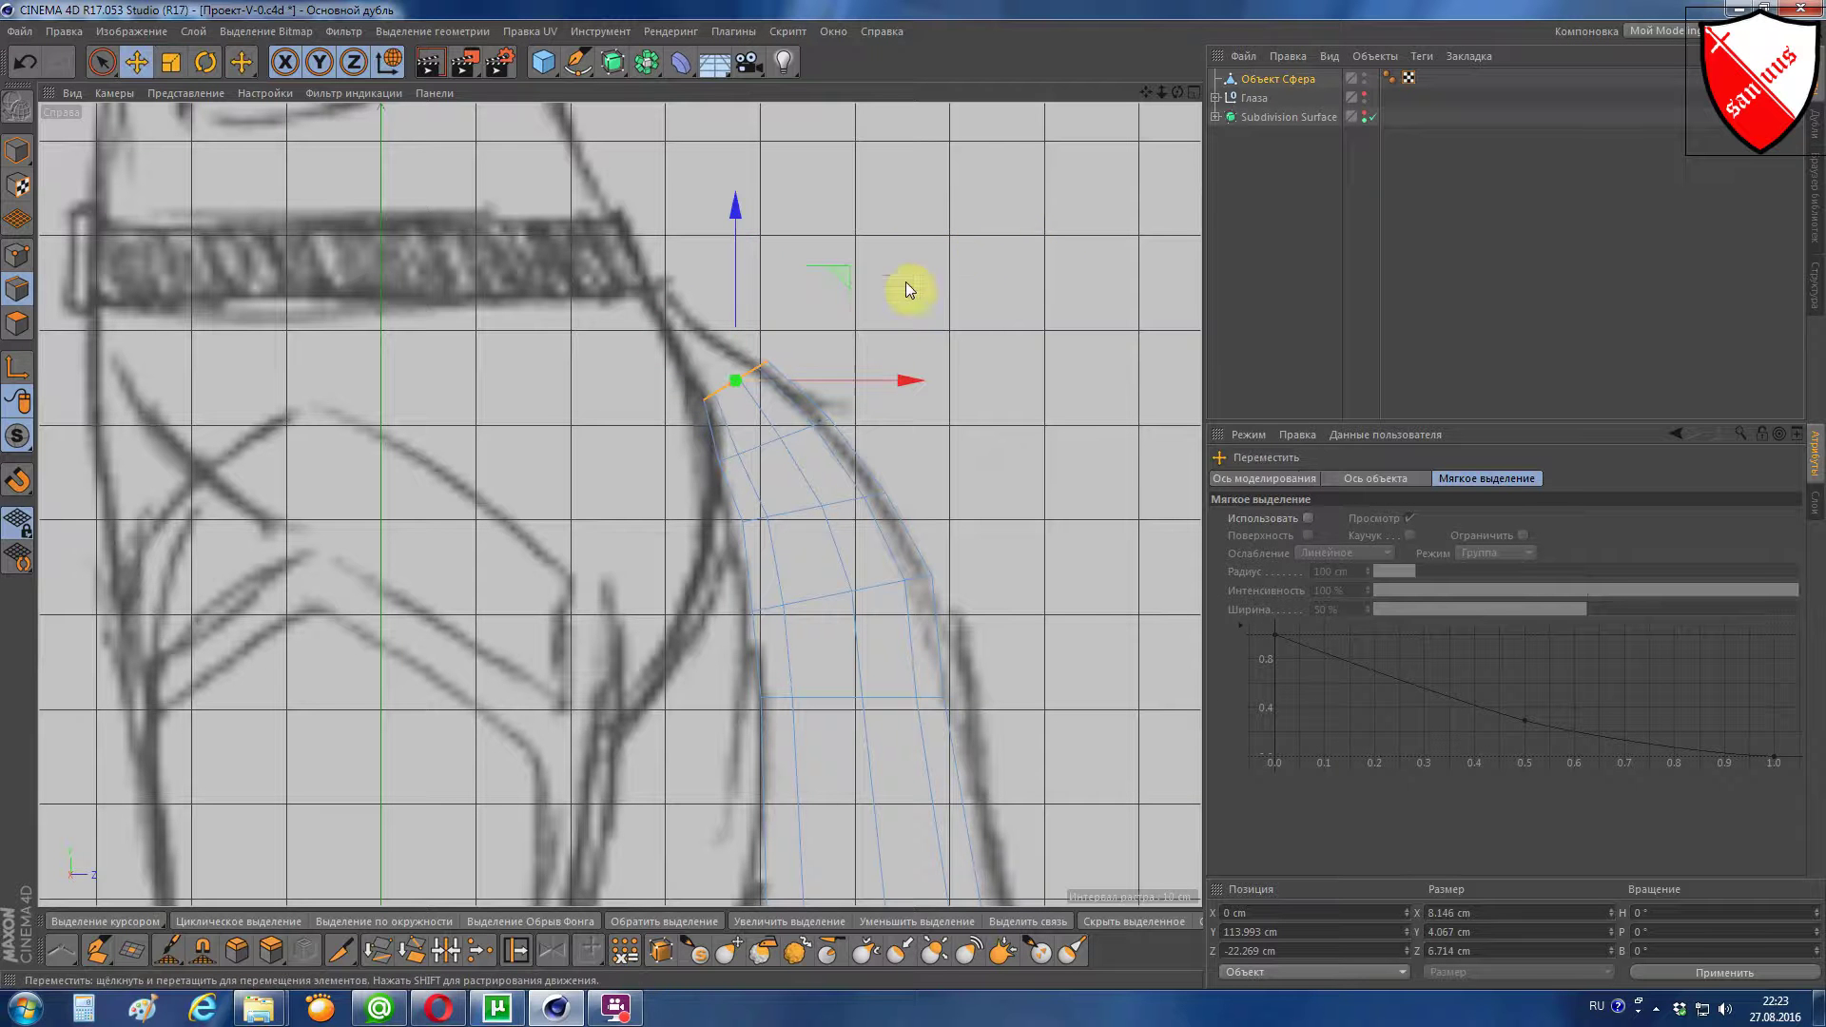
mouse_move(842, 271)
mouse_down()
mouse_move(815, 231)
mouse_move(824, 245)
mouse_up()
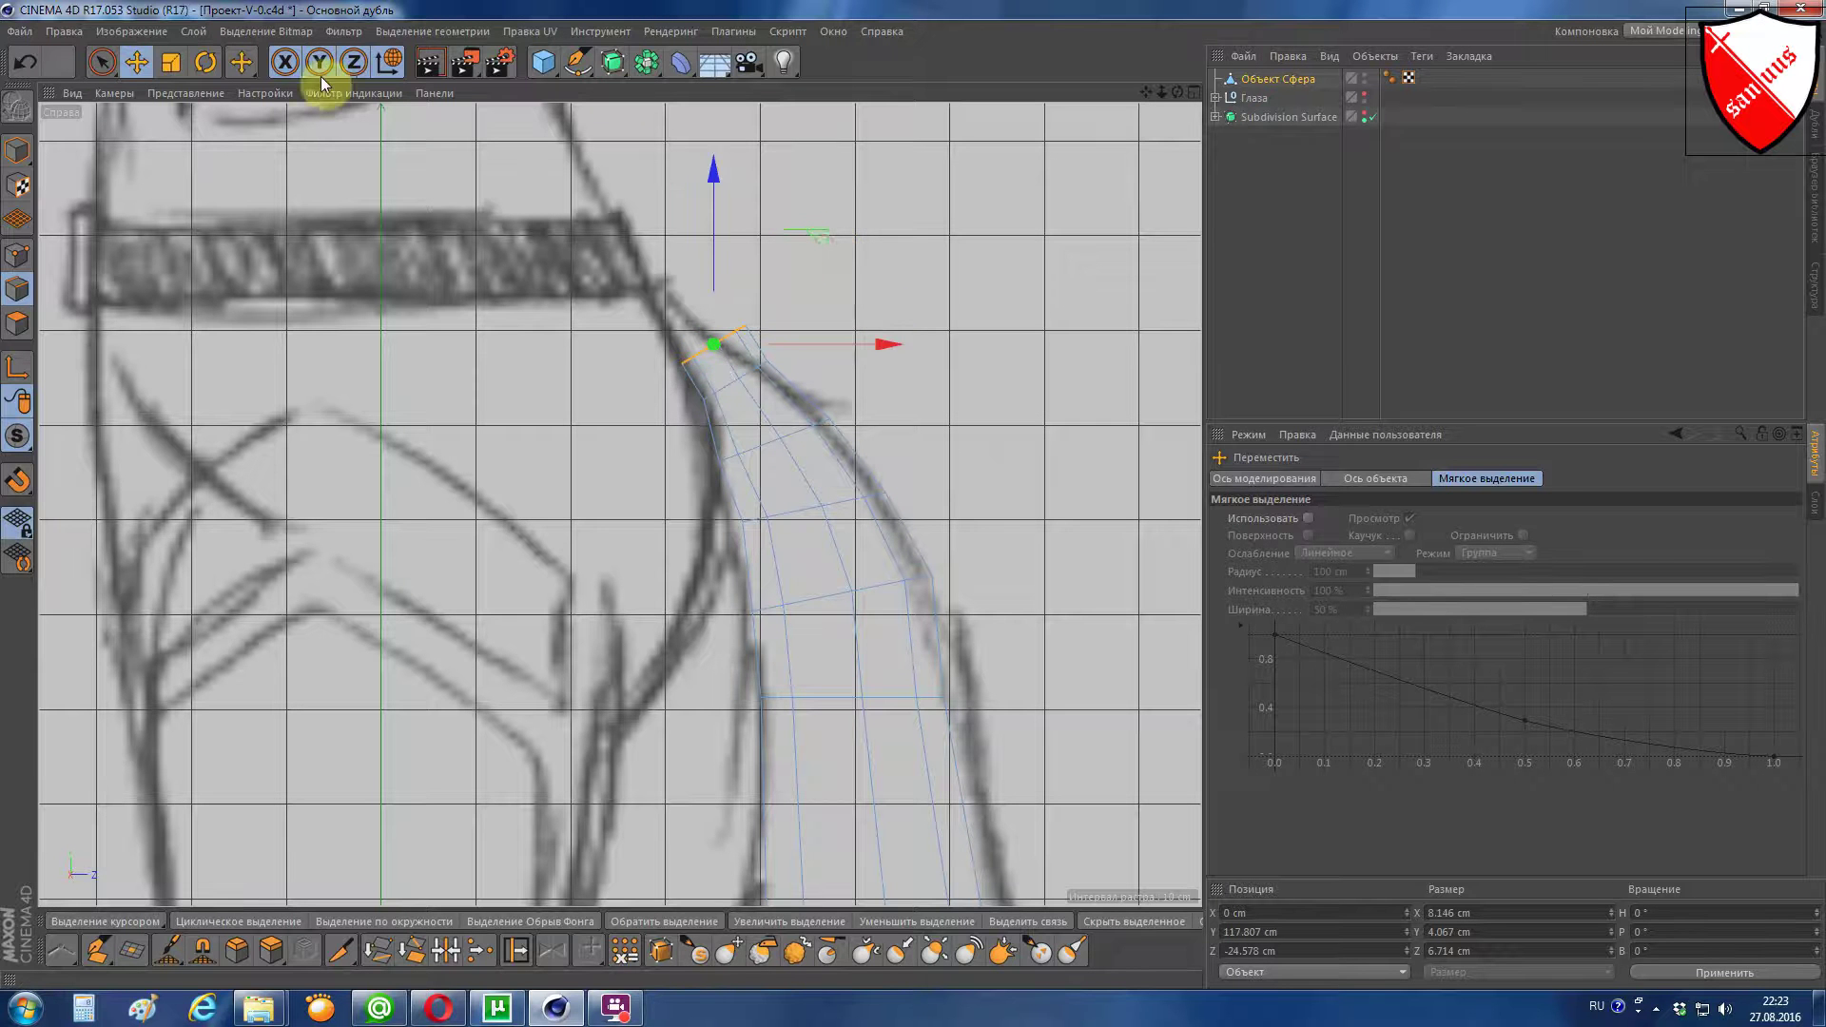
Step: Rotate the top edge about 16 degrees, shrink it, tuck it under the belt and tilt it 9 degrees
click(205, 62)
drag(779, 266, 747, 235)
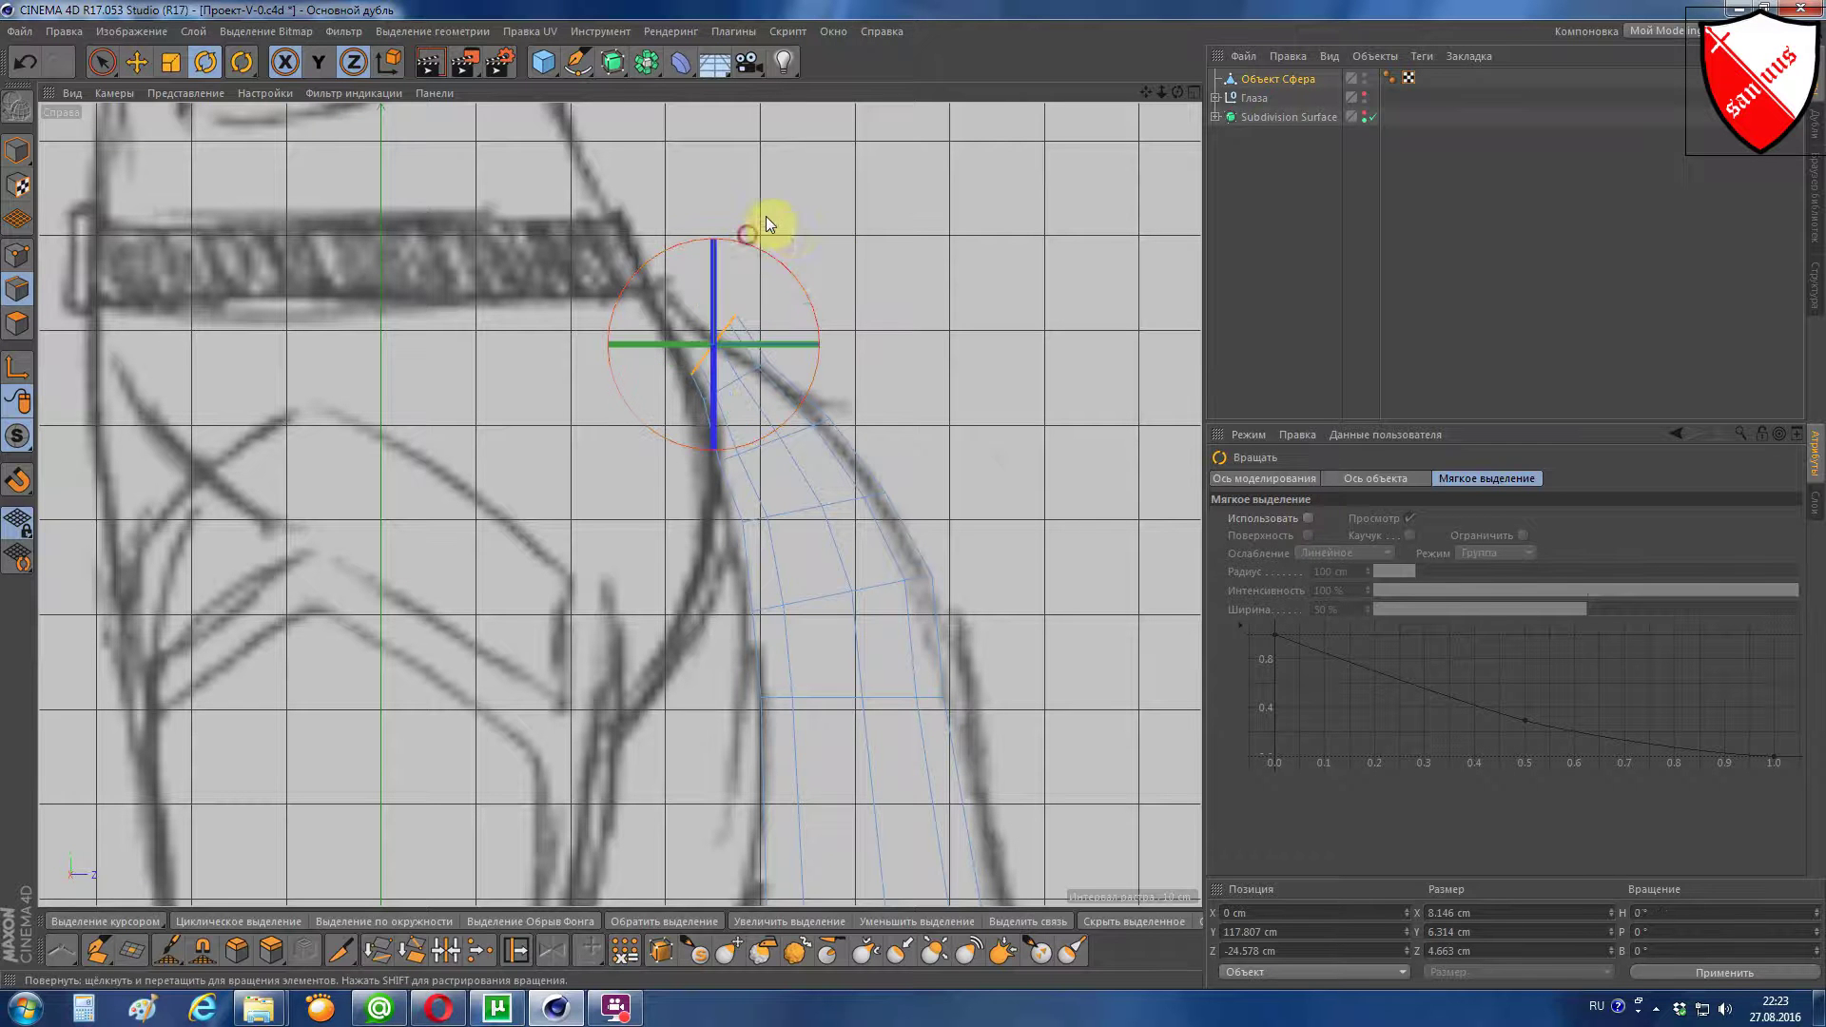
click(137, 62)
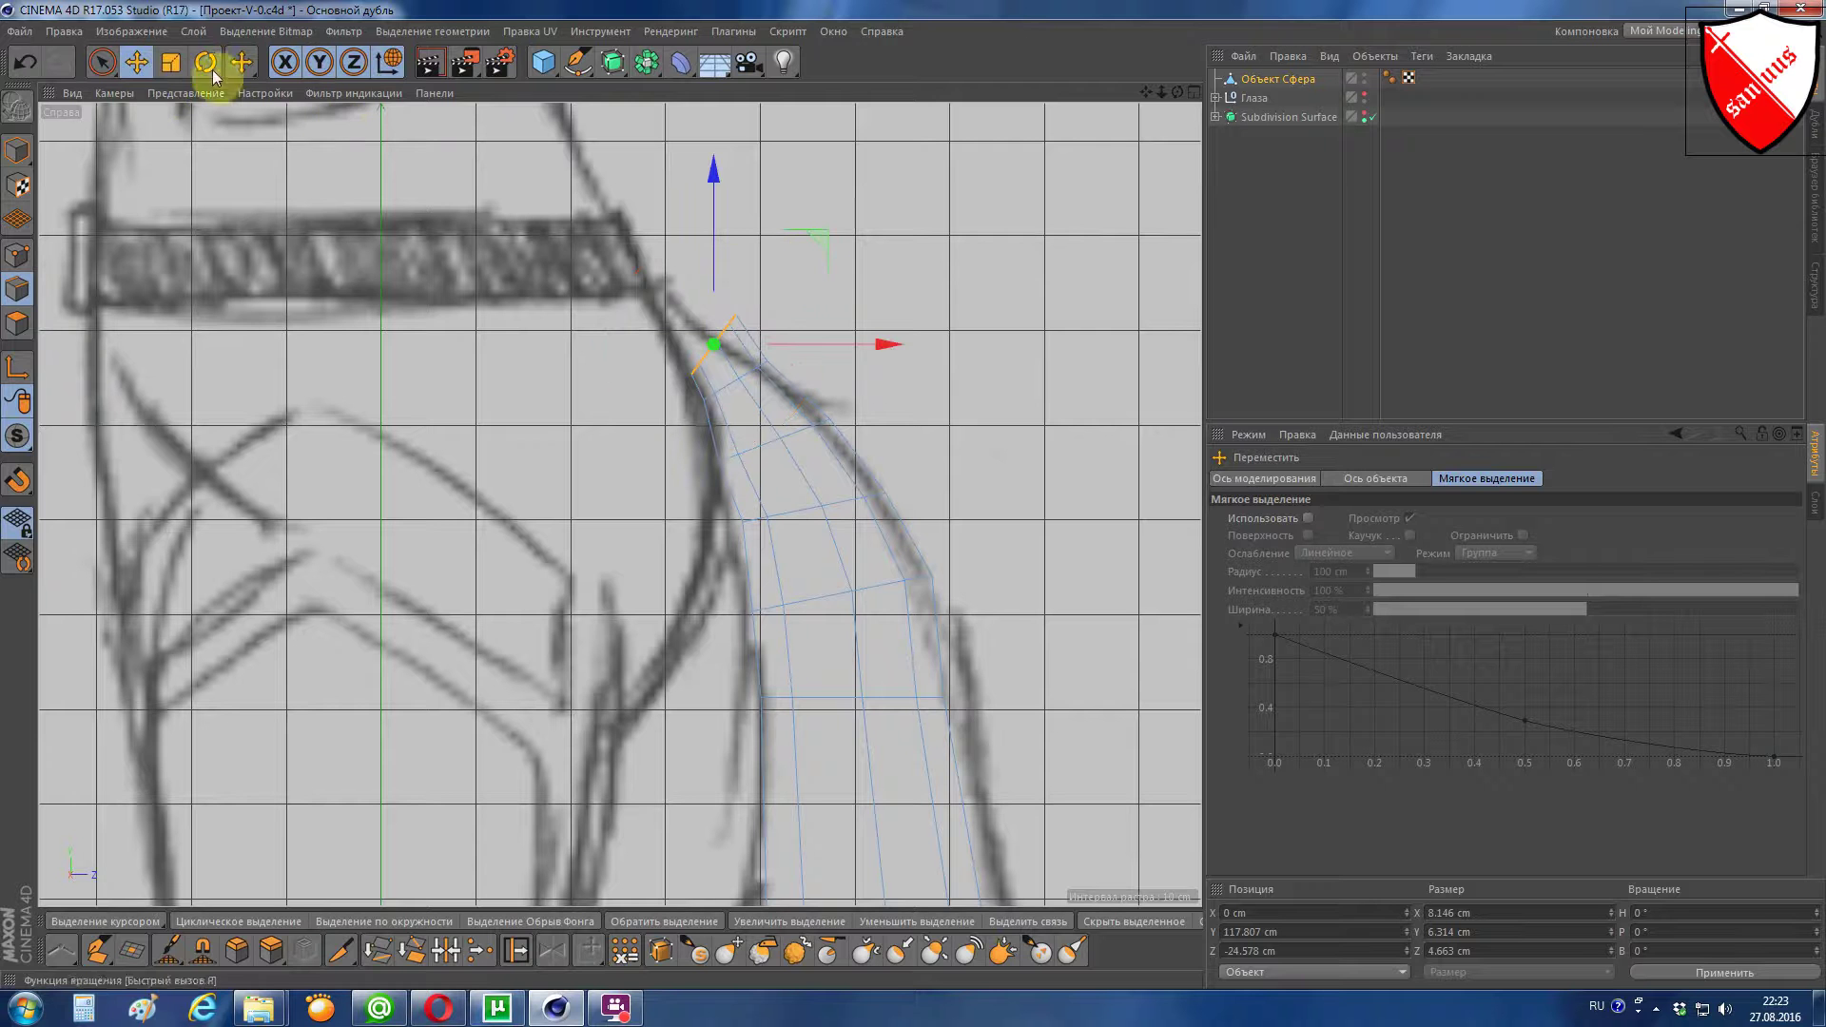
click(172, 62)
drag(856, 171, 750, 215)
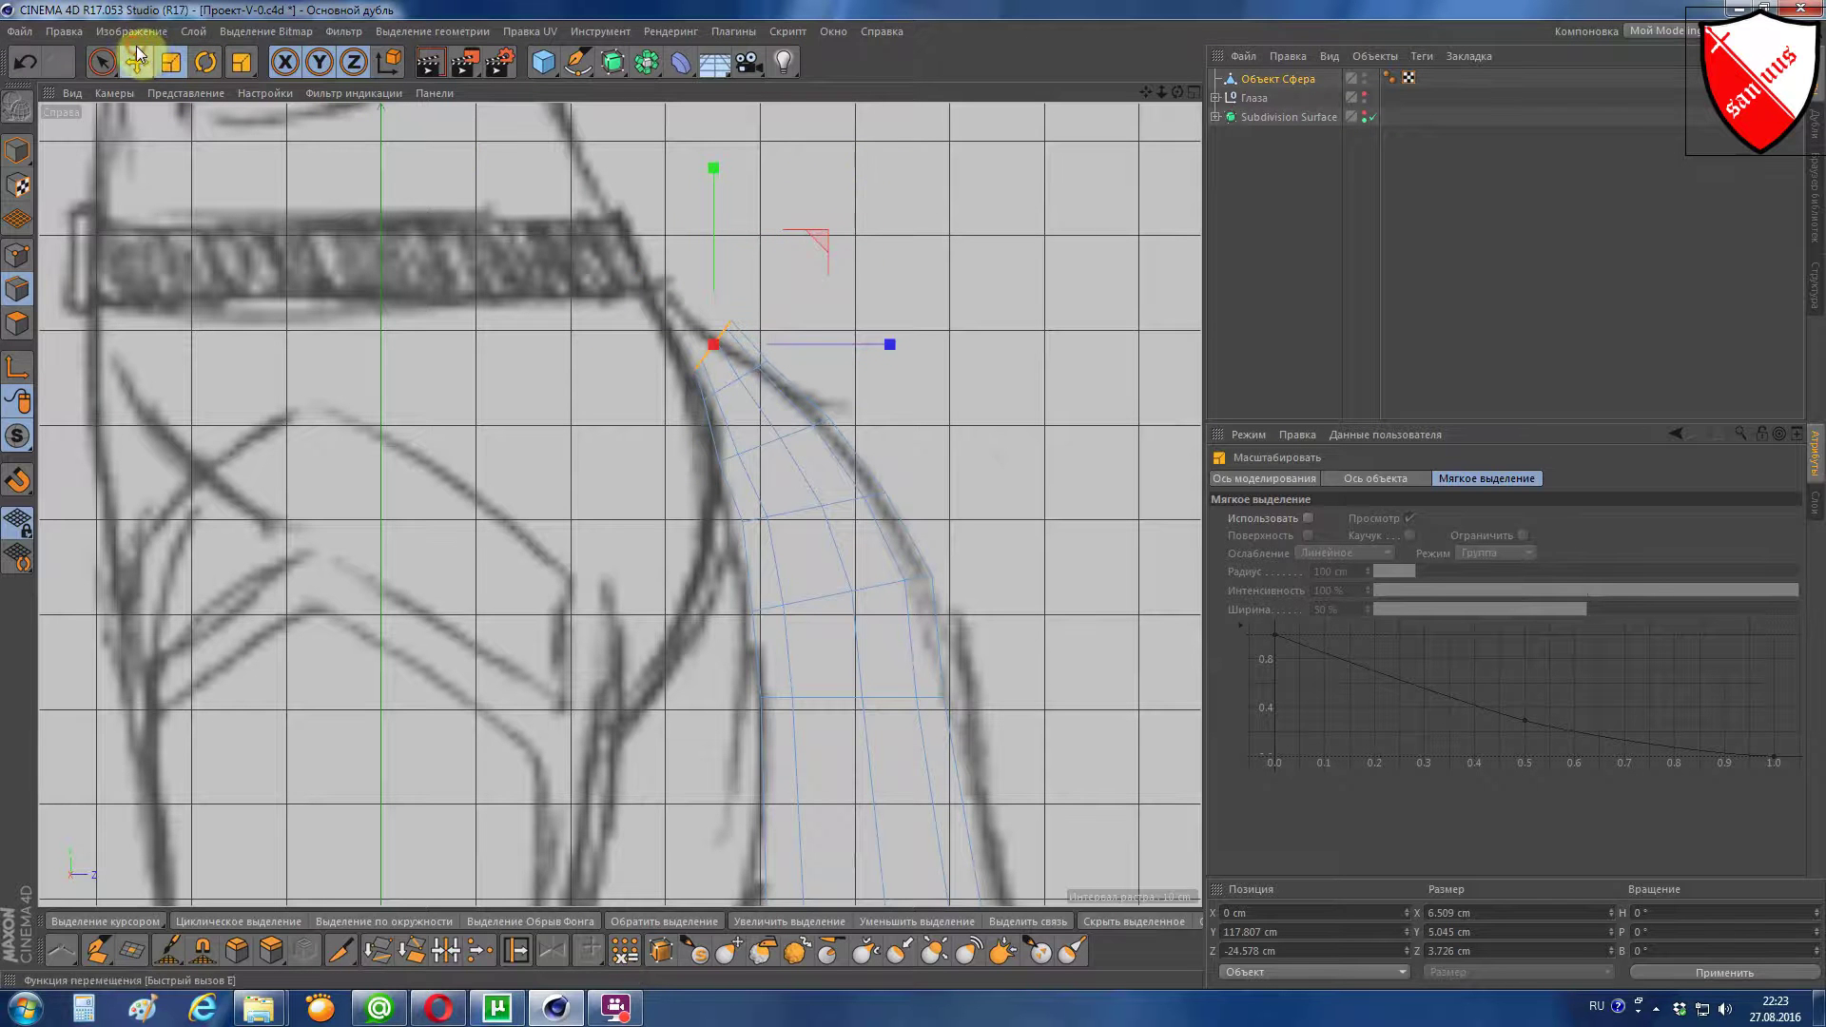
key(e)
drag(823, 244, 769, 194)
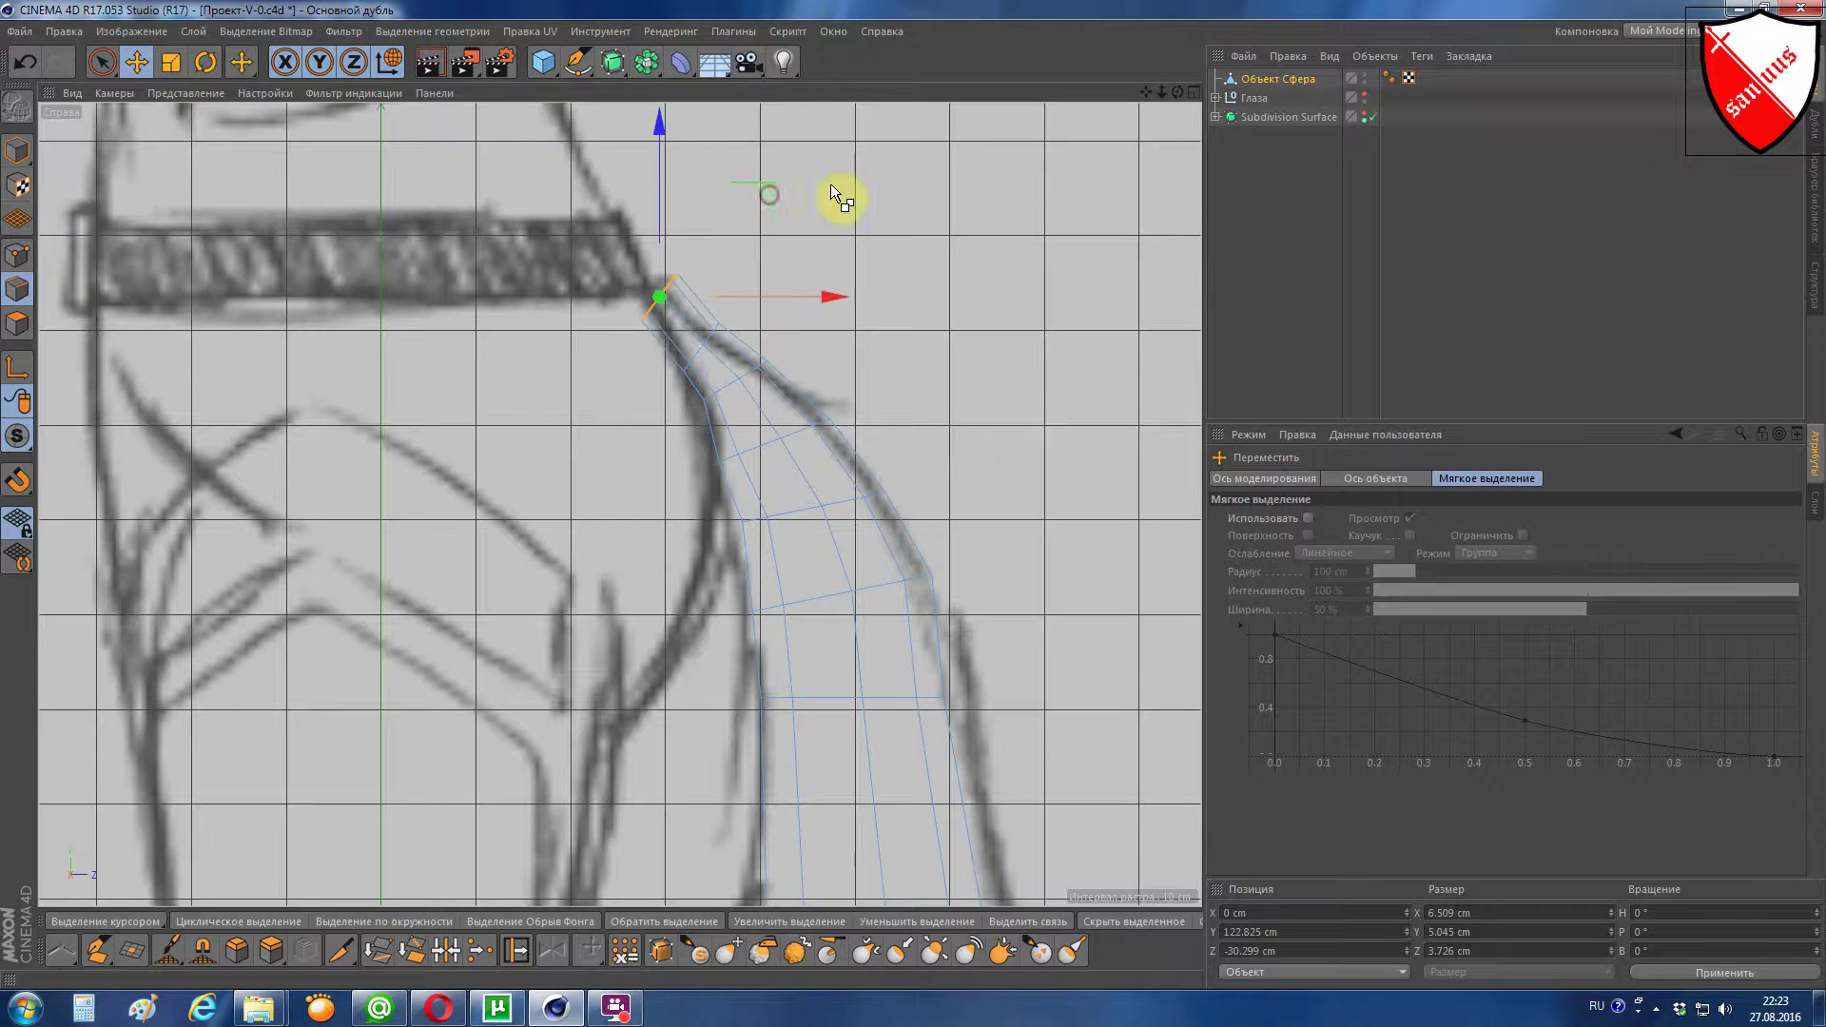
click(206, 62)
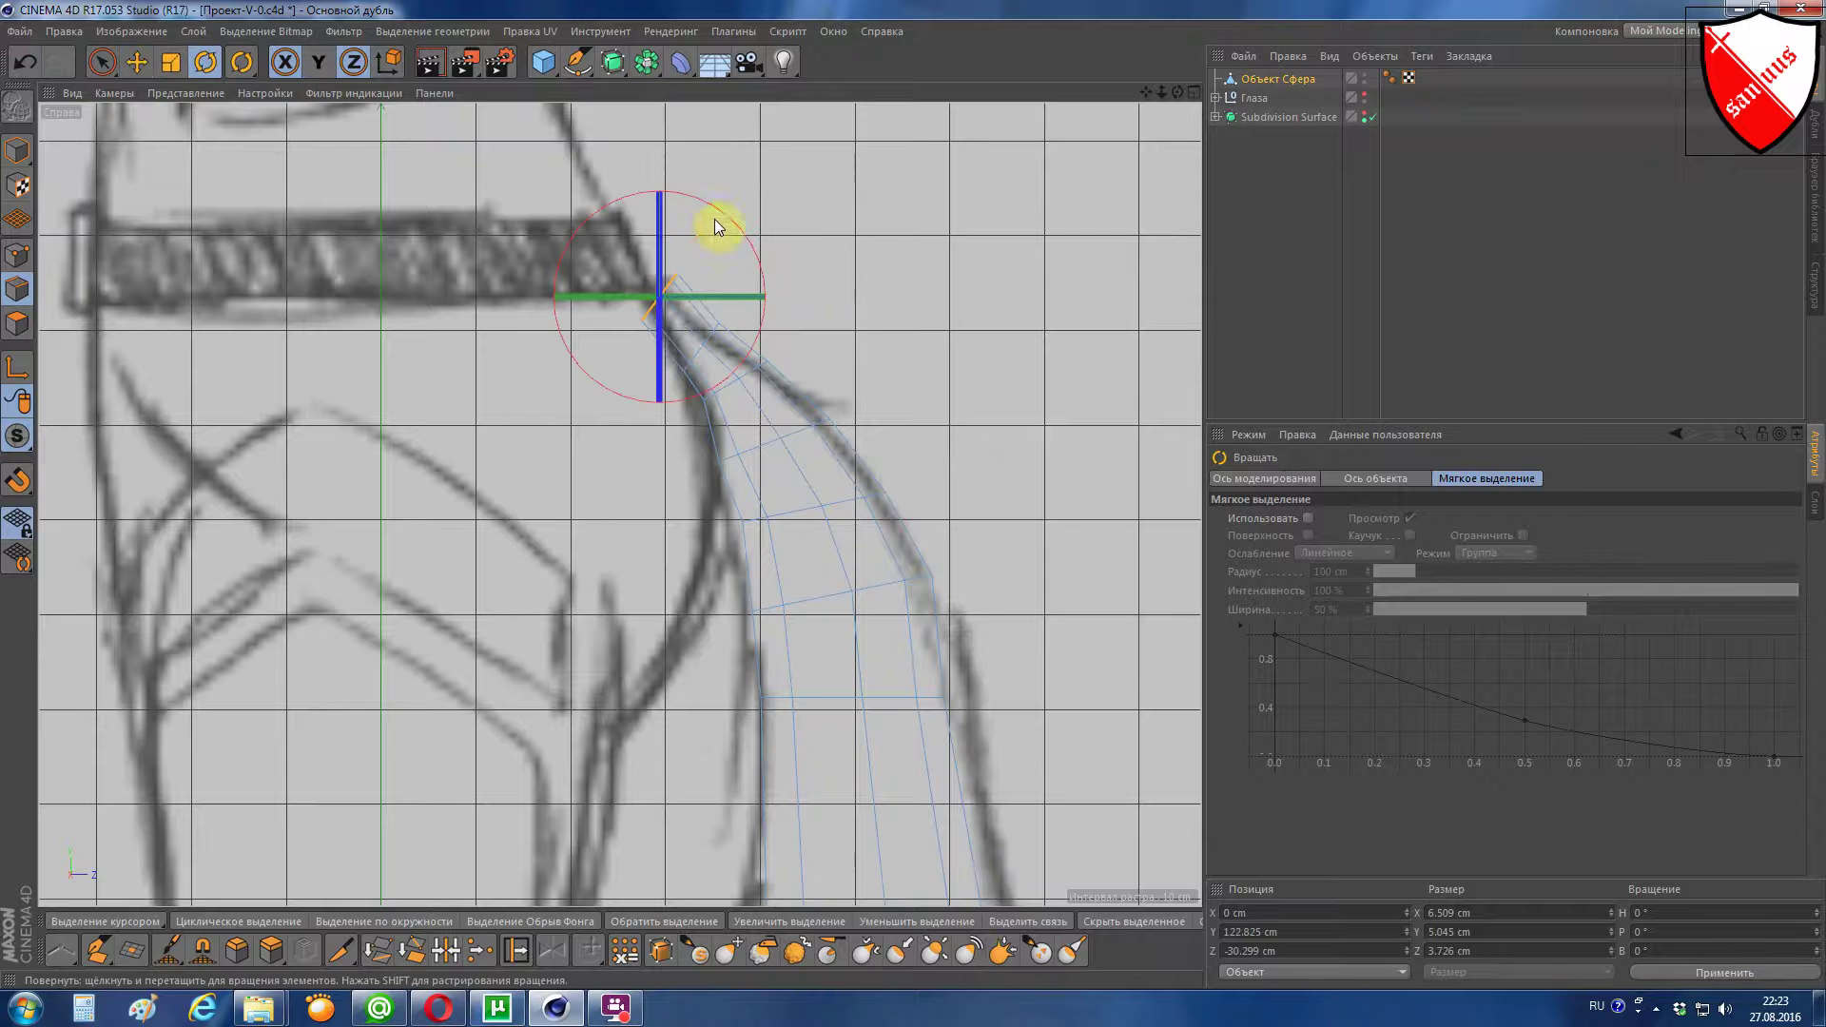
mouse_move(727, 213)
mouse_down()
mouse_move(704, 196)
mouse_move(675, 243)
mouse_up()
Step: Reselect the tail's top edge, rotate it to match the sketch, then view the whole tail and deselect
click(171, 64)
scroll(807, 236, up, 3)
scroll(807, 236, up, 1)
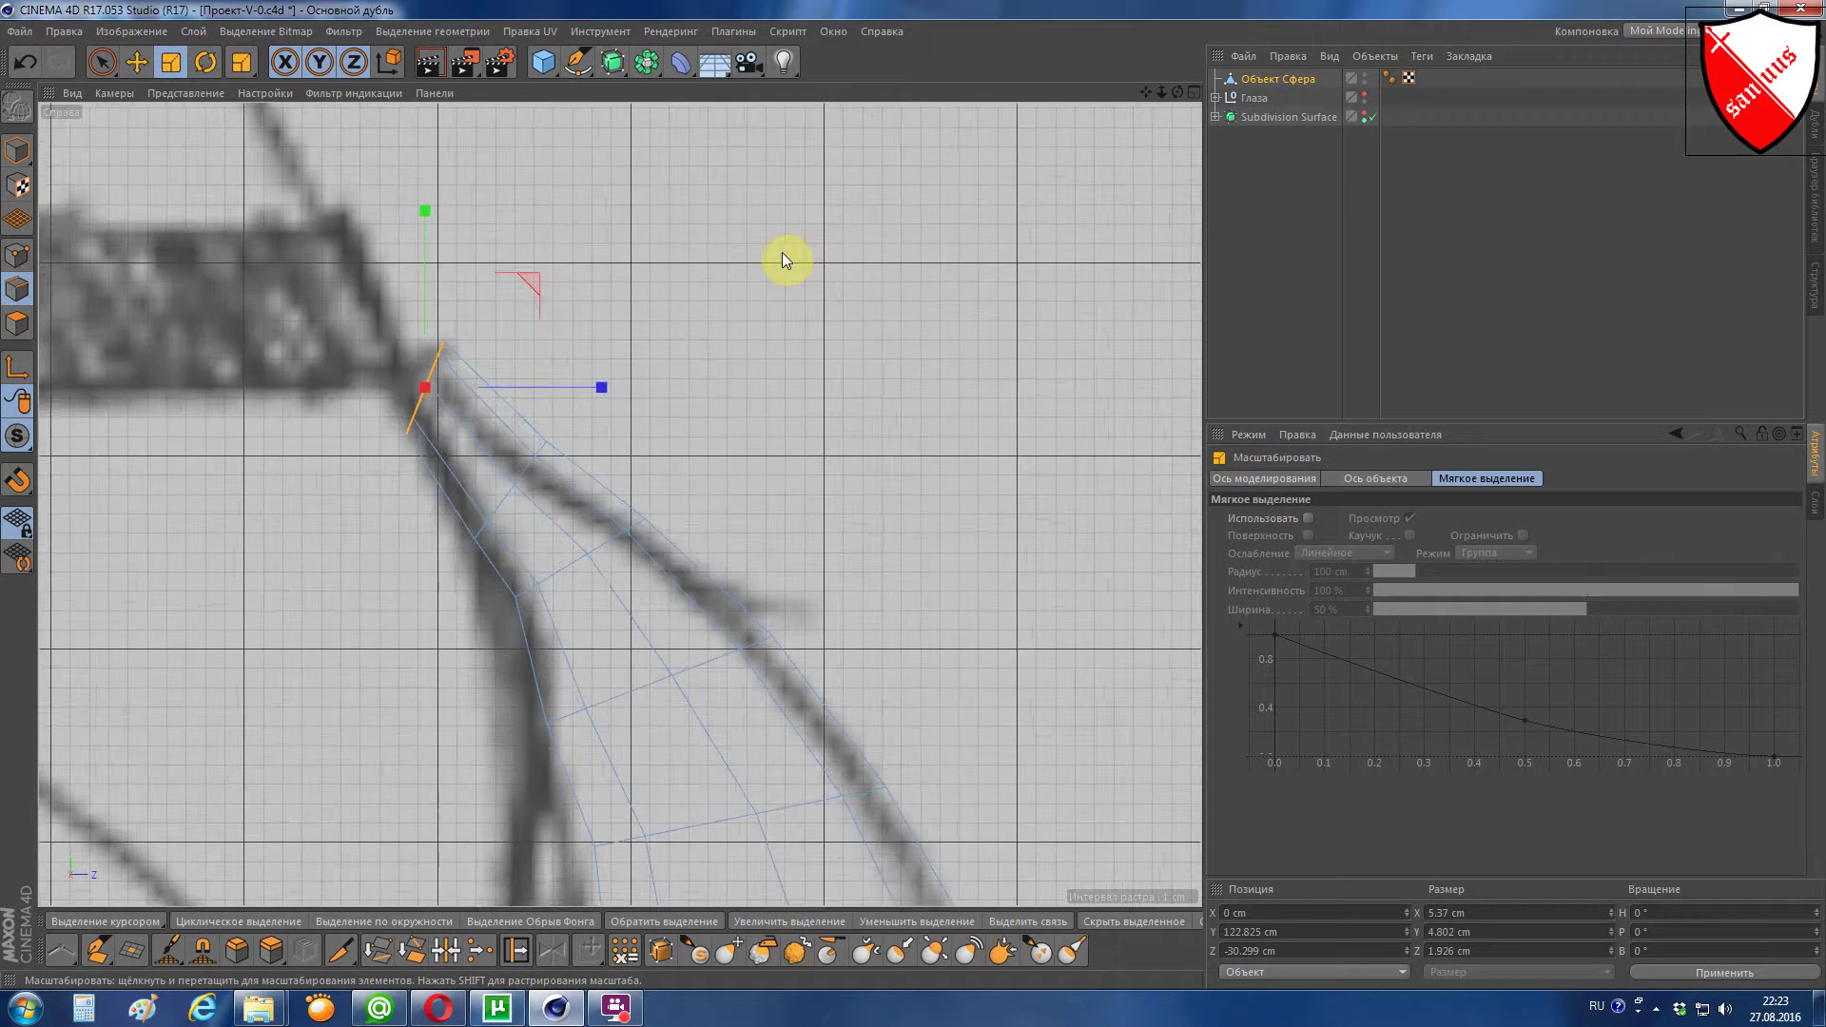
click(775, 254)
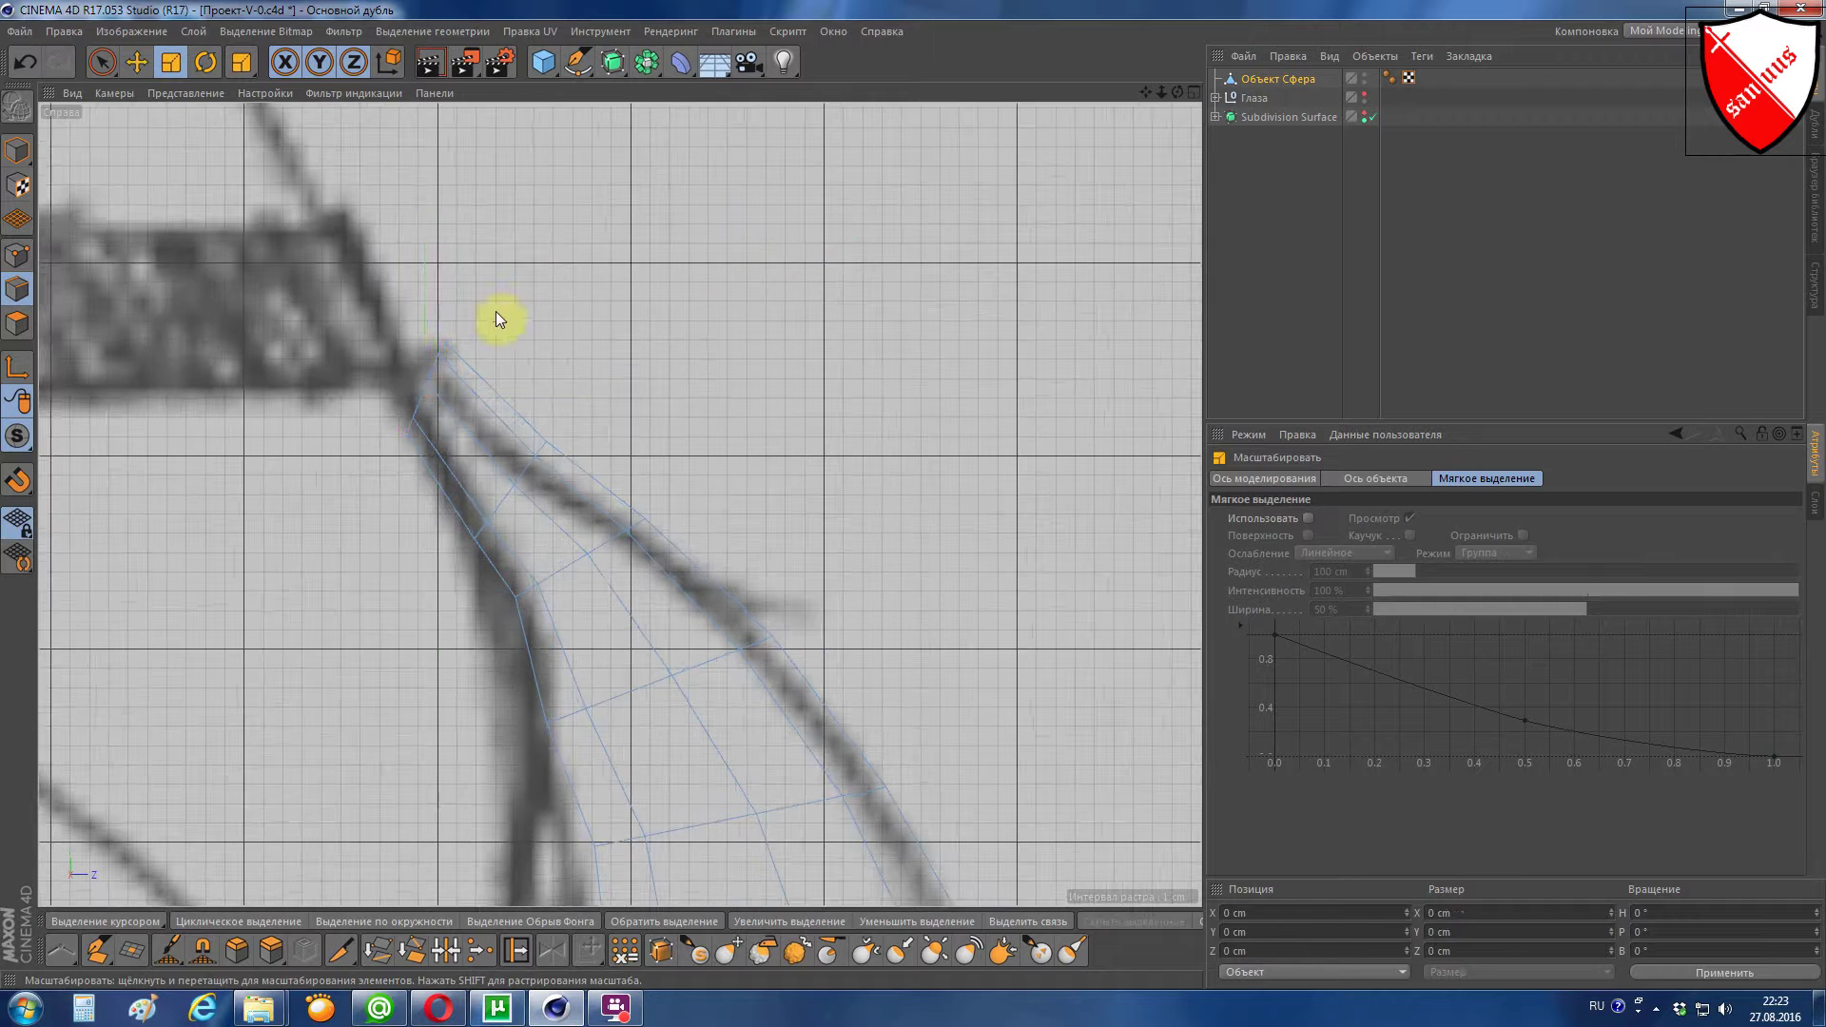
click(426, 402)
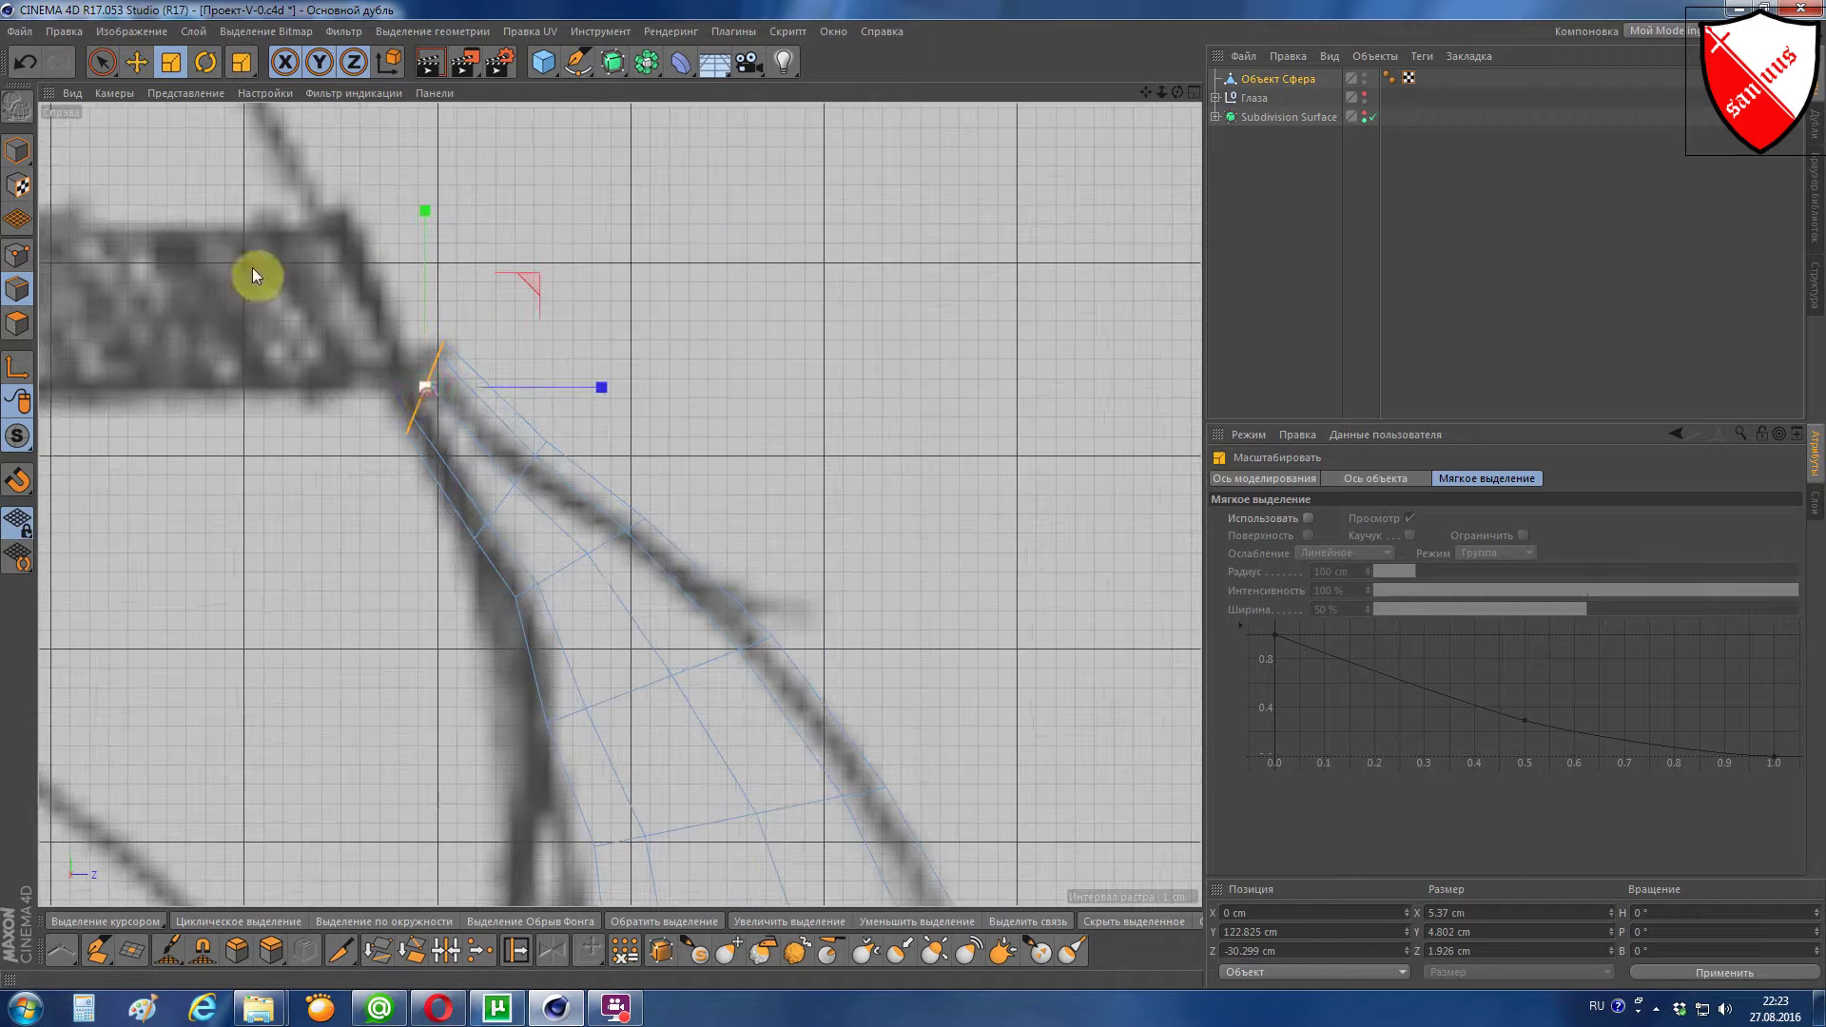
click(203, 63)
drag(501, 316, 497, 302)
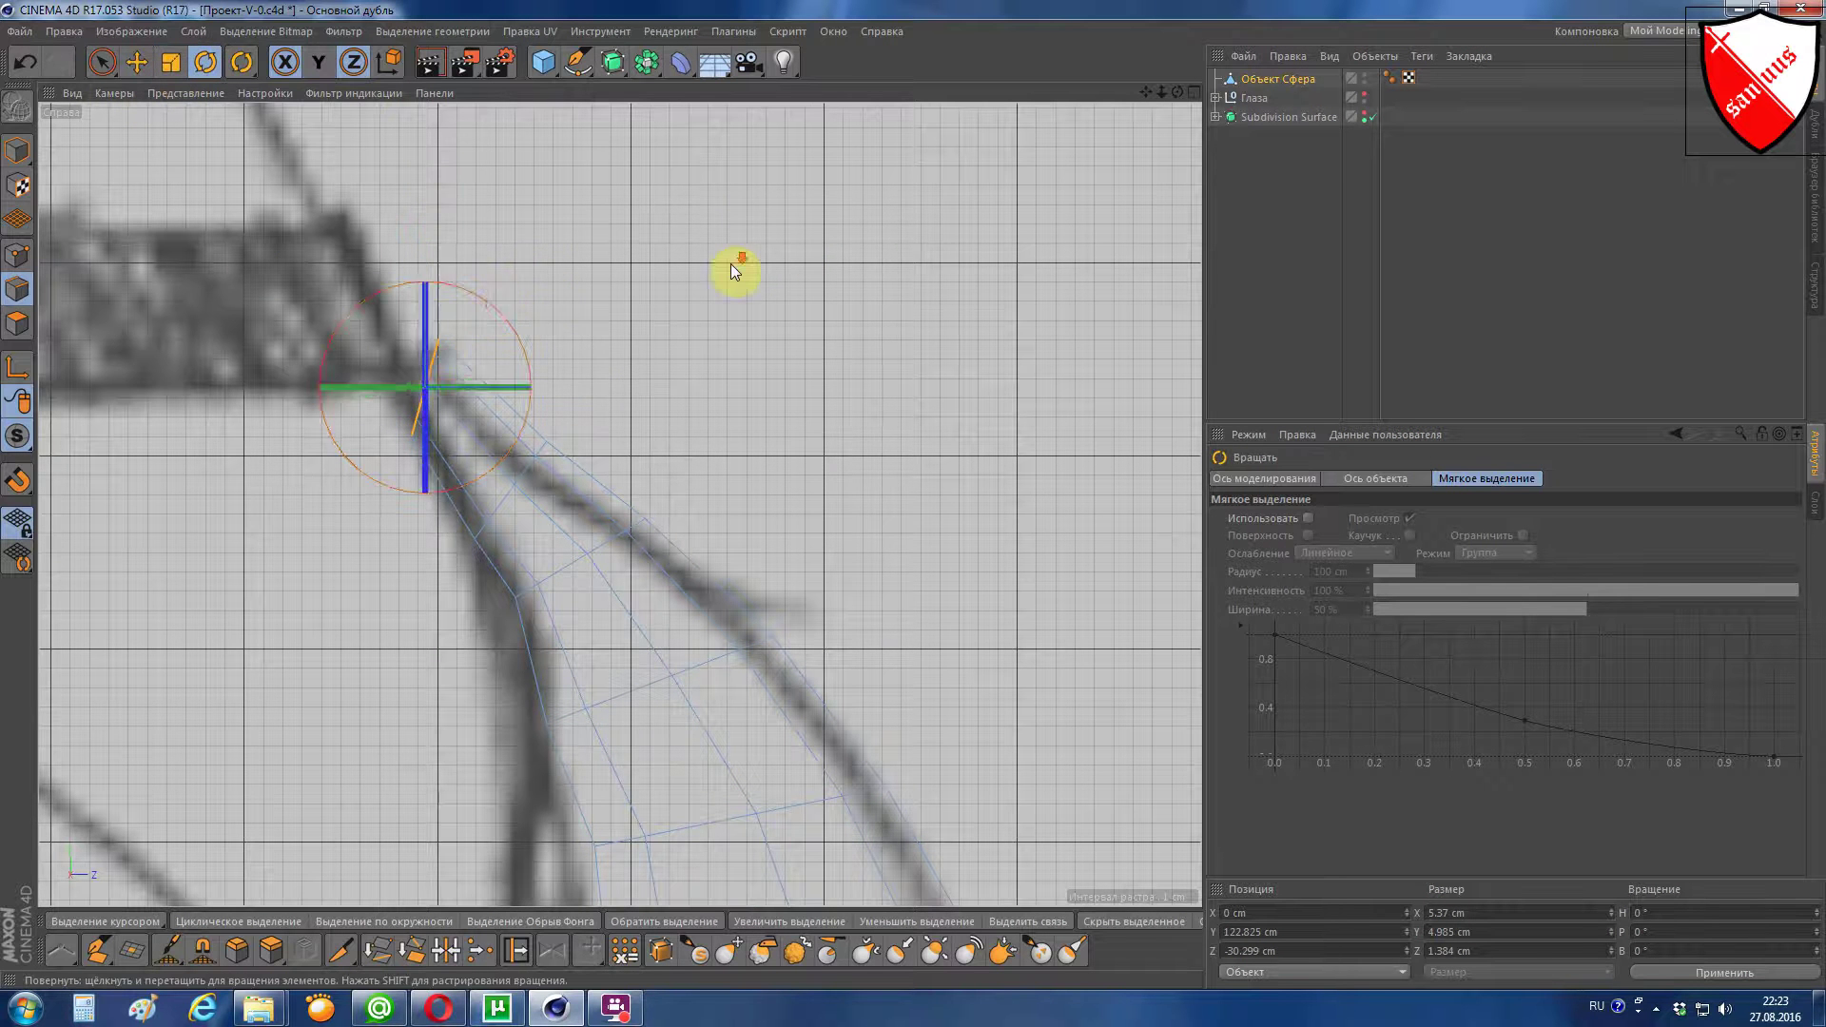
scroll(733, 267, down, 3)
scroll(738, 271, down, 2)
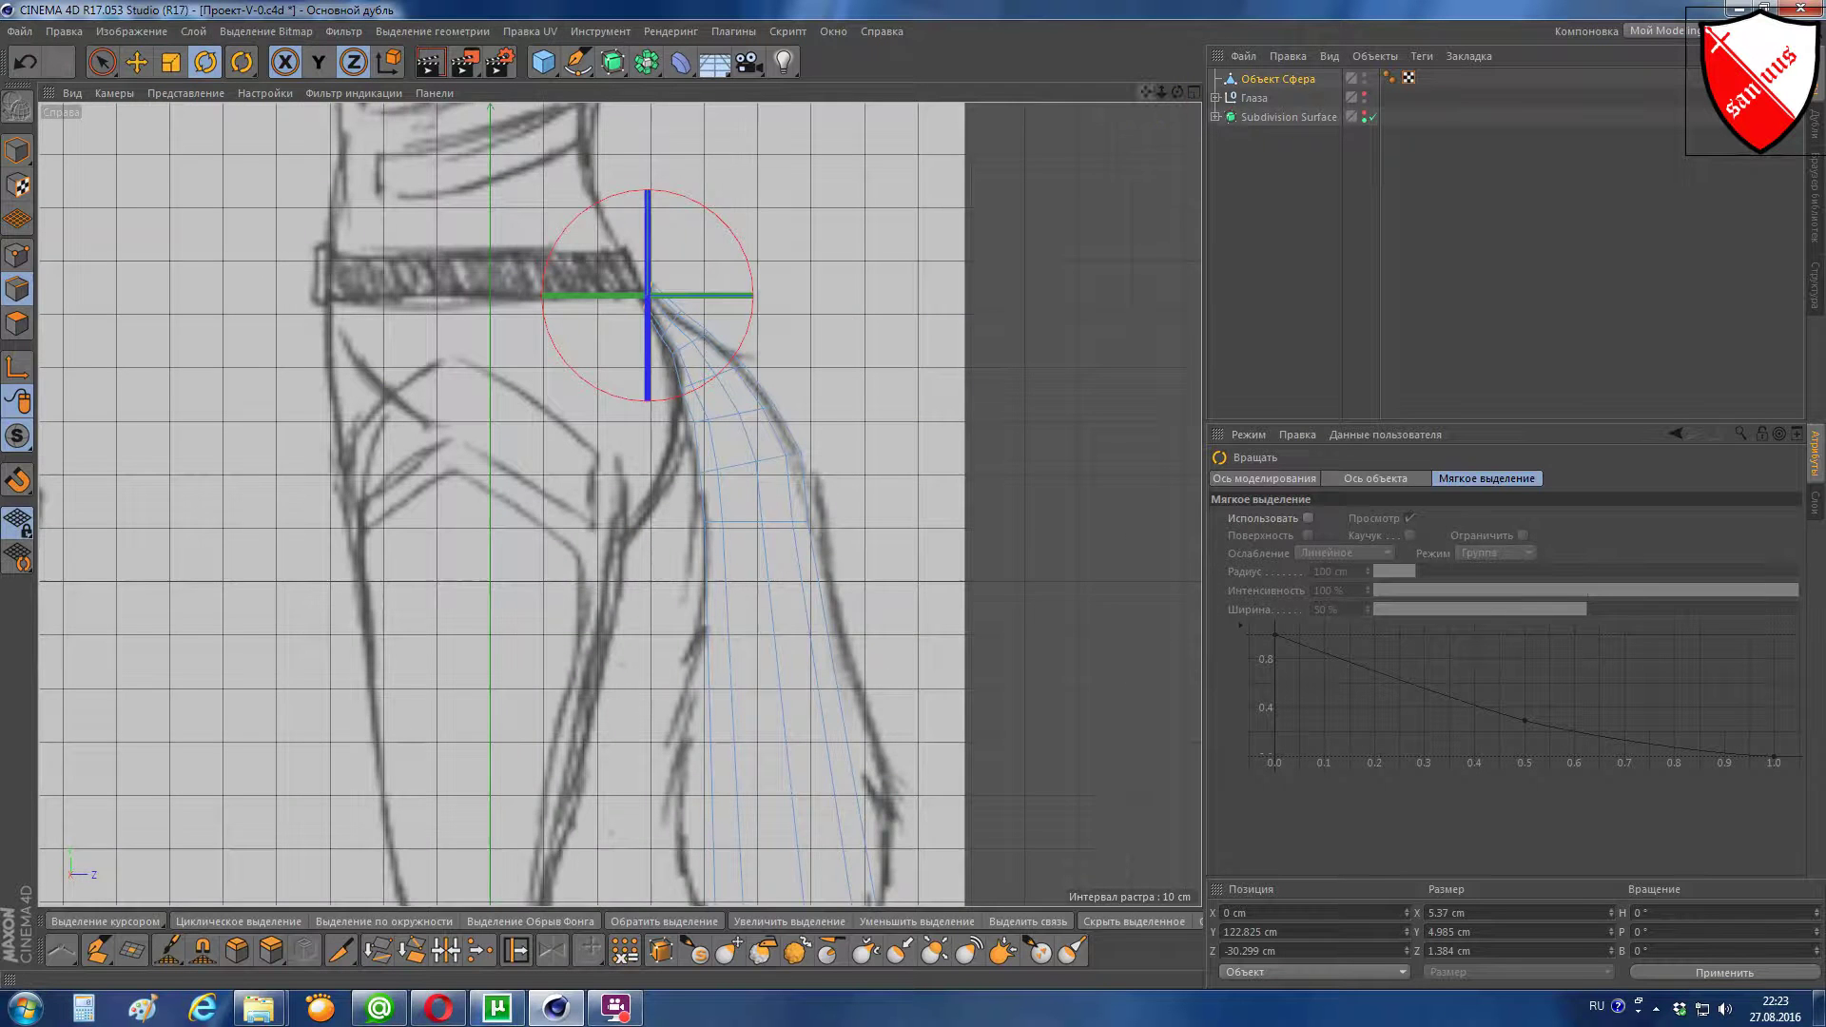
alt+middle_drag(952, 619, 970, 436)
click(594, 476)
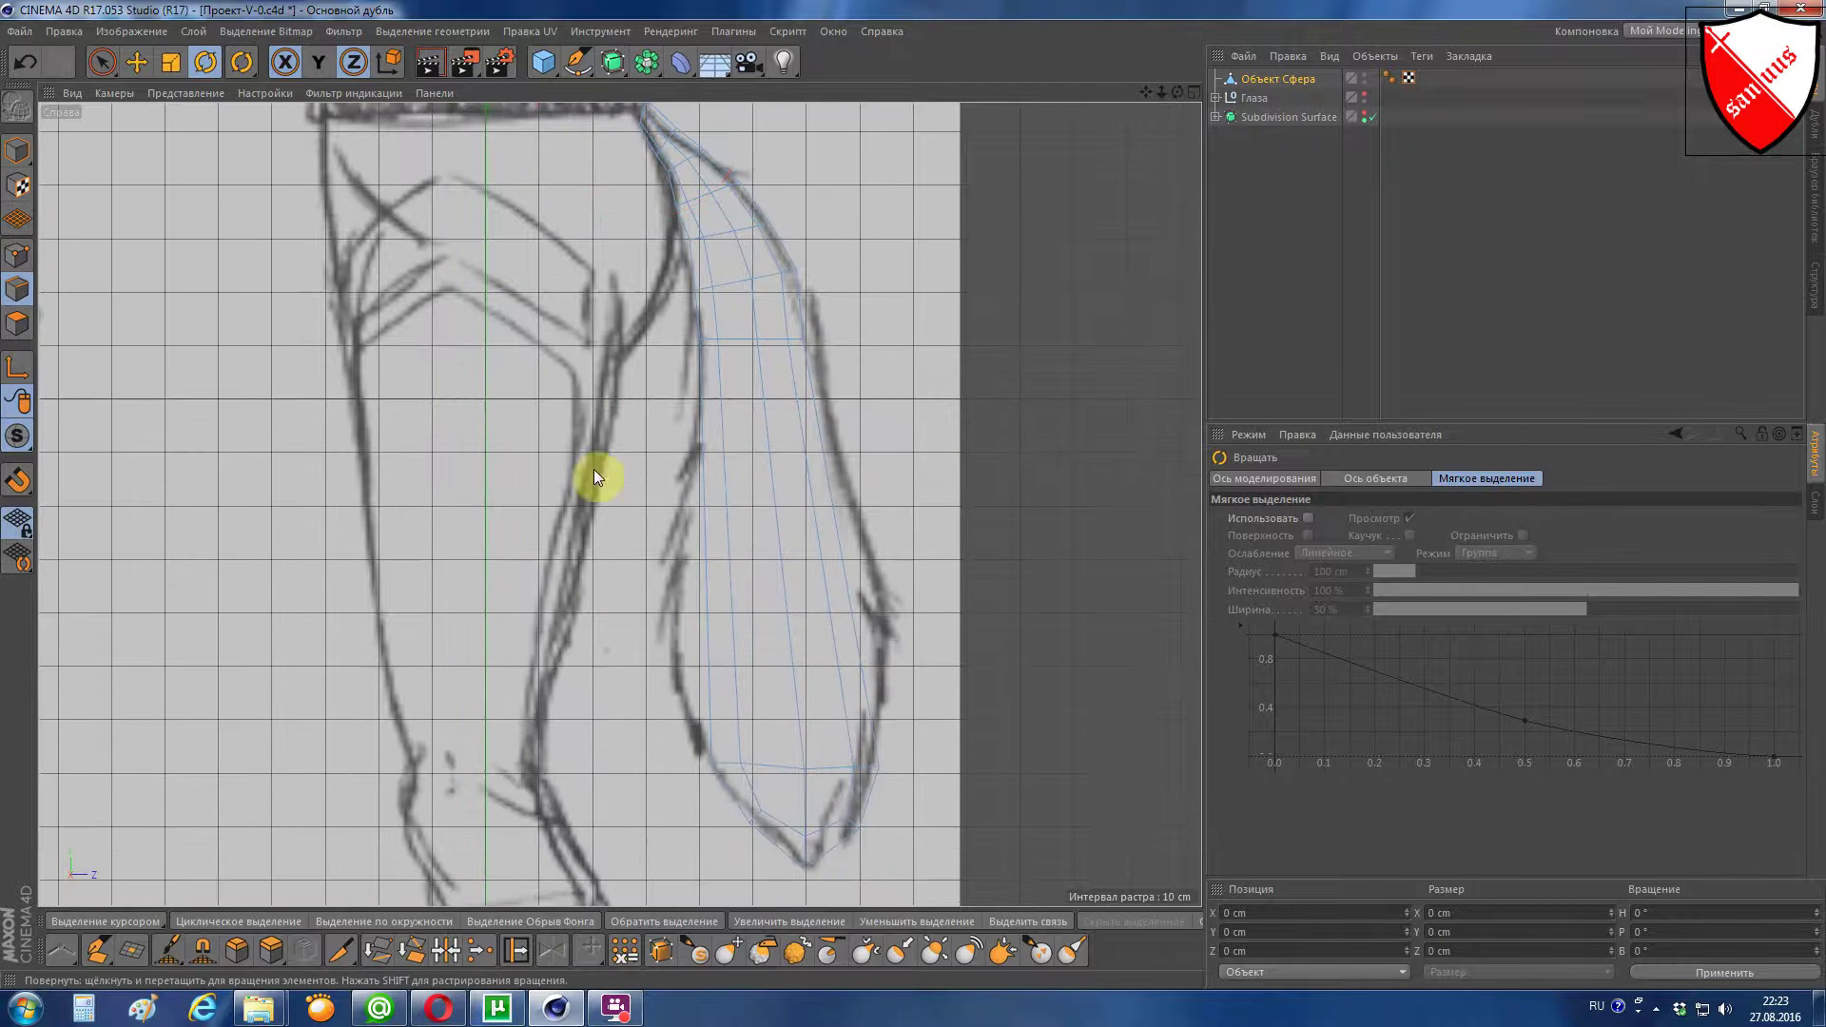
Step: Cut a lengthwise edge loop down the tail with the Knife tool in Loop mode
click(337, 950)
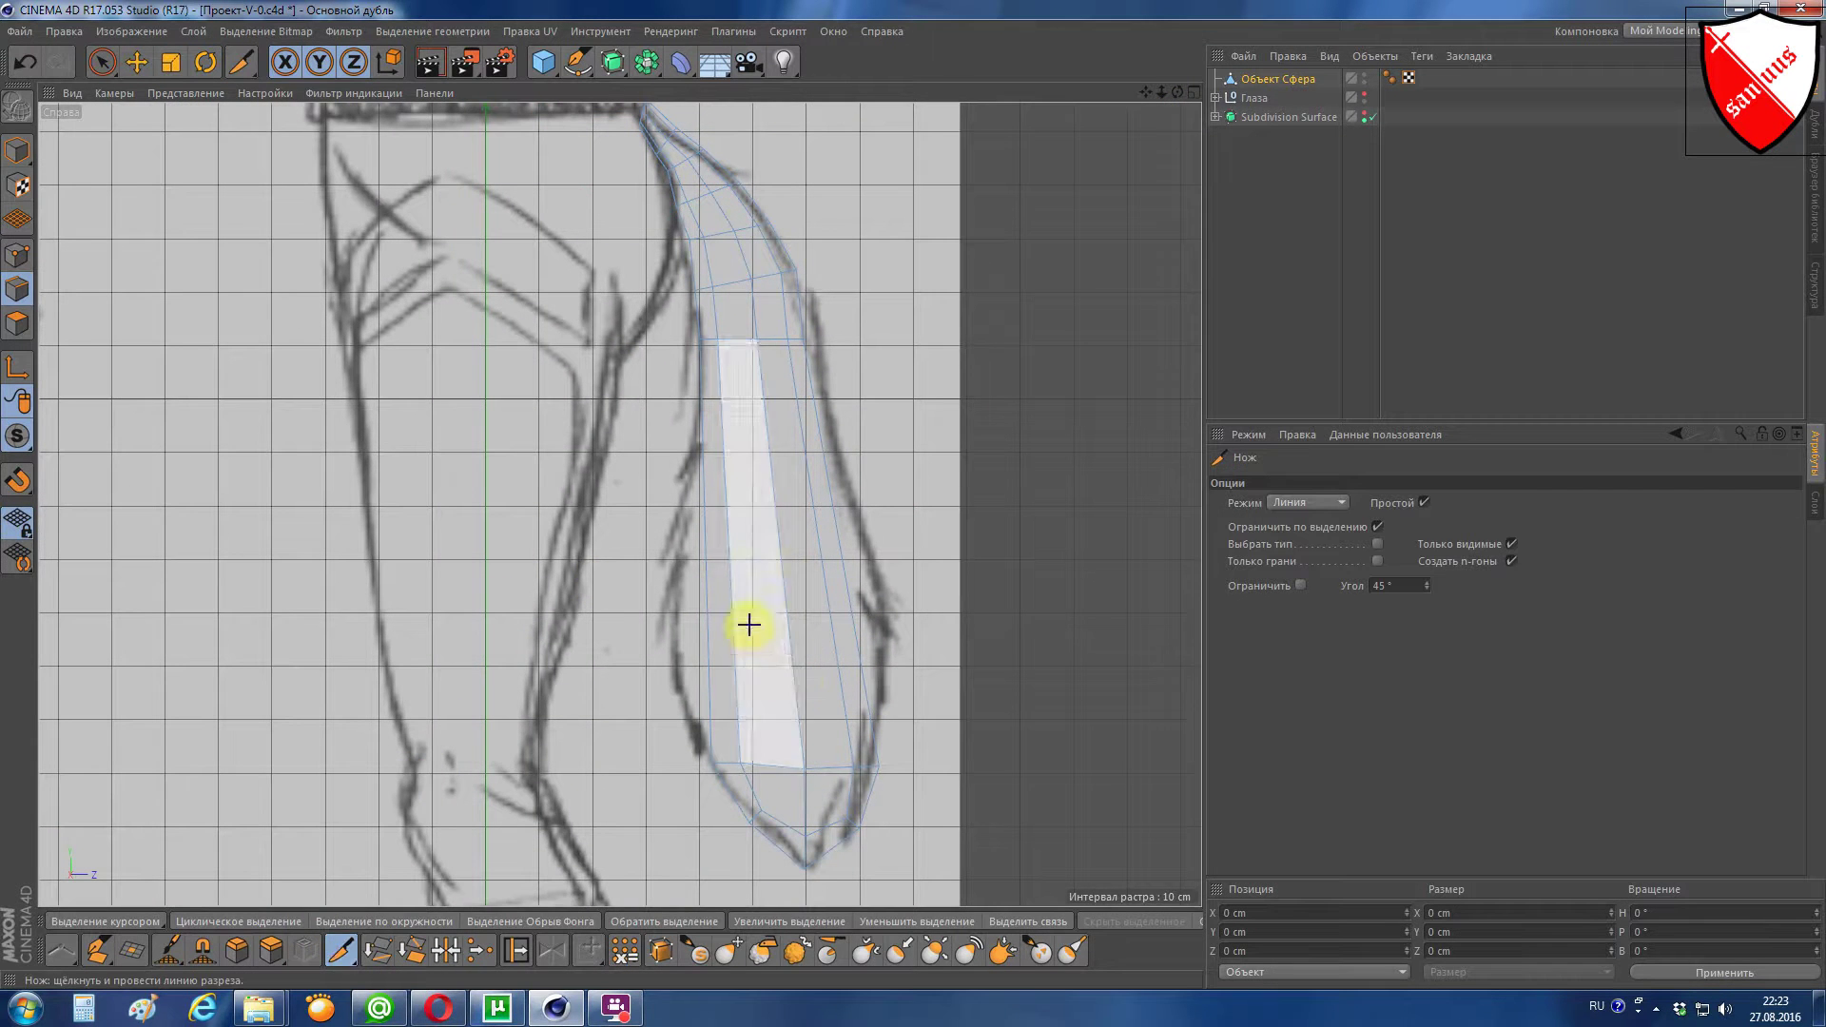
mouse_move(948, 509)
mouse_down()
mouse_move(1087, 515)
mouse_move(1259, 489)
mouse_up()
click(1324, 502)
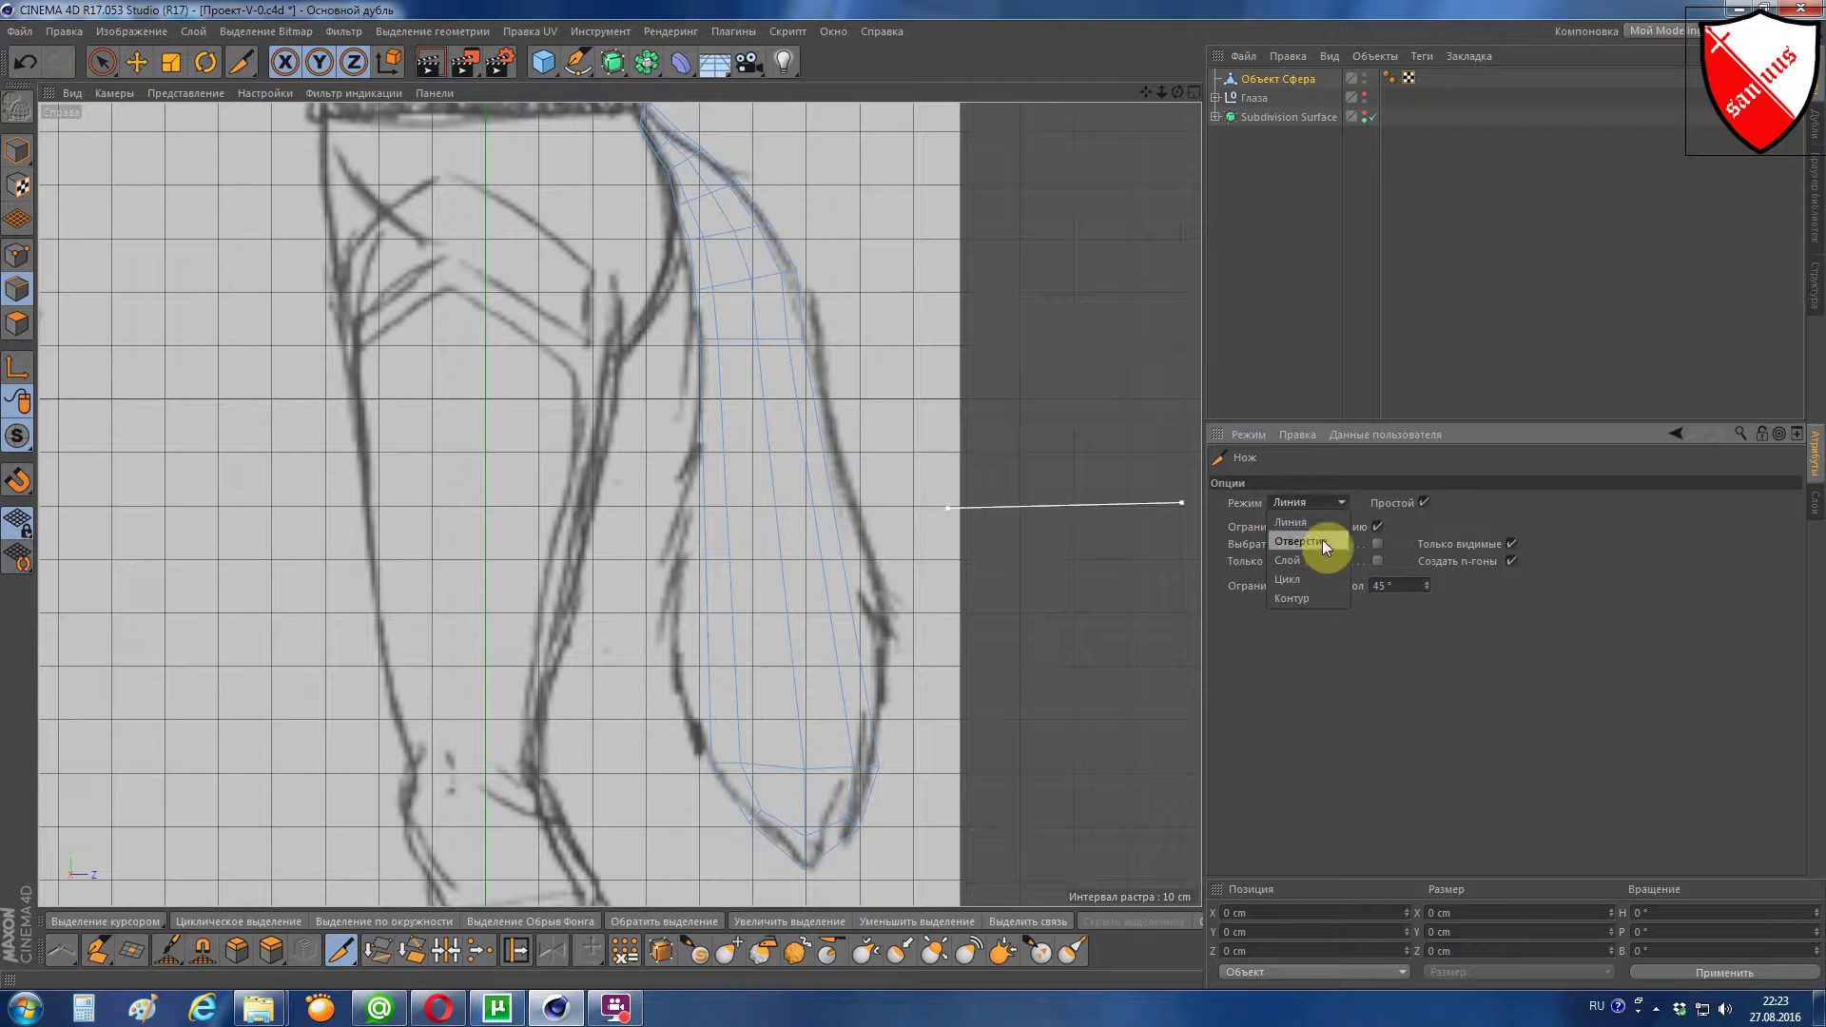
click(1315, 578)
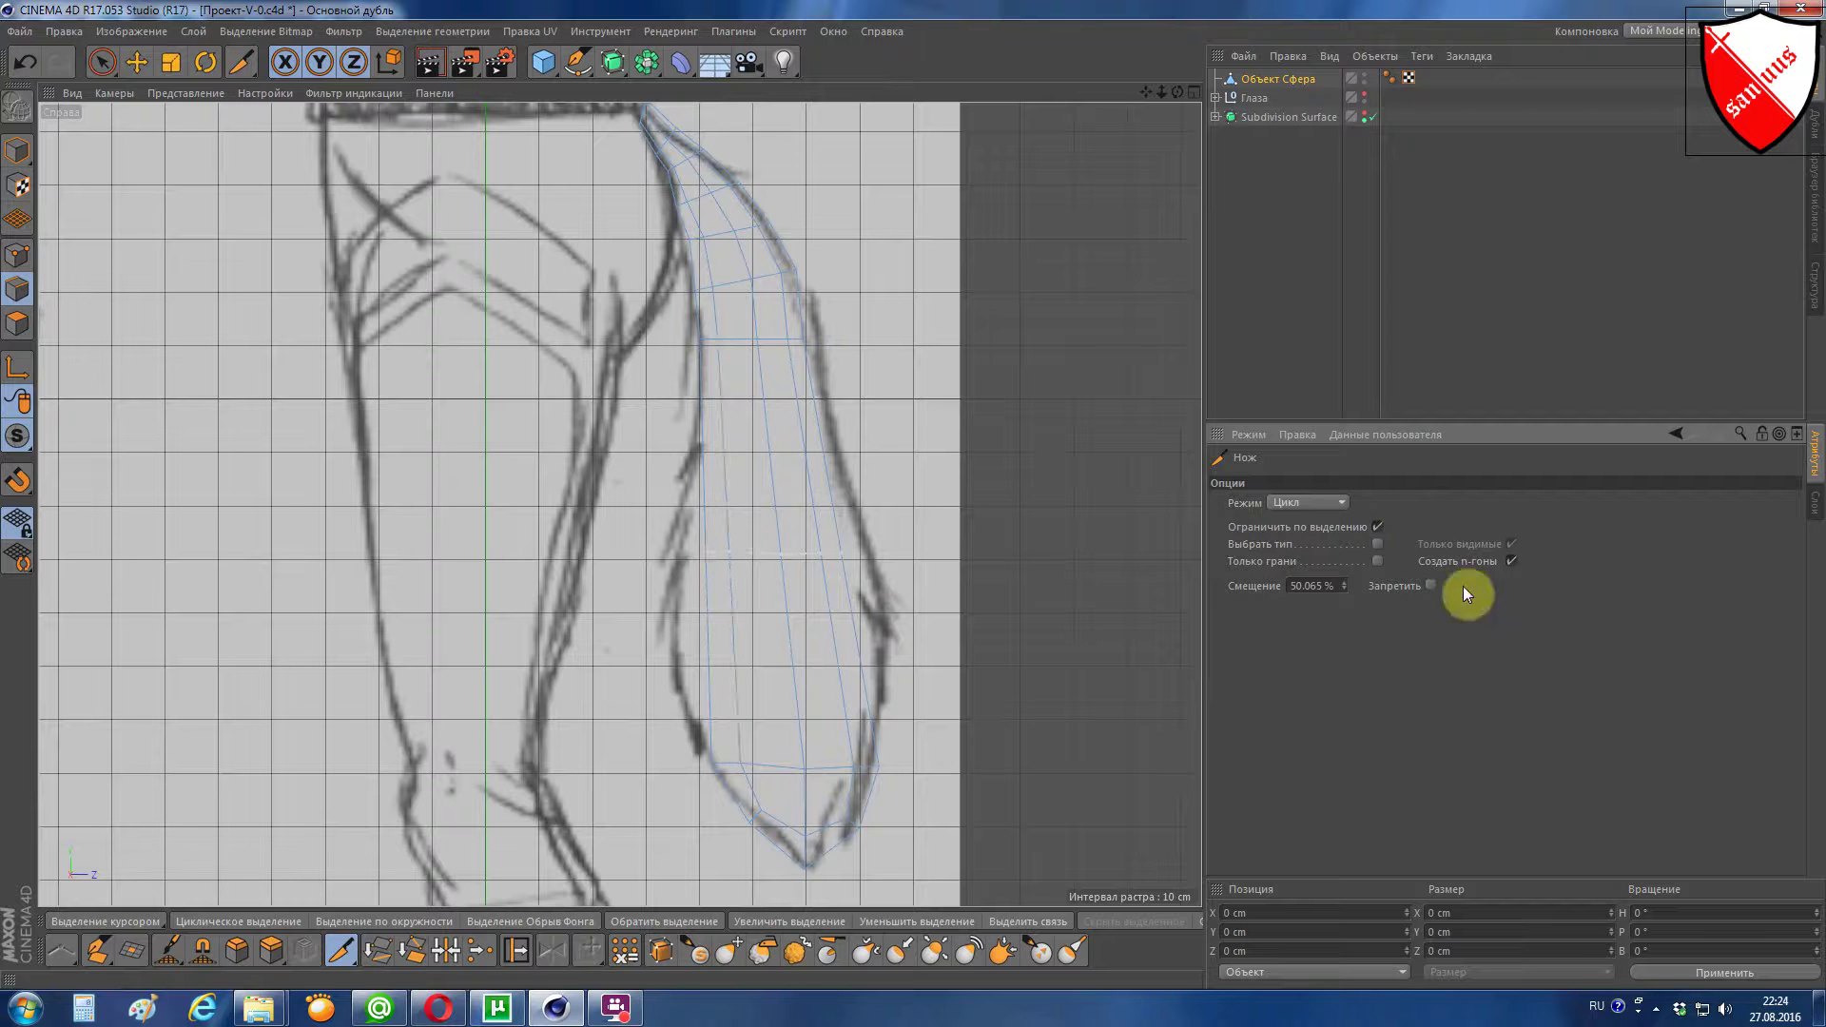
click(1317, 585)
text(50)
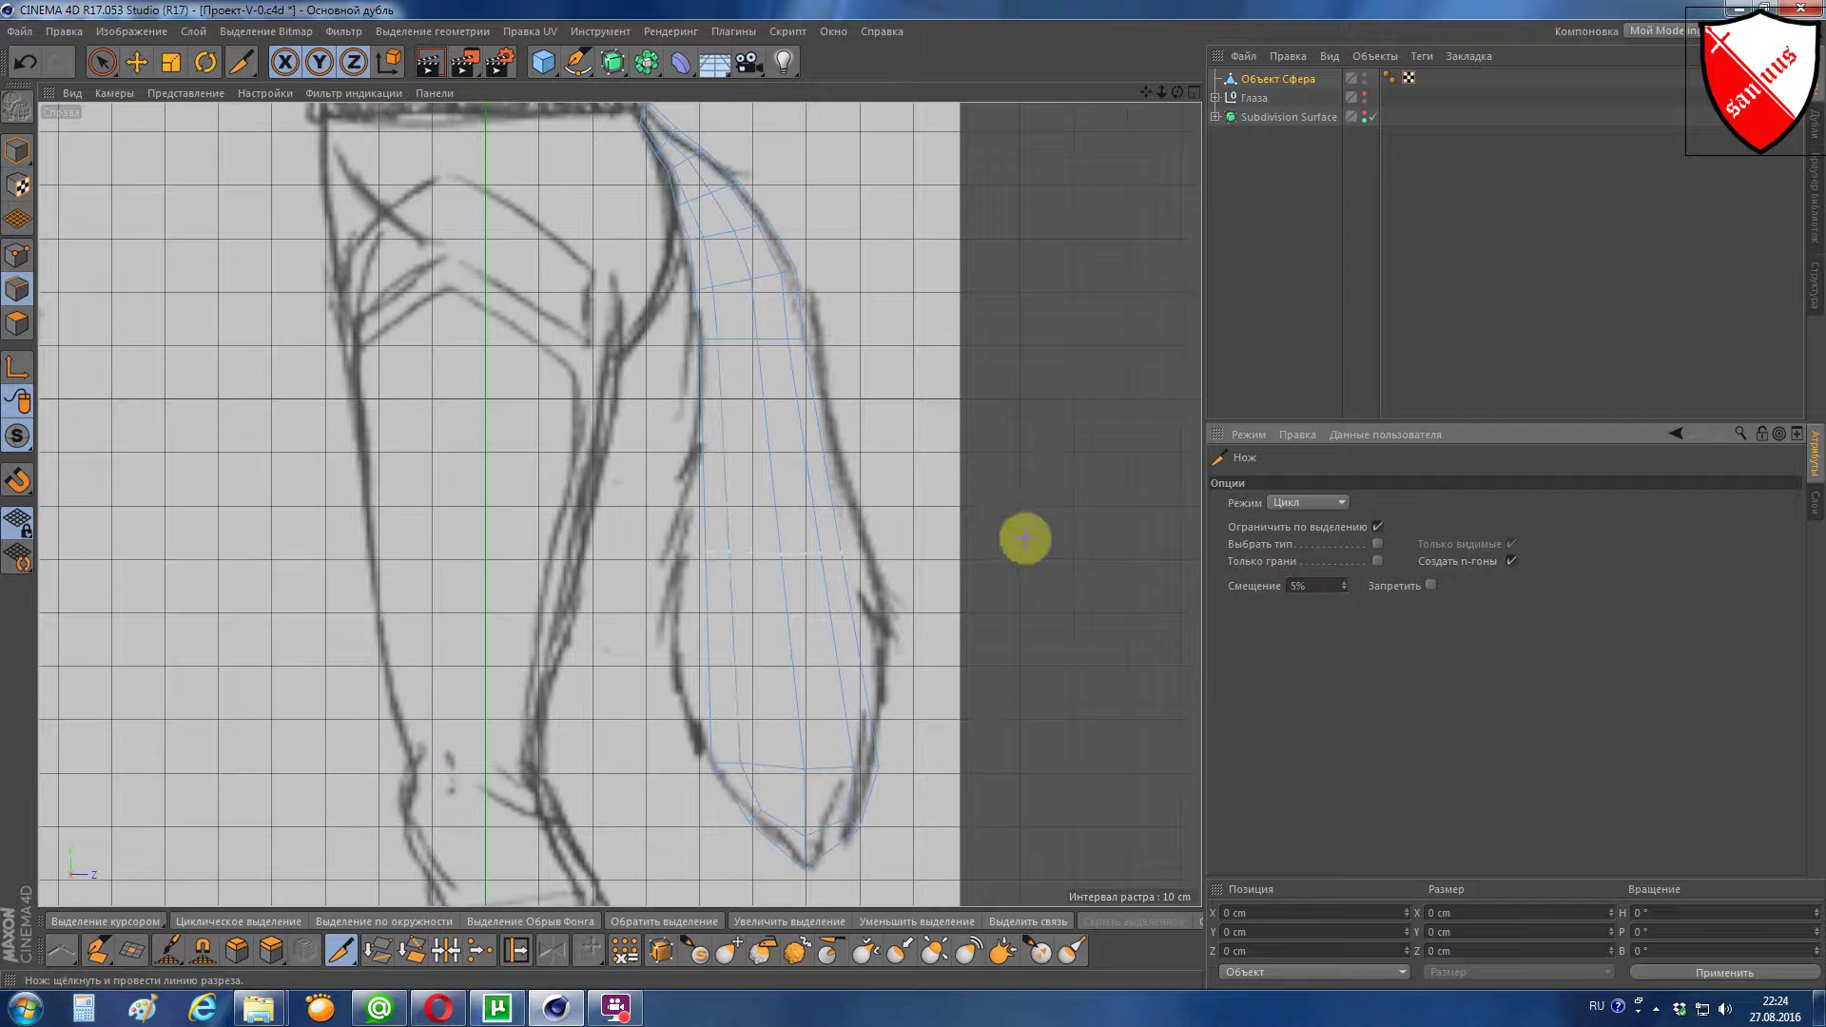
click(772, 545)
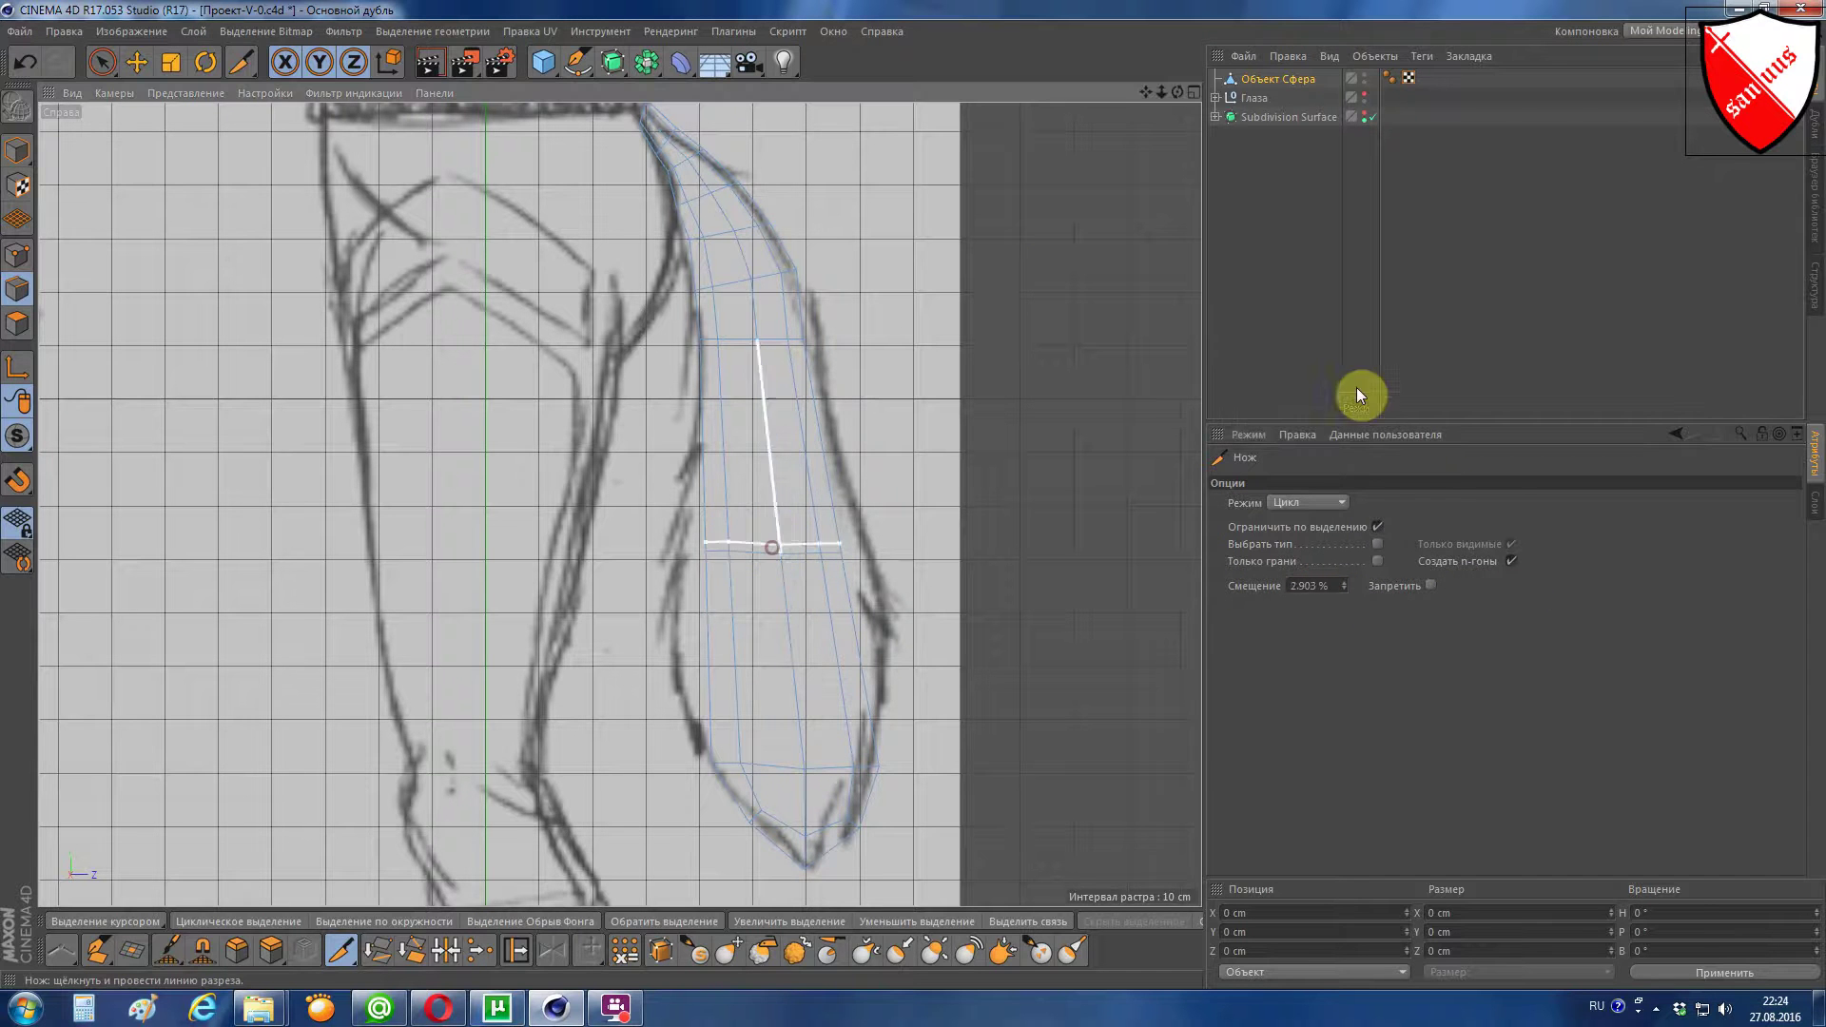
Step: Select the new loop, scale it up about 5% to 38.4 × 34.5 cm, and deselect
click(138, 63)
click(753, 561)
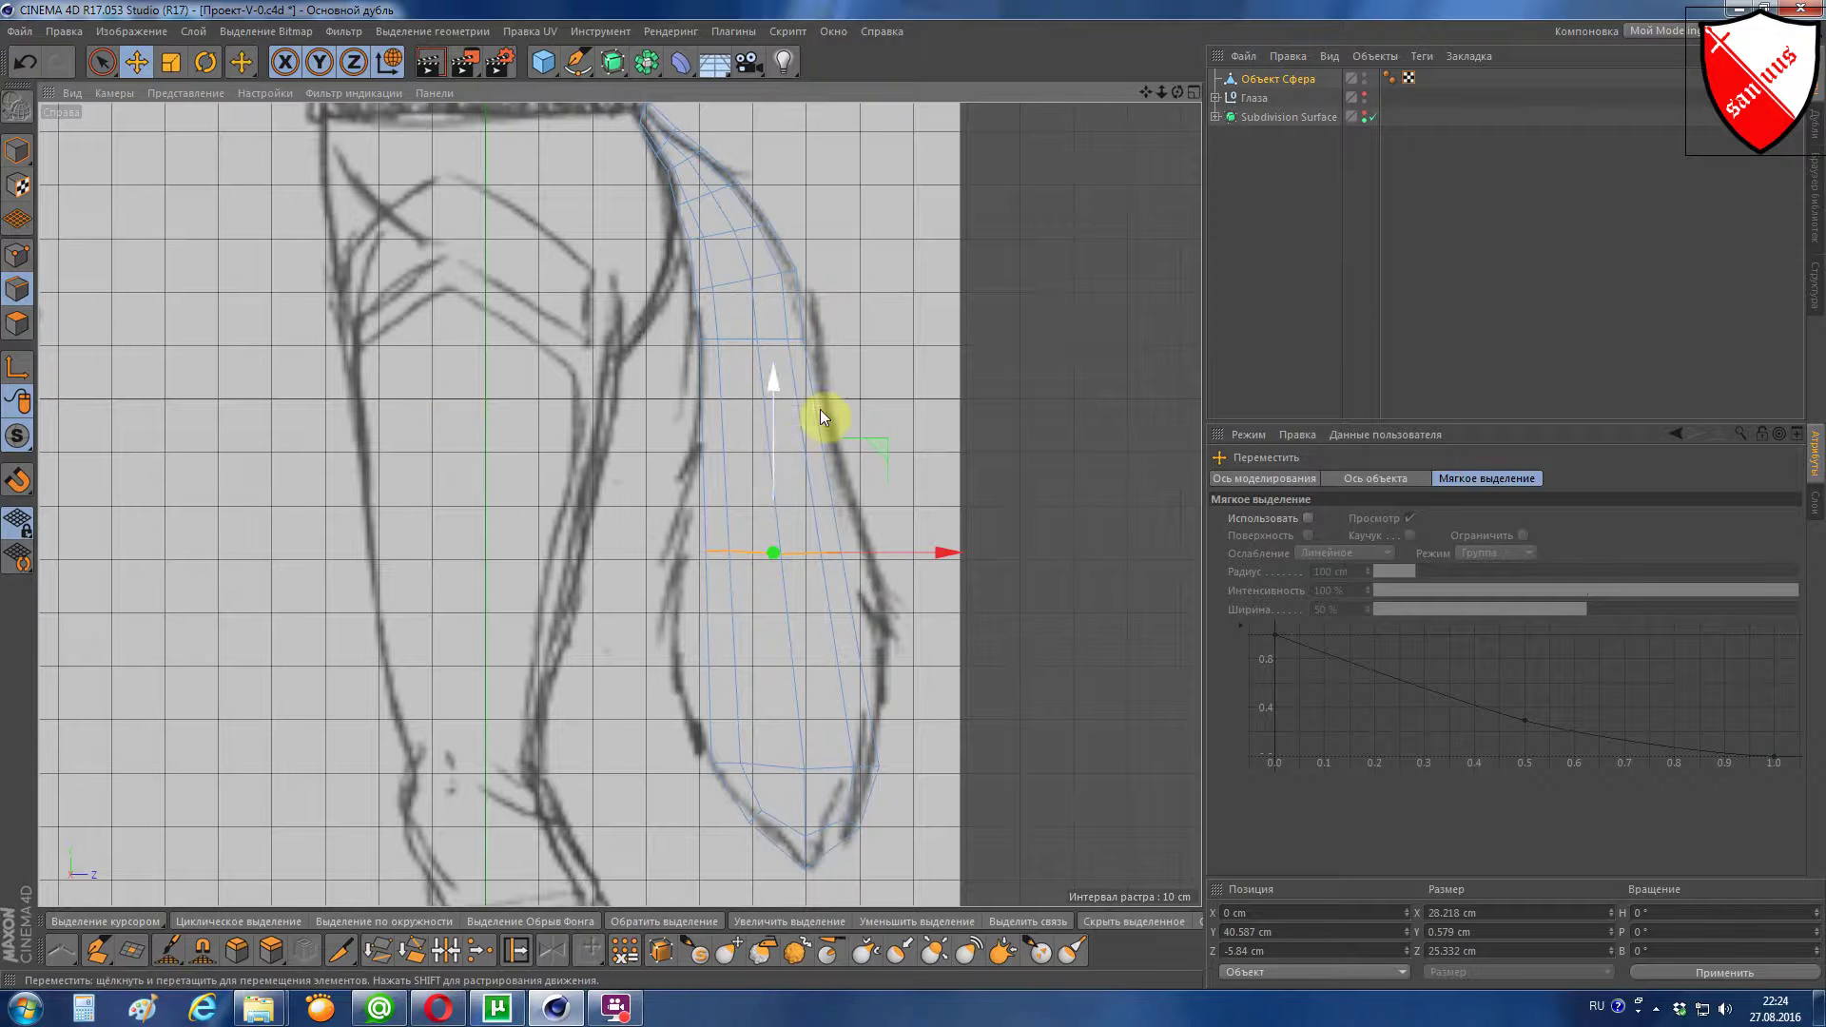
click(171, 63)
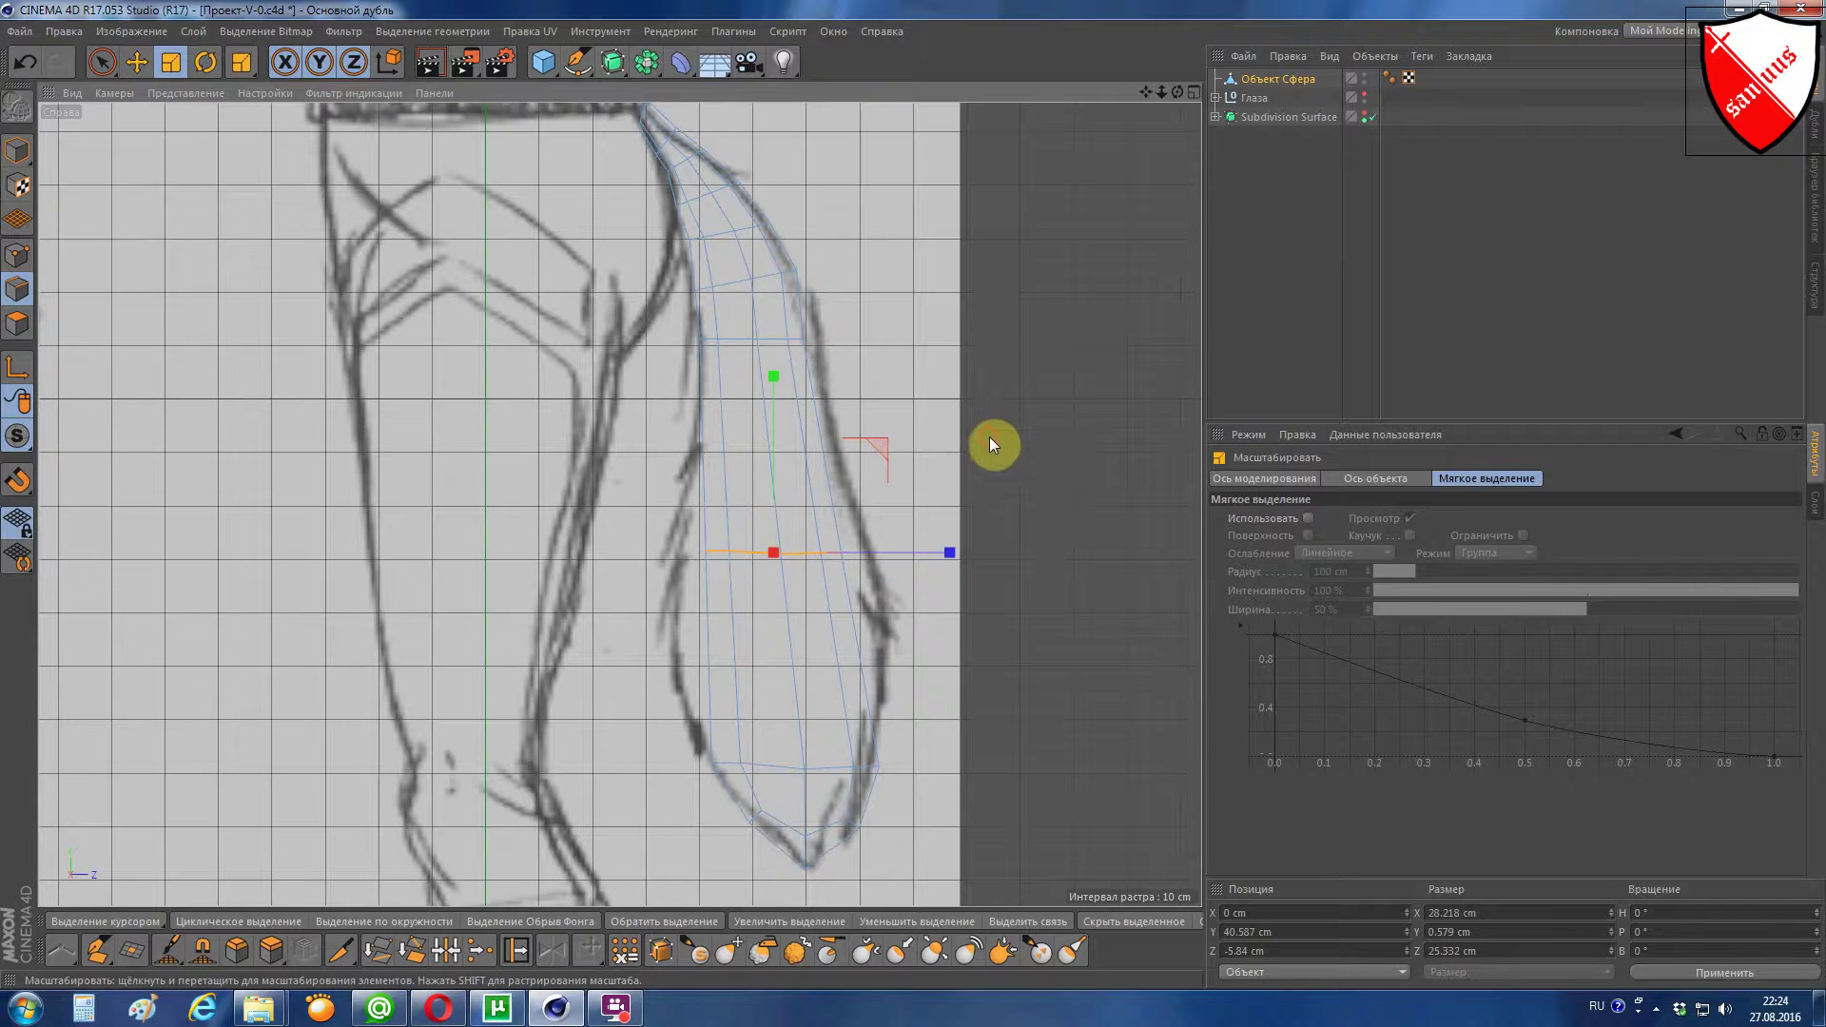
drag(989, 437, 1138, 381)
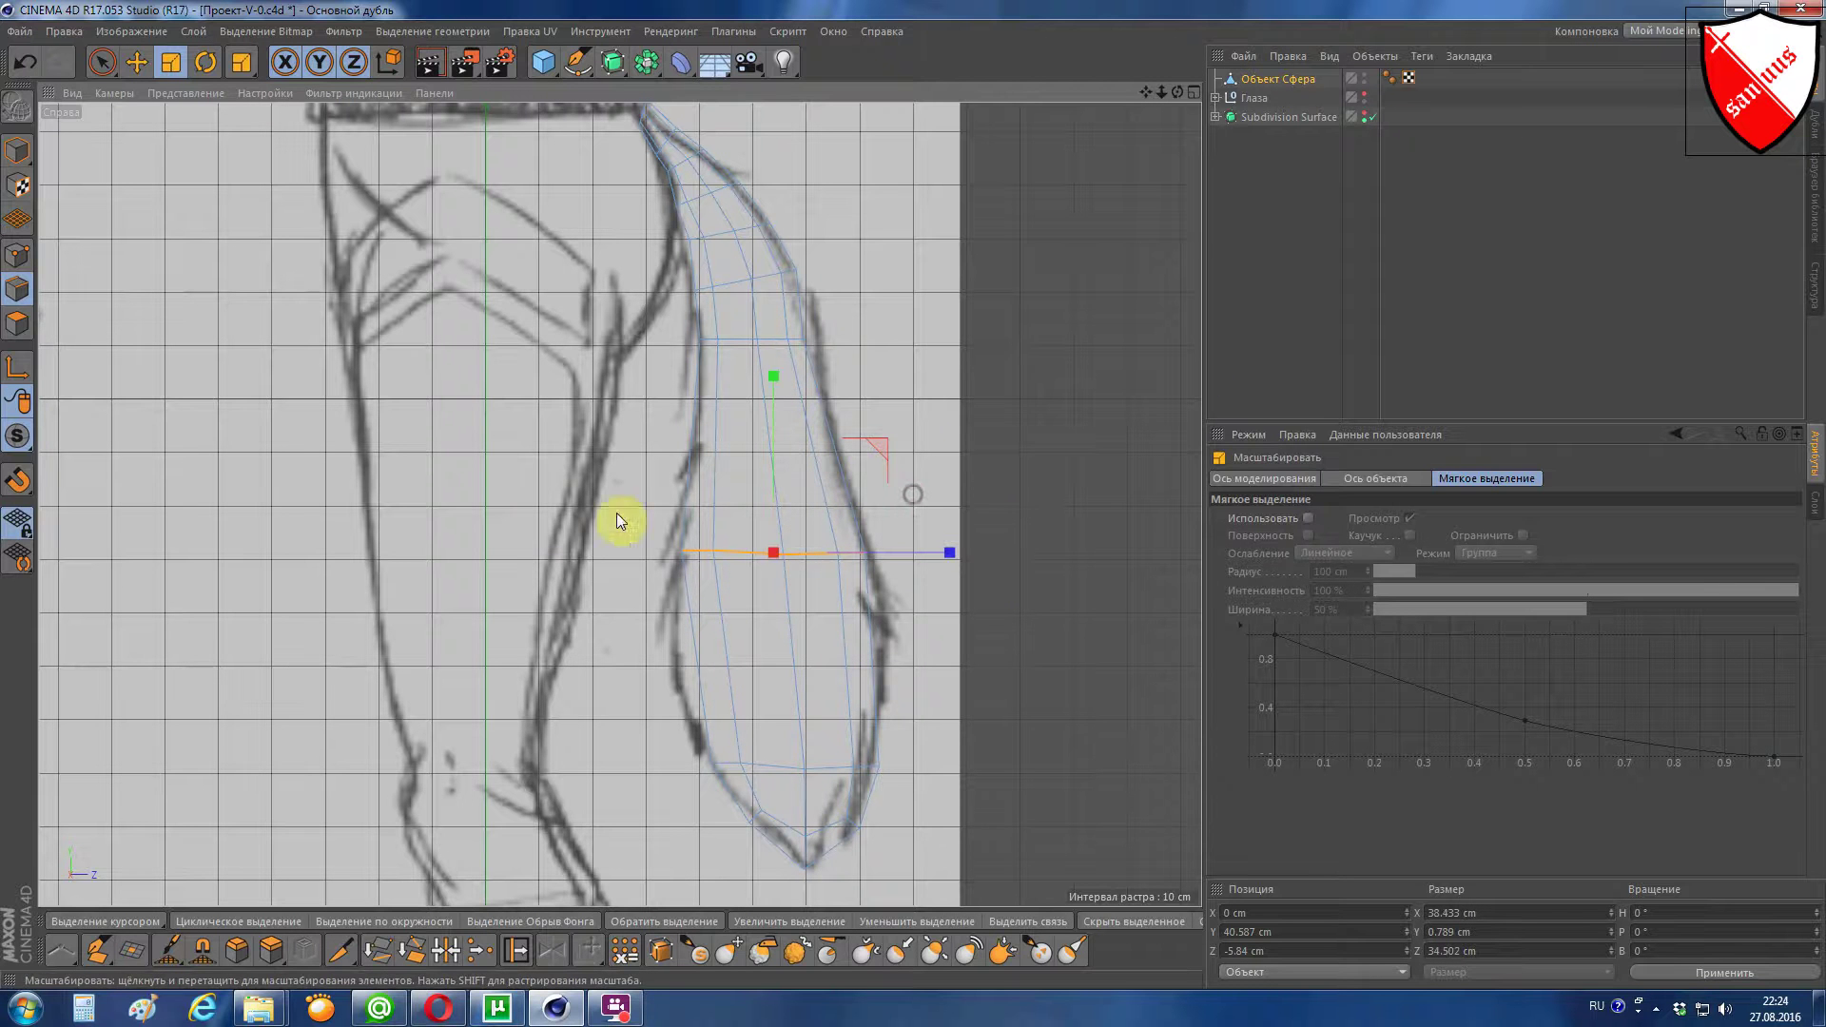
click(136, 62)
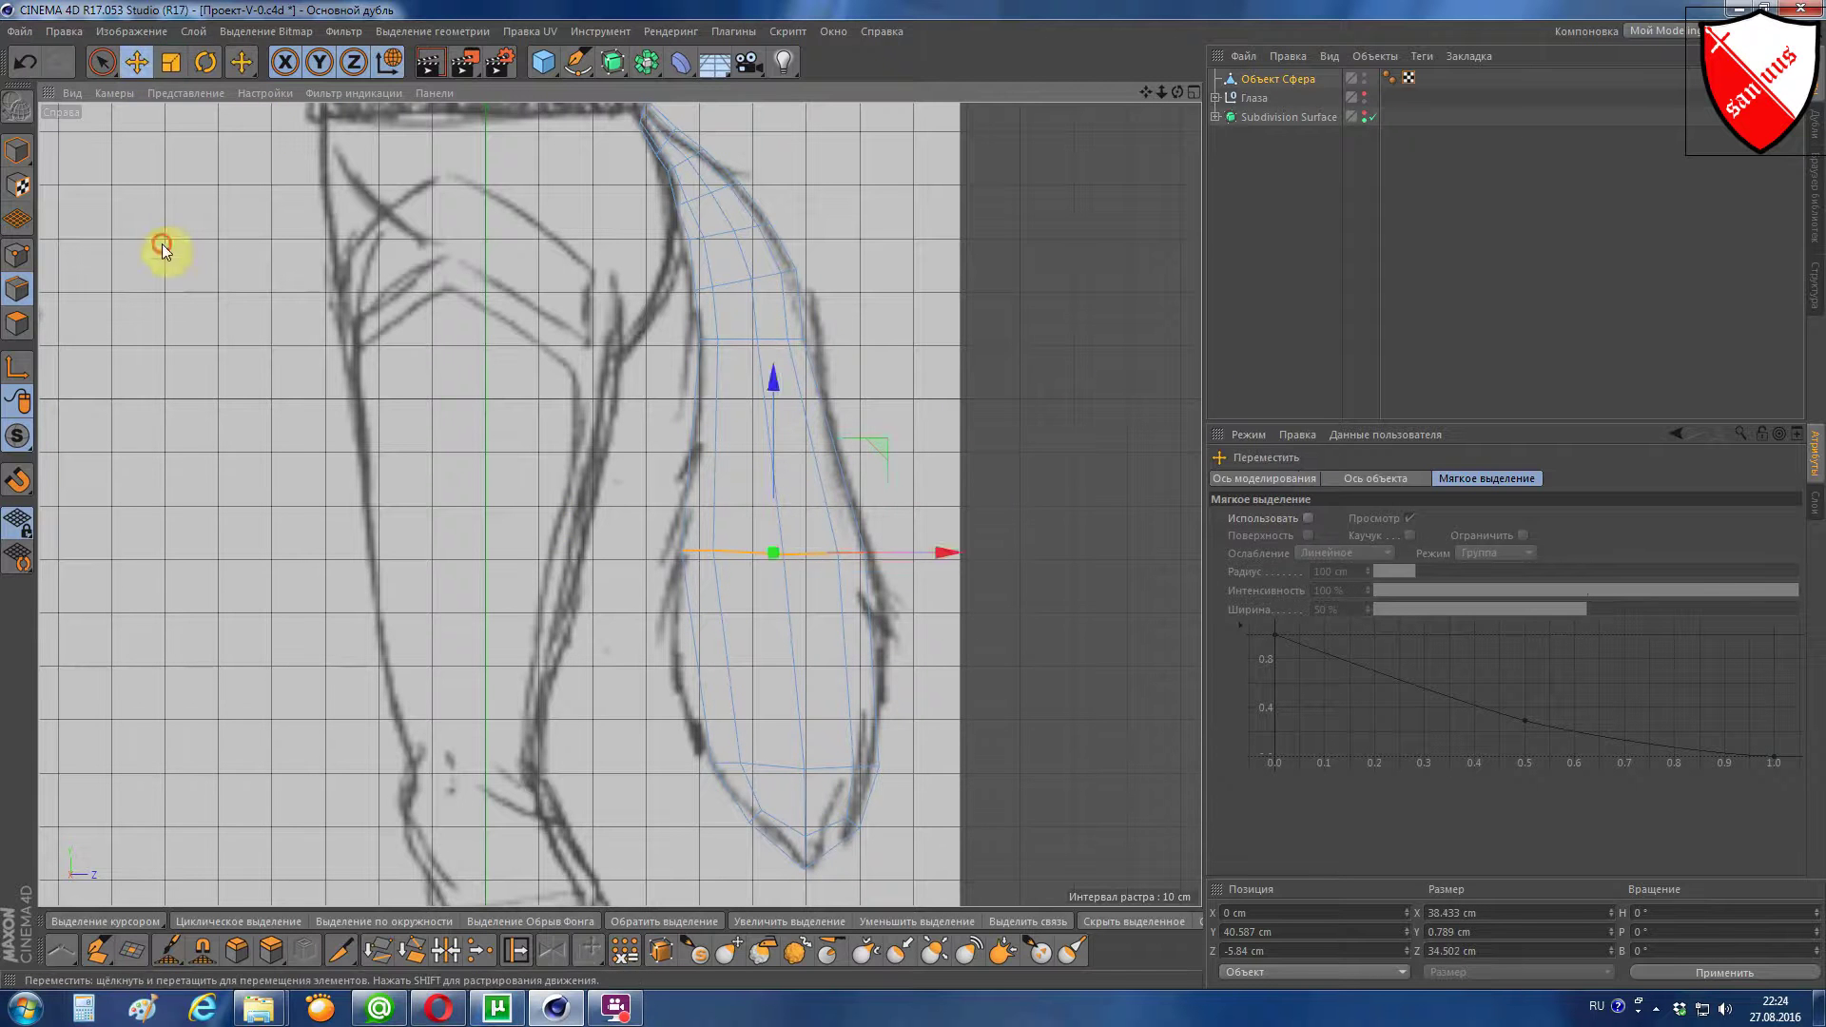
click(164, 244)
scroll(533, 637, up, 1)
scroll(575, 656, down, 1)
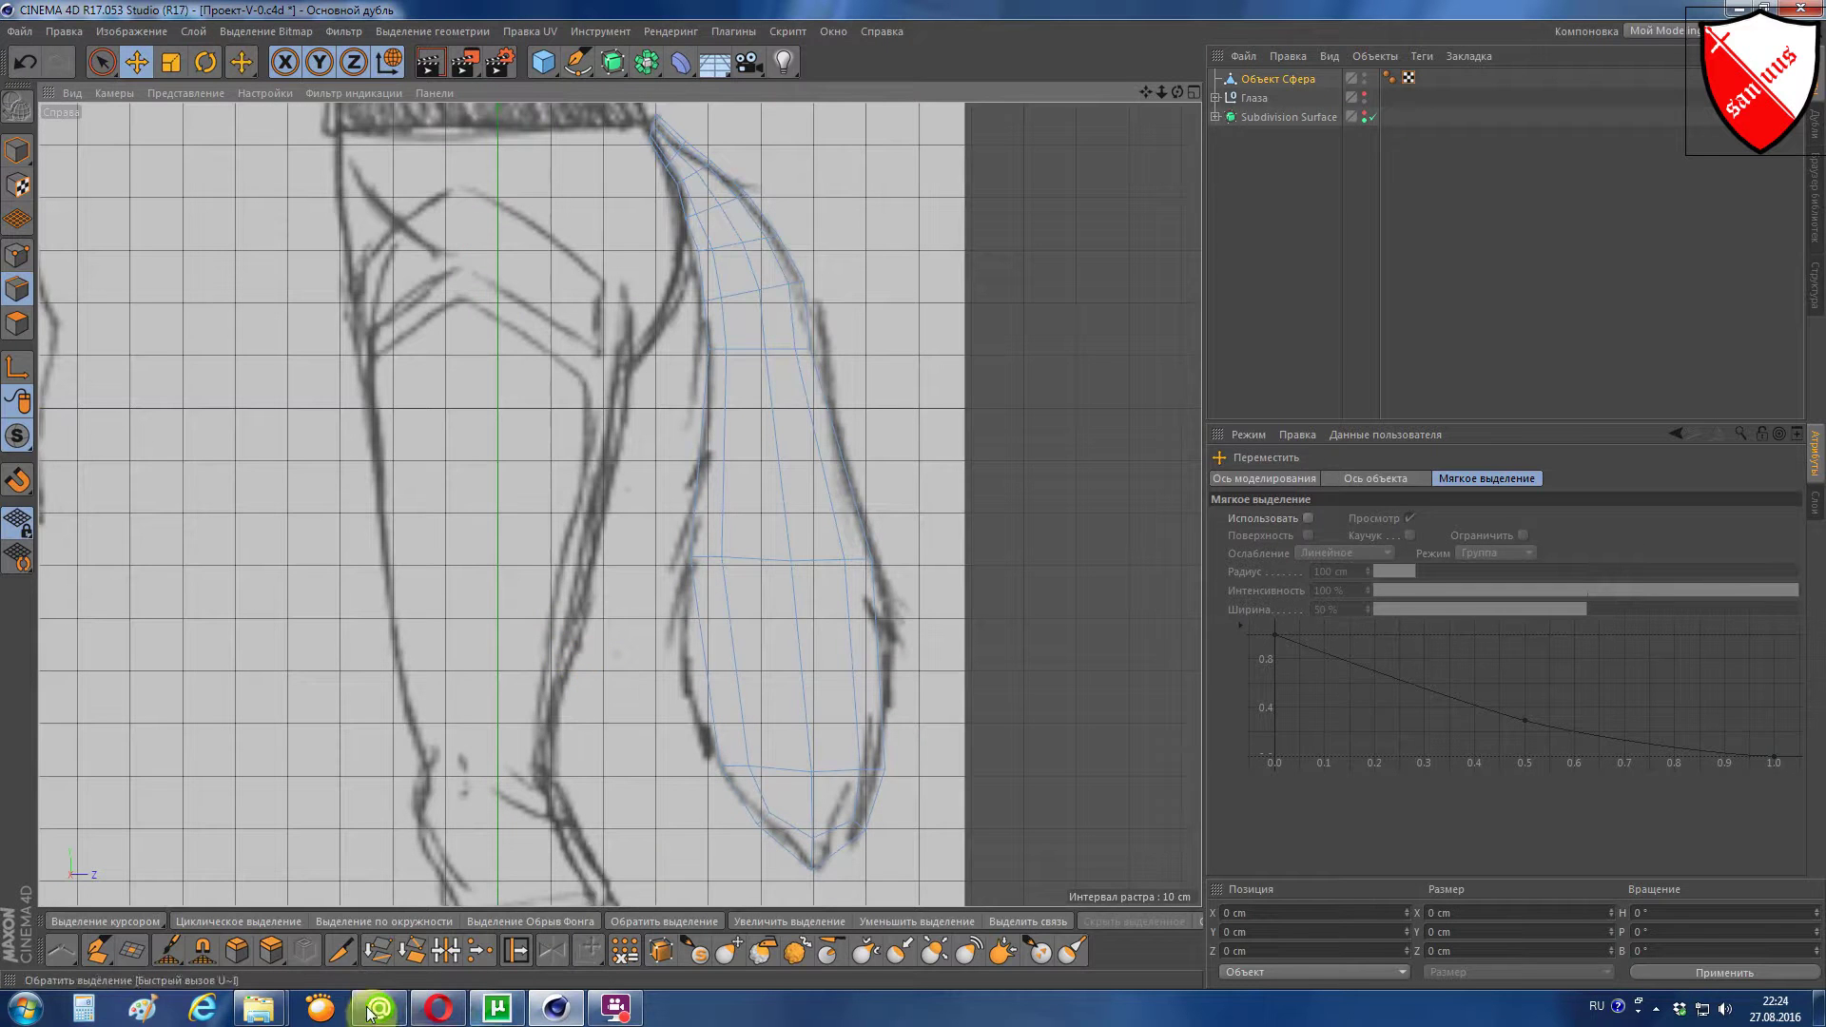
Step: Cut a second crosswise edge loop across the lower half of the tail
click(341, 952)
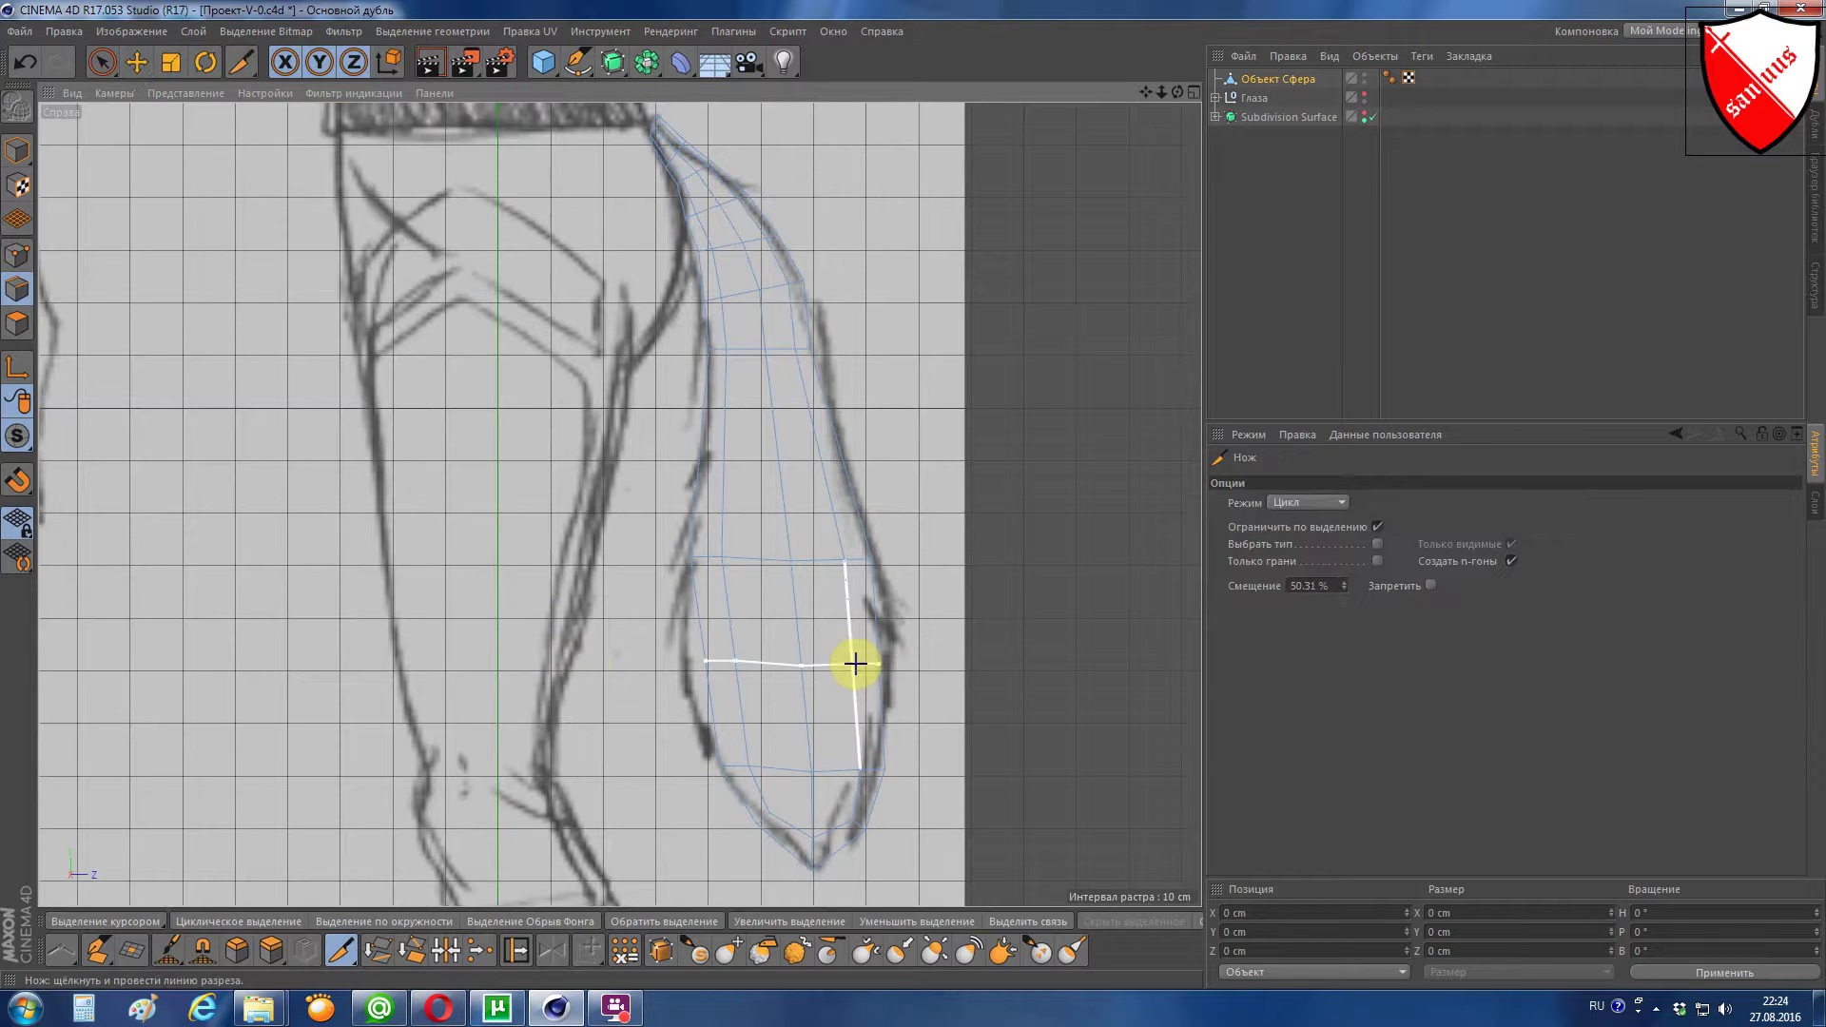
click(855, 664)
click(1330, 587)
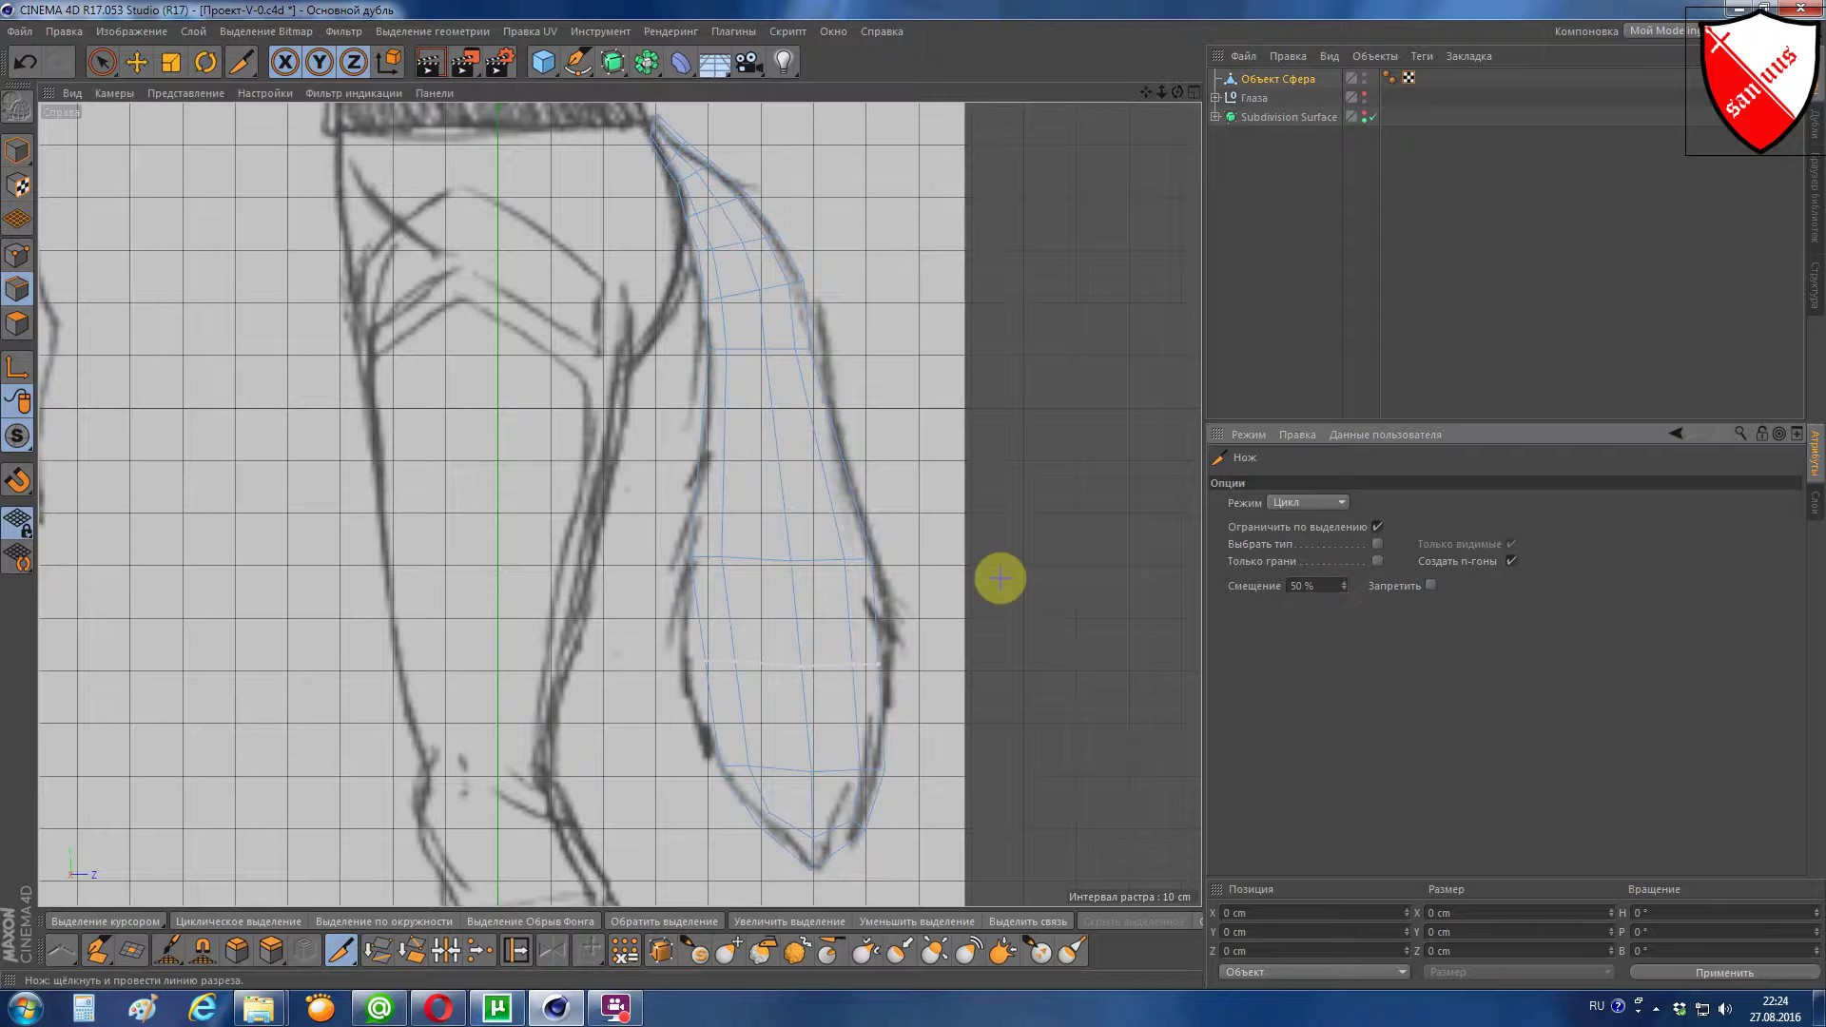
click(779, 665)
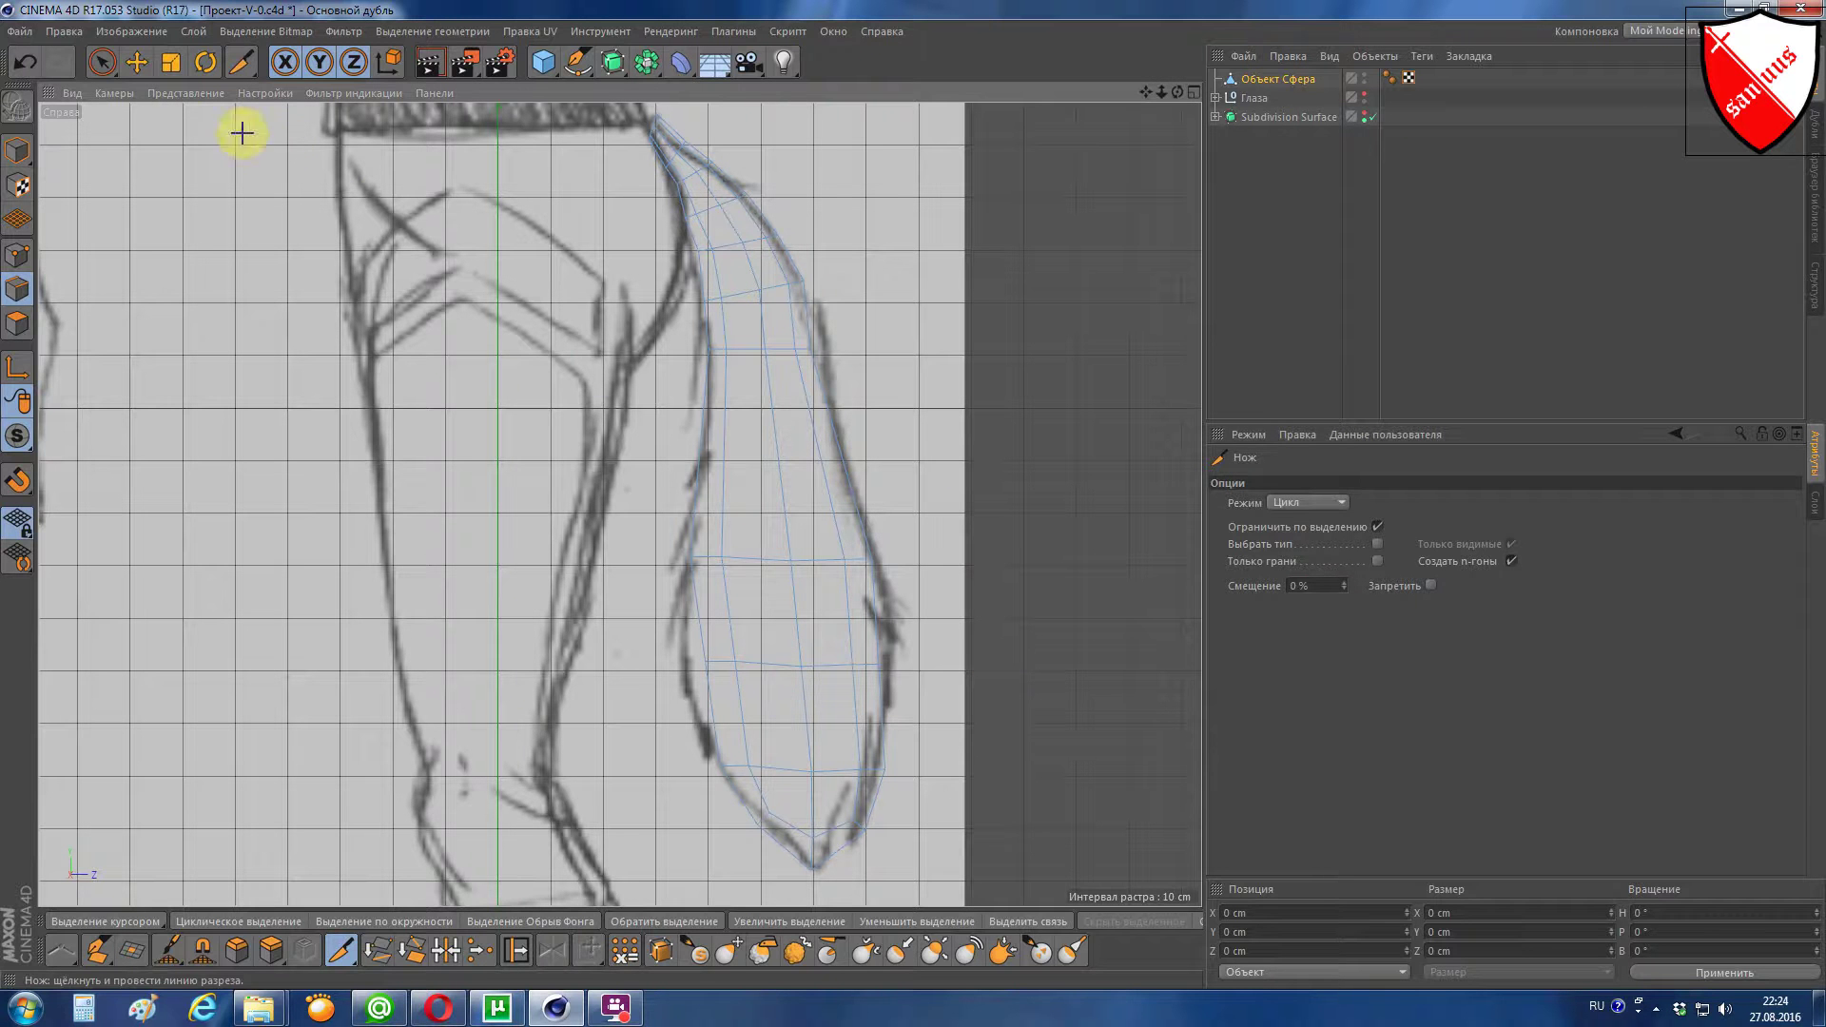
Step: Select the new loop, enlarge it to about 104% (45.3 × 39.8 cm), and deselect all
click(136, 63)
click(777, 660)
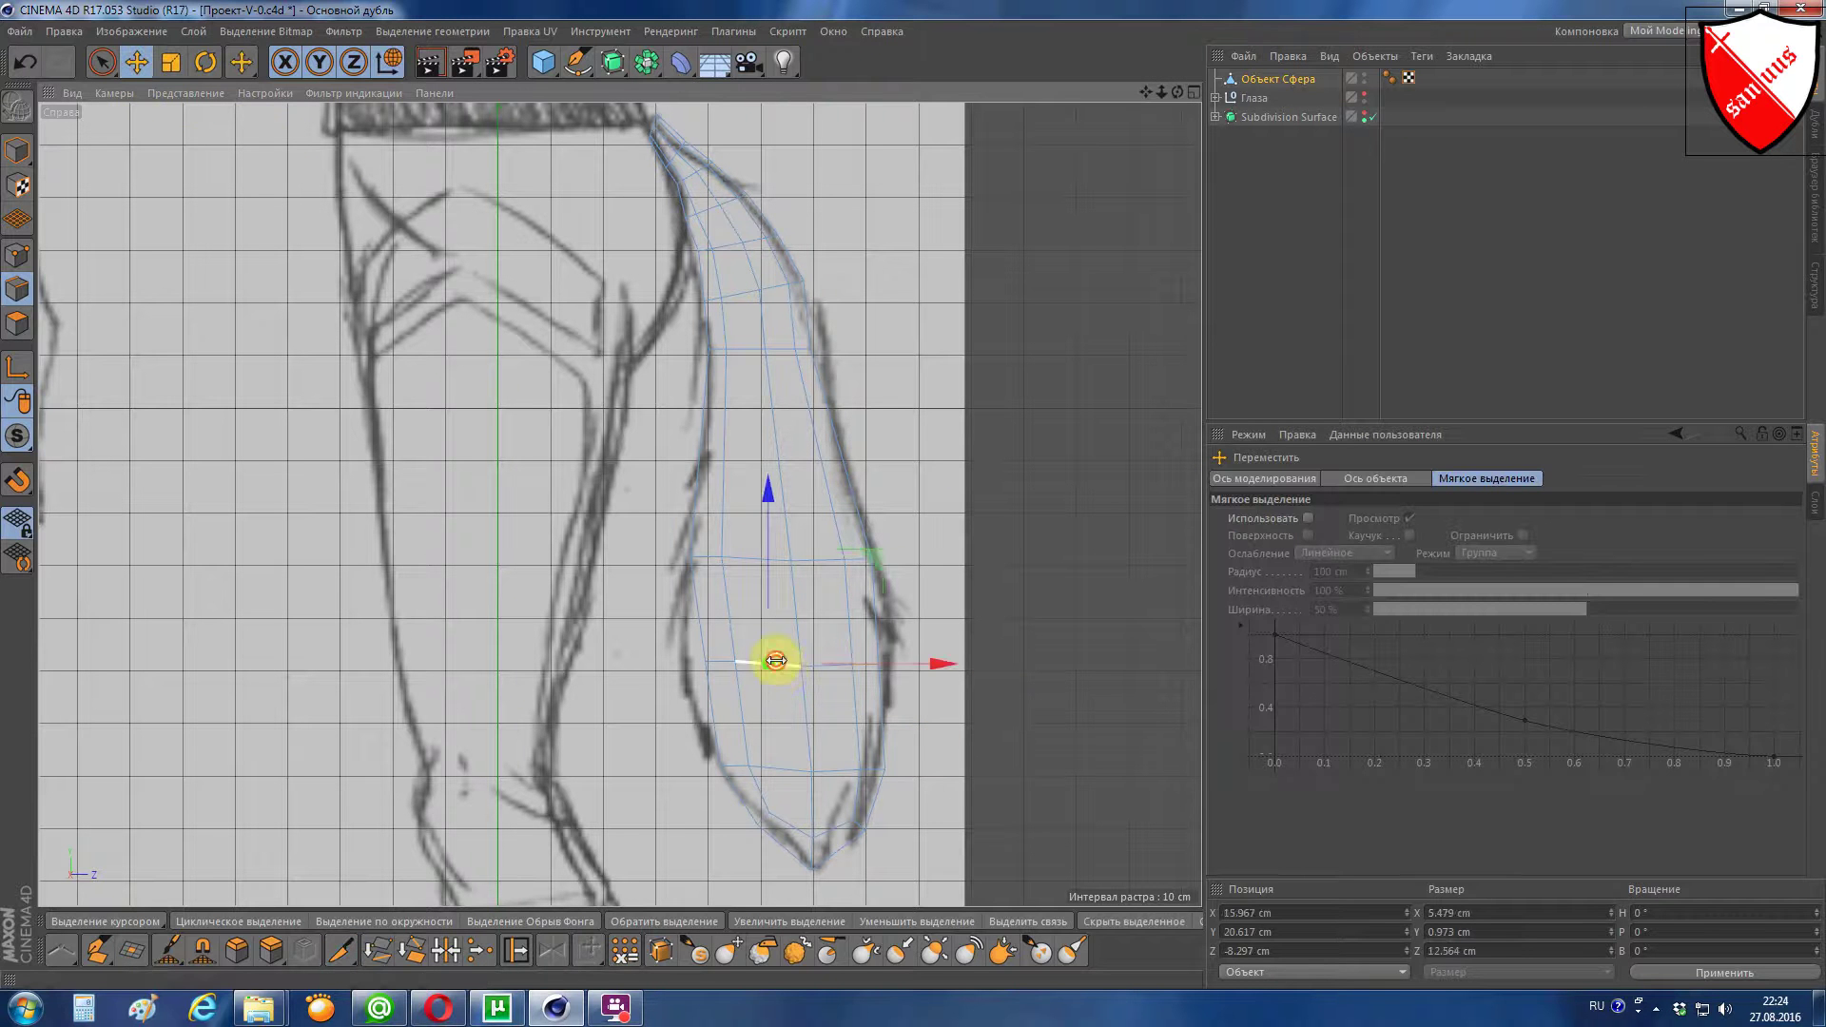
double_click(776, 660)
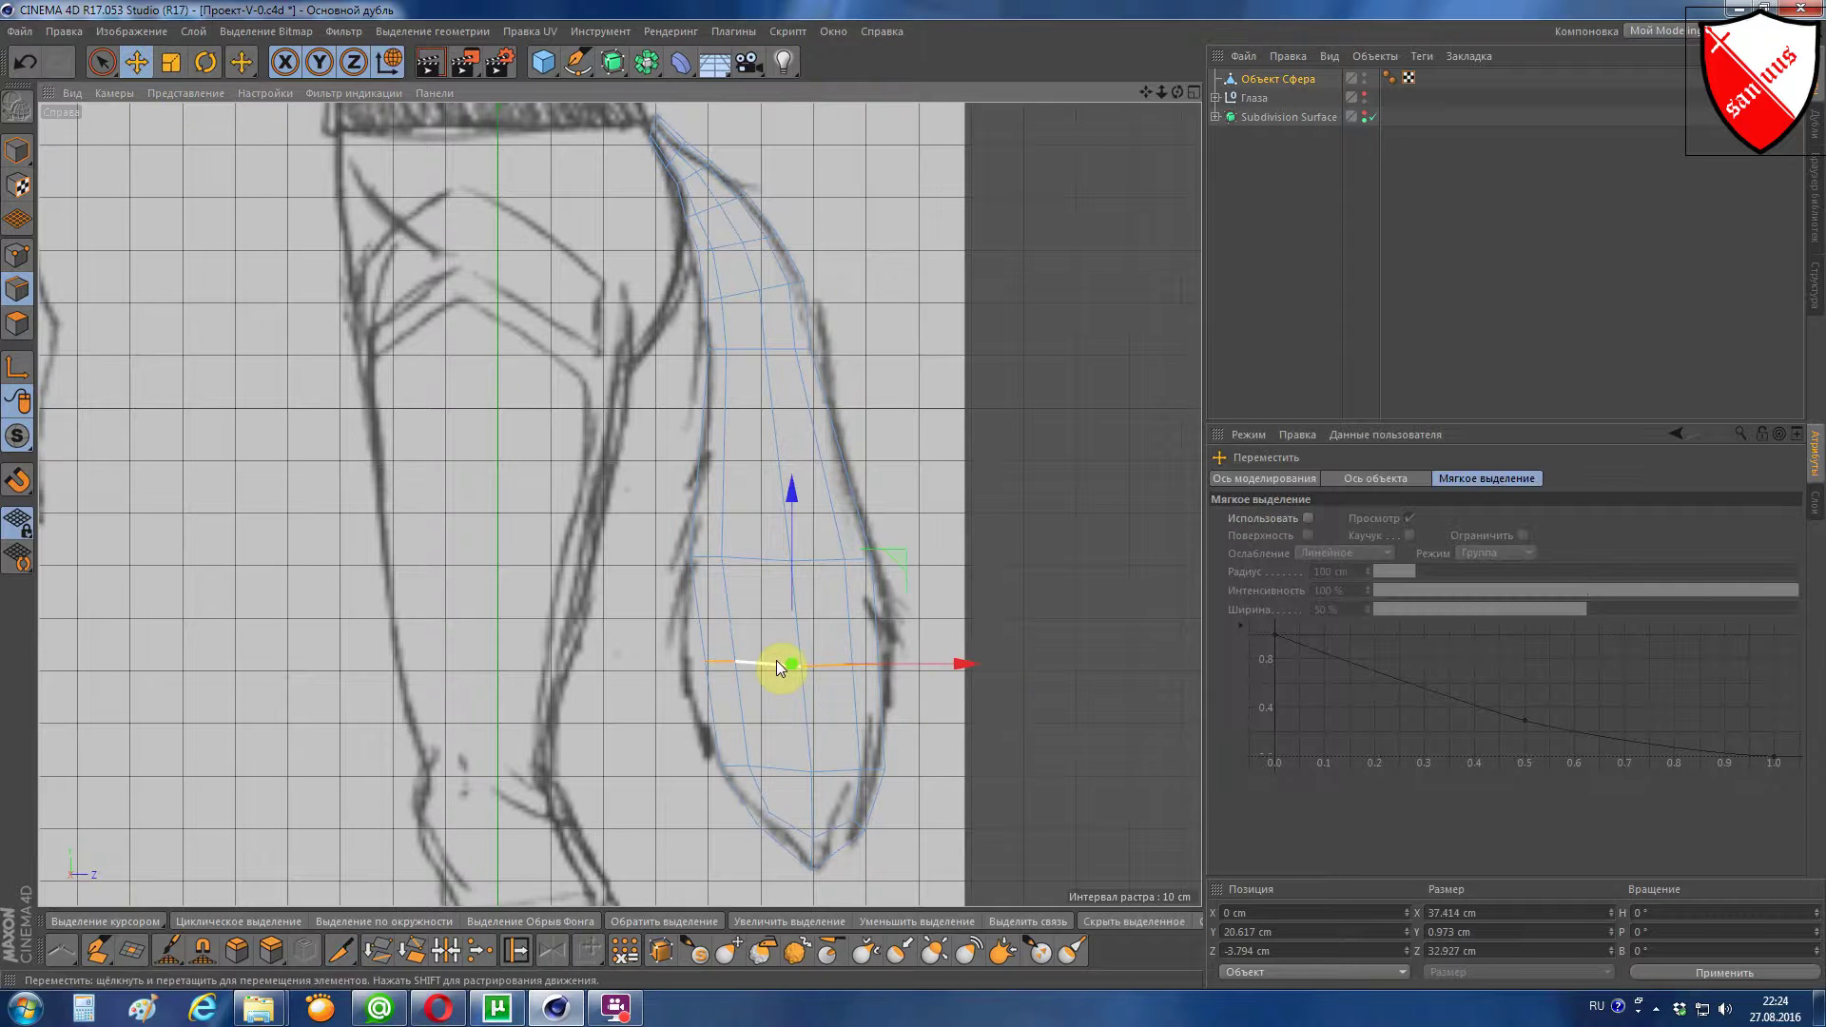
click(179, 61)
mouse_move(1064, 568)
mouse_down()
mouse_move(1159, 526)
mouse_move(1179, 487)
mouse_up()
key(ctrl+shift+a)
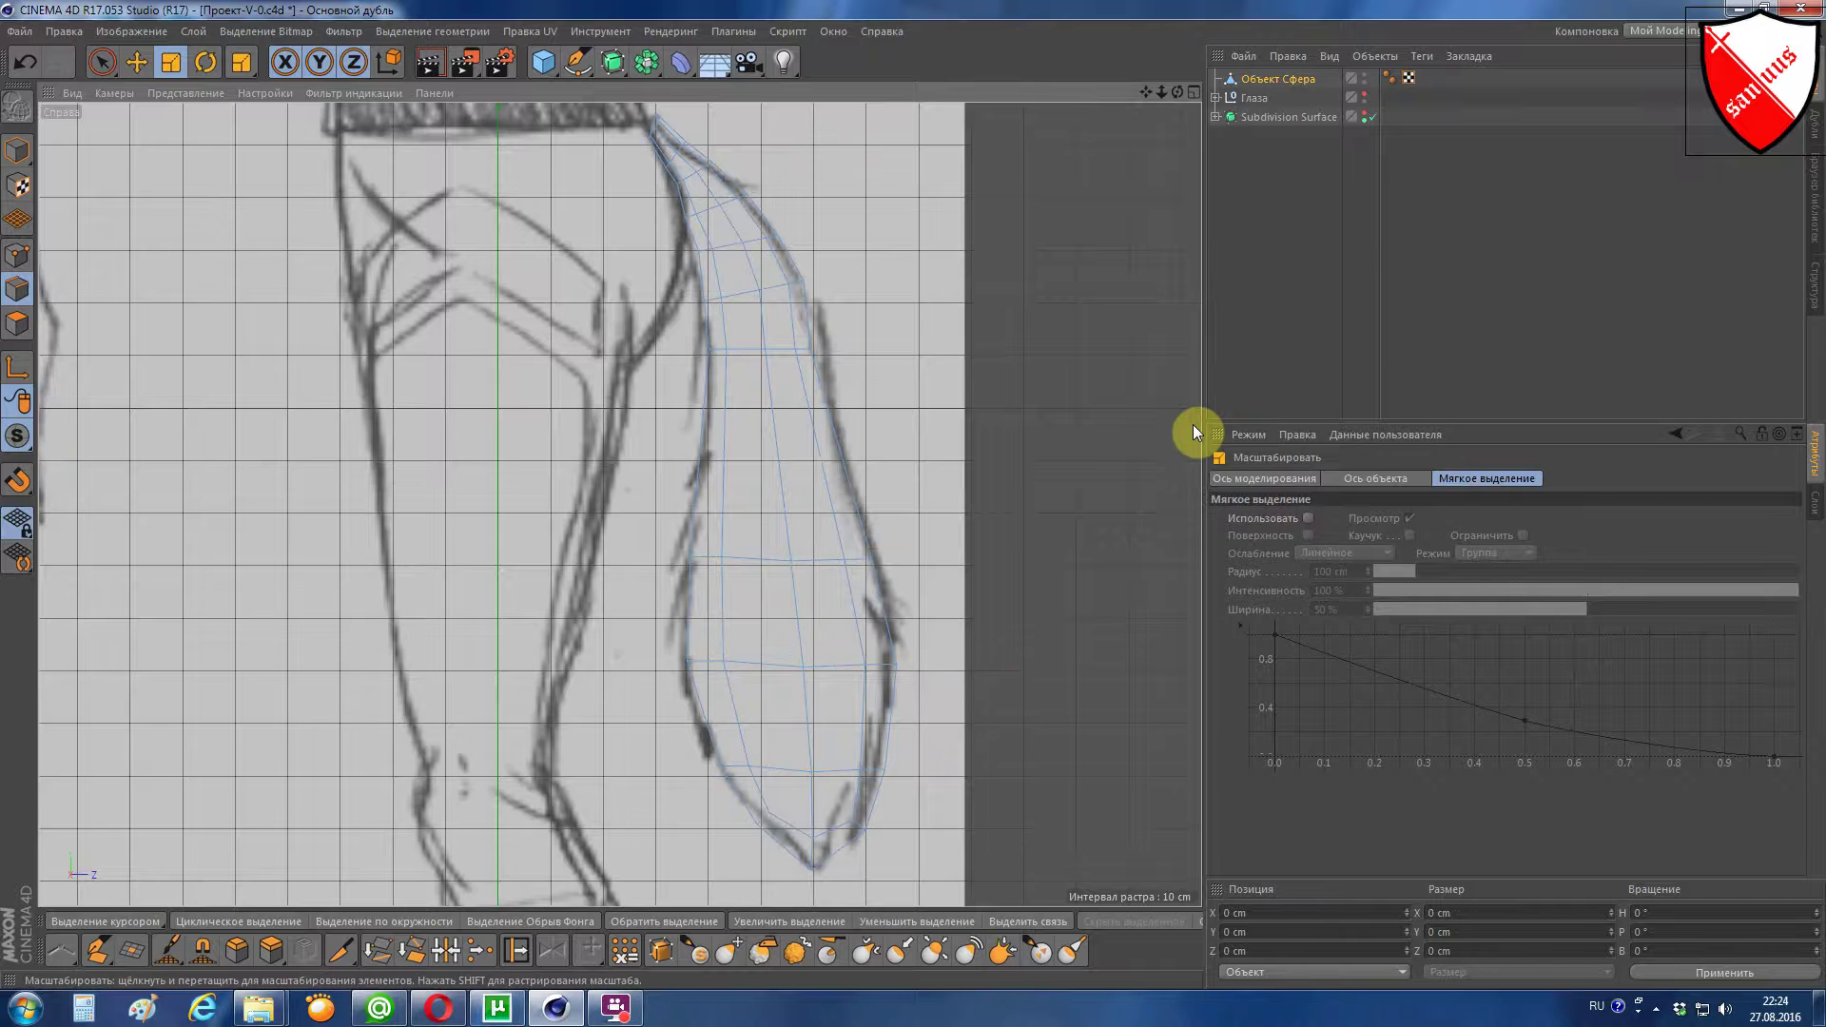
scroll(991, 537, up, 2)
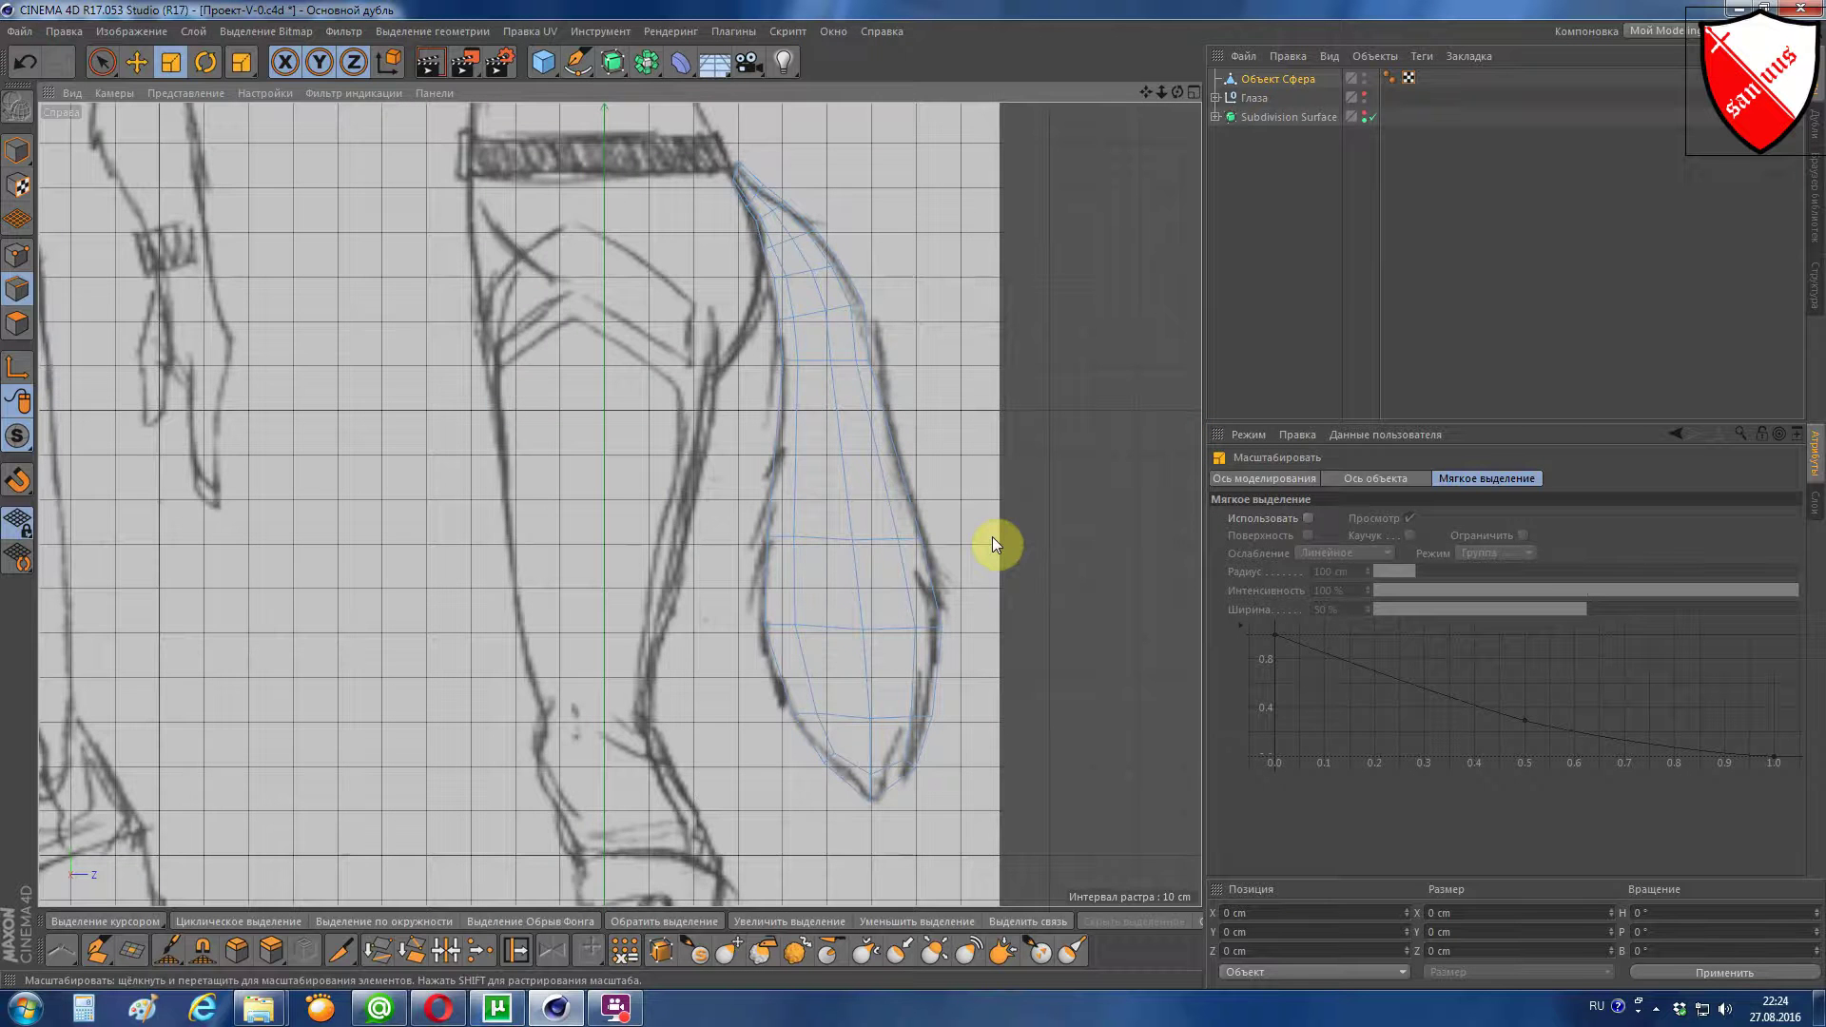
Step: Switch to Perspective view and orbit close around the curved tail
key(F1)
alt+drag(843, 579, 850, 548)
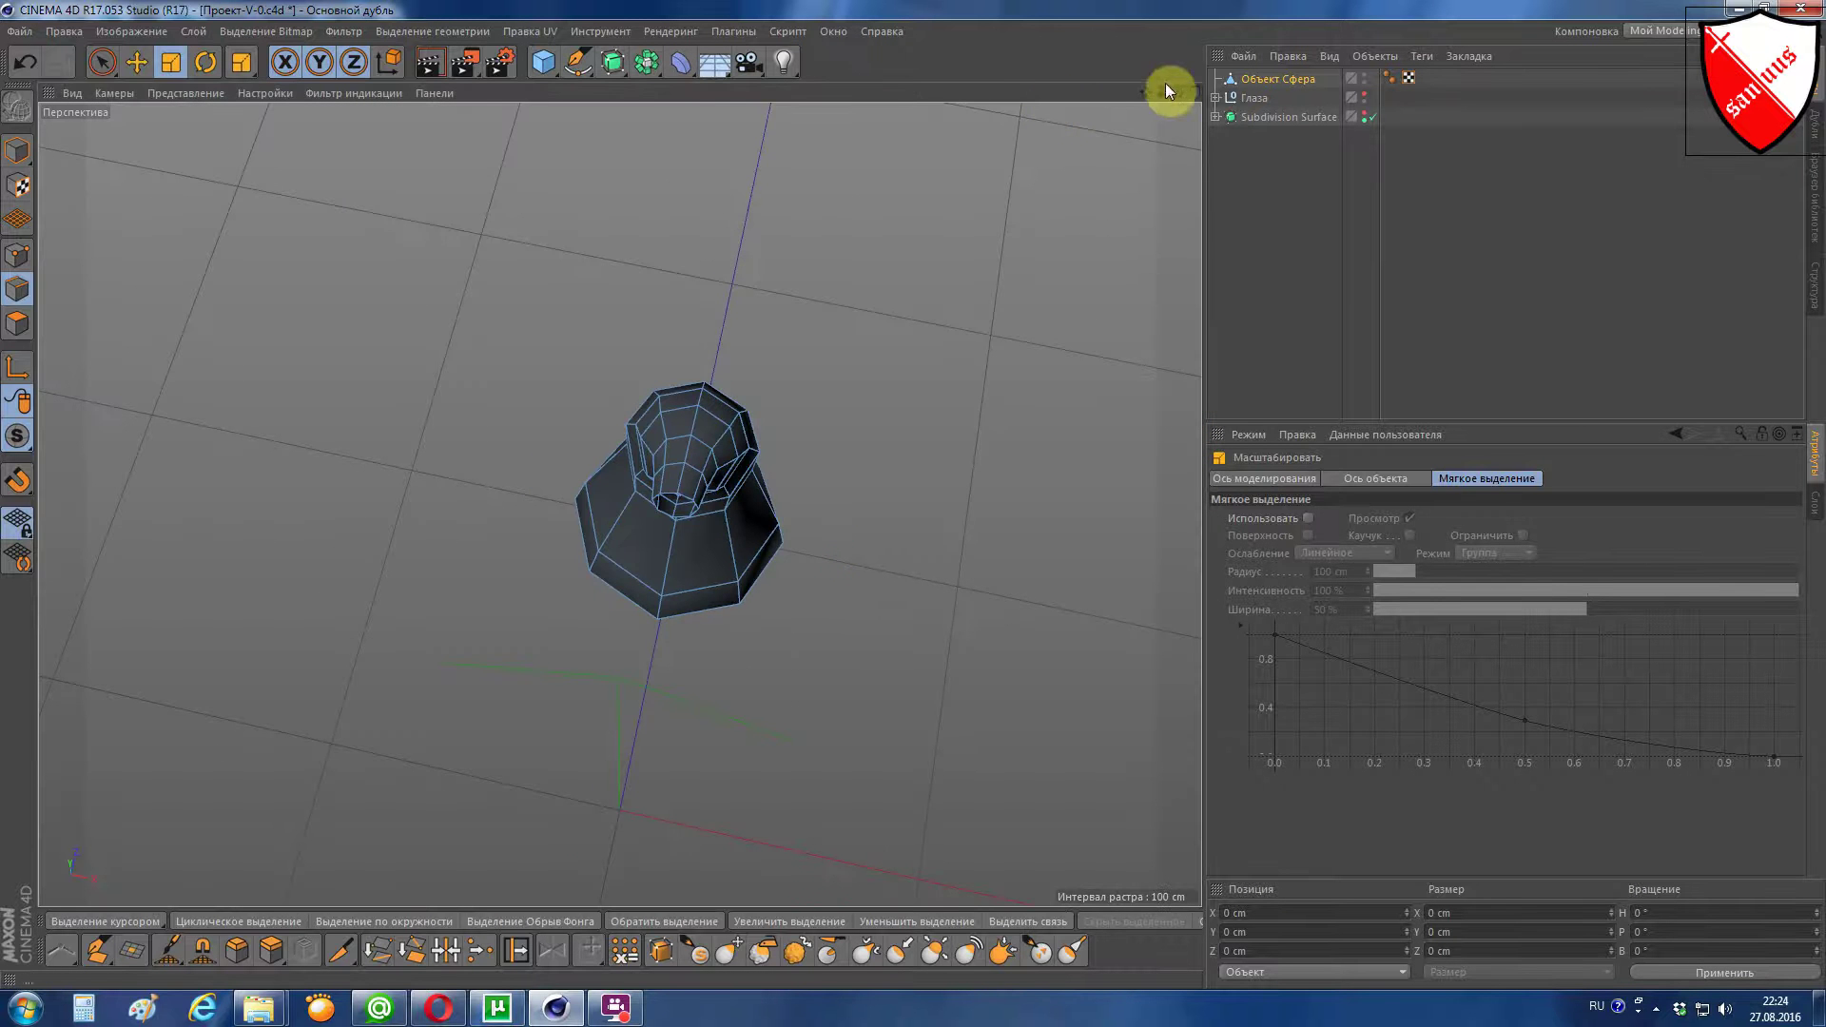
drag(1178, 91, 1046, 238)
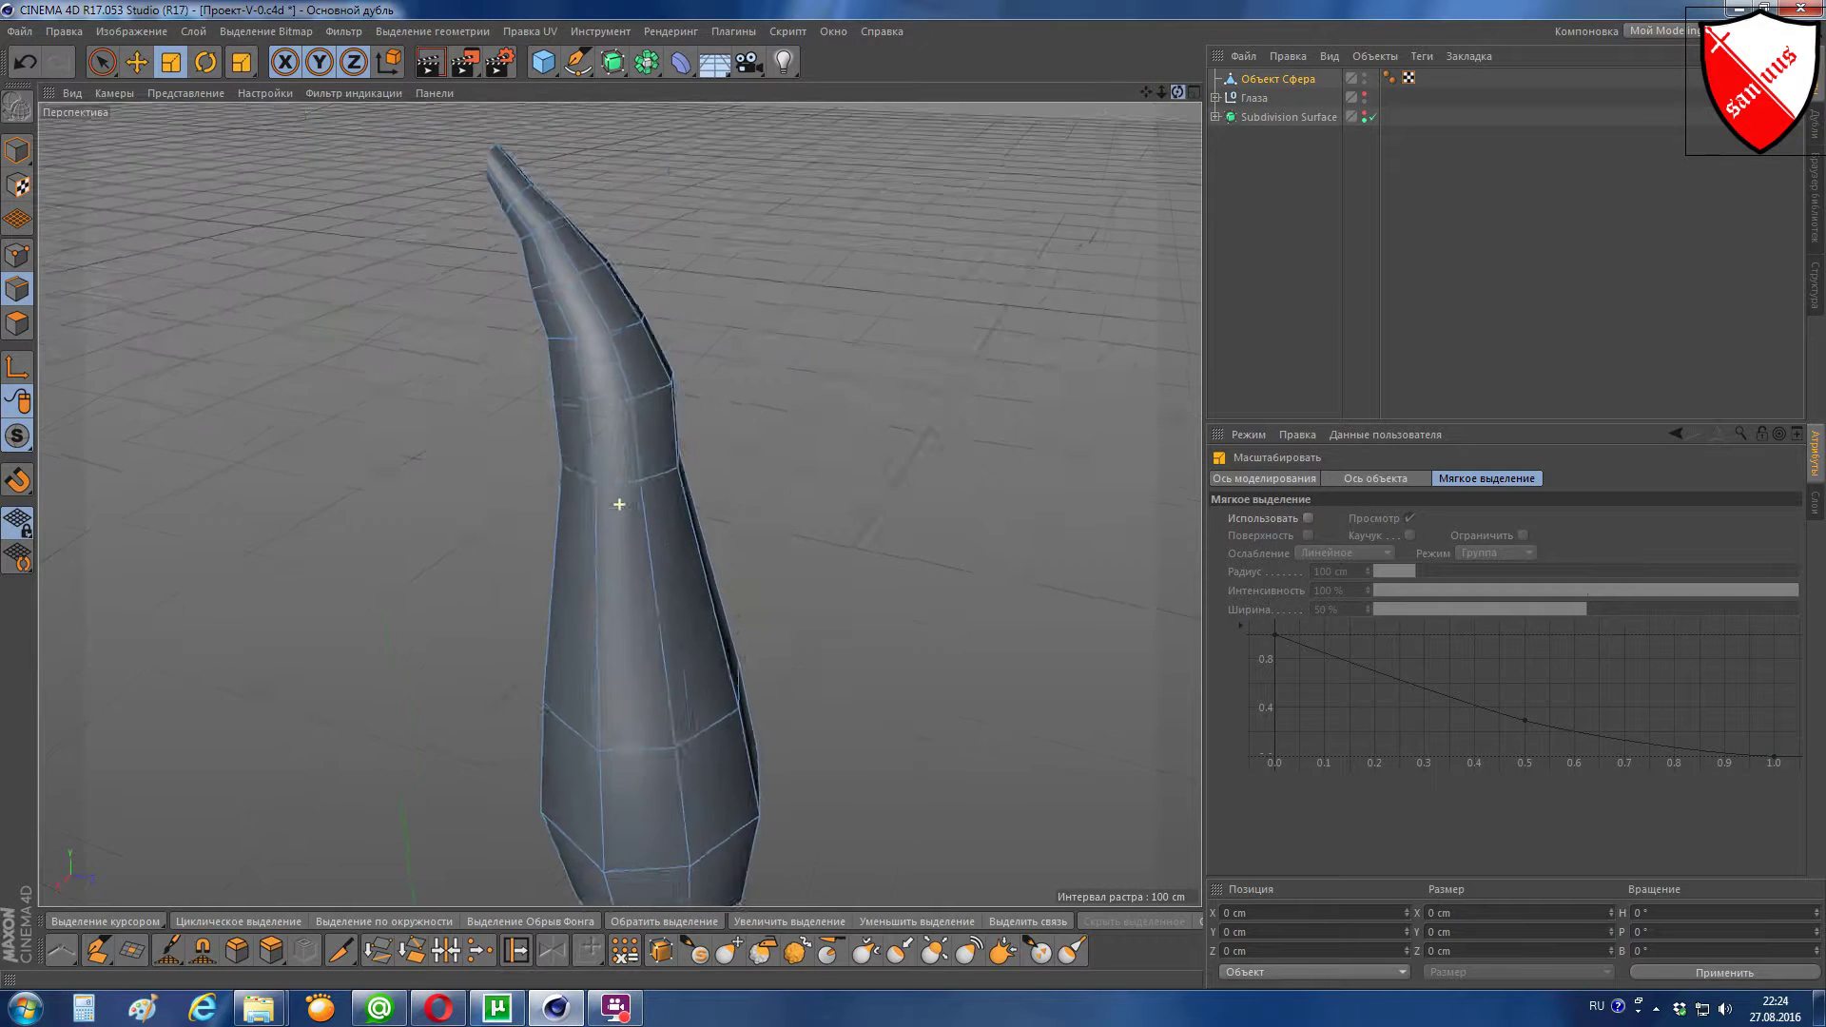
mouse_move(1181, 100)
mouse_down()
mouse_move(620, 504)
mouse_move(543, 839)
mouse_up()
Step: With the Knife in Loop mode, place a crosswise loop cut across the tail's upper half
click(345, 951)
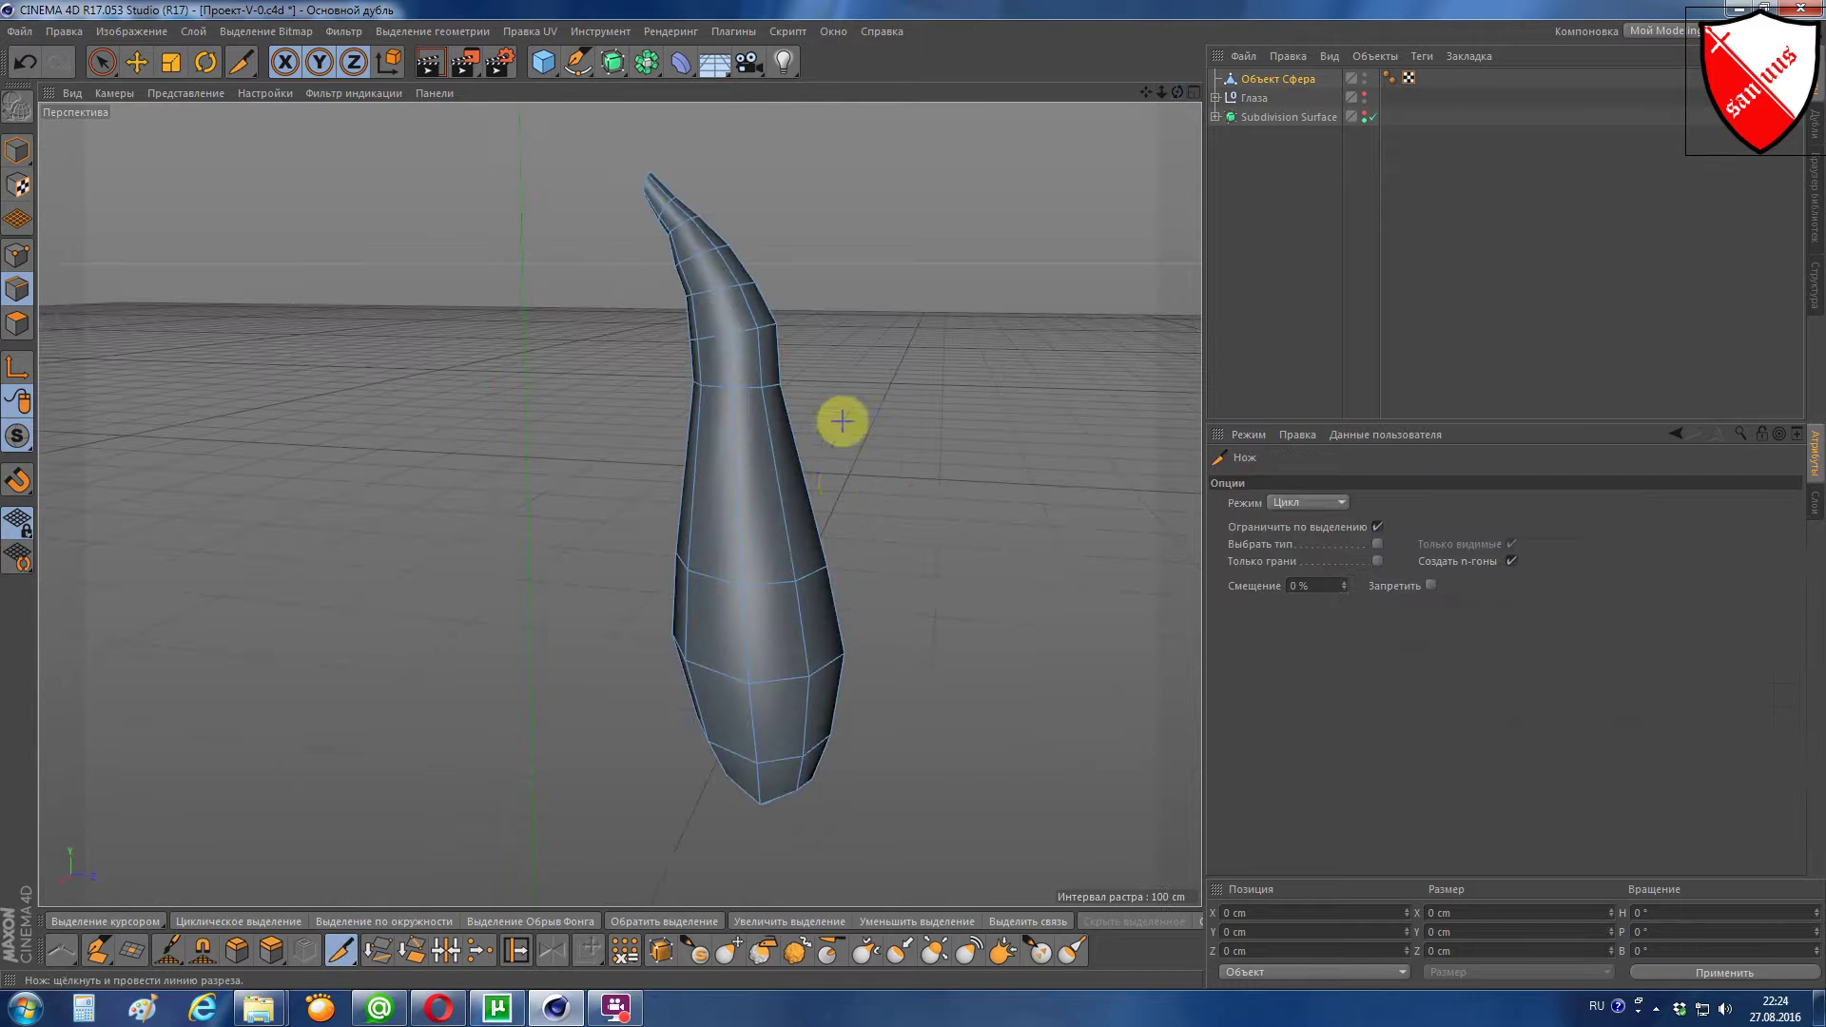
click(786, 488)
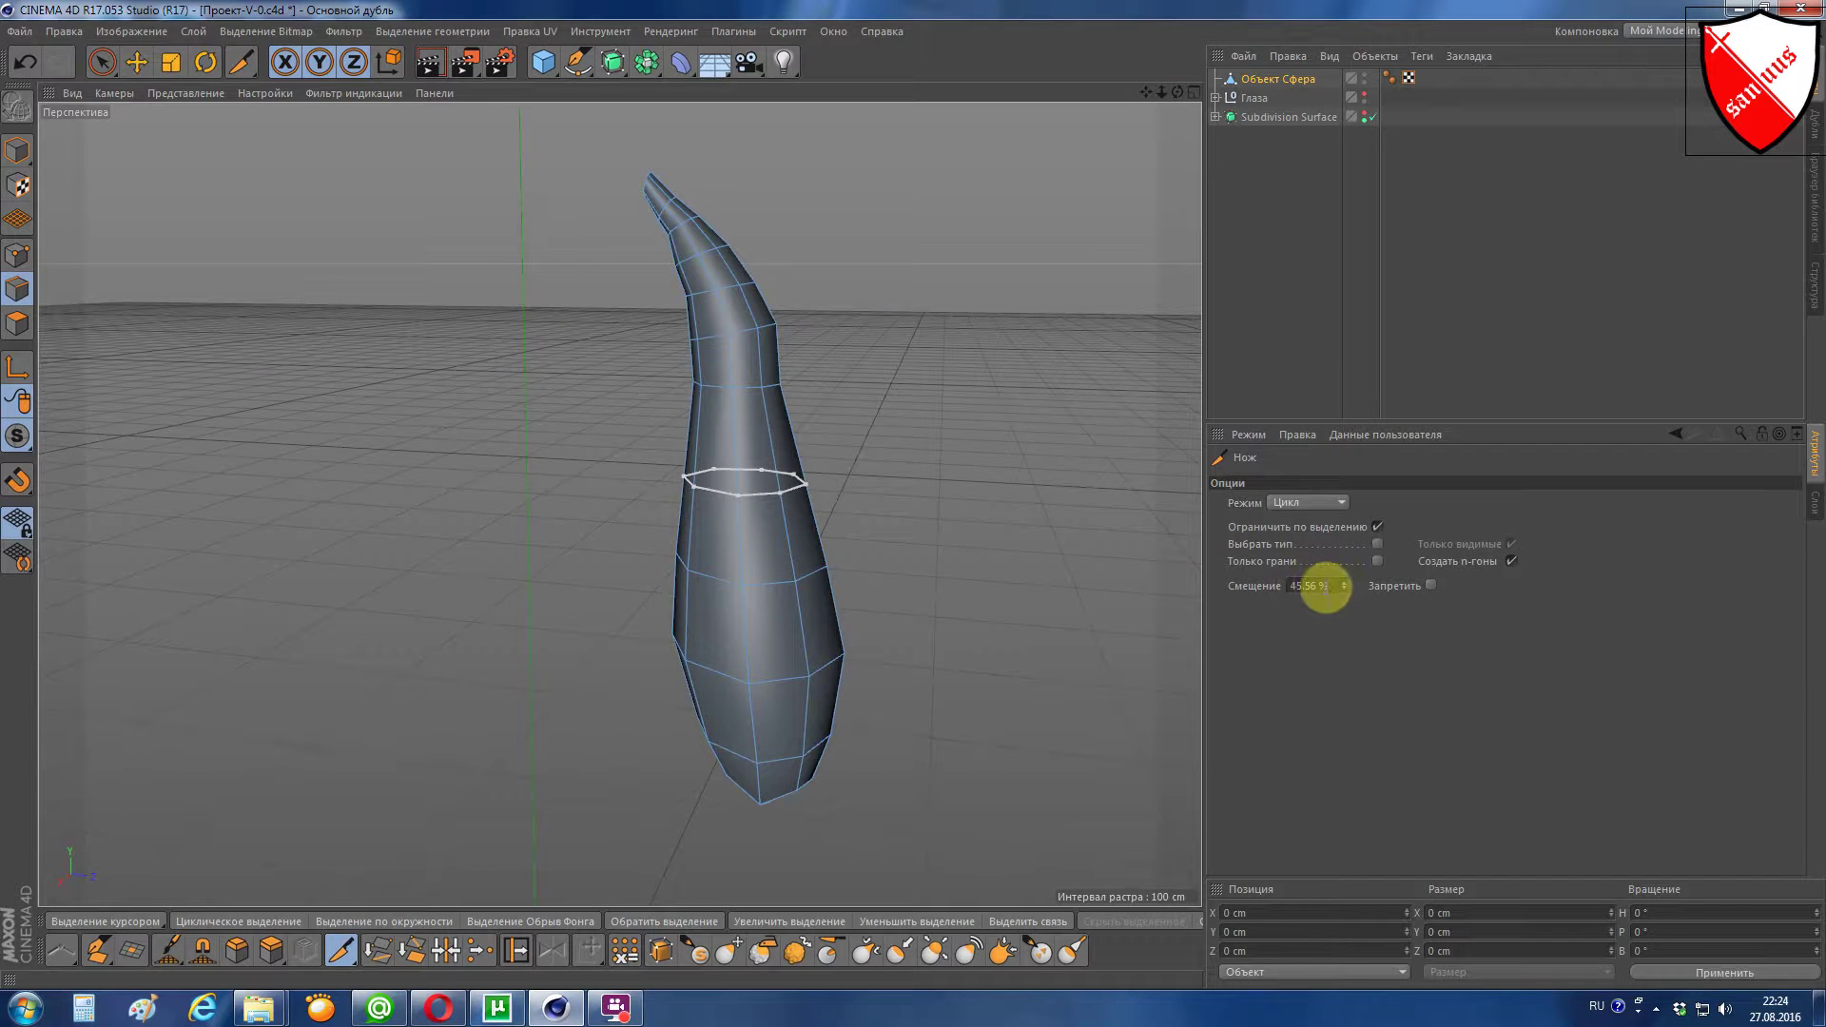
click(1333, 586)
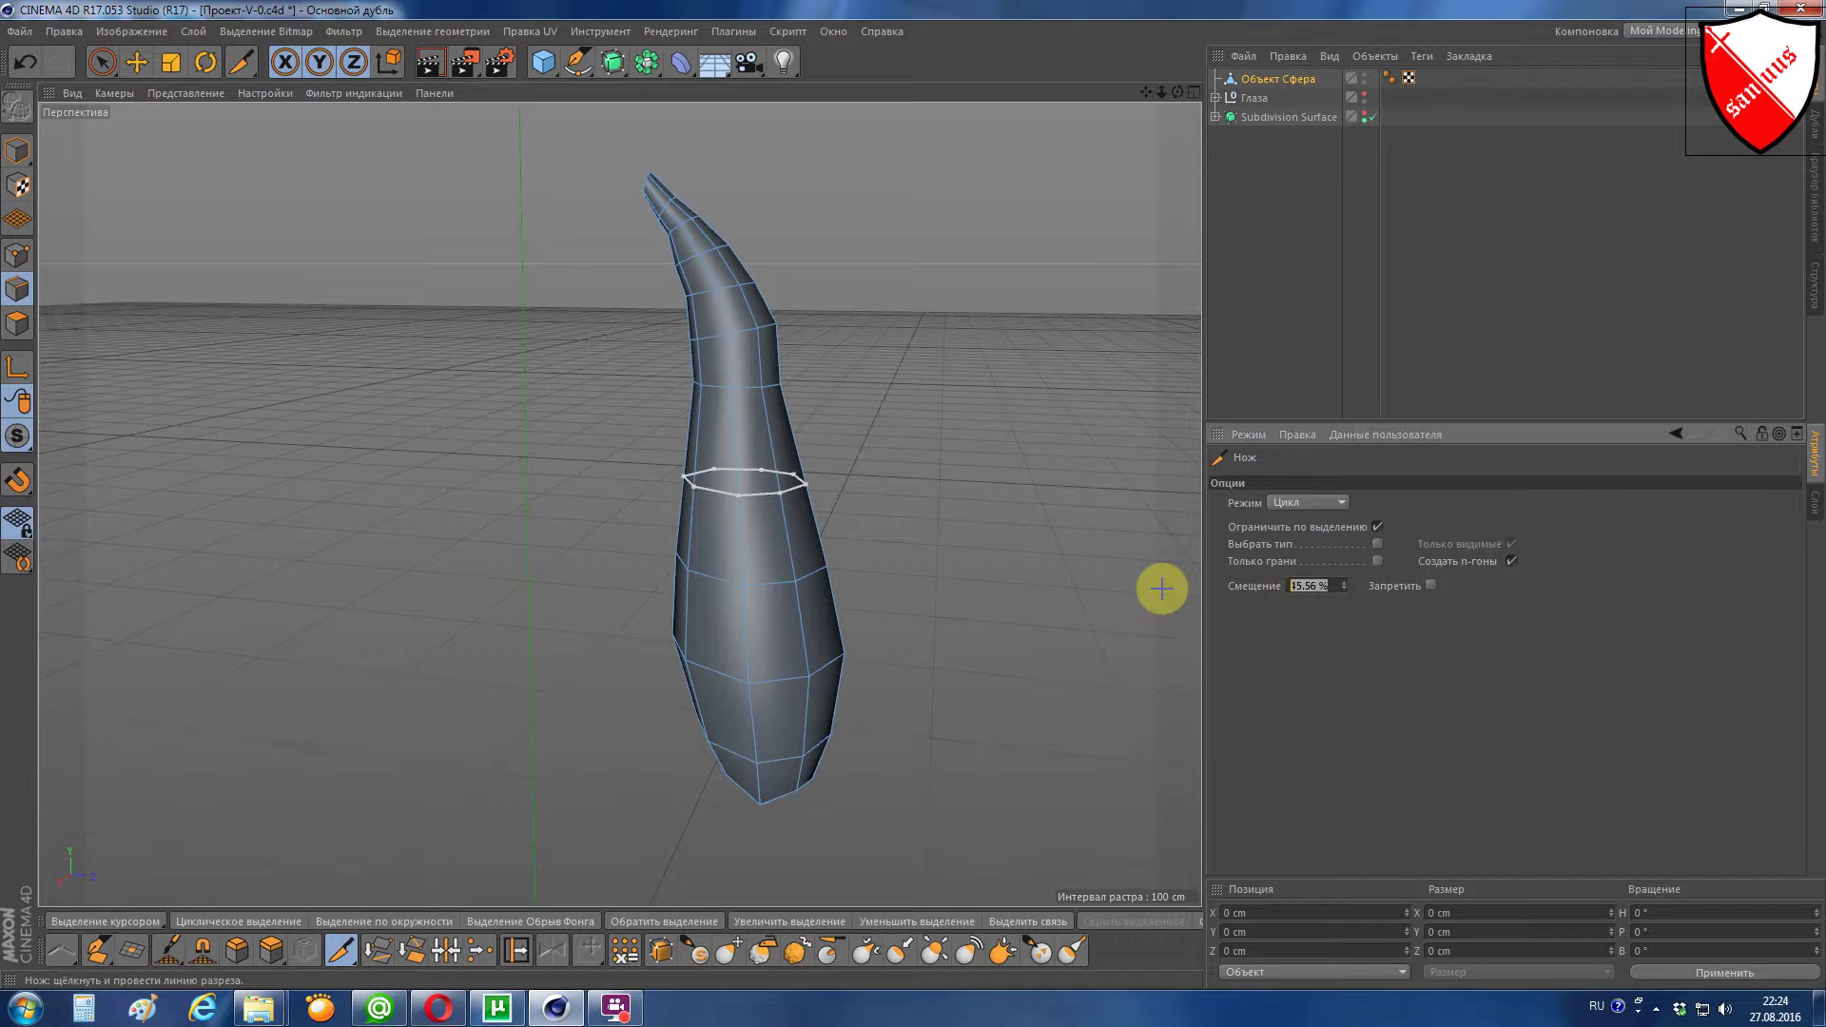
click(756, 473)
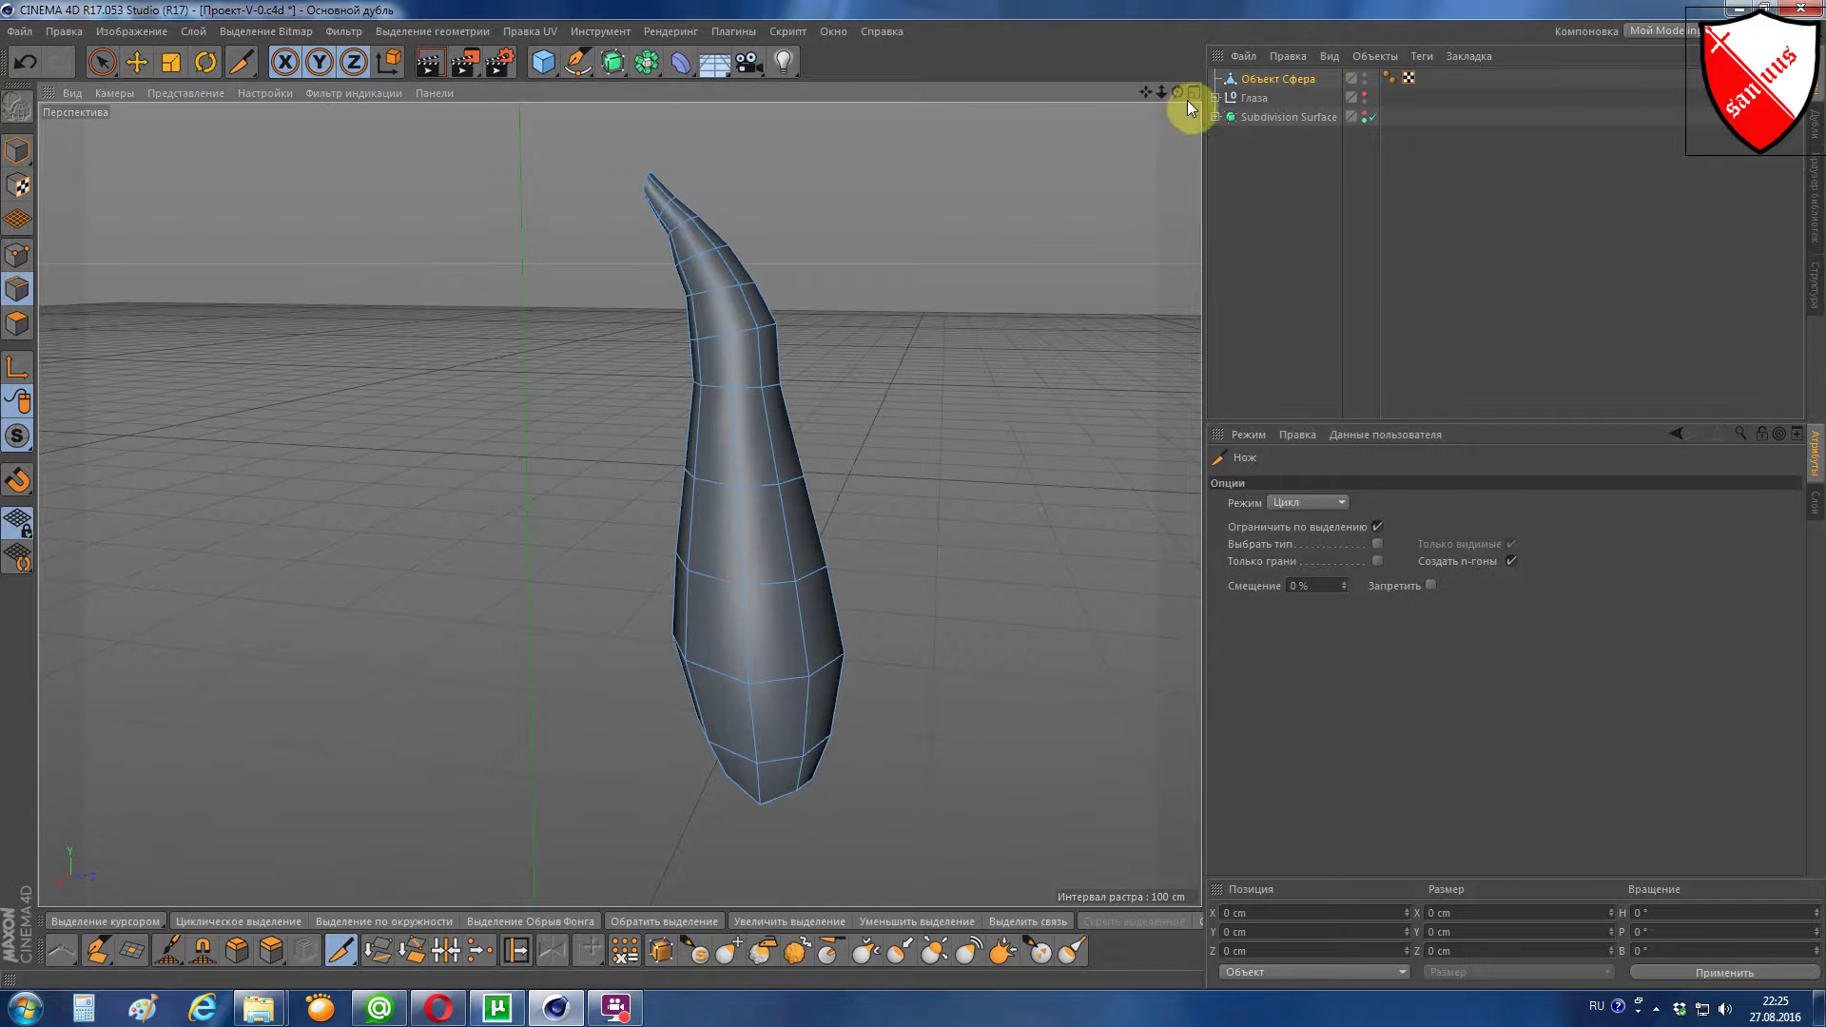
Step: Cut centred edge loops at 50 % offset through the tail's upper middle and lower section
drag(1179, 94, 1133, 67)
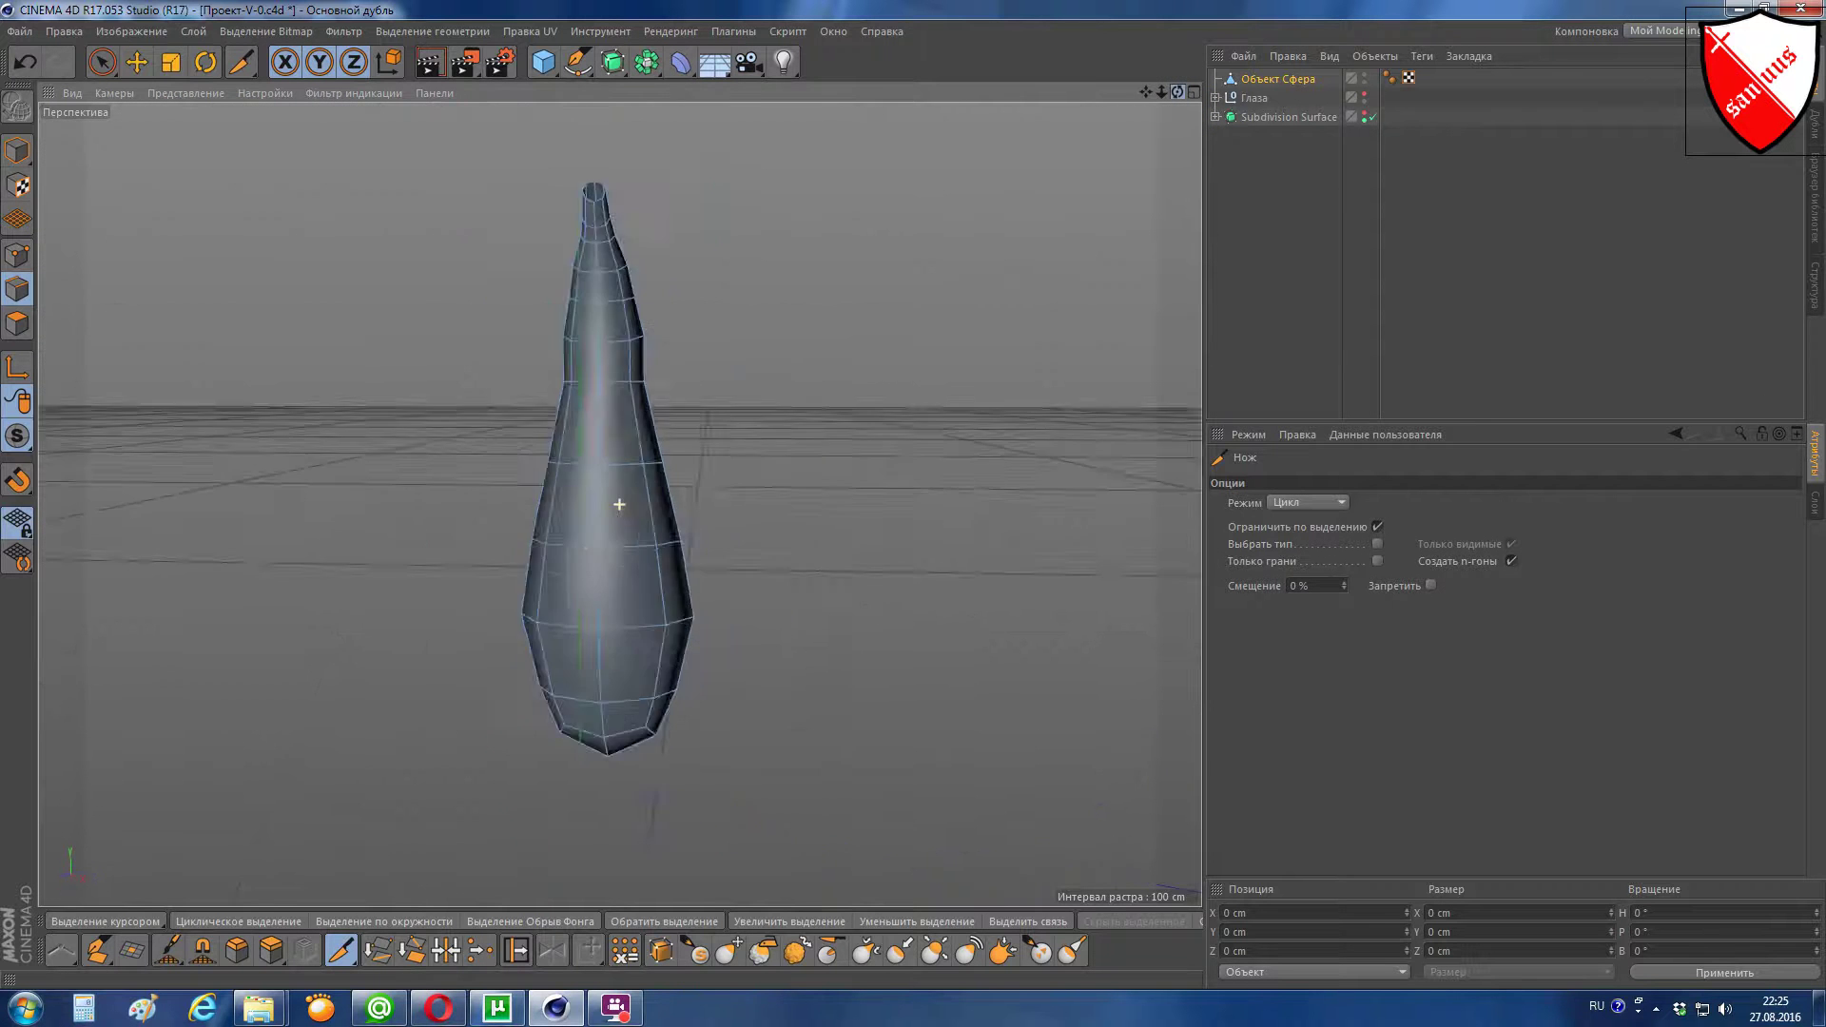
drag(619, 504, 620, 504)
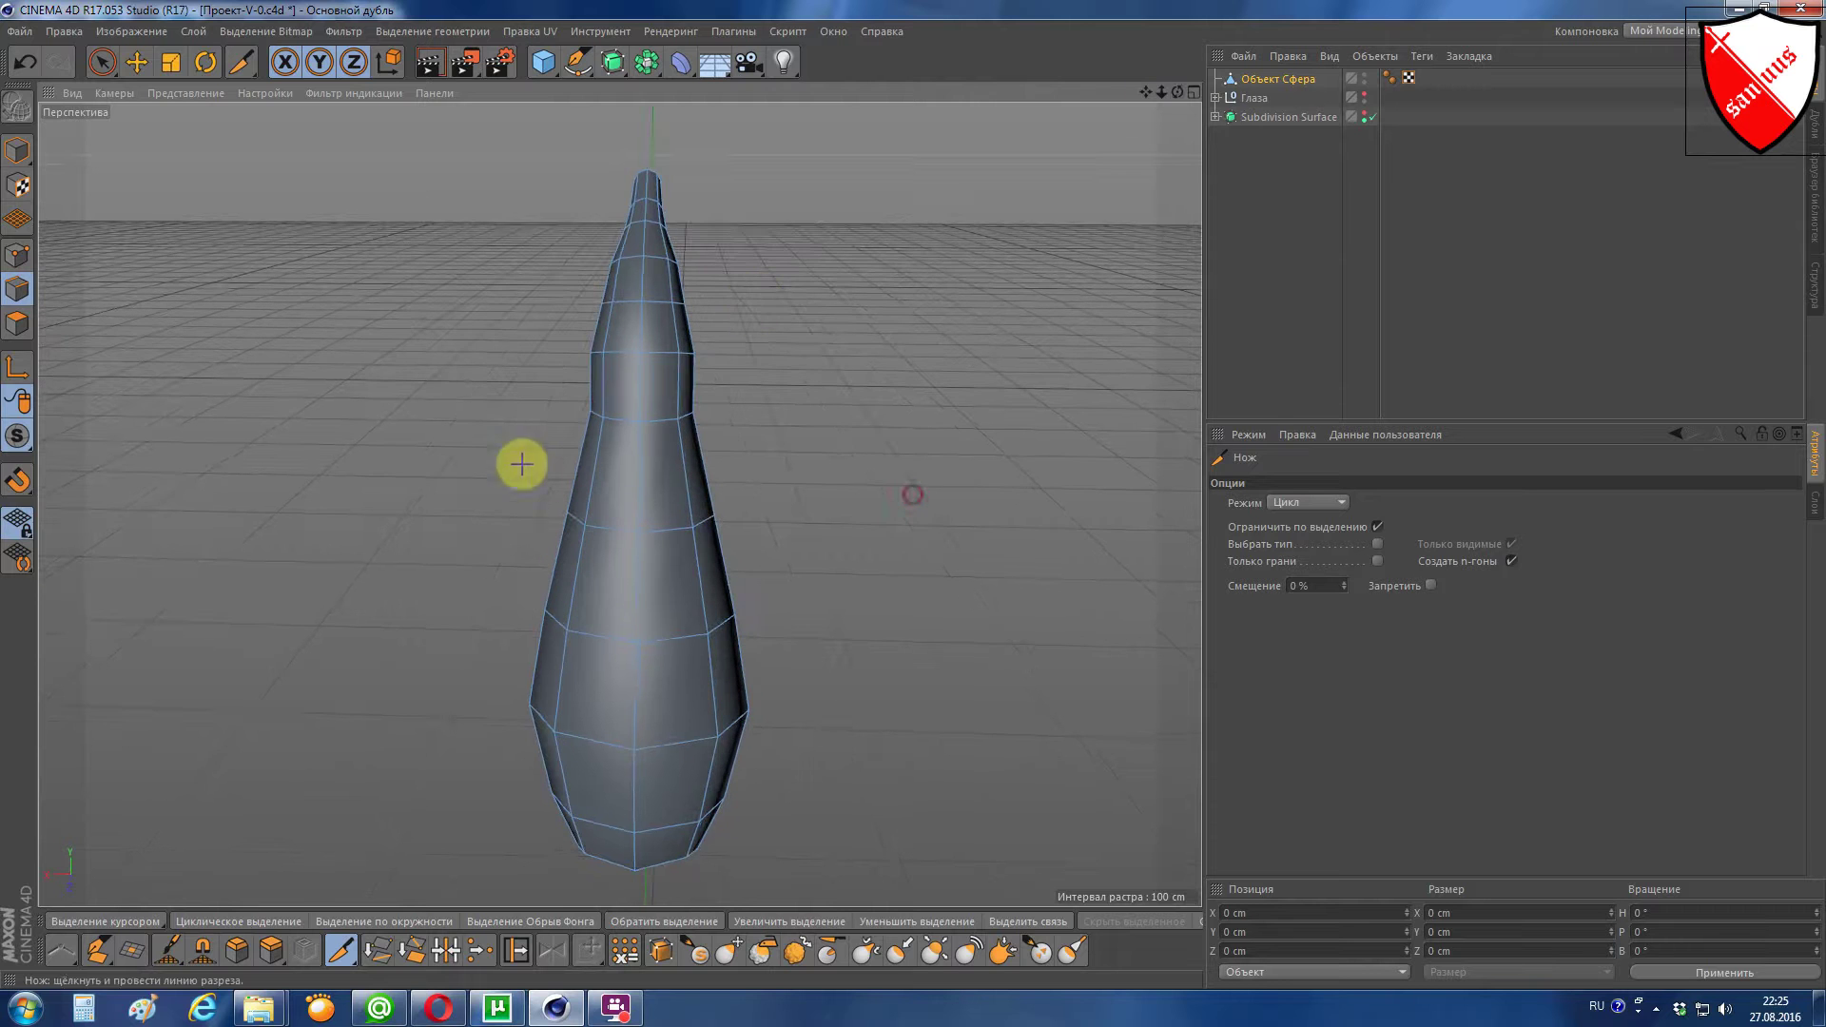
scroll(650, 489, up, 2)
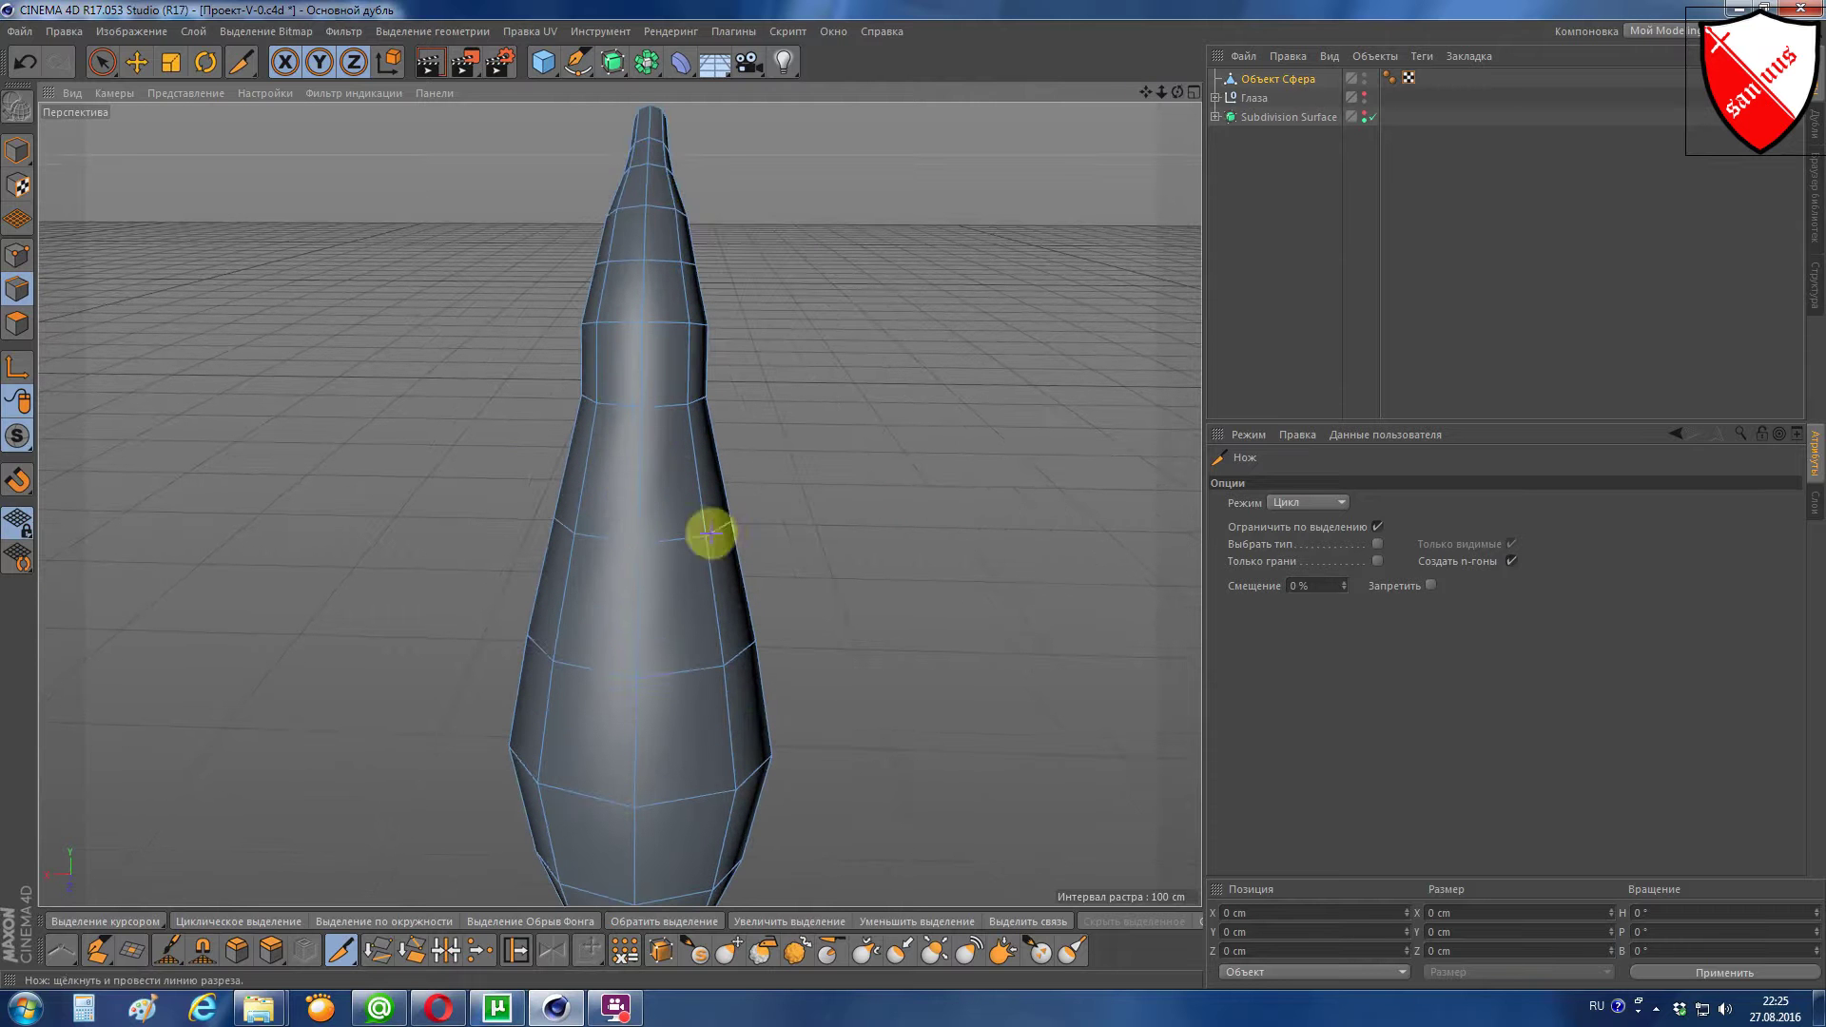
click(639, 498)
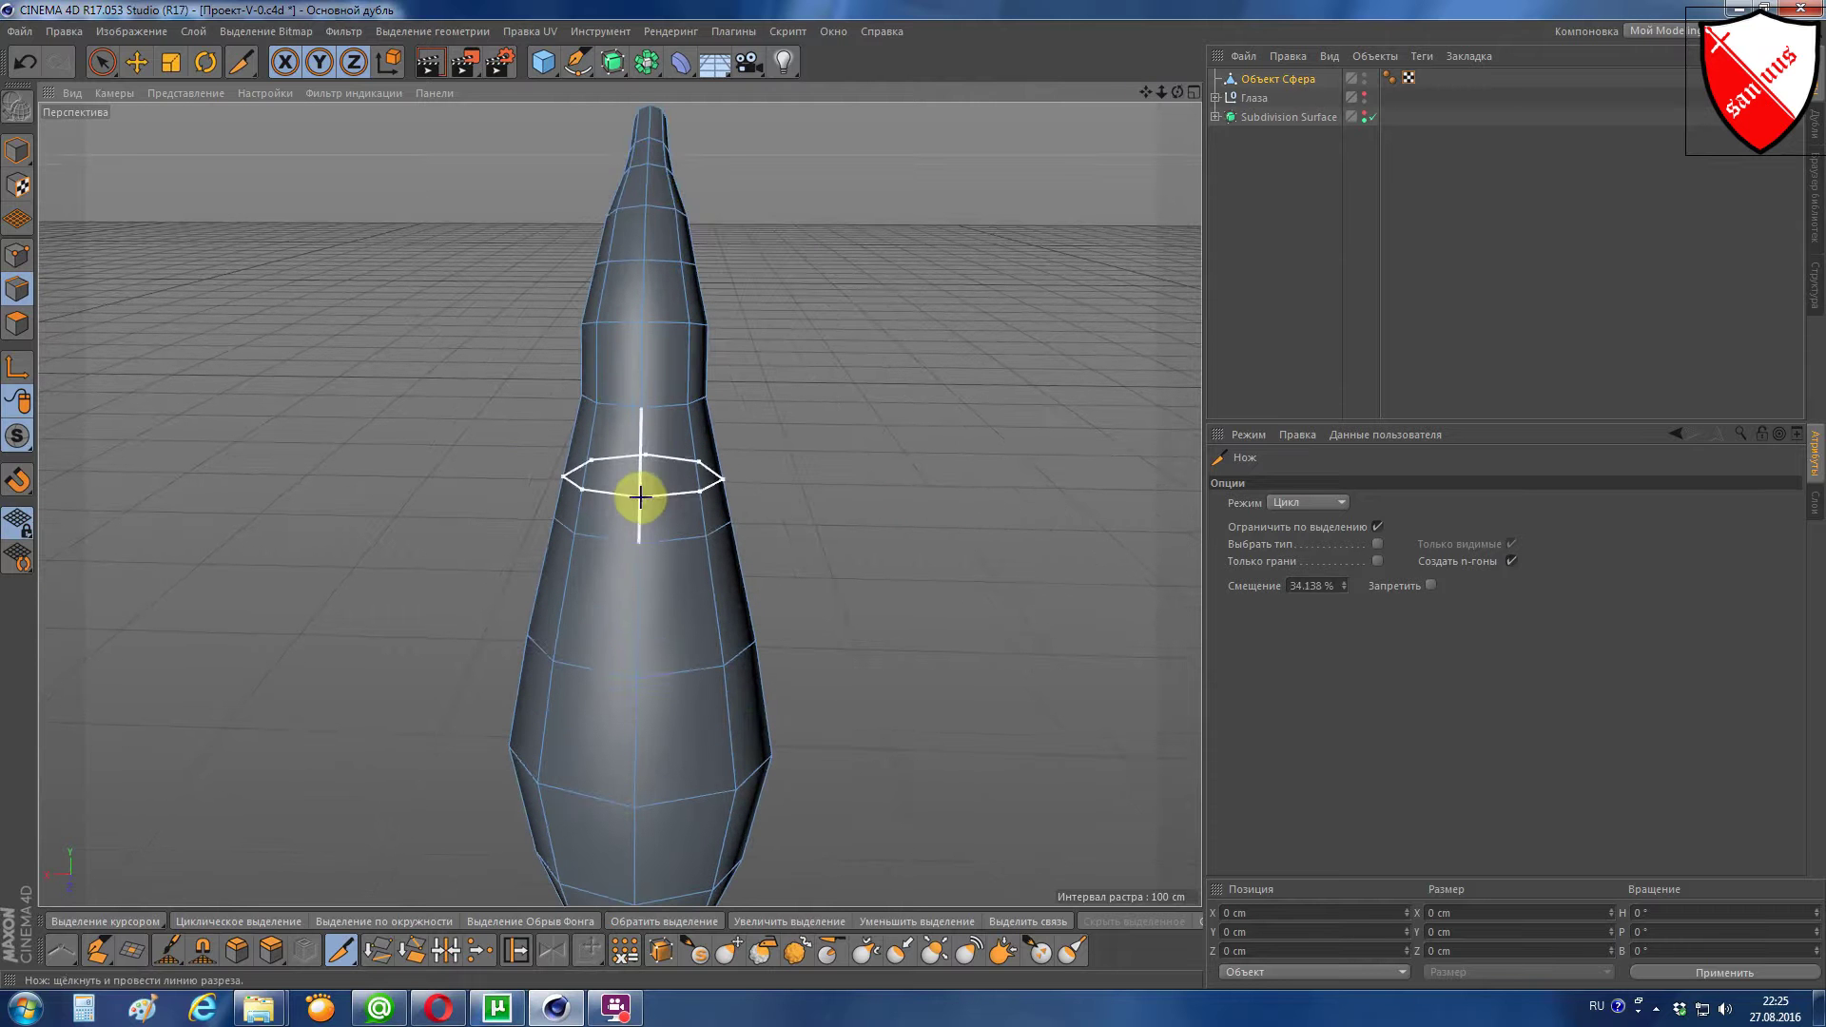
click(1342, 585)
text(50)
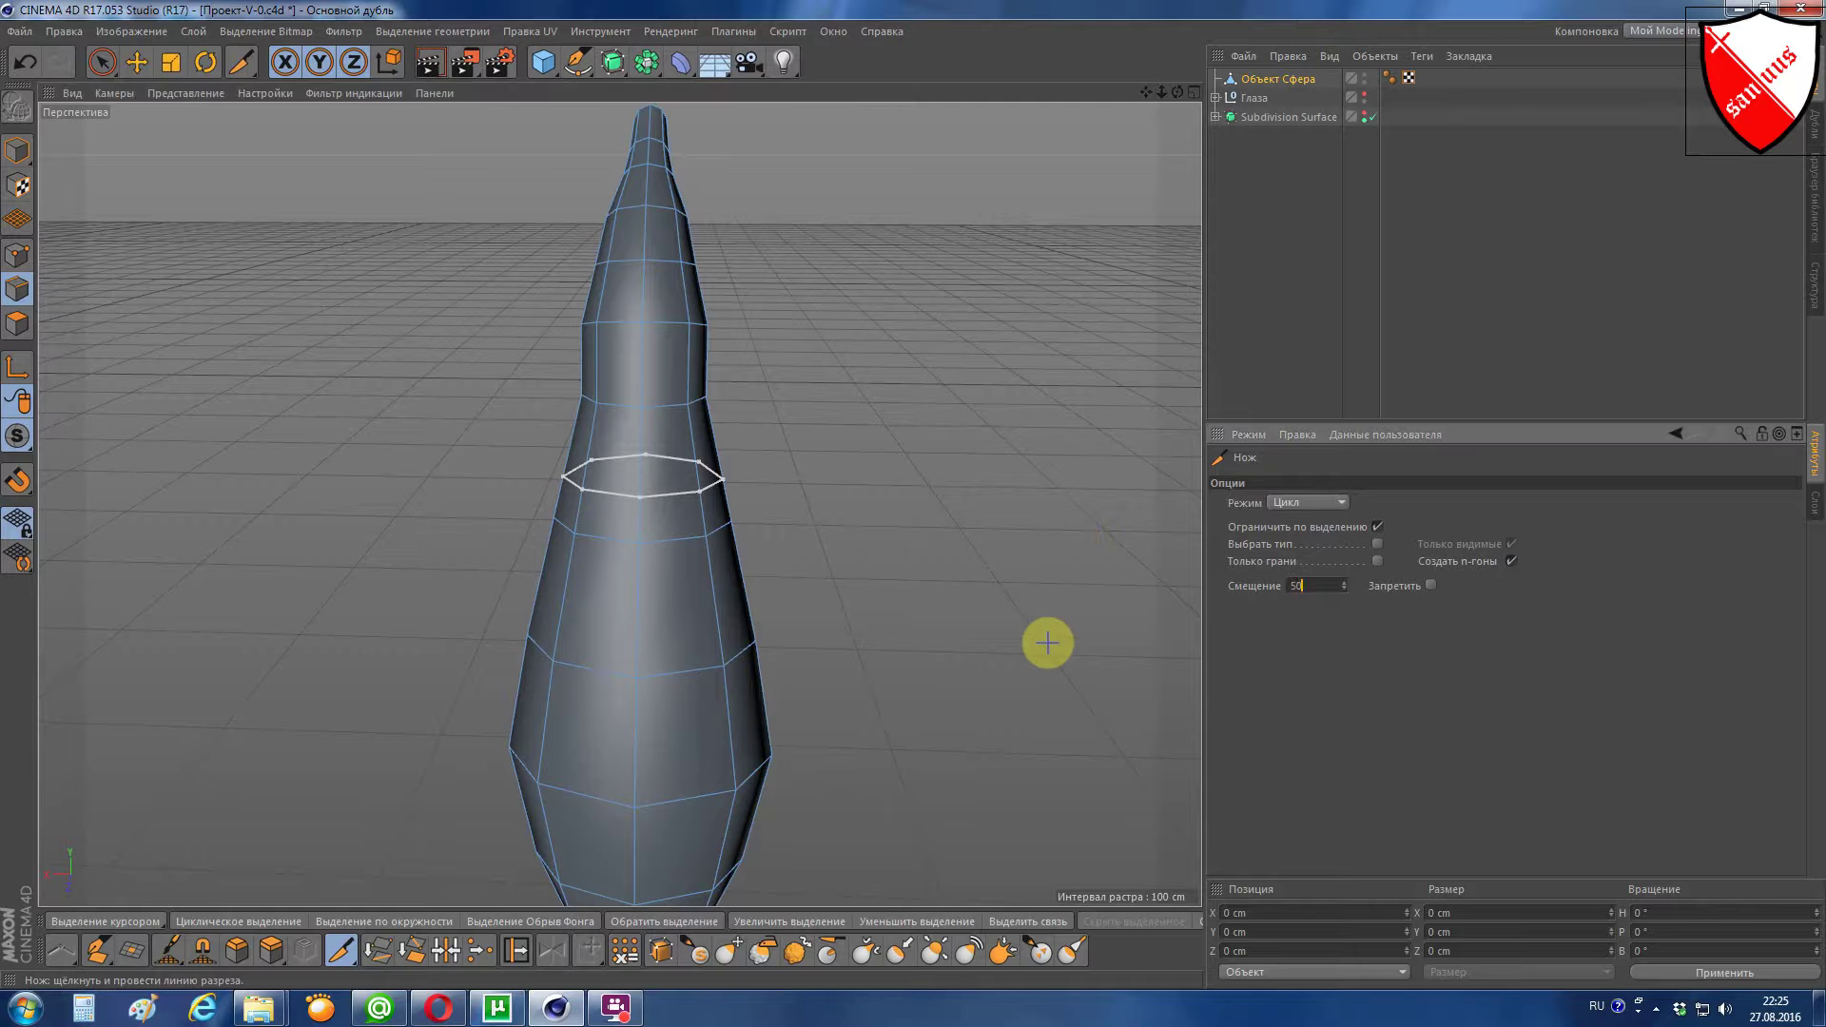
key(Return)
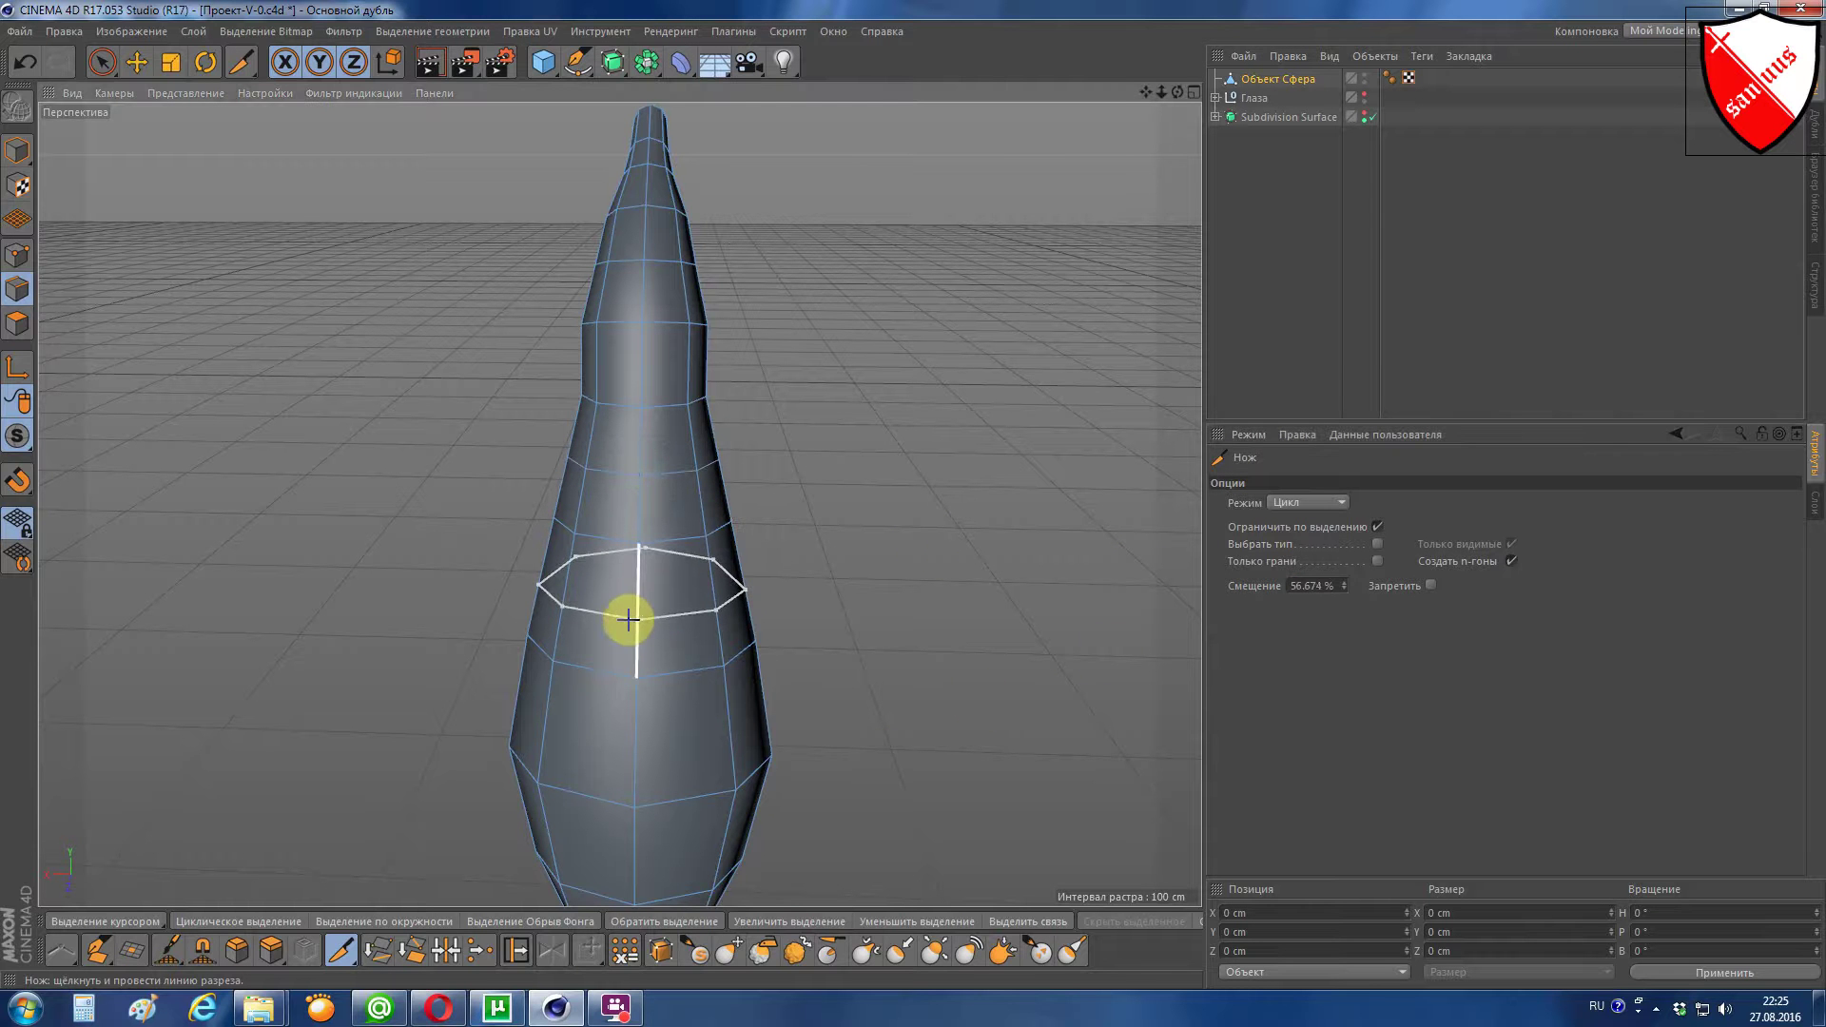
click(629, 620)
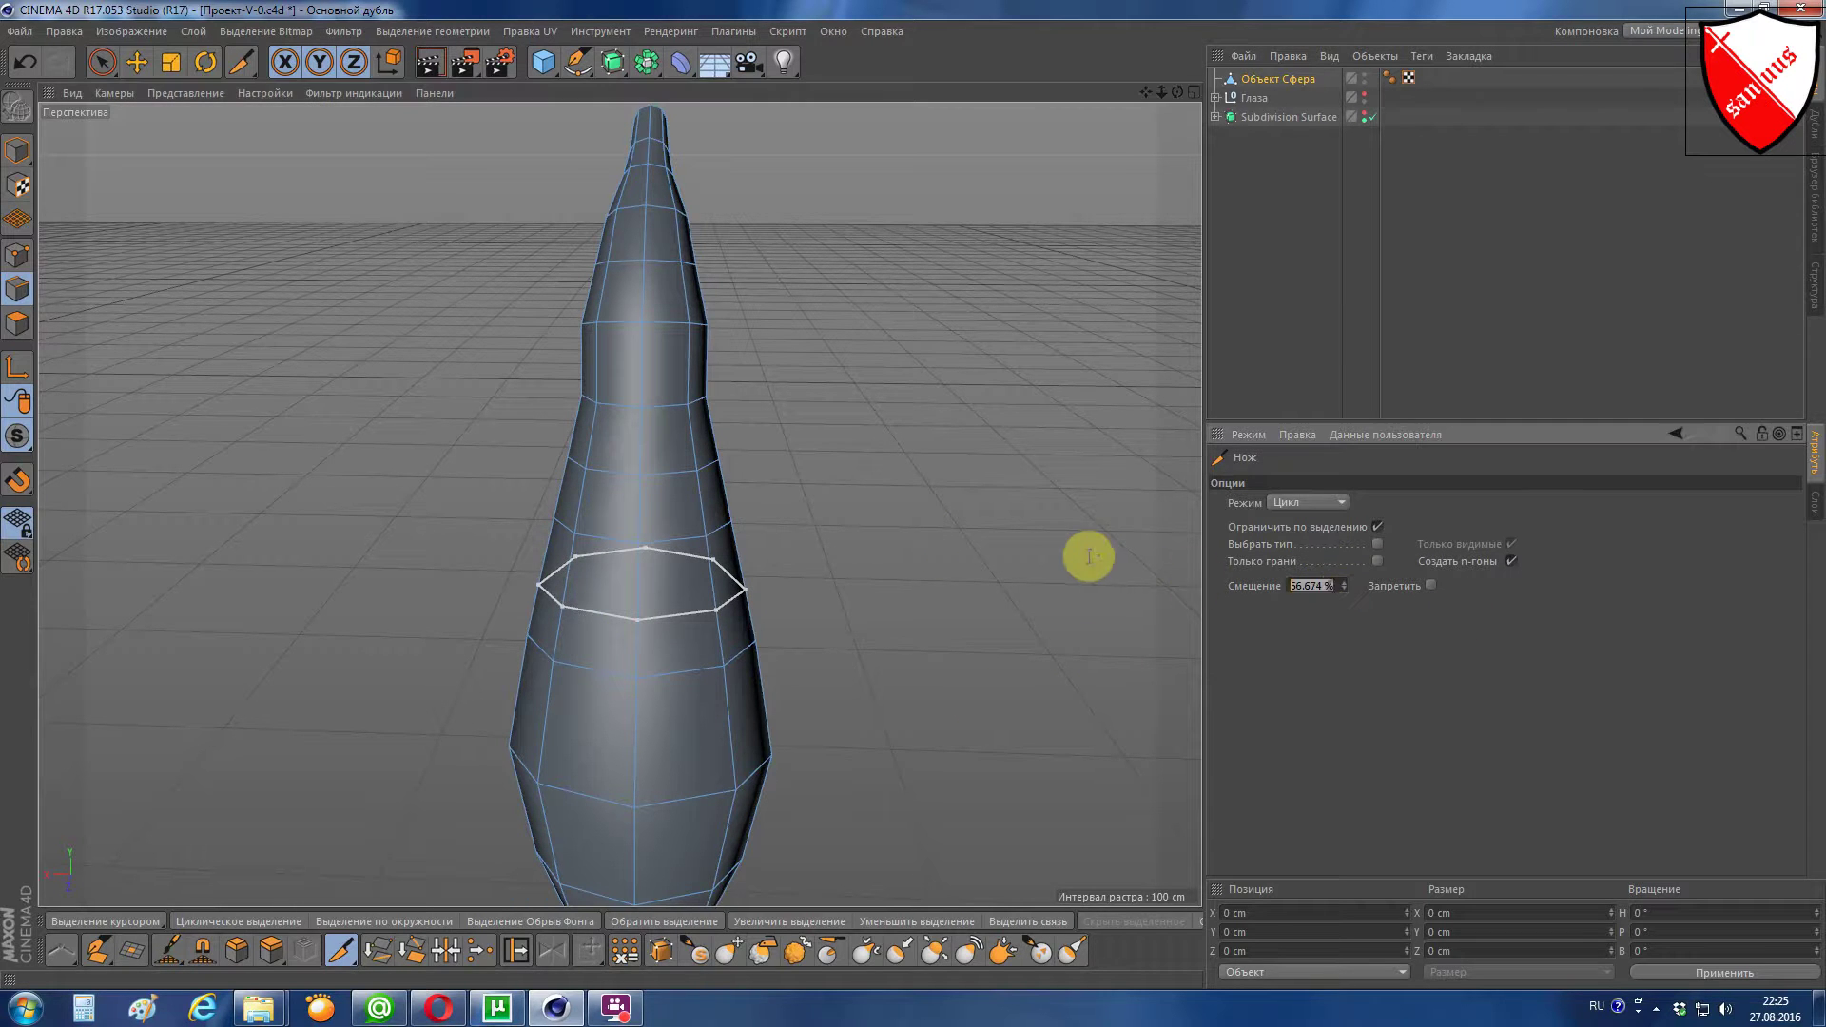
text(50)
key(Return)
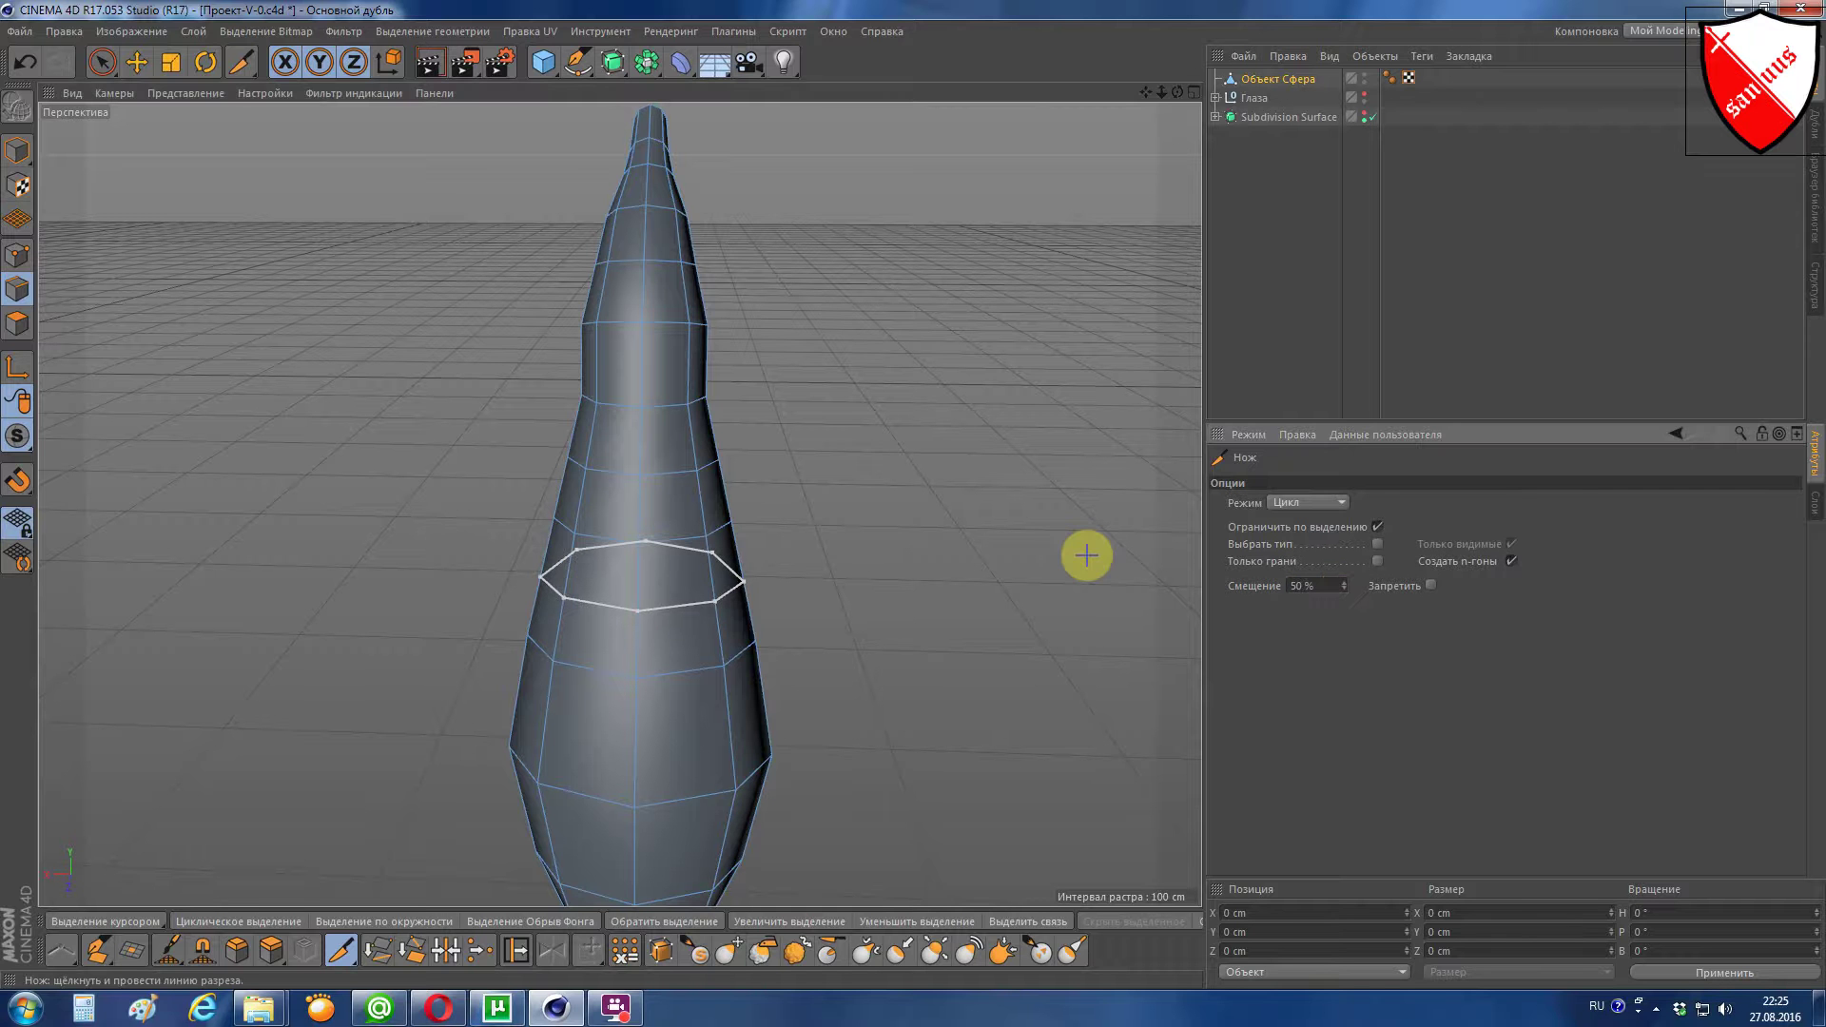
click(596, 599)
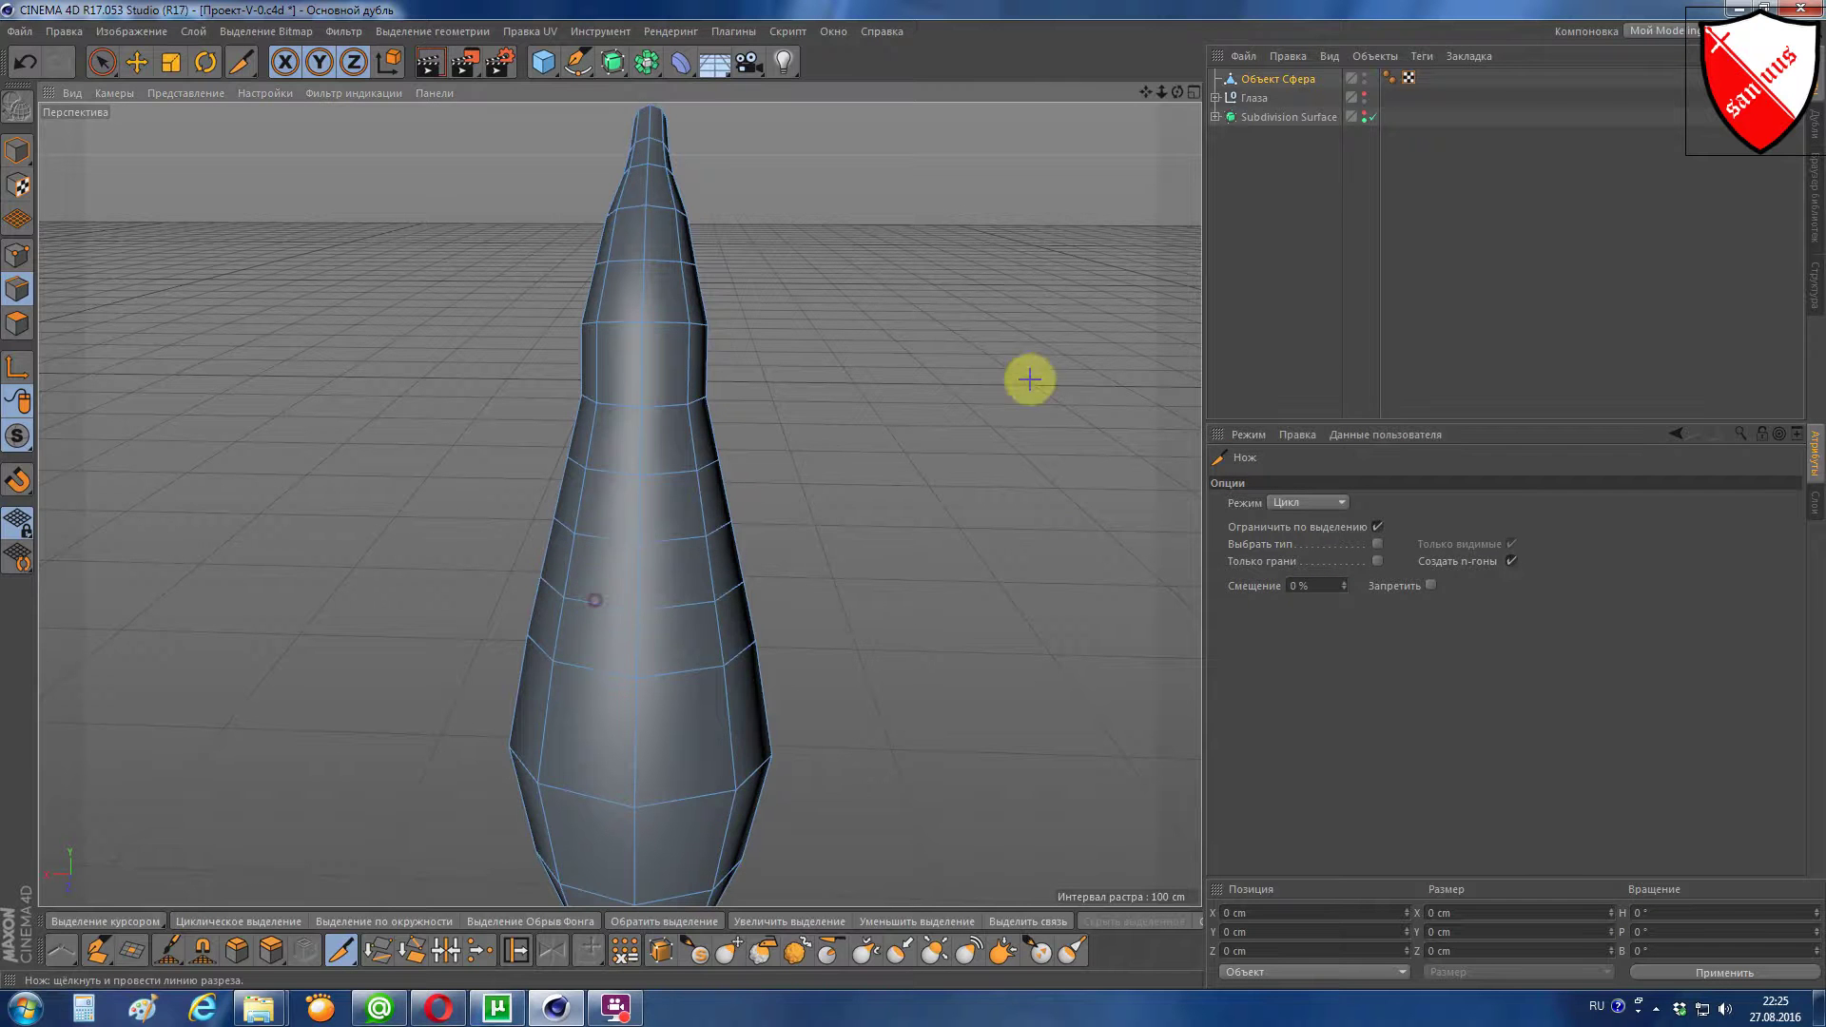
key(ctrl+z)
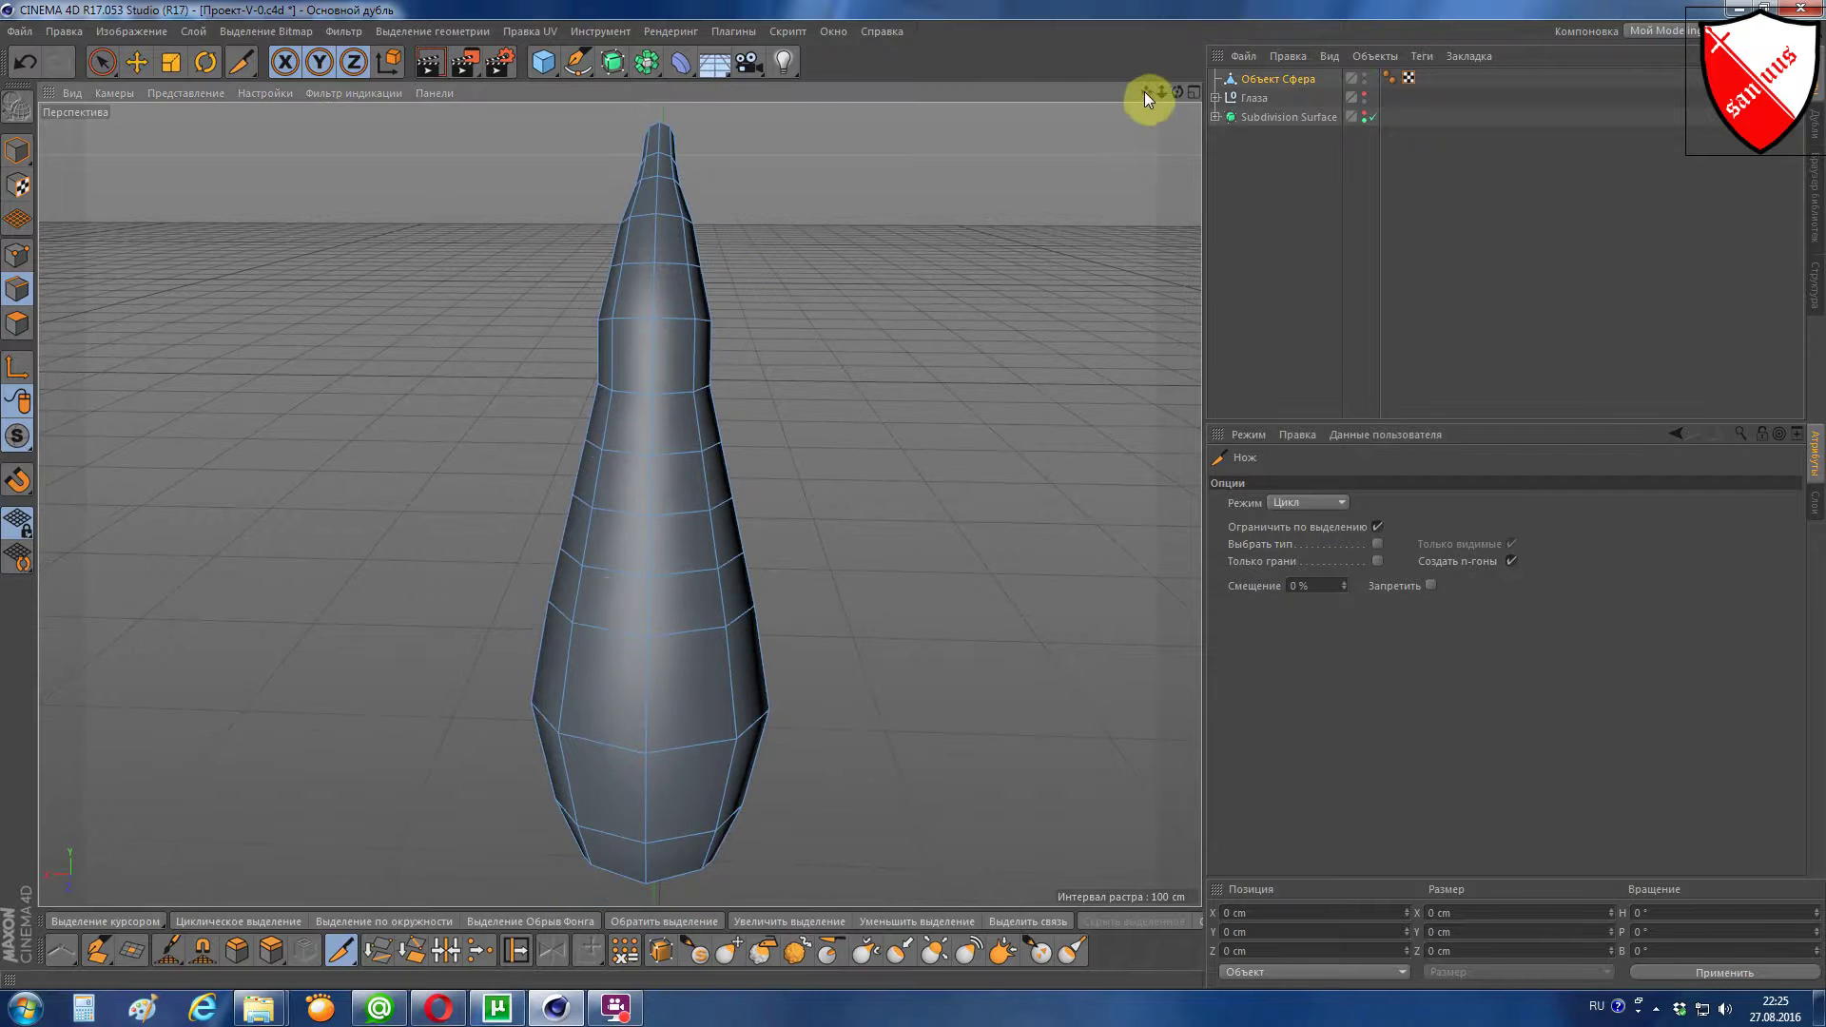
Step: Add more 50 %-offset edge loops lower down the tail and near its base
mouse_move(1146, 92)
mouse_down()
mouse_move(1146, 57)
mouse_move(619, 505)
mouse_move(762, 293)
mouse_up()
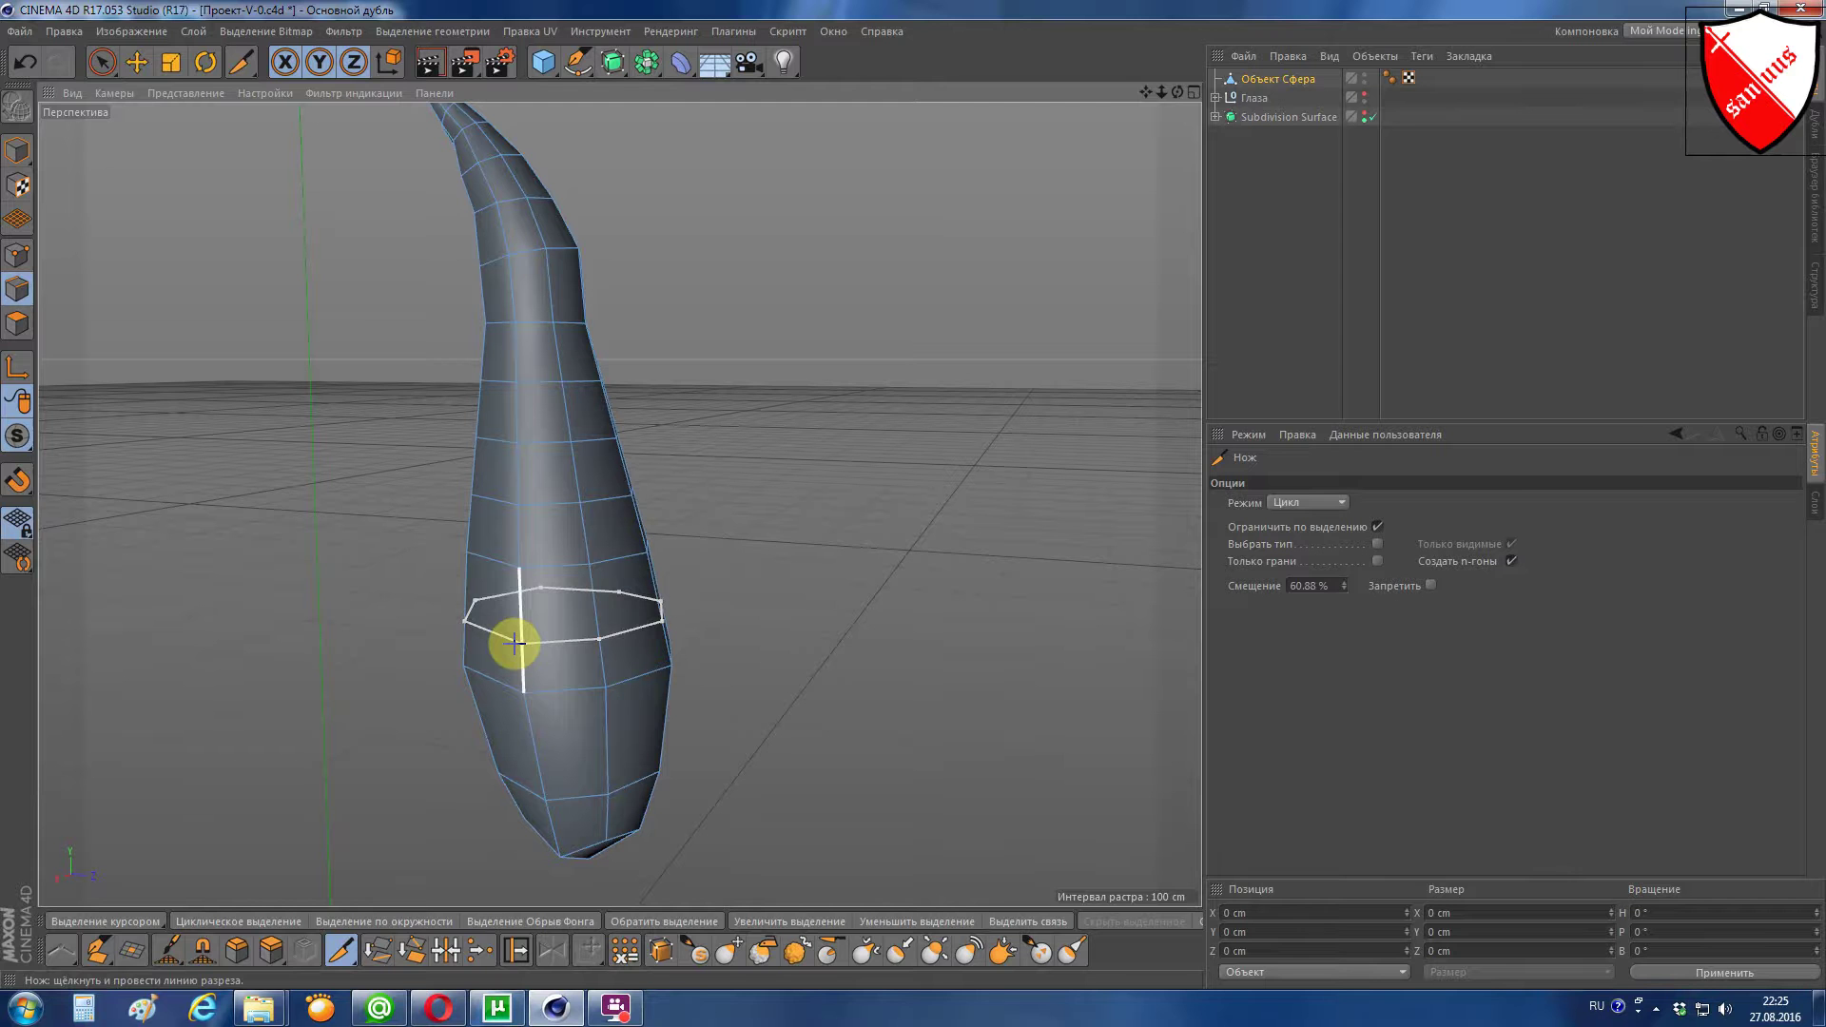
click(1338, 587)
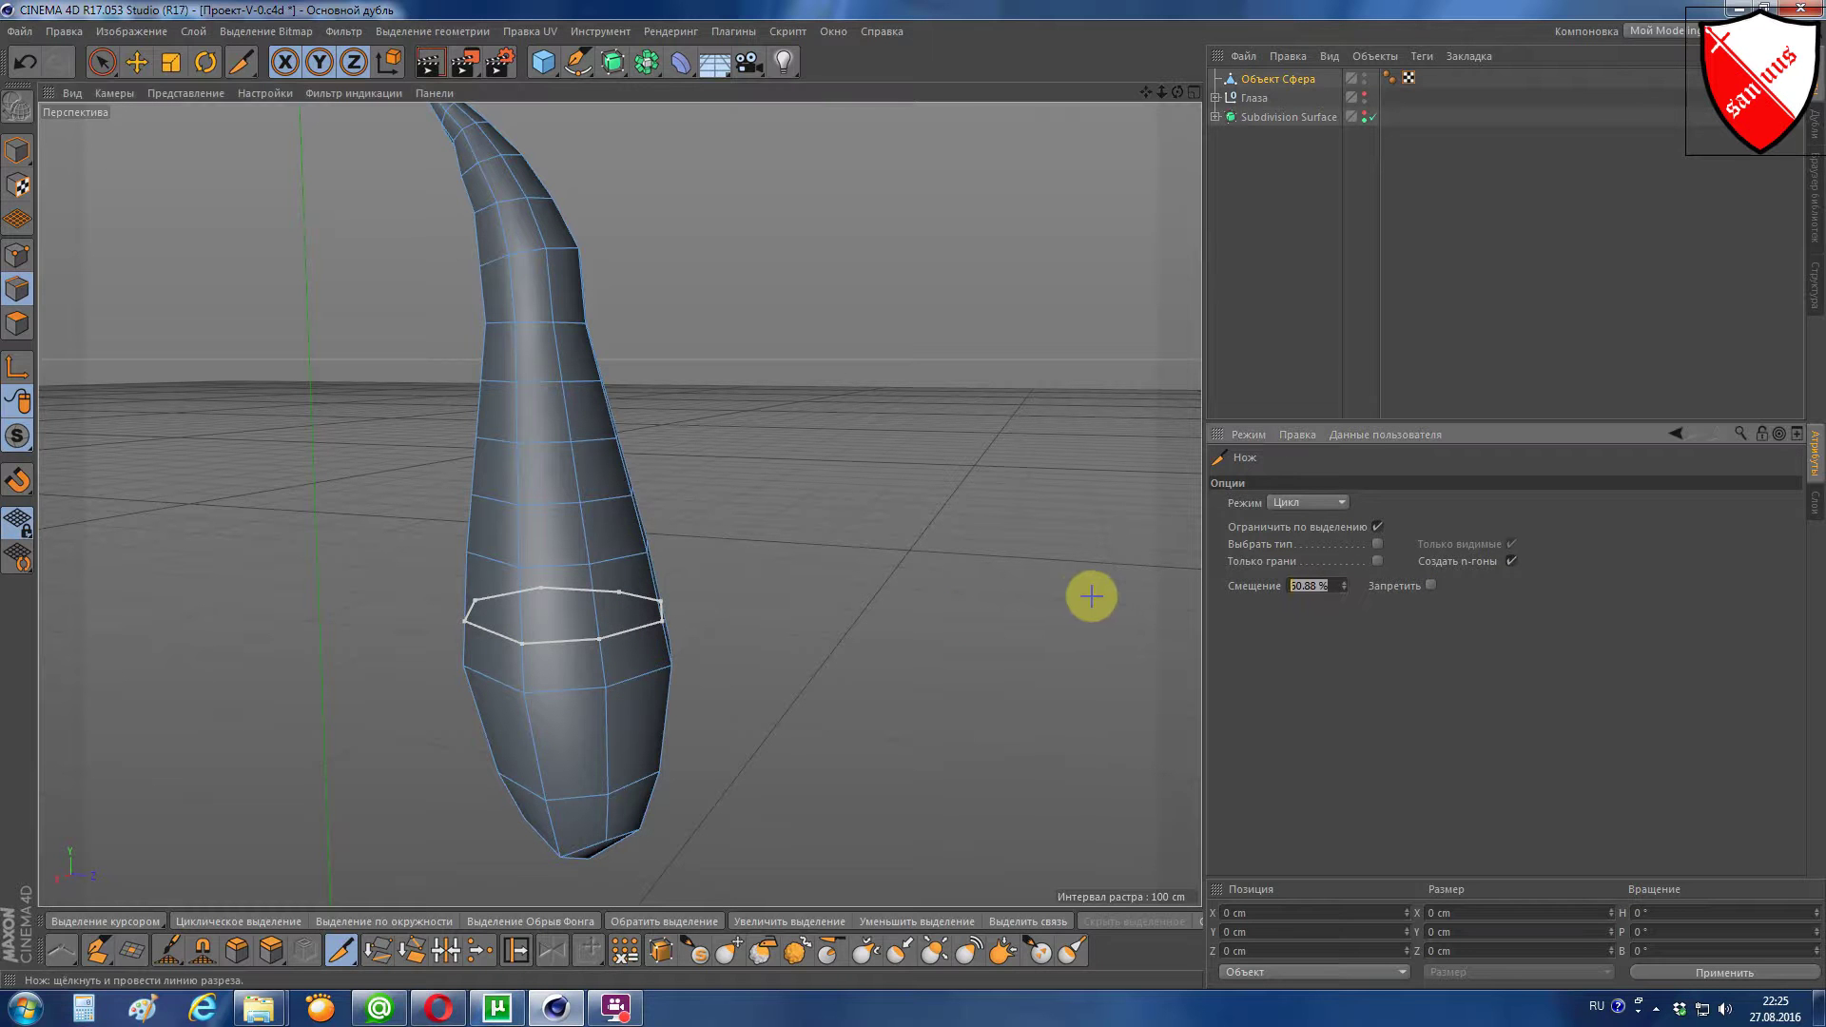
text(50)
key(Return)
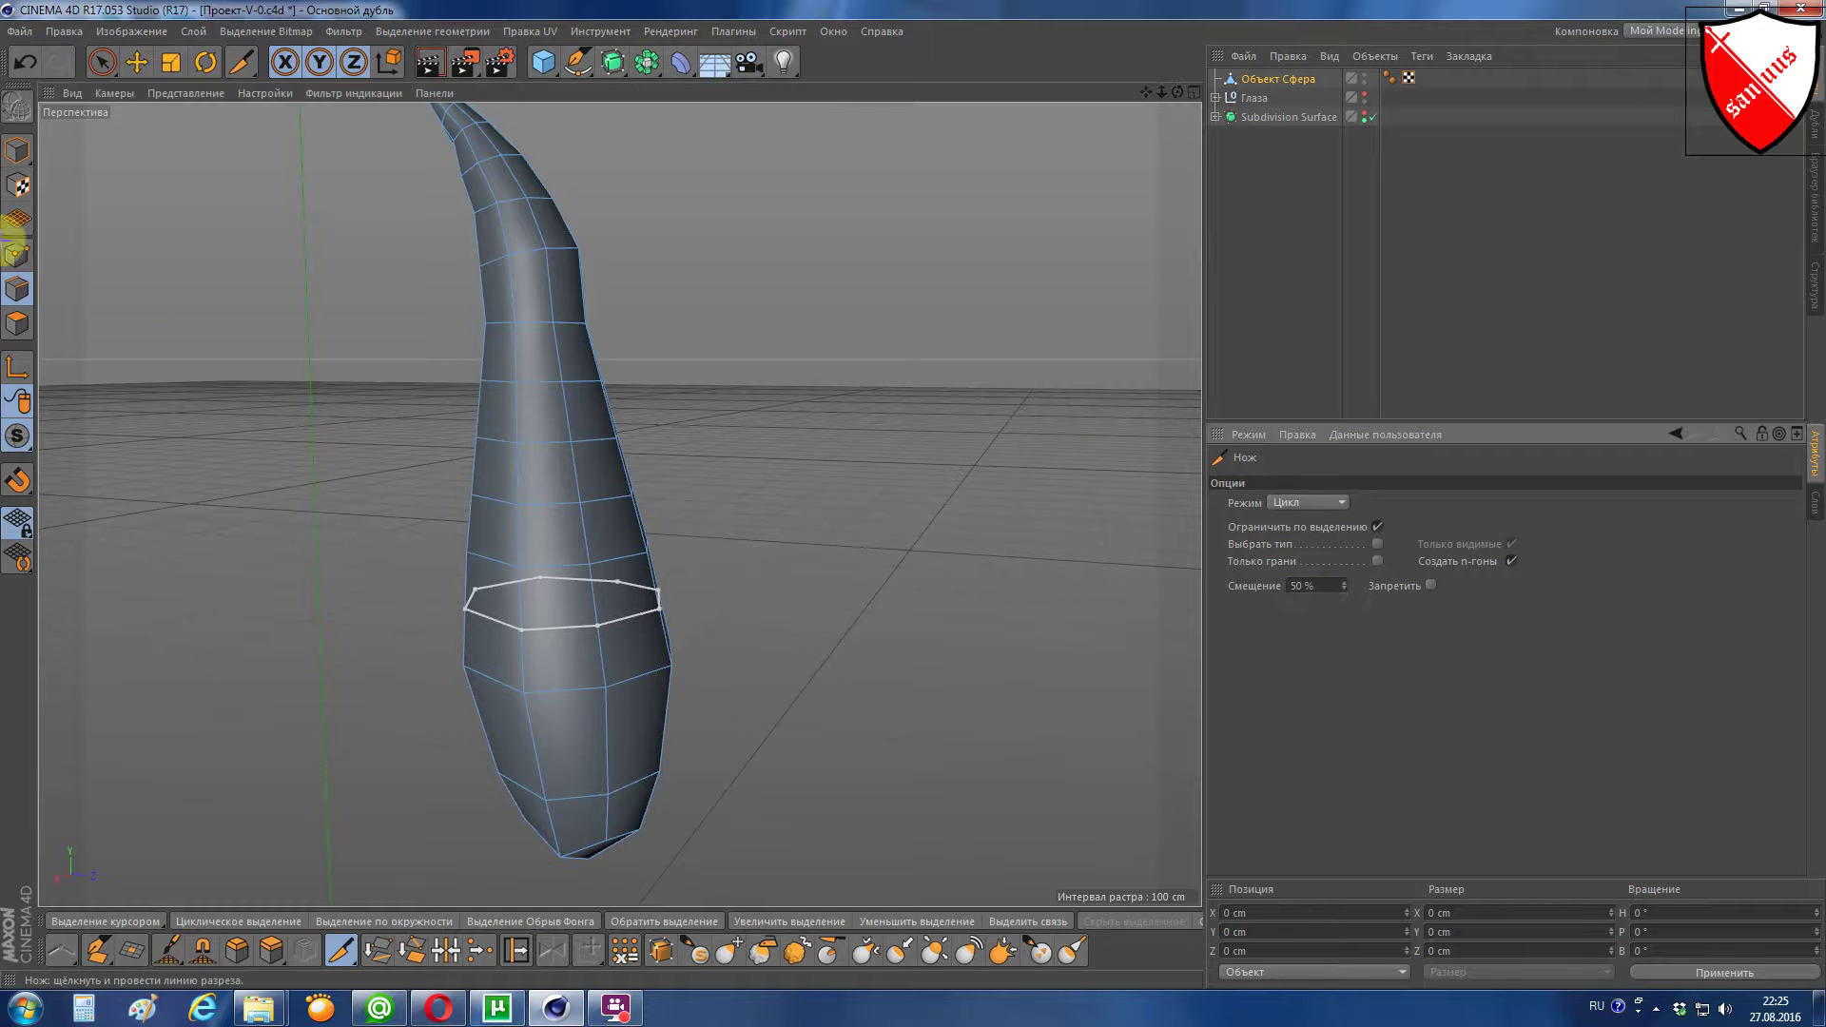
click(523, 623)
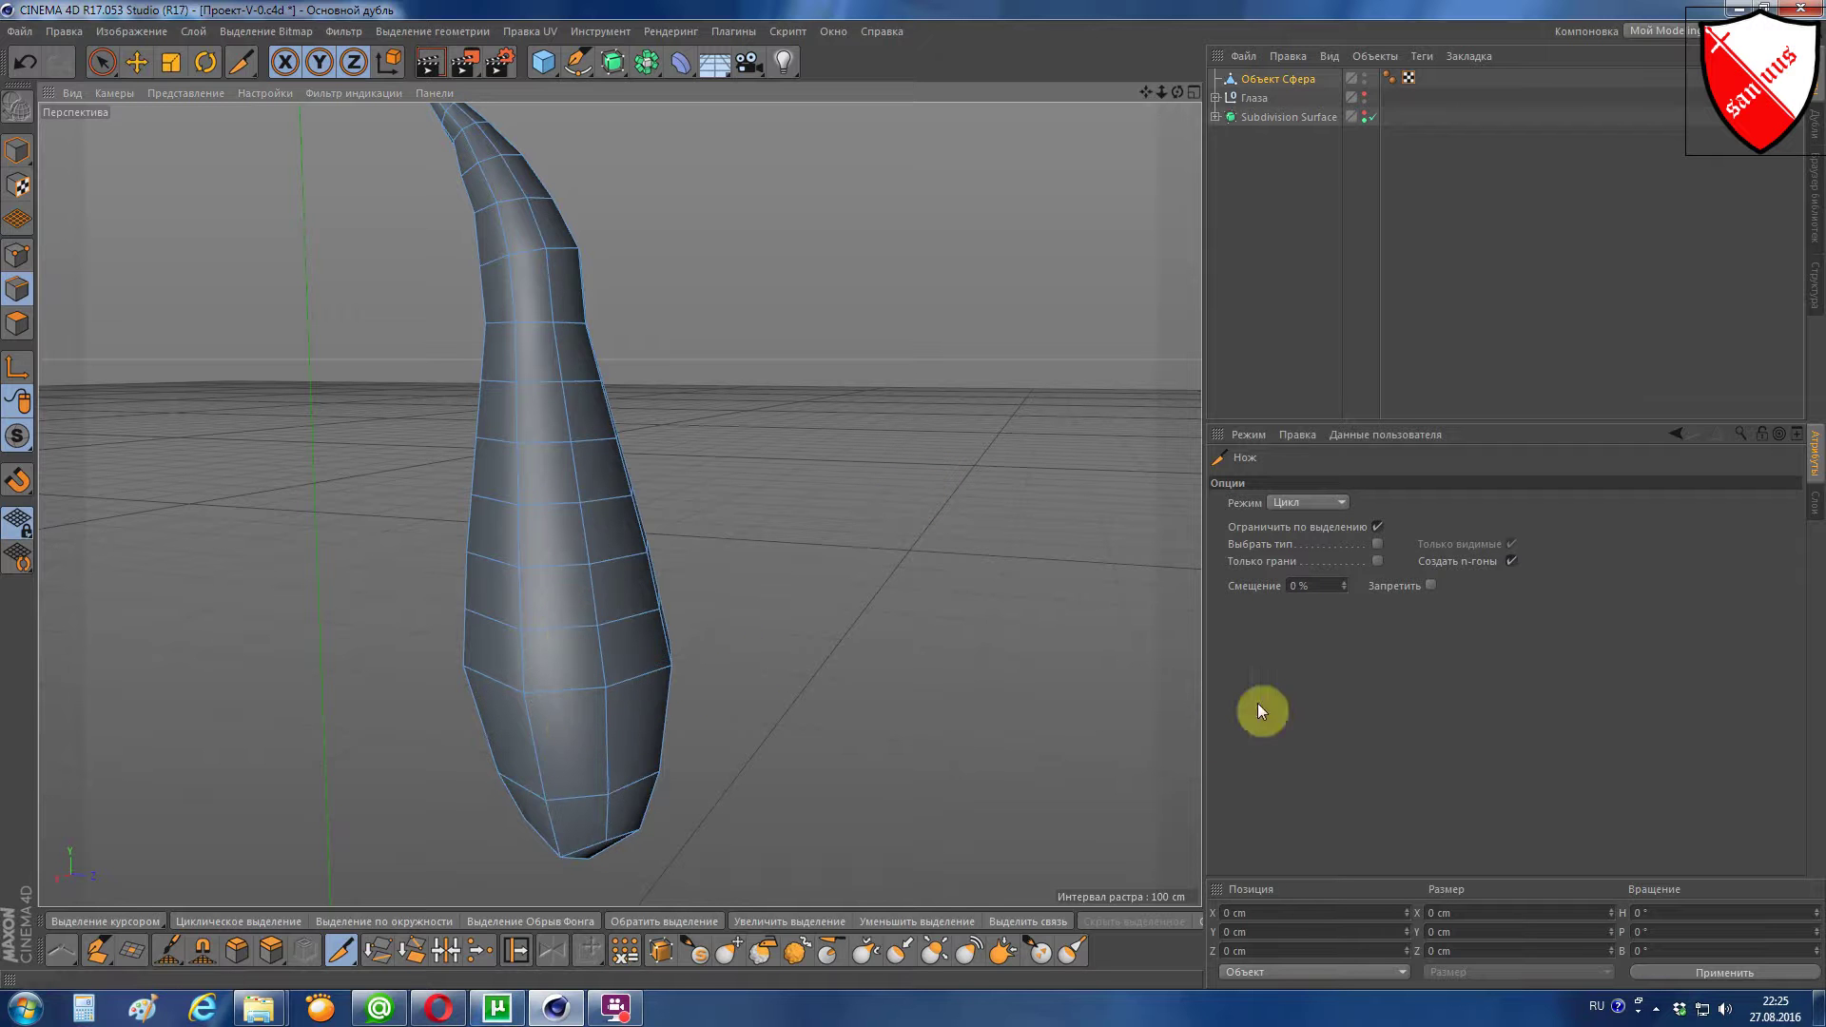
click(540, 756)
double_click(1317, 586)
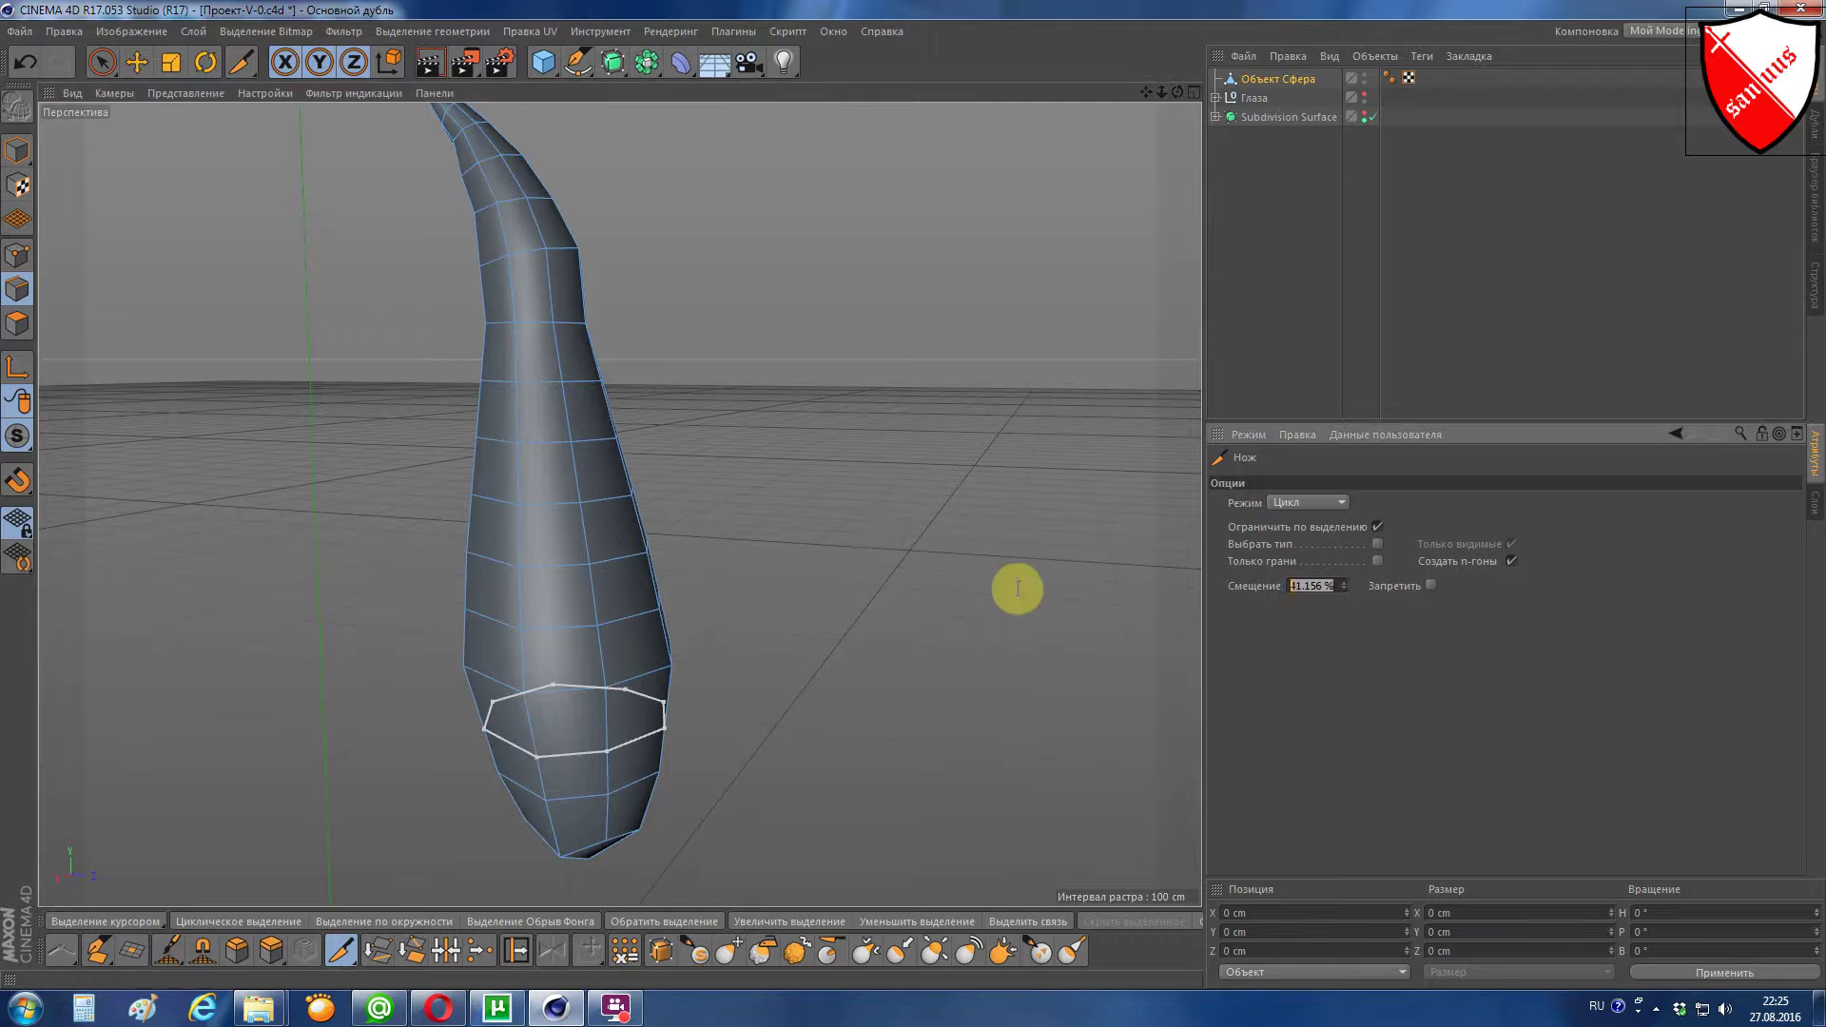
text(50)
key(Return)
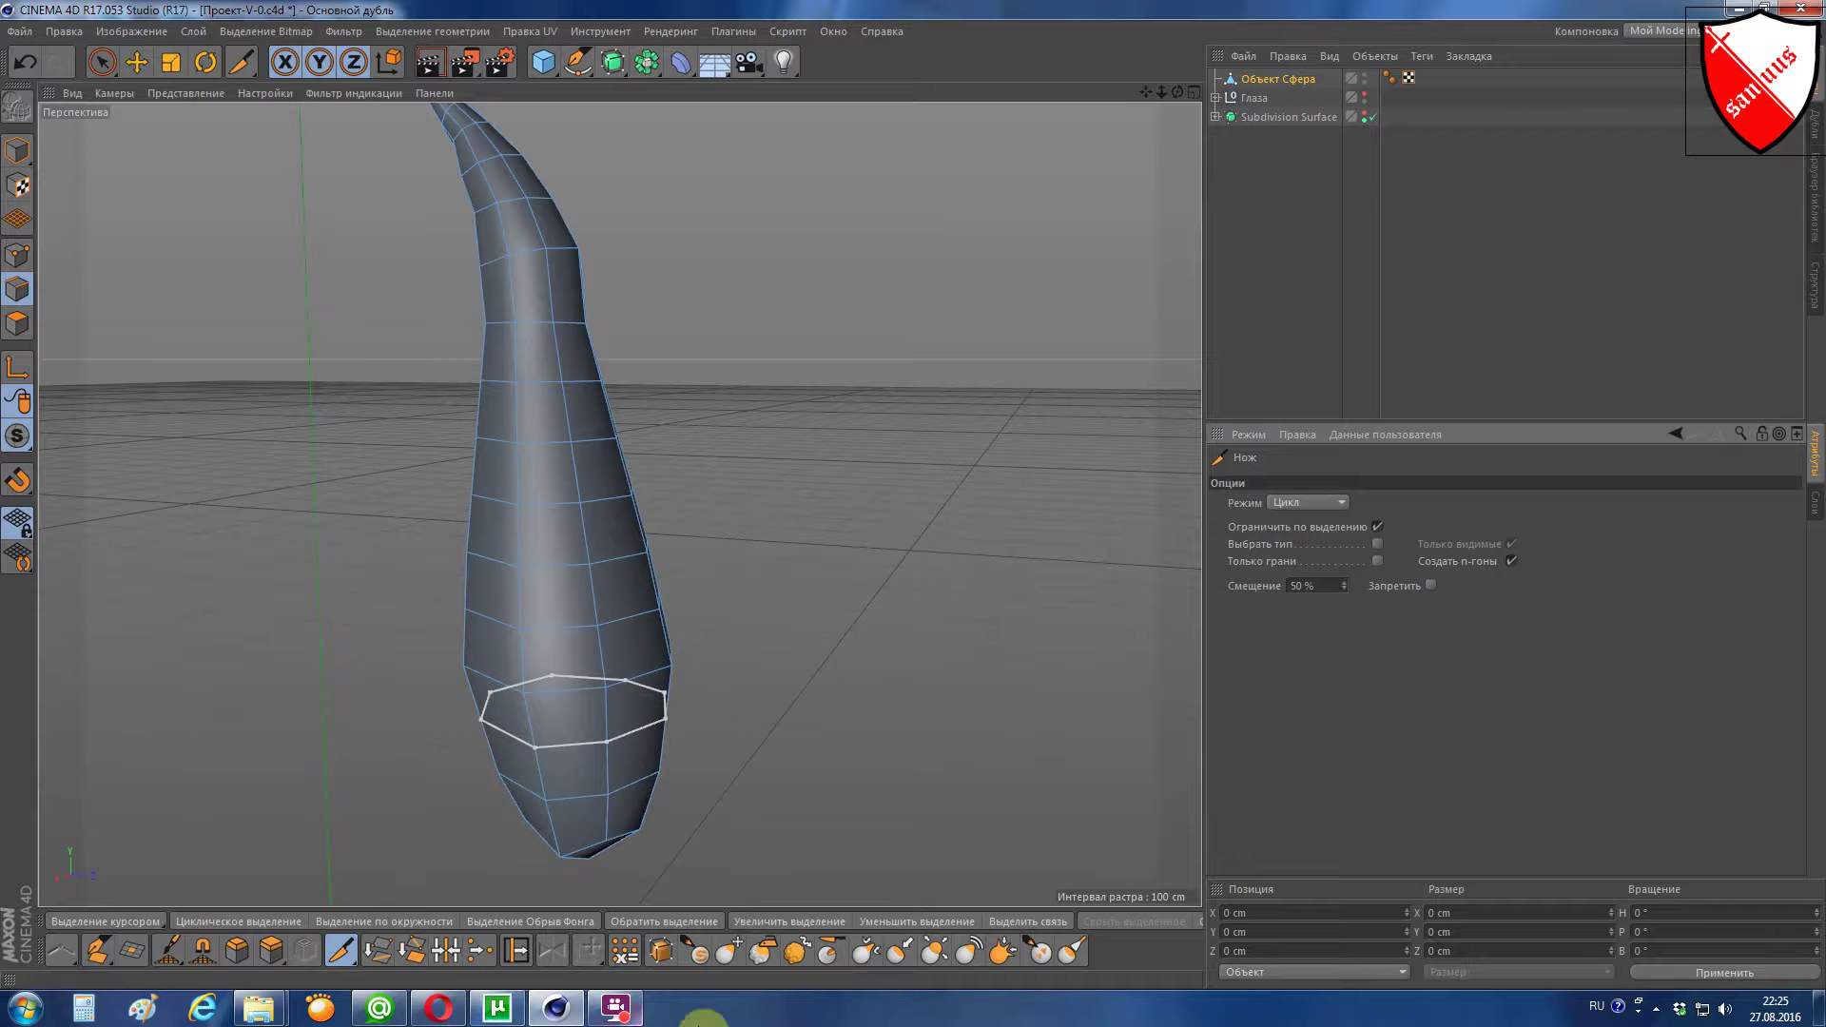
alt+drag(923, 576, 849, 563)
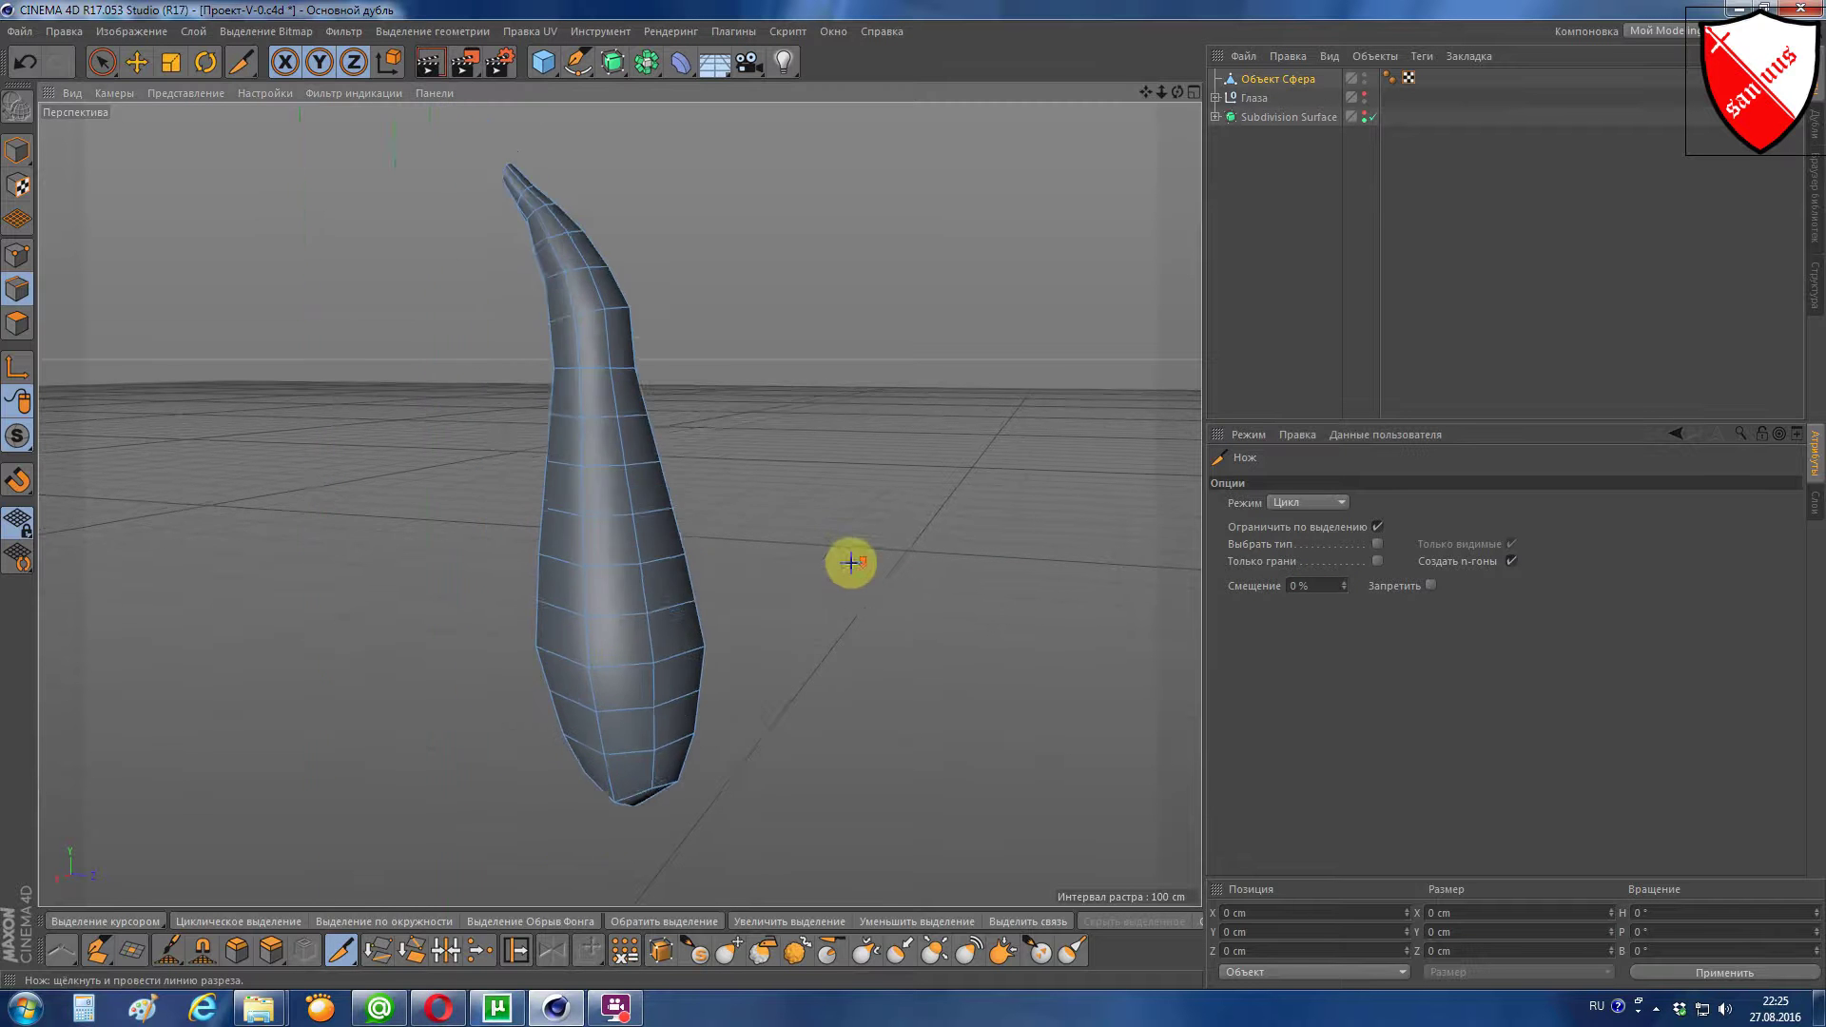
drag(1172, 94, 1094, 105)
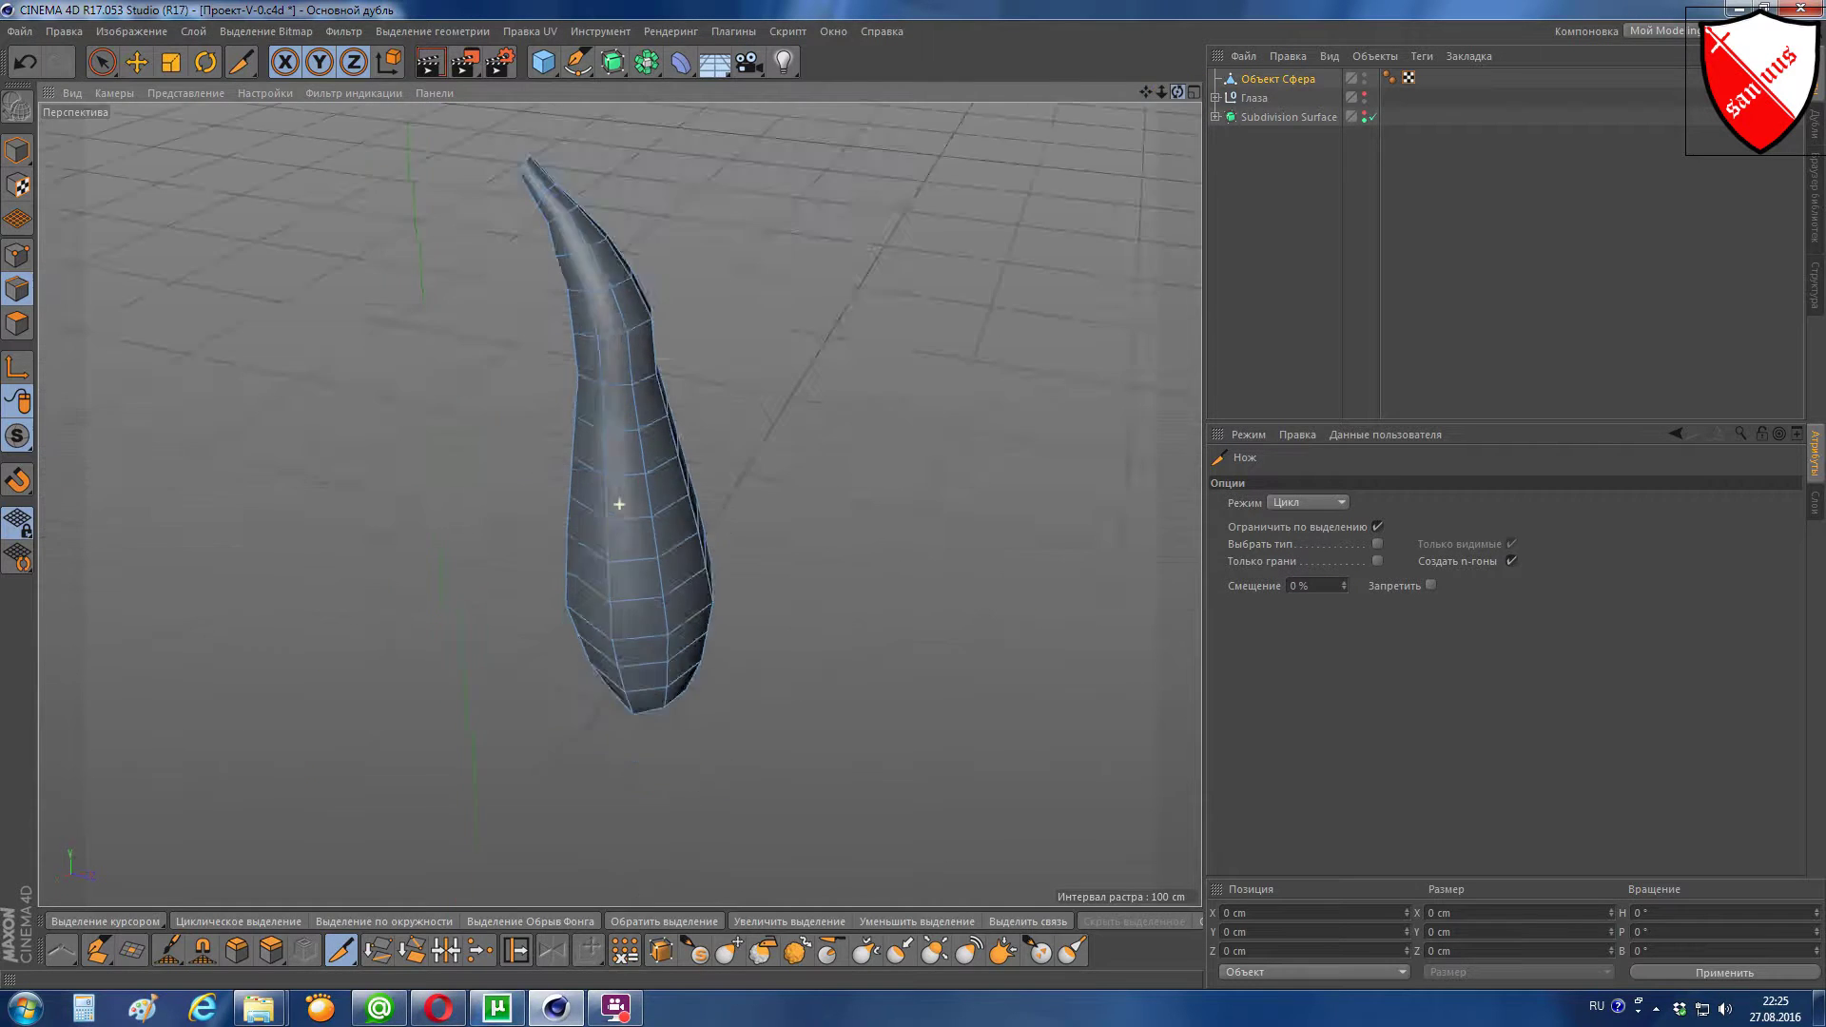
alt+drag(620, 504, 620, 504)
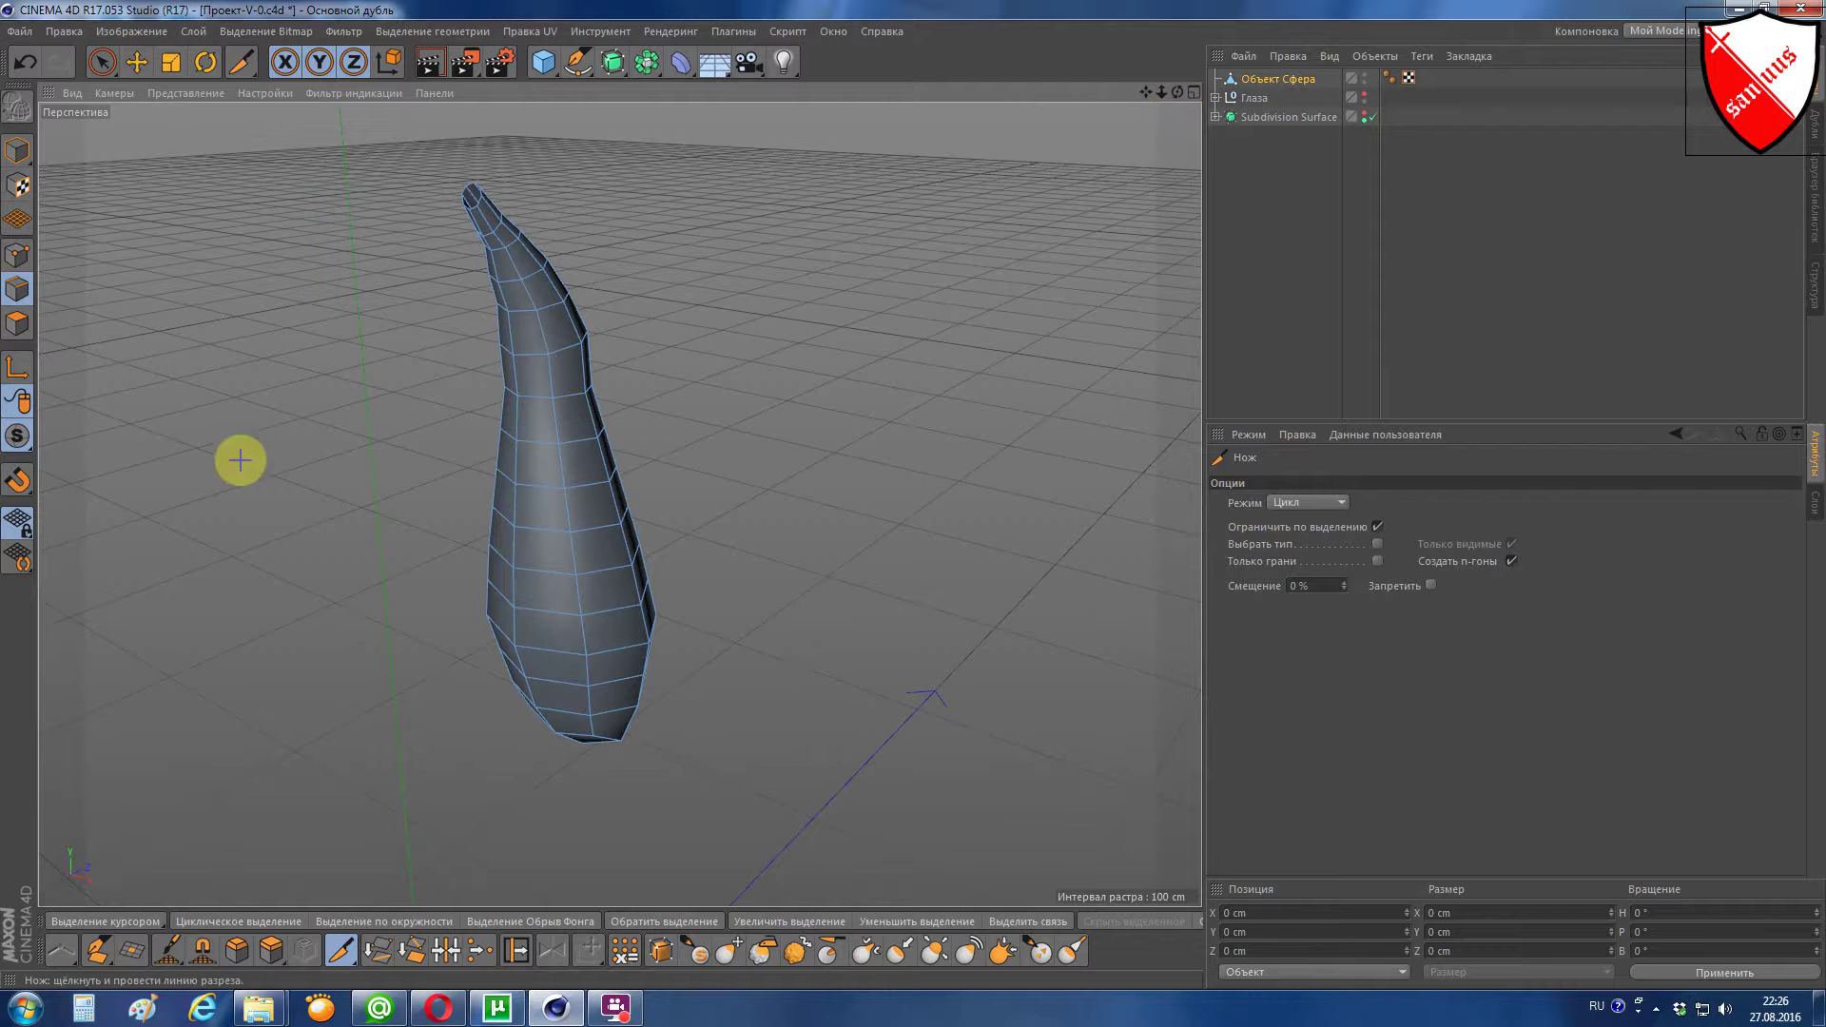
Step: Pick the Displace sculpt brush, enlarge its radius and save the brush settings
click(733, 954)
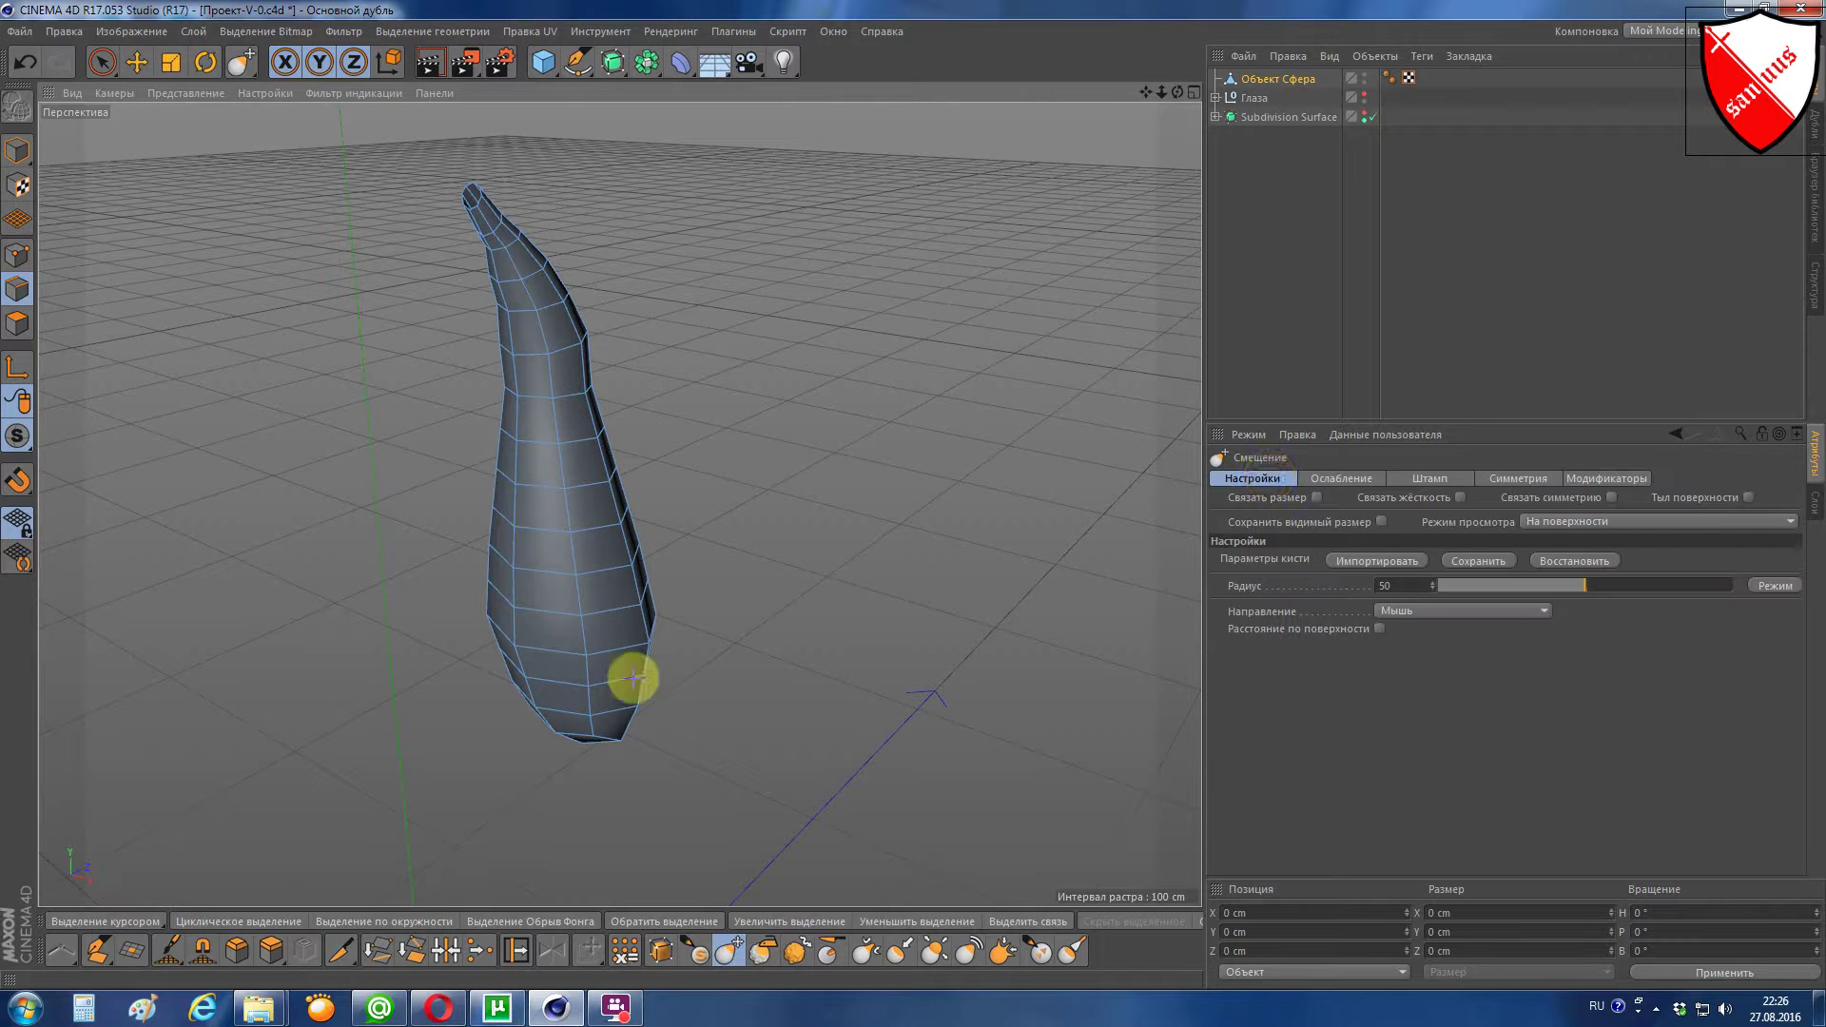
drag(1591, 590, 1609, 586)
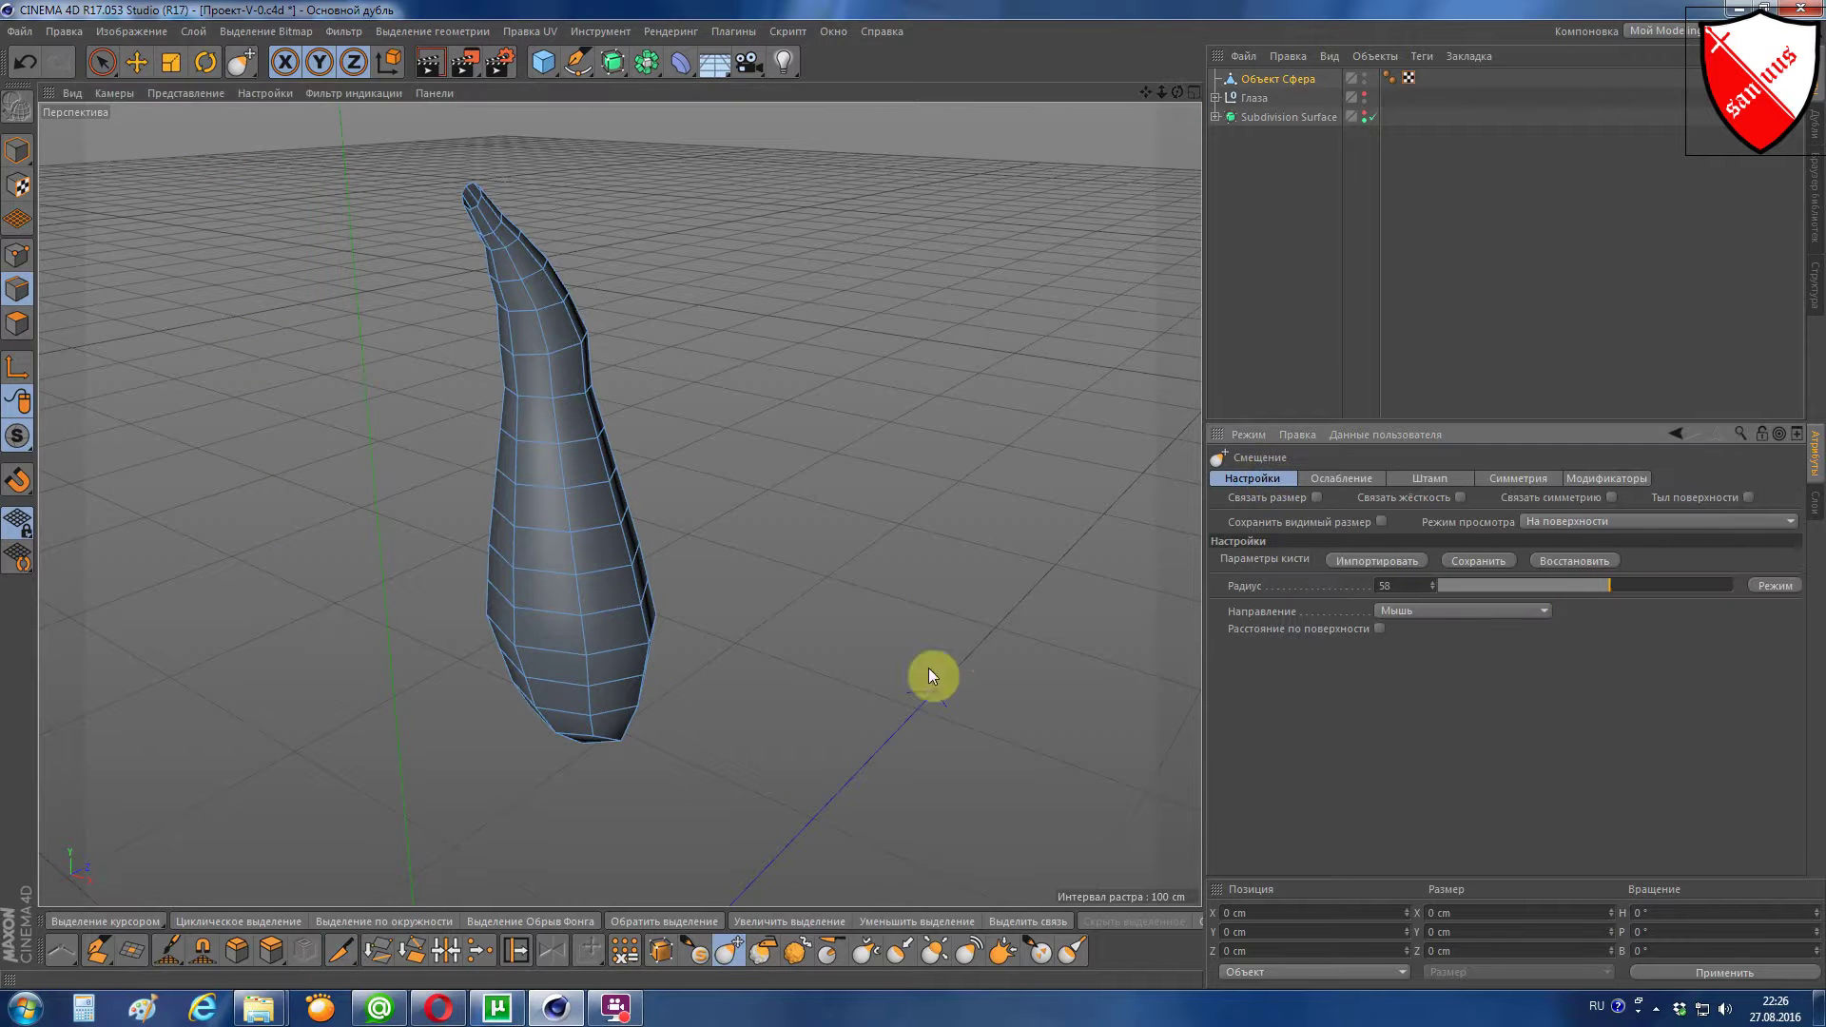
click(1475, 556)
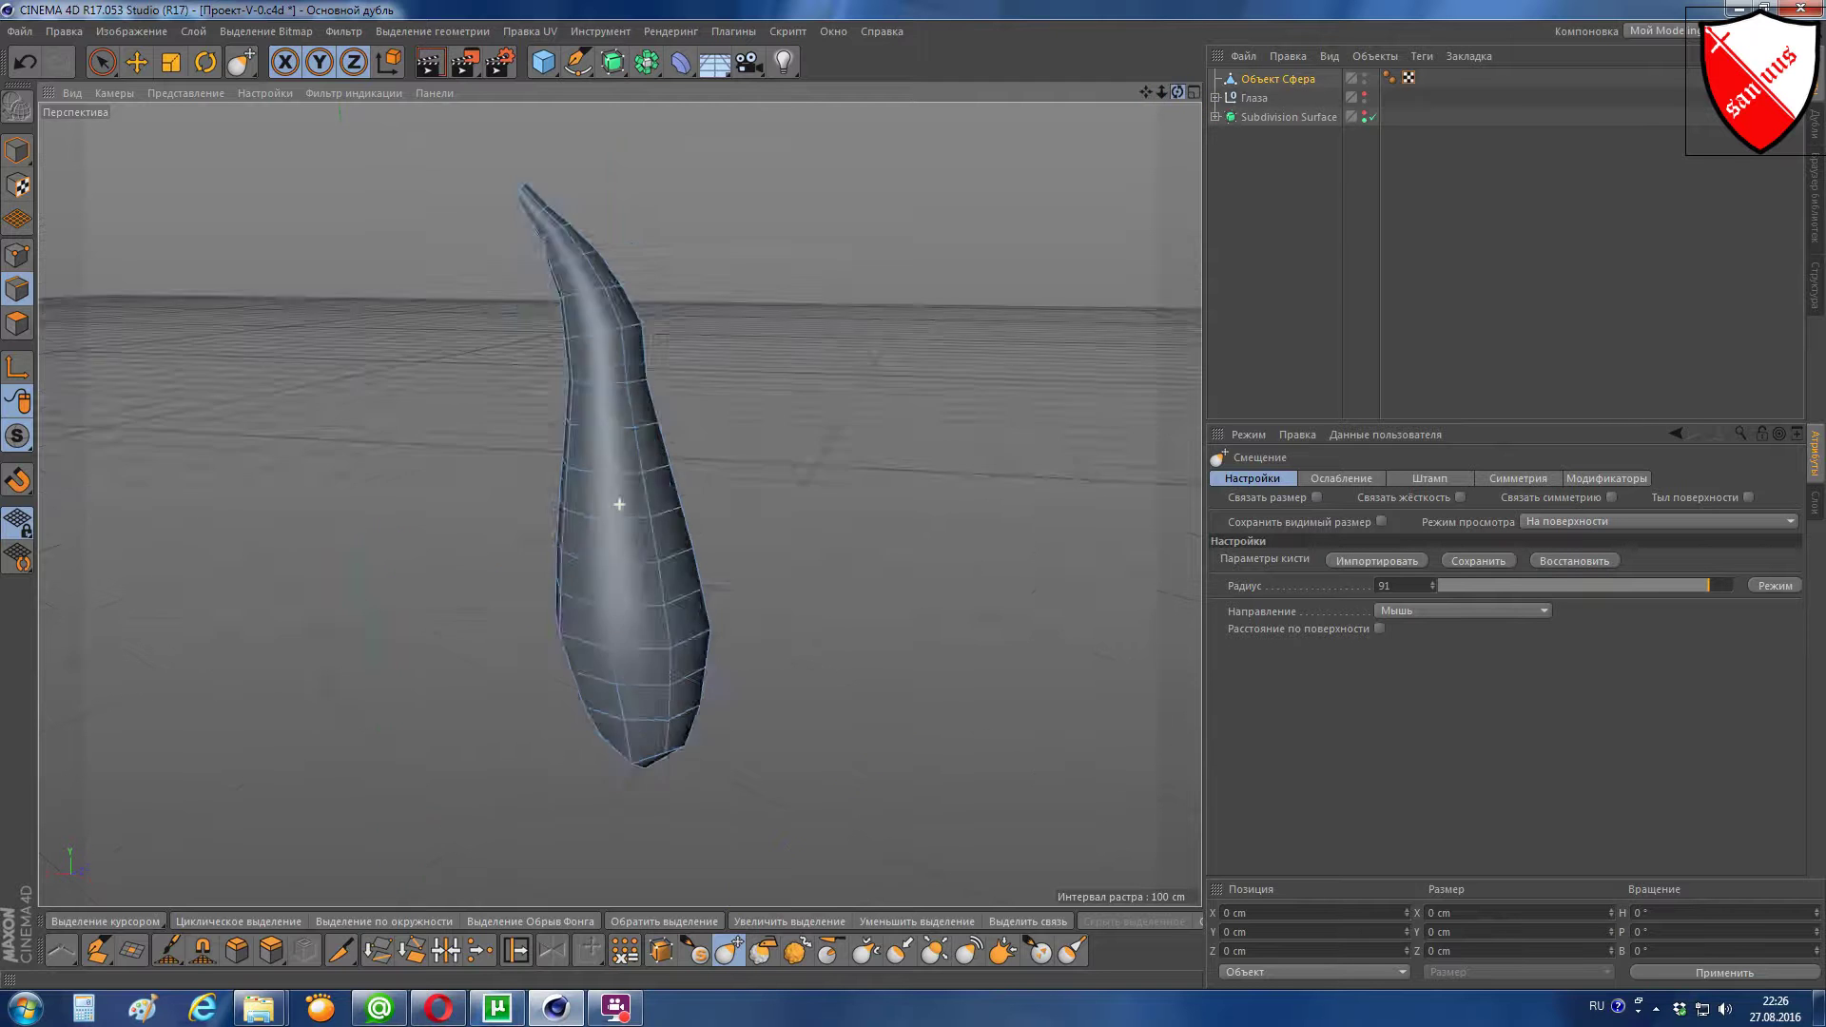
alt+drag(620, 498, 1113, 301)
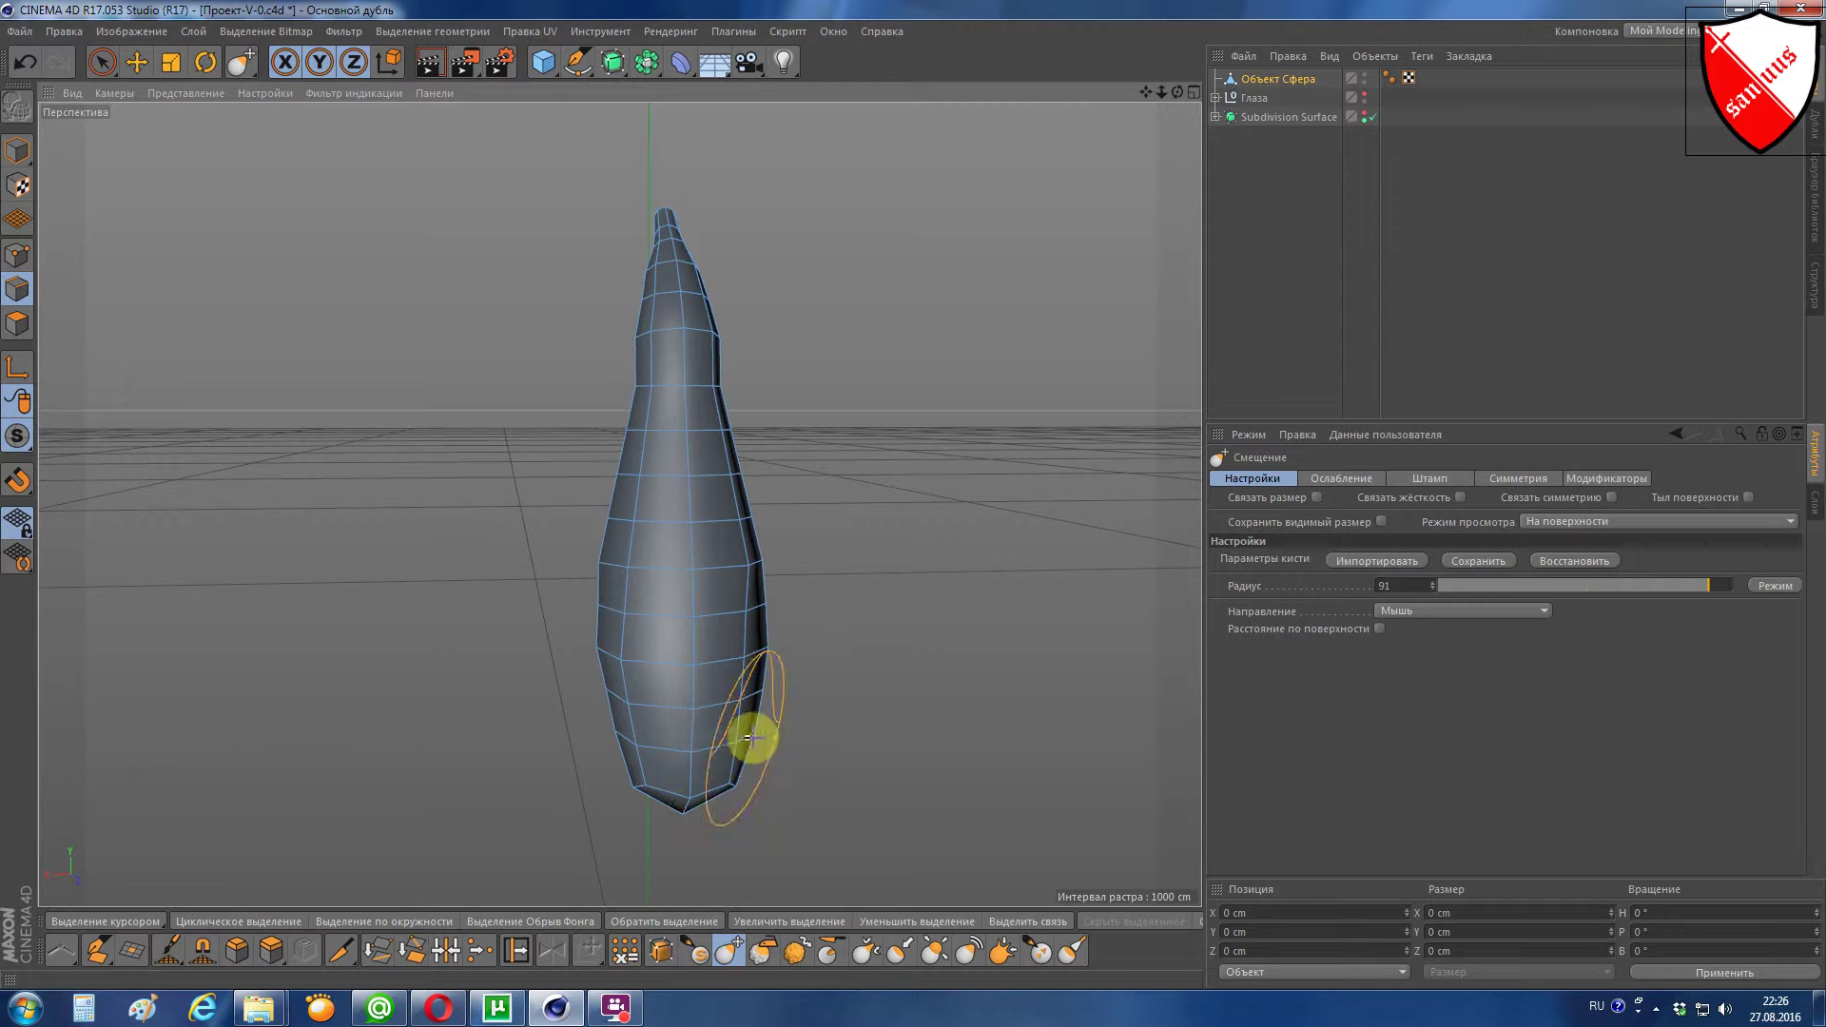
Step: Pull the tail's bottom into a pointed tip and reshape its middle surface
drag(682, 811, 684, 816)
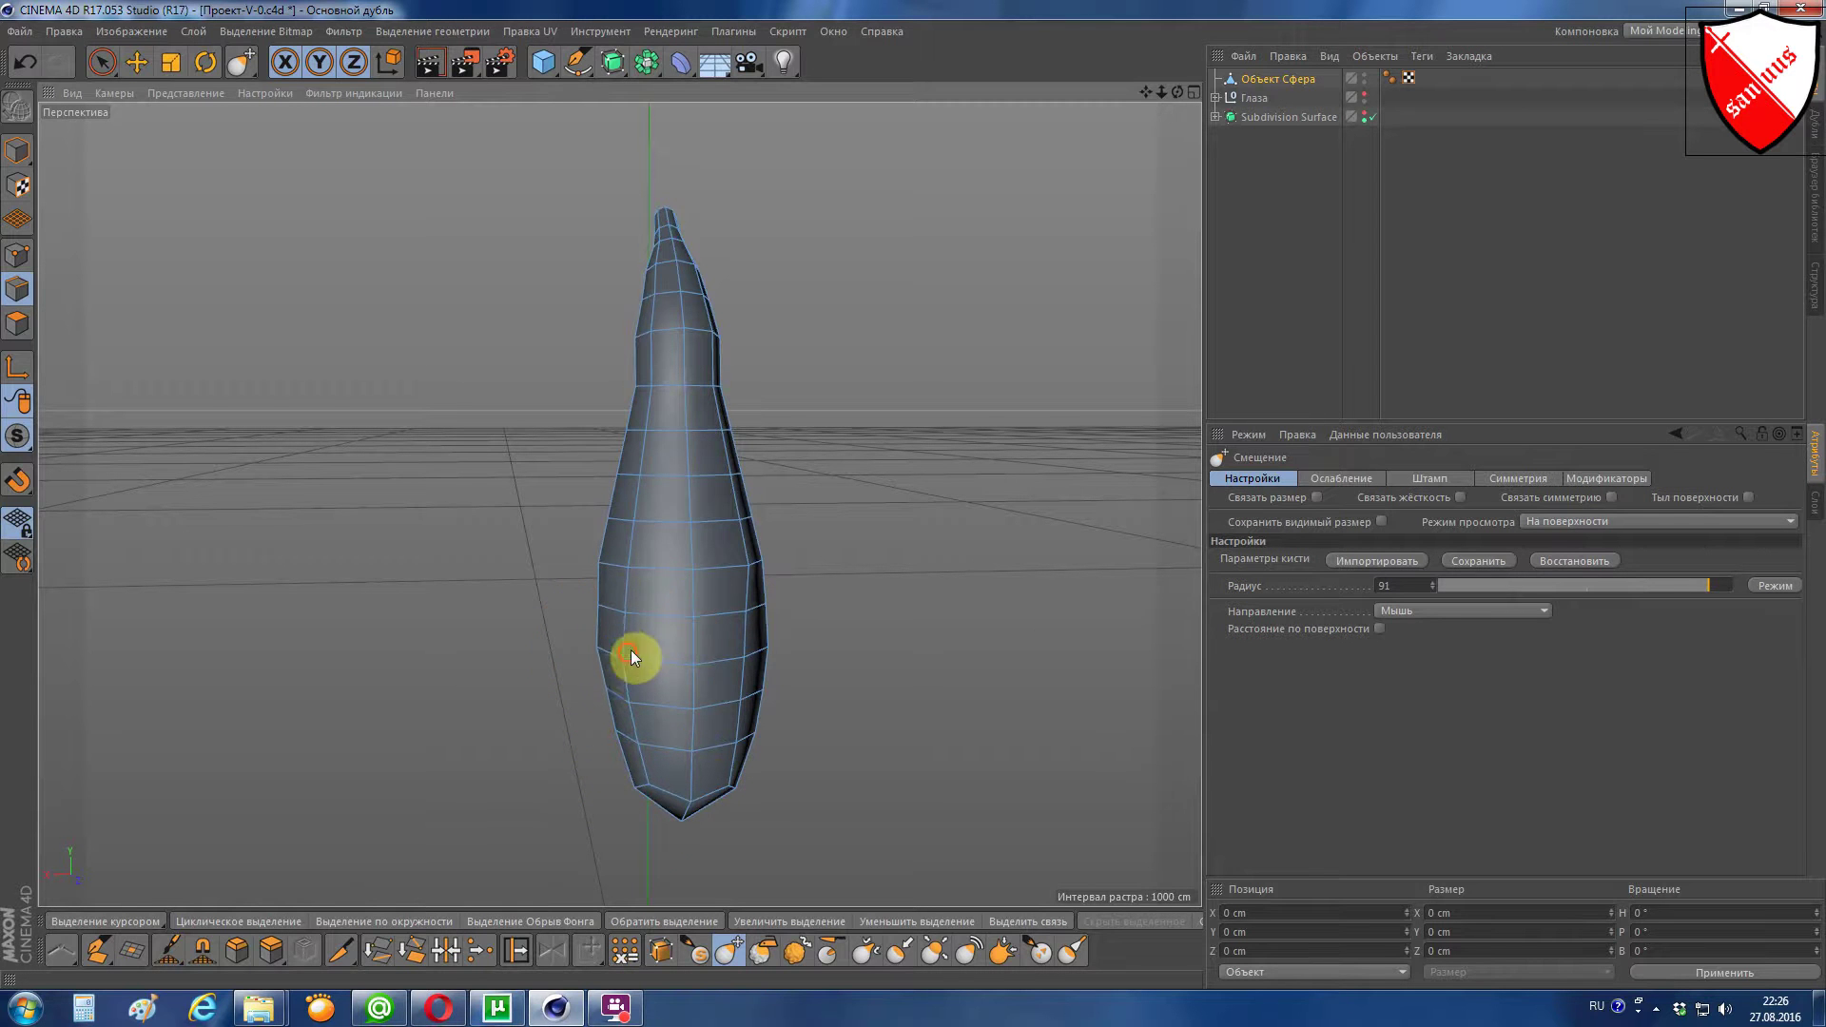
drag(681, 600, 597, 554)
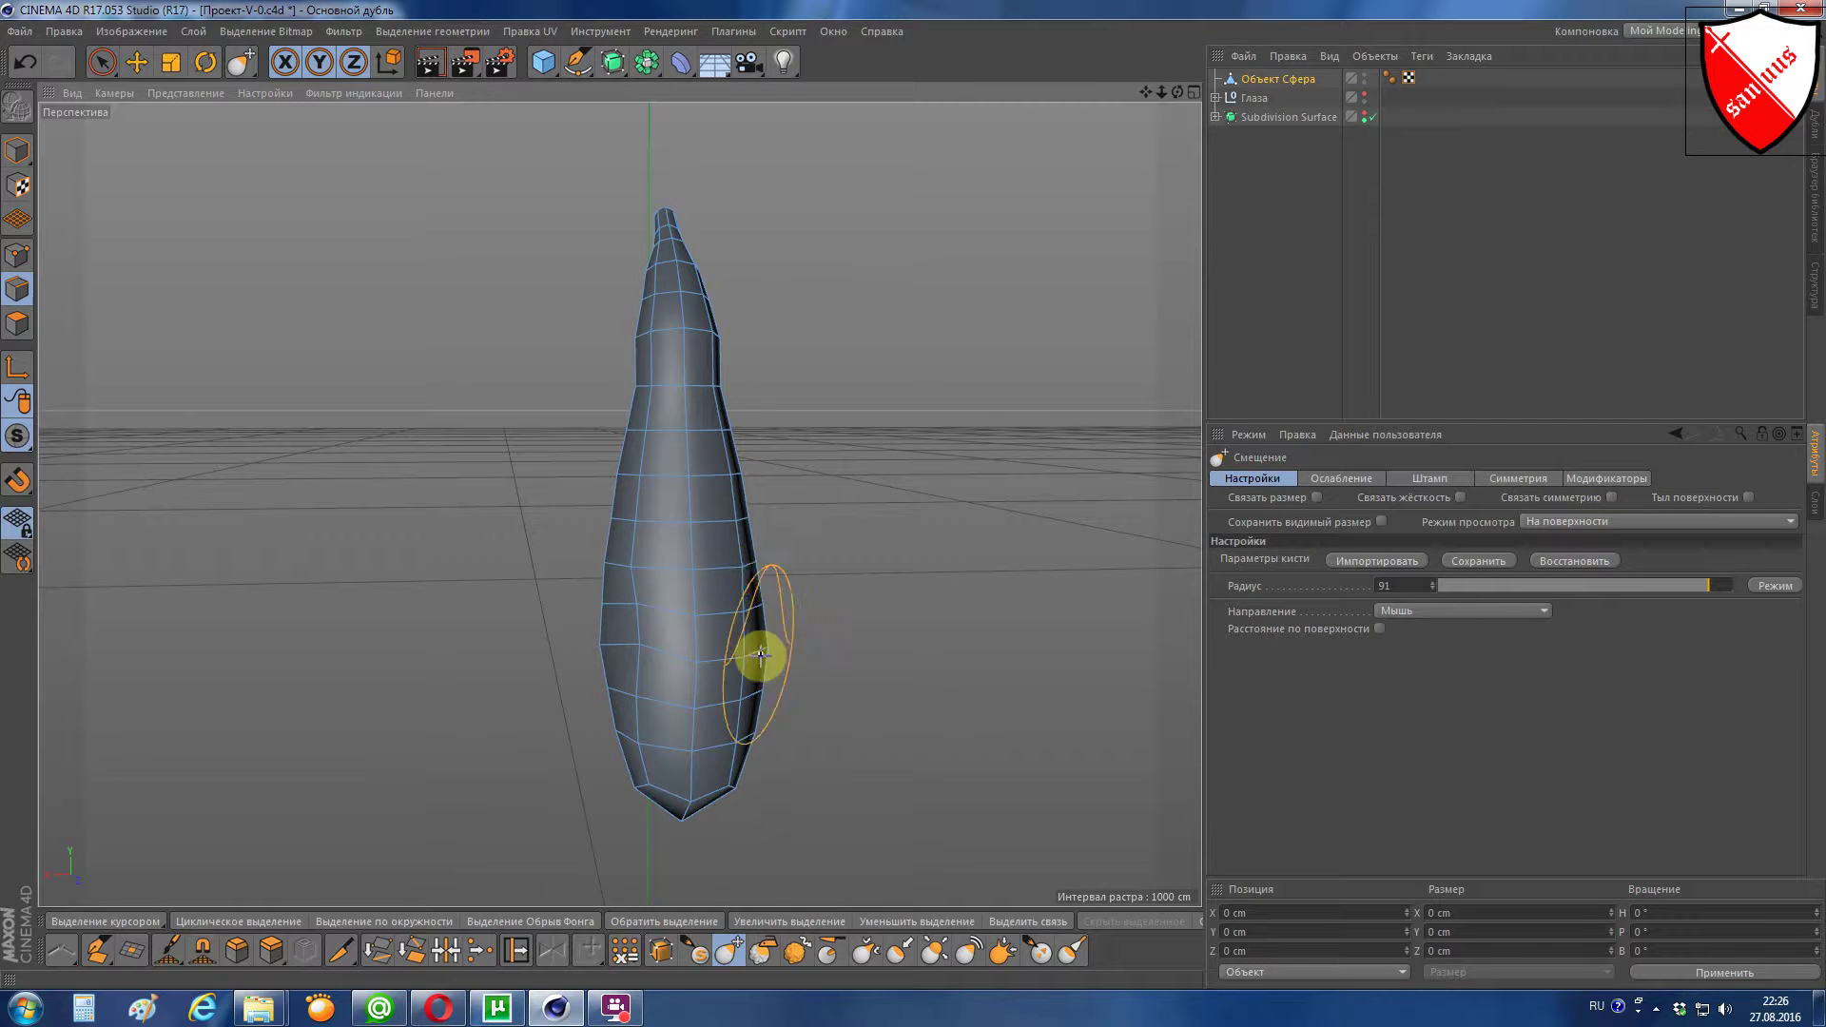
scroll(913, 493, down, 2)
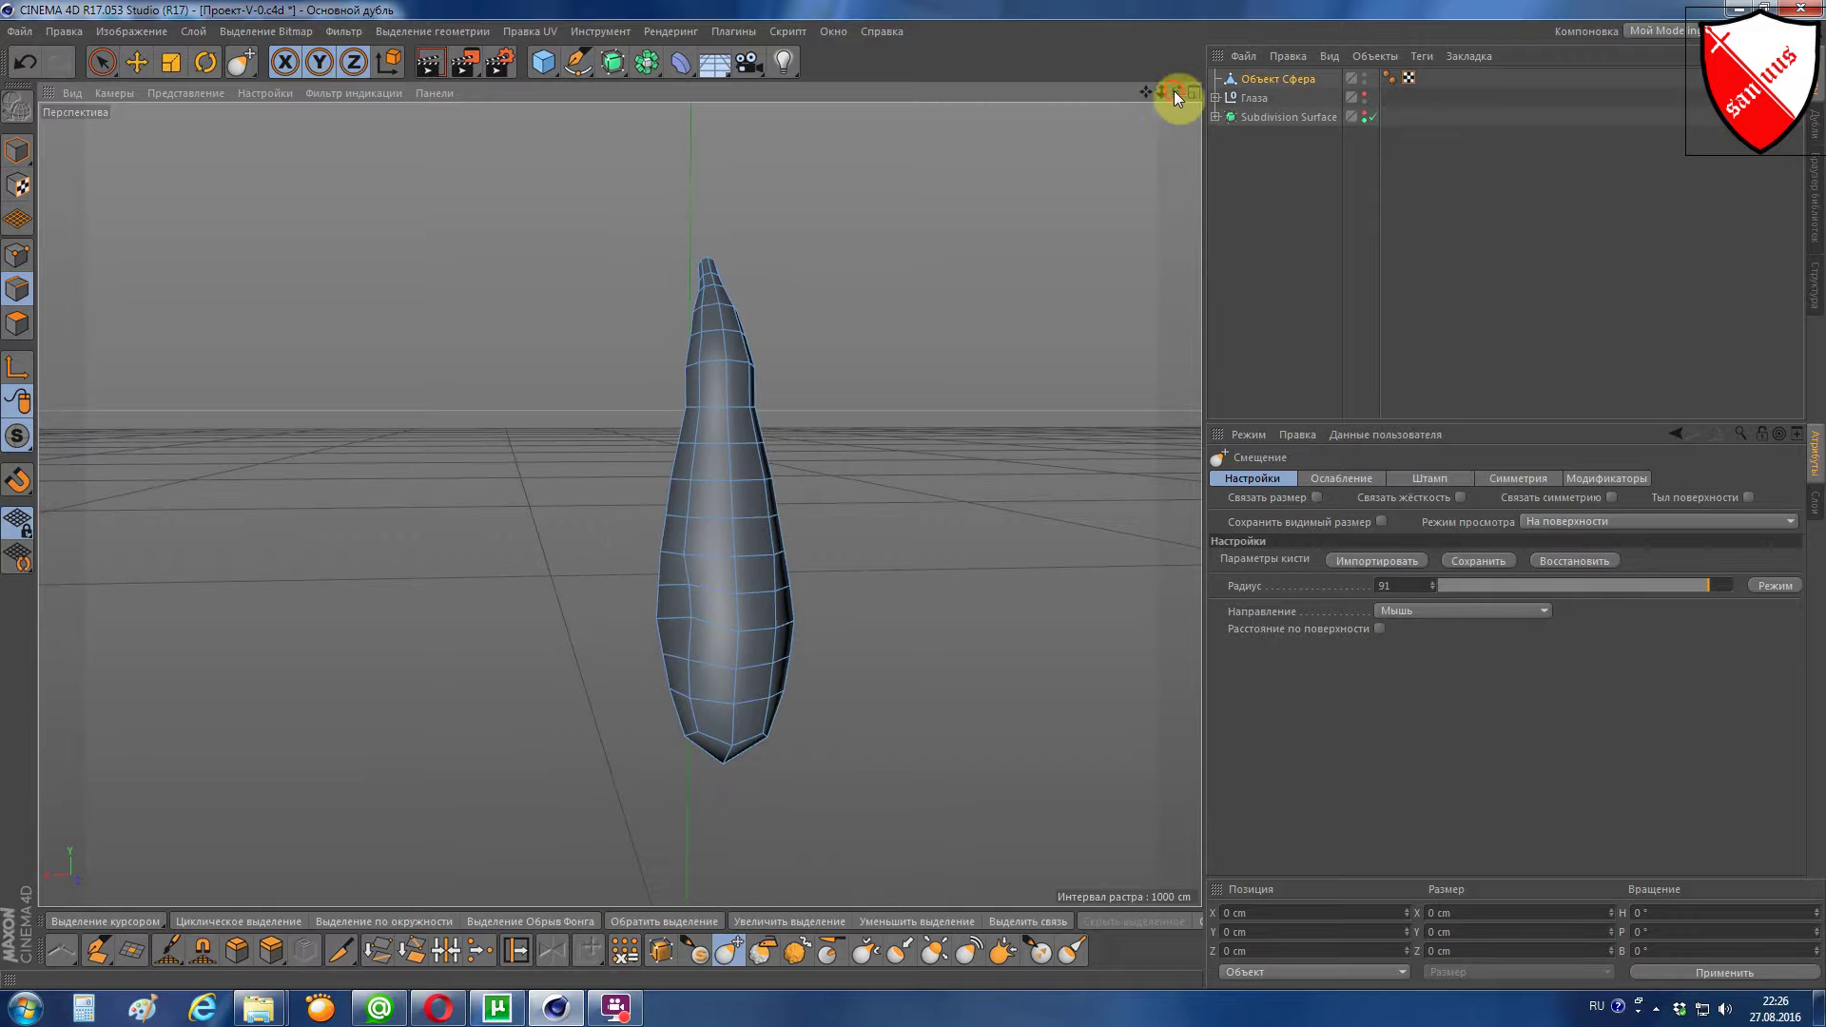
drag(1178, 93, 1123, 152)
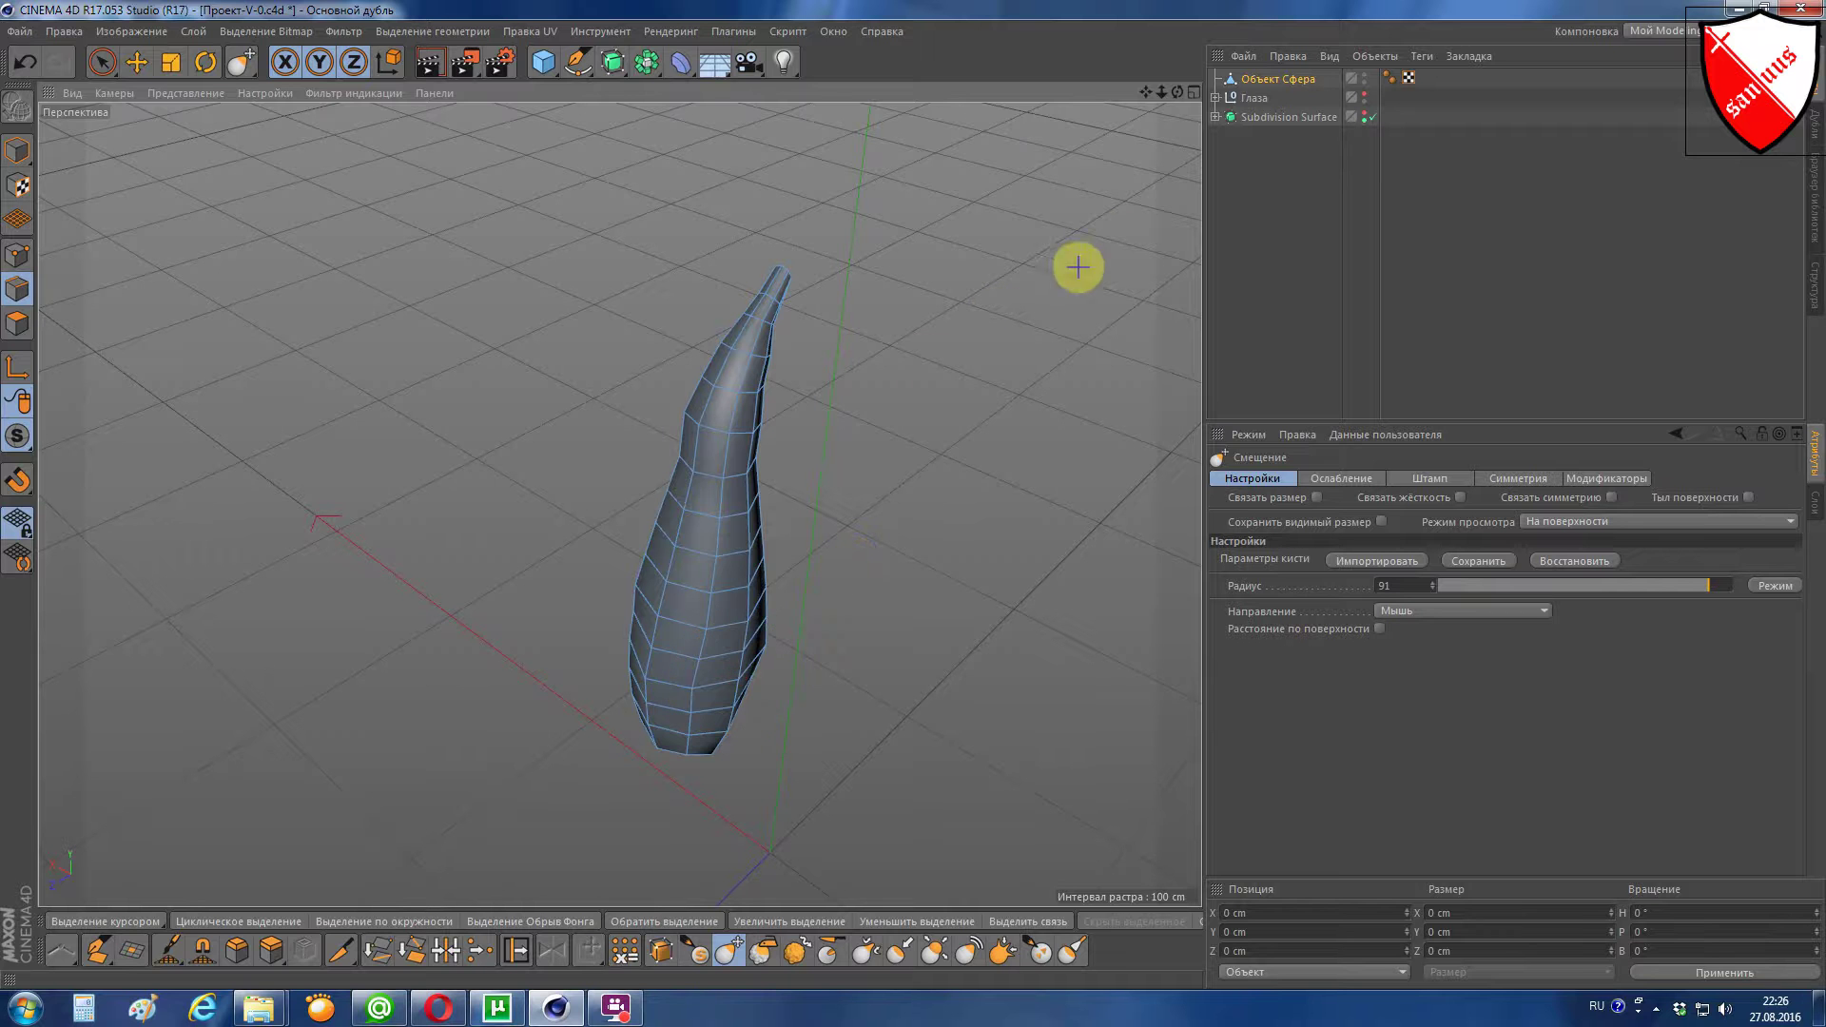
drag(1178, 93, 1094, 115)
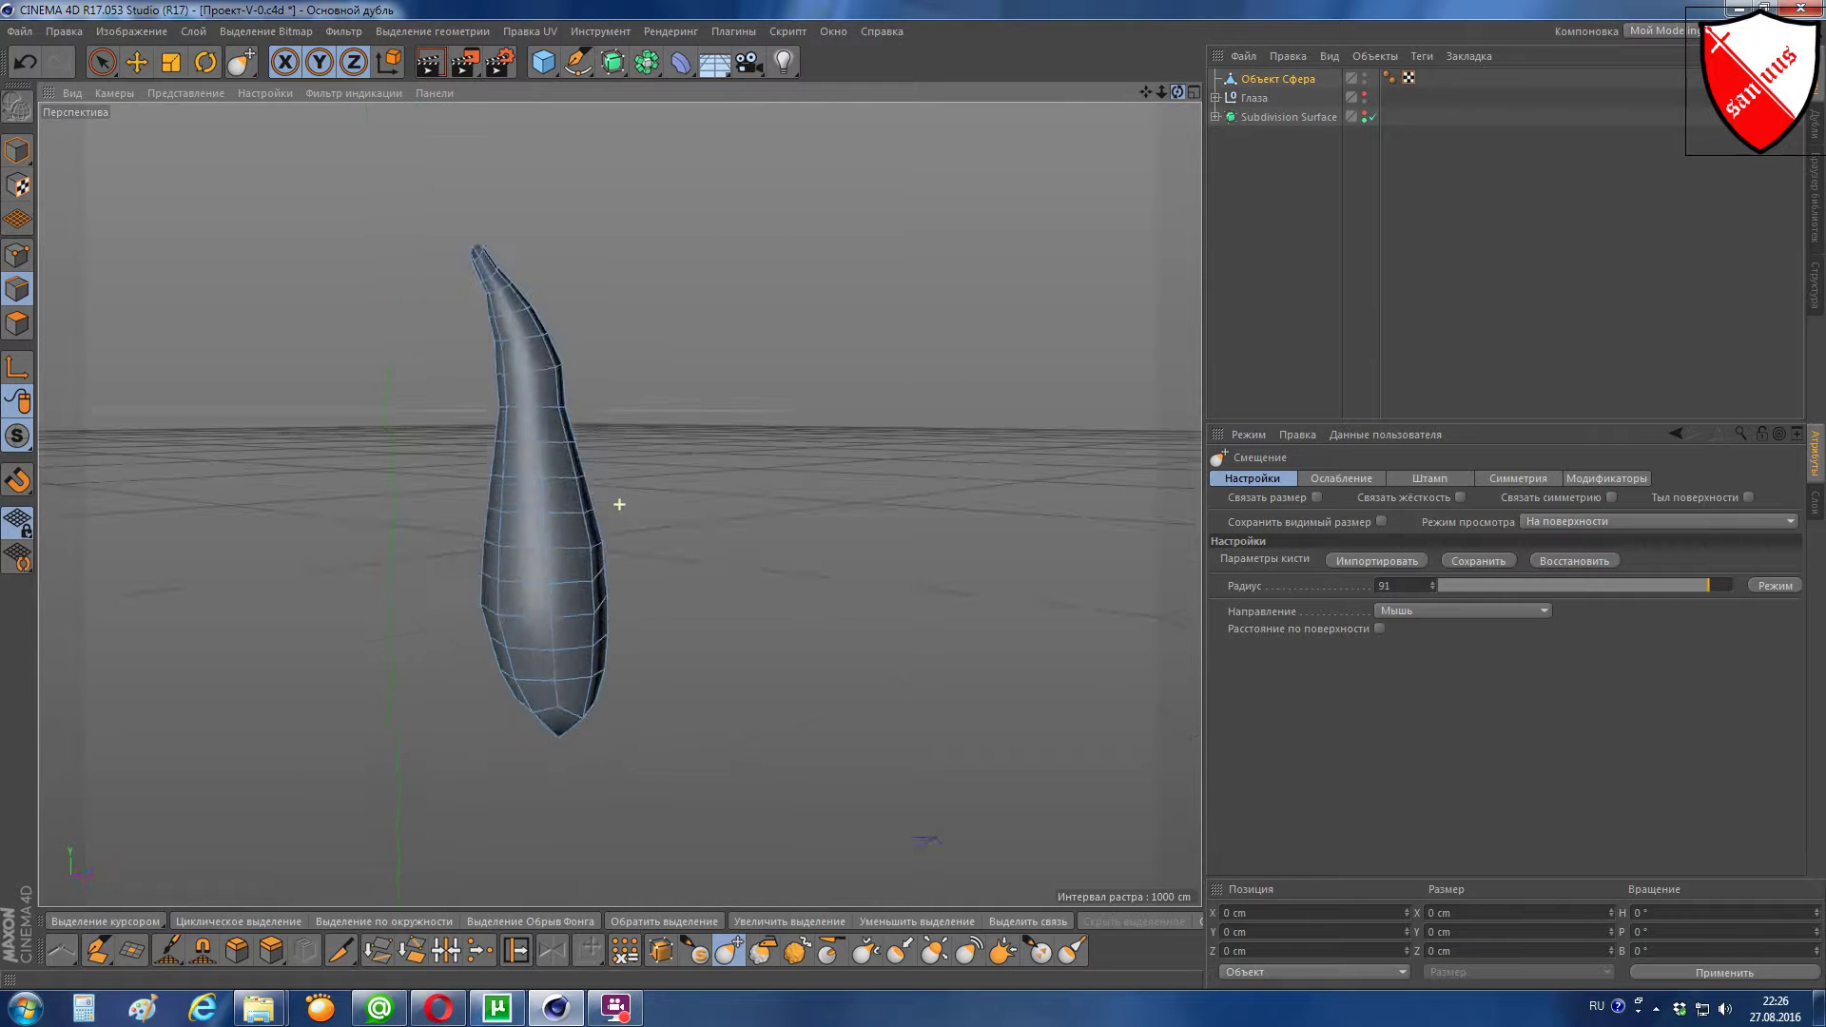
drag(619, 504, 1172, 87)
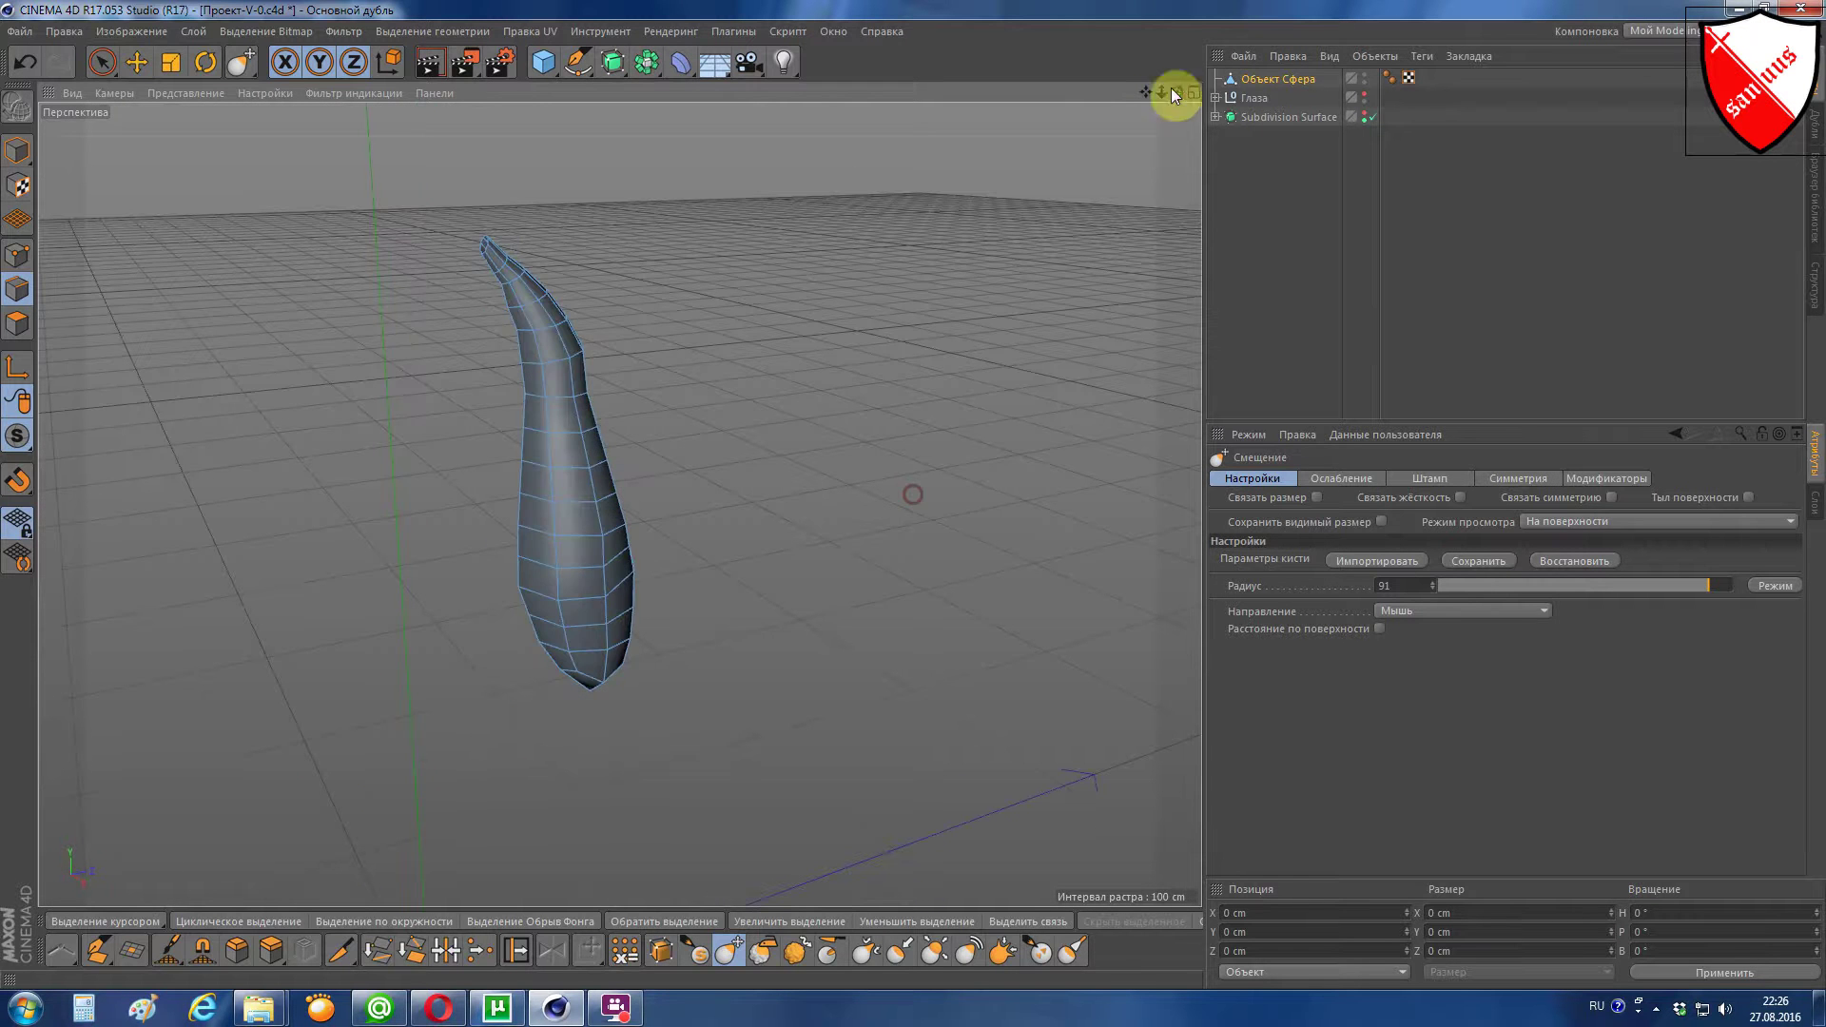
Step: Enable Subdivision Surface and set the viewport to Gouraud Shading to see the whole character
click(1367, 117)
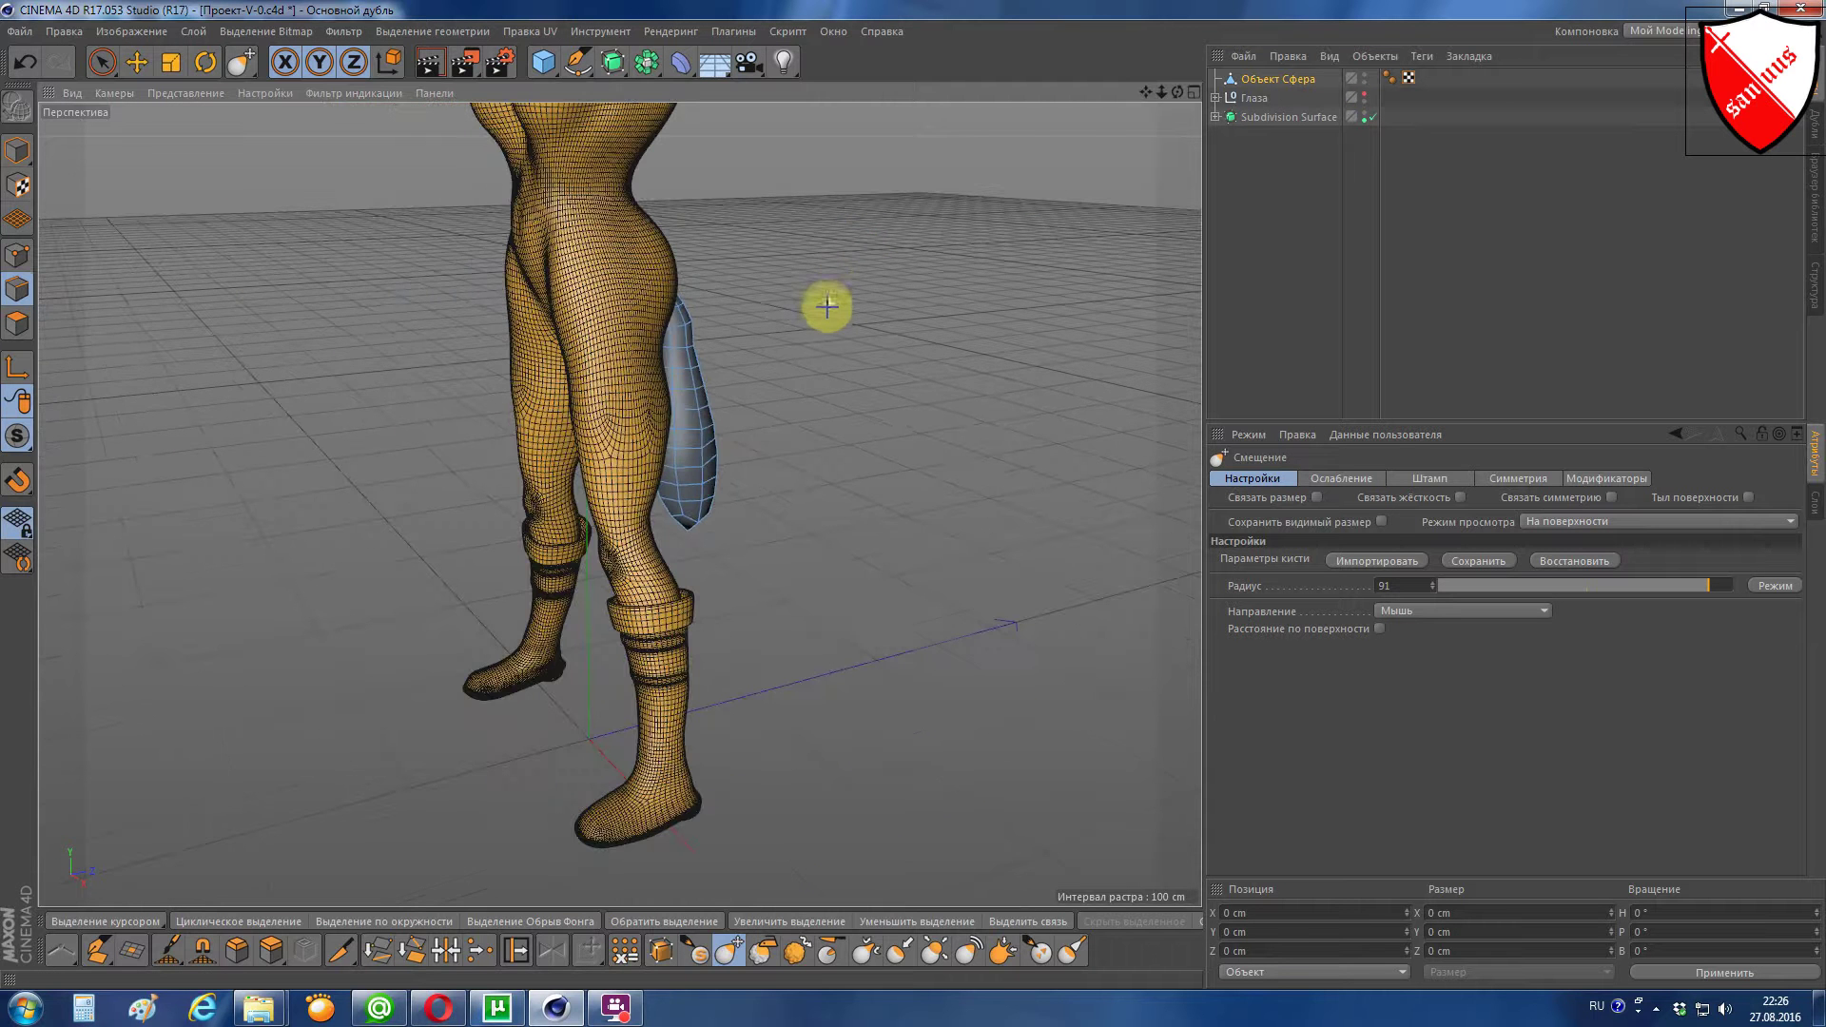
drag(1162, 91, 1161, 105)
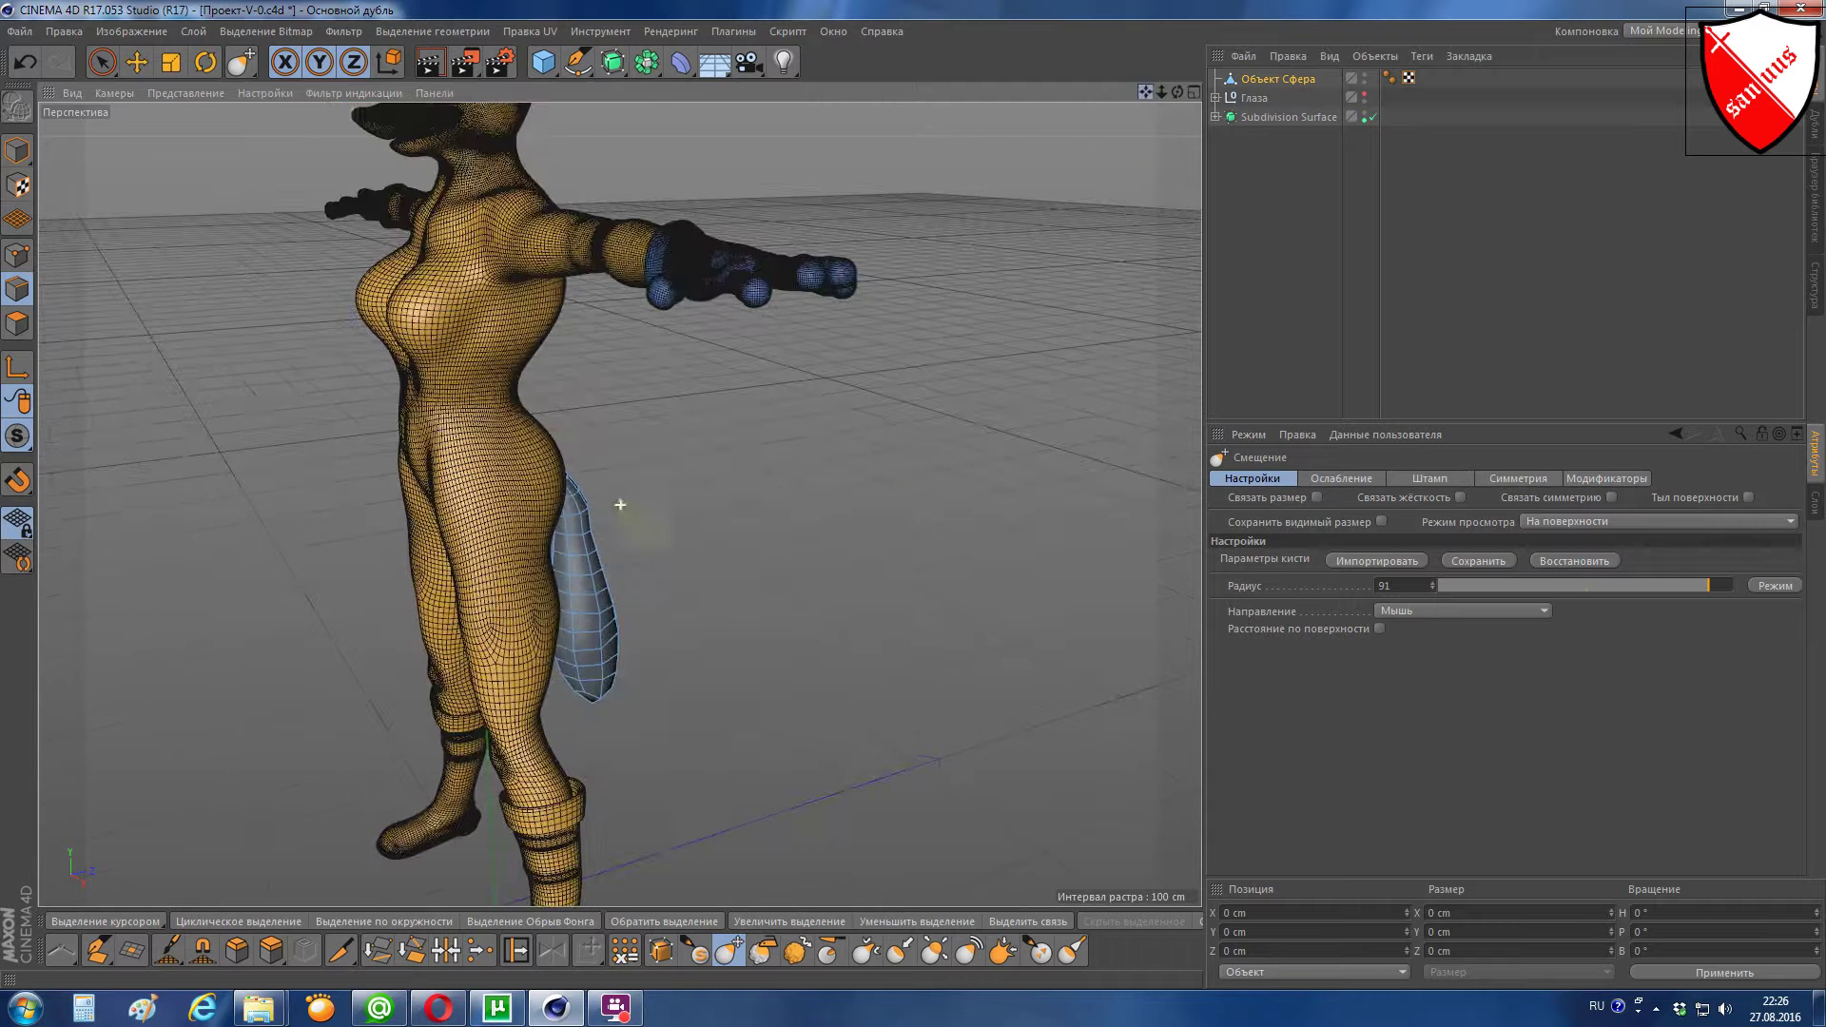
click(163, 94)
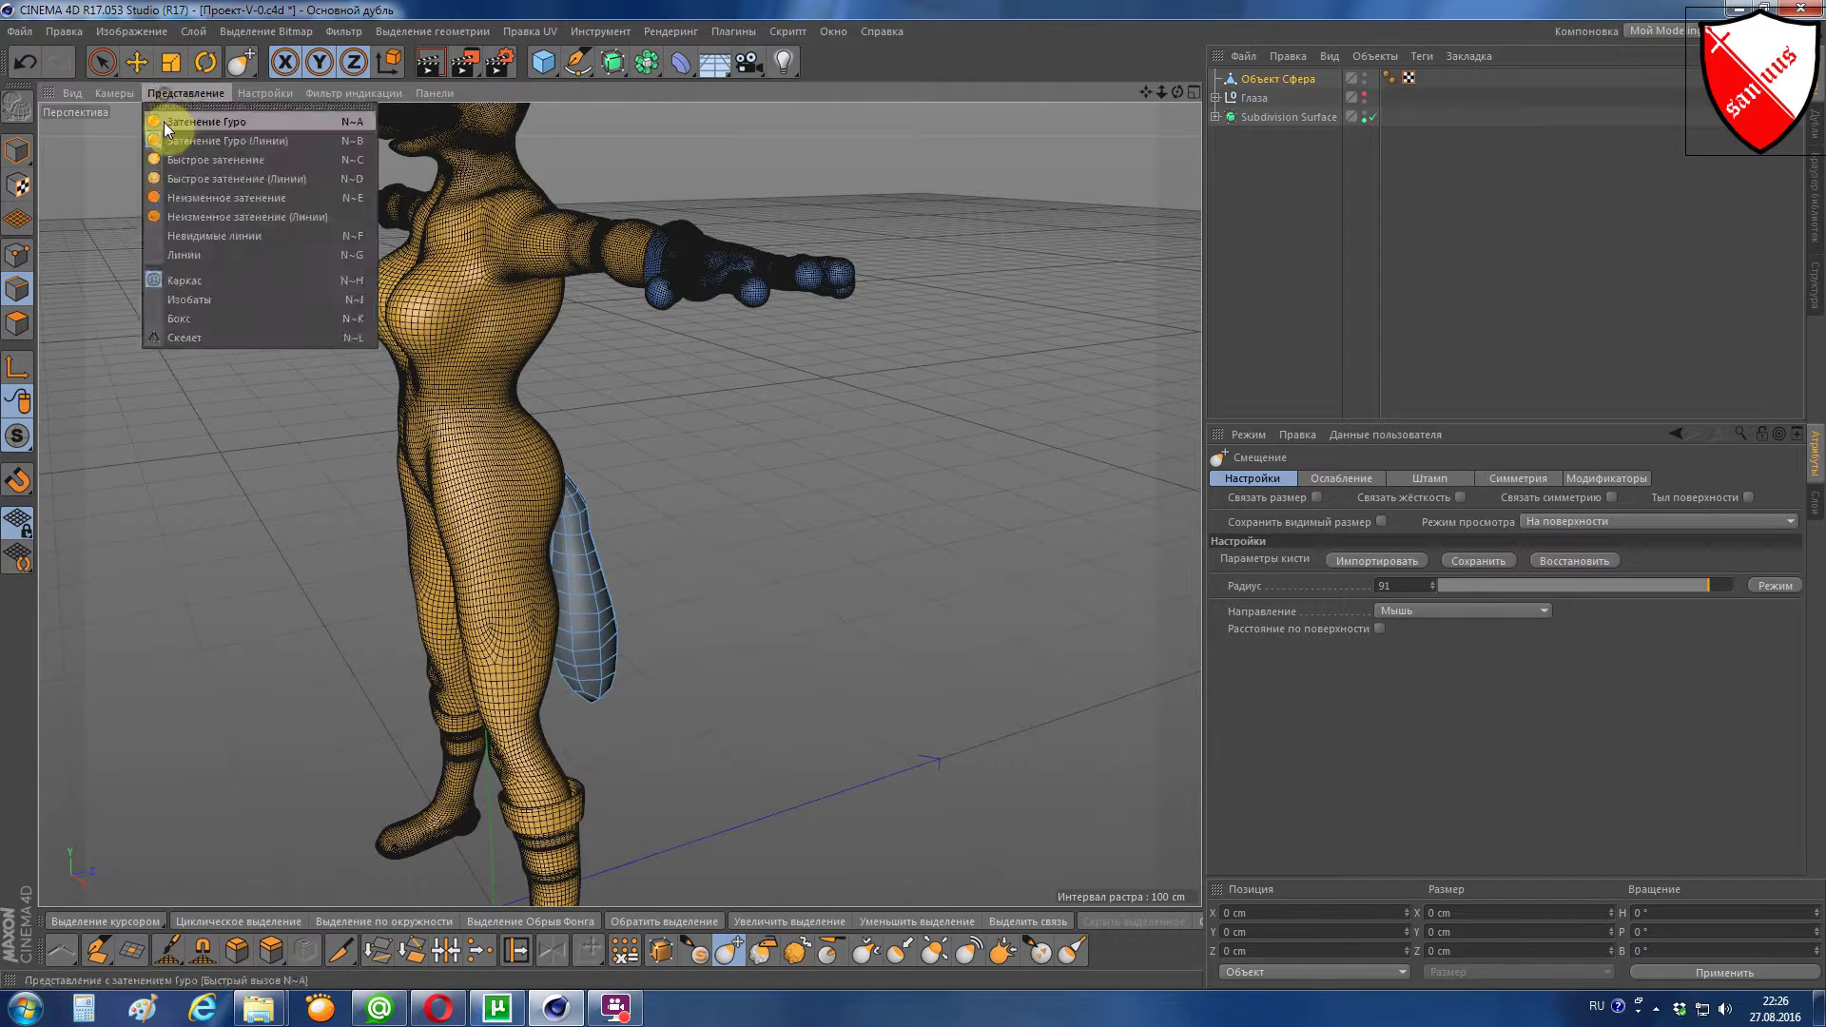
alt+drag(617, 252, 939, 166)
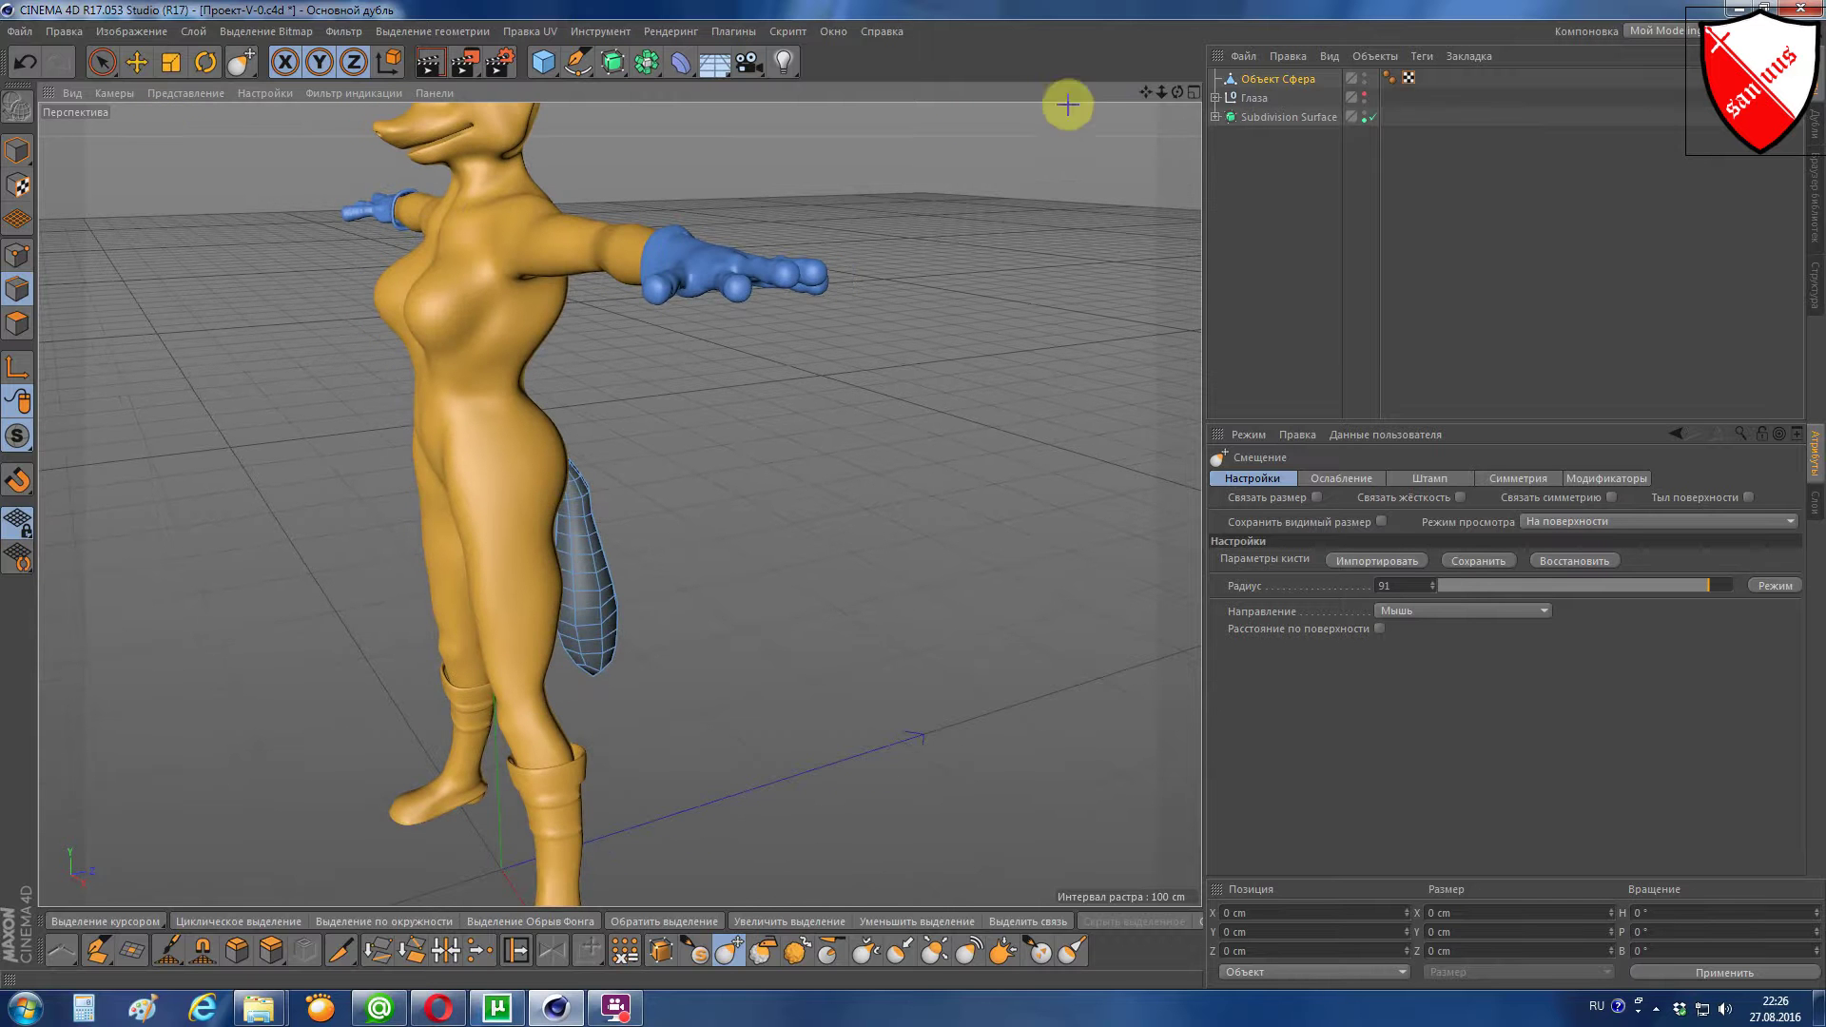
drag(1178, 91, 932, 97)
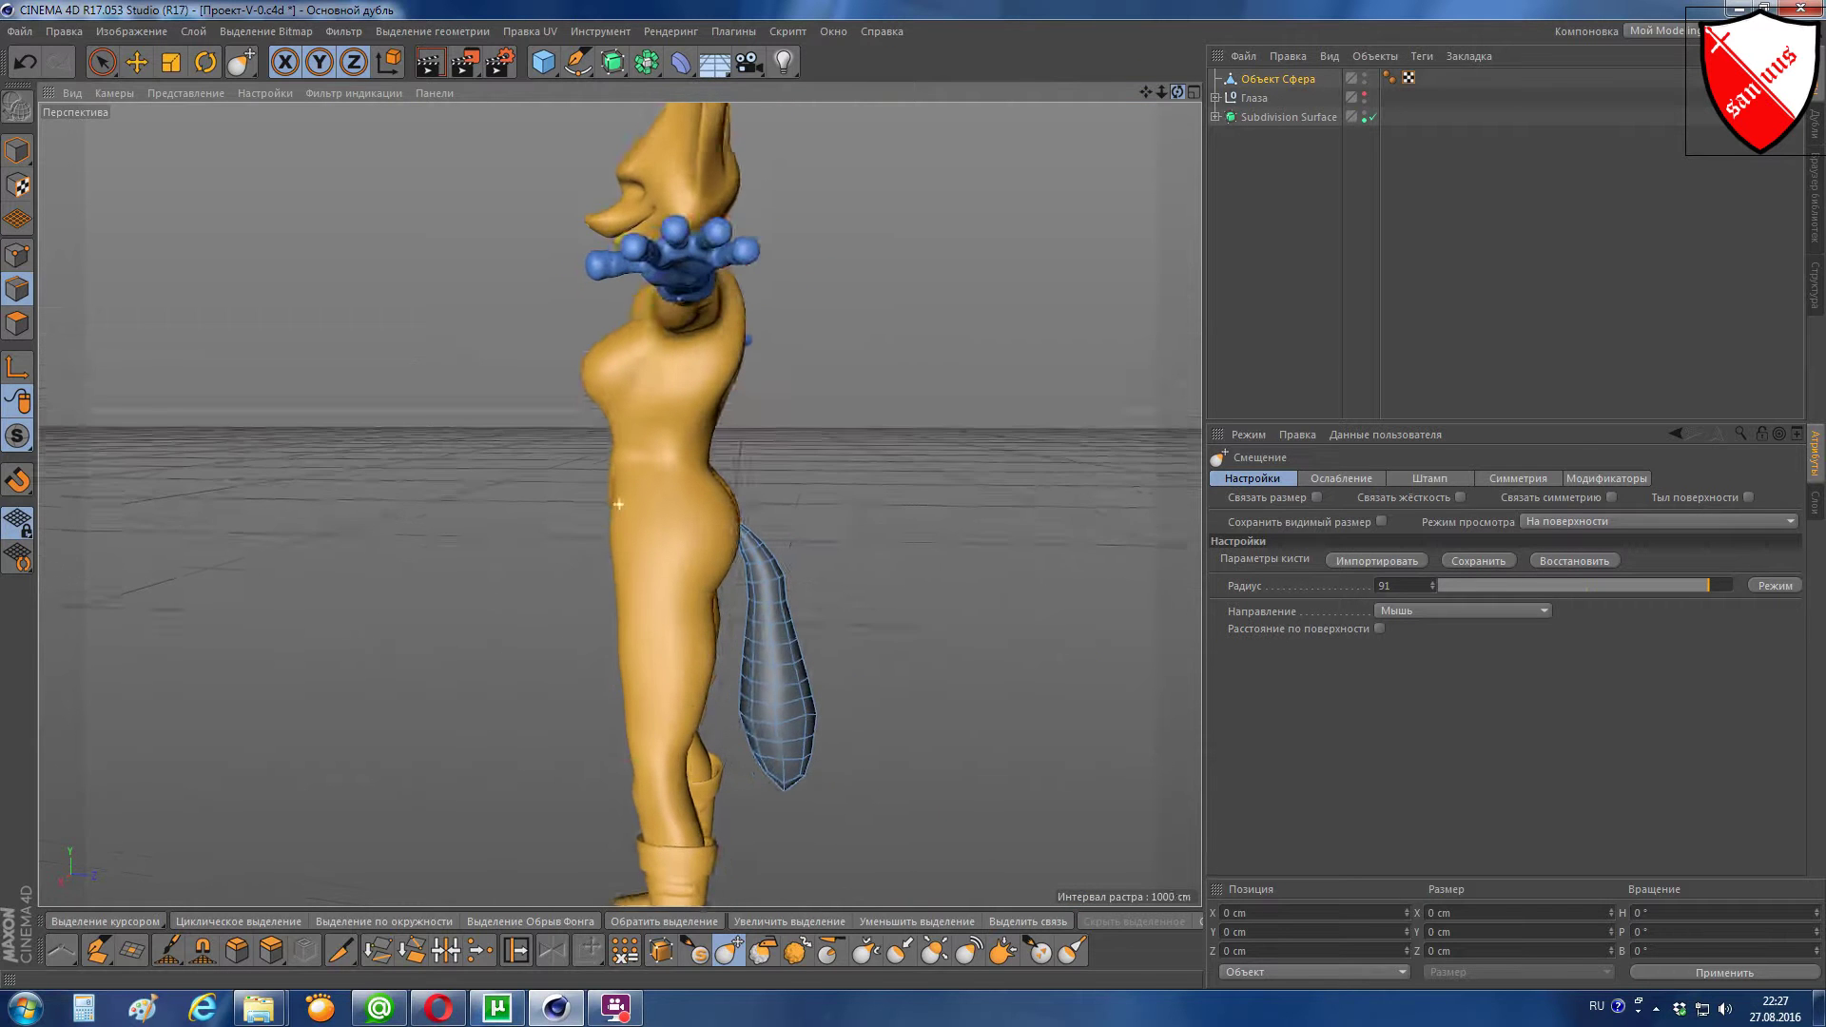
drag(619, 504, 654, 135)
Step: In Model mode, move the tail object up along Y and back along Z
click(137, 62)
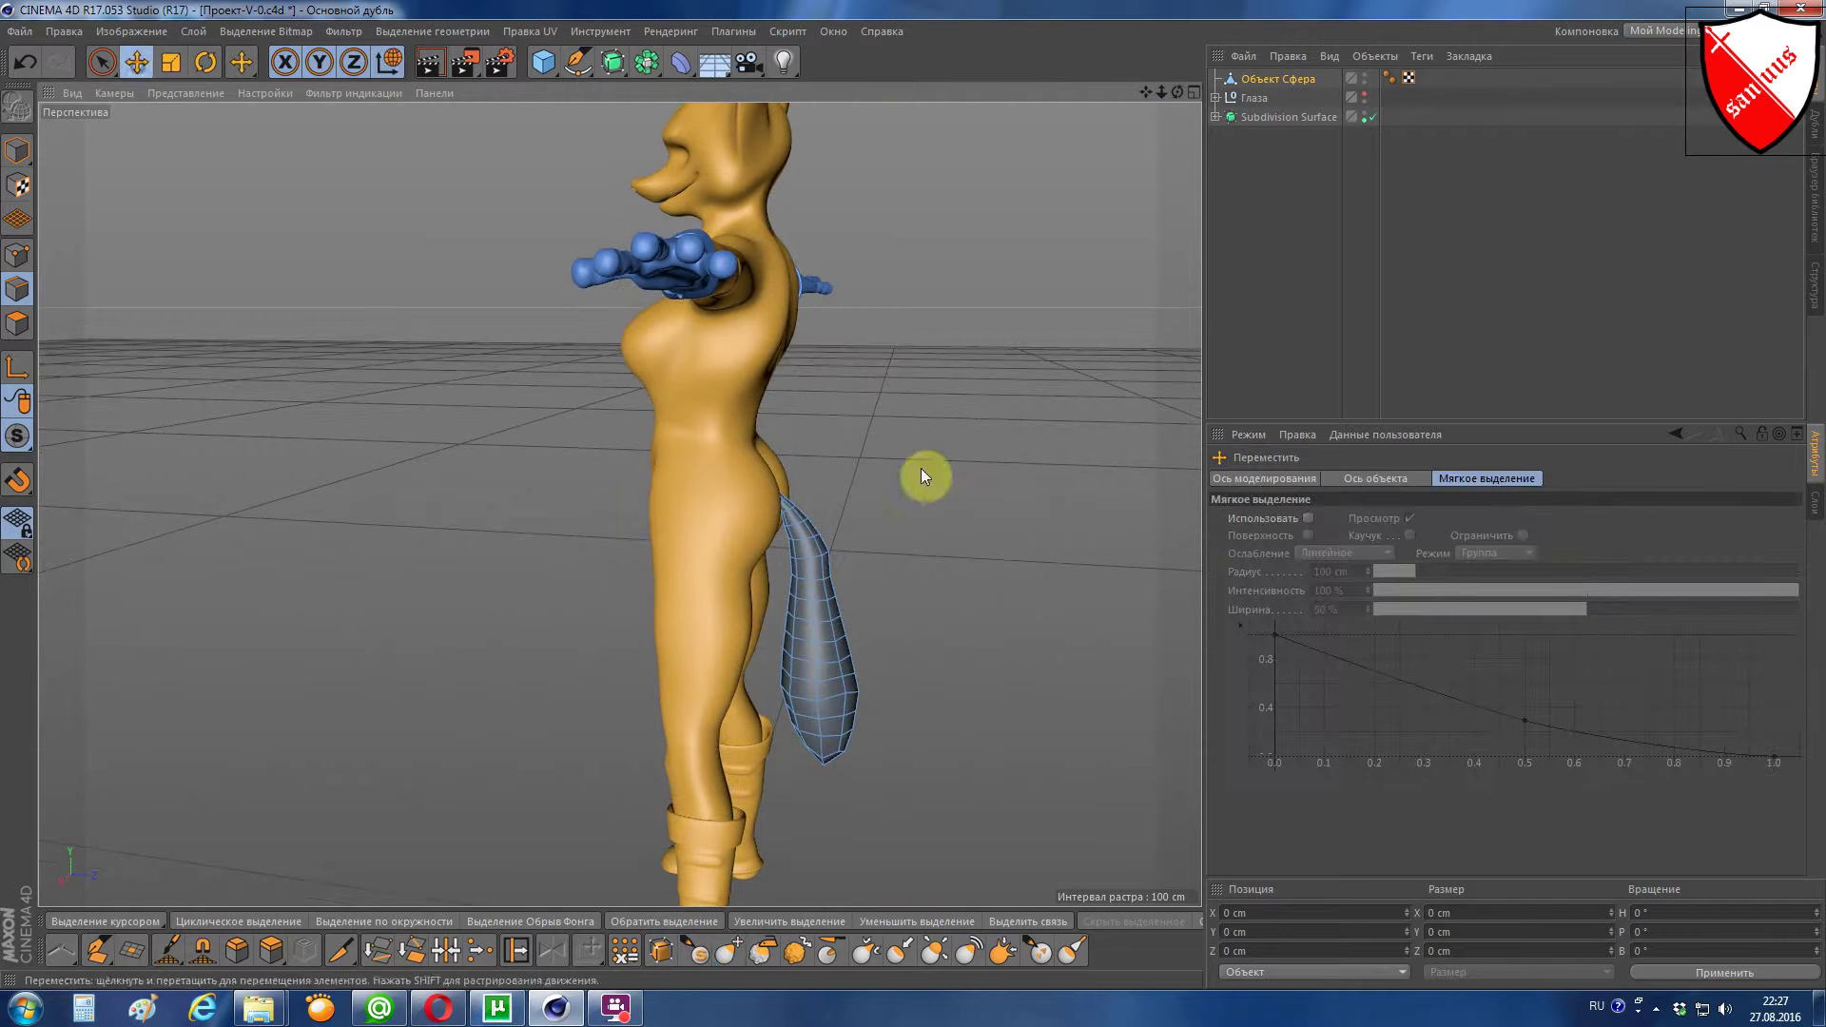
click(1233, 84)
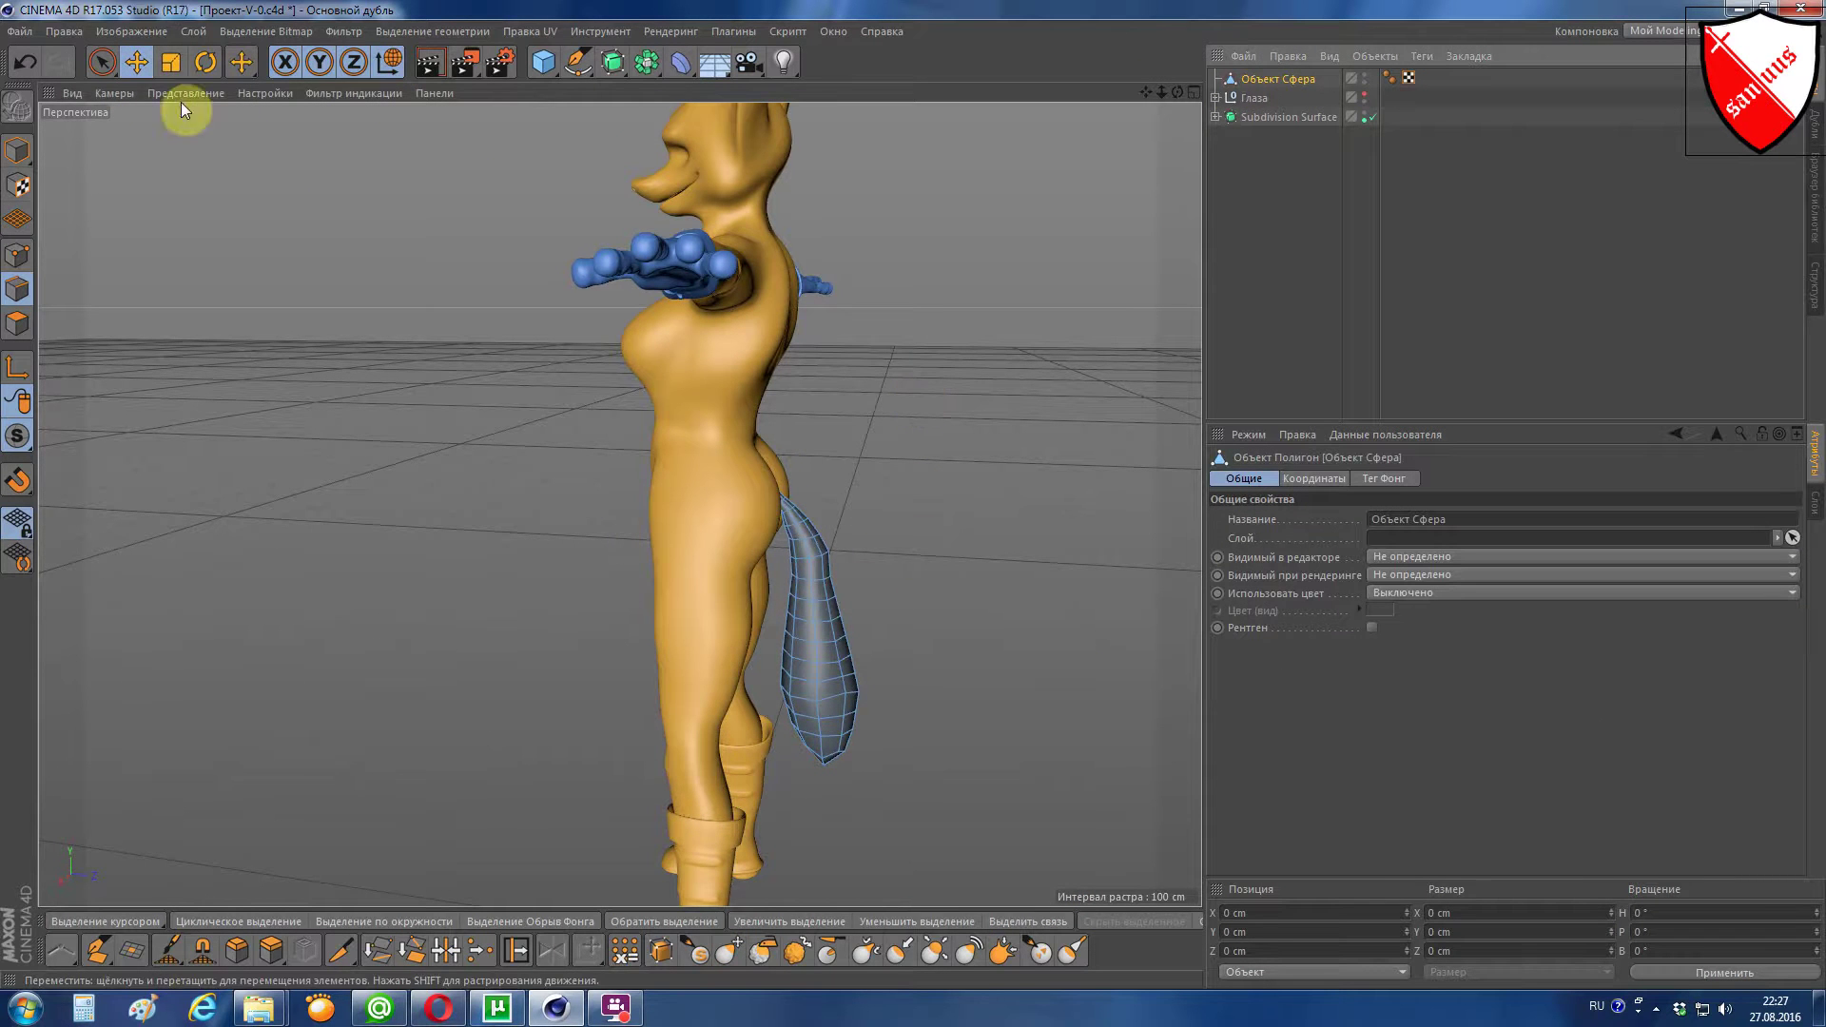
click(17, 150)
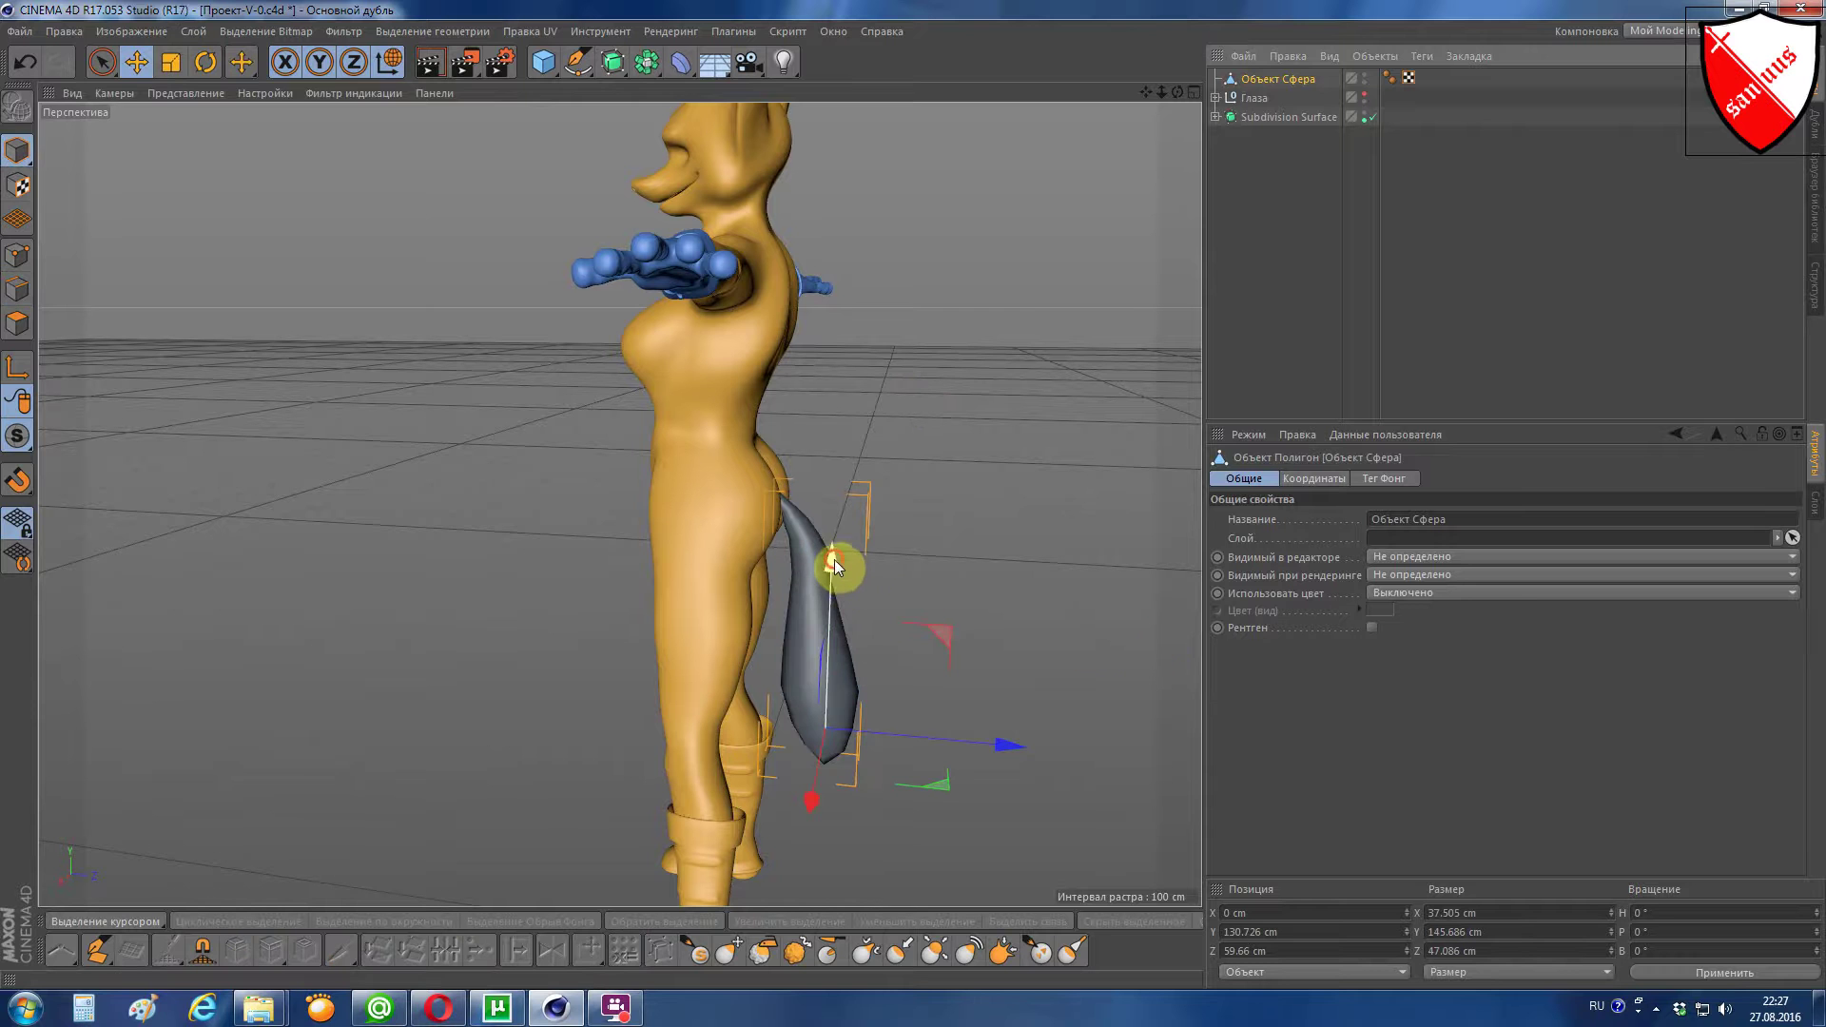
drag(836, 560, 834, 523)
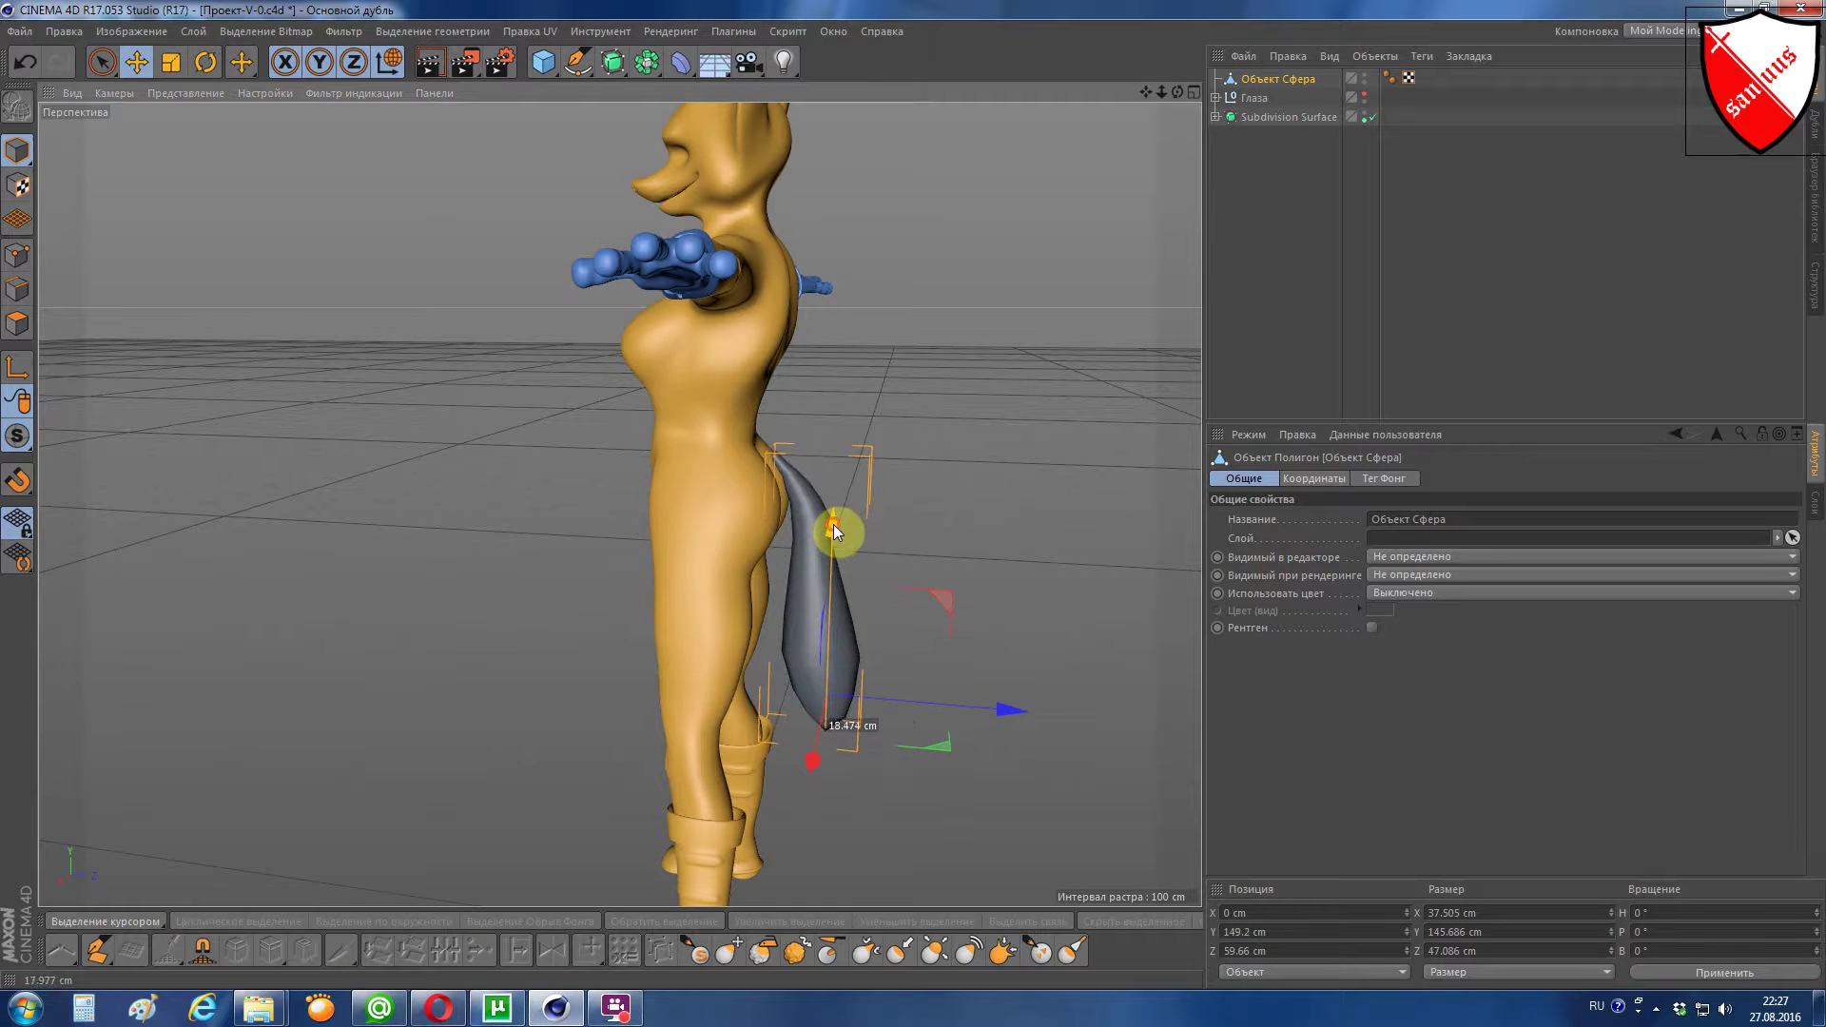
drag(1008, 711, 993, 700)
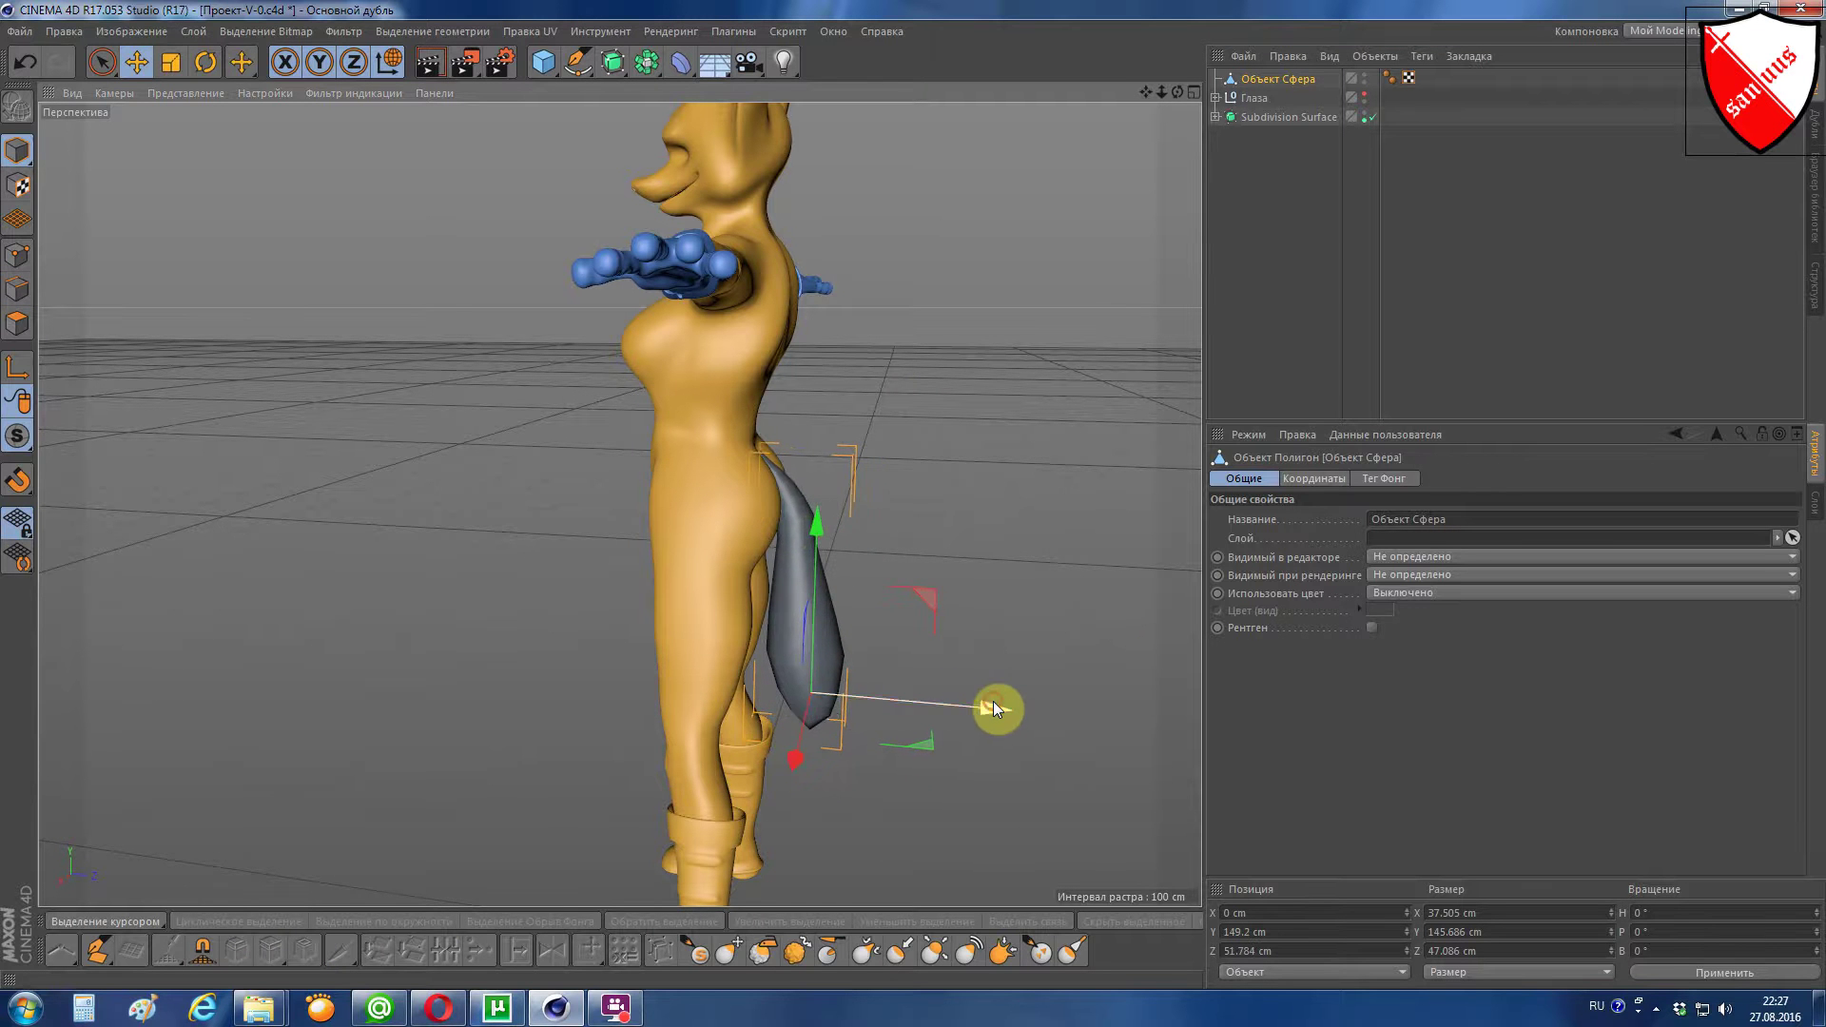
scroll(804, 530, up, 3)
scroll(784, 464, up, 3)
Step: Orbit around the character to check the tail's placement from rear, side and front
drag(1144, 89, 1047, 95)
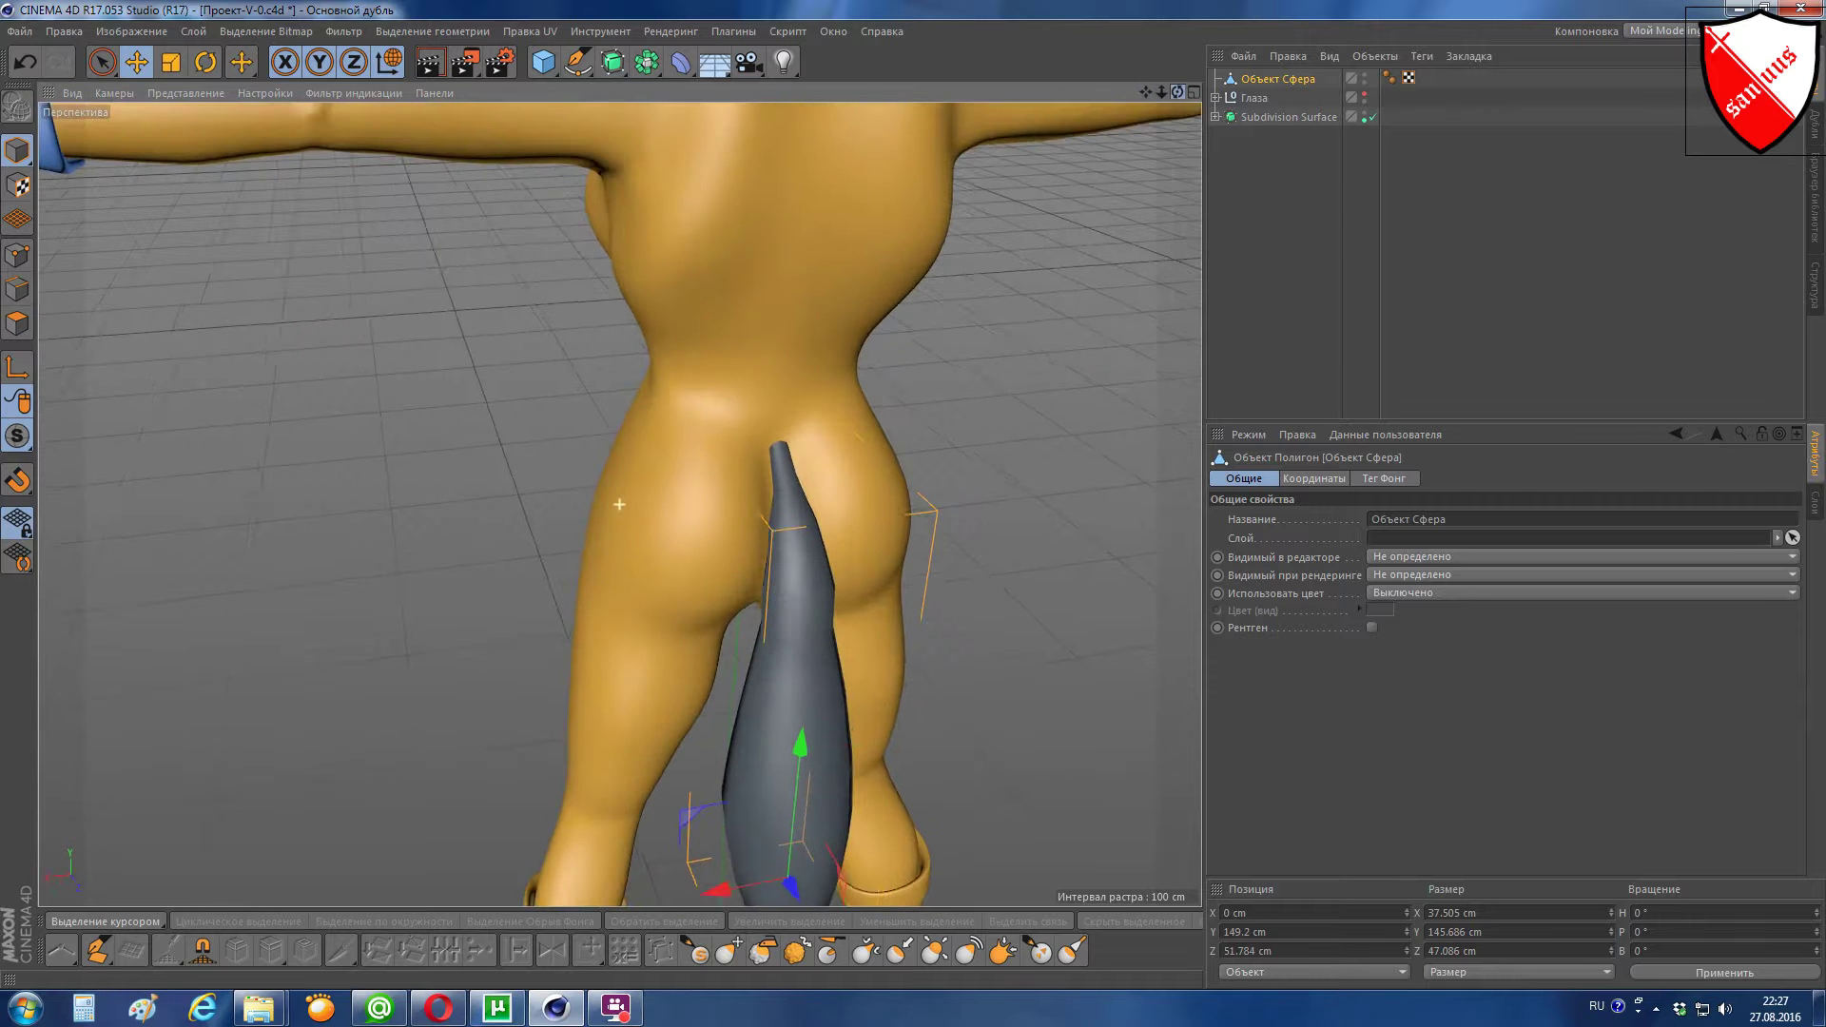
mouse_move(619, 505)
alt+mouse_down()
mouse_move(1061, 176)
mouse_move(994, 225)
alt+mouse_up()
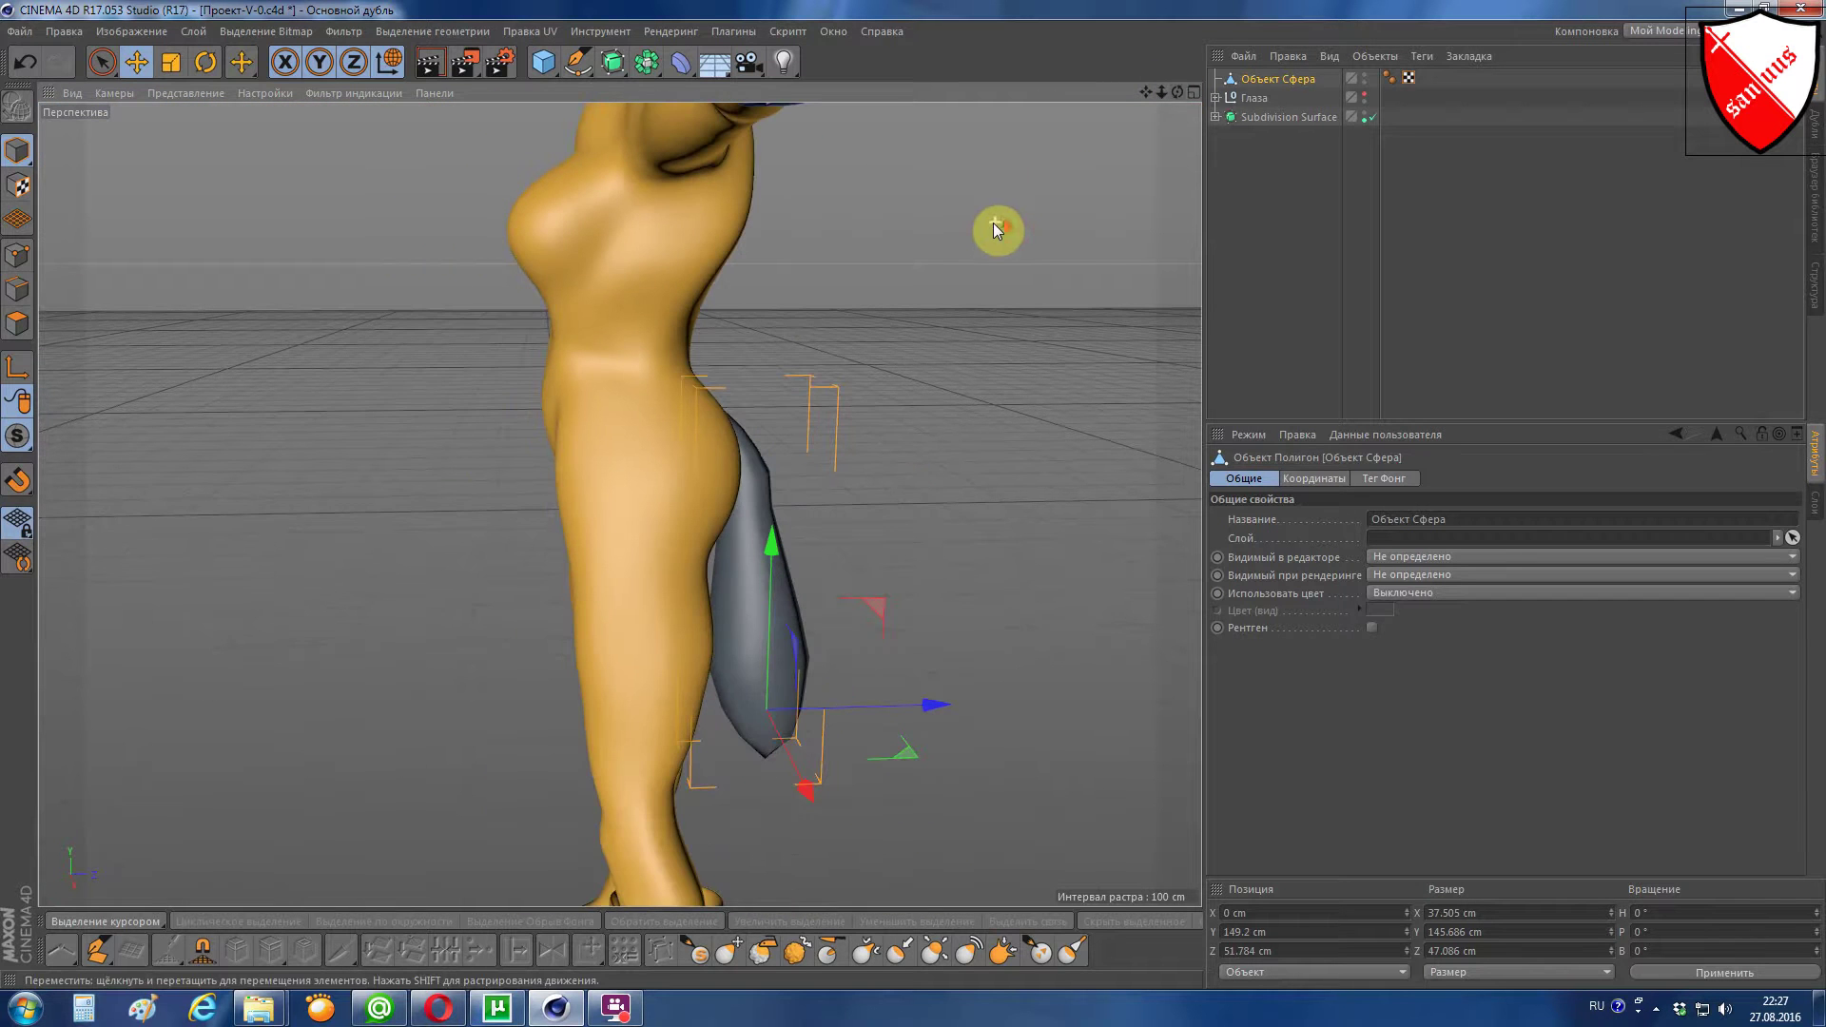
drag(1148, 90, 1122, 114)
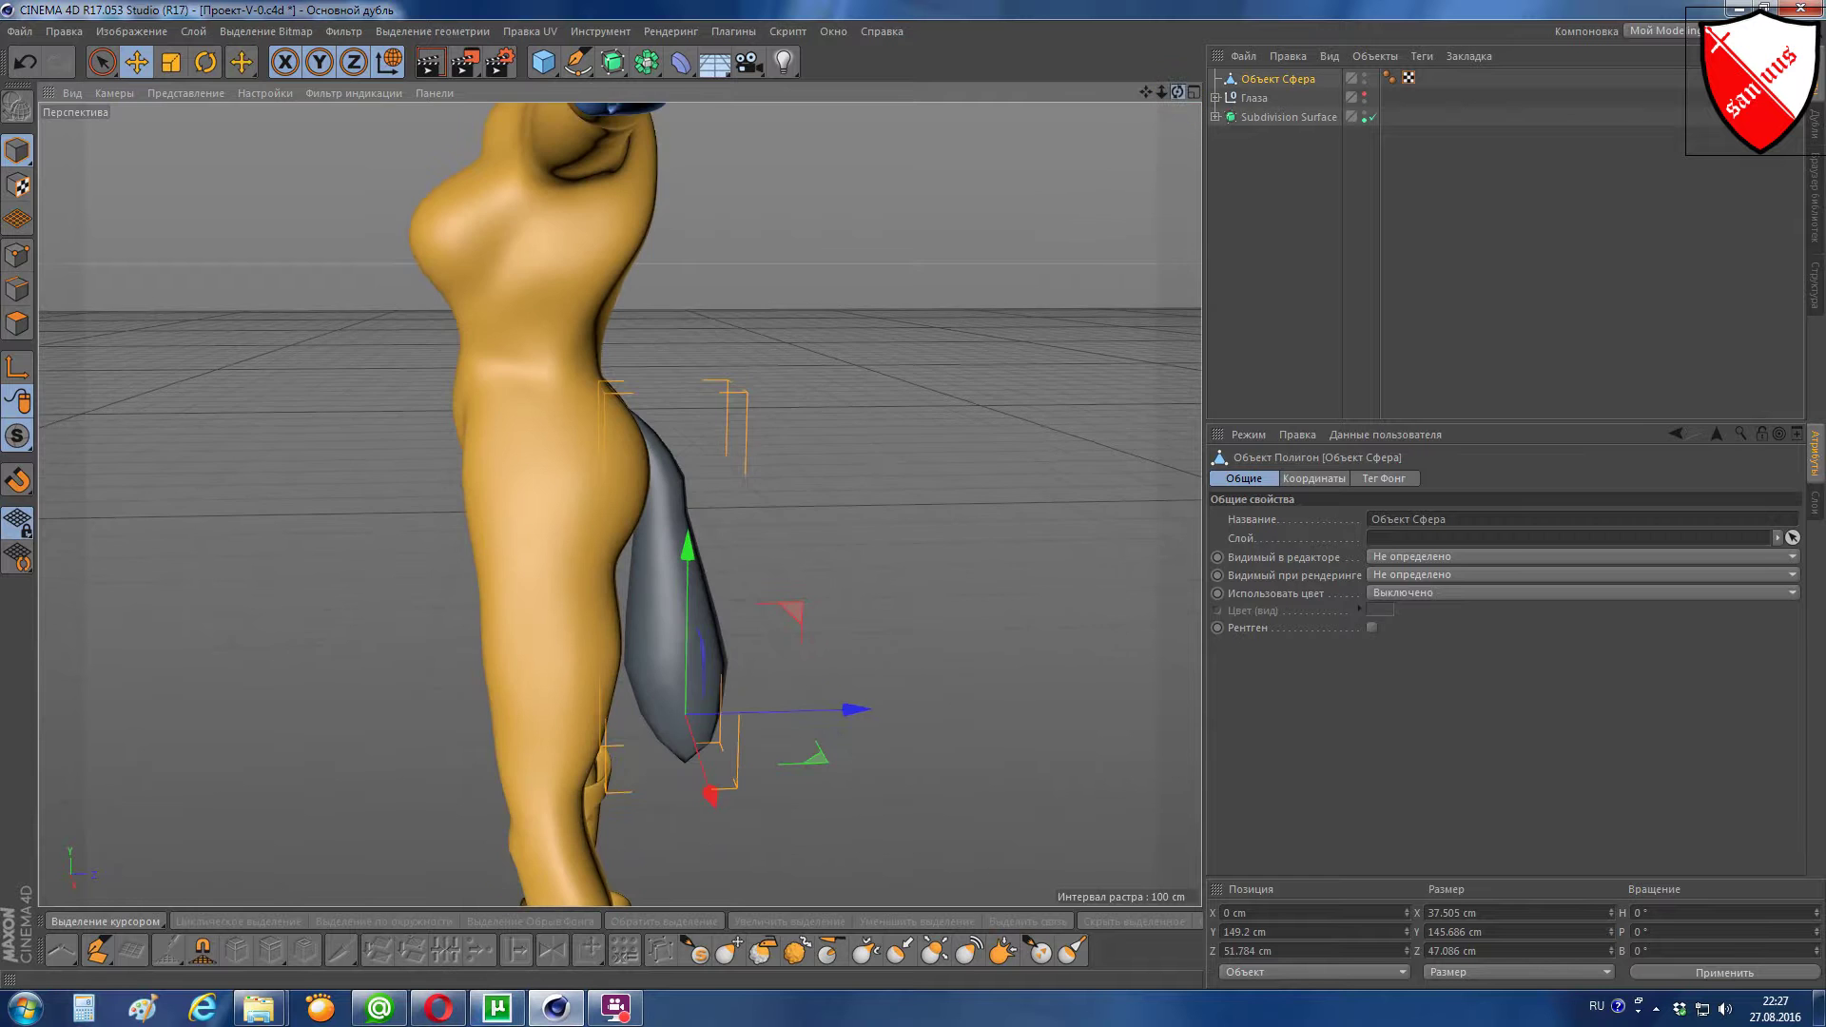
mouse_move(619, 504)
alt+mouse_down()
mouse_move(1117, 163)
mouse_move(876, 333)
alt+mouse_up()
scroll(619, 505, up, 5)
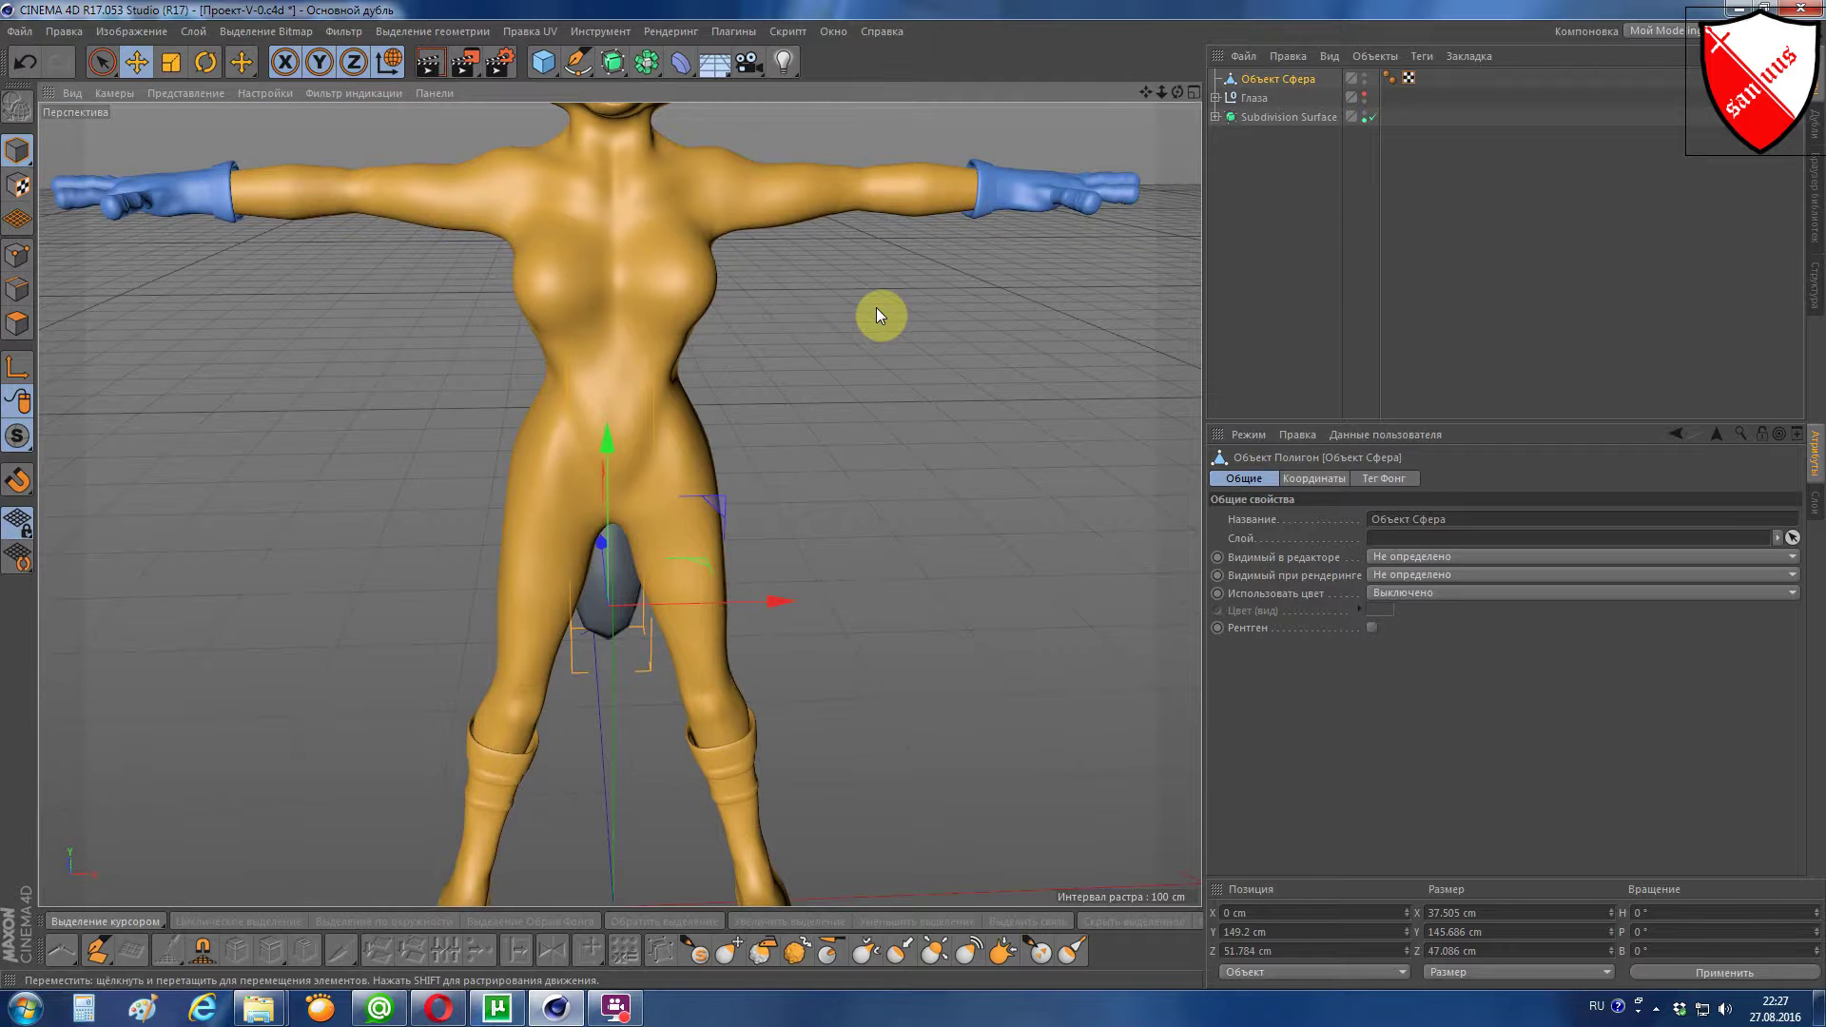
scroll(903, 390, down, 3)
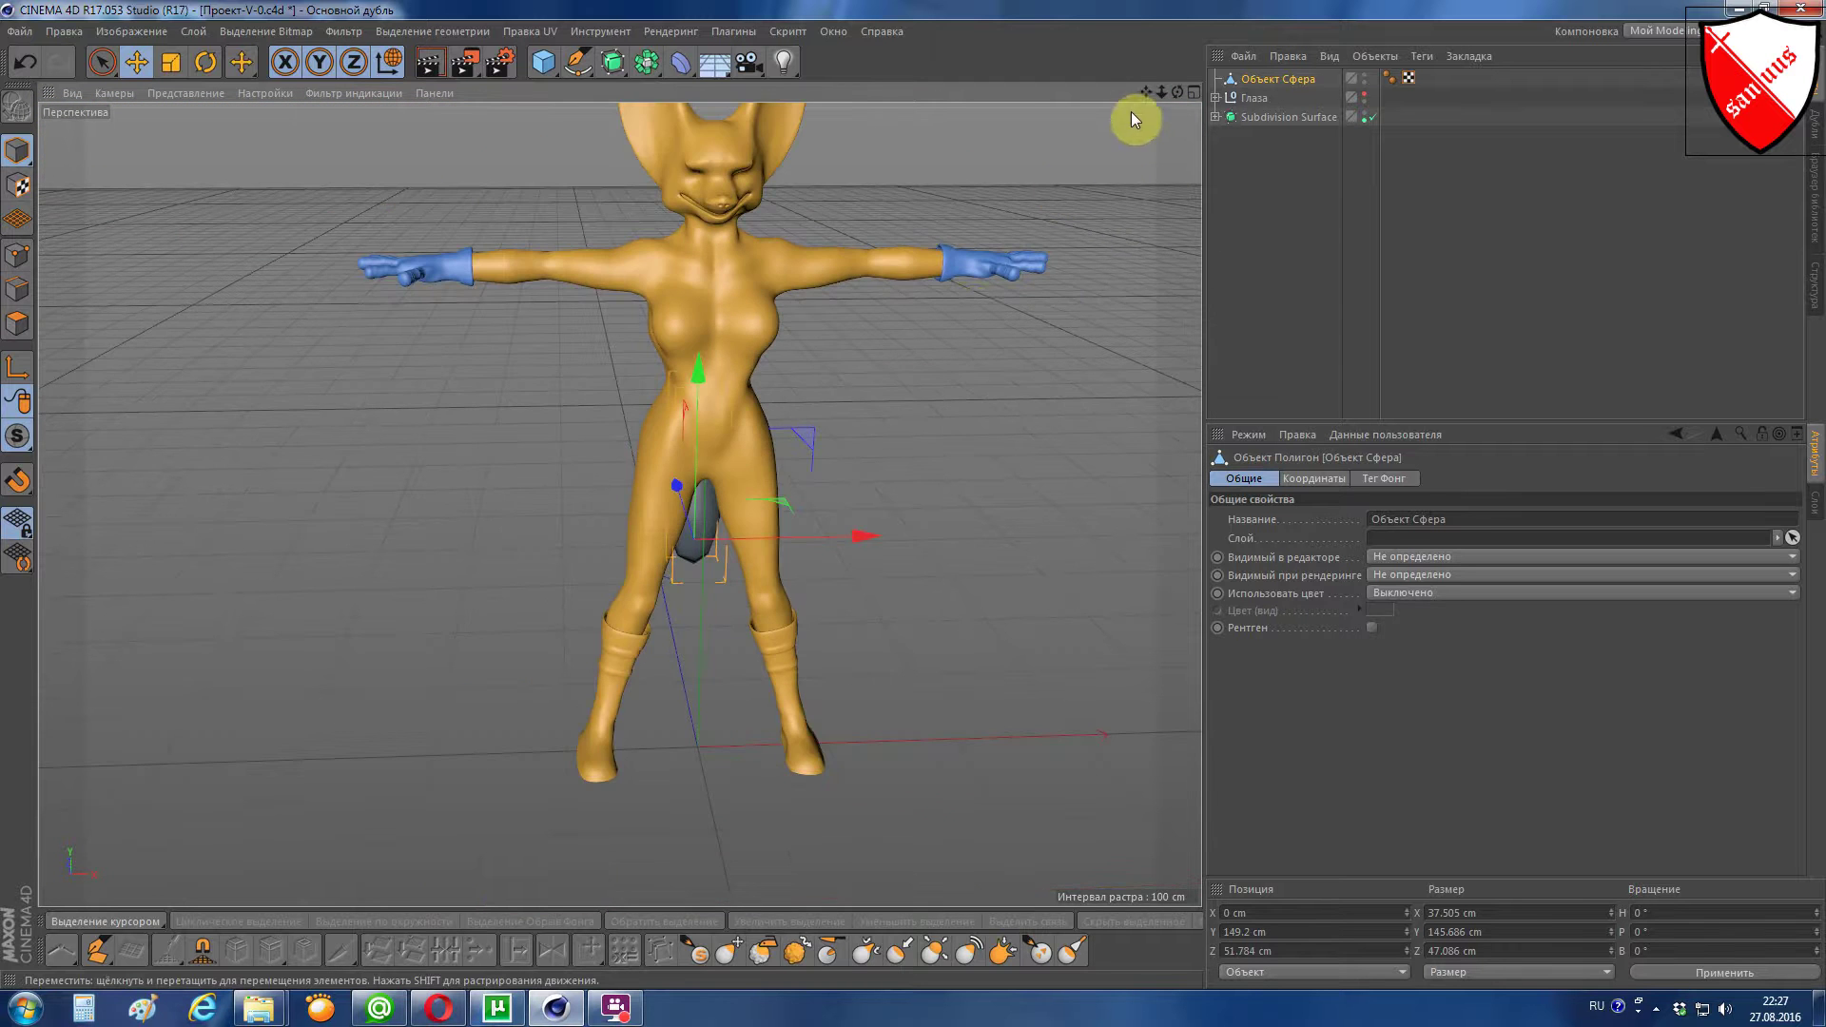
drag(1145, 92, 1065, 197)
drag(1180, 89, 1126, 130)
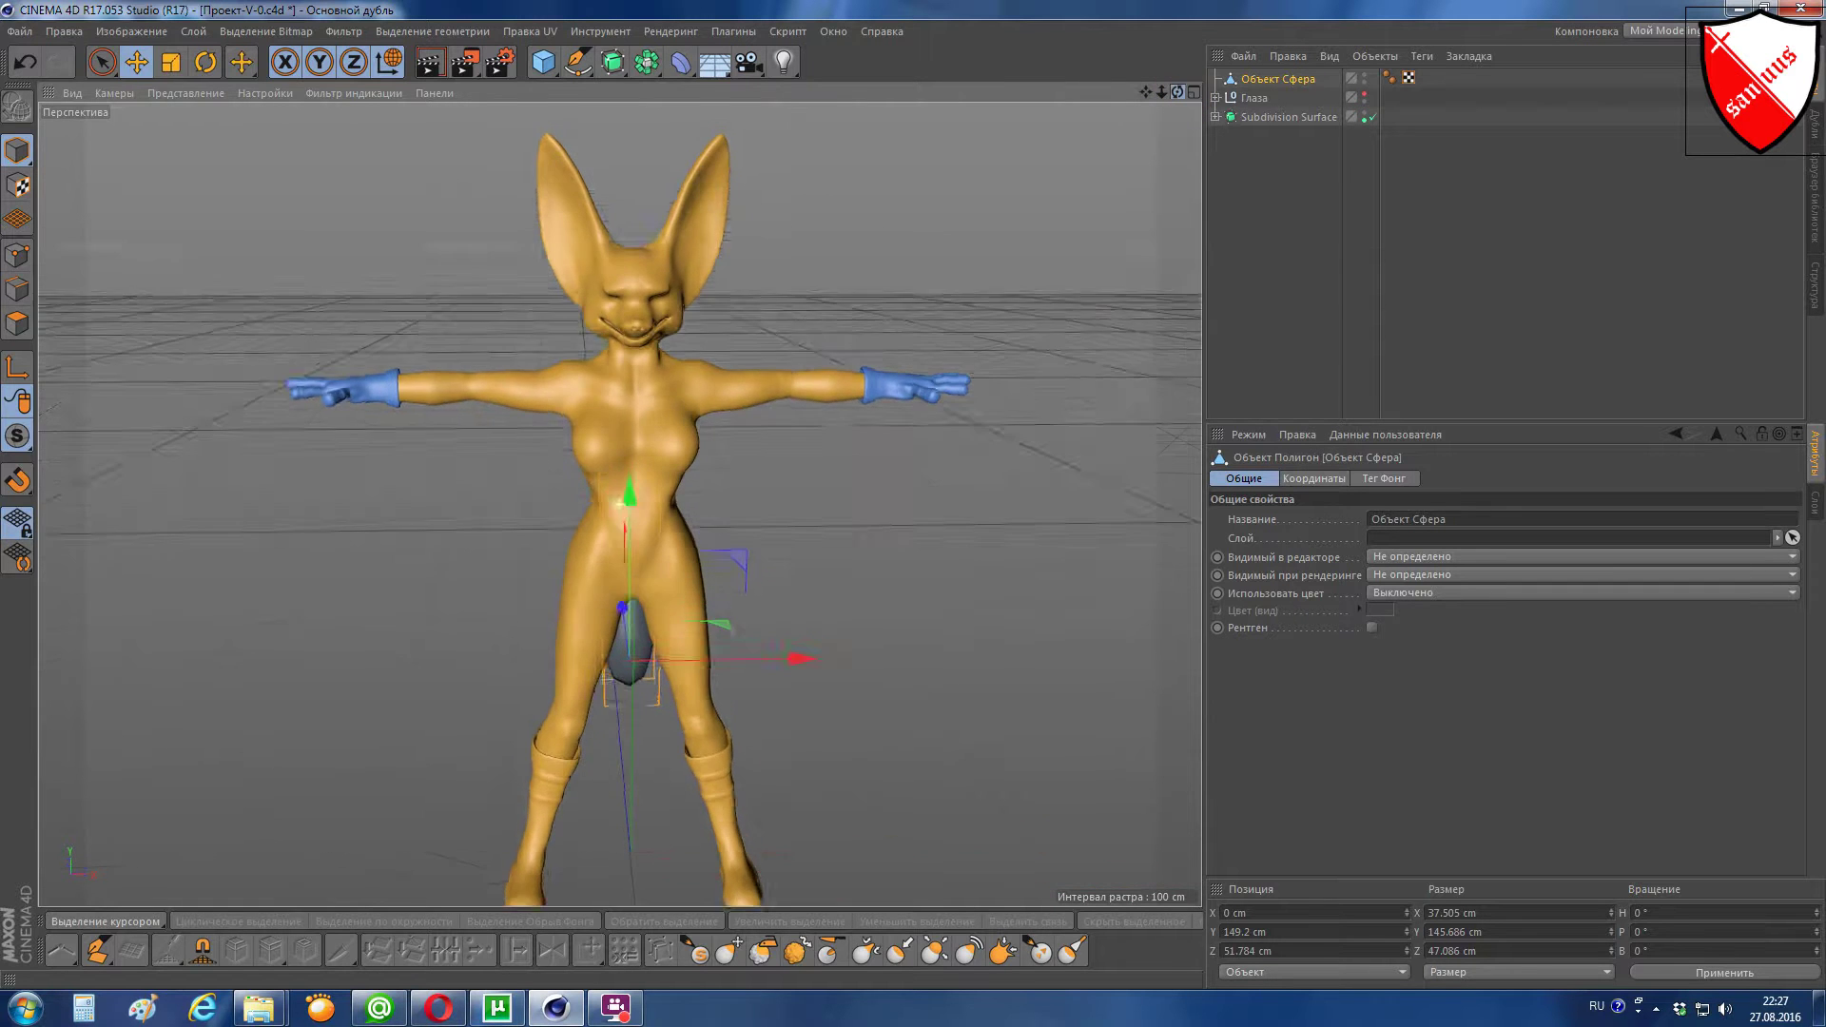
Step: Save the scene with Save As, replacing the existing Проект-V-0.c4d file
click(19, 31)
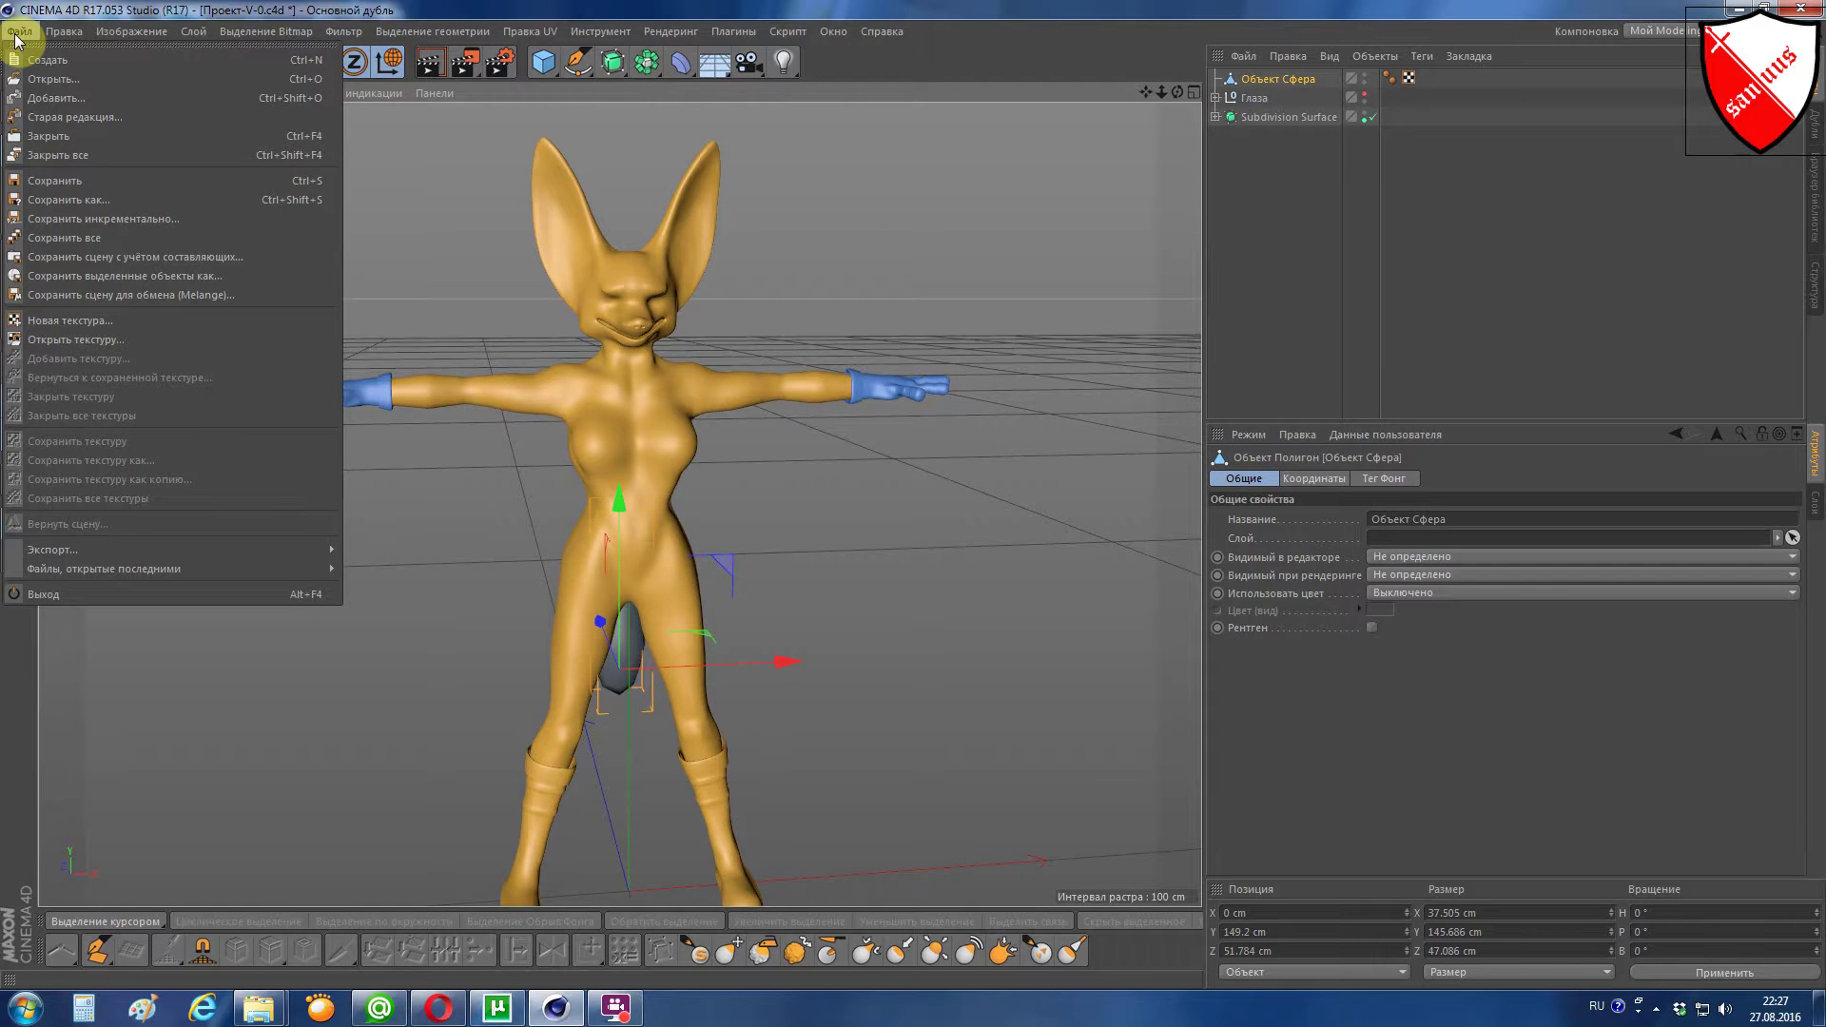
click(57, 200)
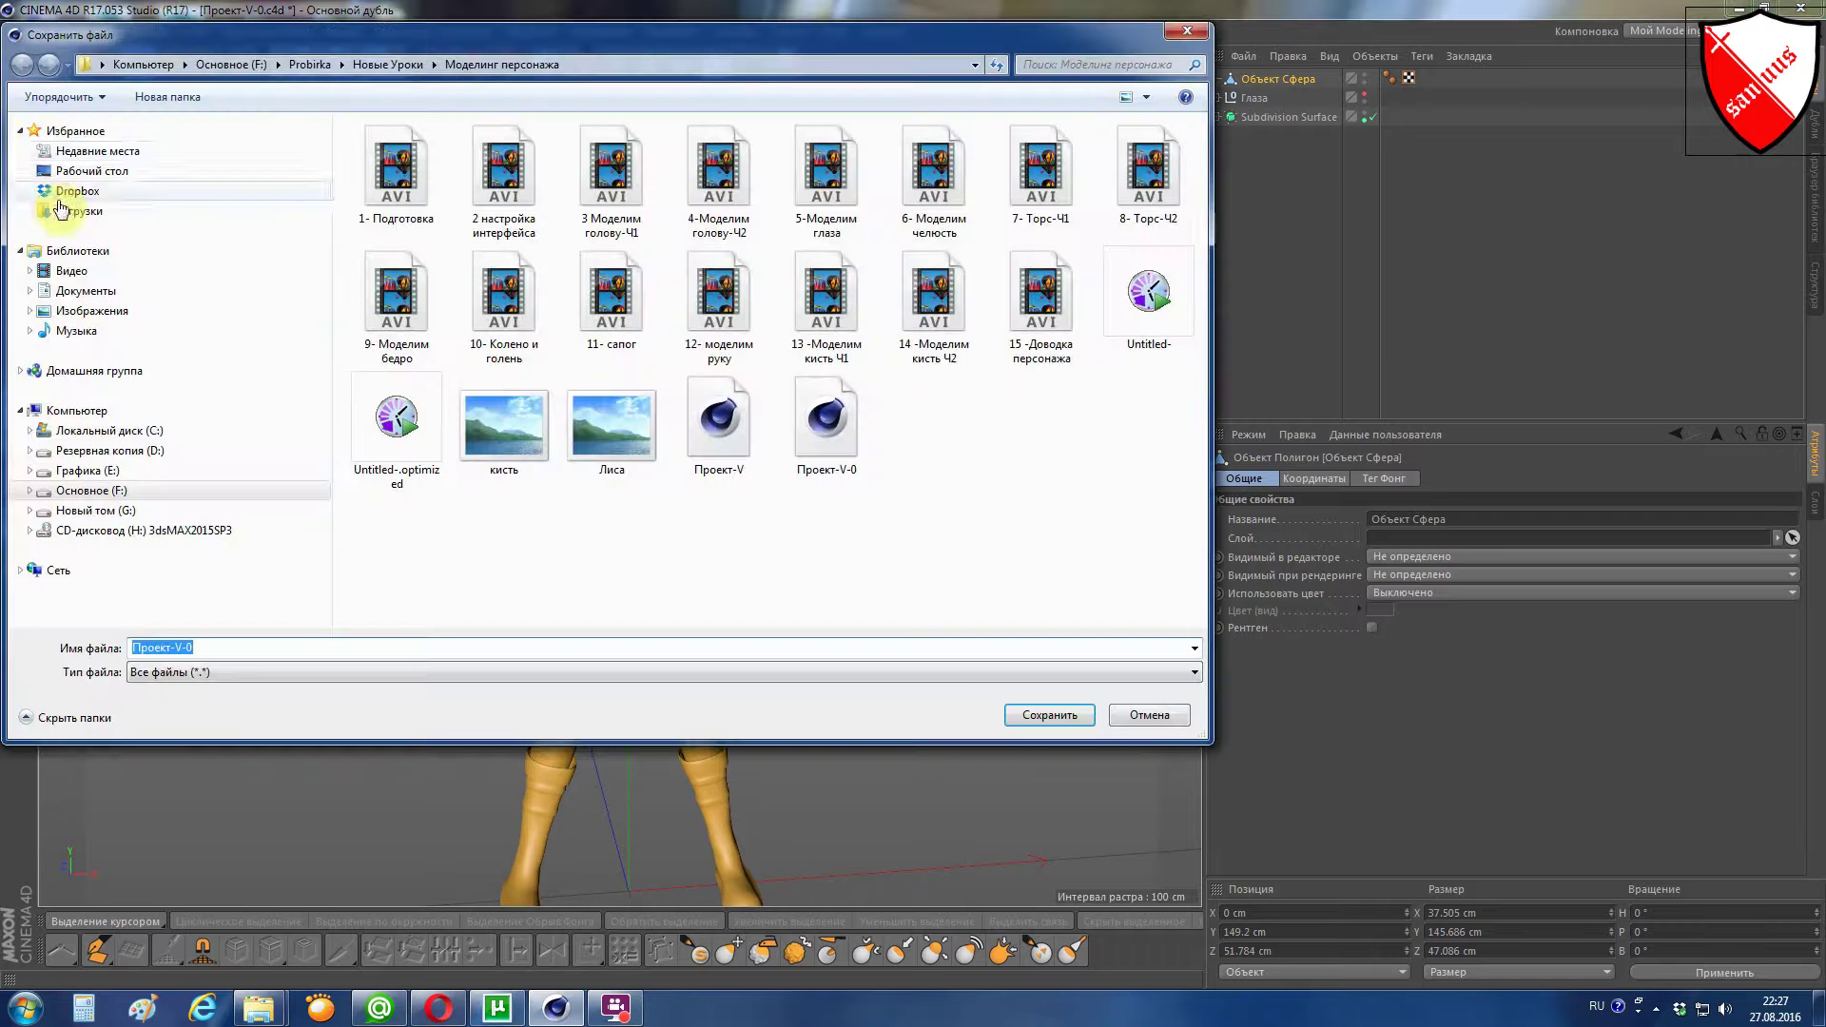
click(819, 434)
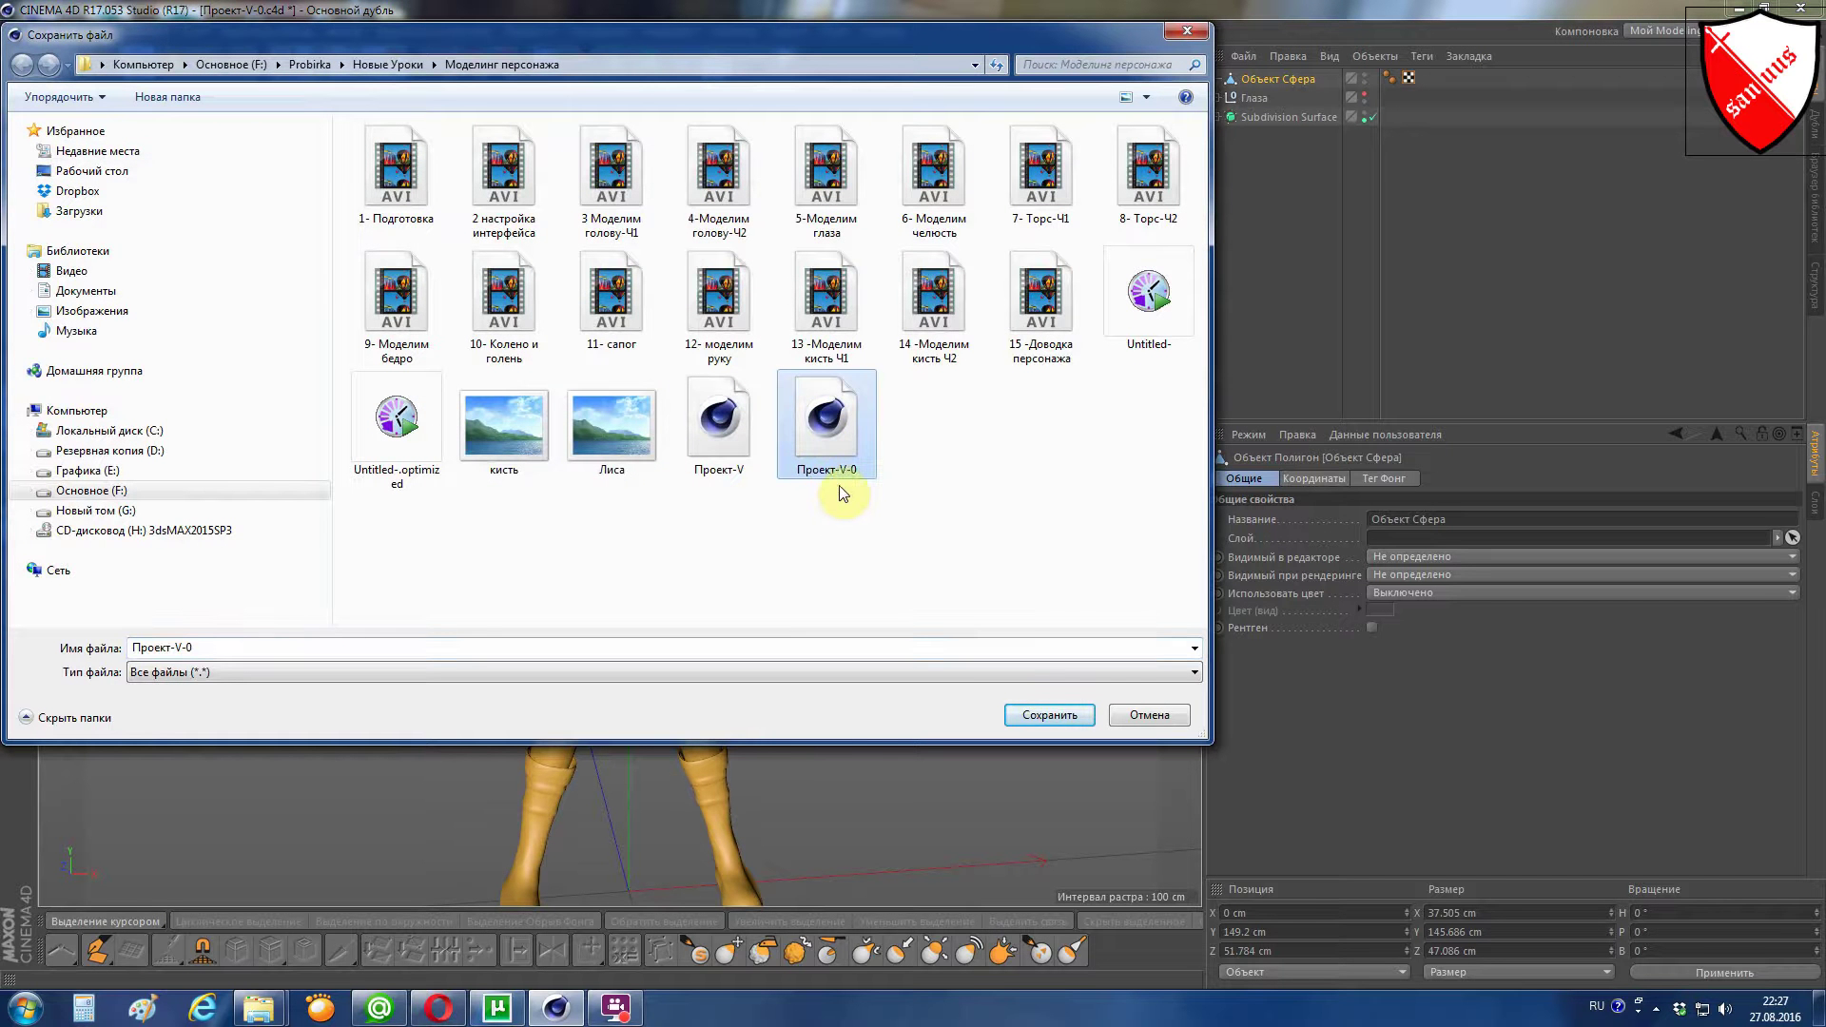
click(1068, 723)
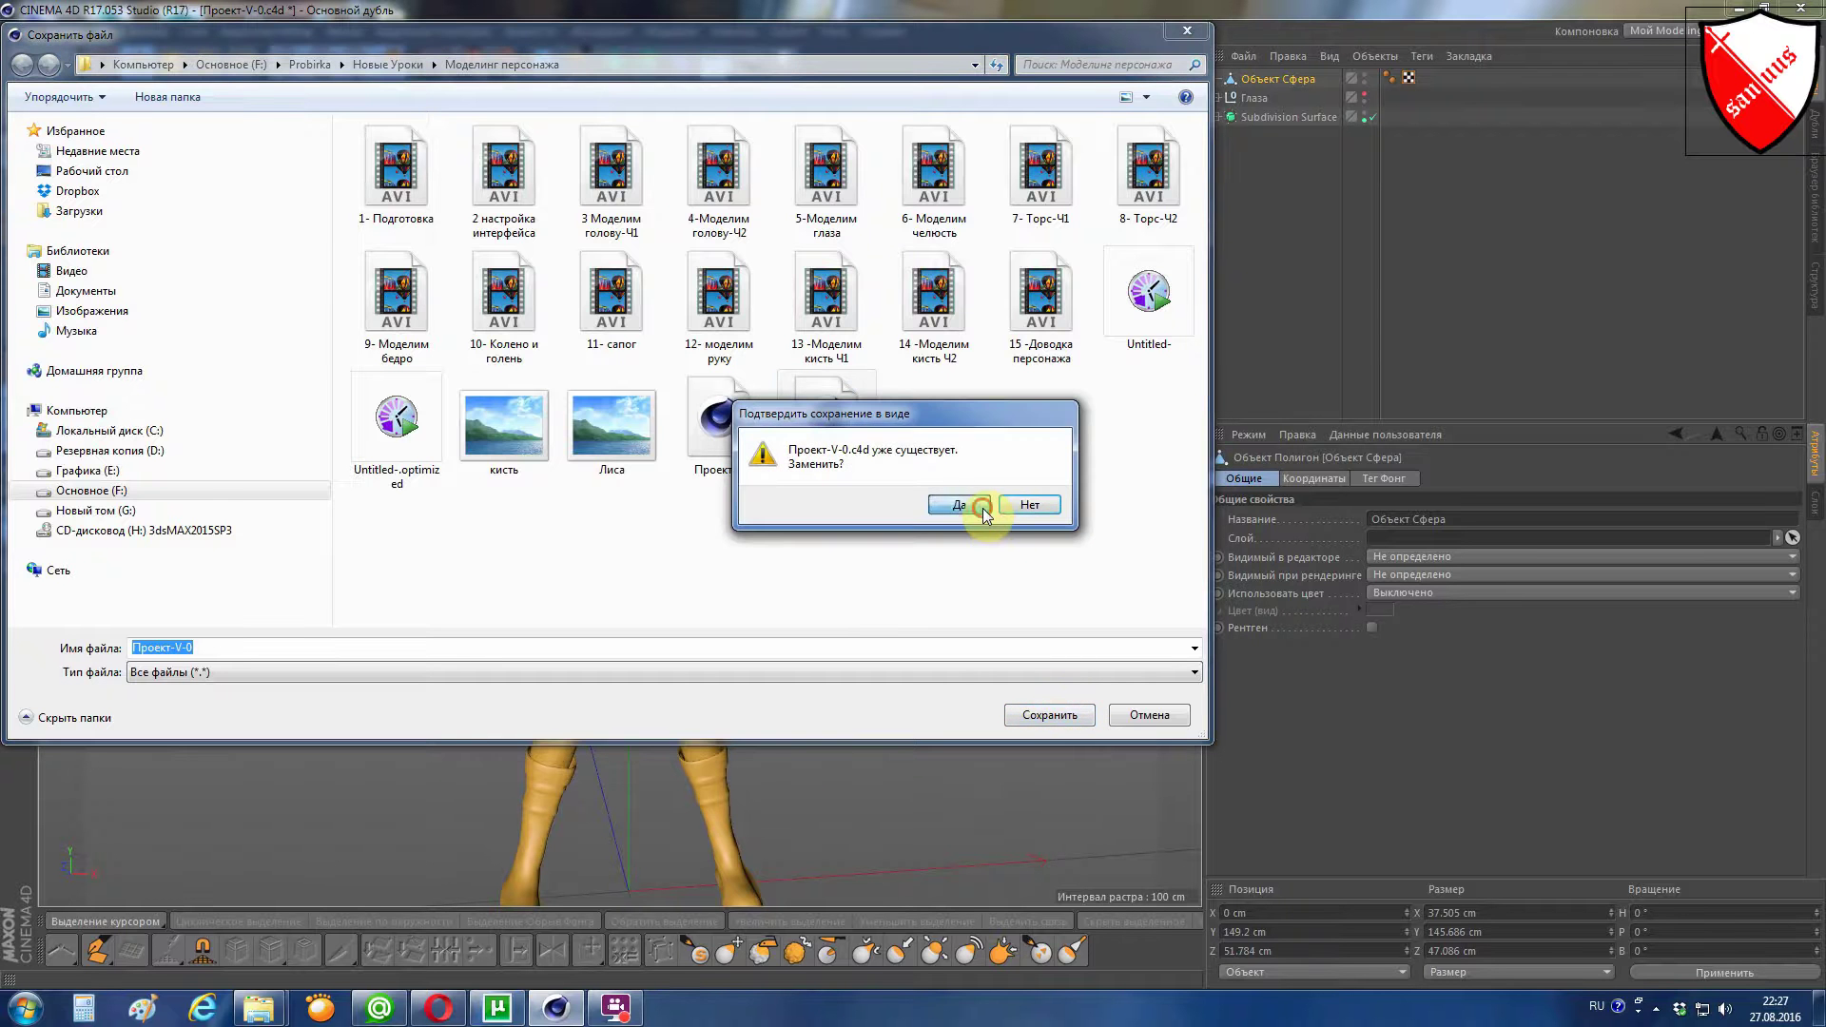
click(982, 511)
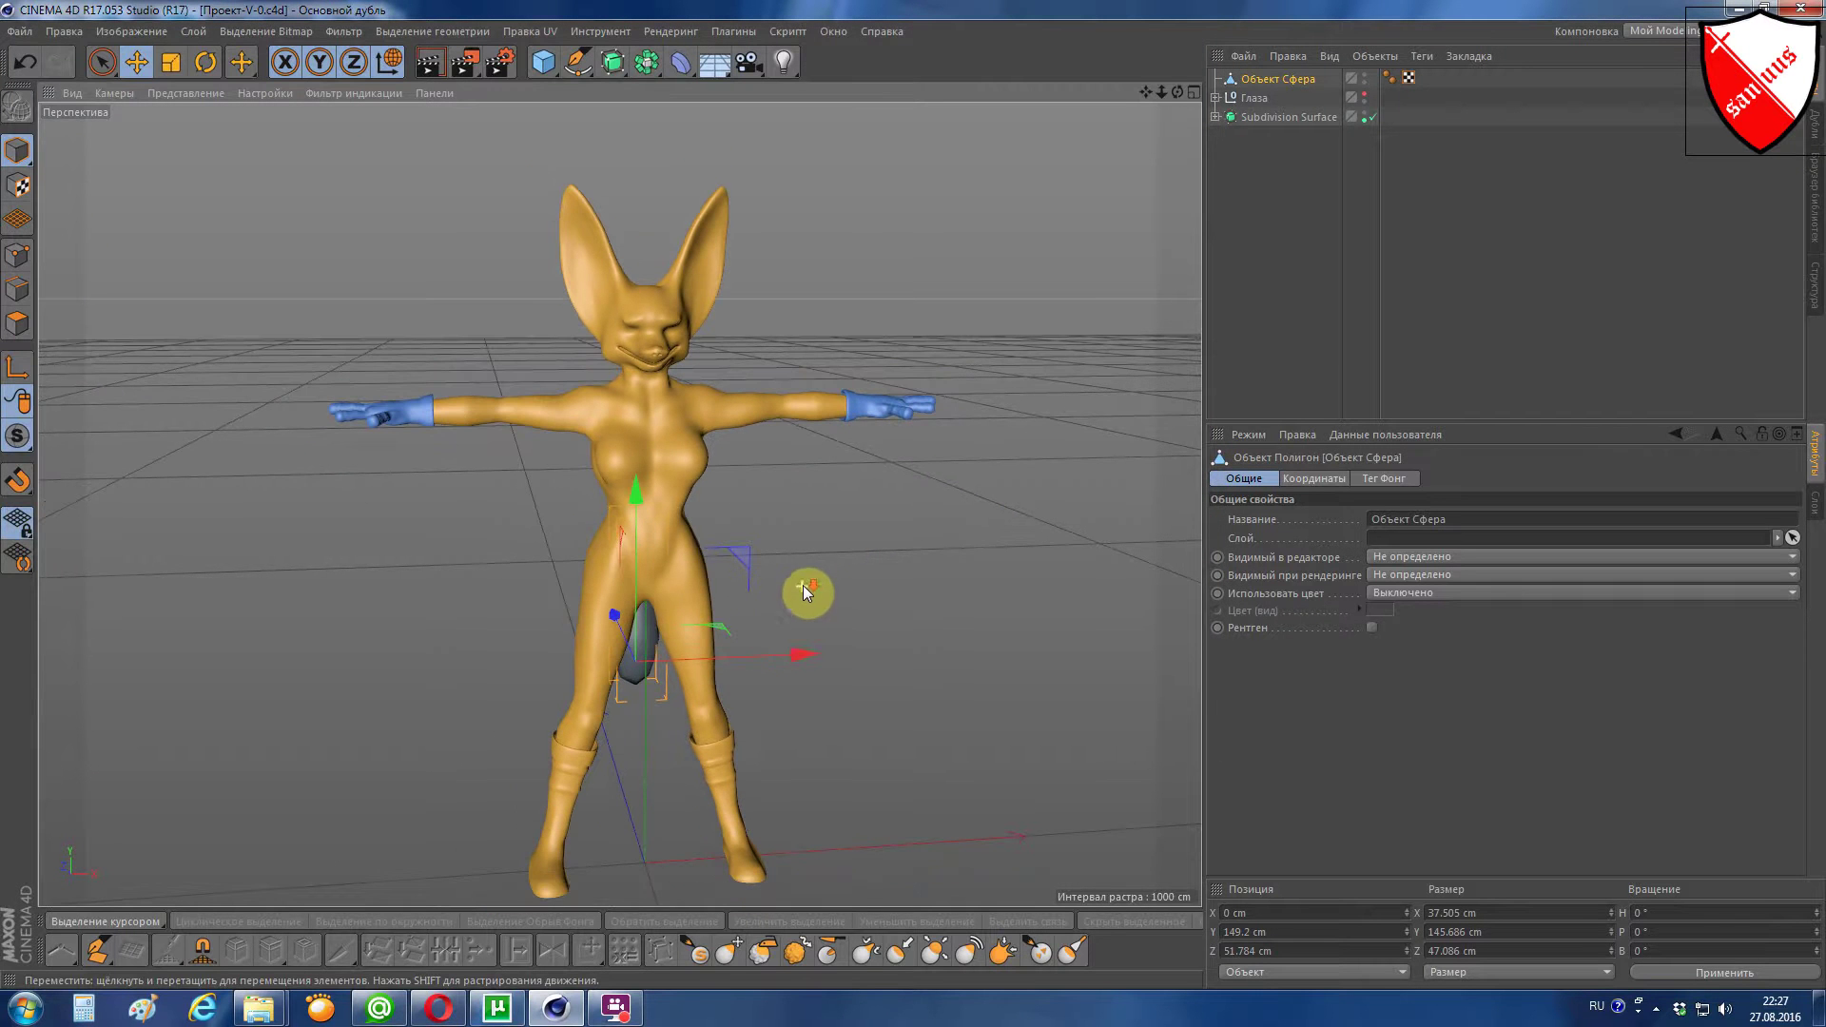
Step: Drag Сапог and Кисть out of Subdivision Surface to the top level of the Object Manager
drag(1145, 93, 1132, 104)
drag(619, 504, 619, 504)
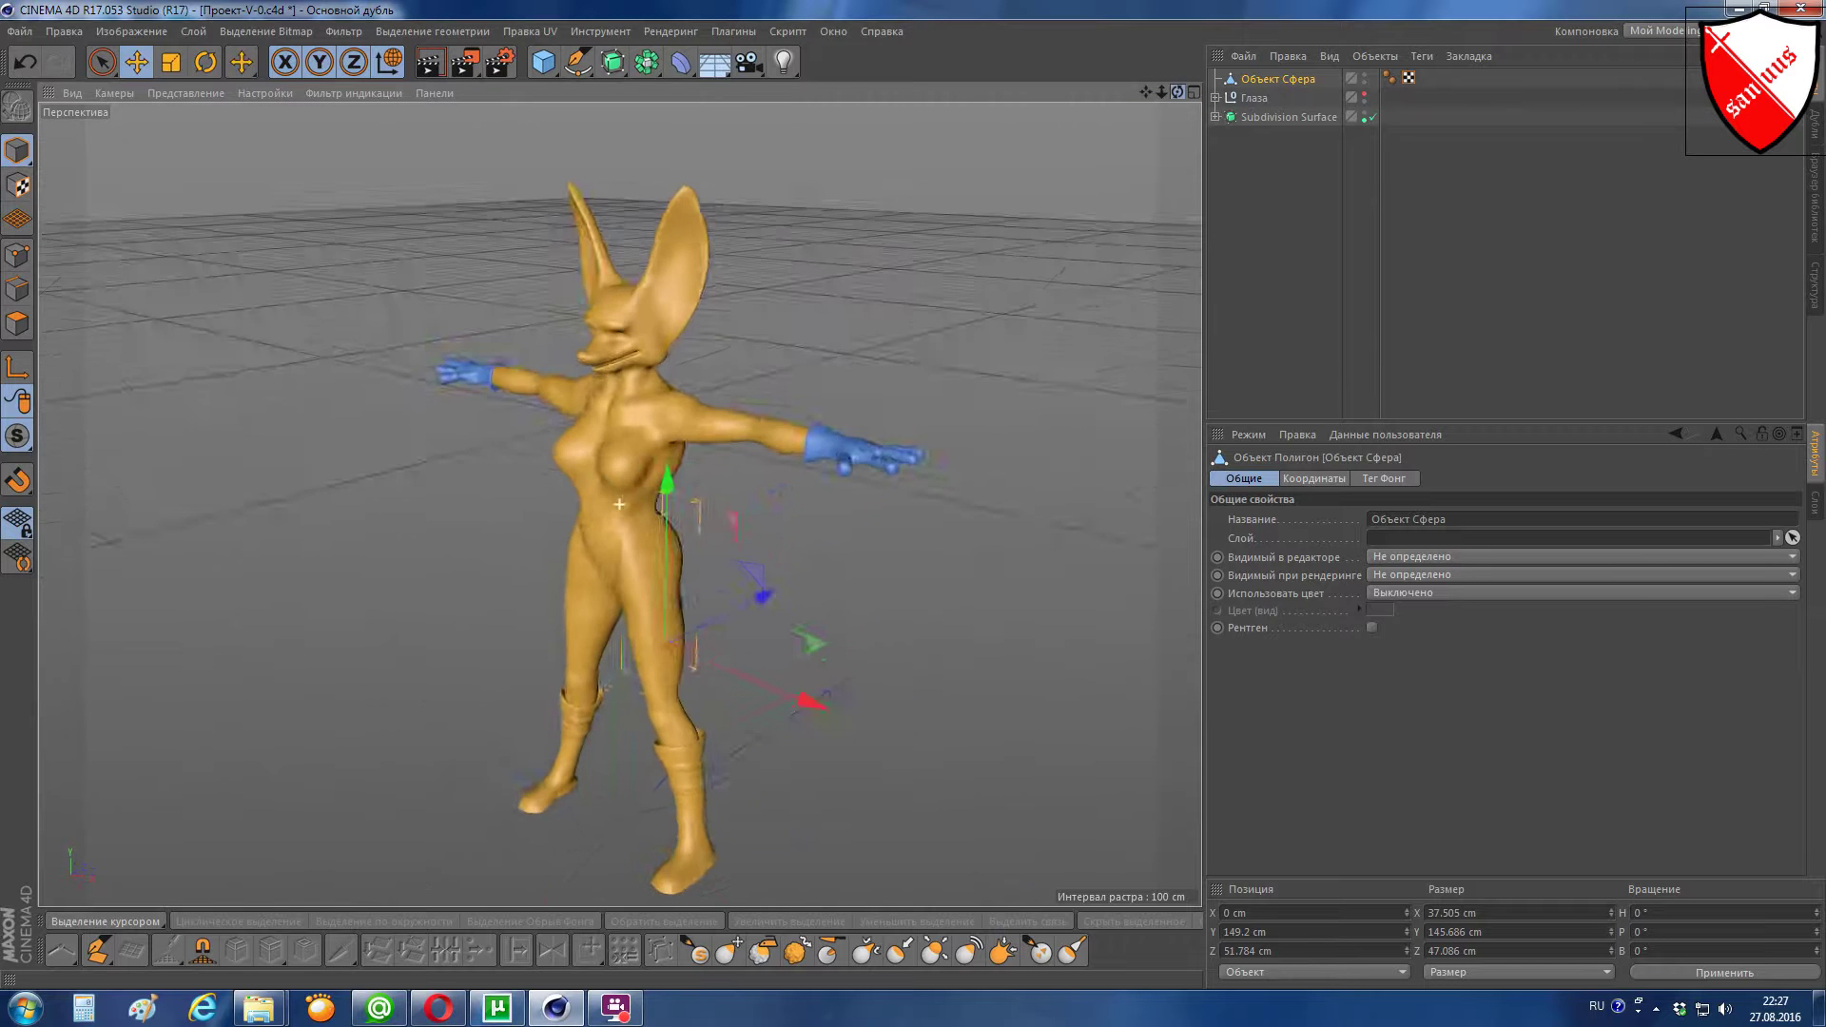
drag(619, 504, 942, 354)
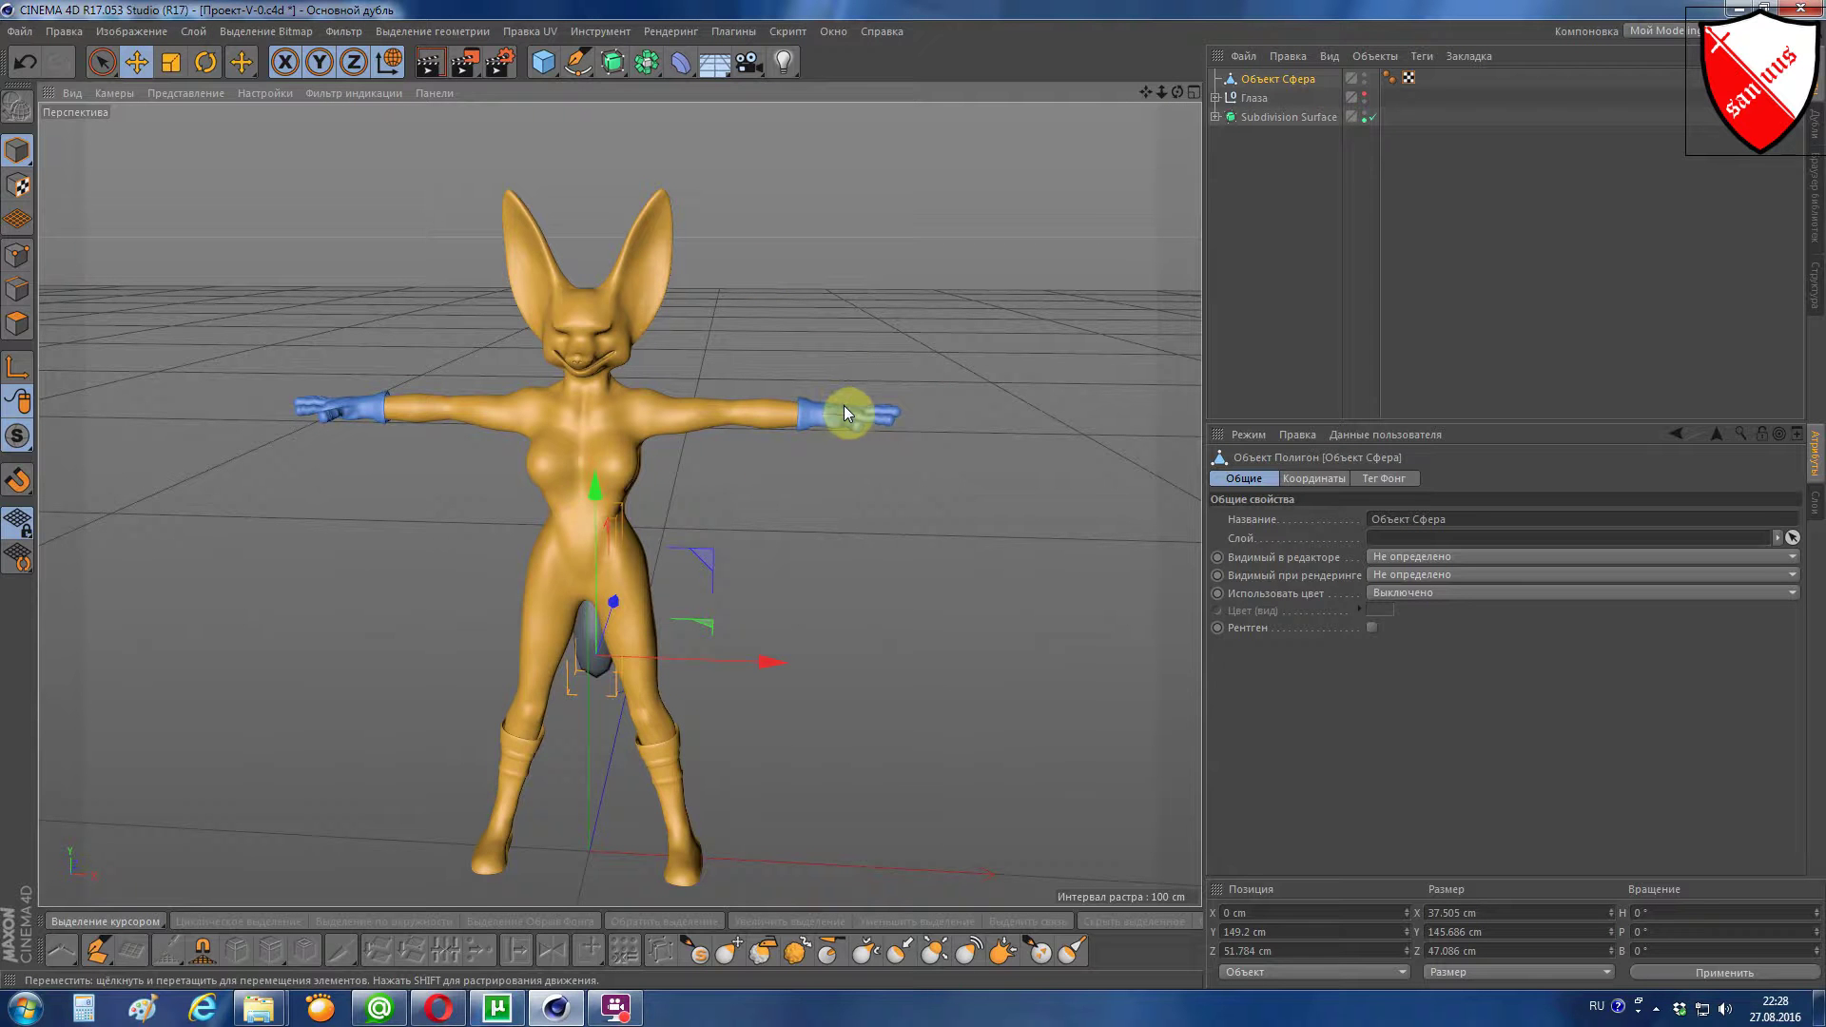
scroll(652, 508, up, 3)
scroll(649, 503, up, 2)
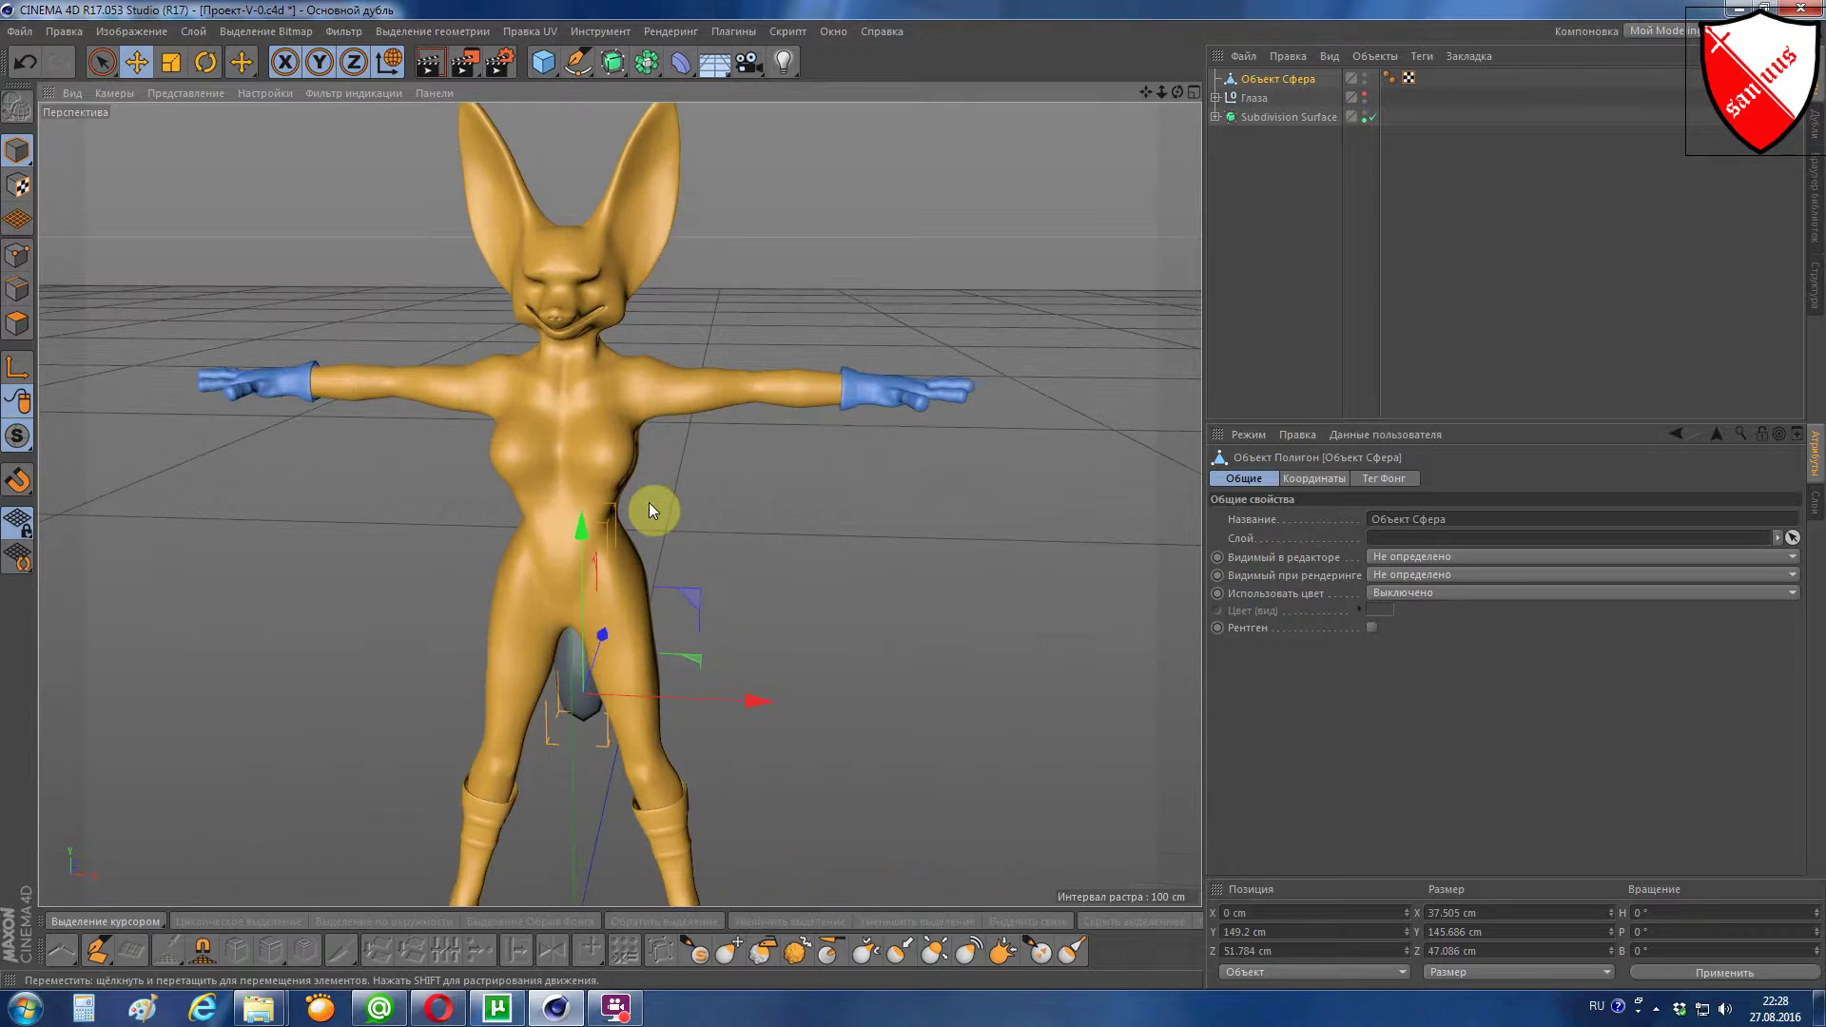
scroll(667, 479, down, 2)
scroll(665, 485, up, 1)
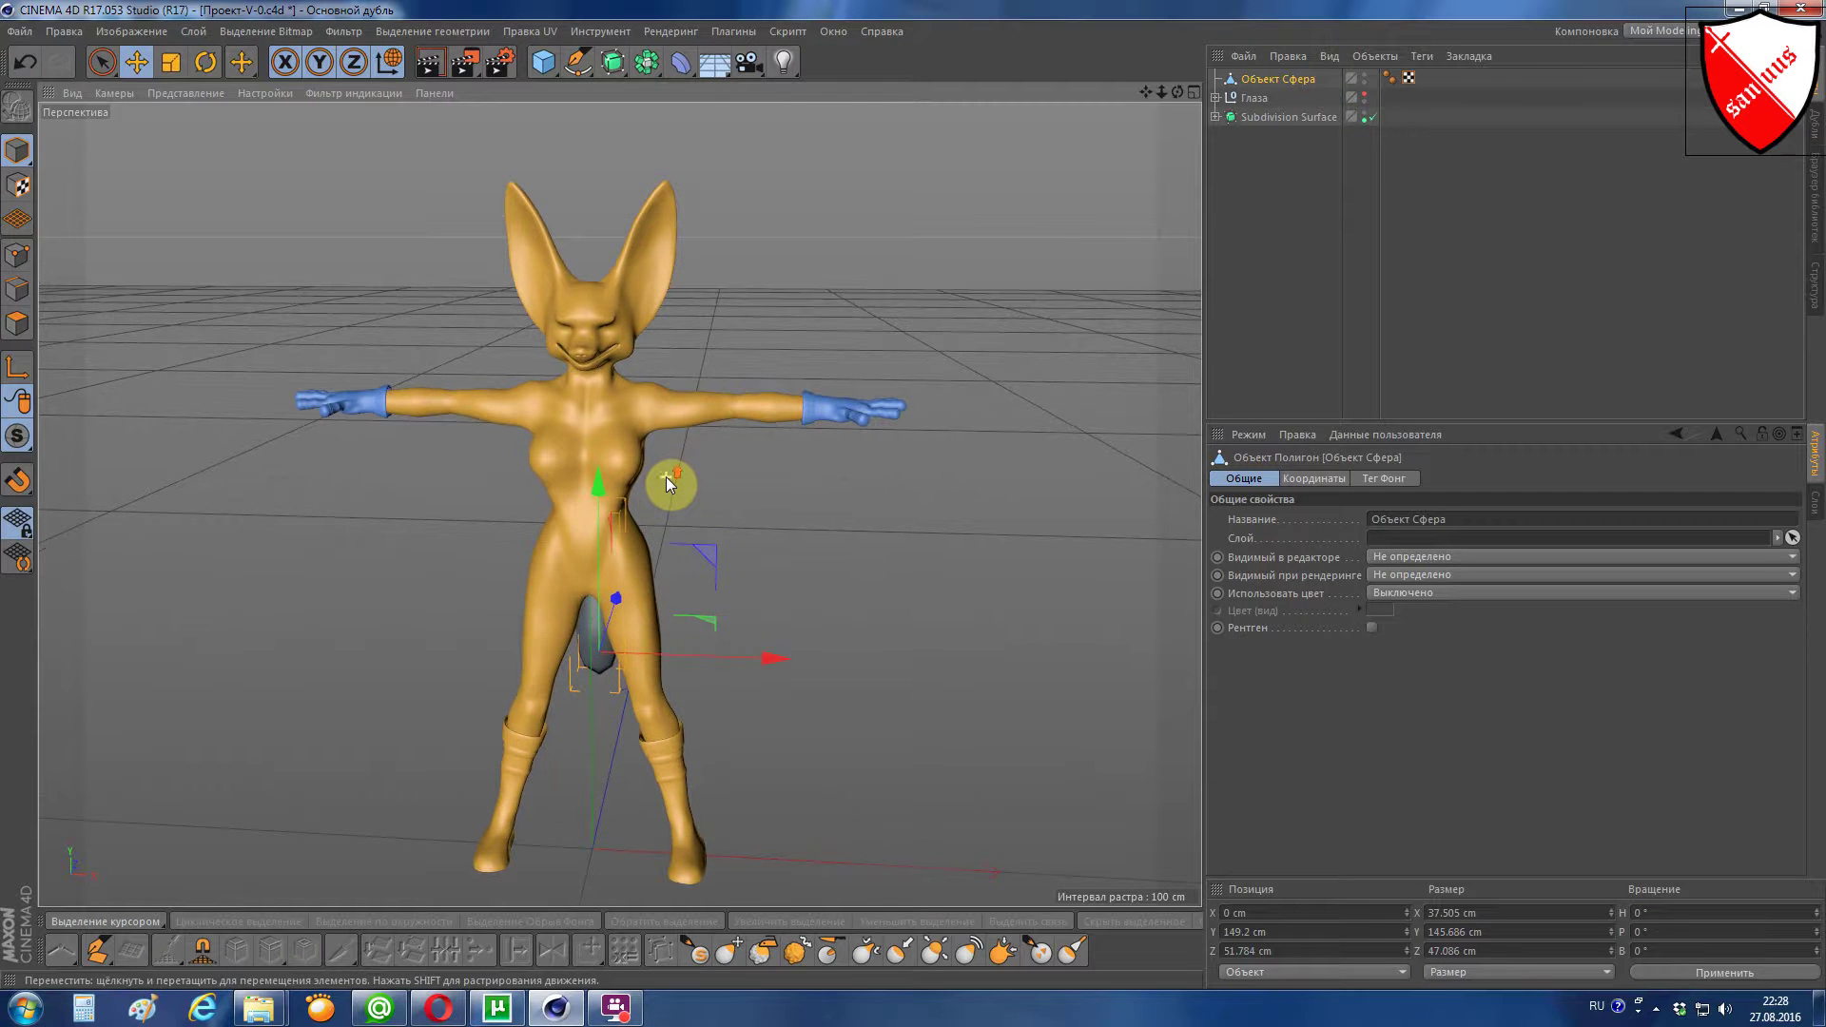
click(1215, 117)
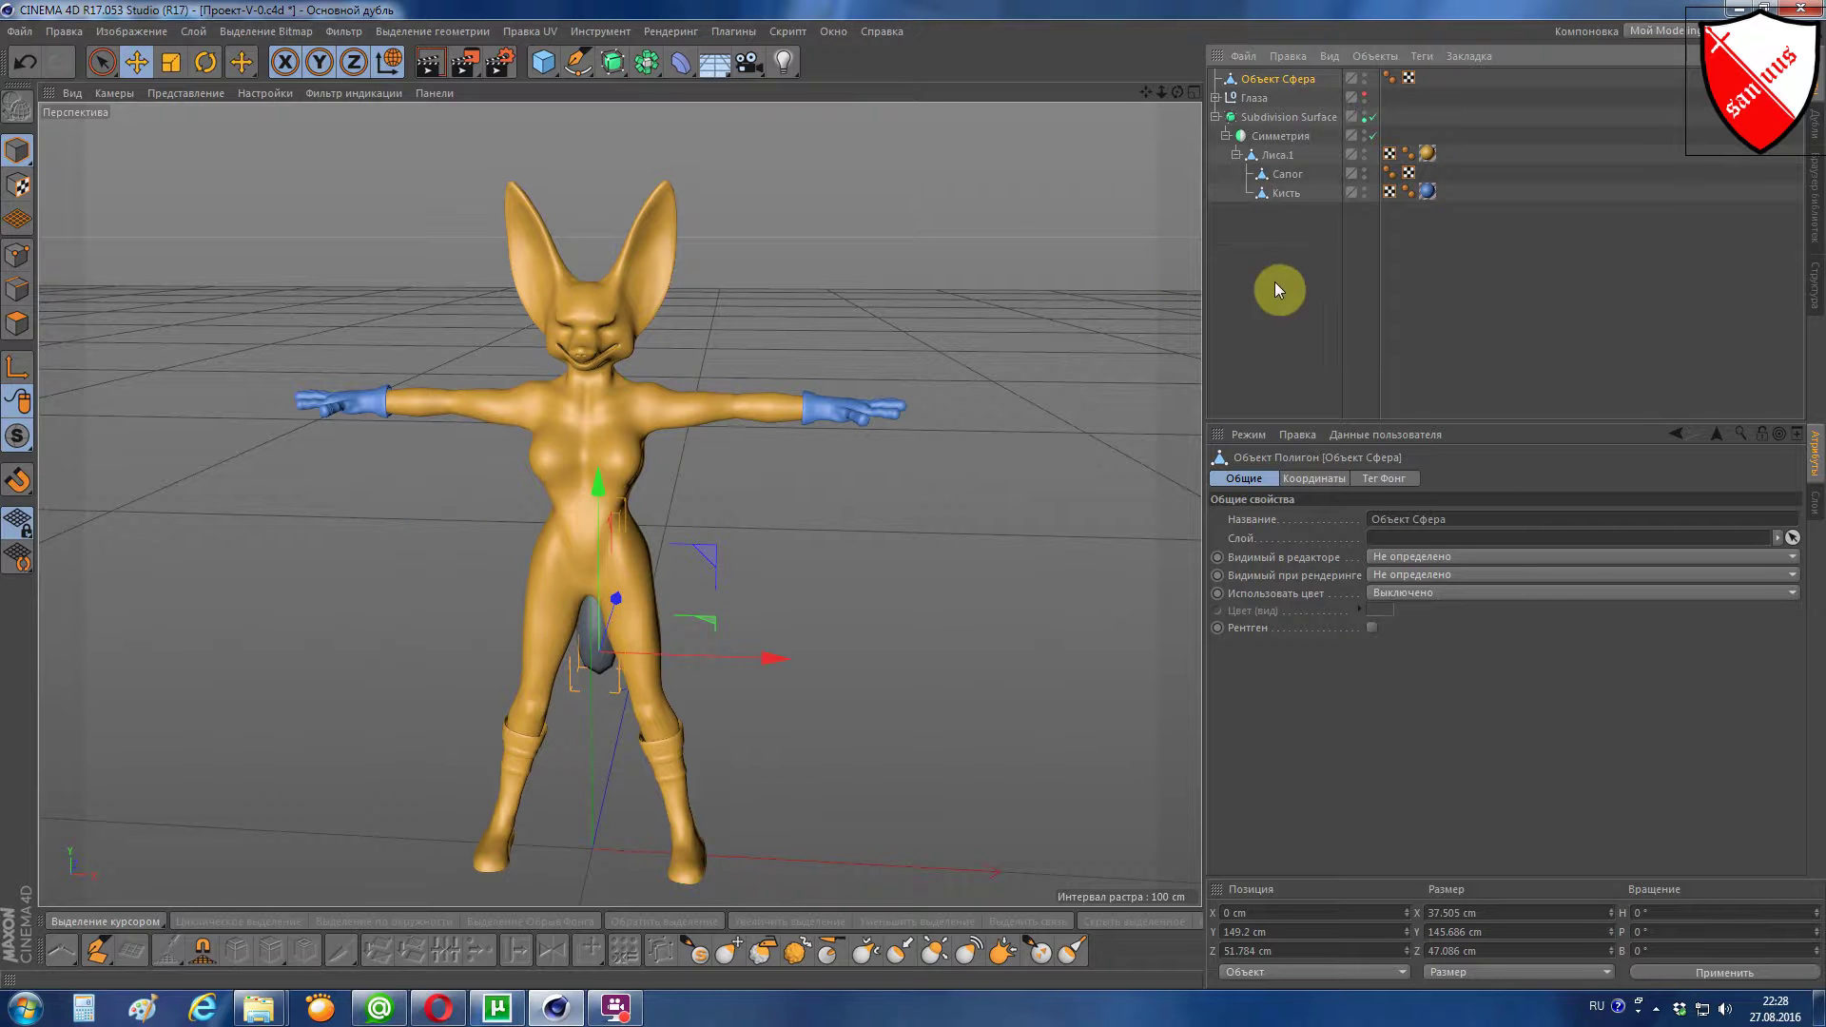
drag(1282, 237, 1261, 179)
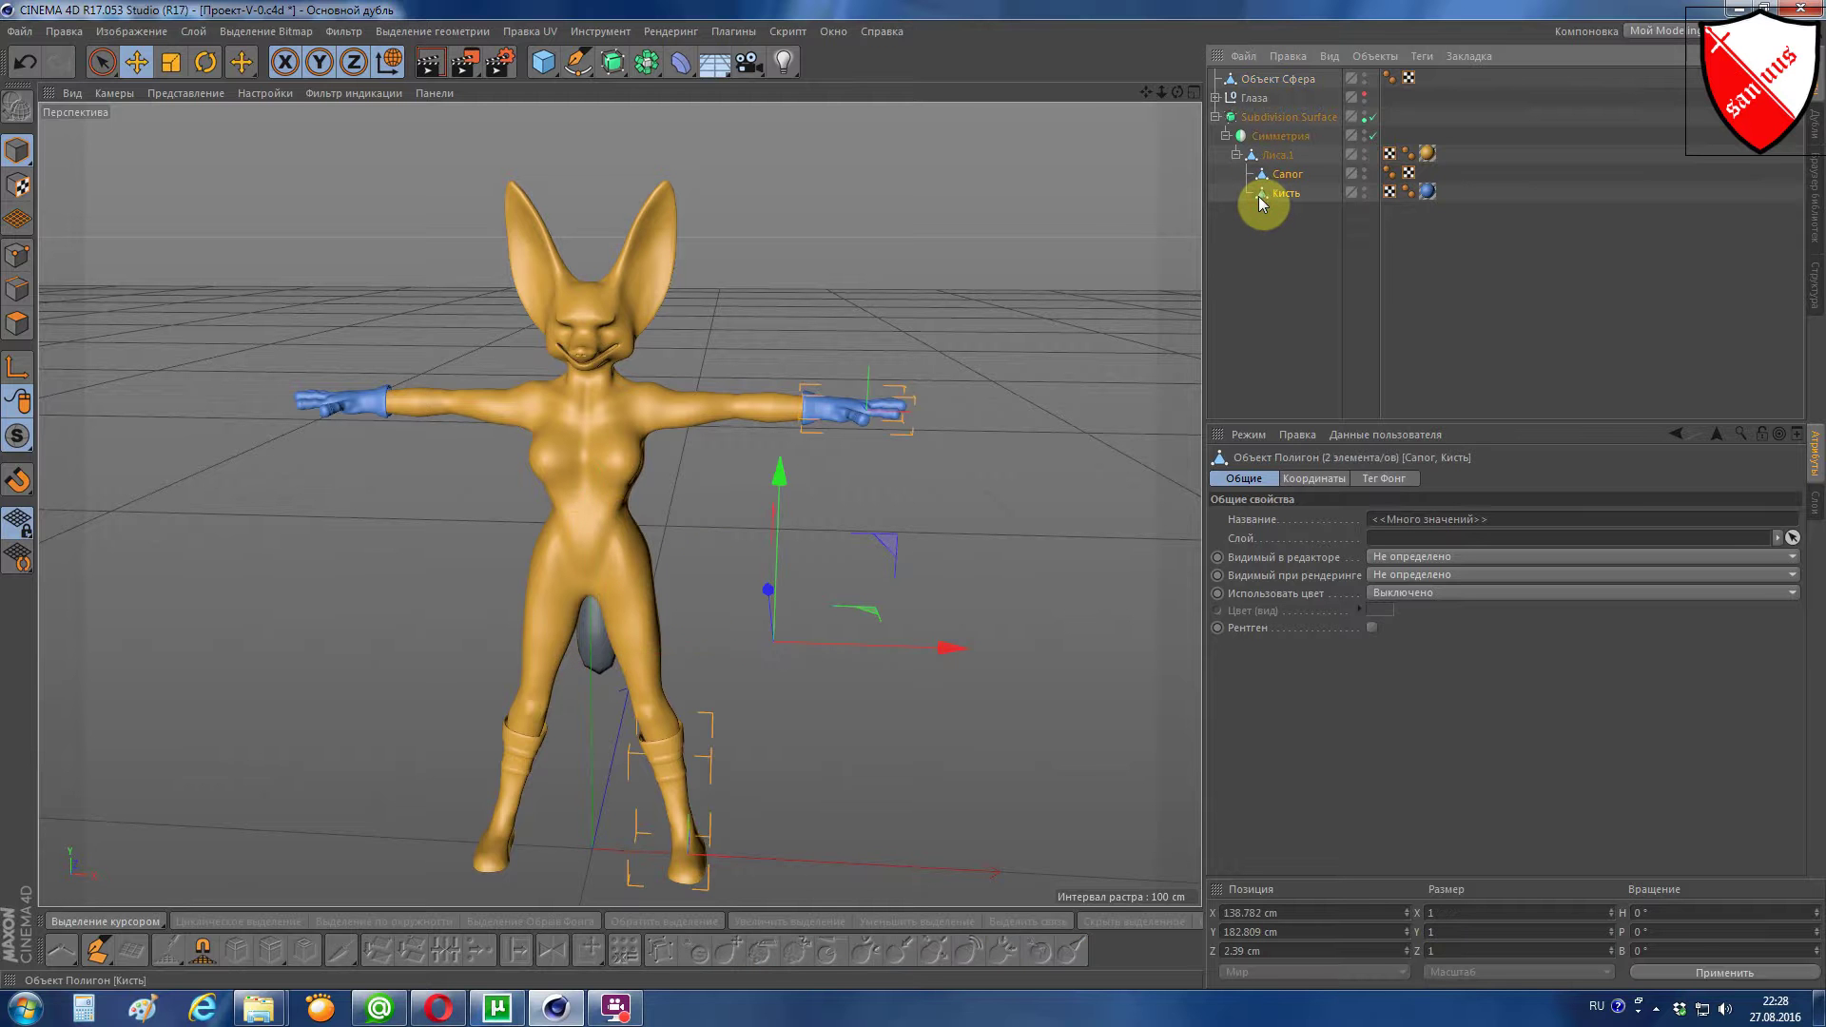
drag(1259, 196, 1264, 253)
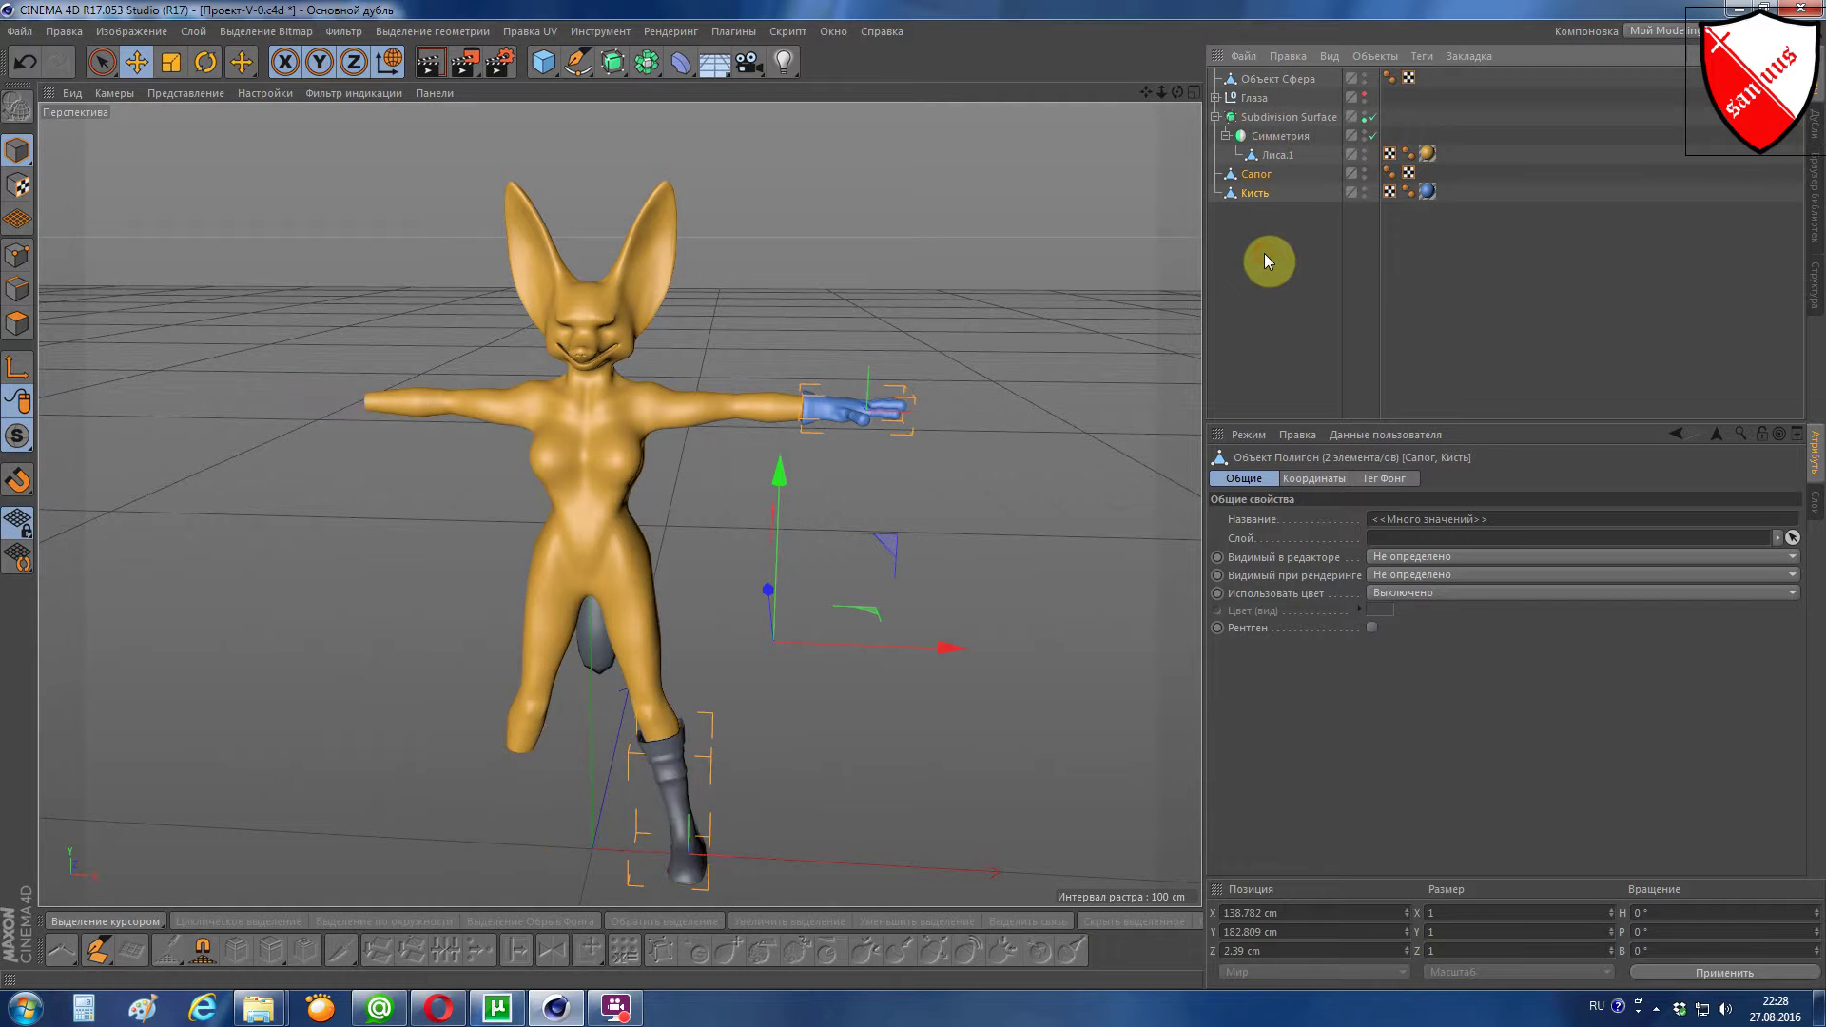
Step: Make Симметрия editable, place Лиса.1 directly under Subdivision Surface and delete the empty Симметрия null
click(1251, 158)
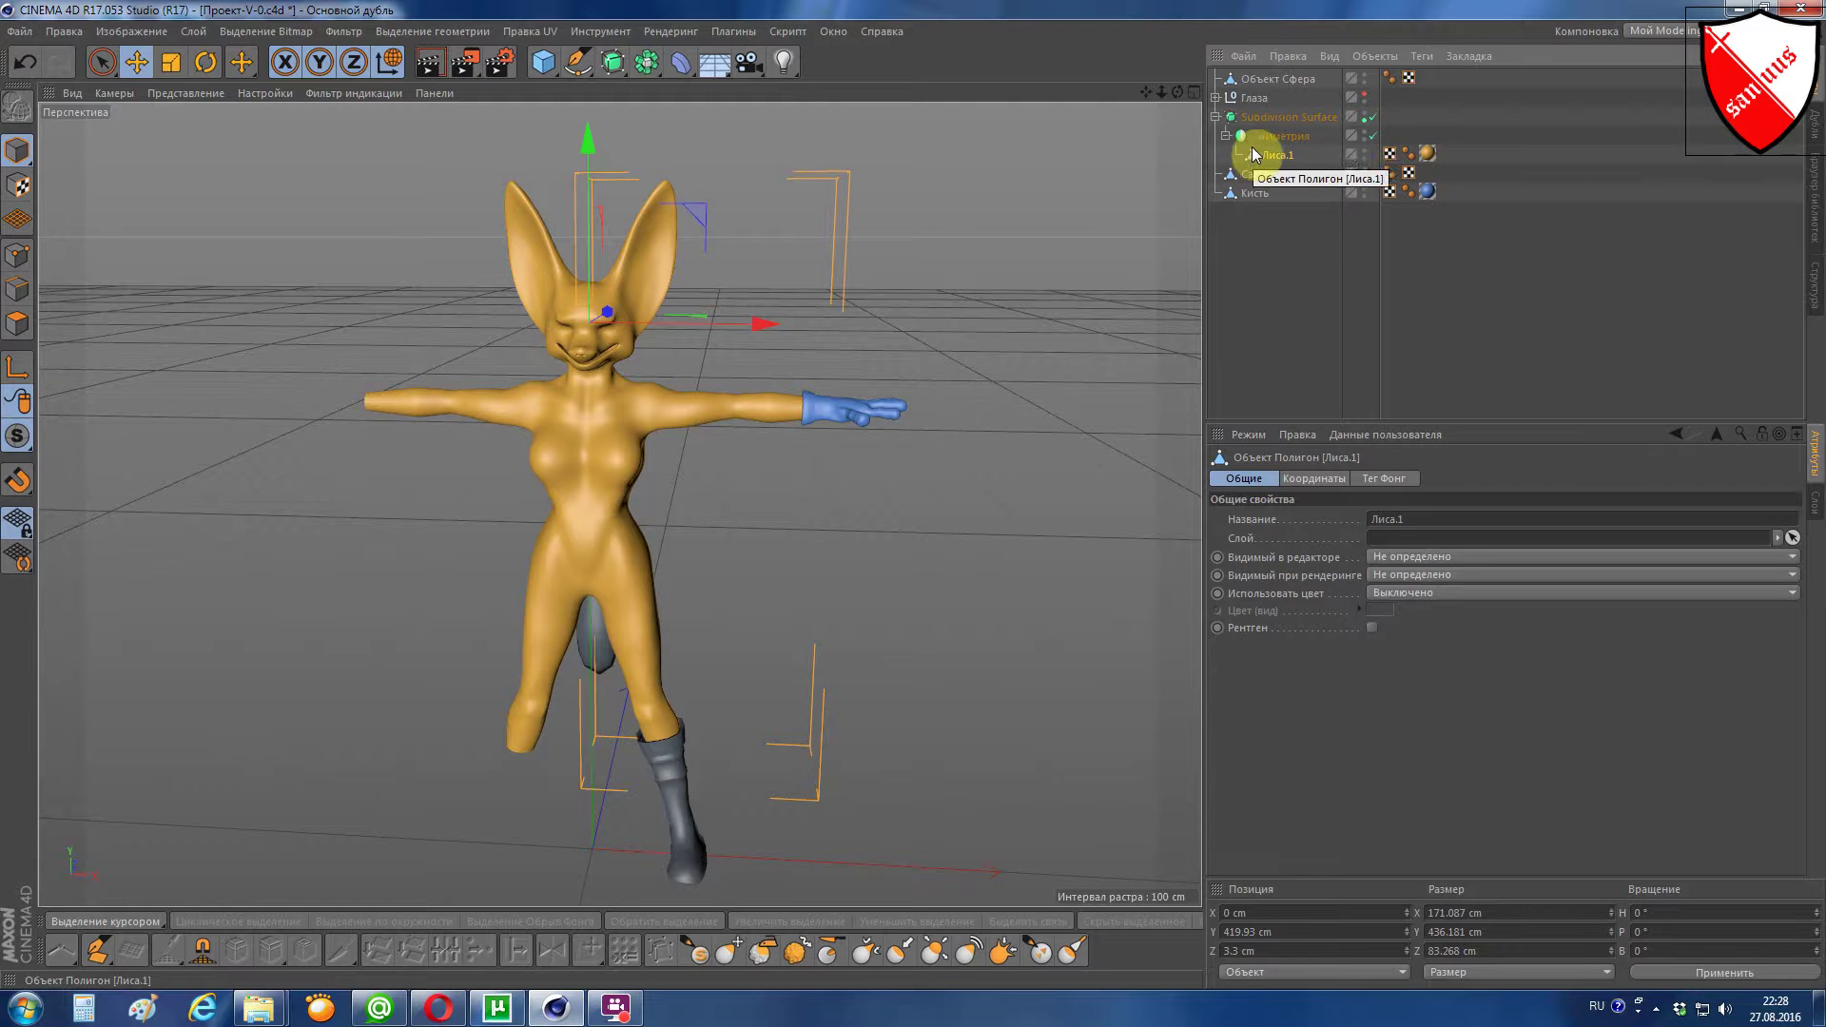
click(1256, 140)
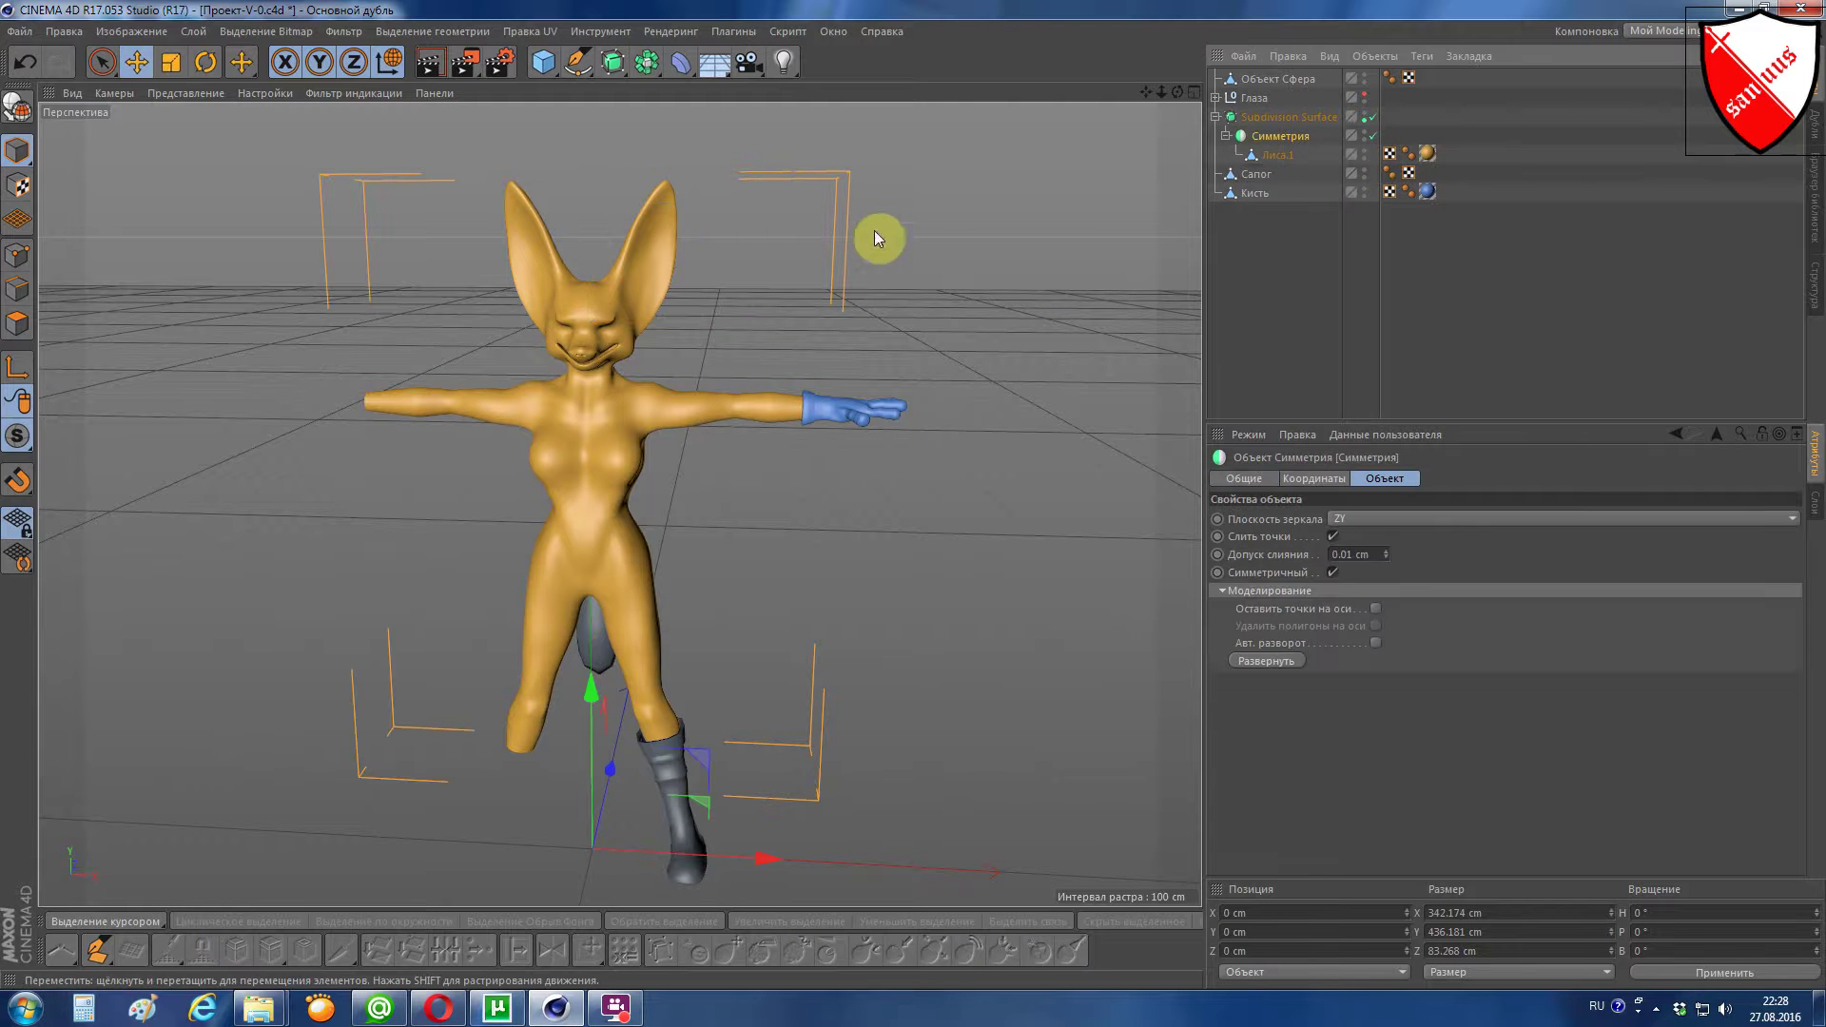
click(19, 113)
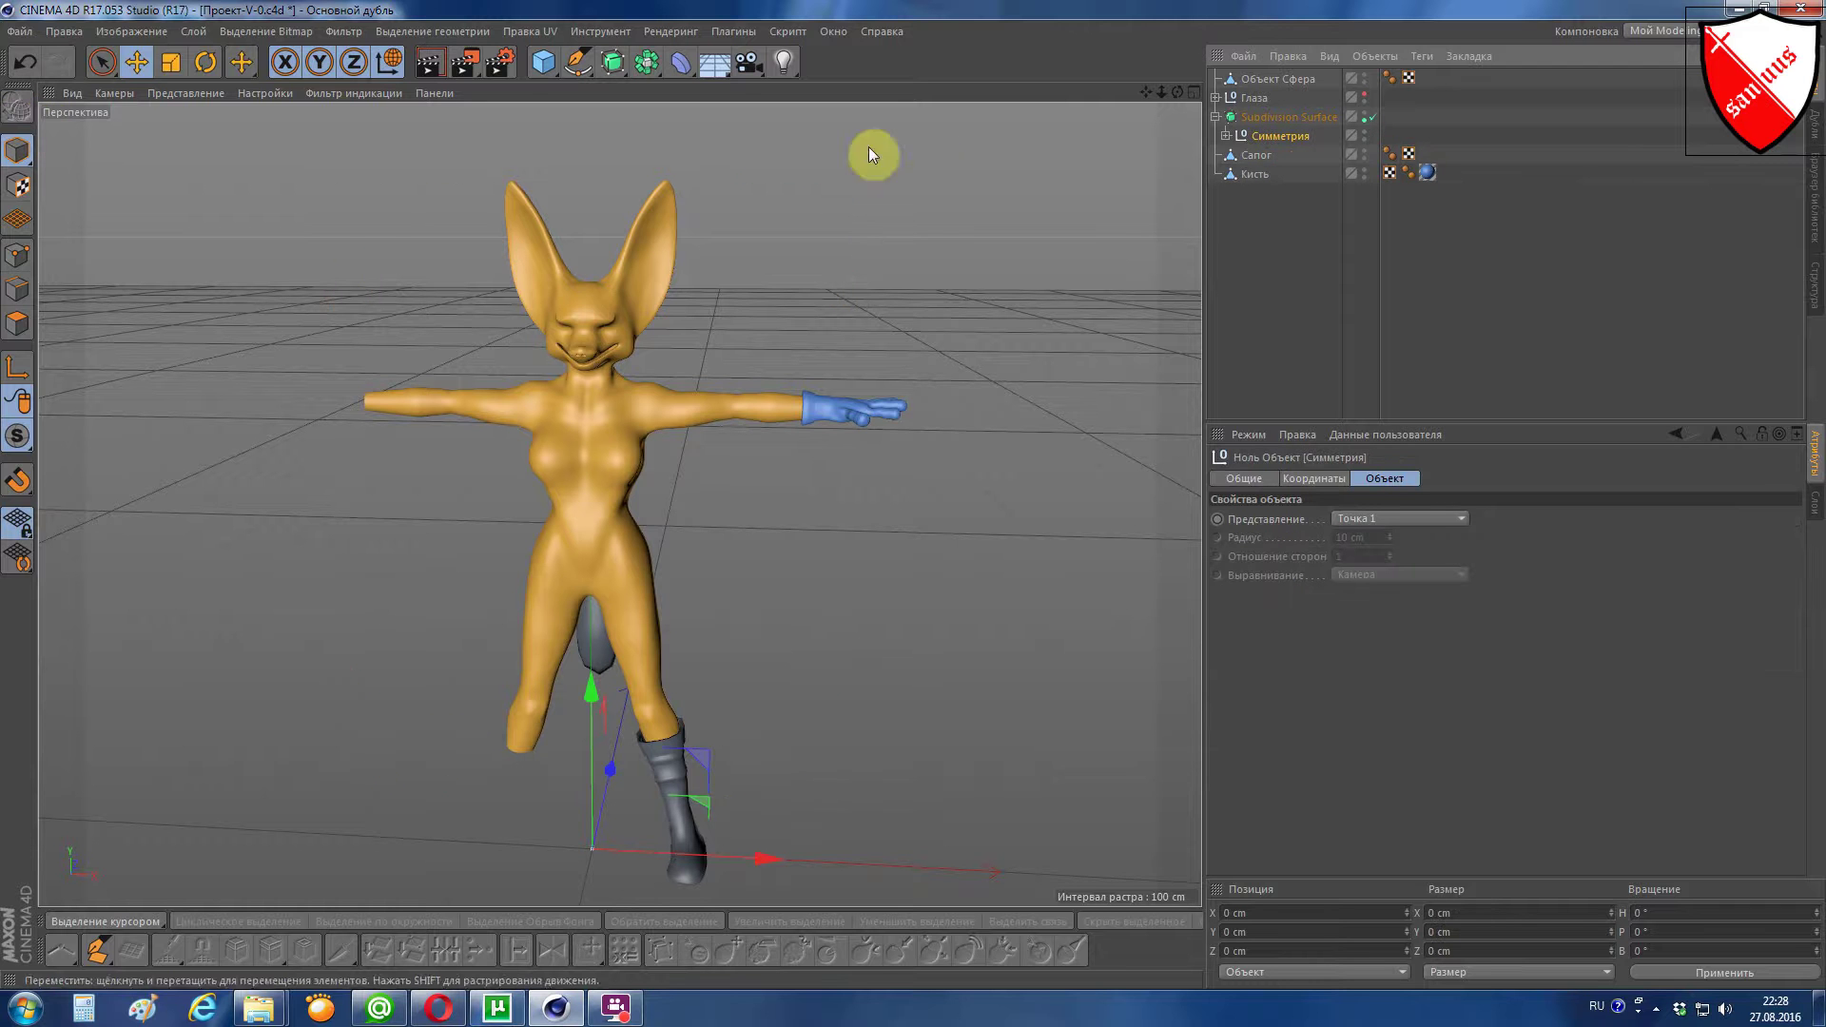
click(1224, 137)
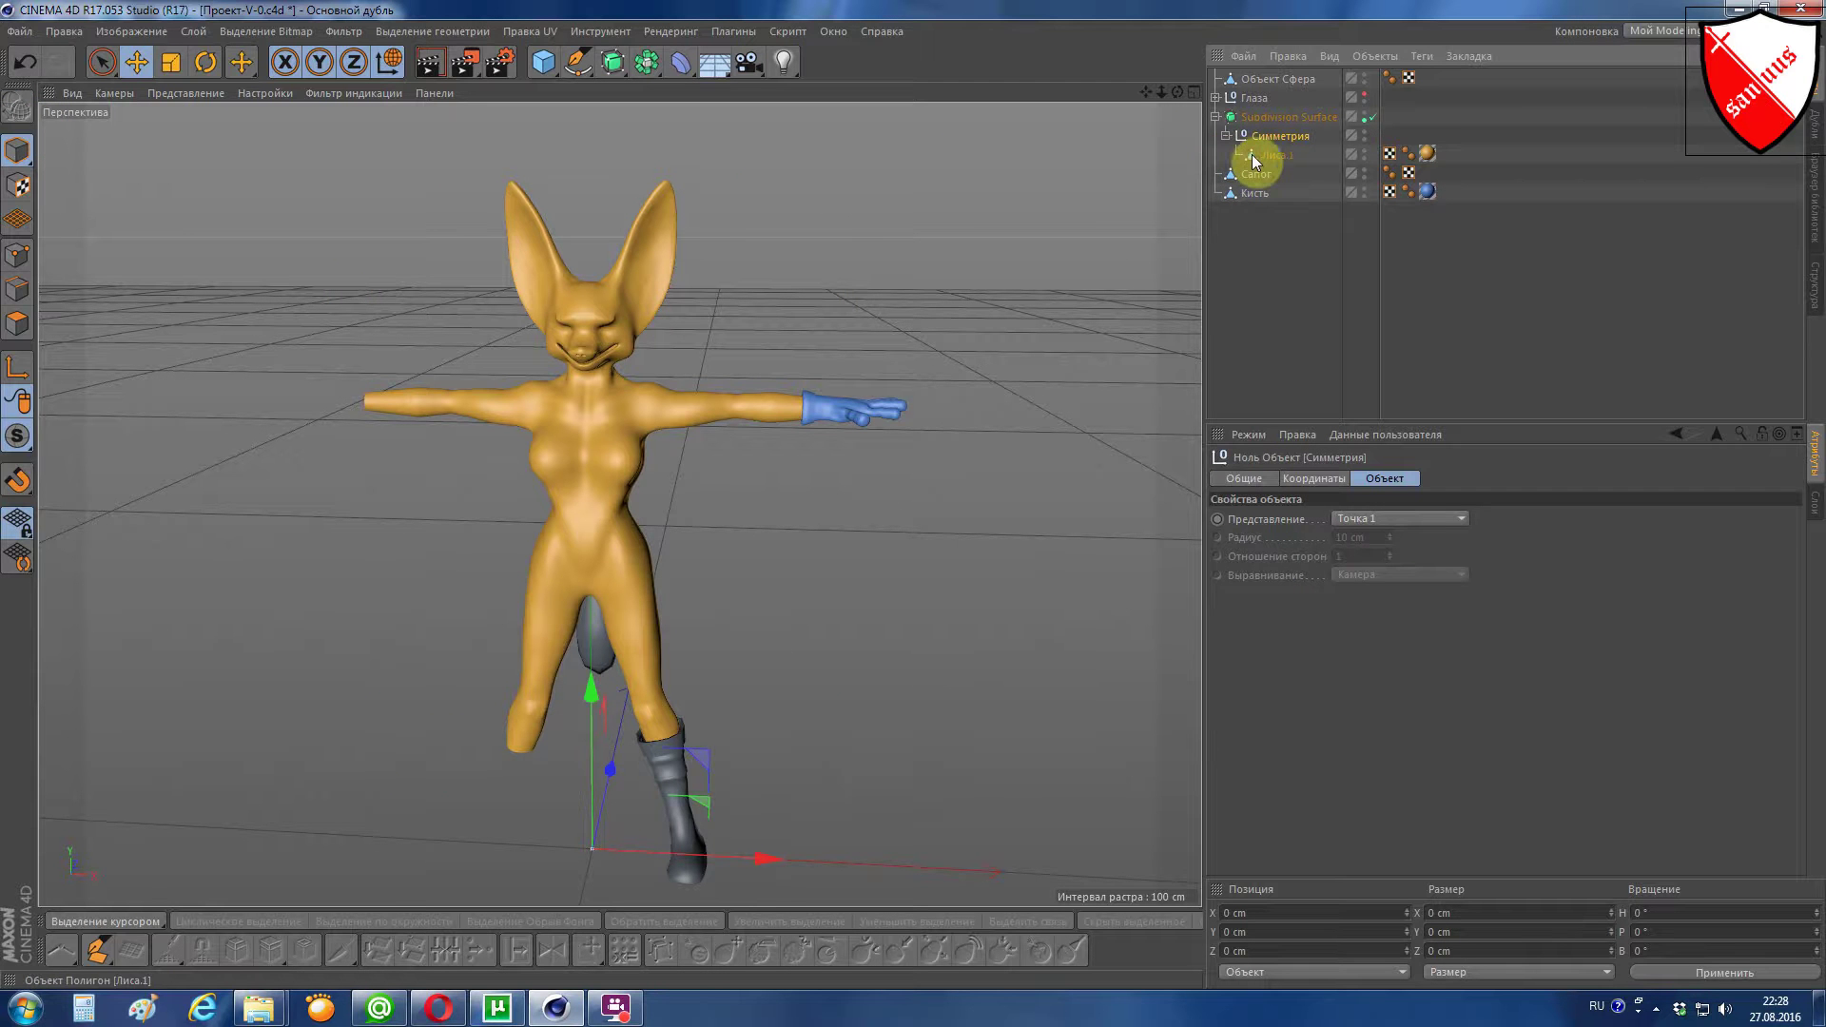
drag(1275, 125, 1278, 124)
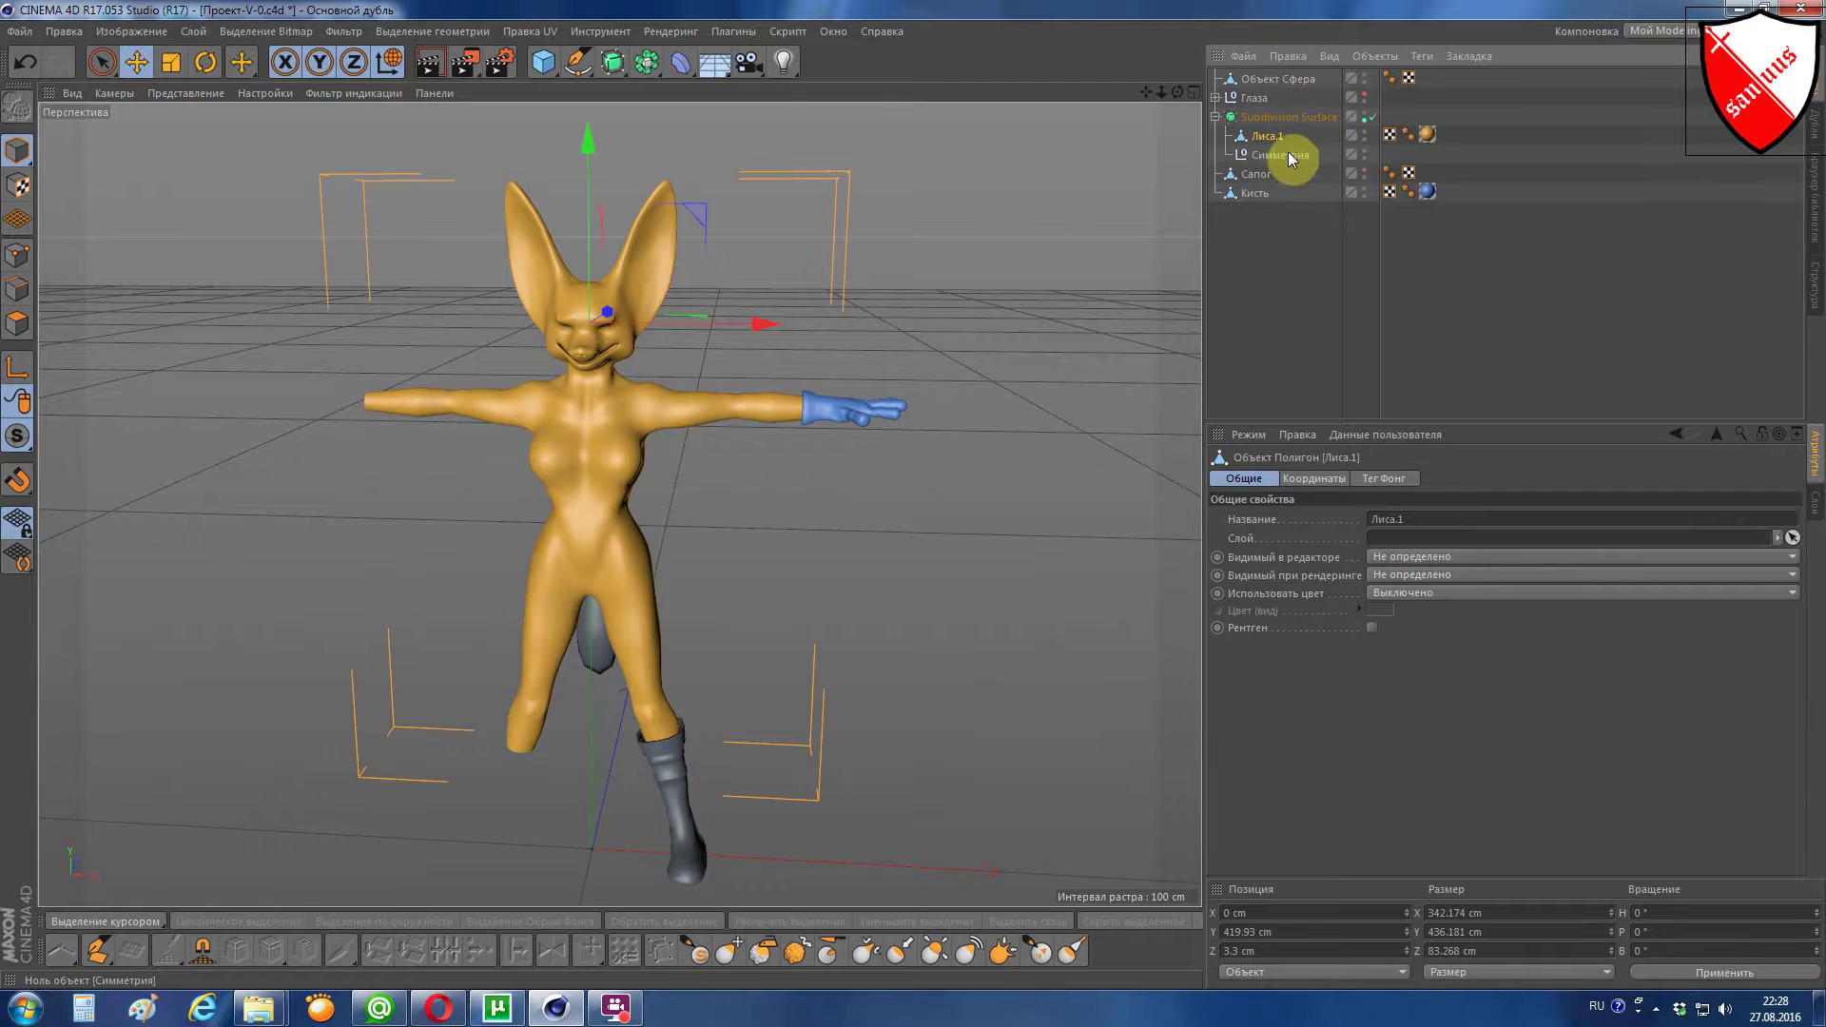
click(1287, 155)
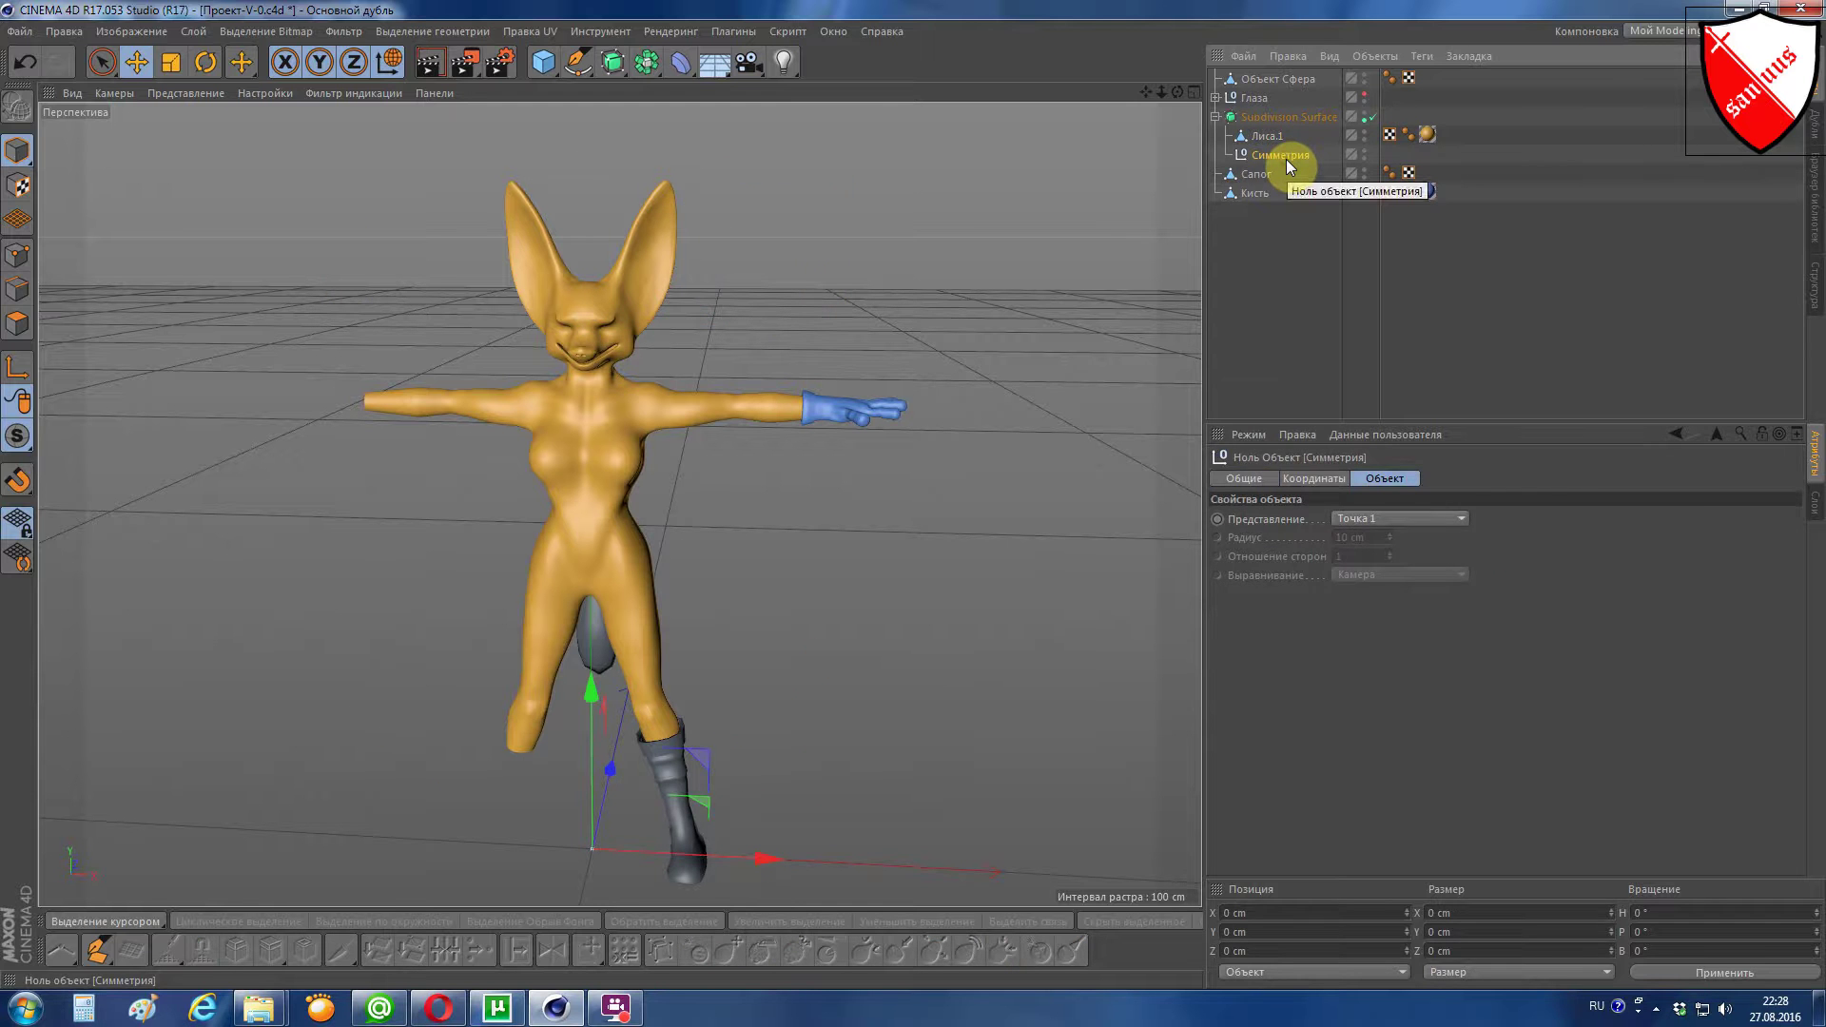
key(Delete)
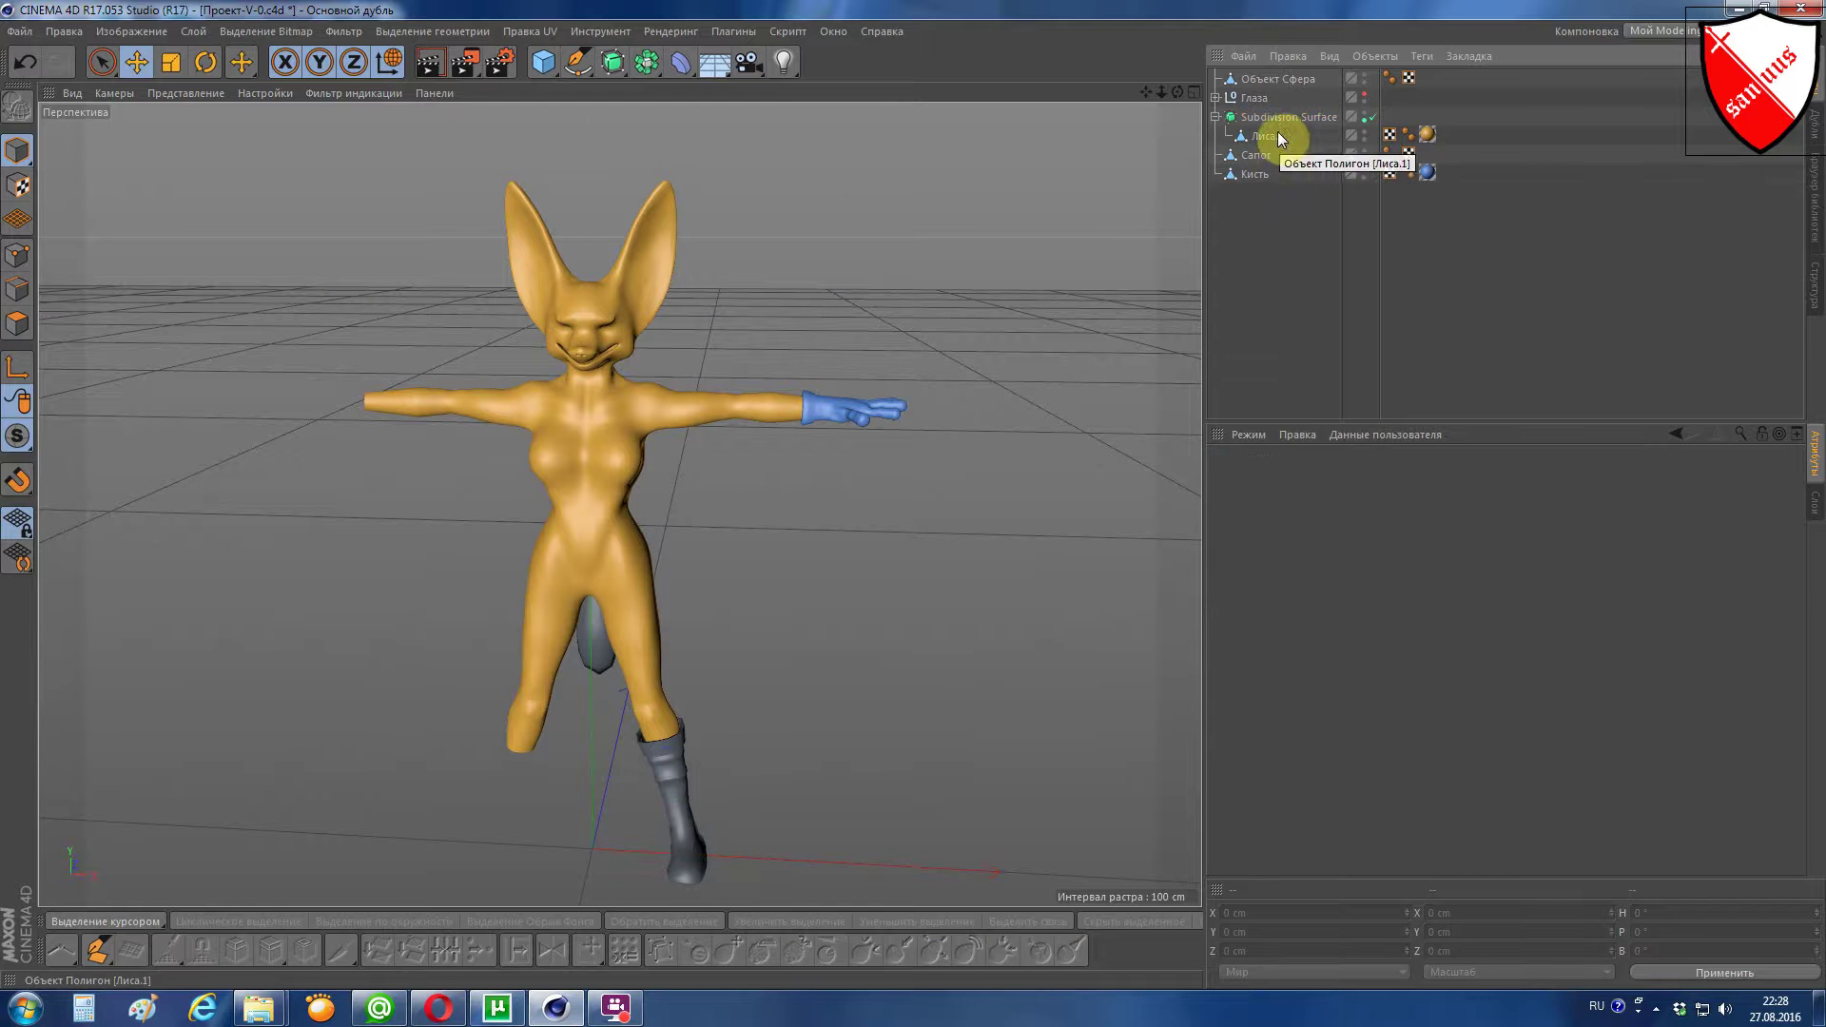
click(1248, 136)
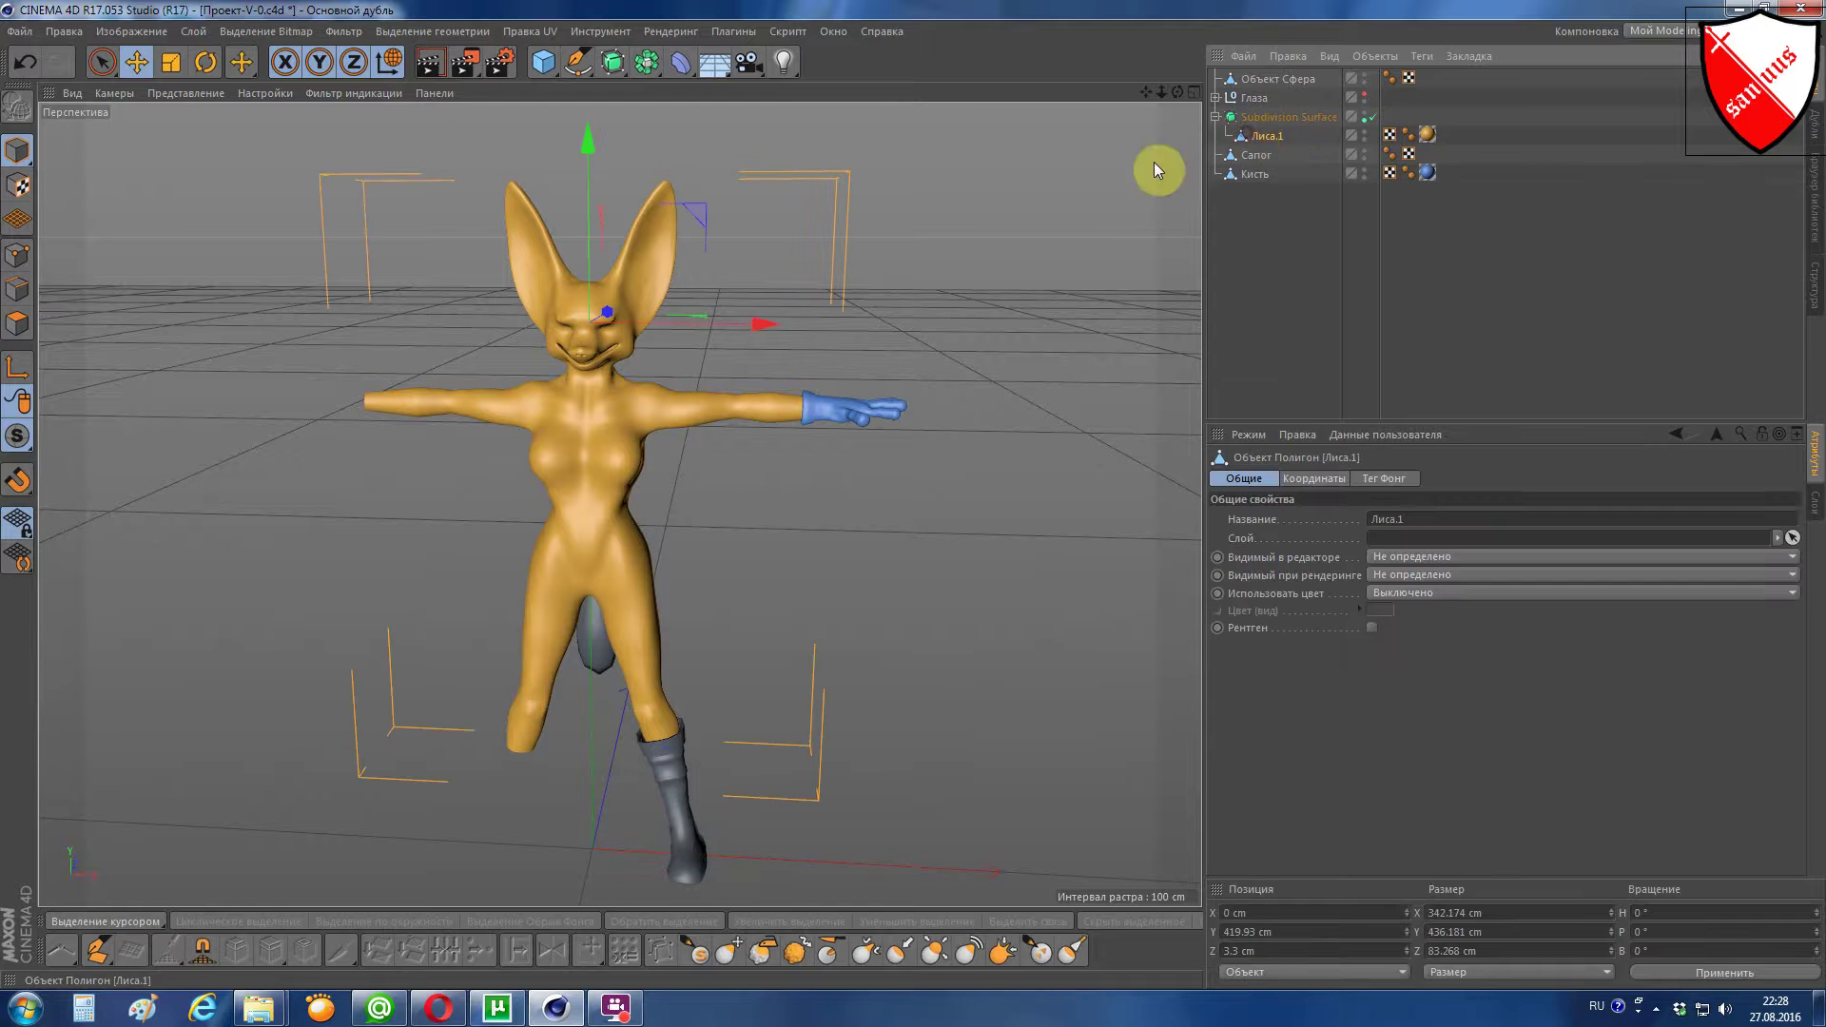
Step: Hide the tail sphere Объект Сфера in the viewport
click(17, 324)
scroll(477, 426, up, 3)
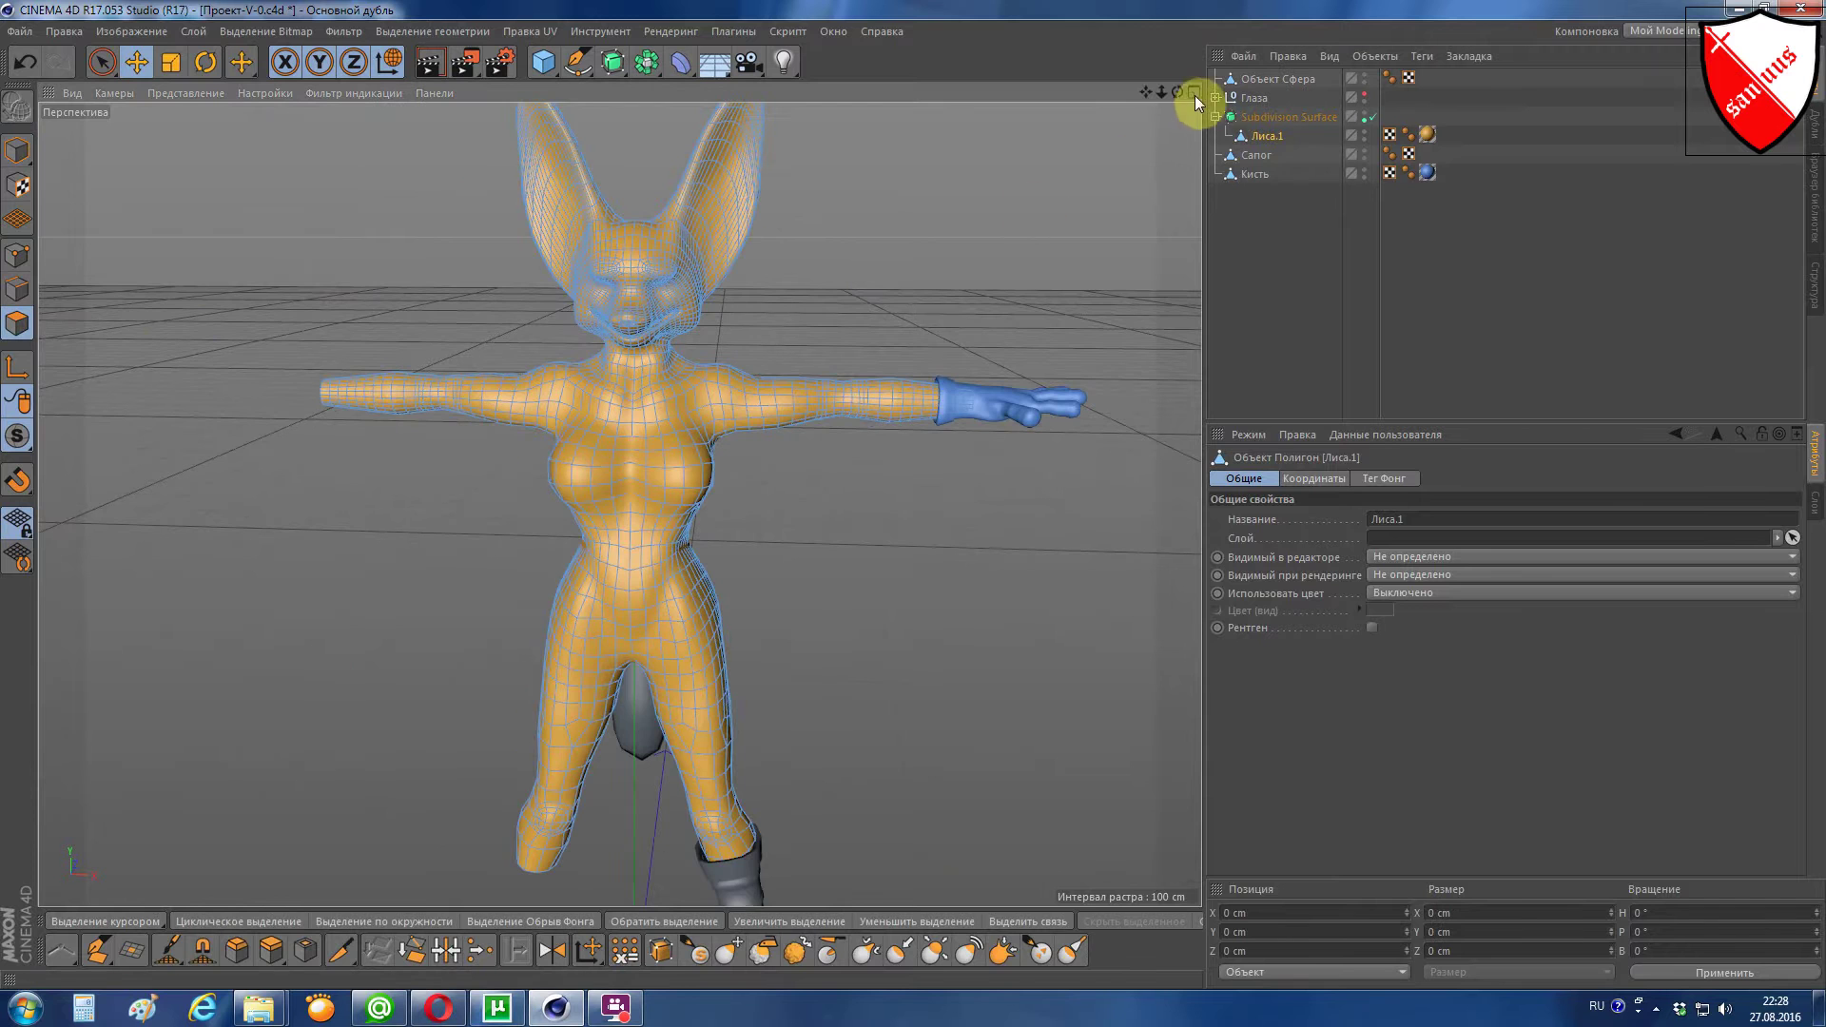
alt+drag(428, 505, 619, 505)
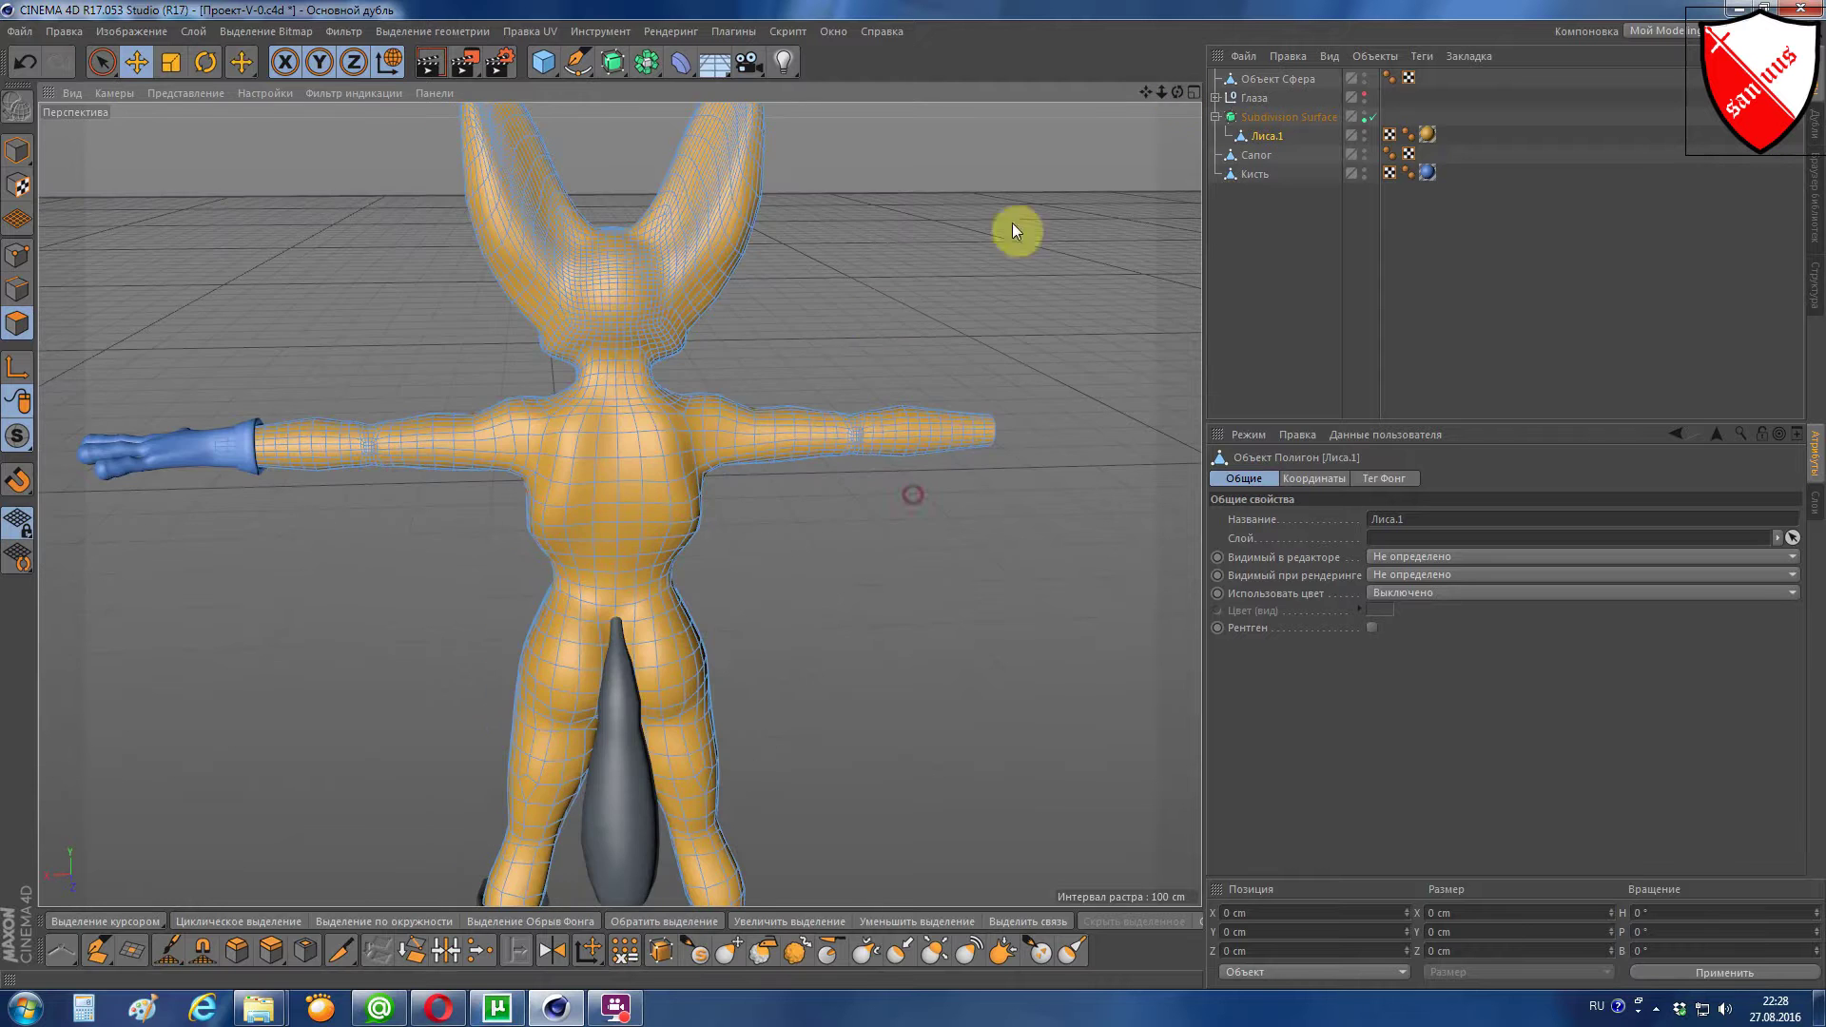
scroll(438, 779, up, 3)
scroll(561, 723, up, 3)
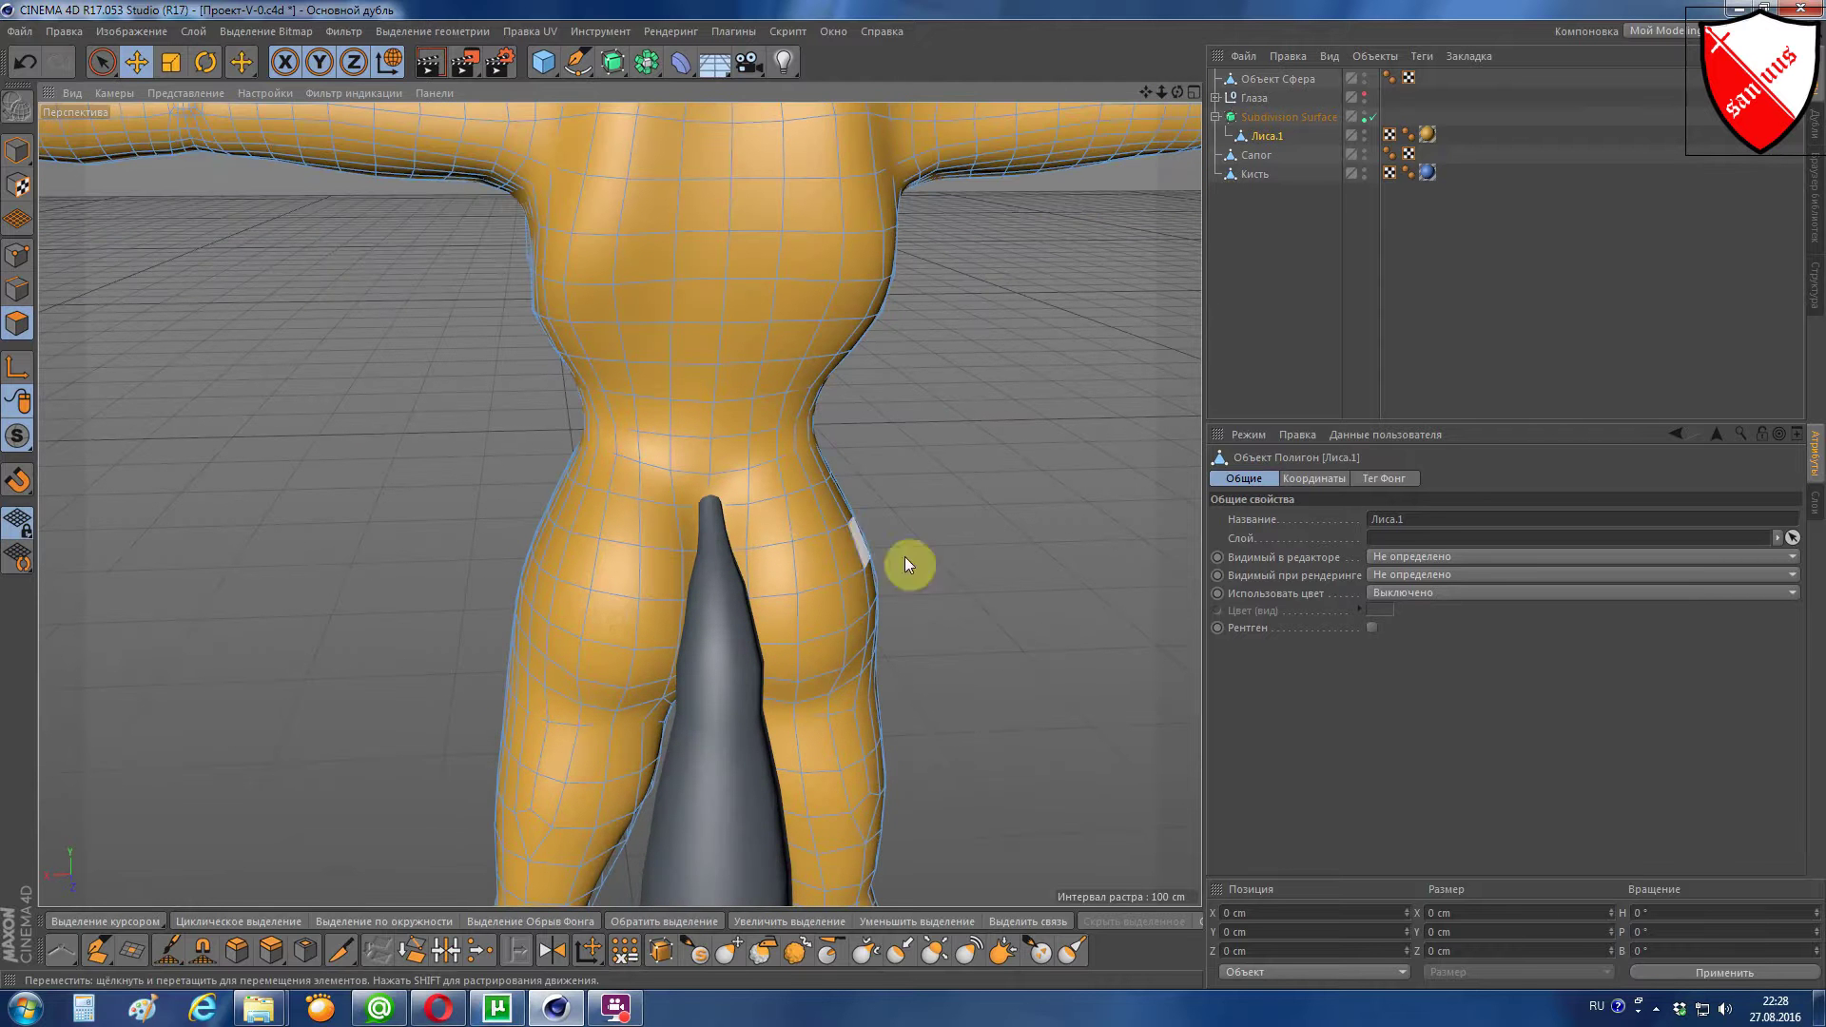
click(1250, 82)
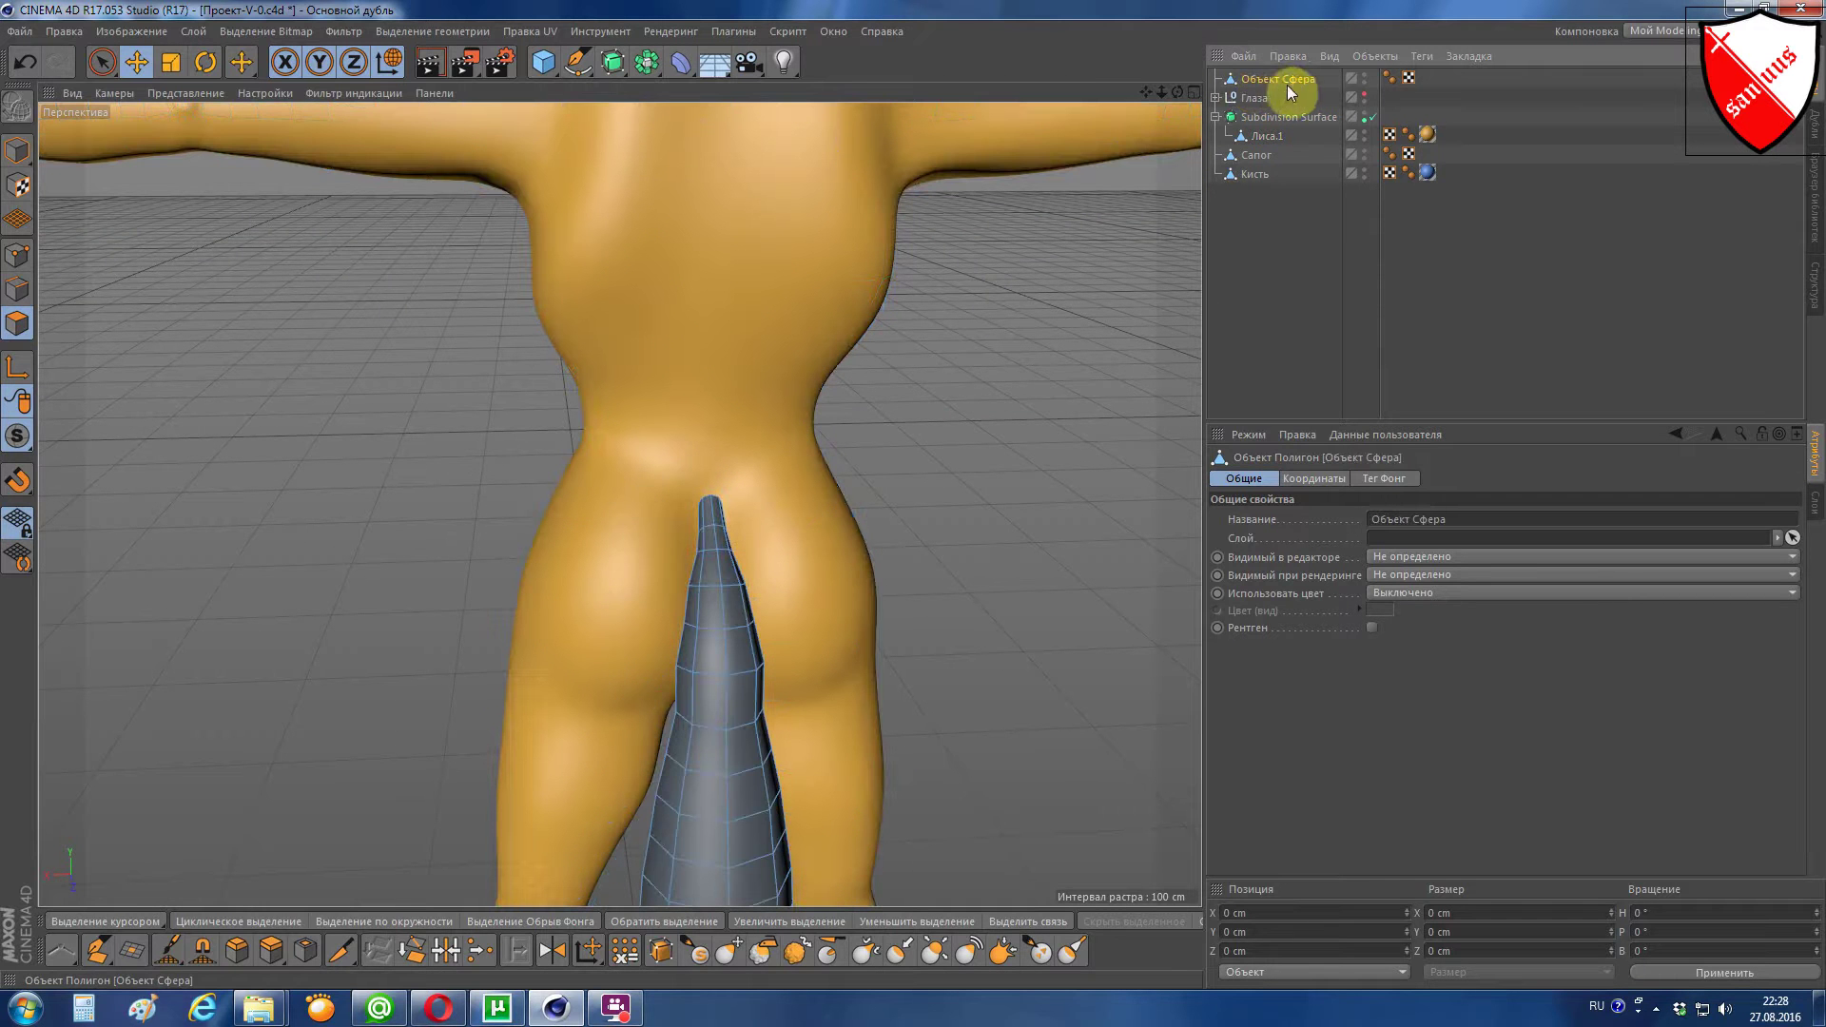
click(137, 73)
scroll(180, 208, down, 3)
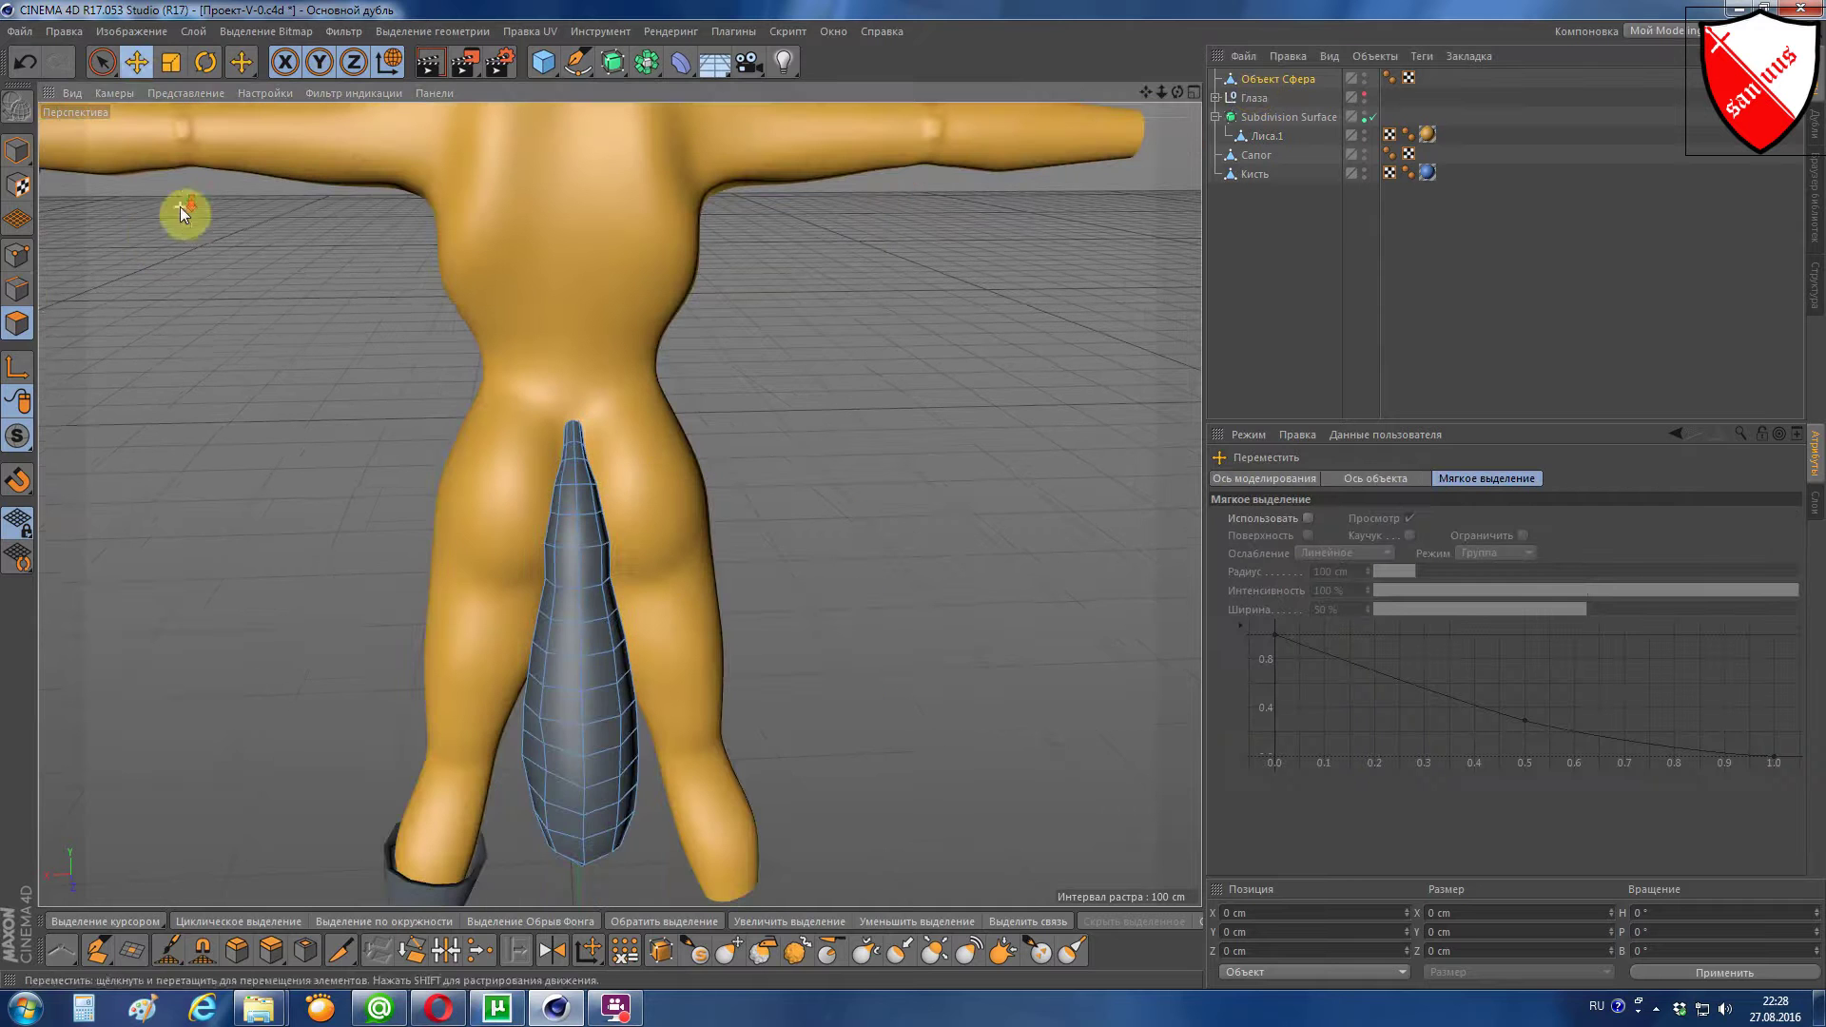
click(27, 147)
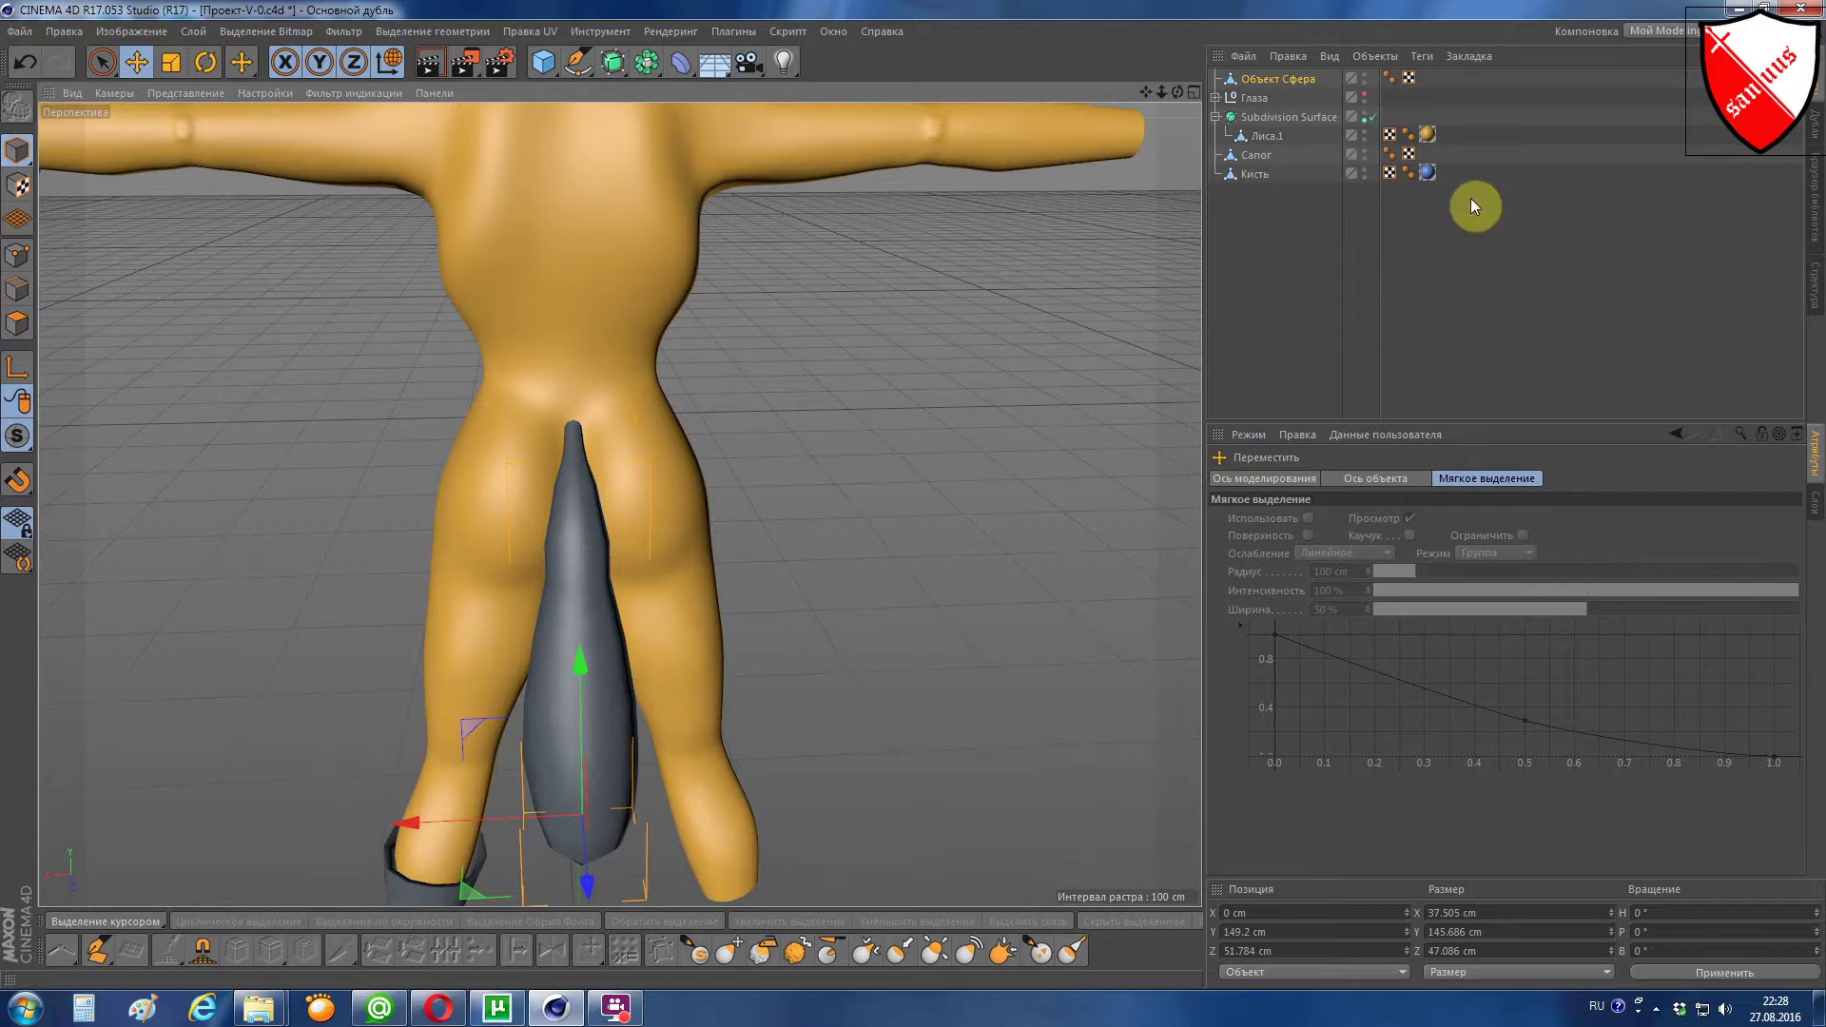
click(1367, 73)
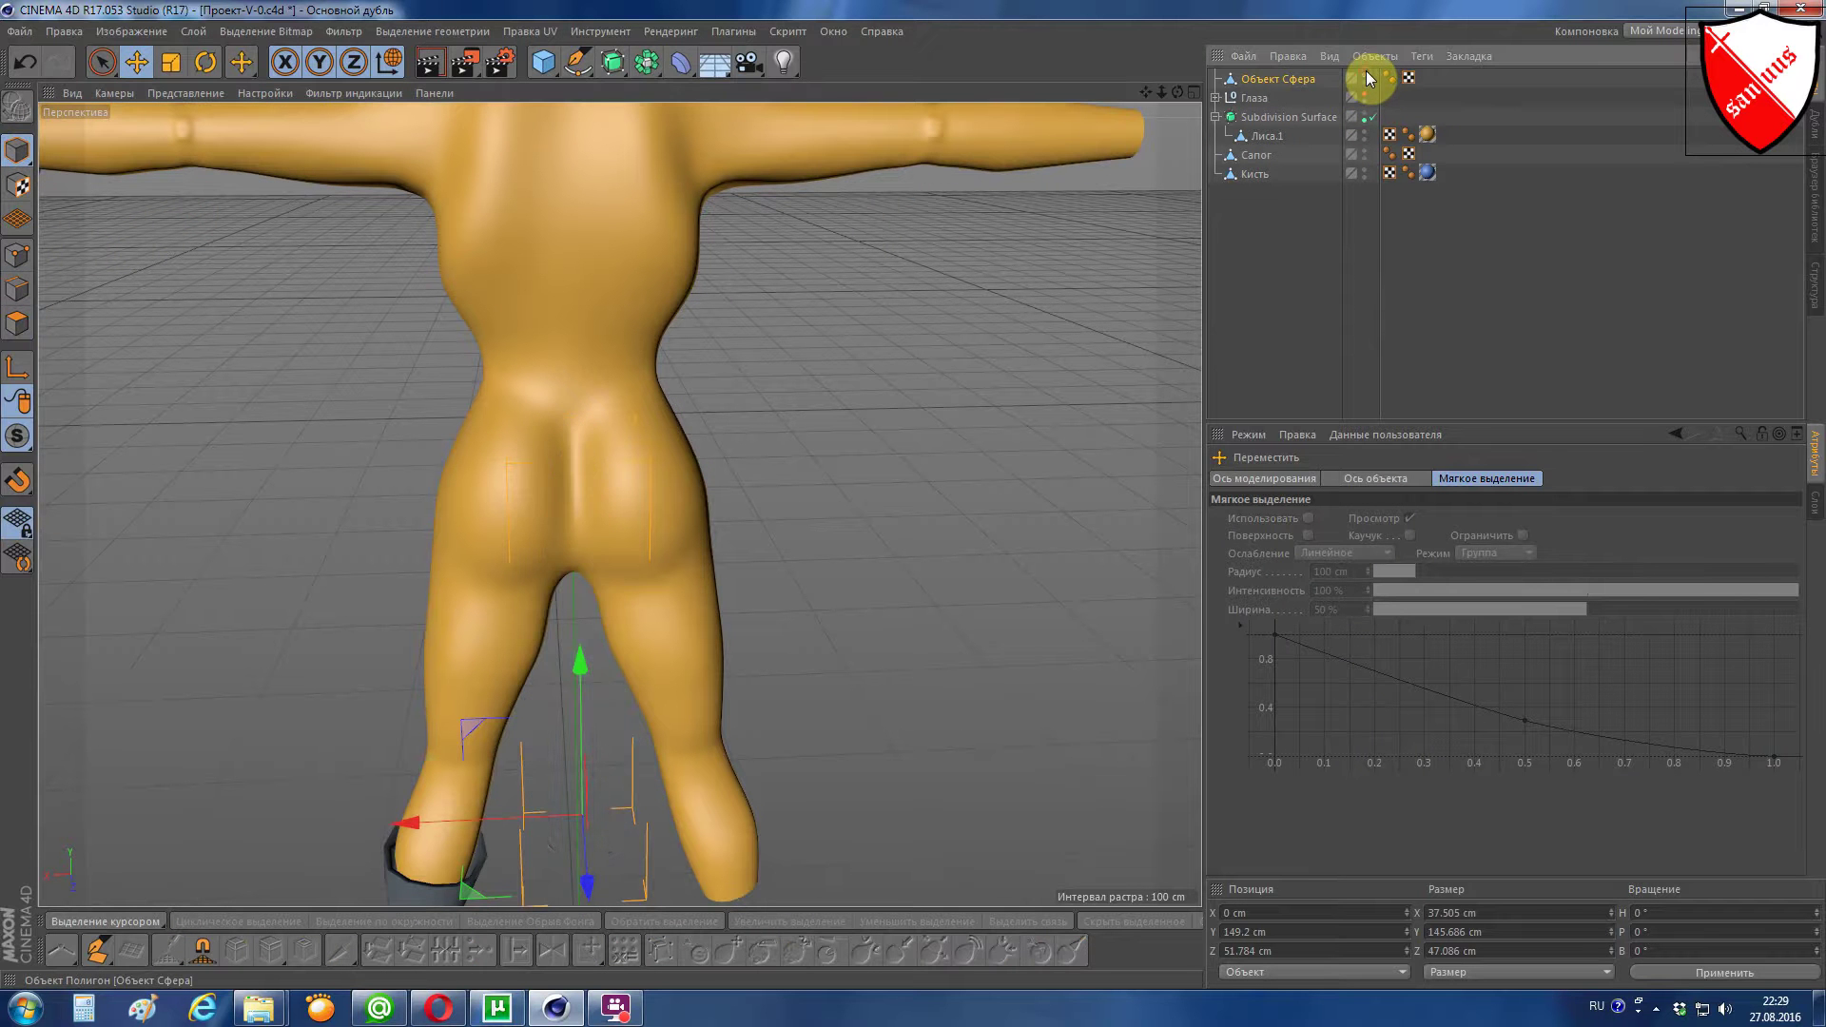
Step: Select Лиса.1 and return to Polygon mode
click(1241, 135)
click(15, 324)
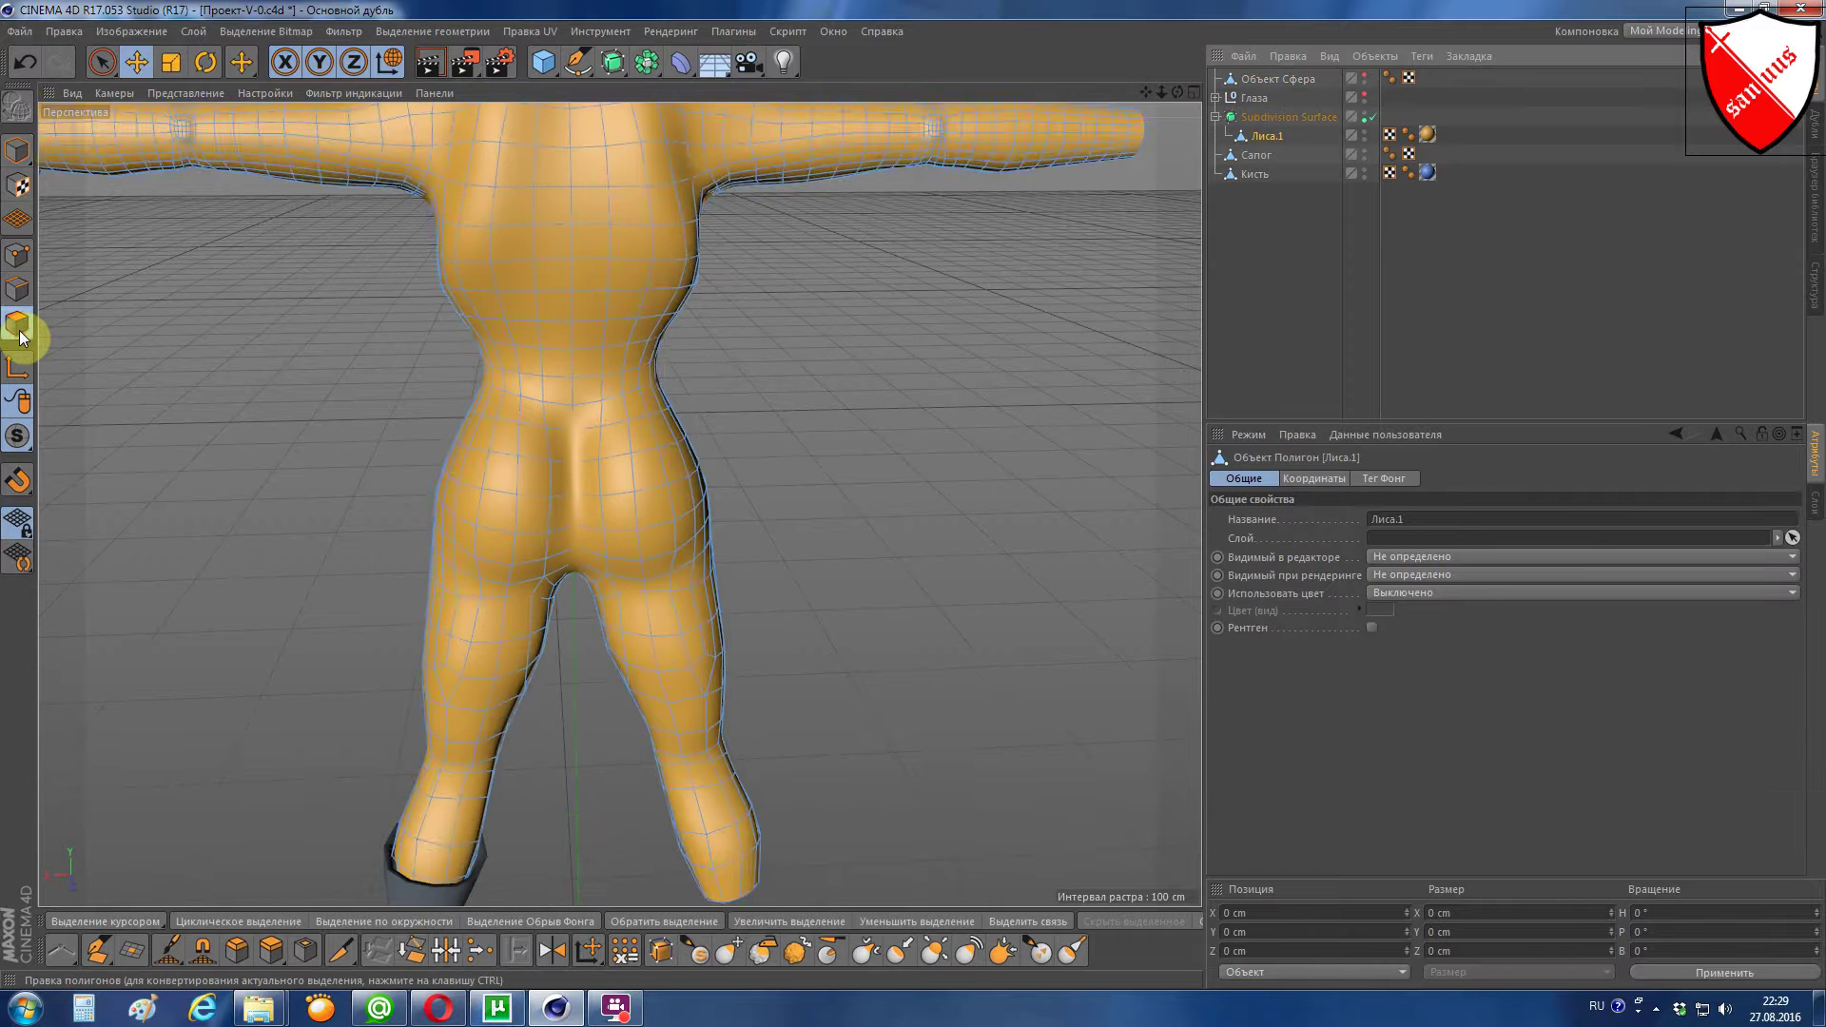
scroll(462, 442, up, 3)
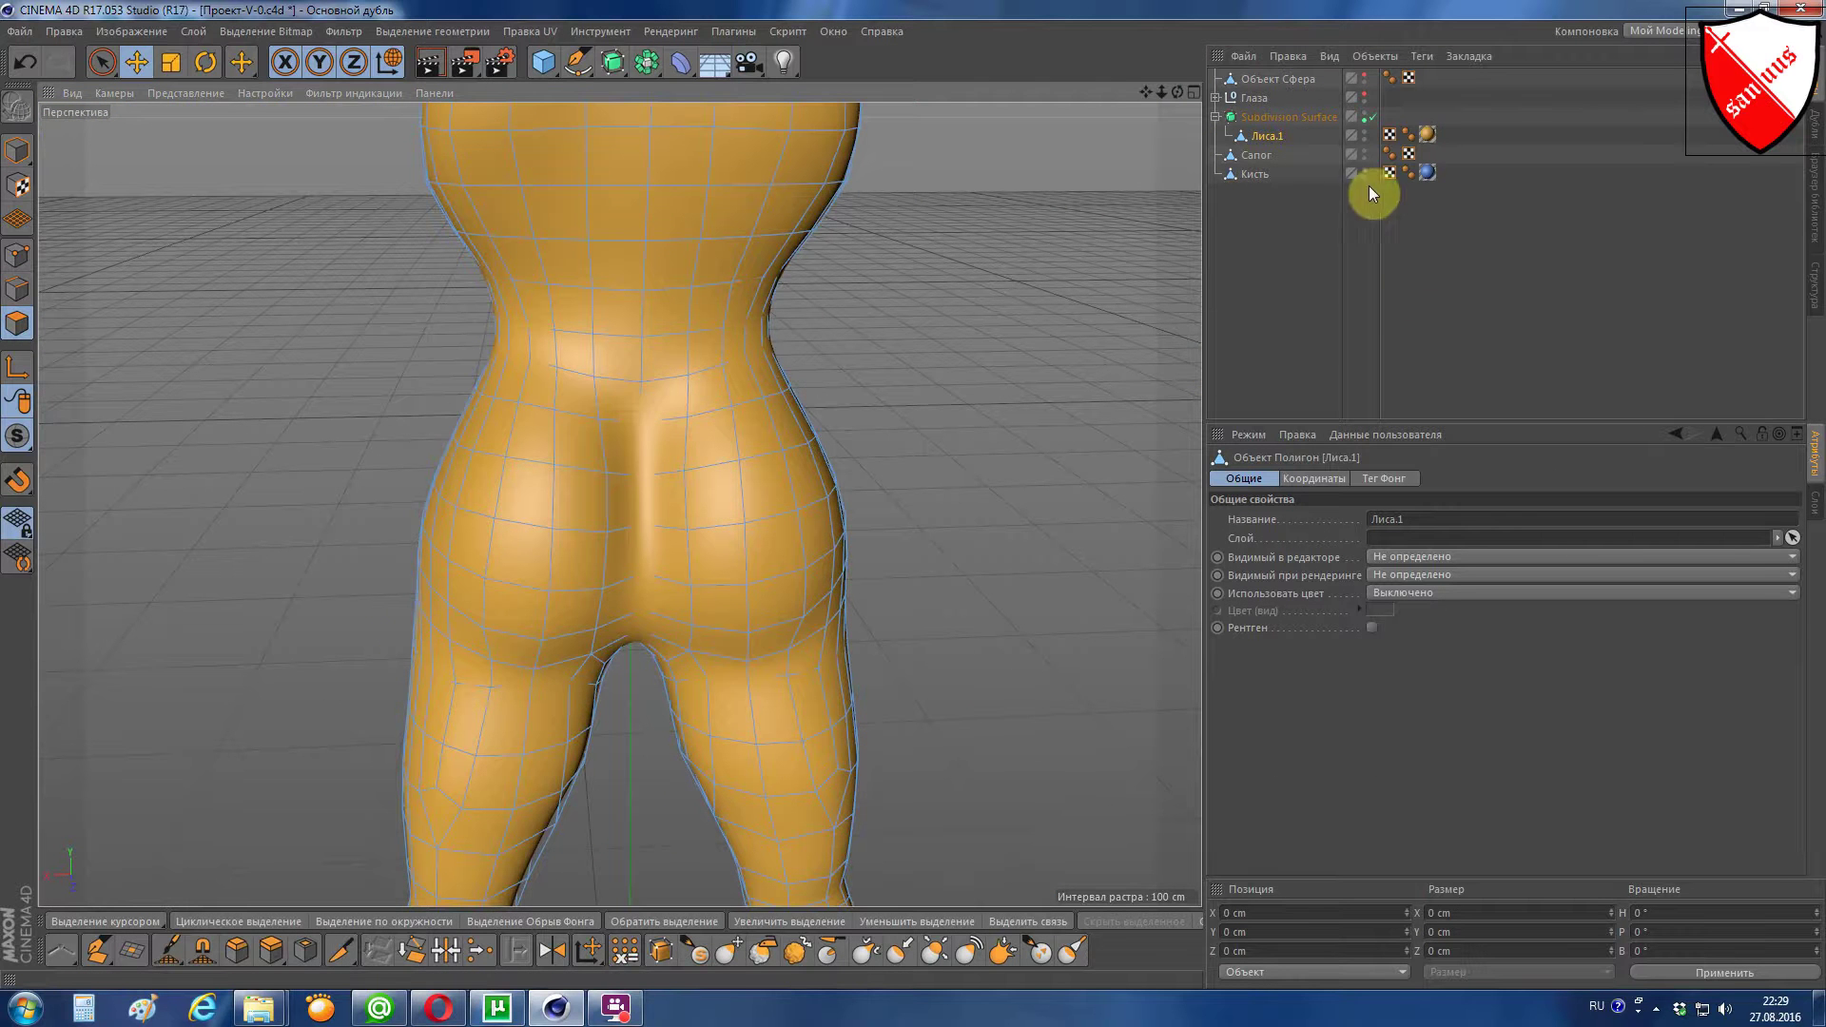
Step: Disable subdivision and Live-select a patch of polygons on the lower back
click(1372, 117)
click(694, 440)
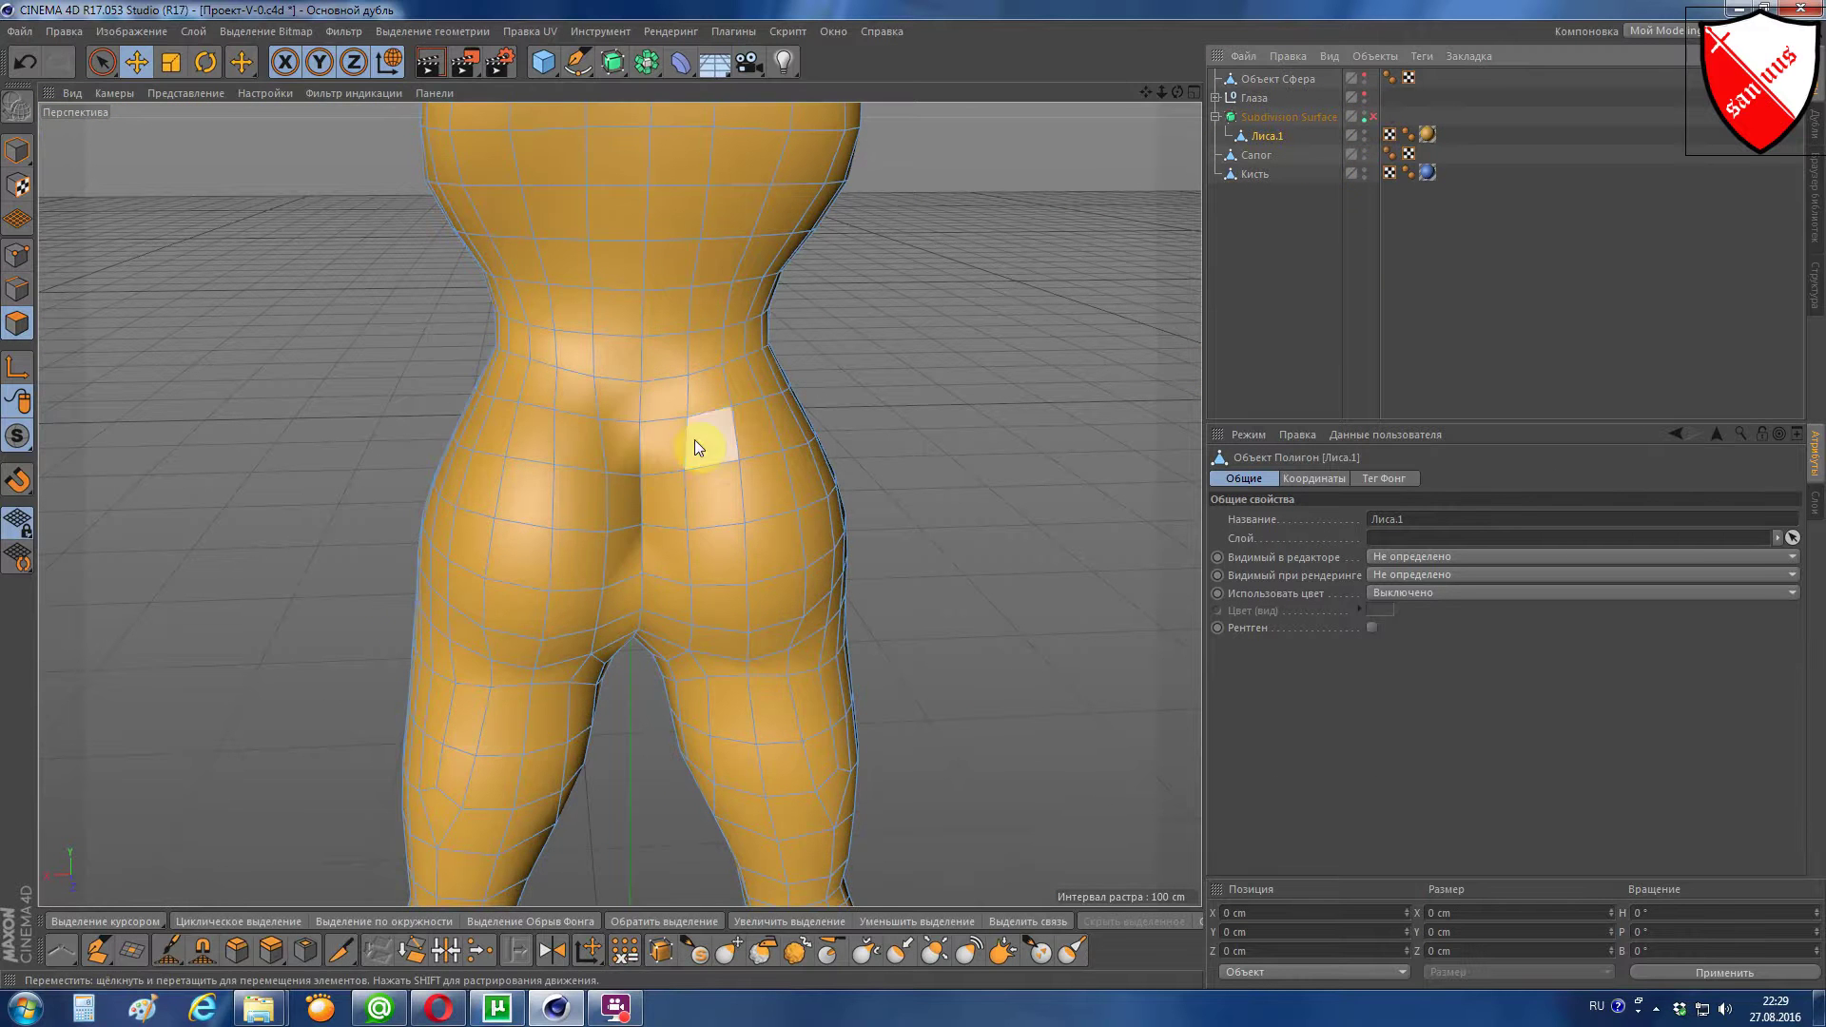
scroll(643, 455, up, 2)
click(729, 401)
scroll(729, 401, up, 3)
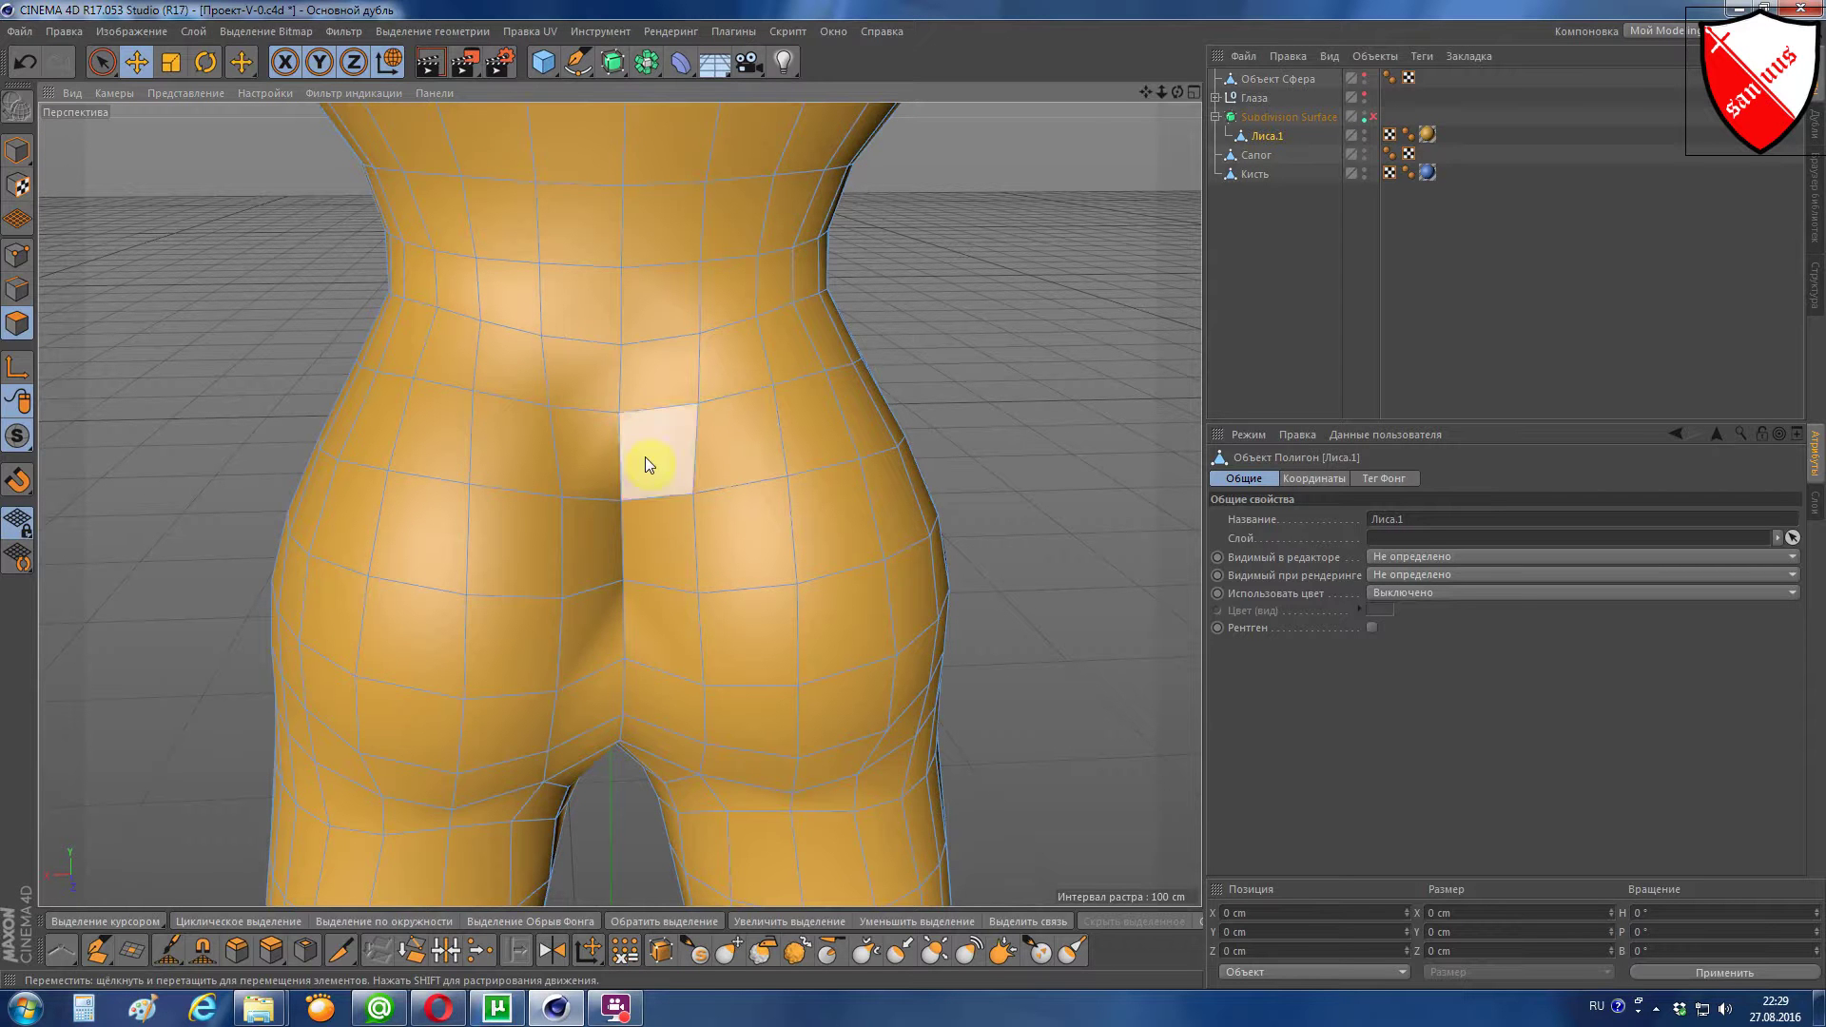
click(102, 62)
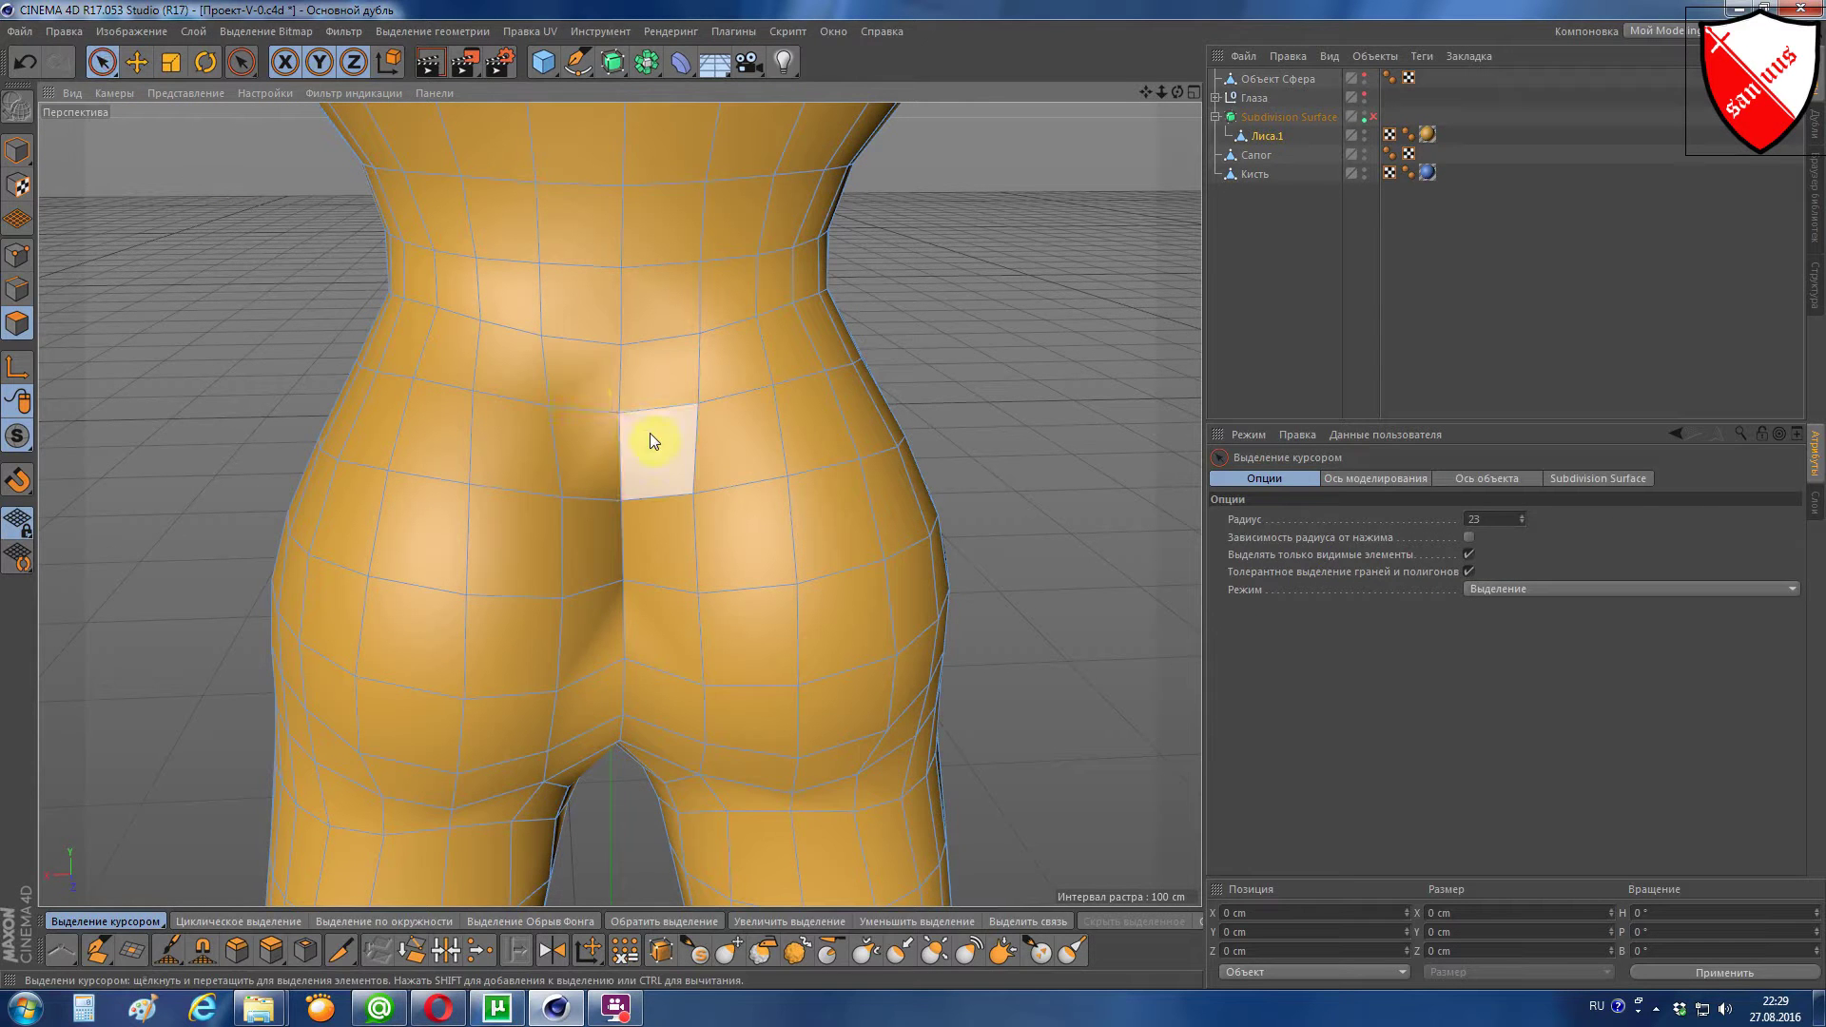
click(620, 416)
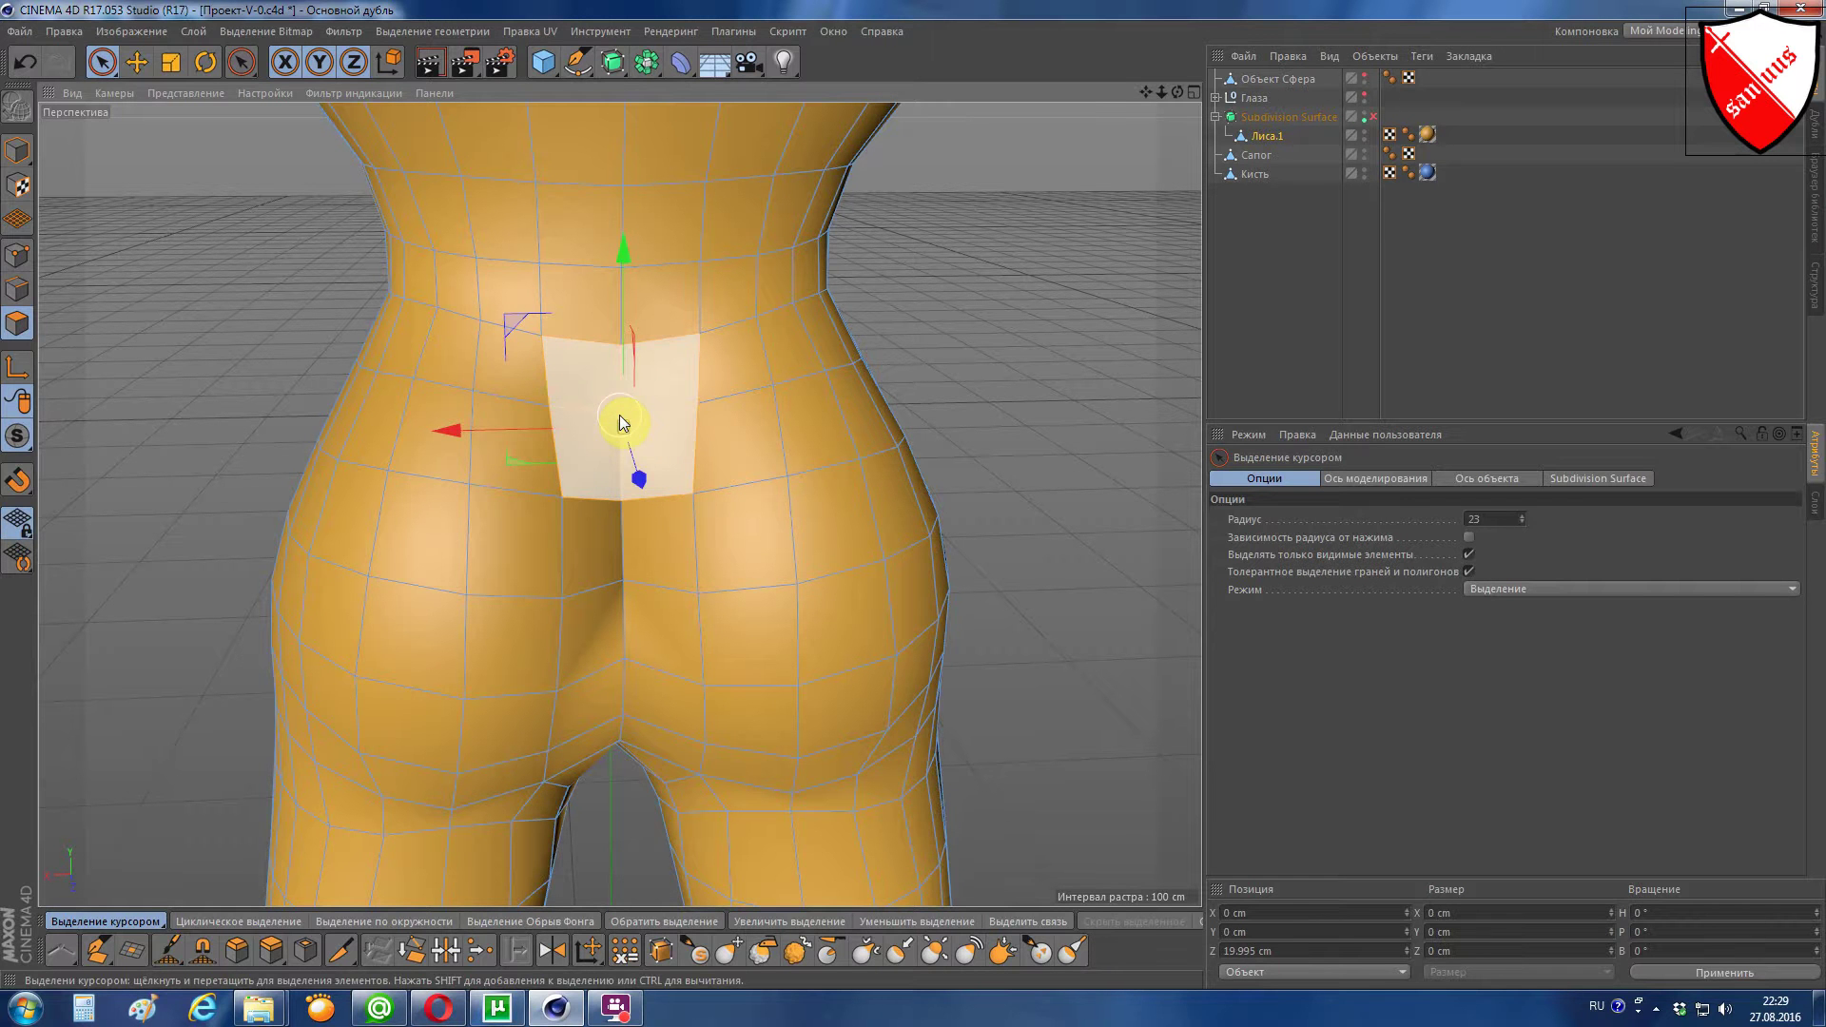
Step: Optimize the Лиса.1 mesh and switch to Points mode
right_click(801, 542)
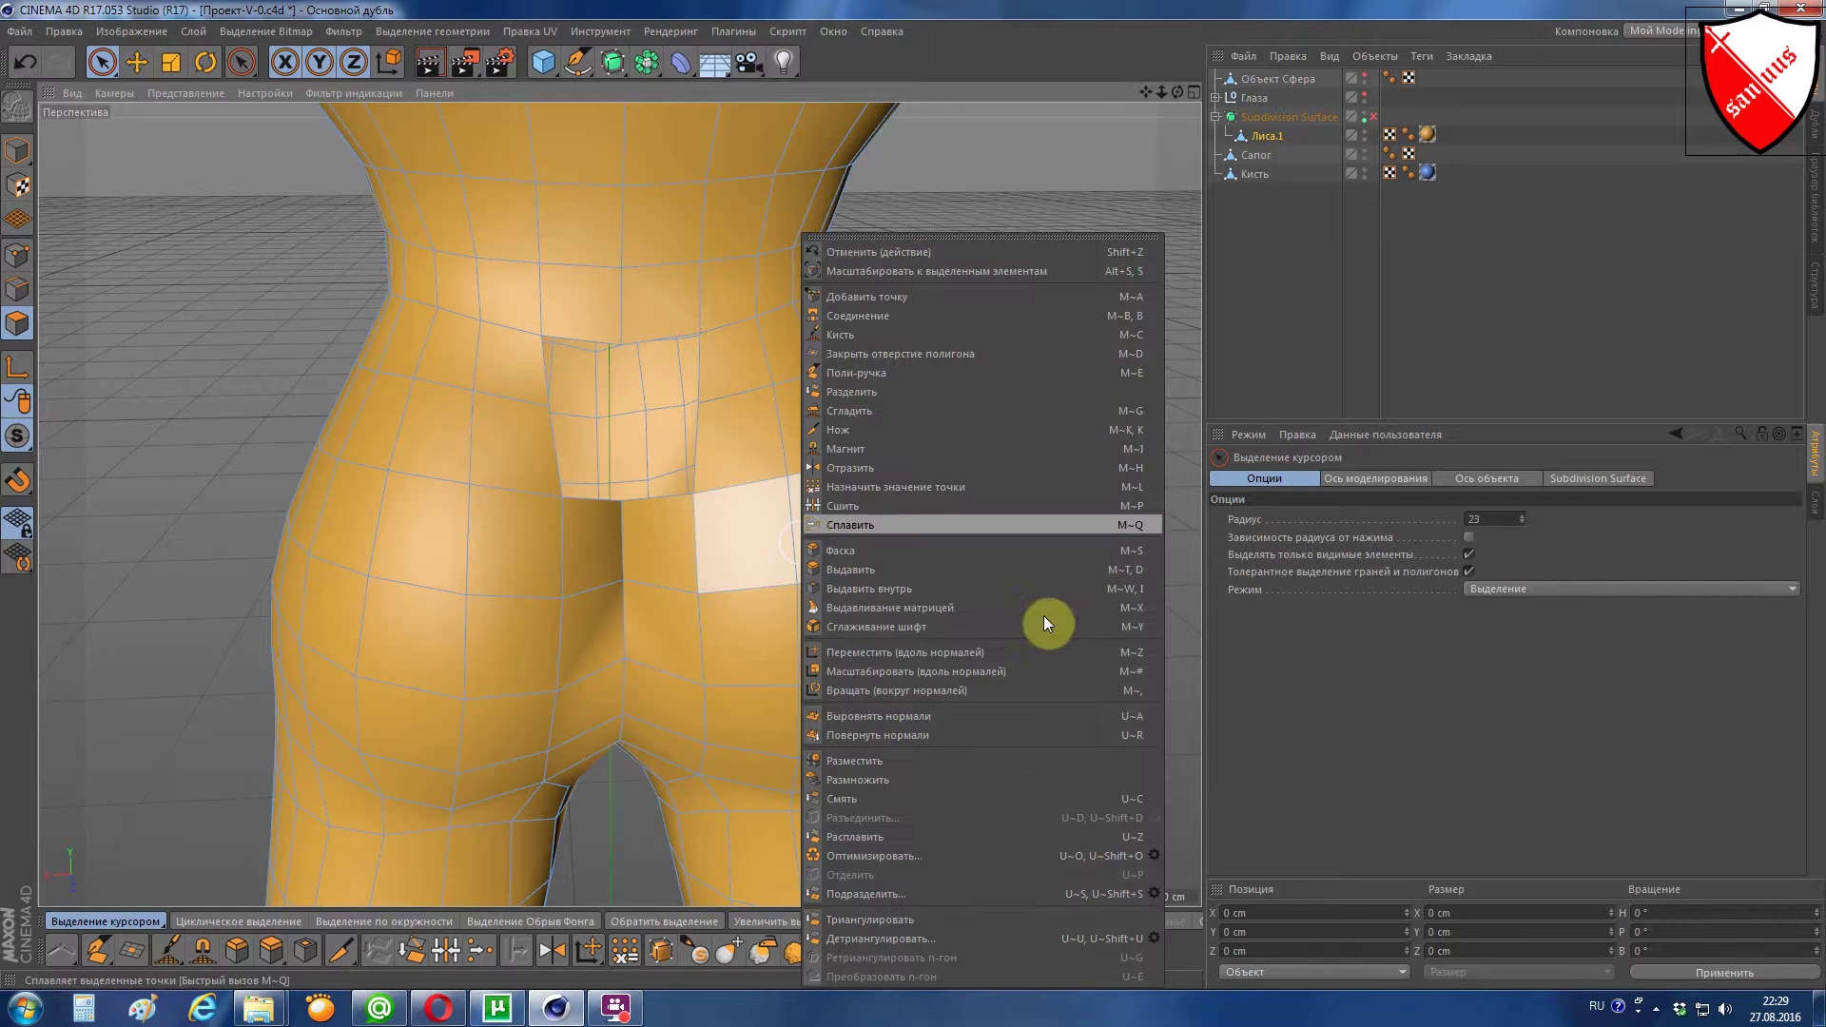
click(910, 854)
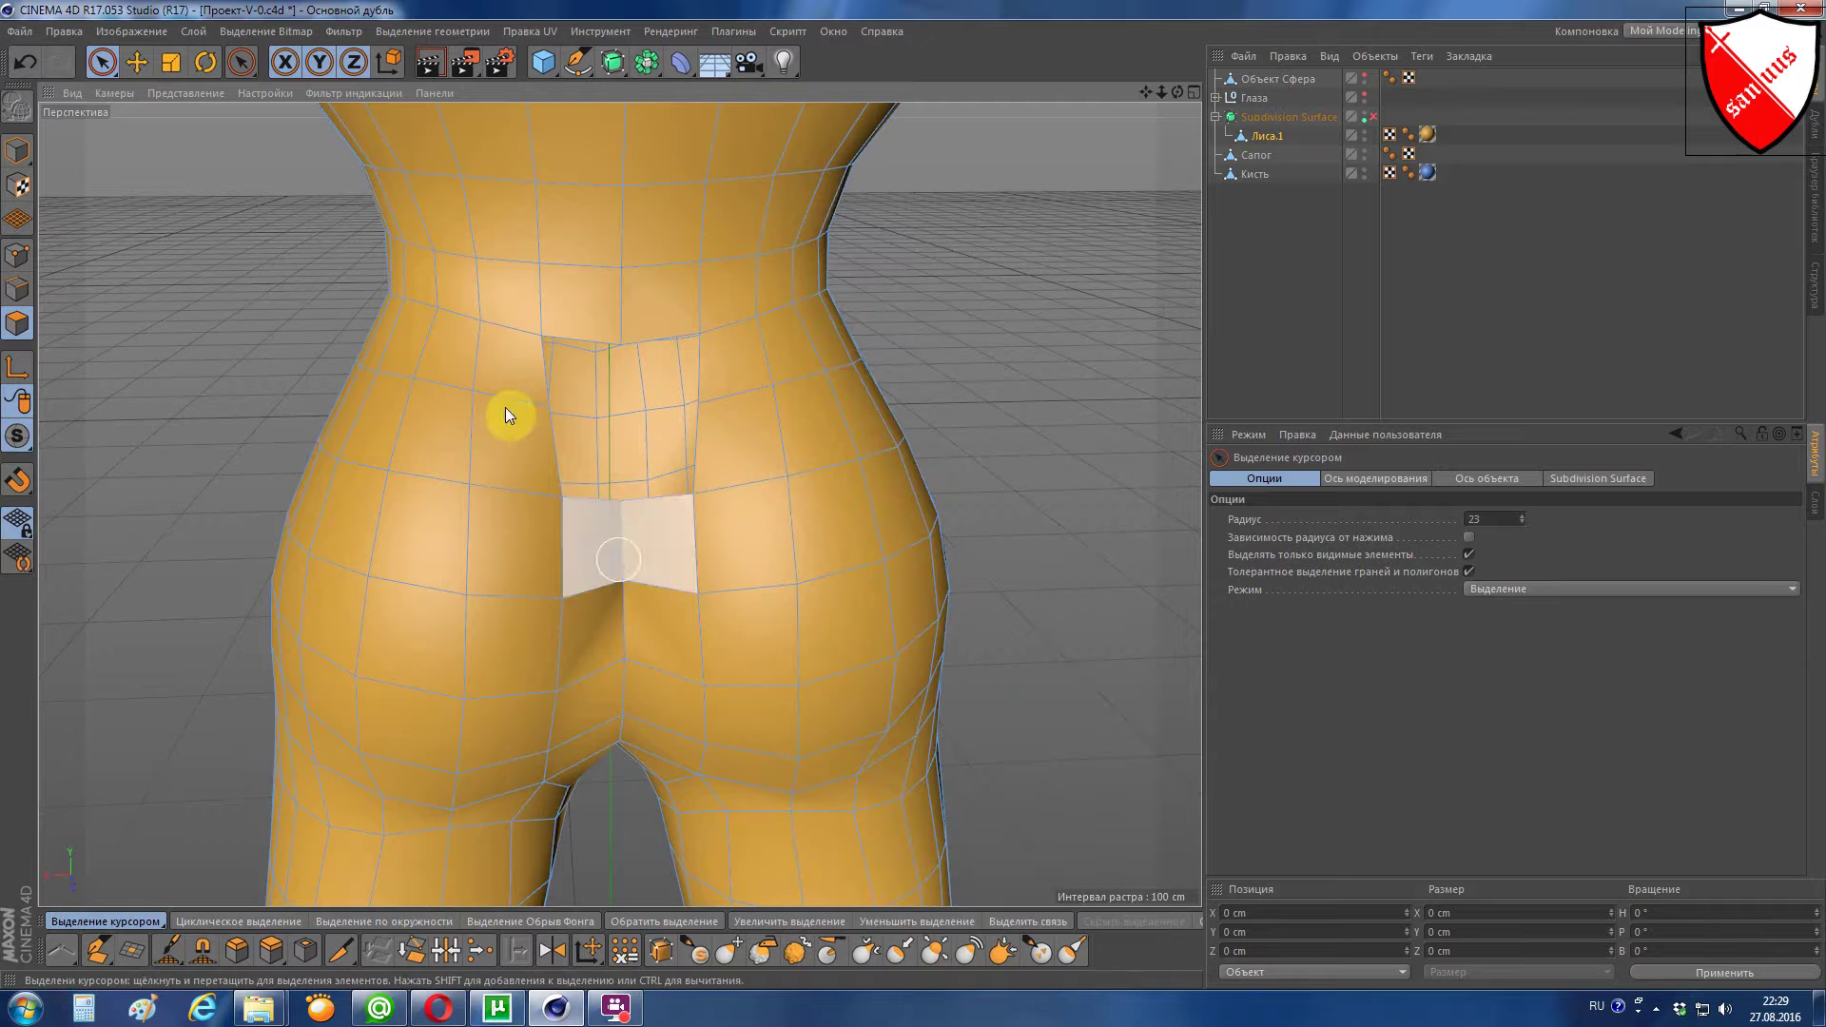
click(17, 255)
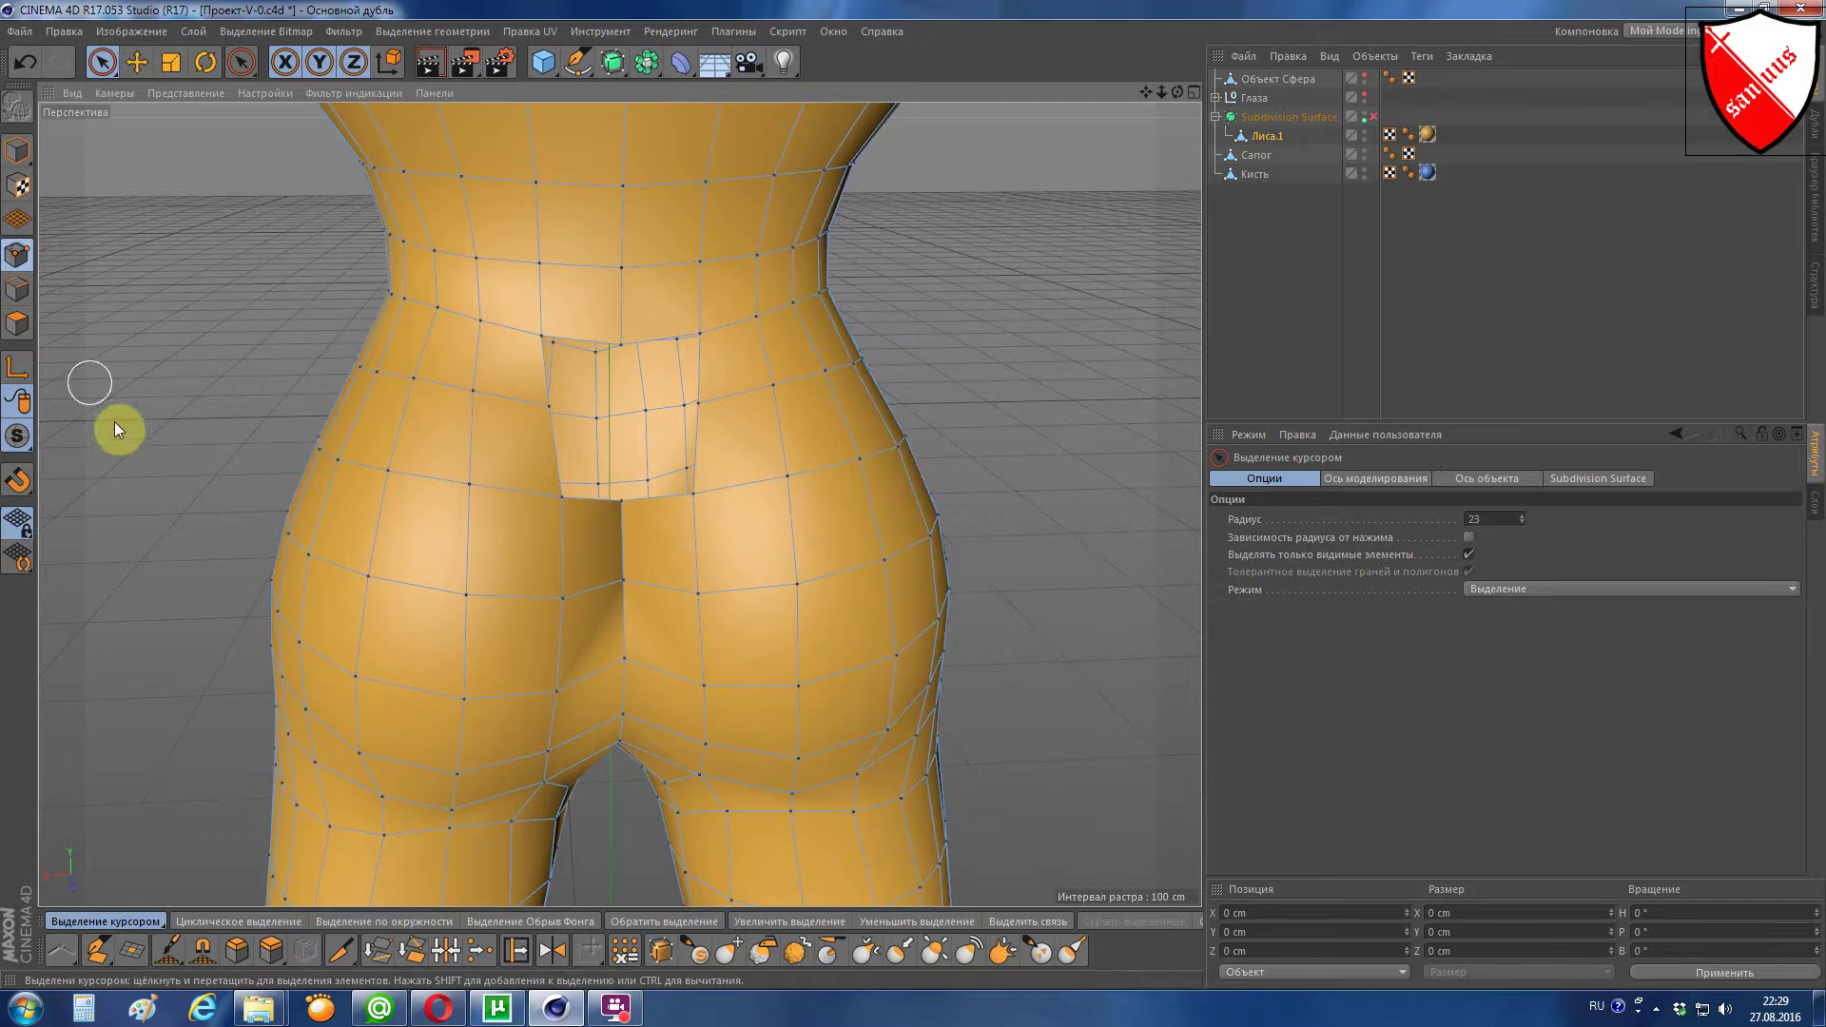
Step: Set the Brush tool to Сгладить mode with radius 10 and 15 % intensity
click(167, 949)
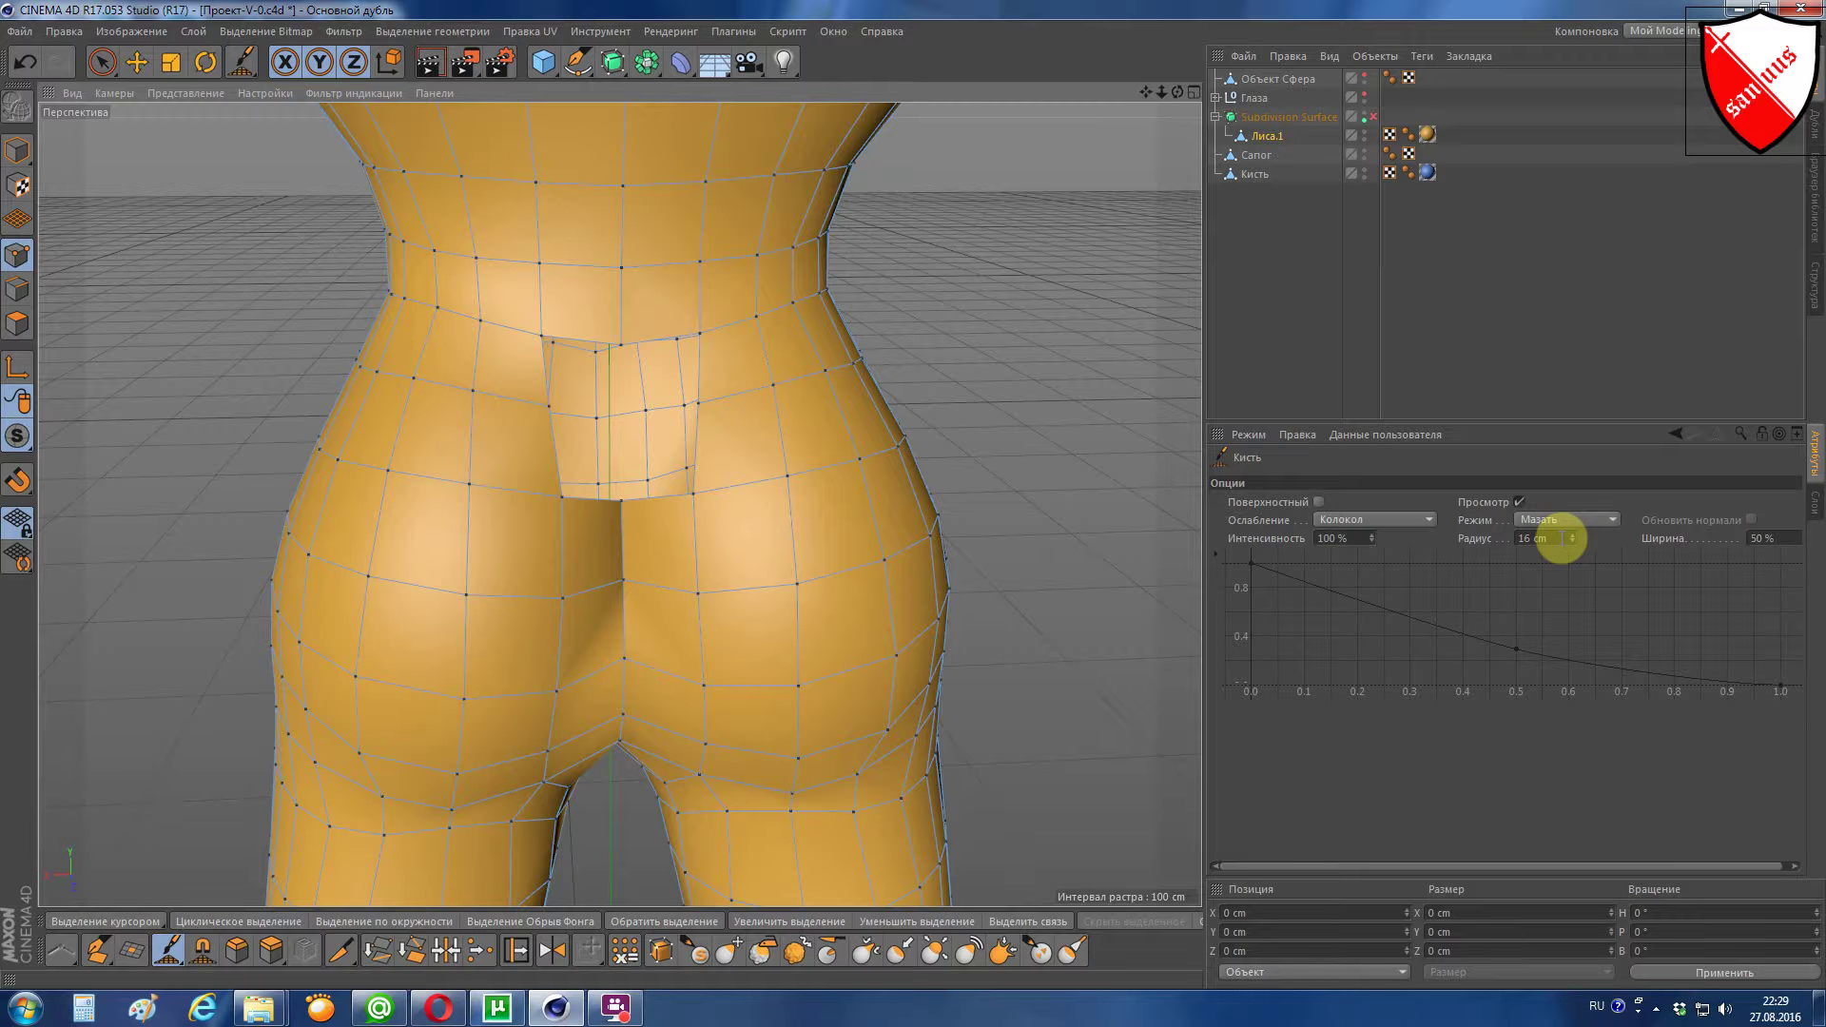
double_click(1561, 538)
text(10)
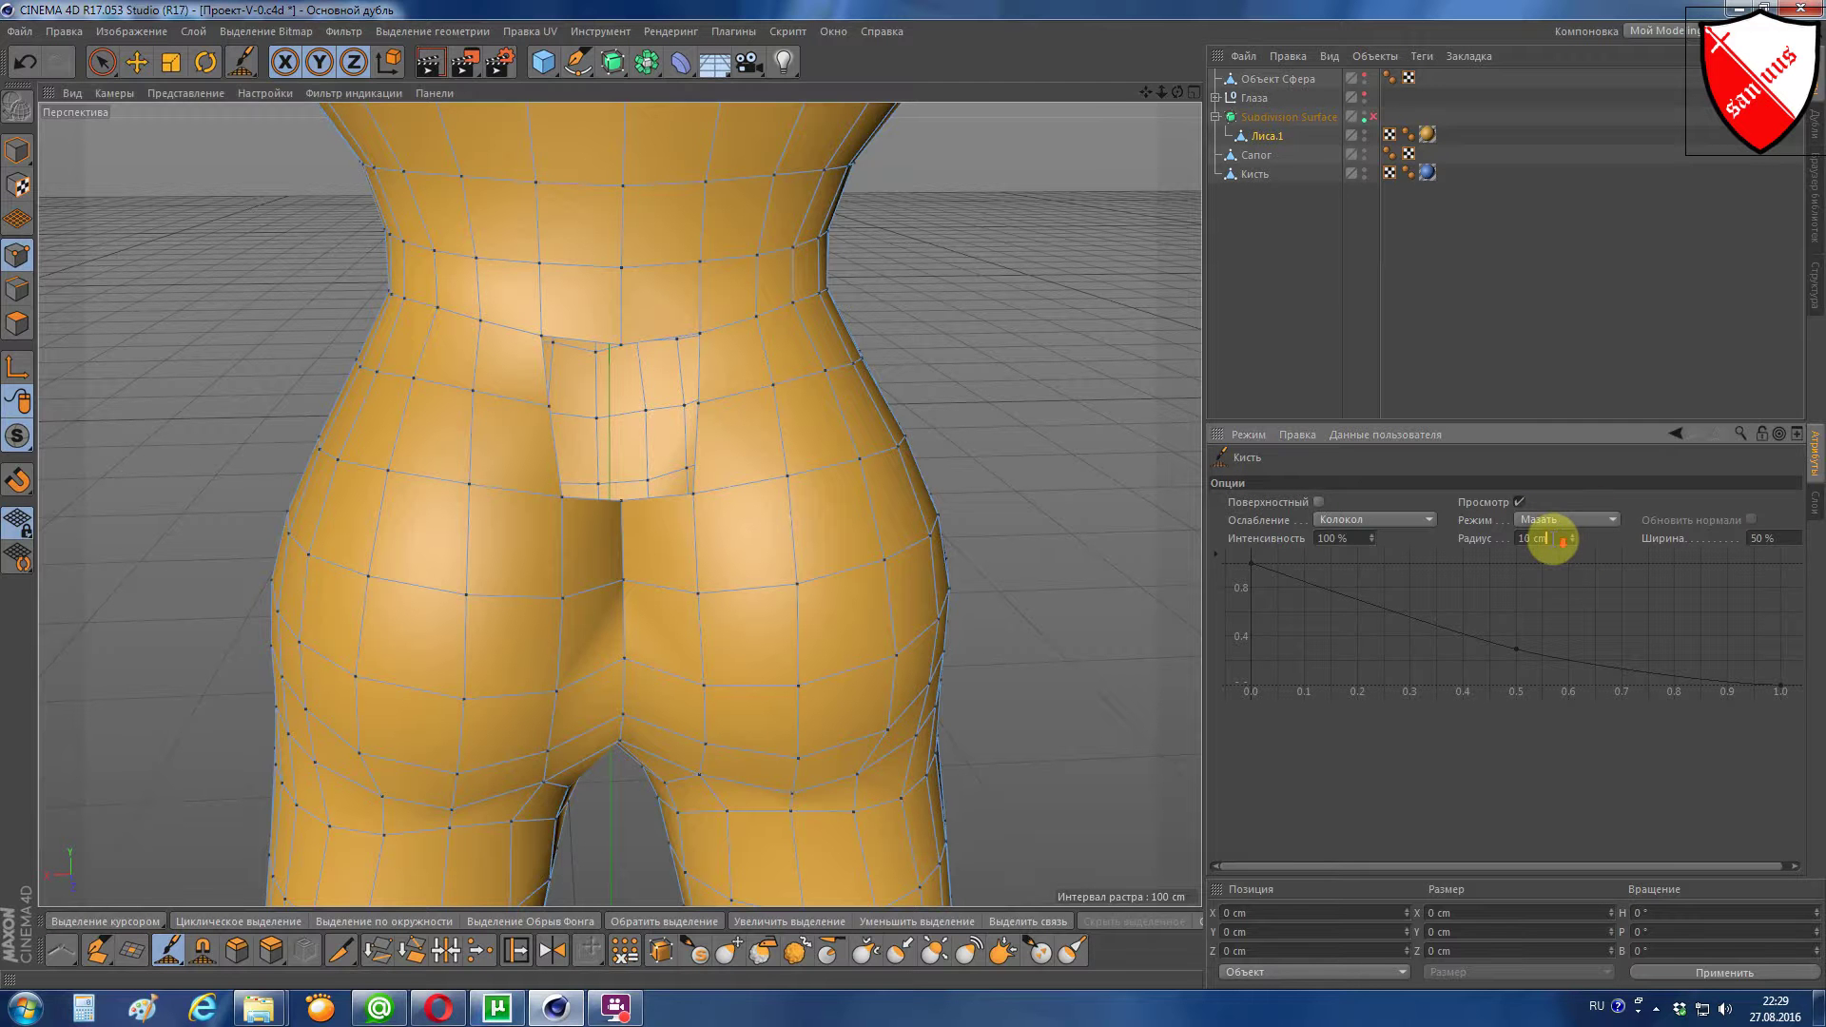
click(1541, 521)
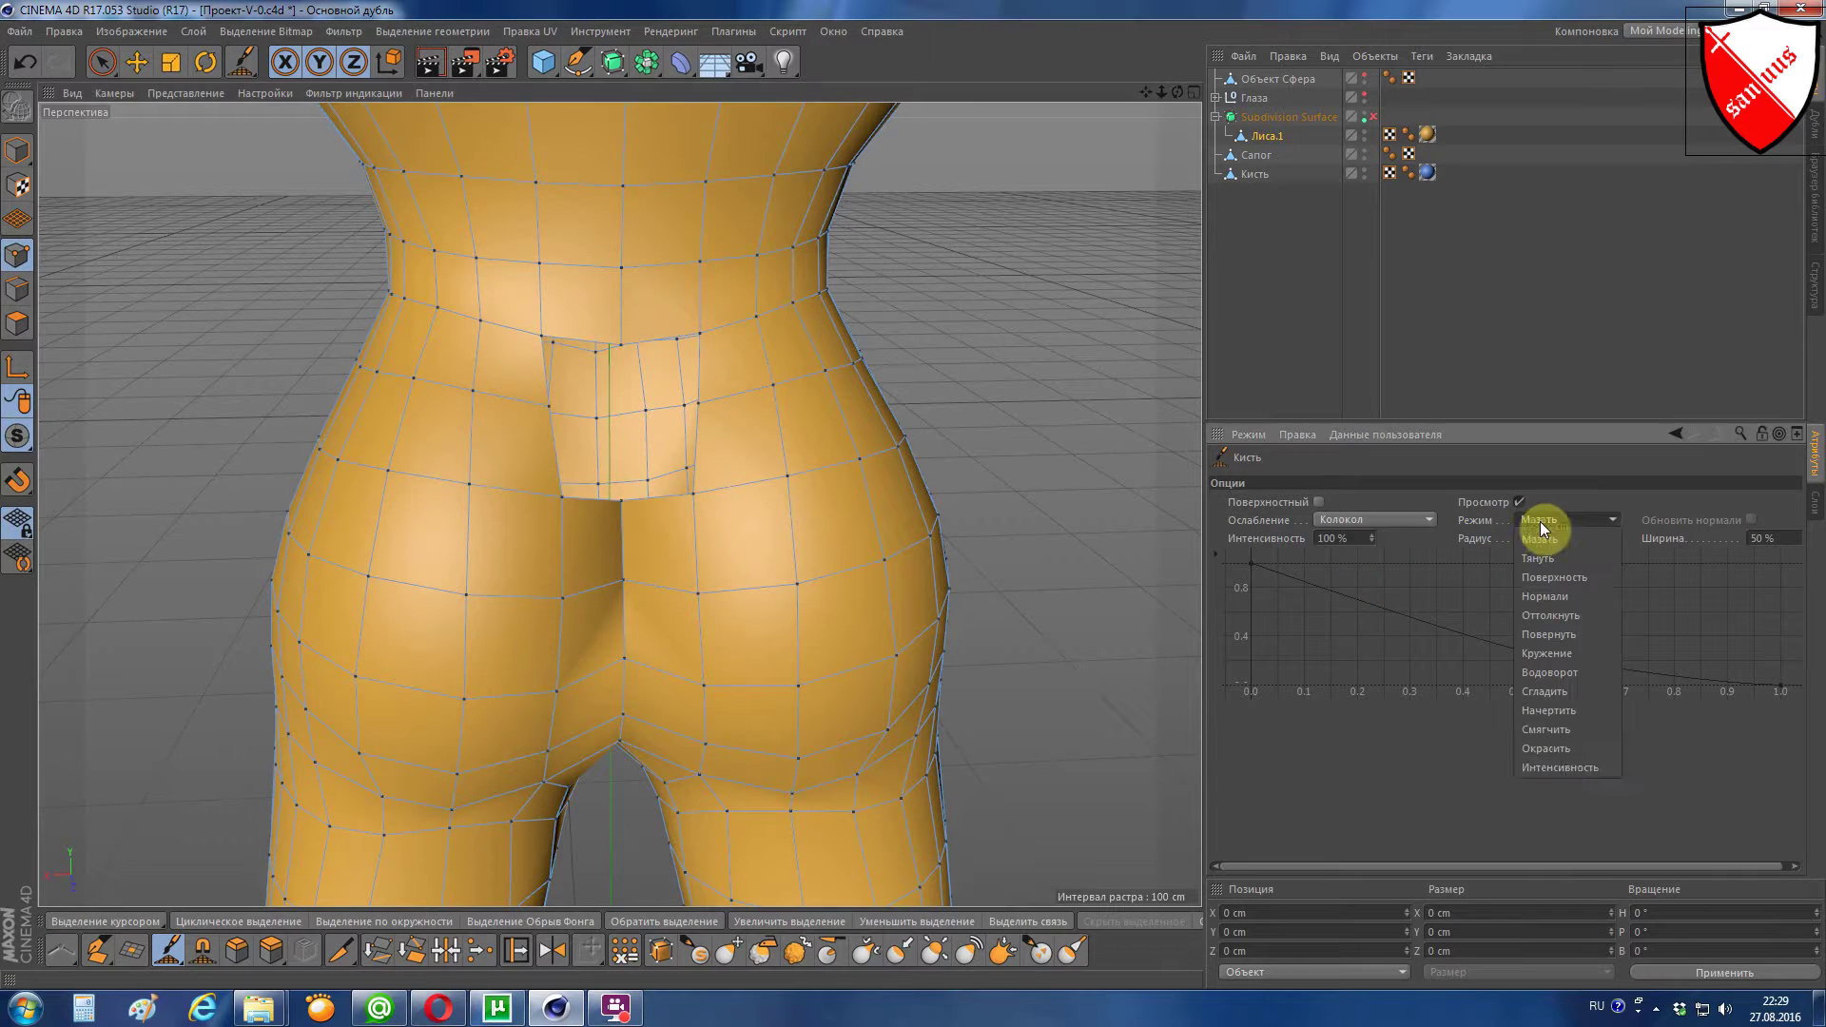
click(1585, 685)
double_click(1351, 539)
text(1)
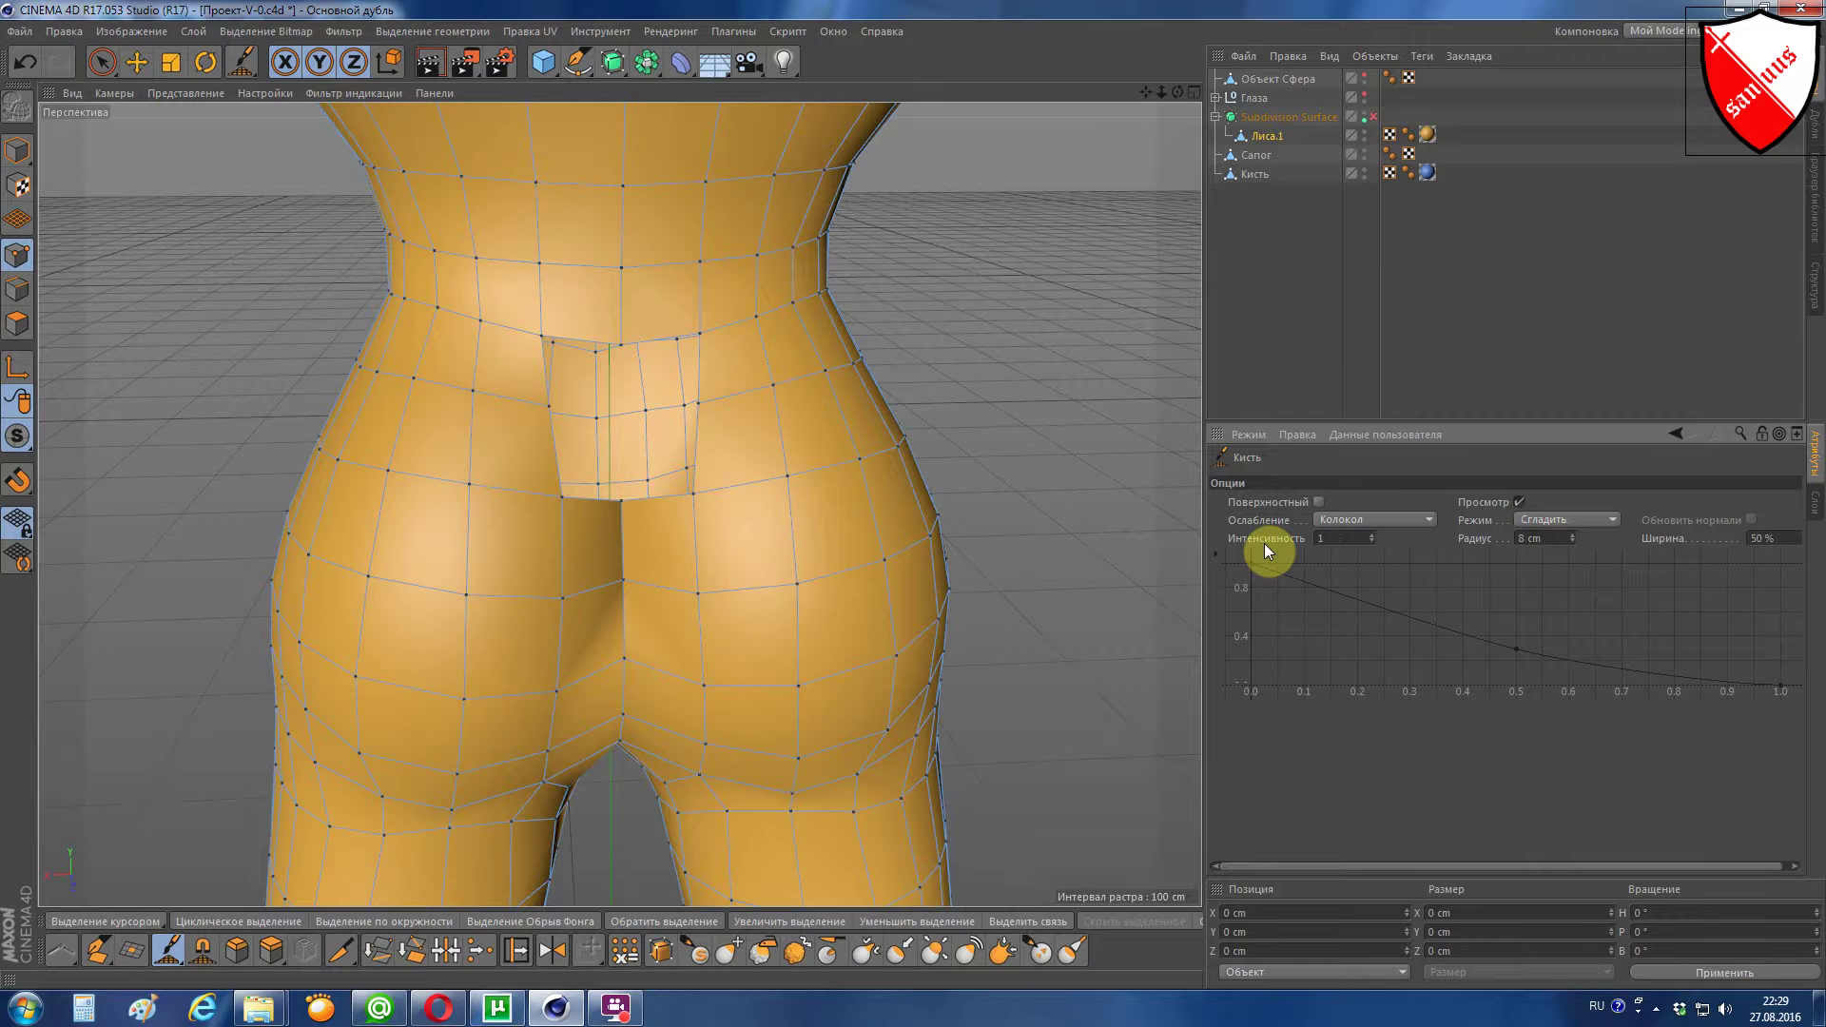
text(5)
key(Return)
Step: Smooth the vertices around the lower-back patch
scroll(1056, 381, up, 3)
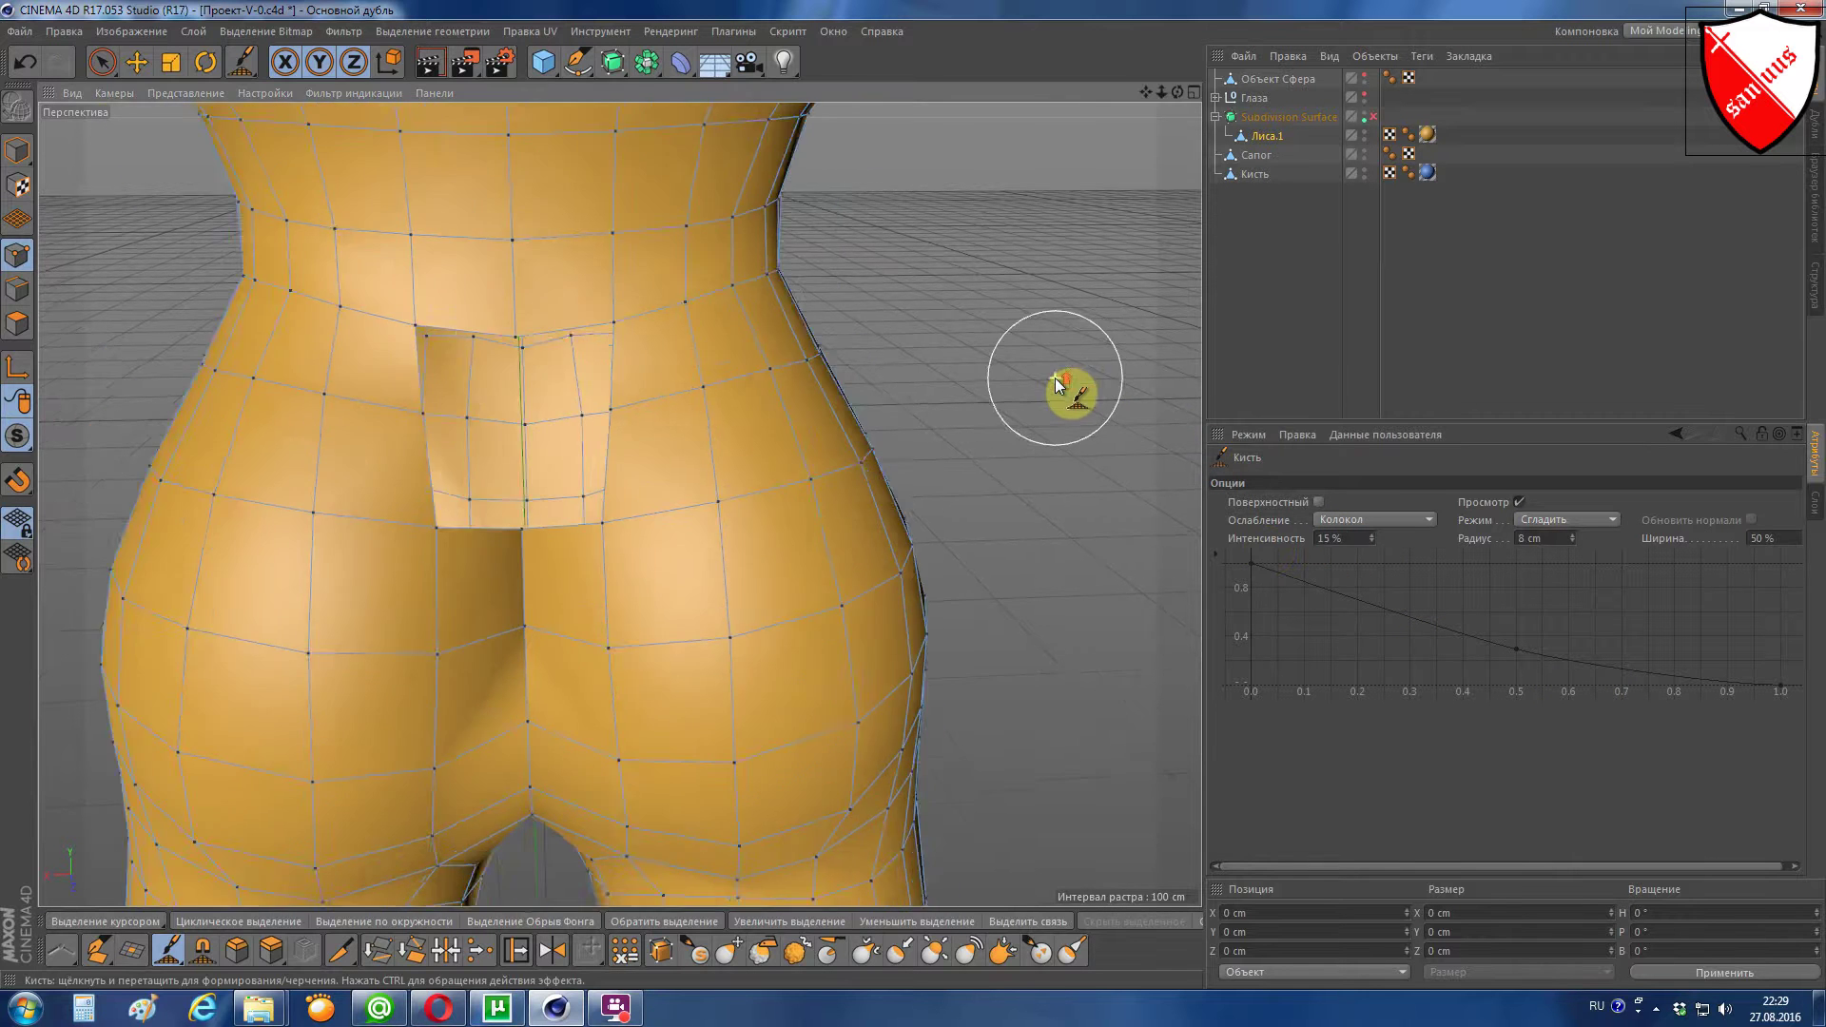
scroll(1056, 380, up, 1)
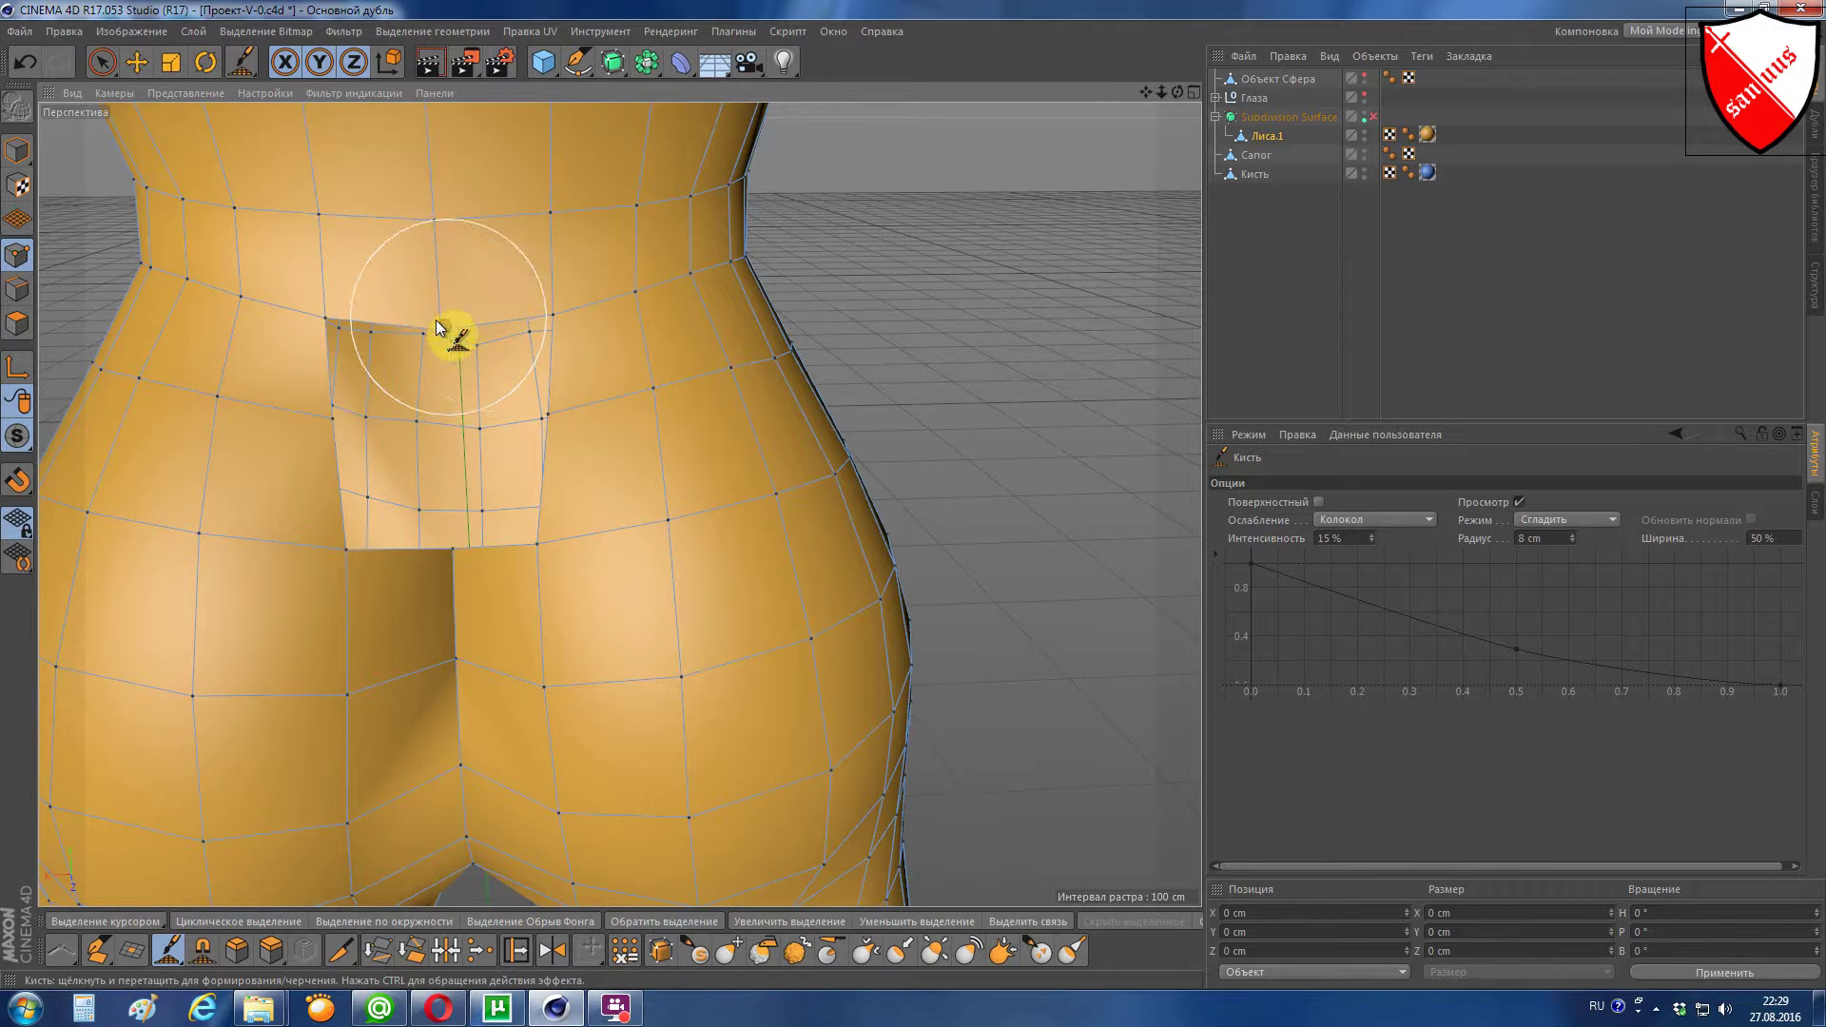
mouse_move(440, 328)
mouse_down()
mouse_move(510, 312)
mouse_move(537, 339)
mouse_move(523, 550)
mouse_move(538, 550)
mouse_move(350, 544)
mouse_move(320, 312)
mouse_move(333, 338)
mouse_move(449, 320)
mouse_move(445, 338)
mouse_move(539, 333)
mouse_move(529, 538)
mouse_move(357, 533)
mouse_move(351, 419)
mouse_move(353, 329)
mouse_move(525, 334)
mouse_move(571, 461)
mouse_move(517, 517)
mouse_move(544, 523)
mouse_up()
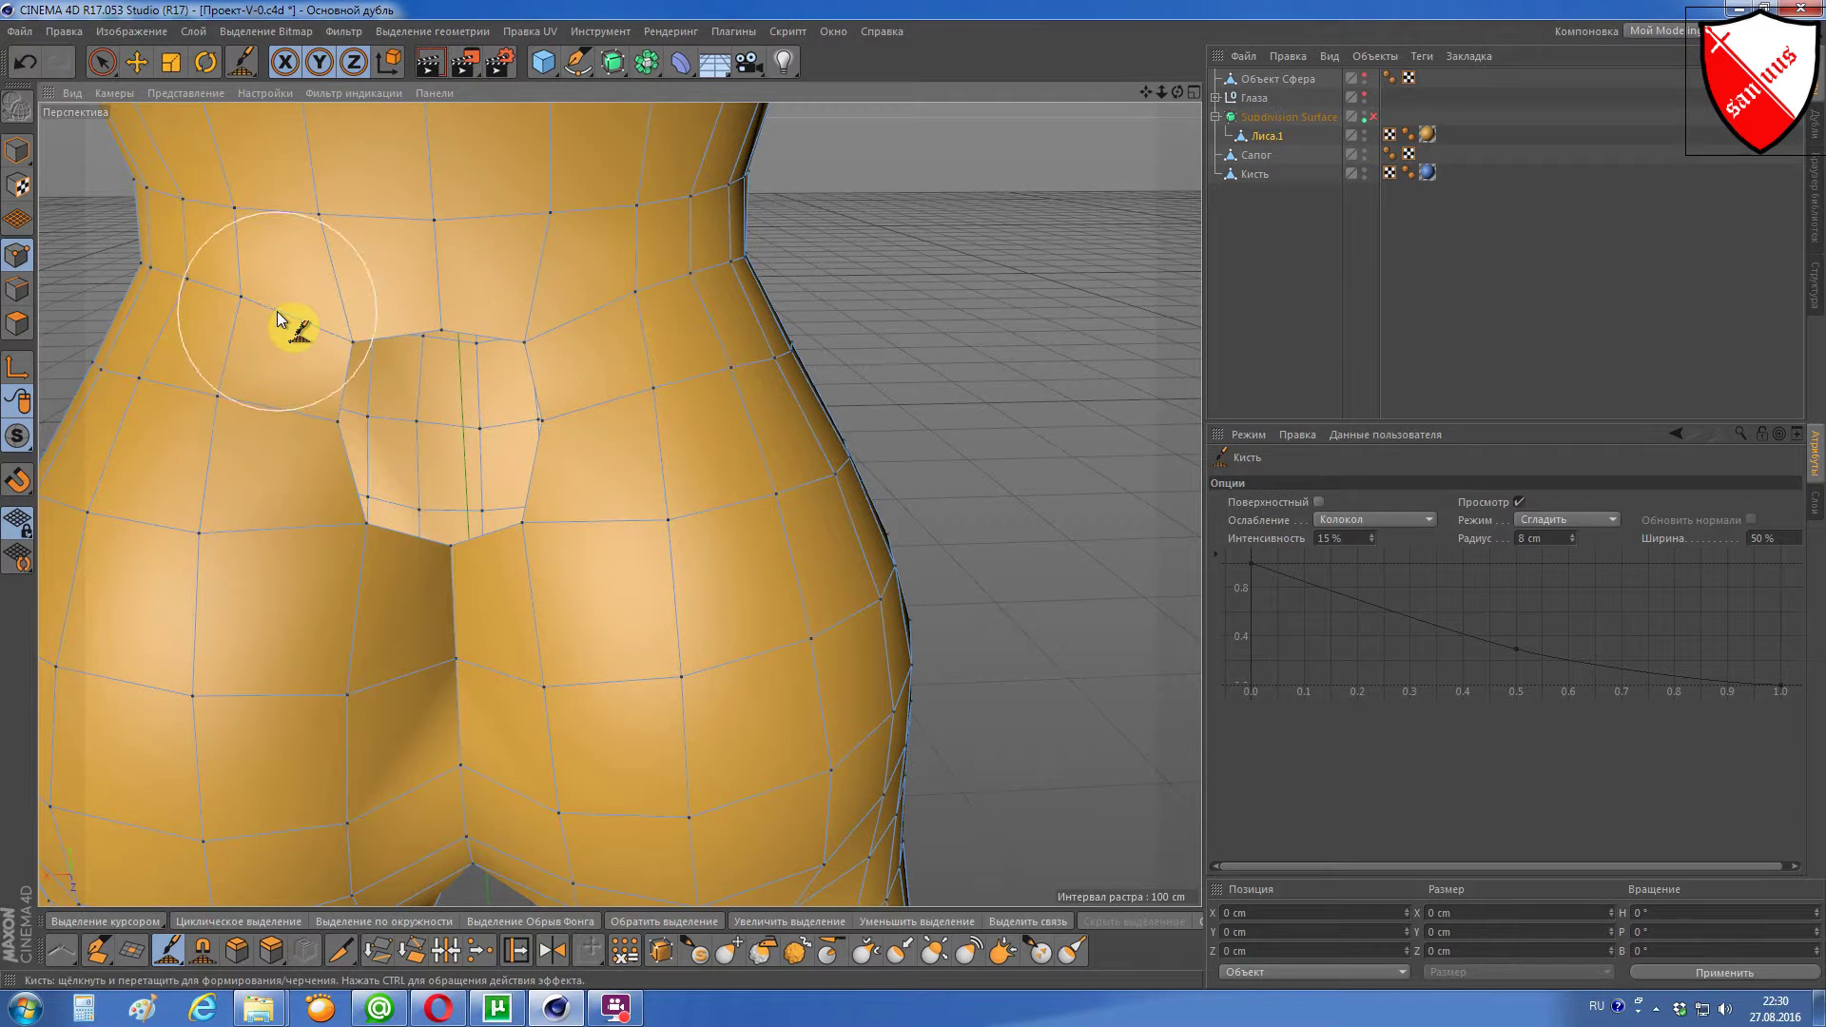
scroll(677, 278, down, 2)
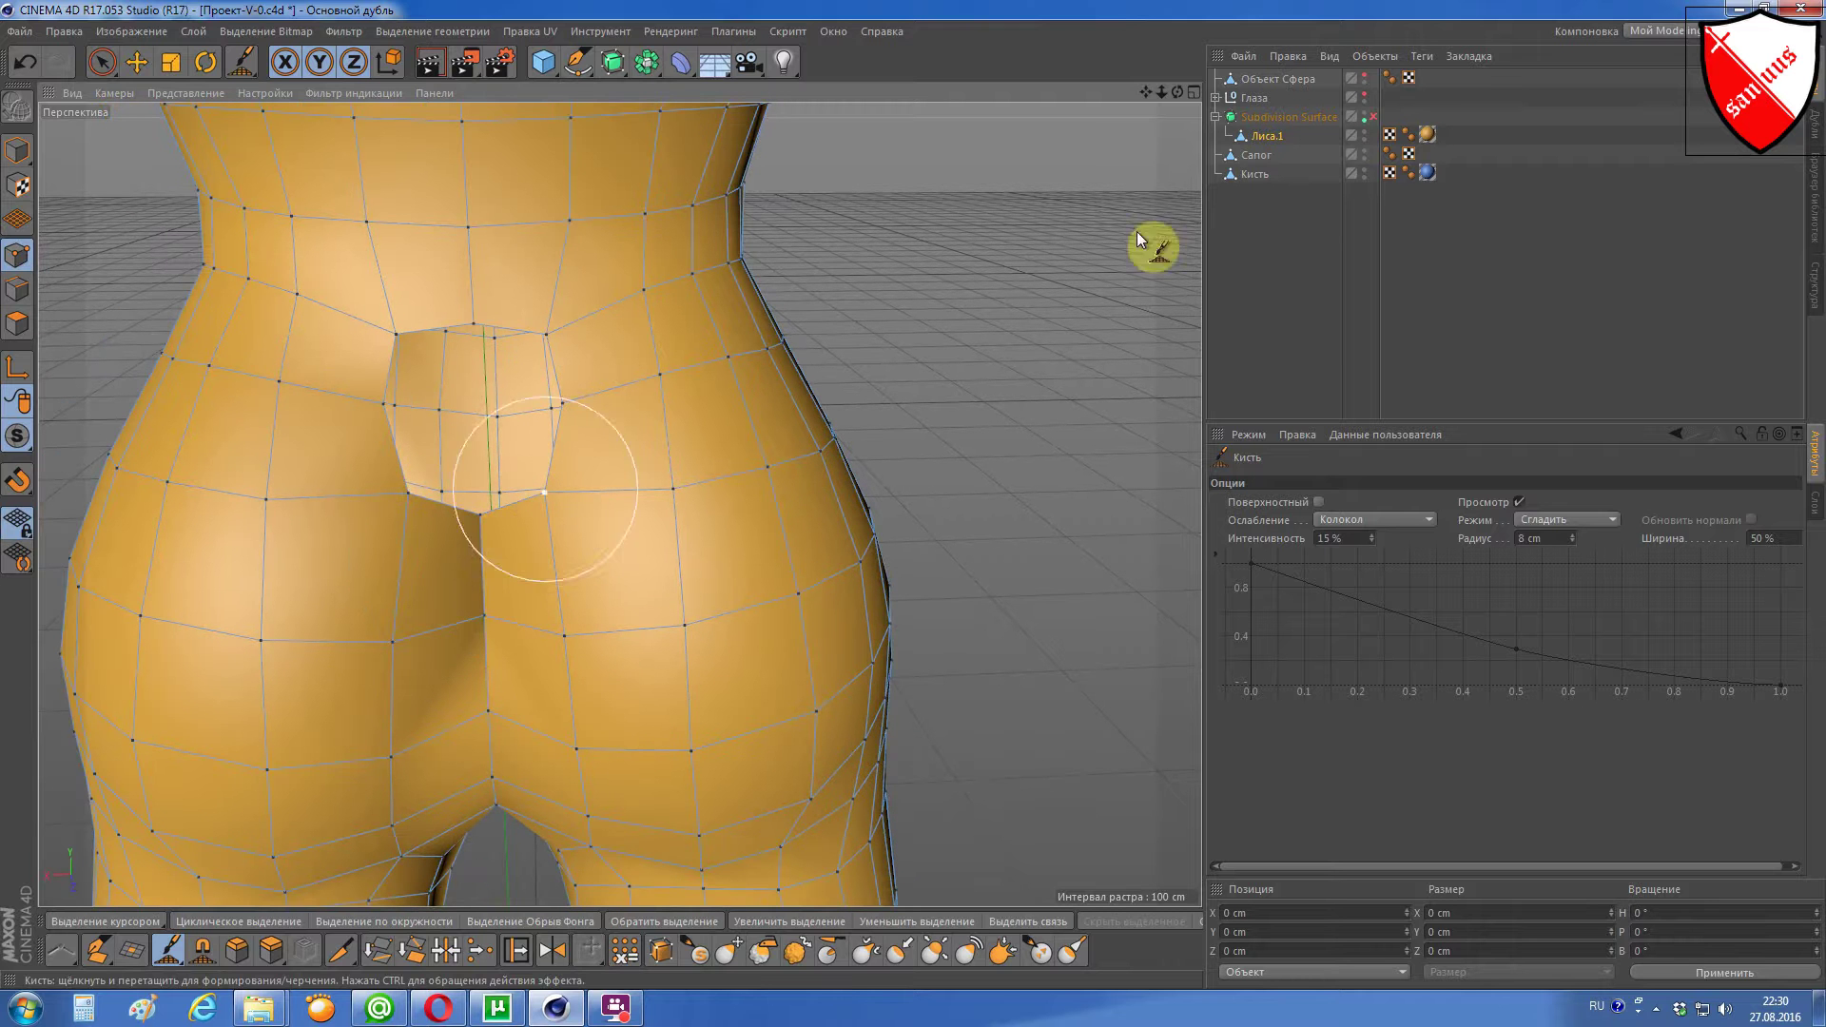
Step: Make the tail object visible again and view the hips from a rear three-quarter angle
mouse_move(1177, 91)
mouse_down()
mouse_move(1123, 95)
mouse_move(1142, 95)
mouse_up()
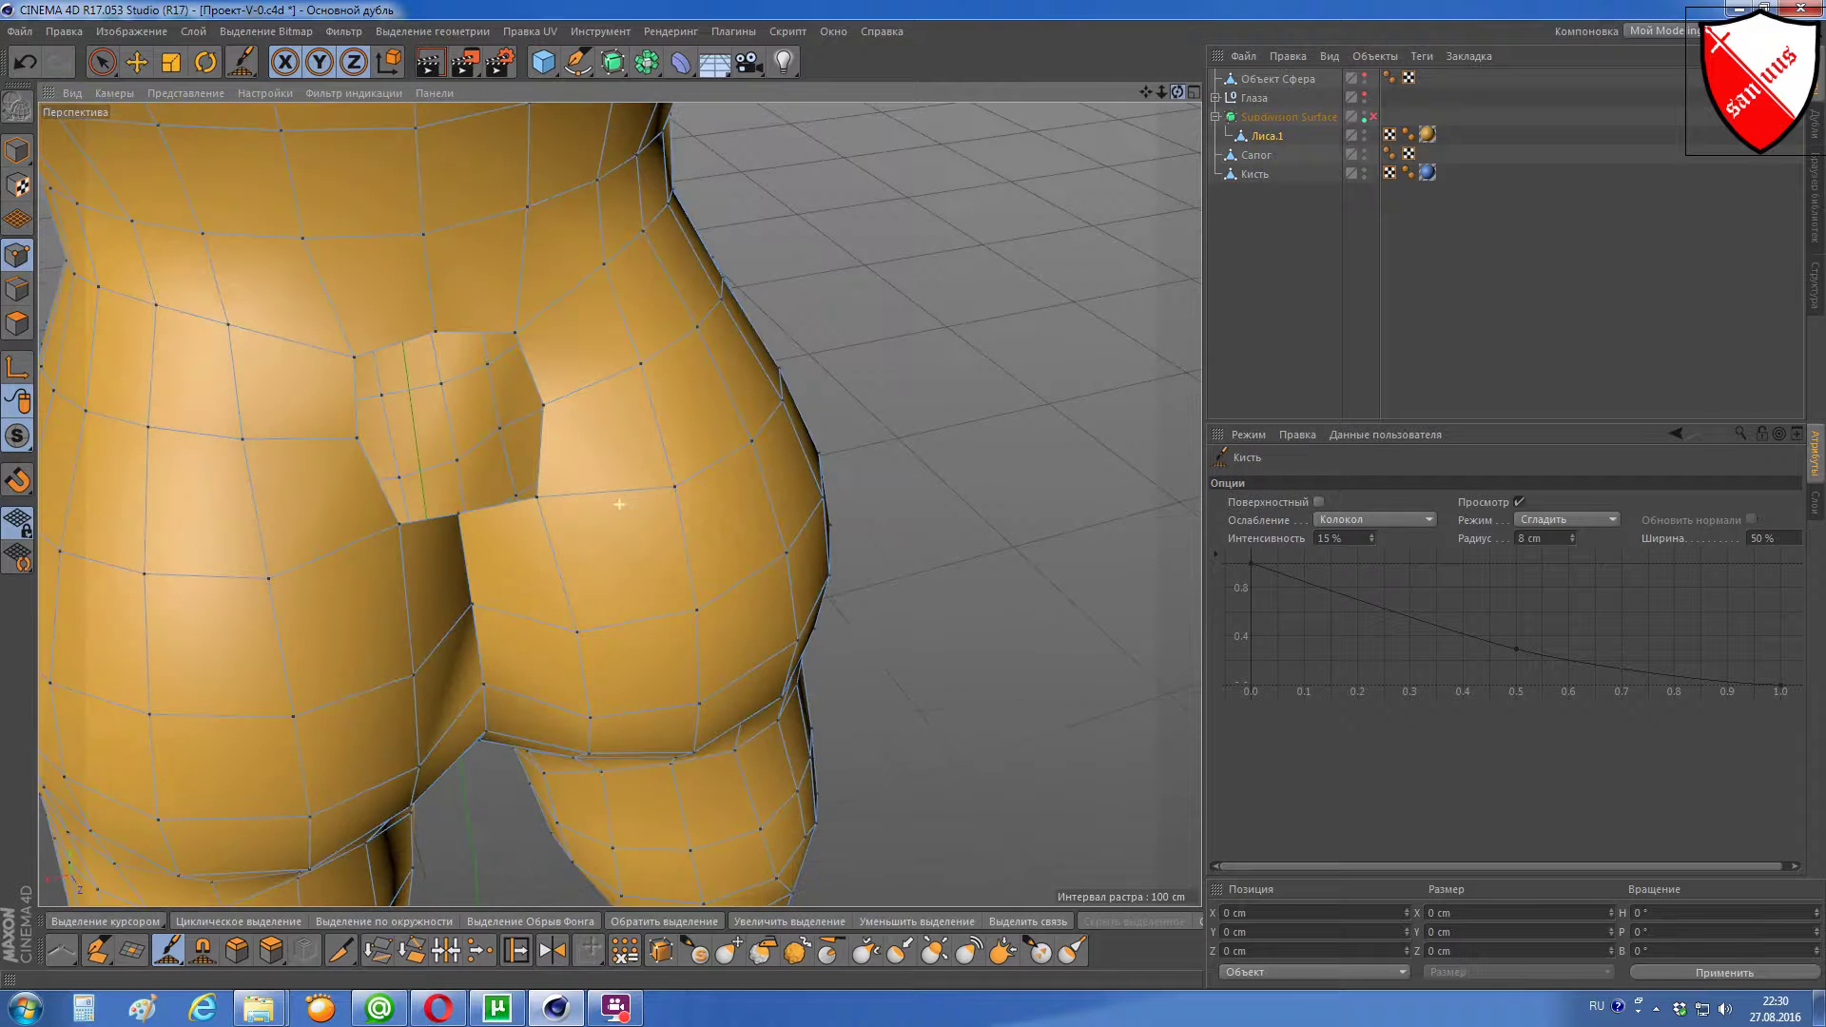
click(1366, 77)
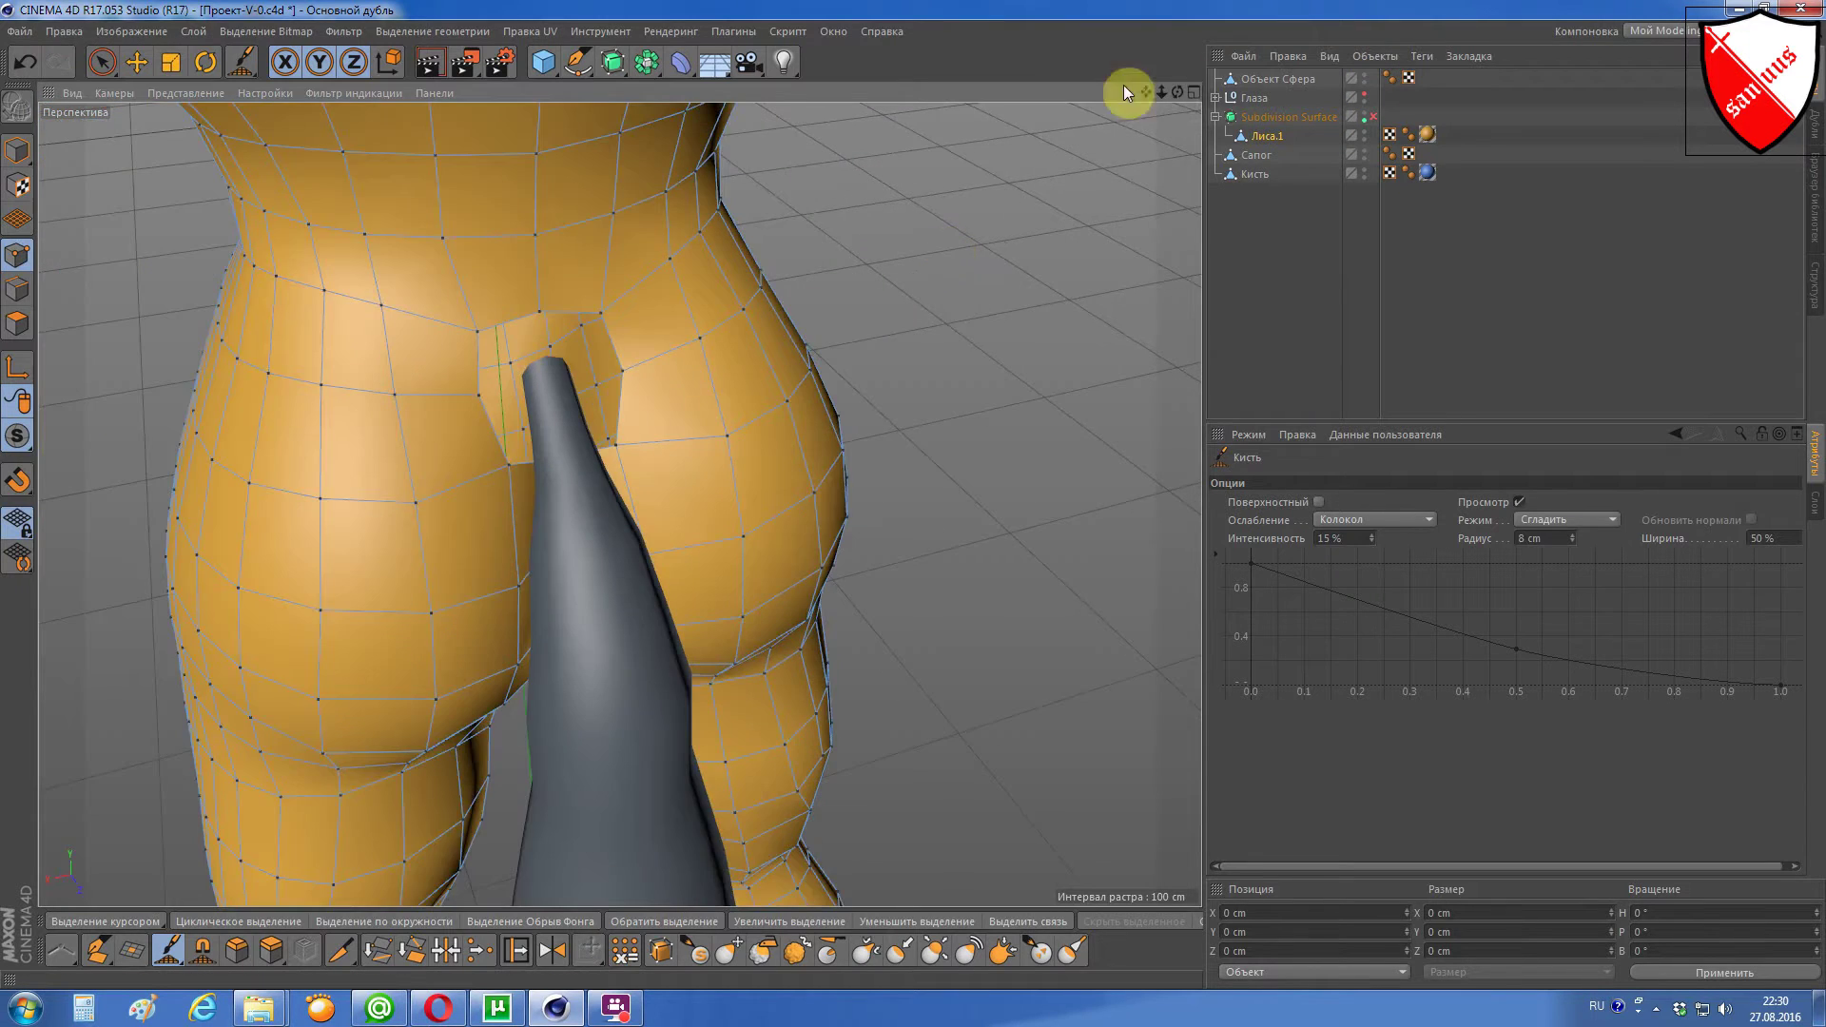
drag(1178, 91, 1141, 95)
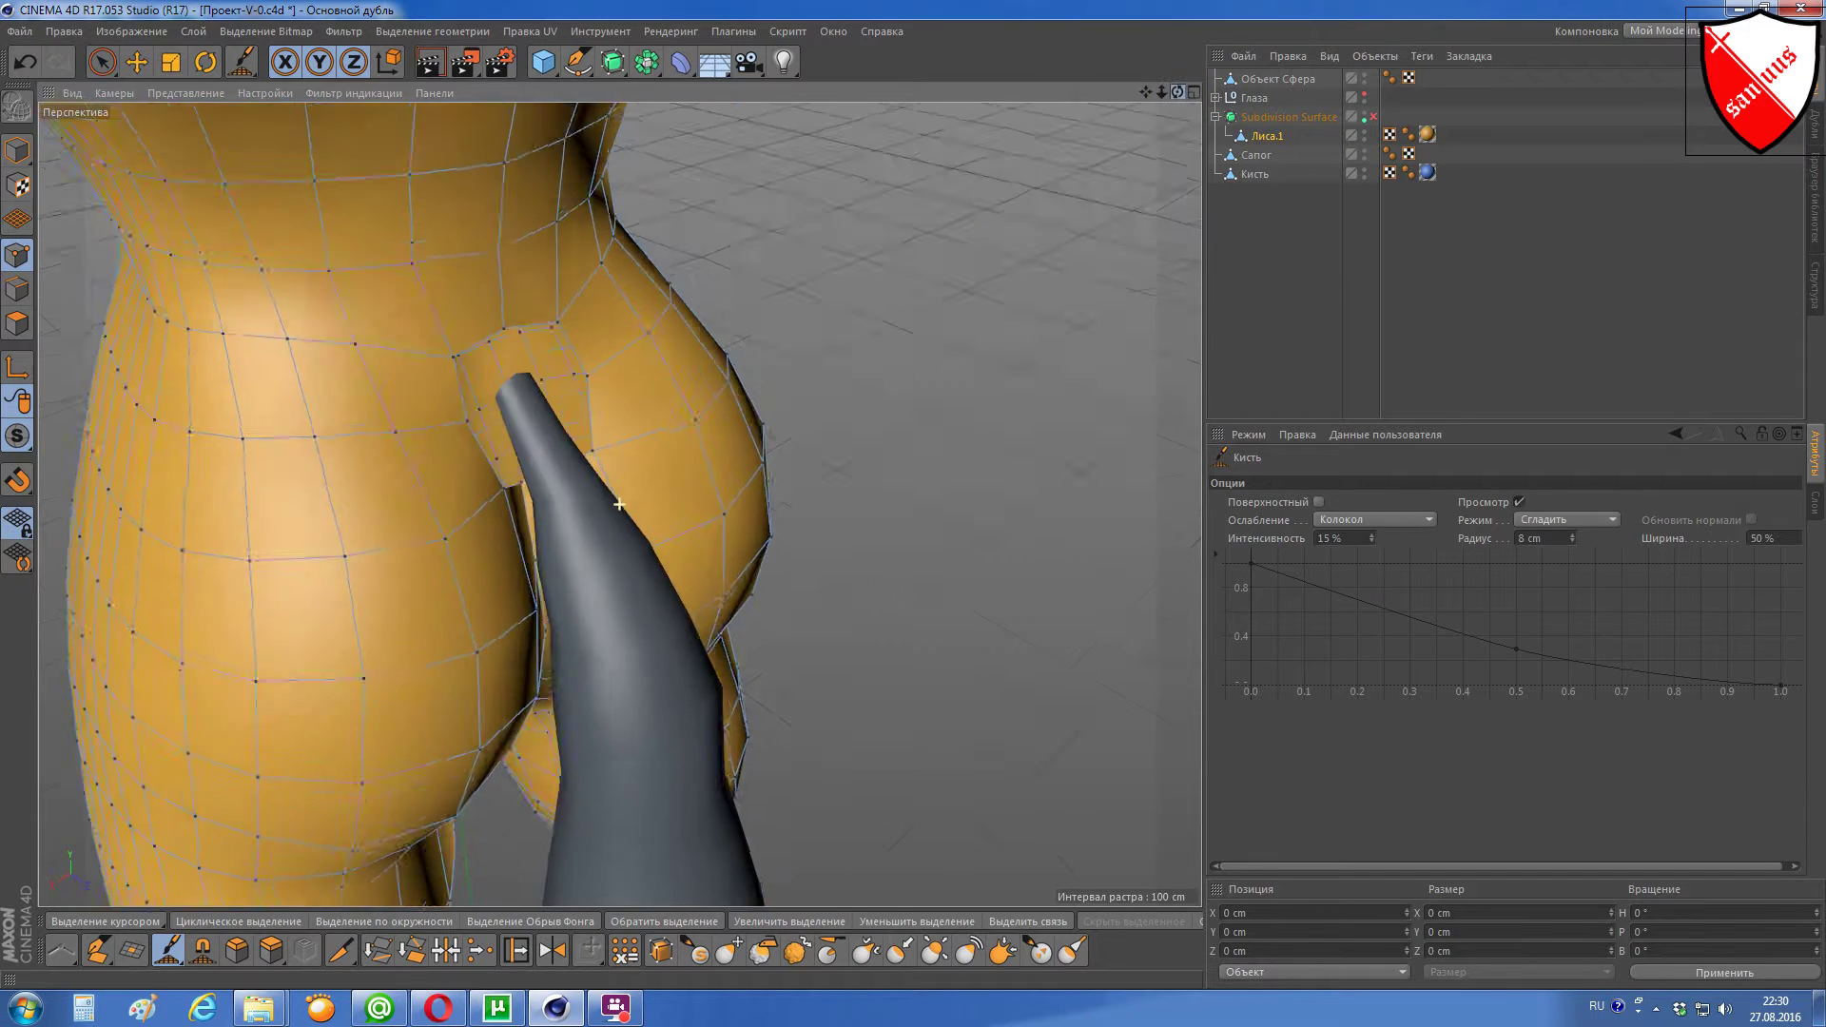
alt+drag(619, 504, 620, 504)
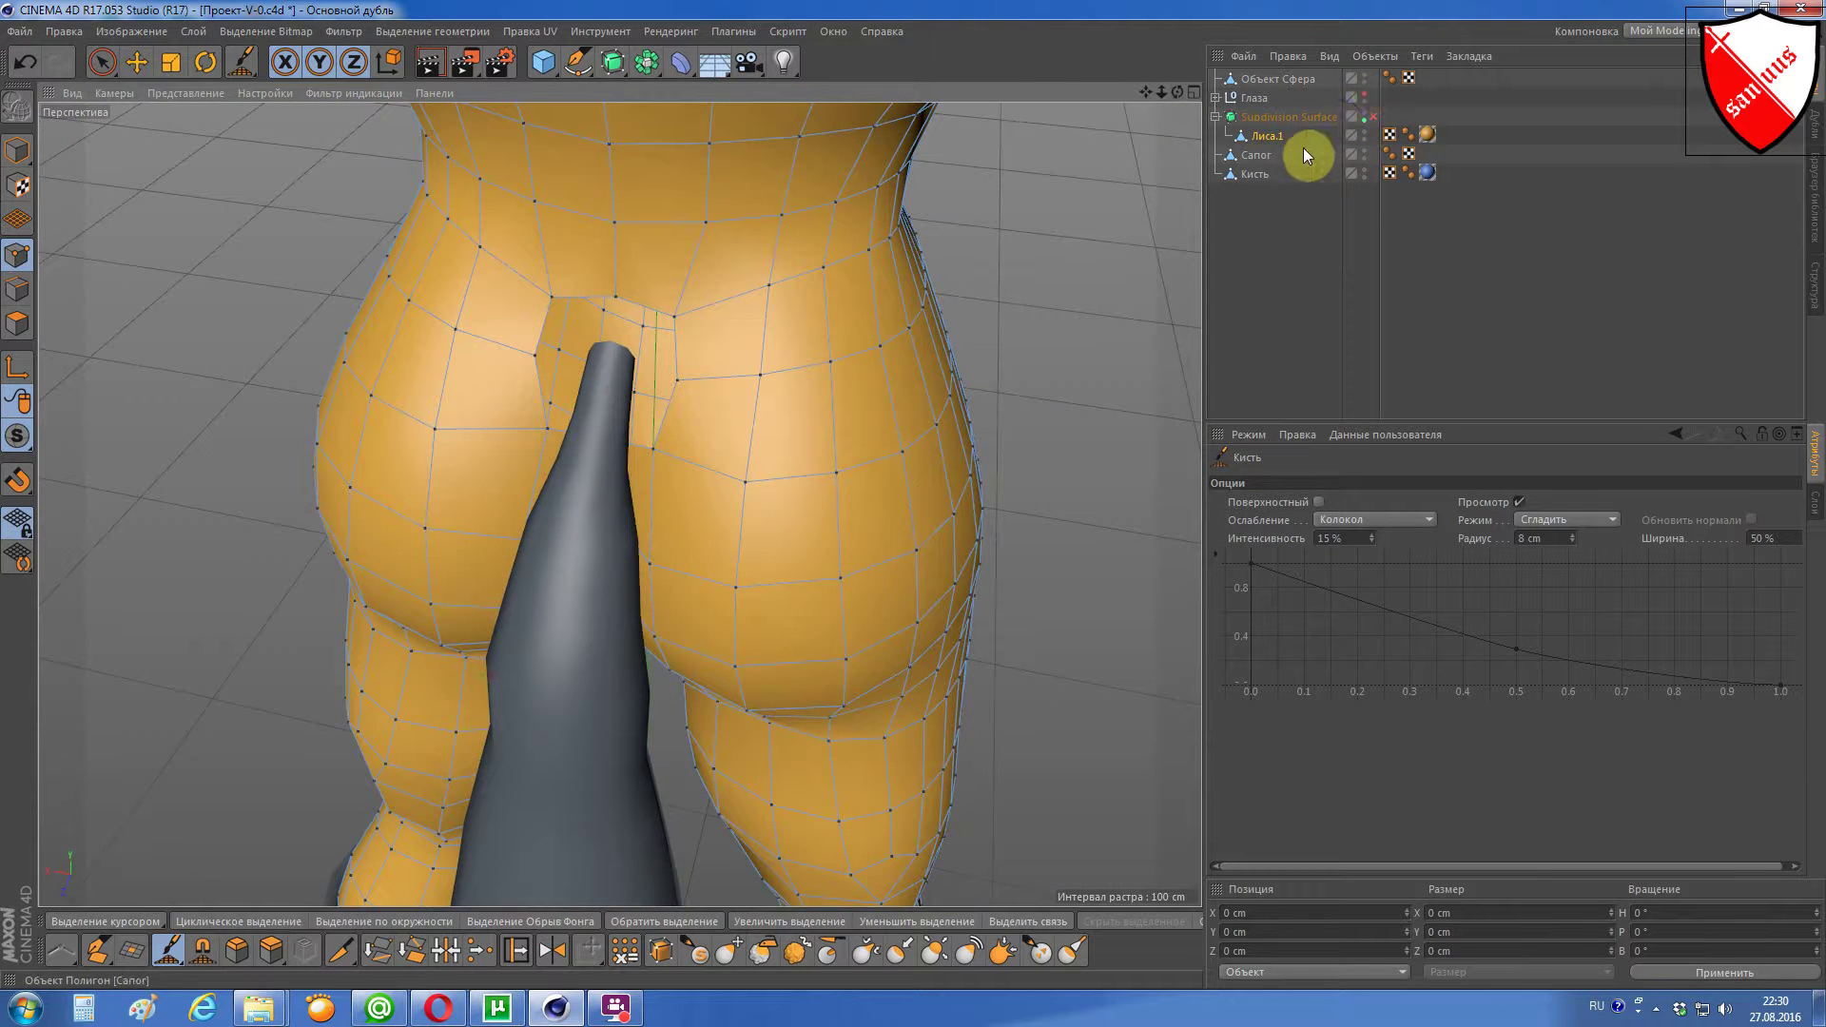
Step: With the Move tool active, select Лиса.1 and switch to Edge mode
click(136, 62)
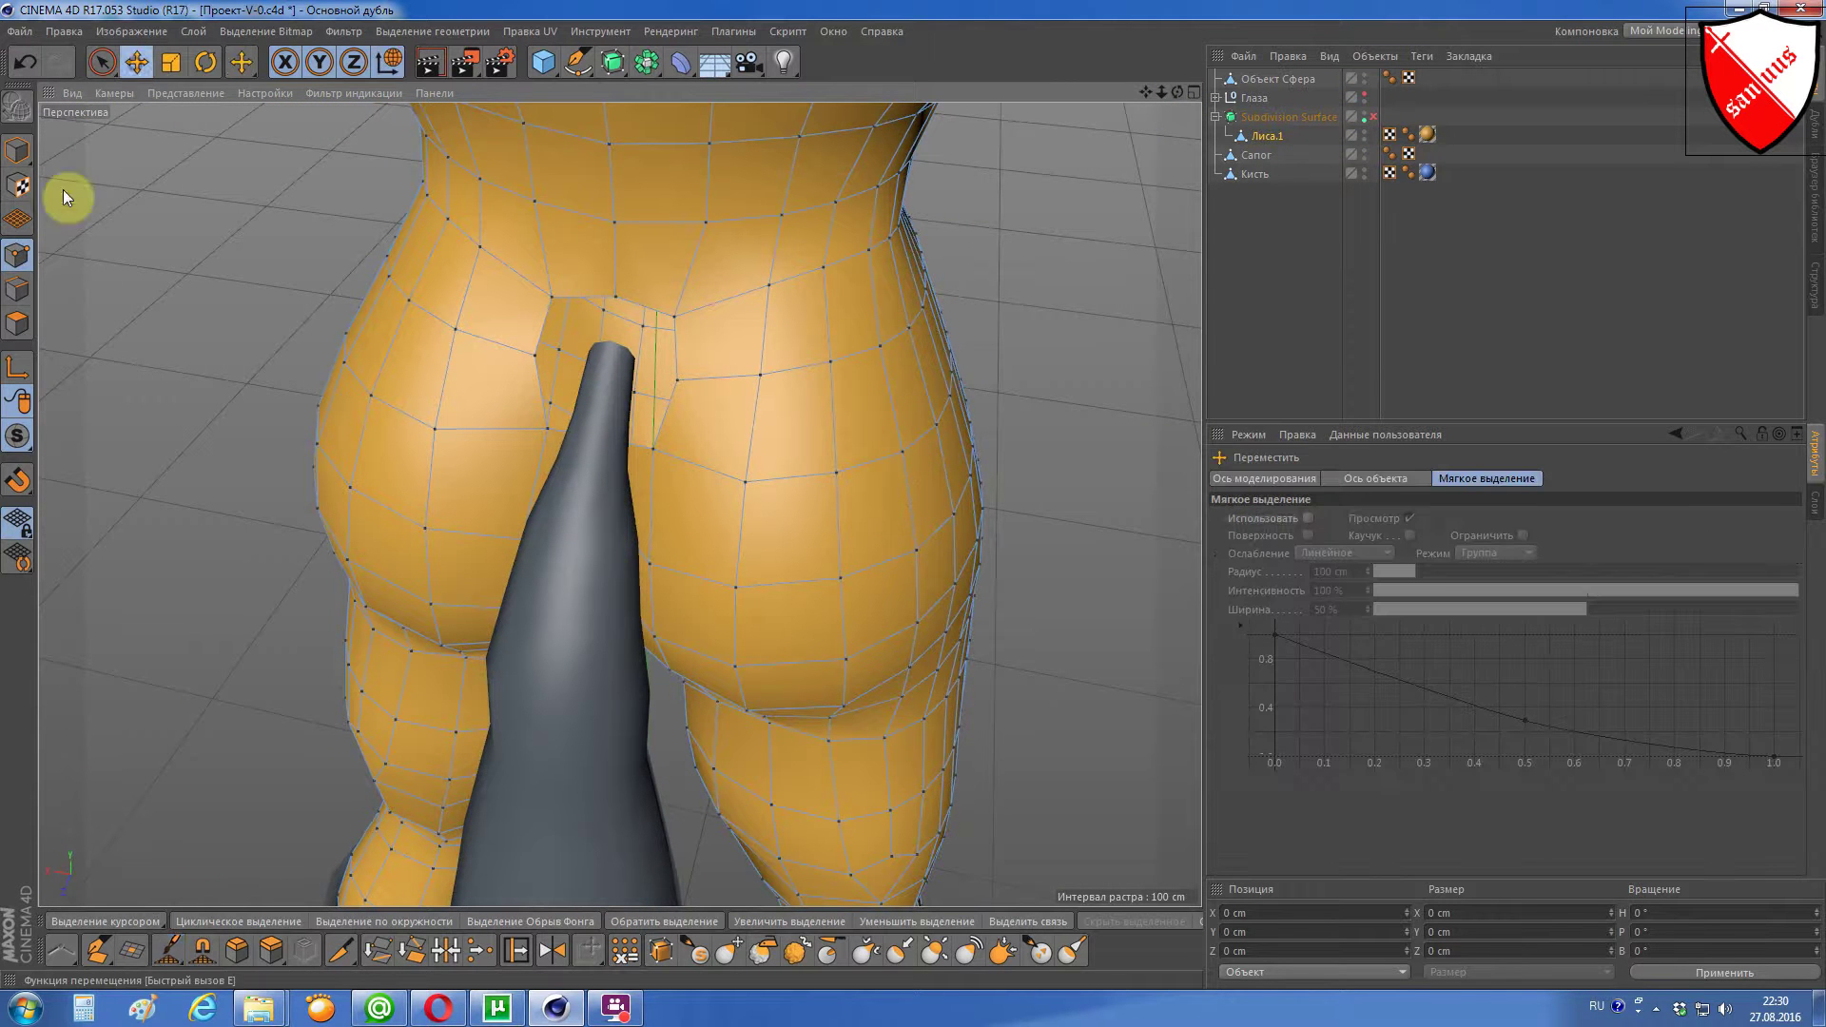
click(17, 151)
mouse_move(232, 314)
alt+mouse_down()
mouse_move(384, 617)
mouse_move(443, 880)
mouse_move(501, 802)
alt+mouse_up()
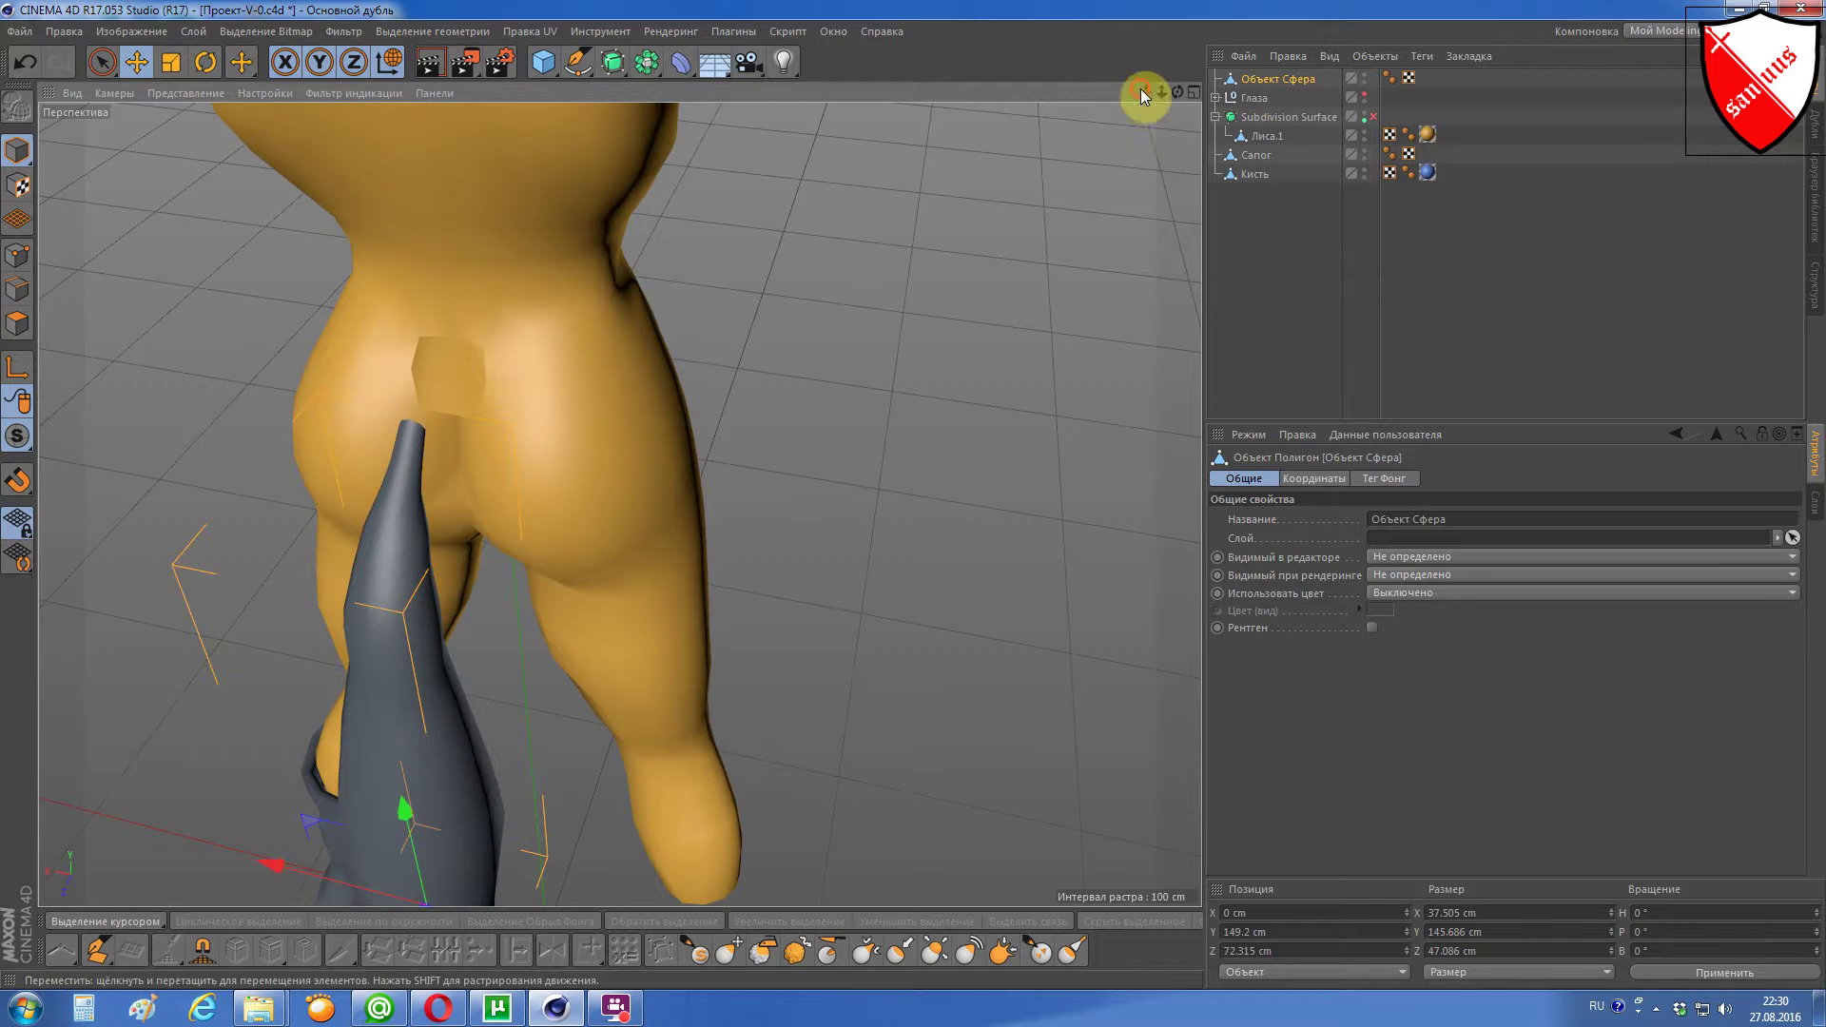
mouse_move(1139, 88)
mouse_down()
mouse_move(1167, 80)
mouse_move(1138, 127)
mouse_up()
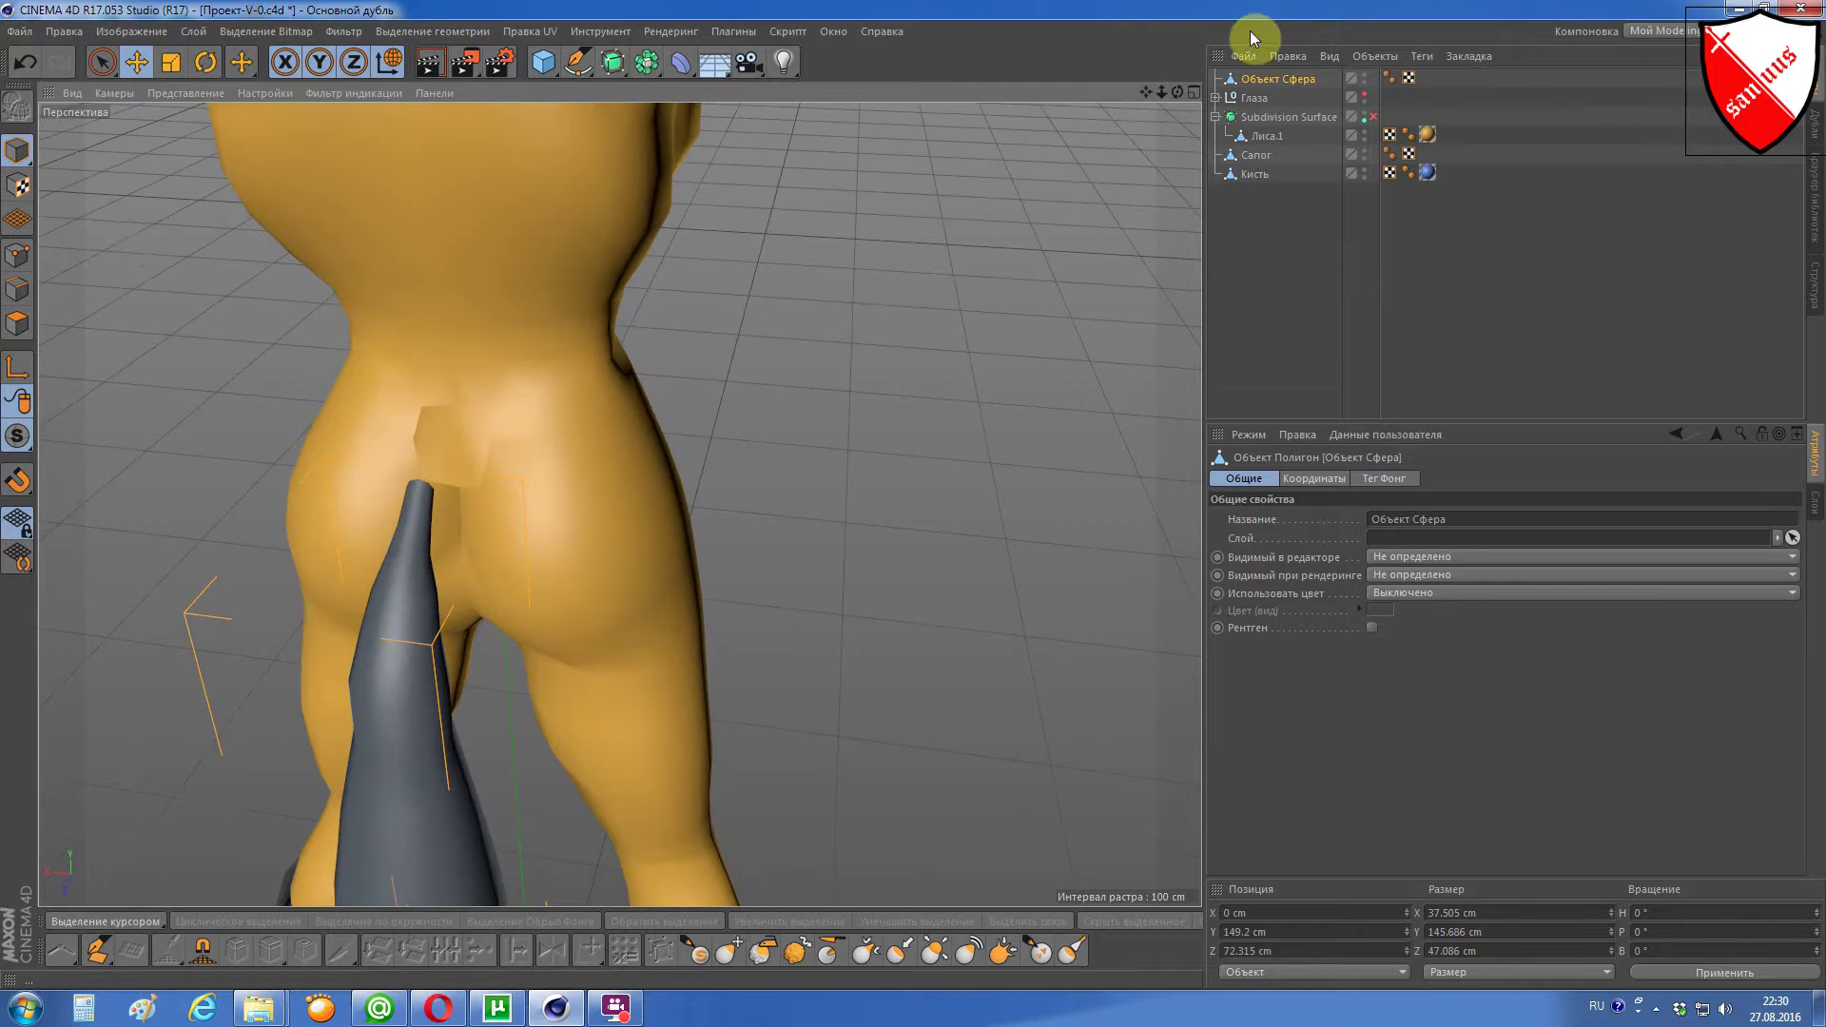
click(1237, 137)
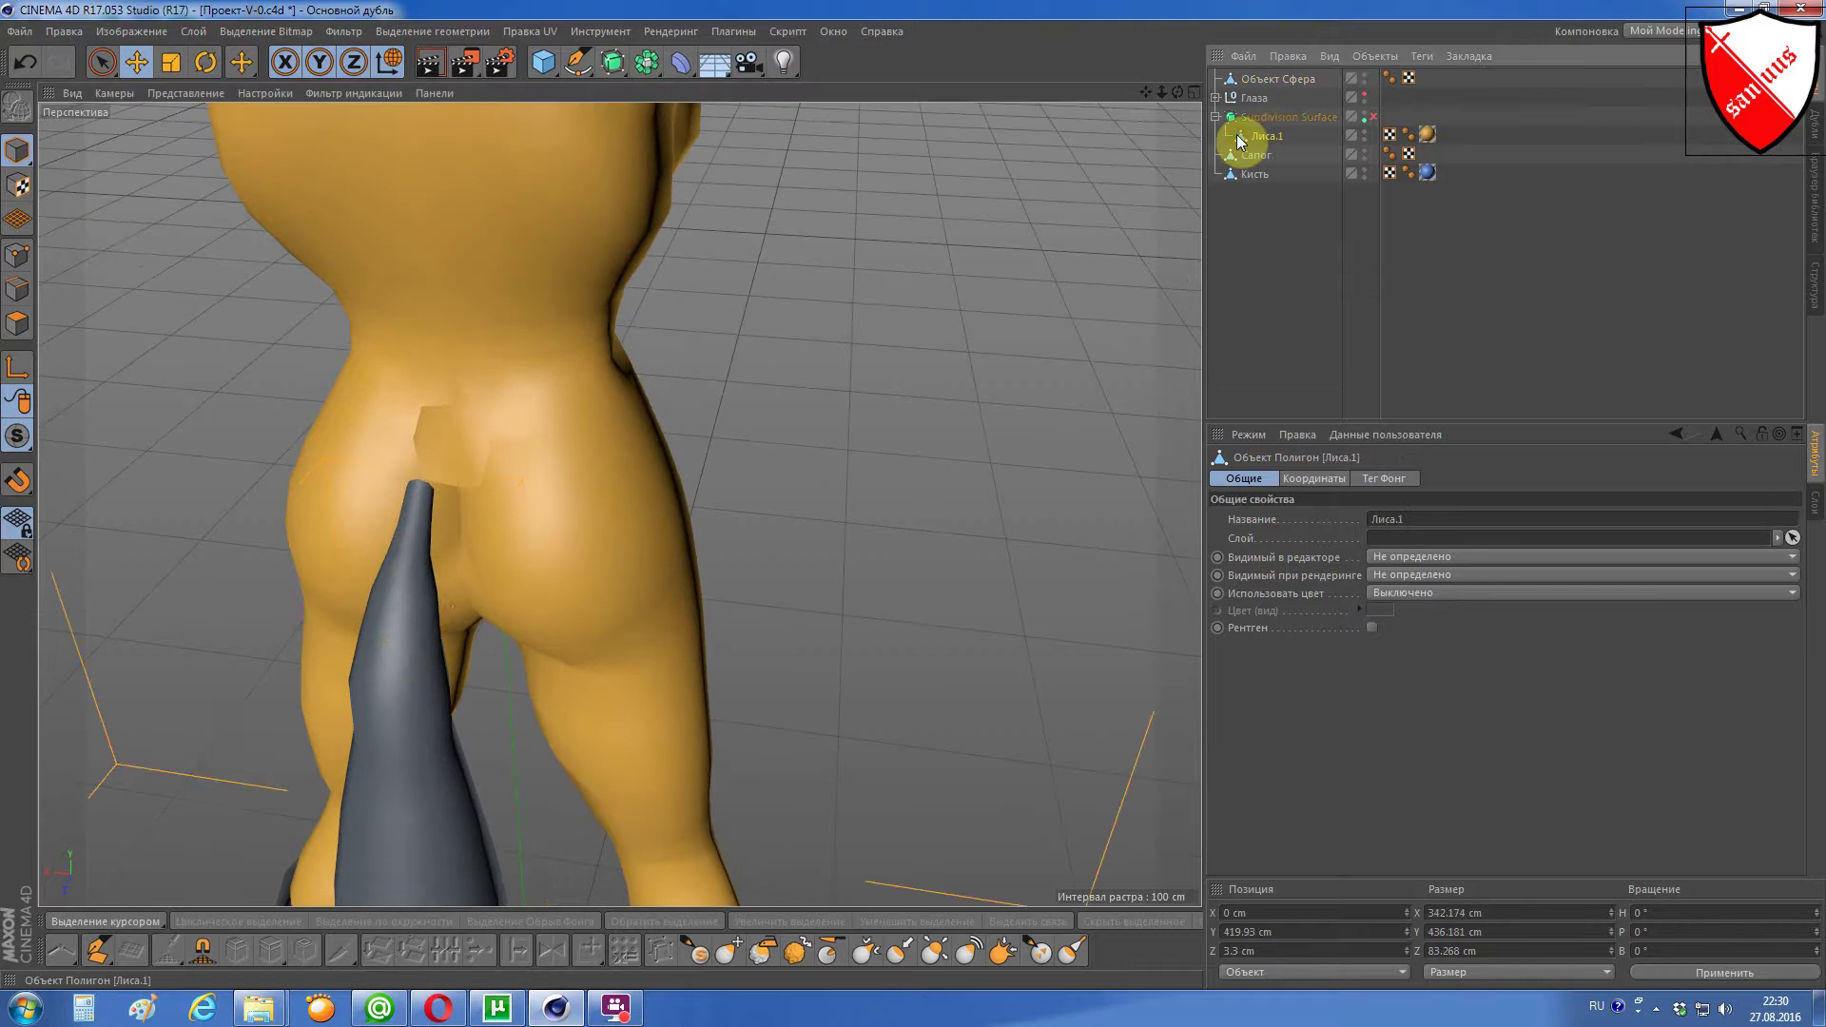
click(17, 288)
Step: Select the four border edges around the lower-back patch
scroll(493, 449, up, 3)
scroll(493, 449, up, 2)
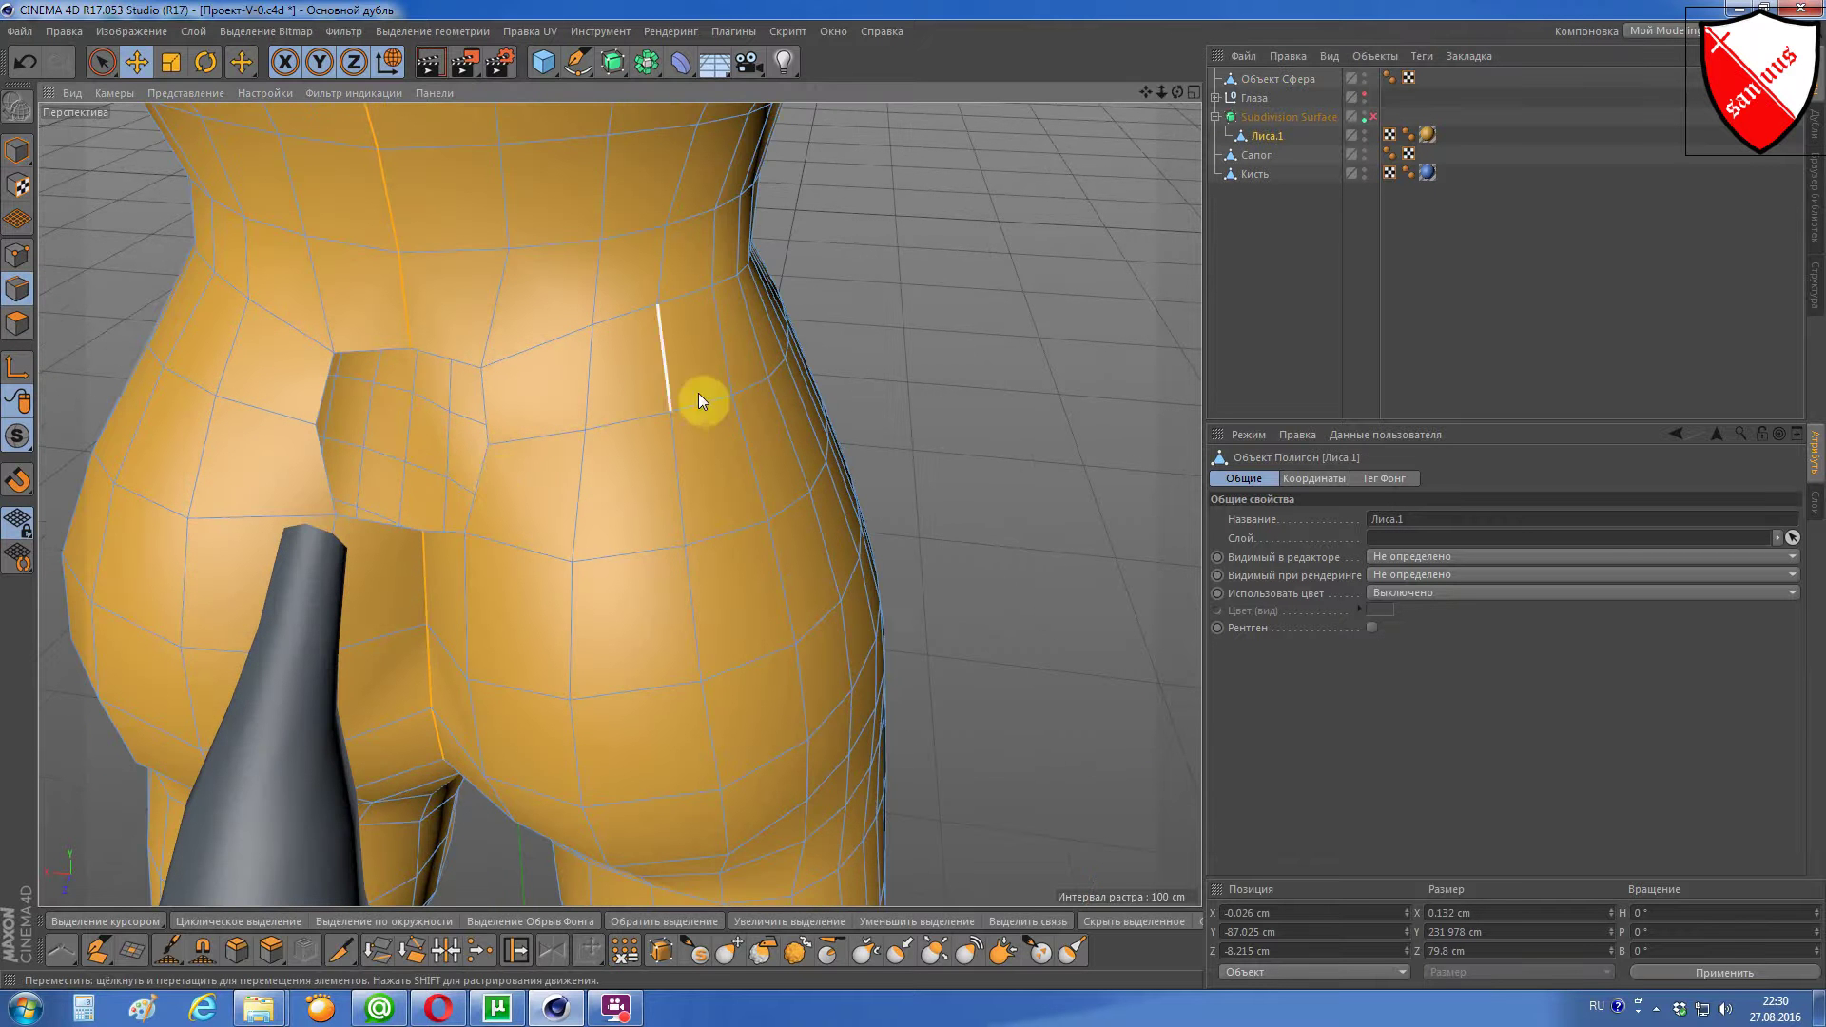
click(487, 475)
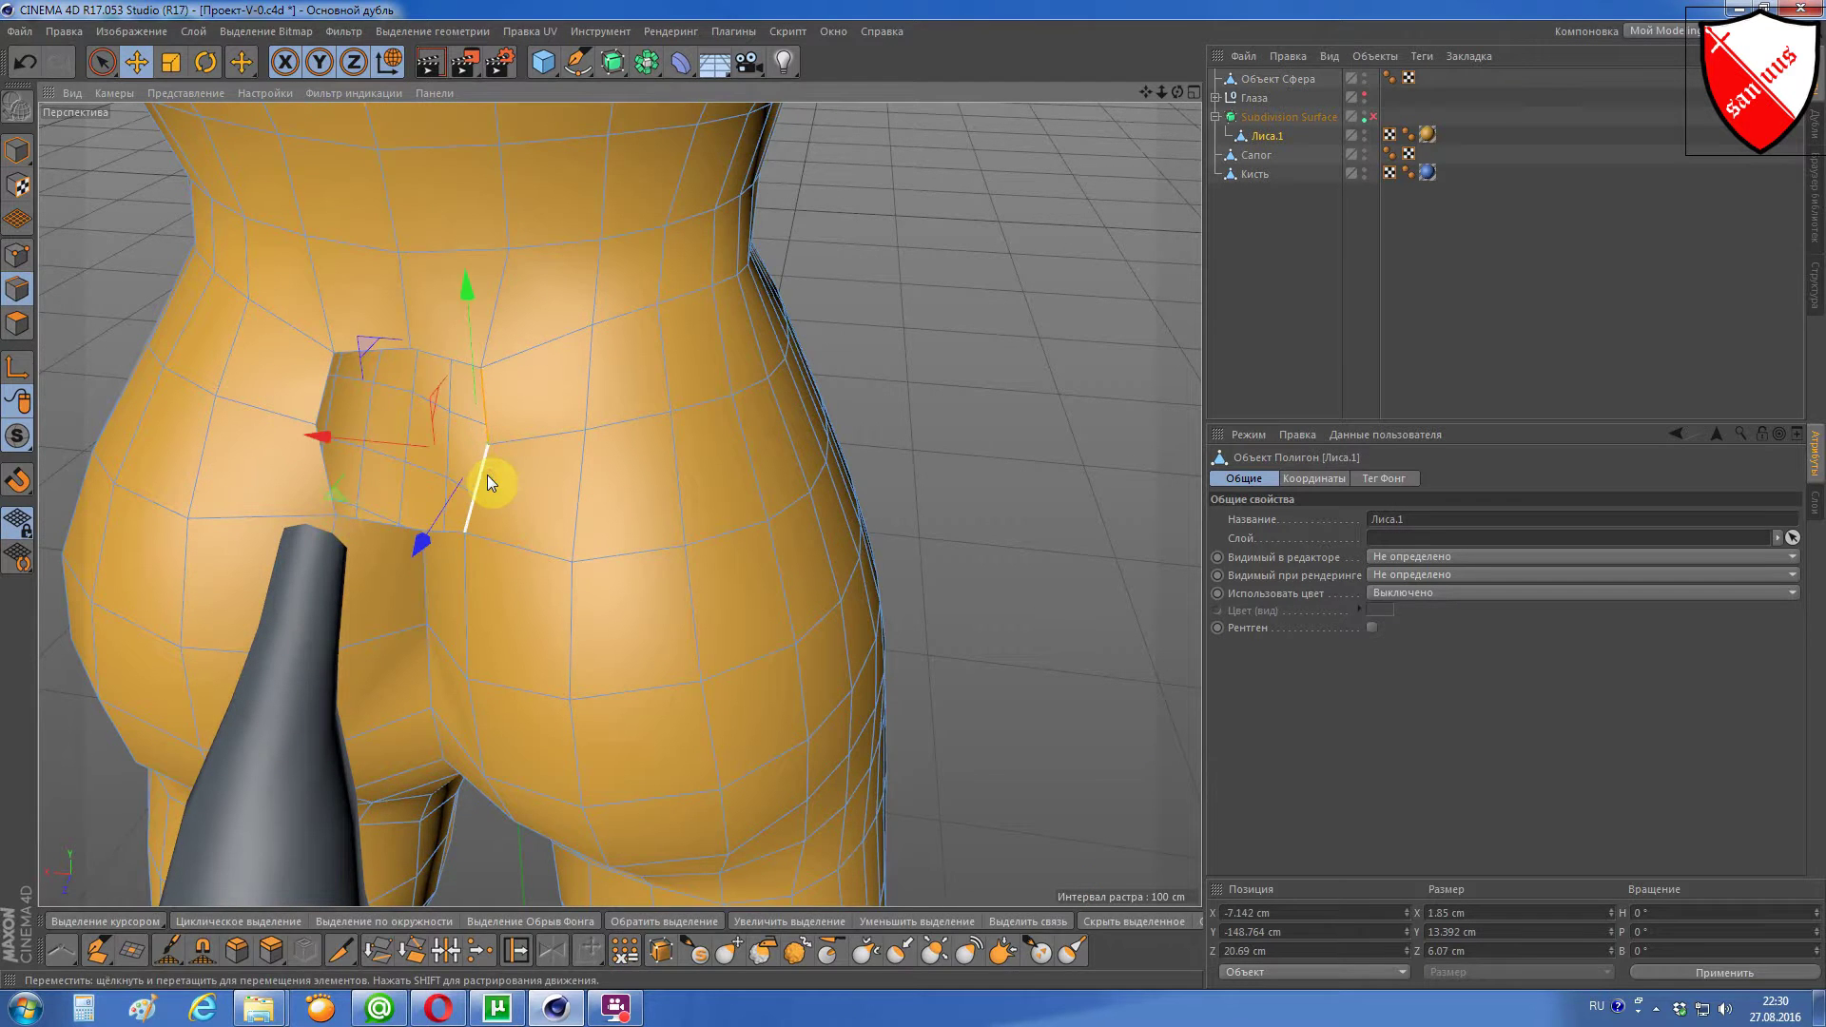
scroll(374, 512, up, 3)
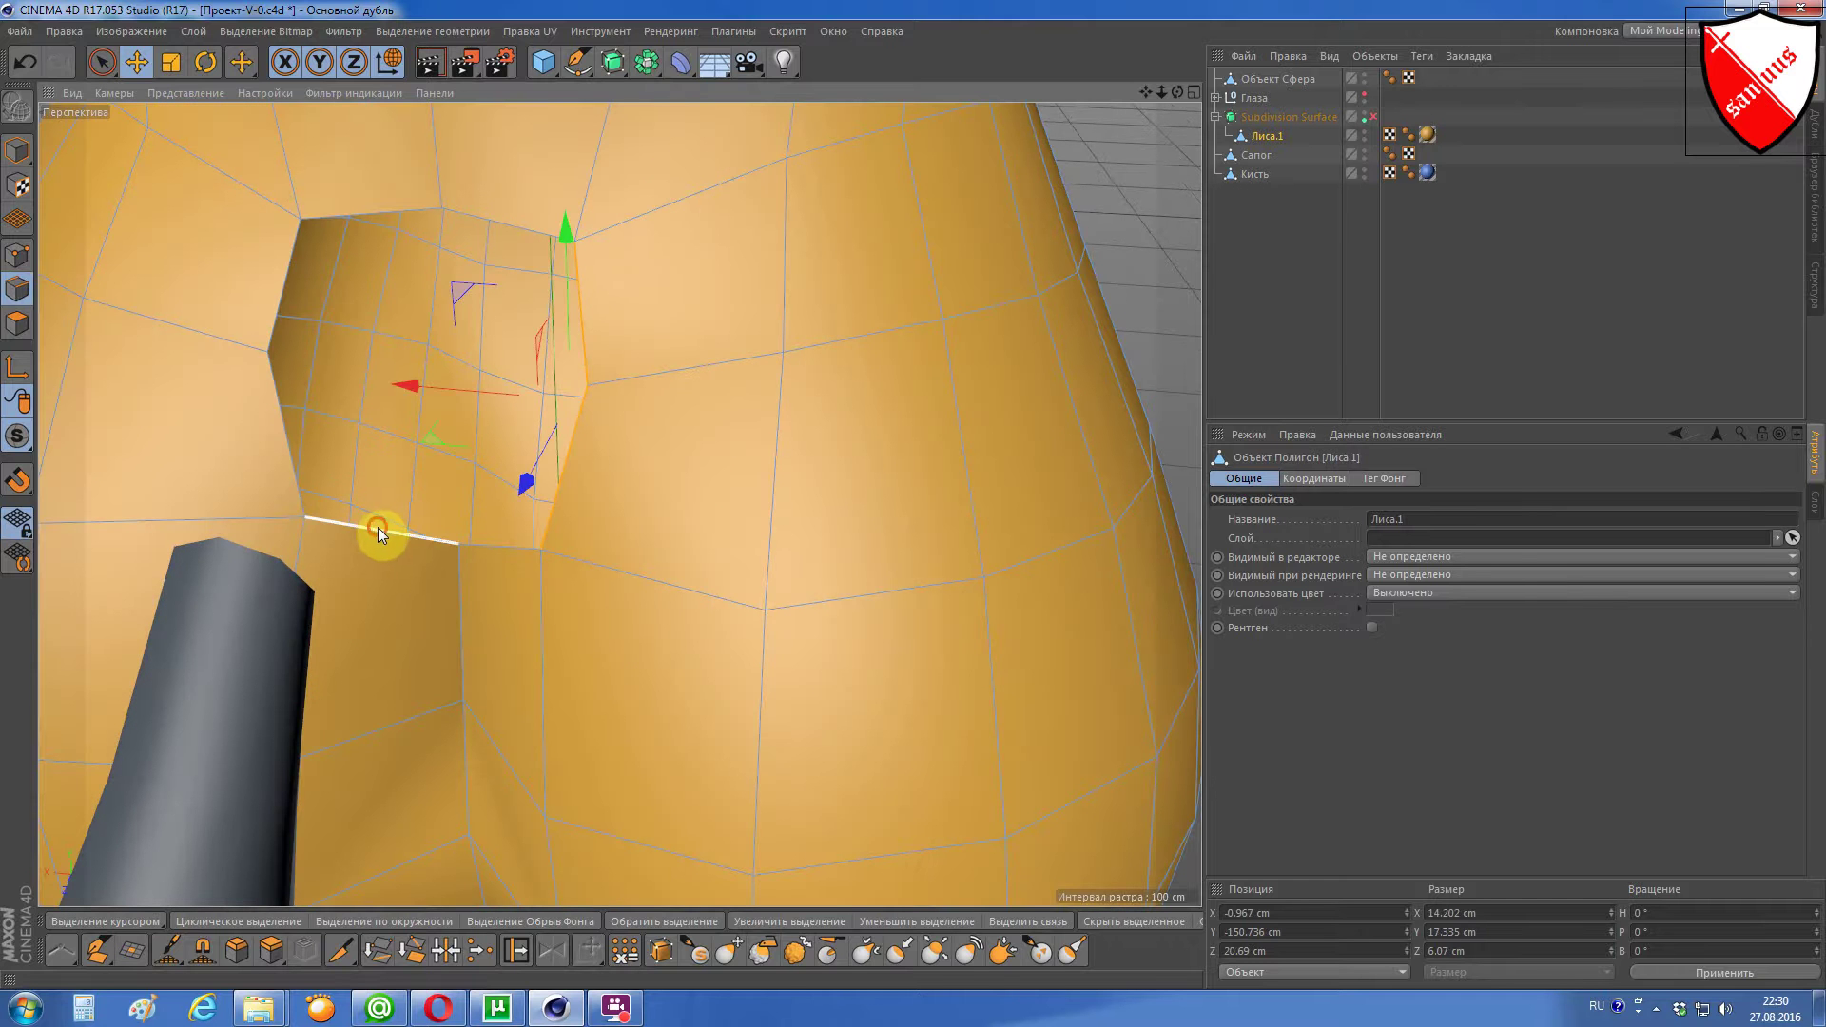
shift+click(378, 527)
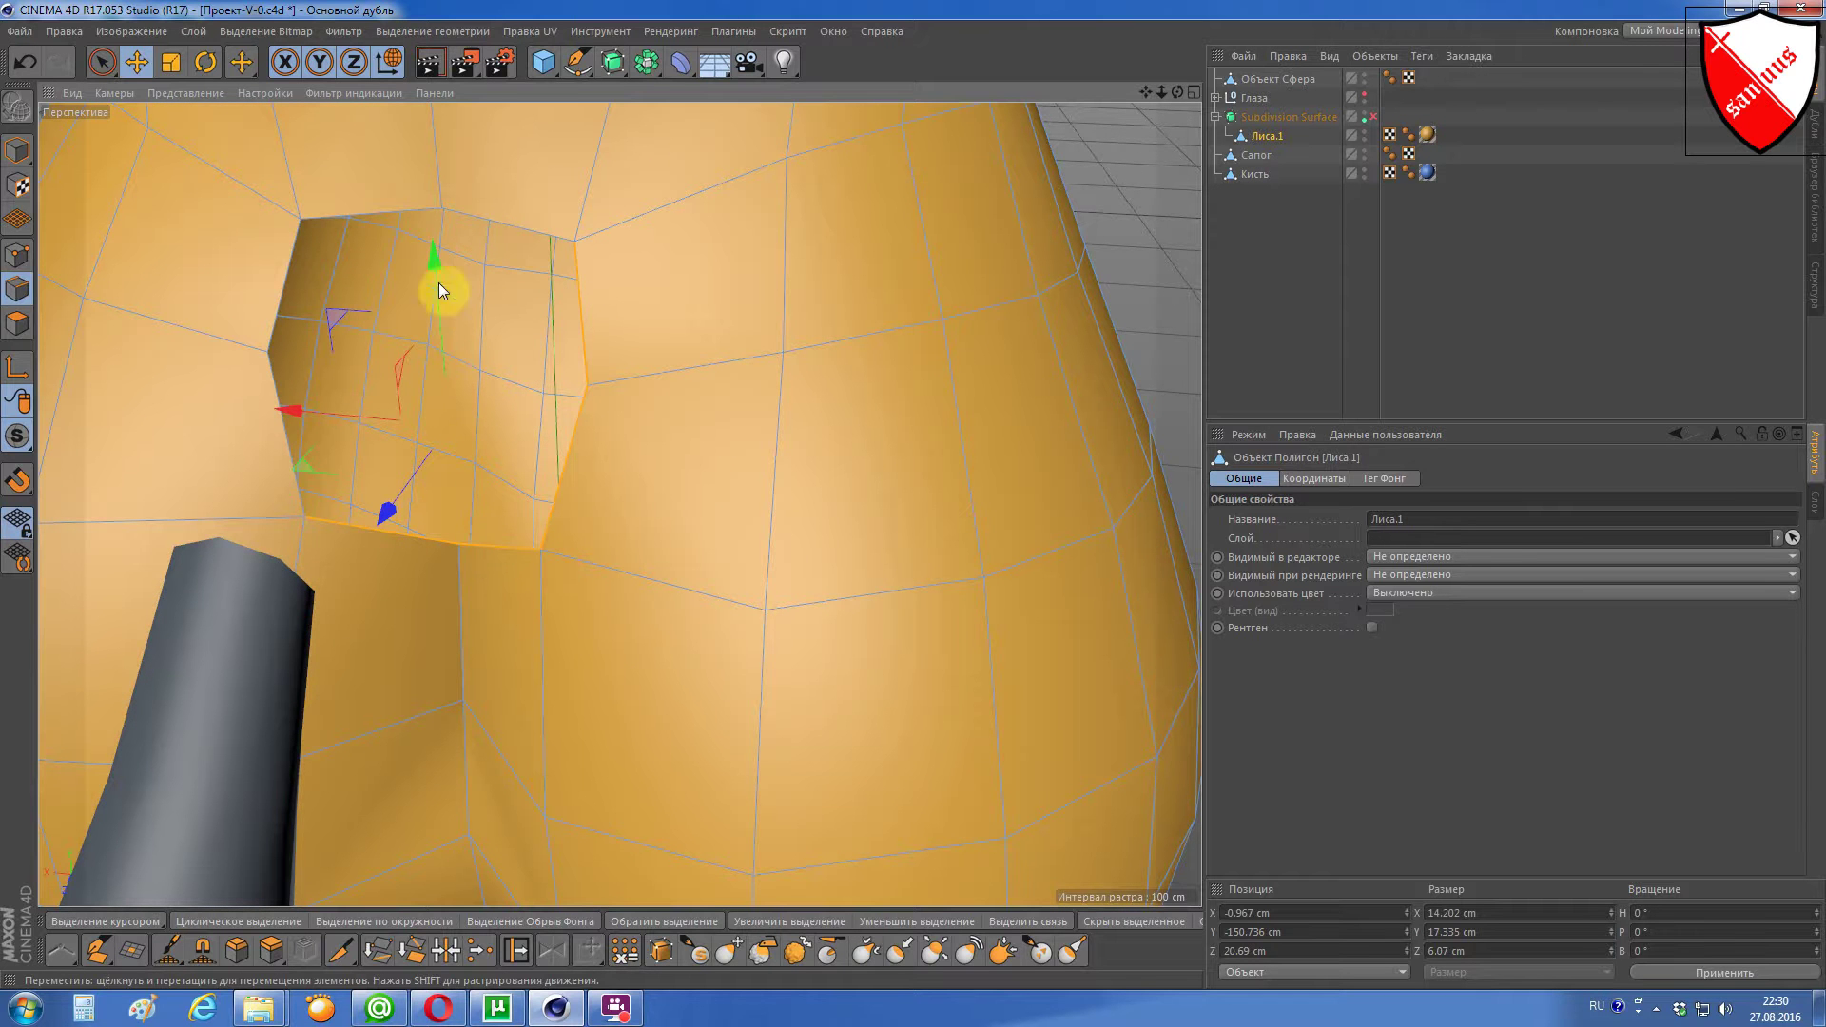
shift+click(377, 209)
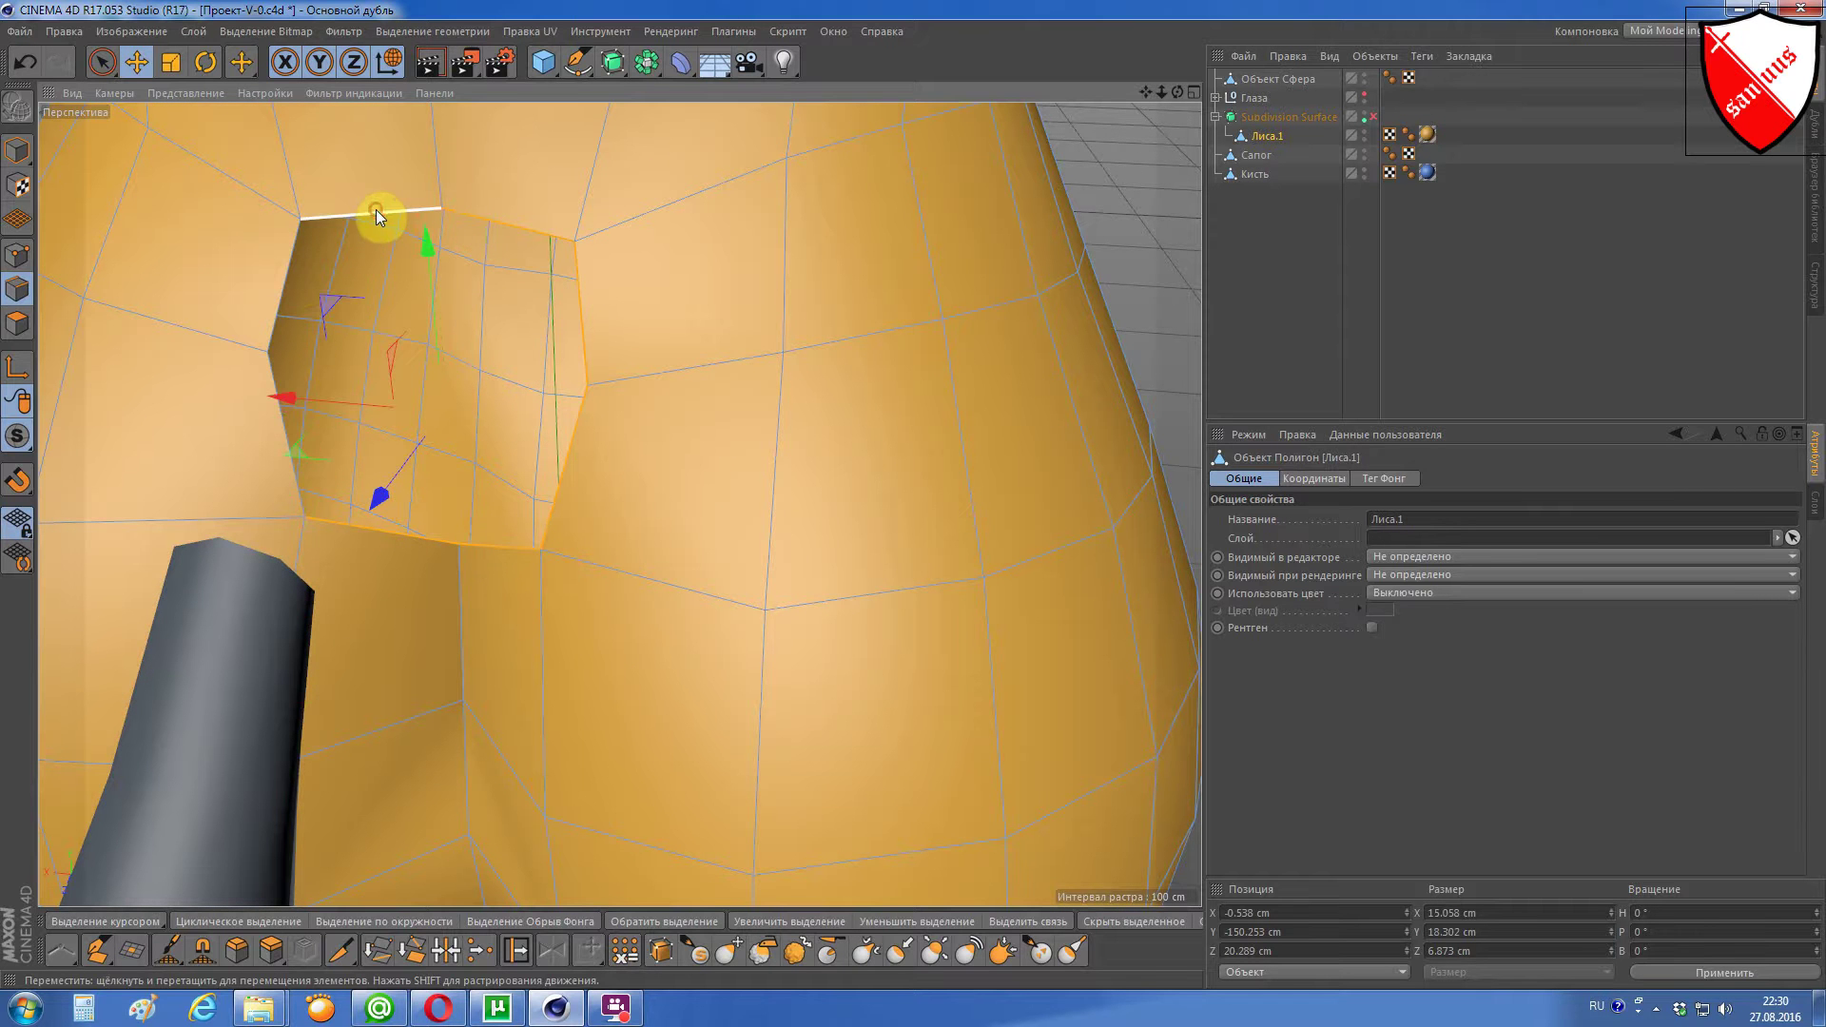
shift+click(293, 273)
scroll(586, 235, down, 3)
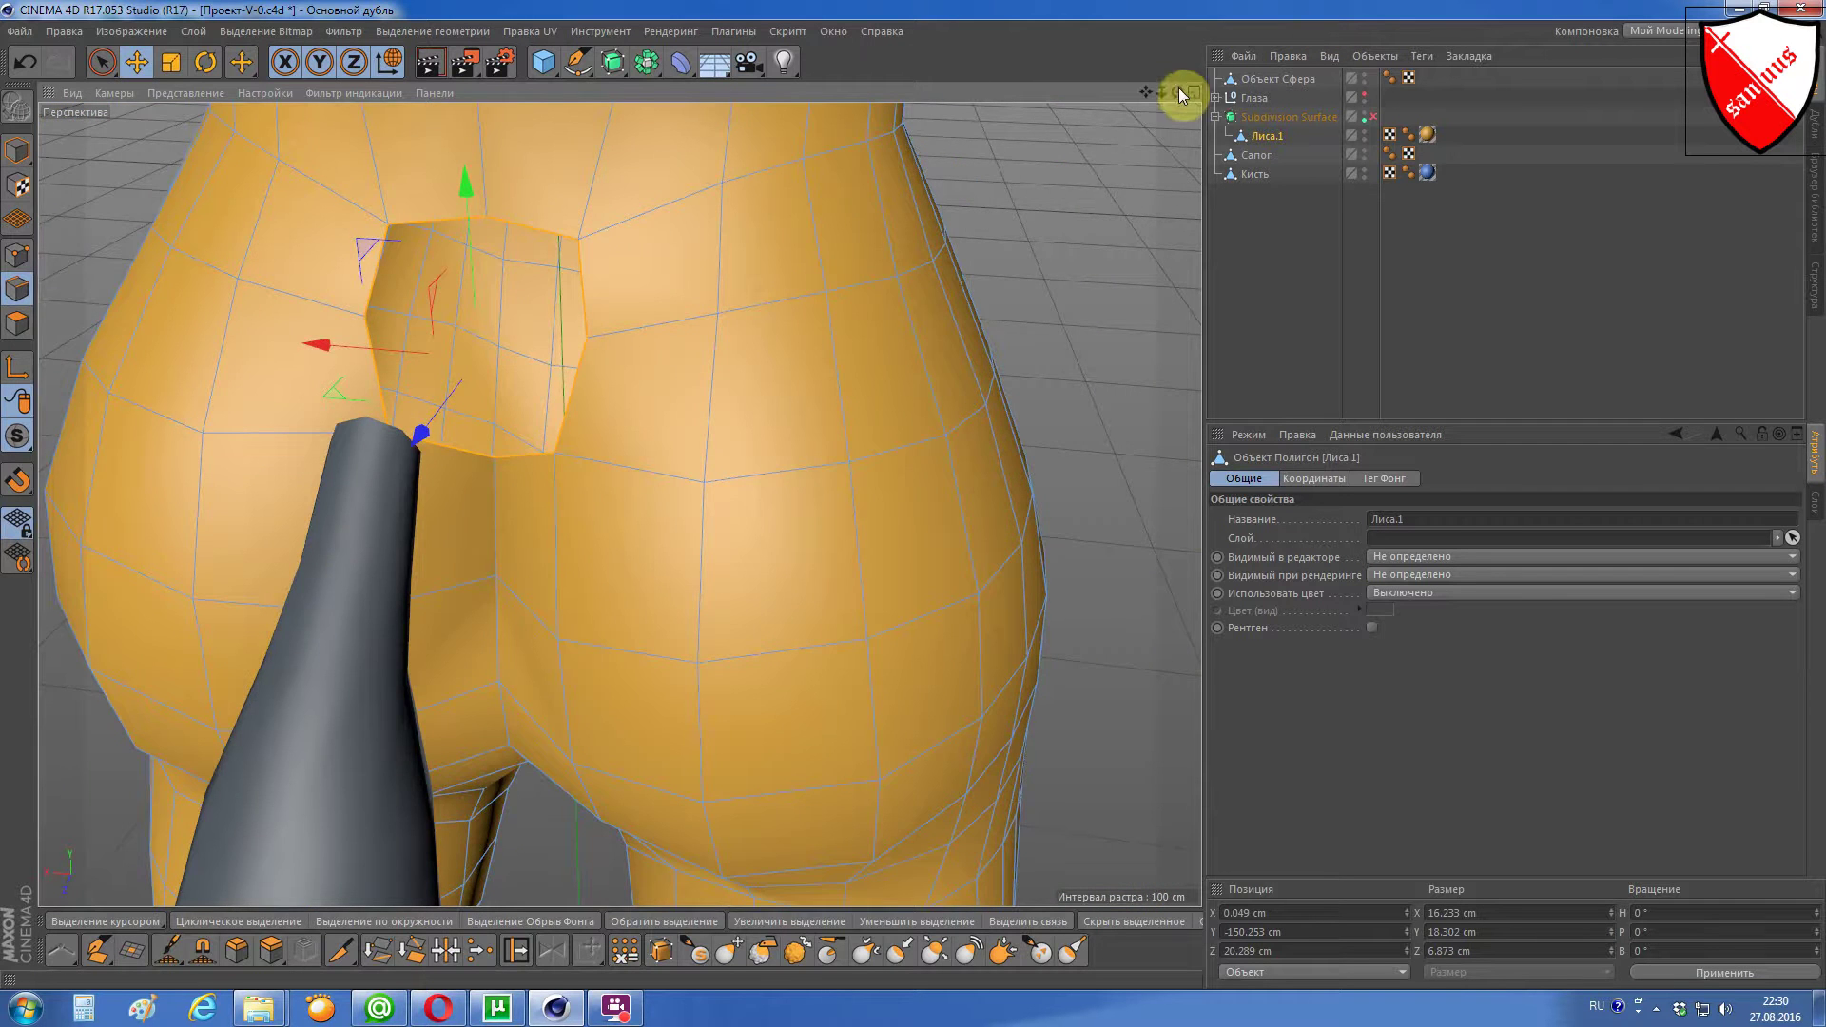
drag(1179, 91, 1227, 91)
Step: Scale the lower-back patch down to about 6.59 × 7.43 cm at the tail root
click(172, 61)
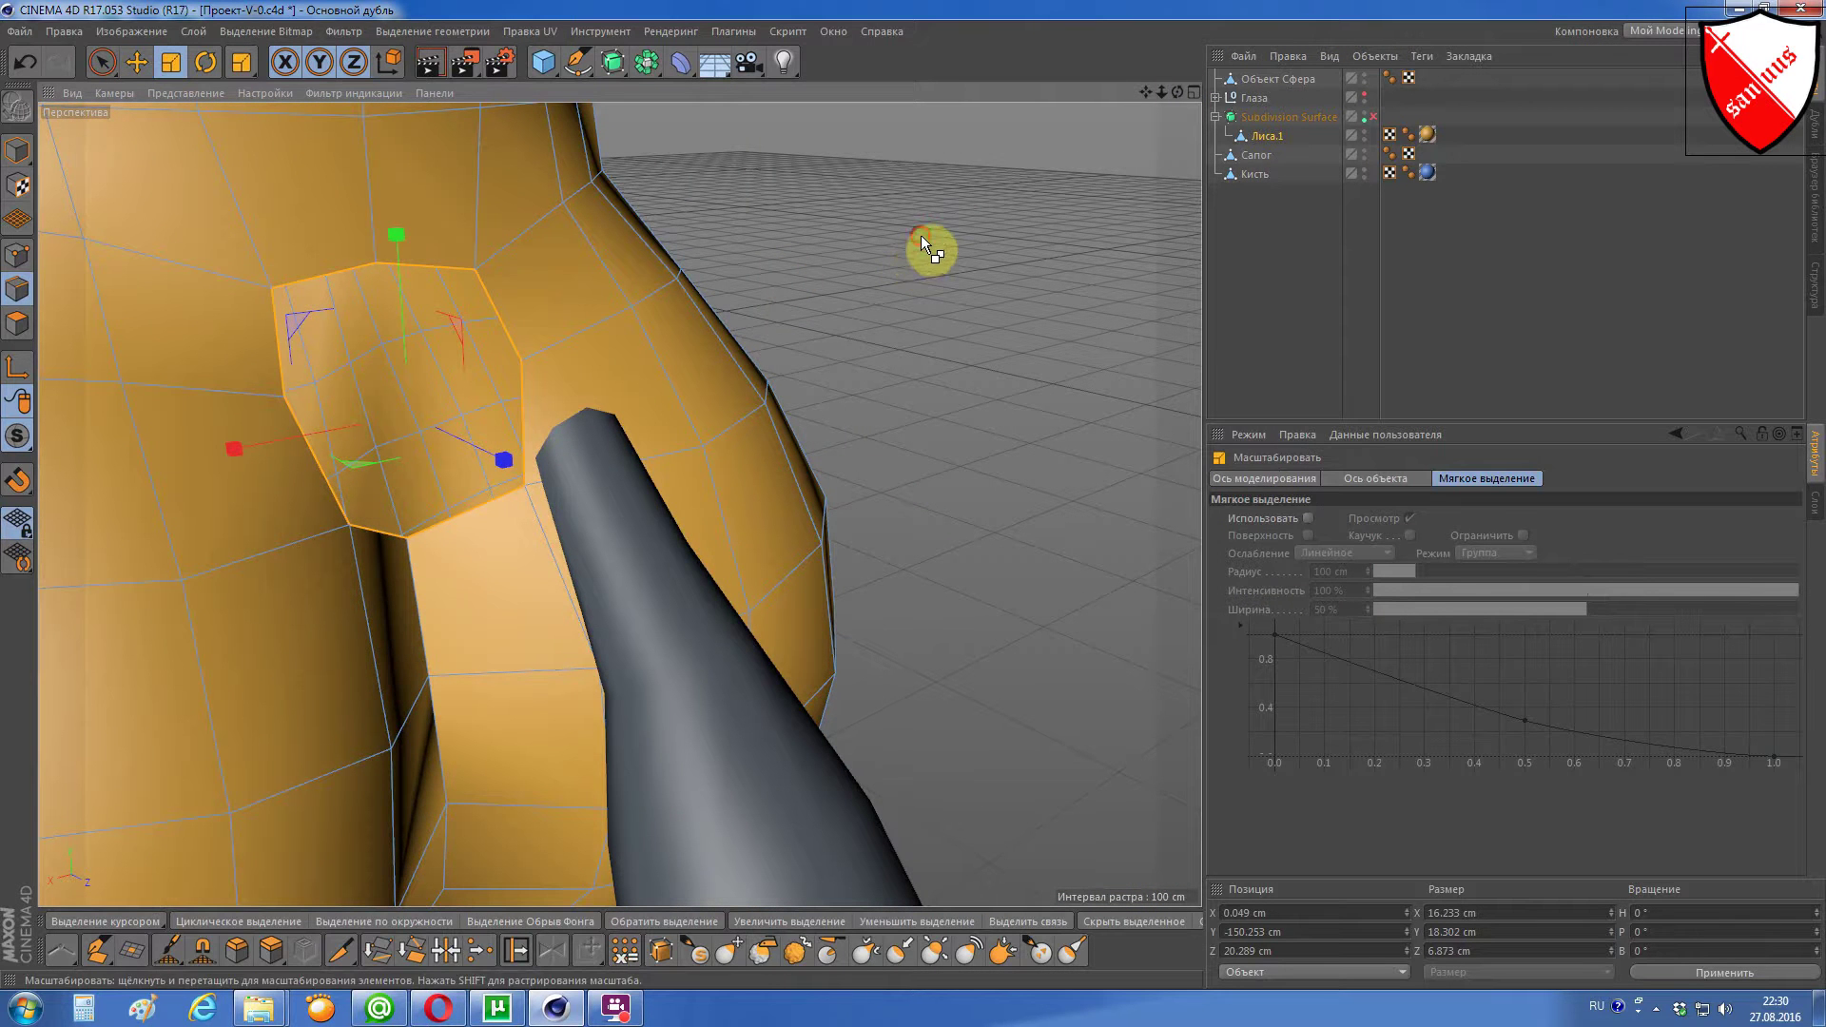
drag(920, 236, 464, 339)
scroll(356, 392, up, 3)
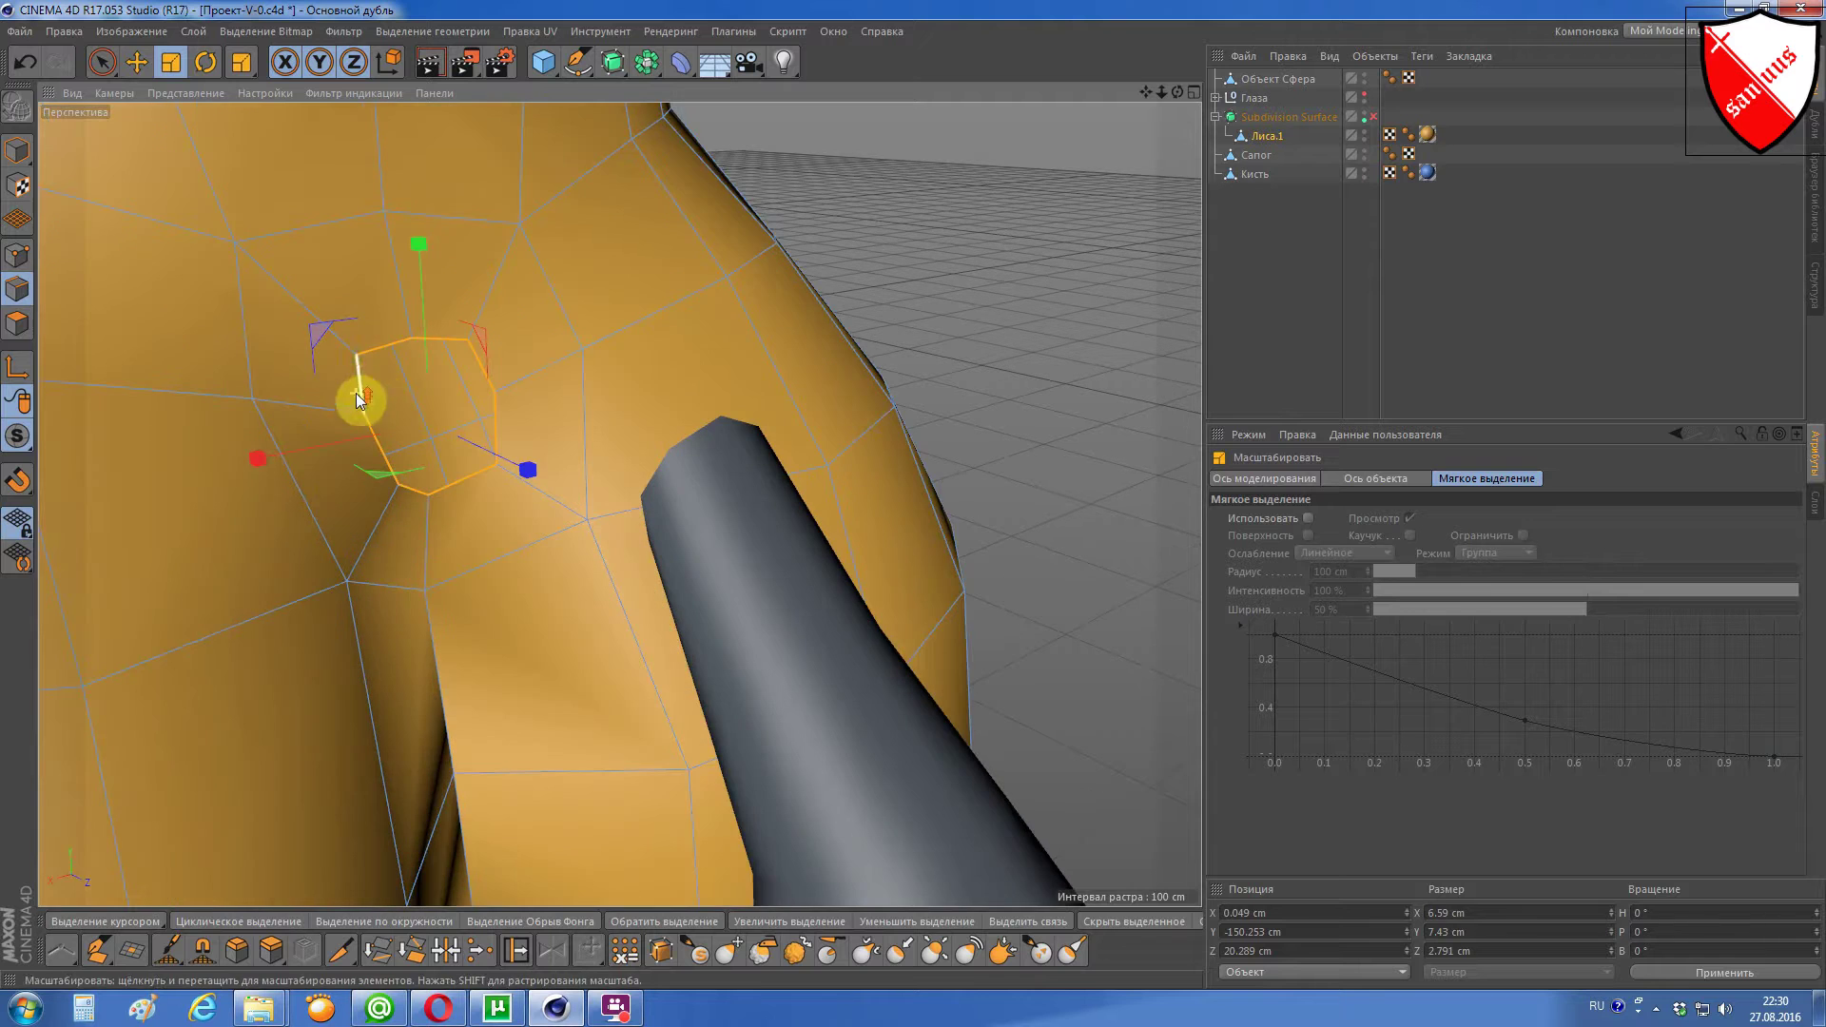
drag(1178, 92, 1178, 92)
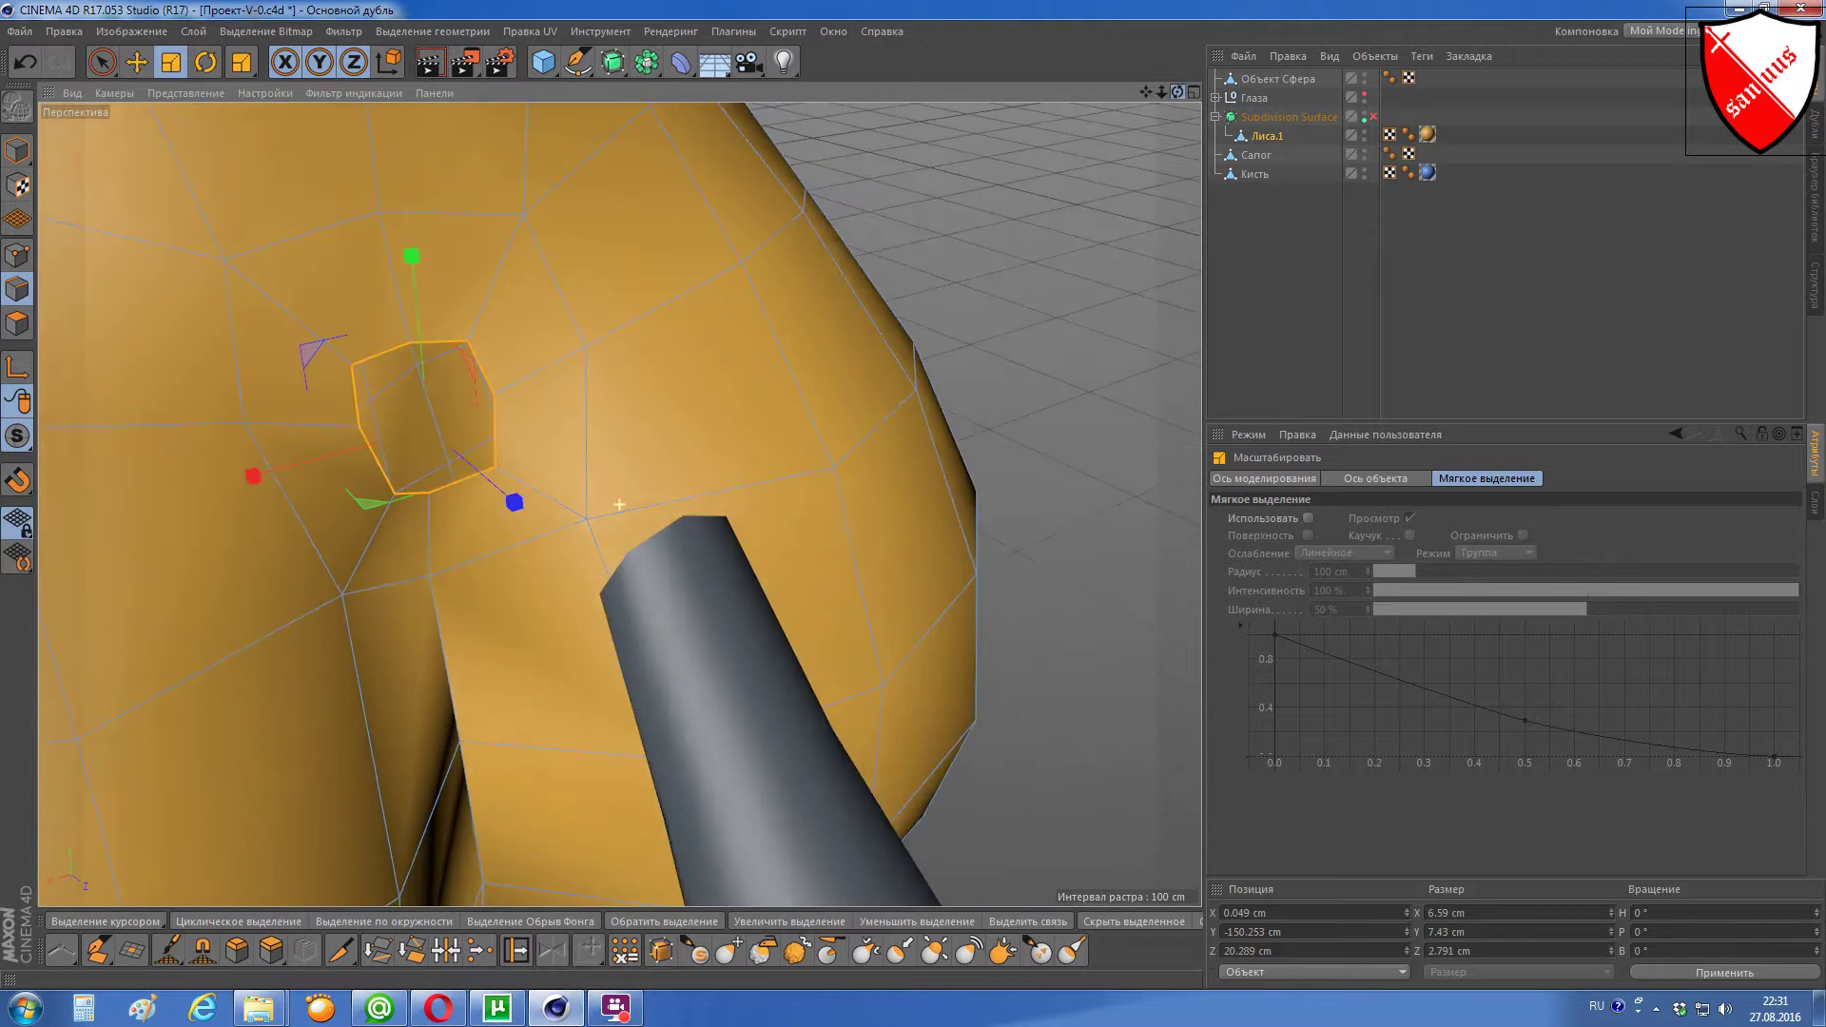
alt+drag(620, 504, 620, 502)
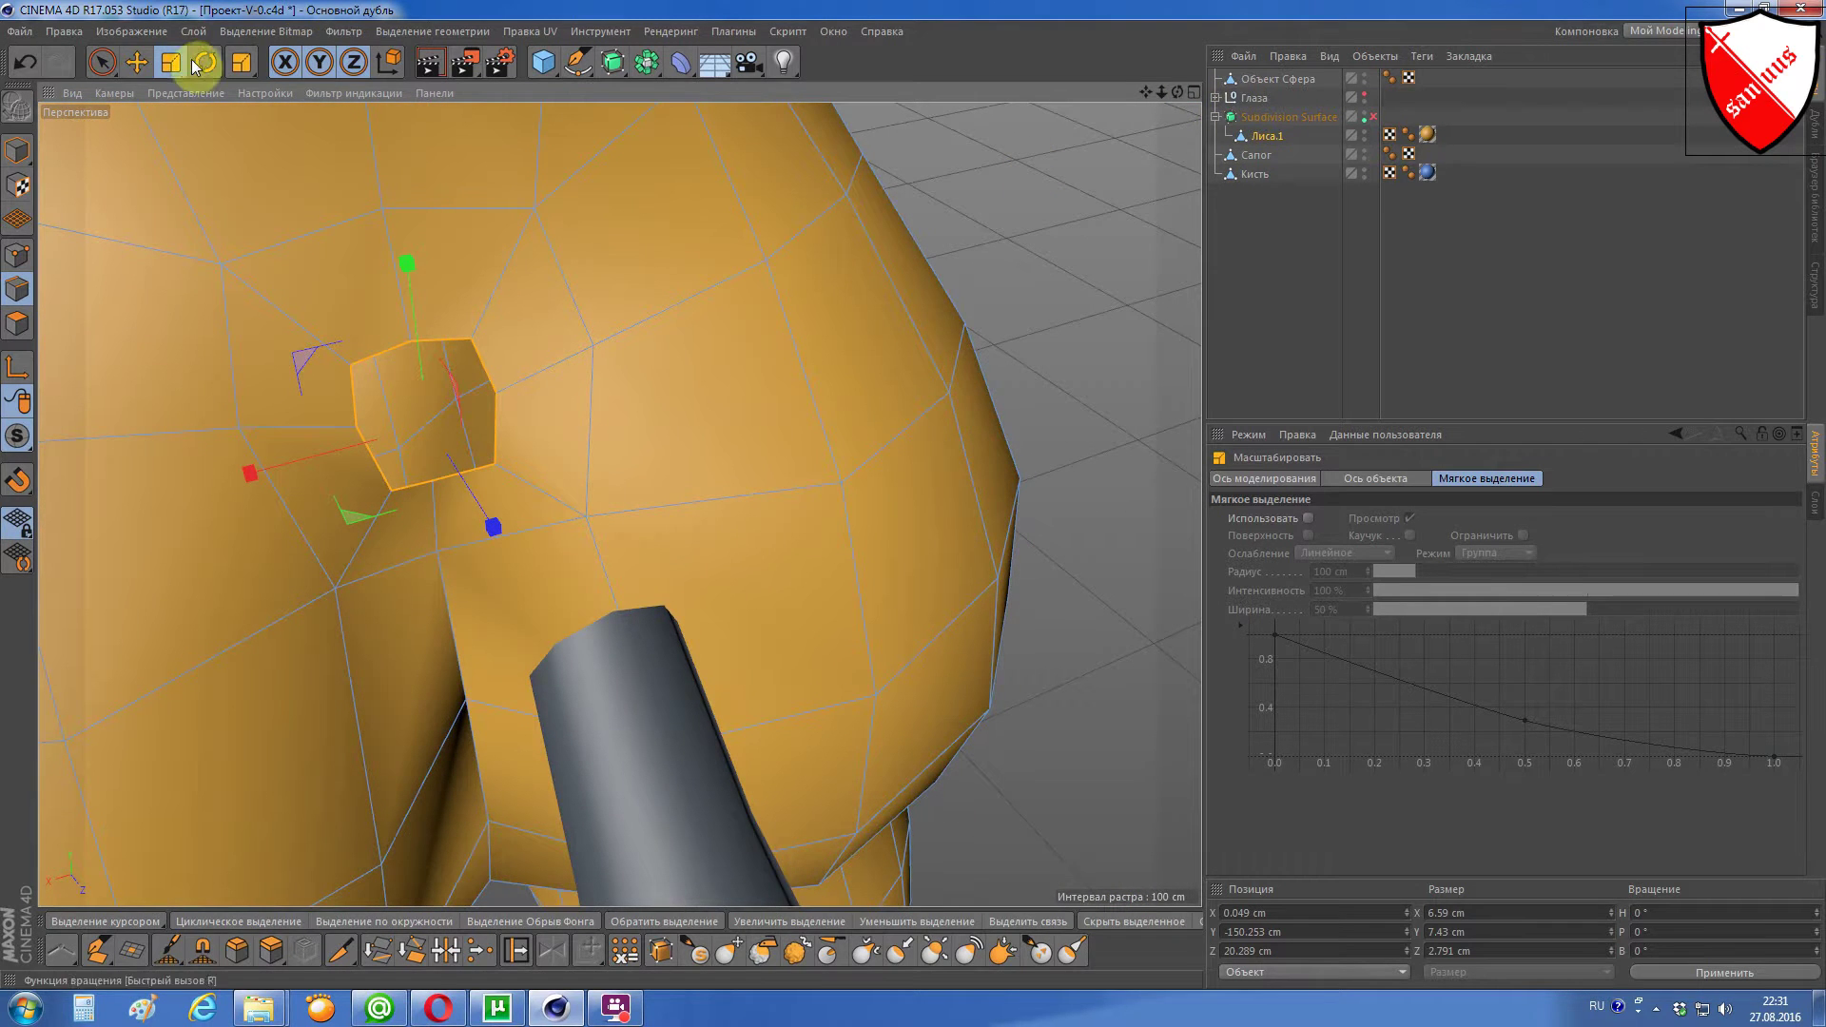
click(151, 71)
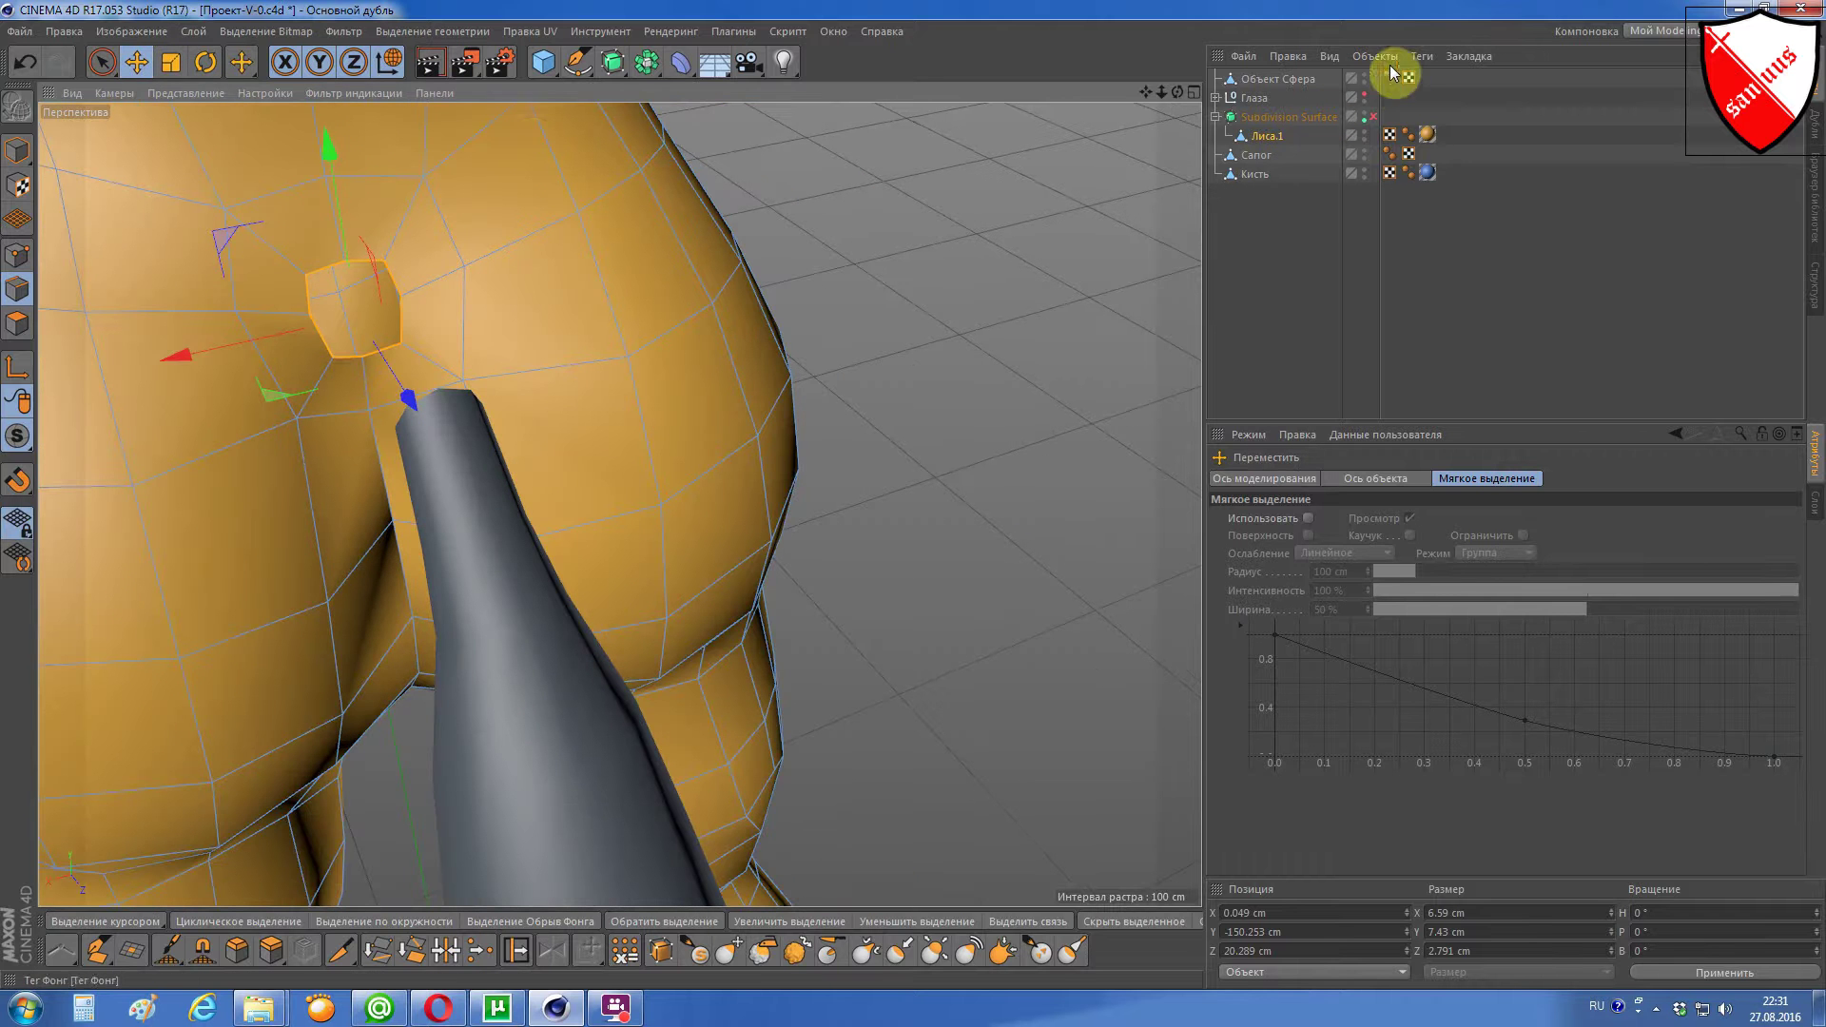
click(1235, 76)
click(18, 151)
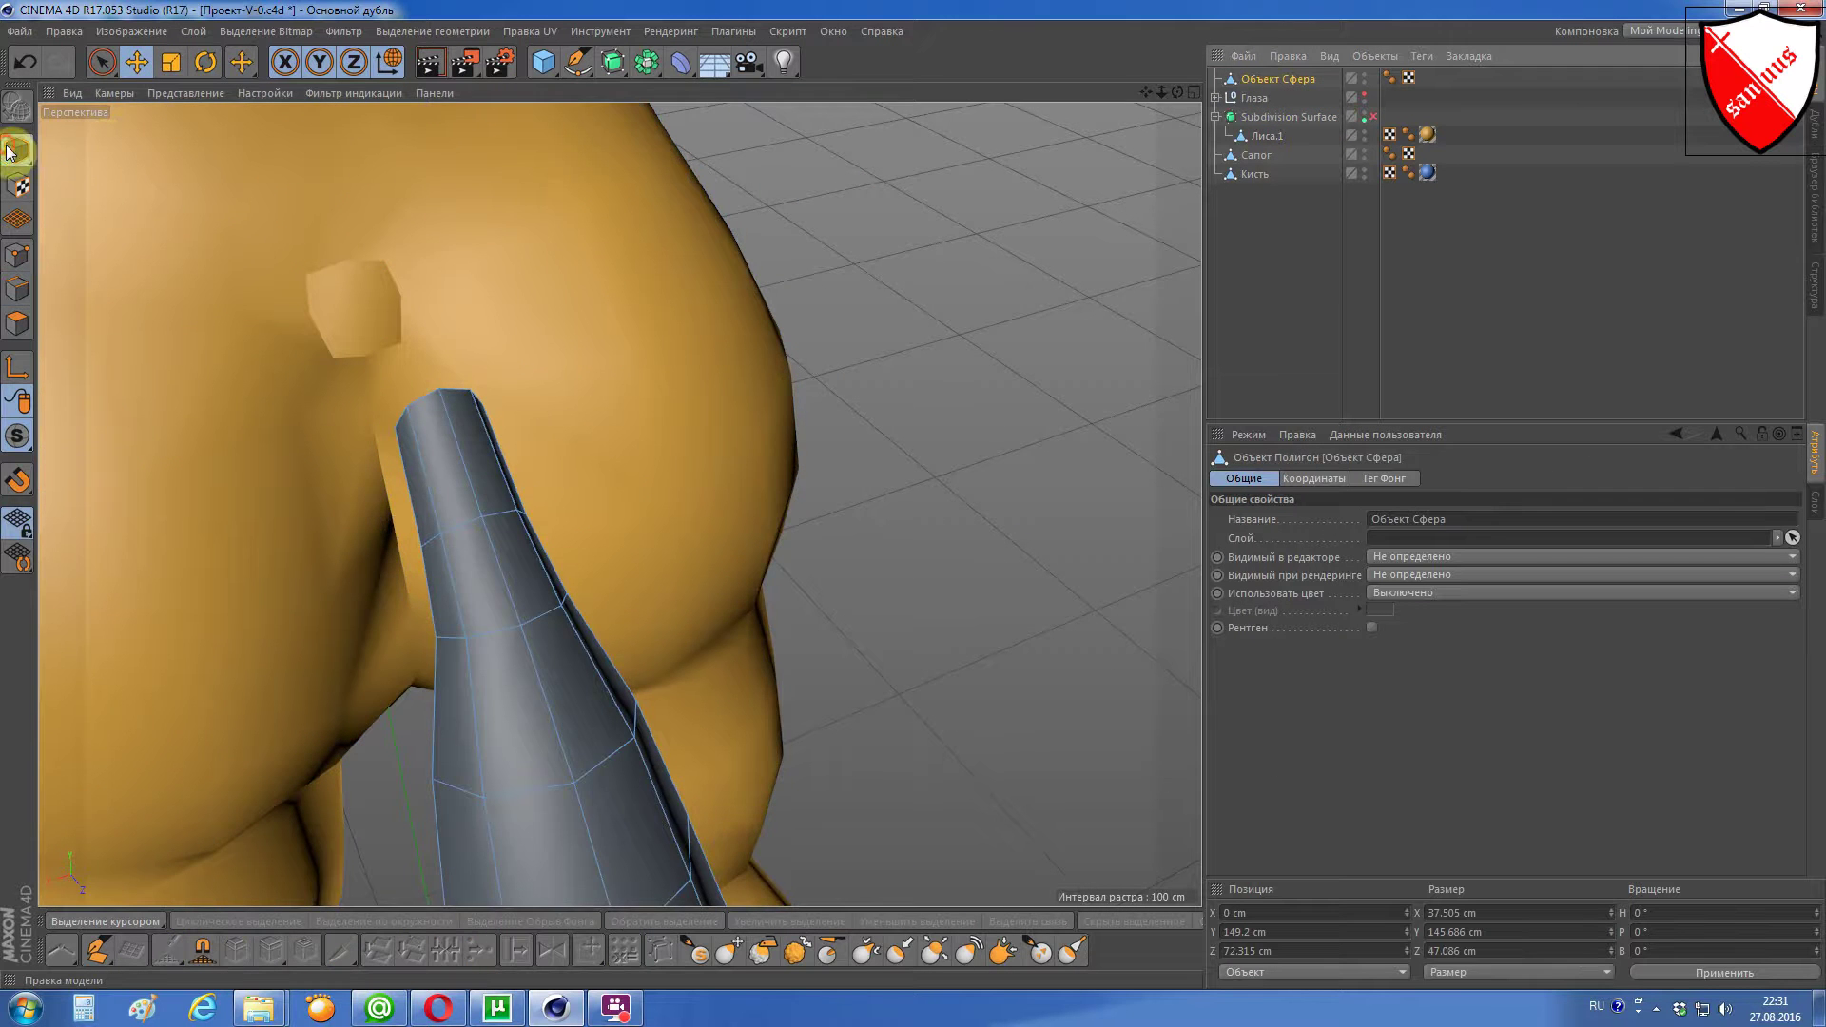
scroll(181, 215, down, 3)
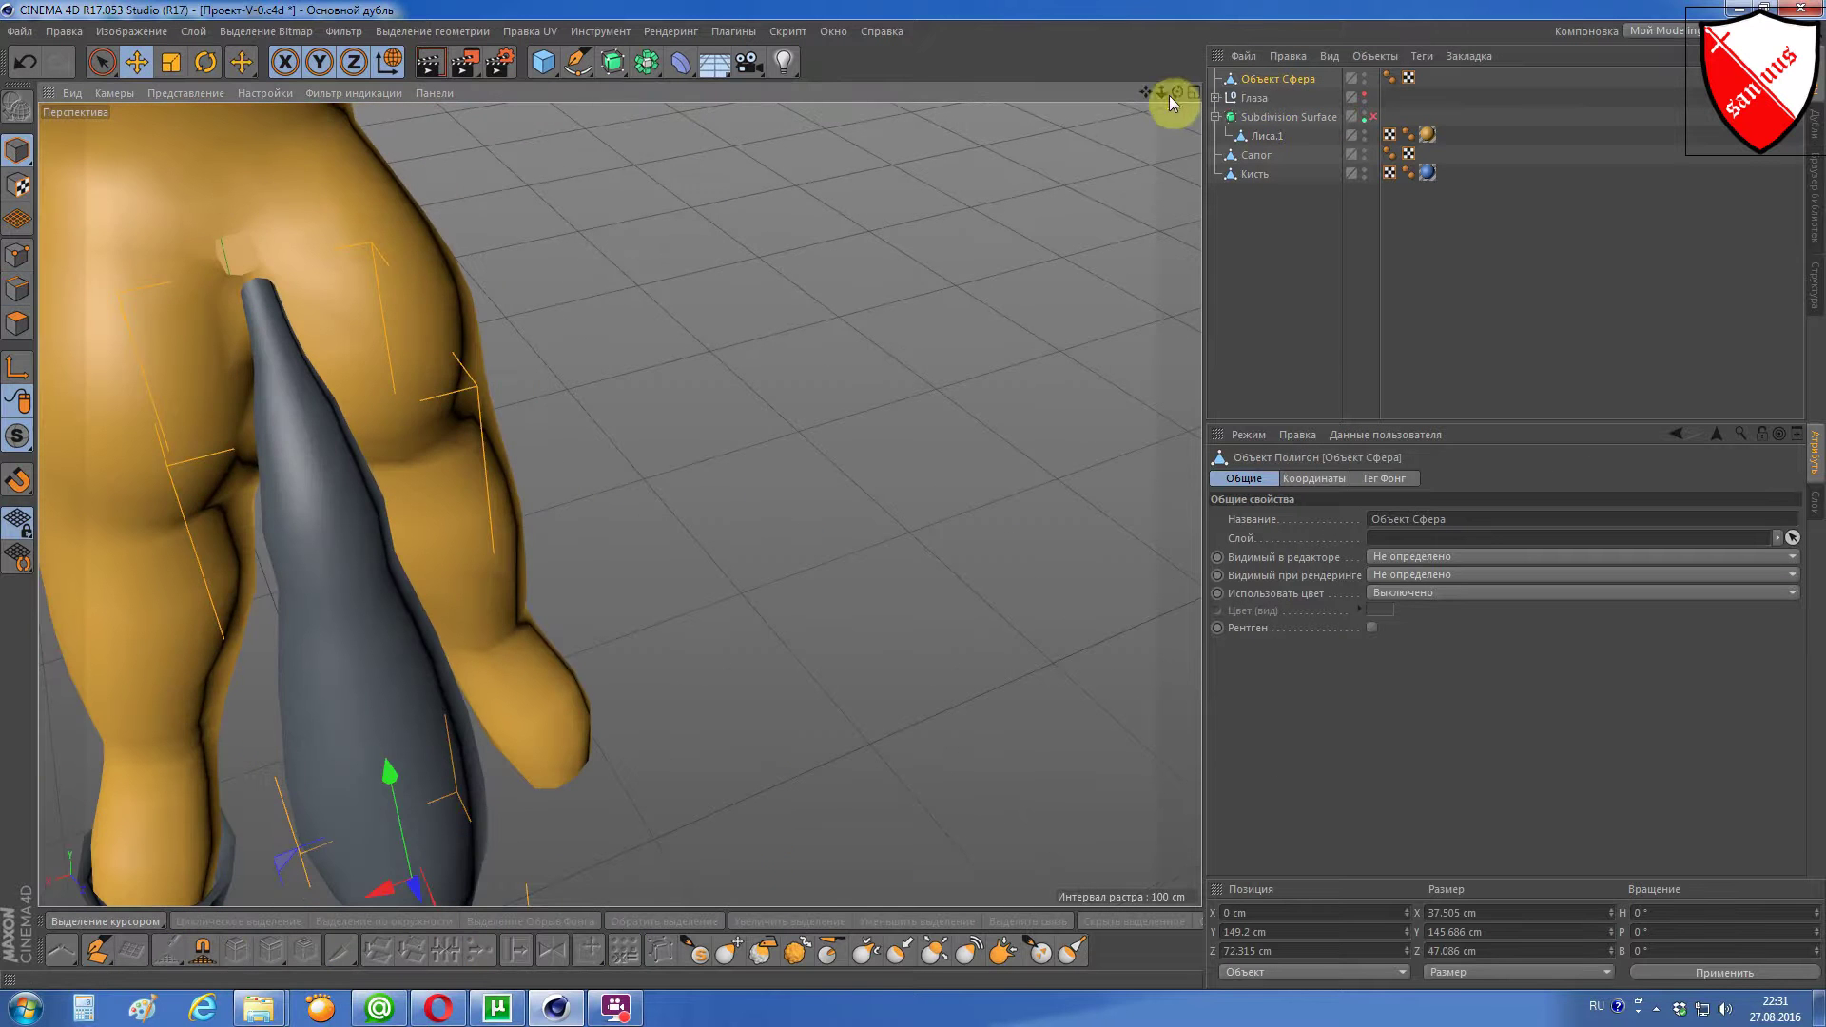
mouse_move(1168, 95)
mouse_down()
mouse_move(732, 521)
mouse_move(618, 703)
mouse_up()
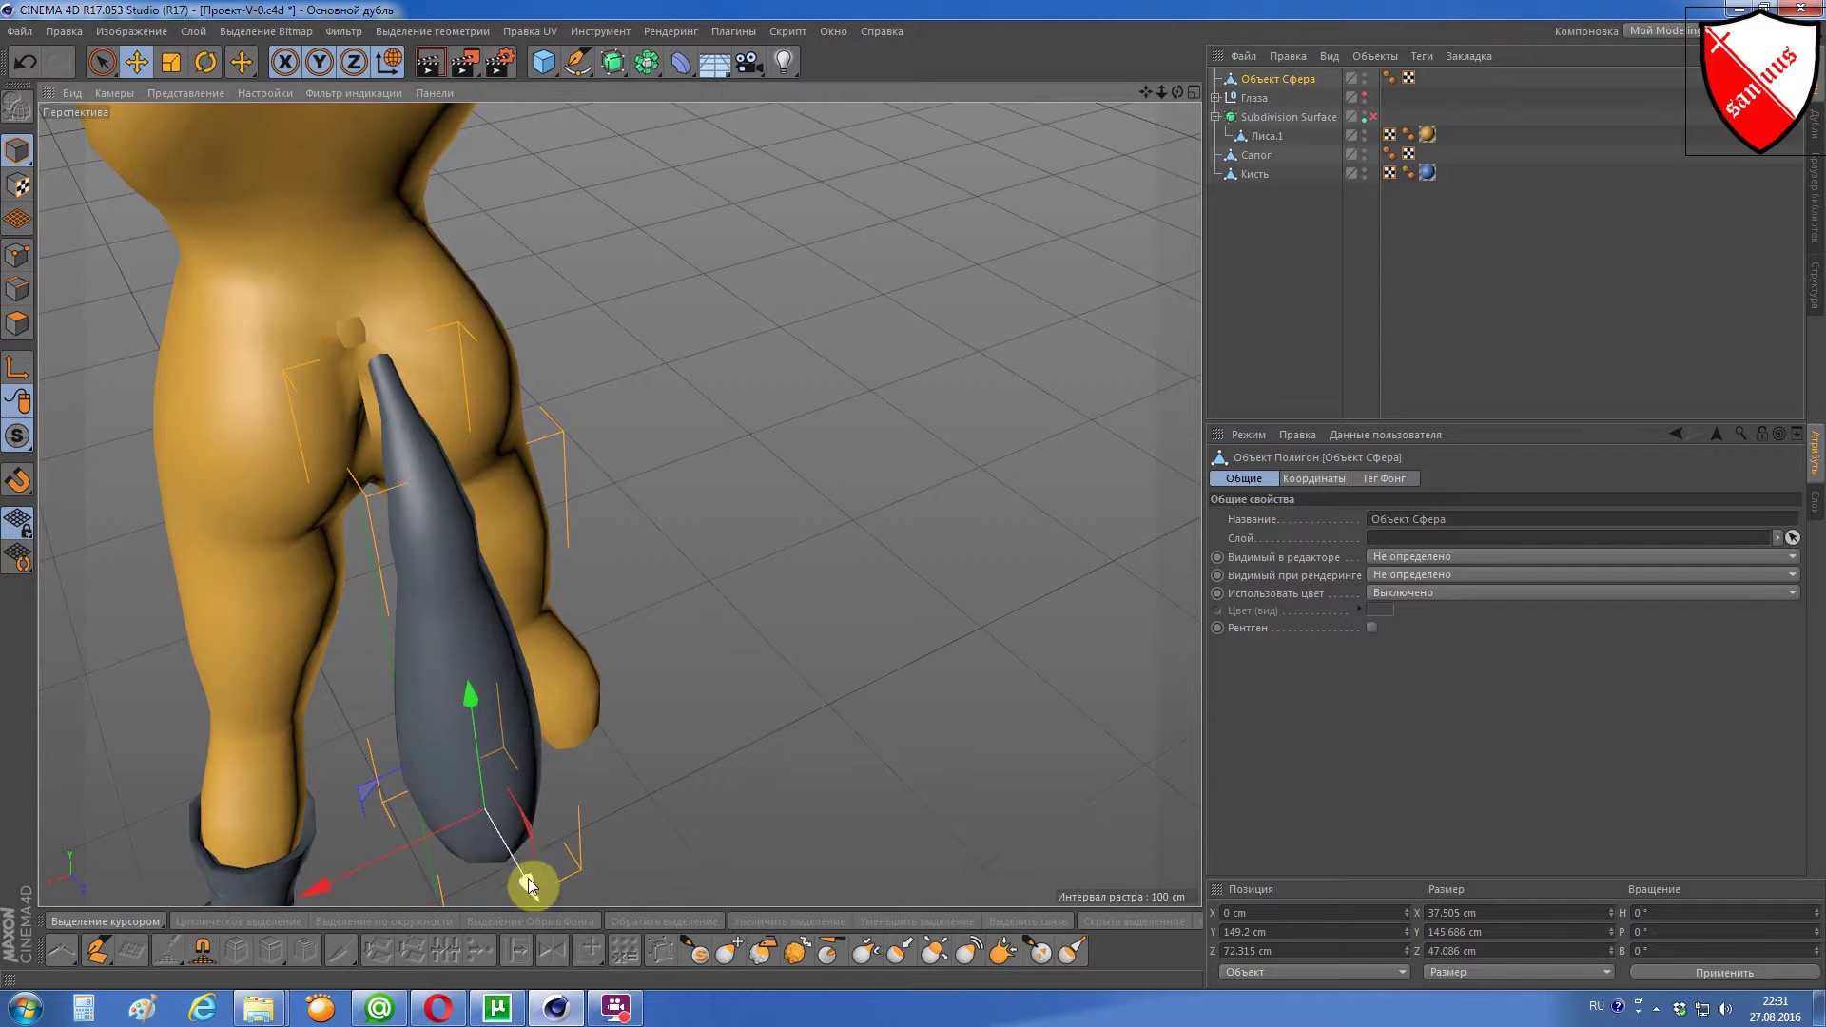
drag(528, 877, 501, 823)
scroll(285, 291, up, 3)
scroll(287, 288, up, 3)
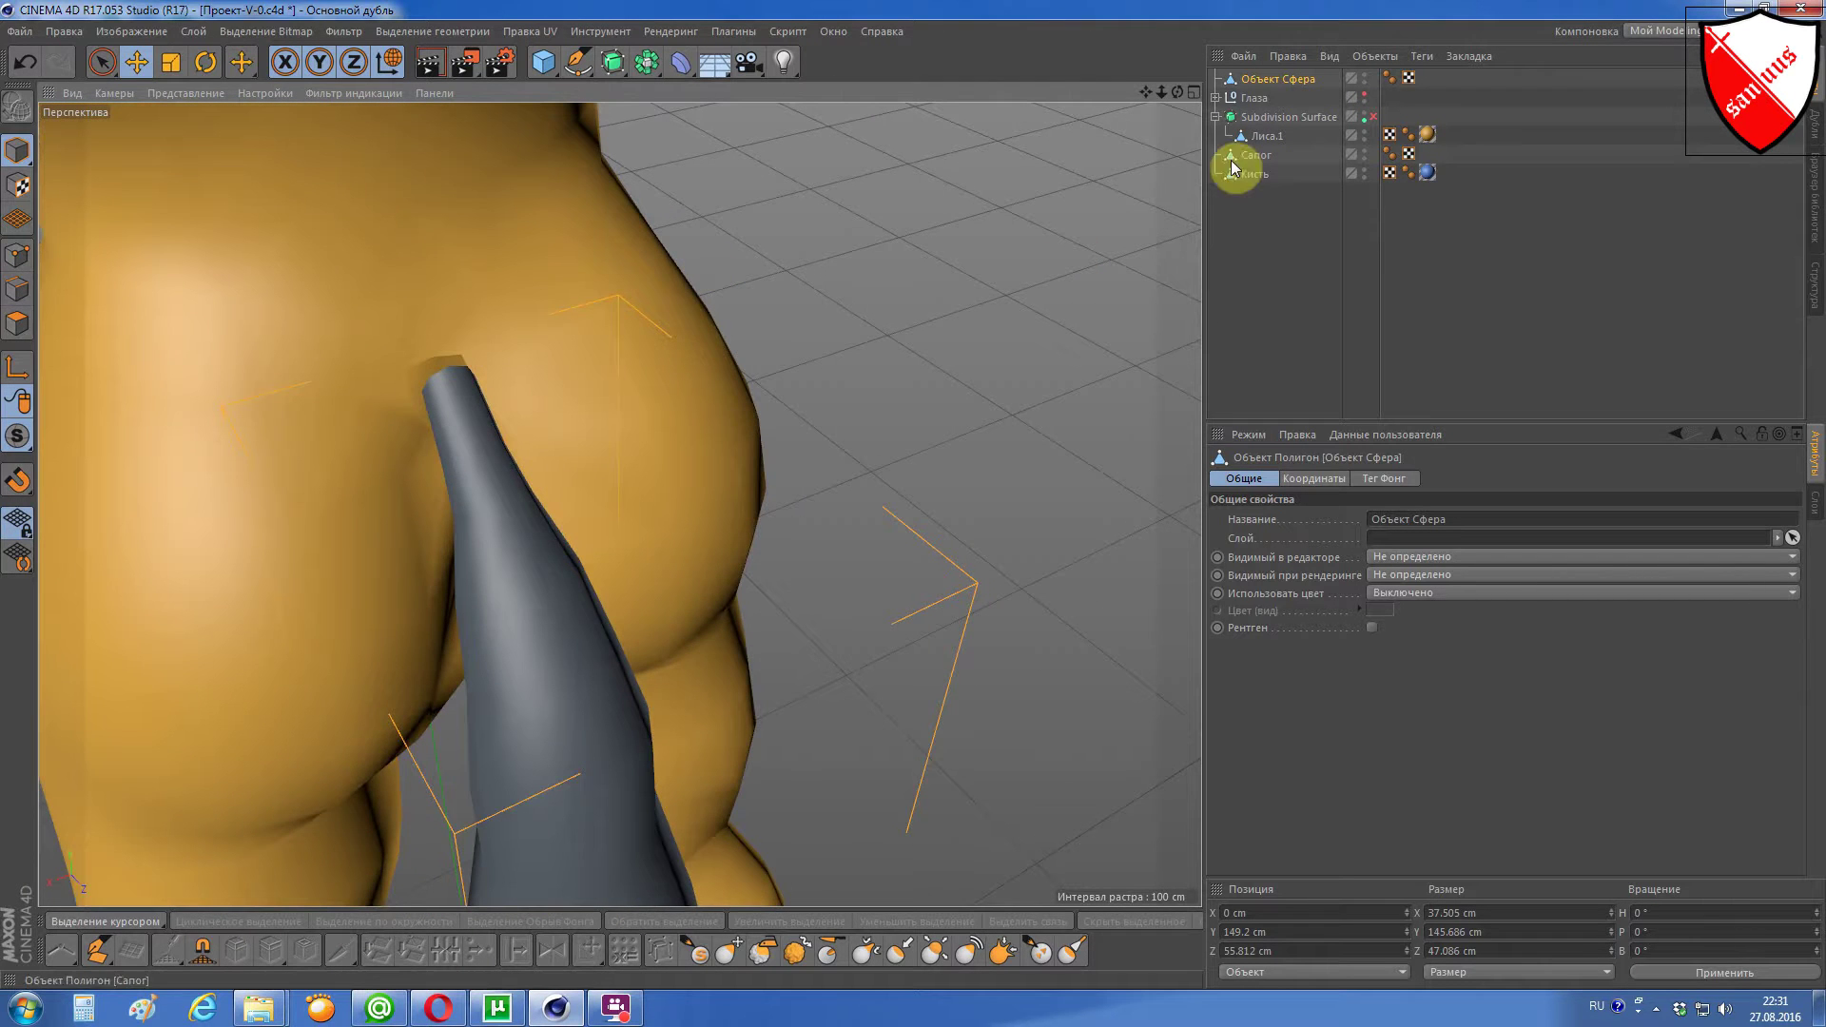
mouse_move(1176, 97)
mouse_down()
mouse_move(999, 190)
mouse_move(694, 721)
mouse_up()
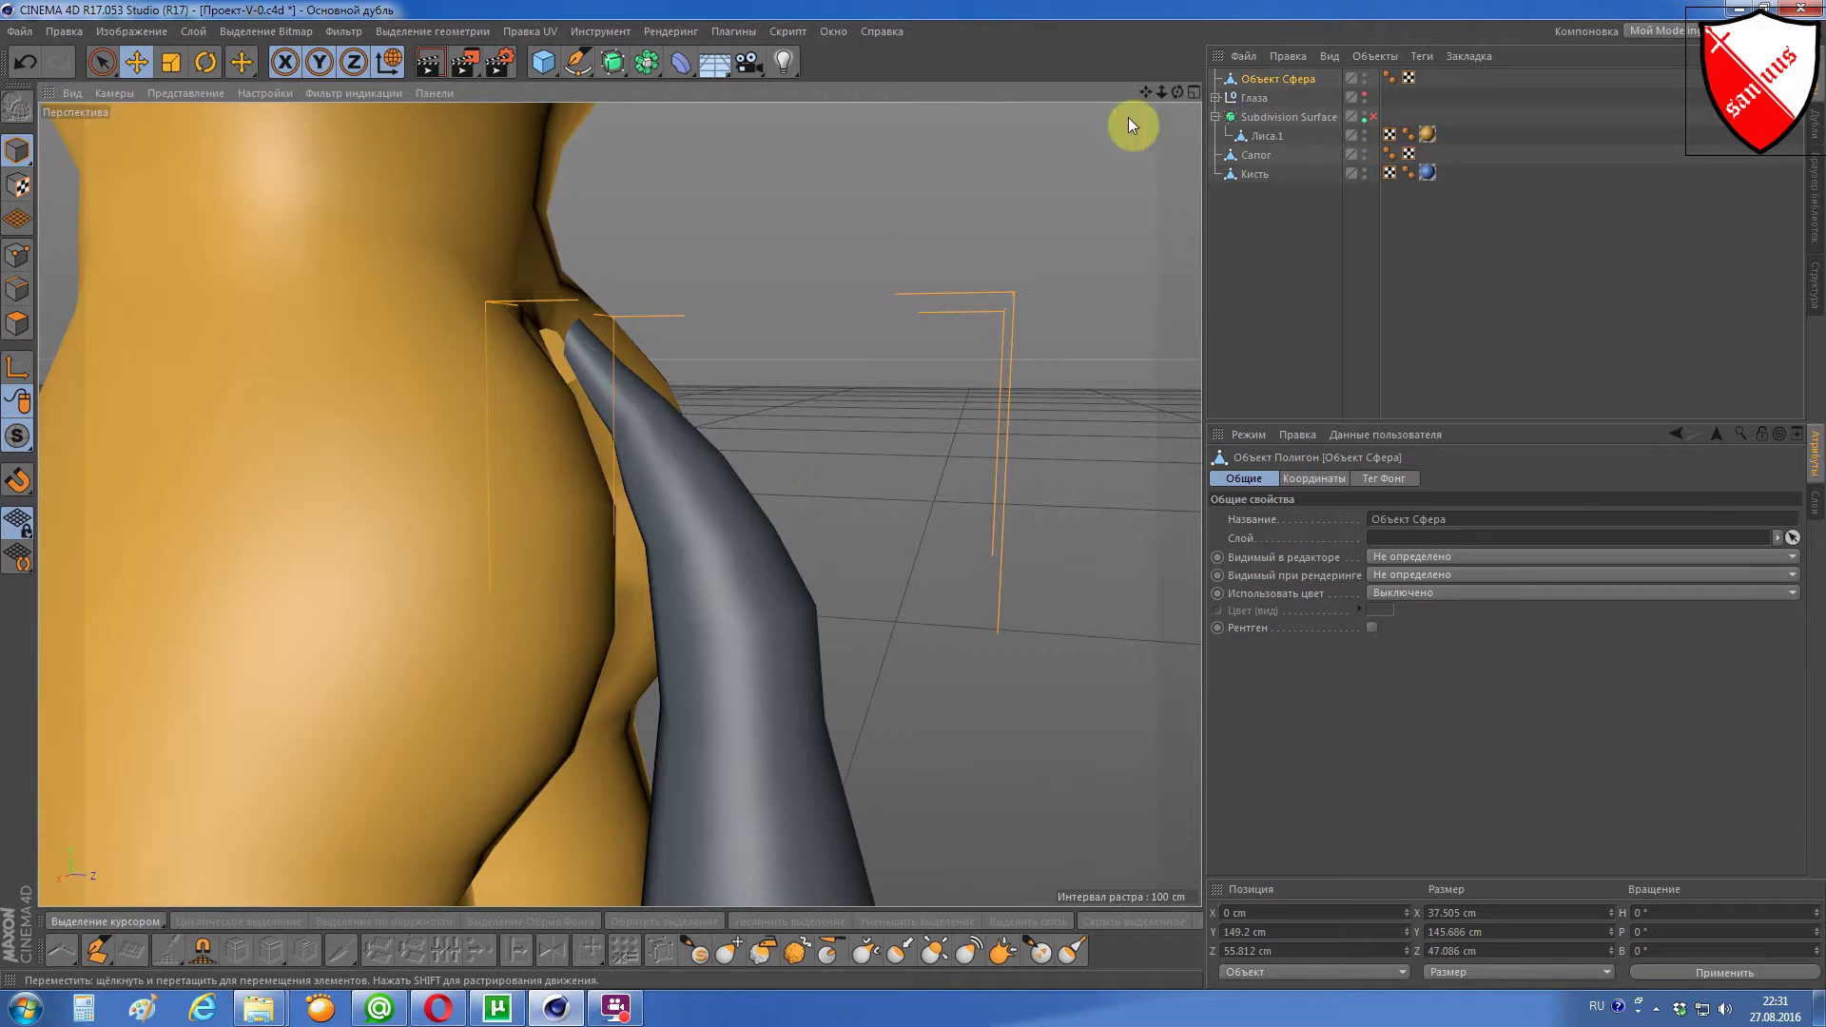
mouse_move(1178, 92)
mouse_down()
mouse_move(699, 681)
mouse_move(619, 504)
mouse_move(866, 170)
mouse_up()
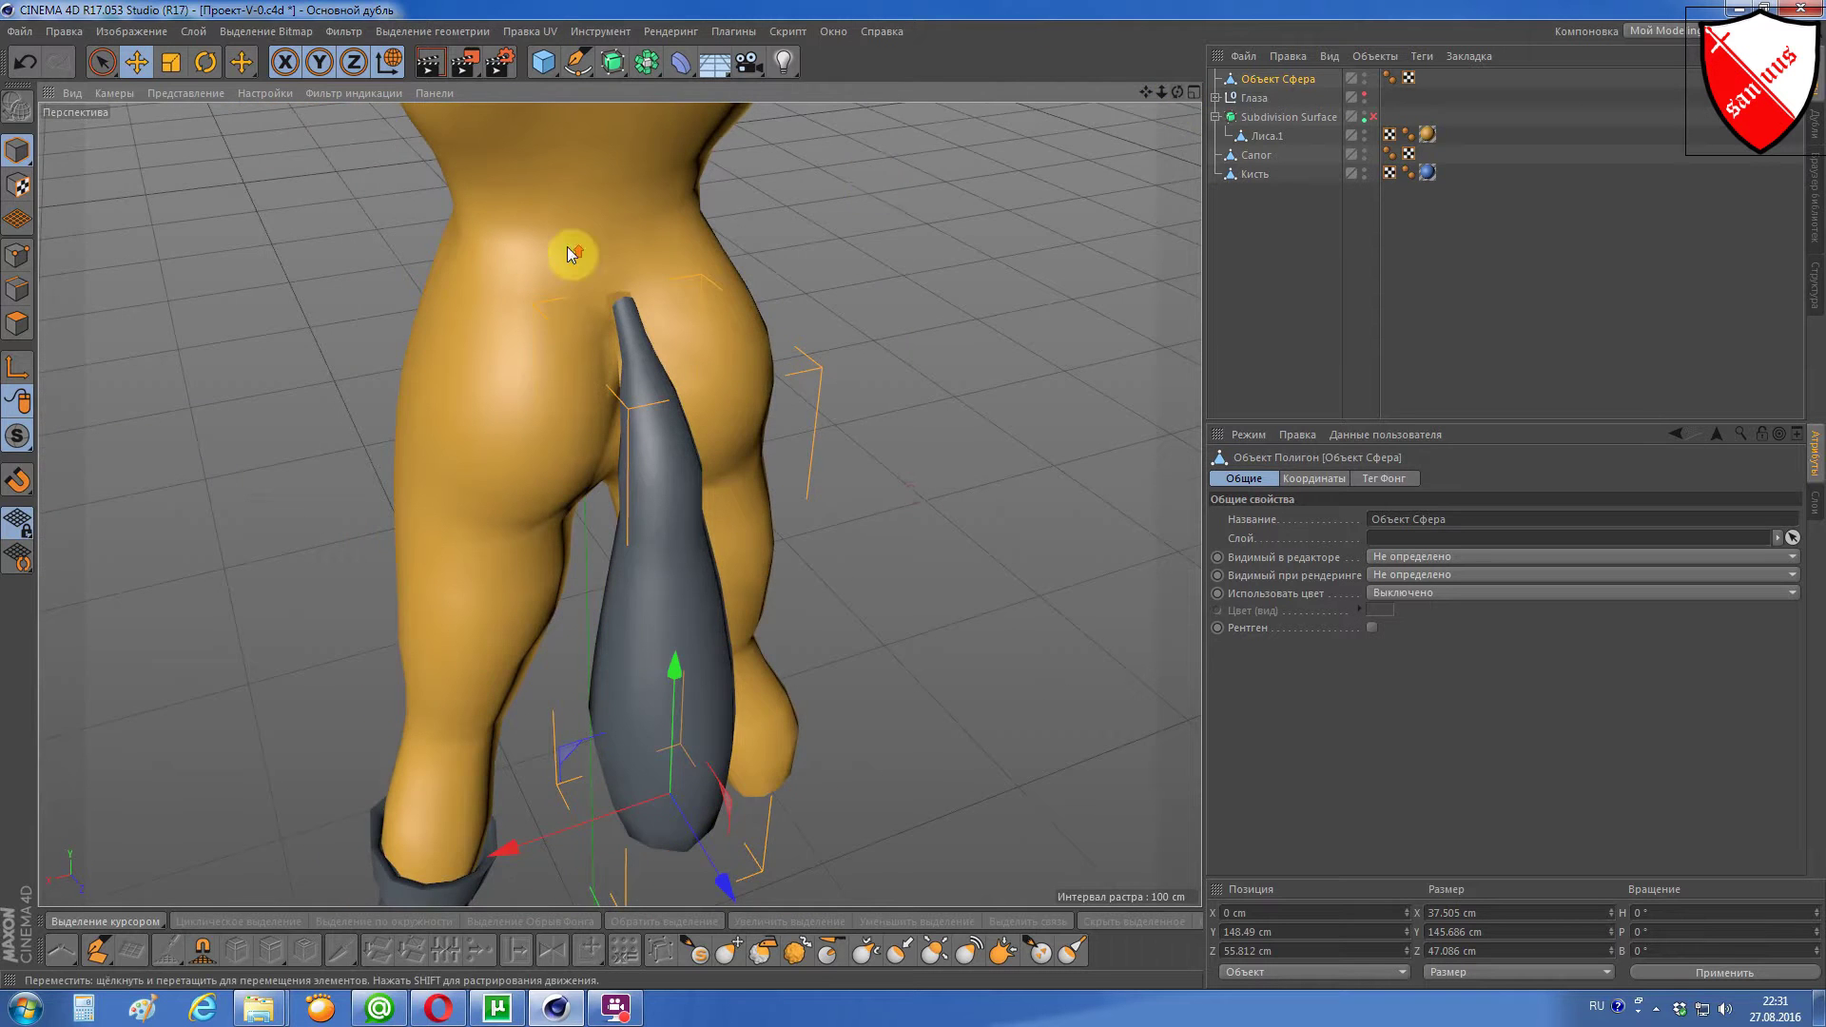
scroll(567, 247, up, 5)
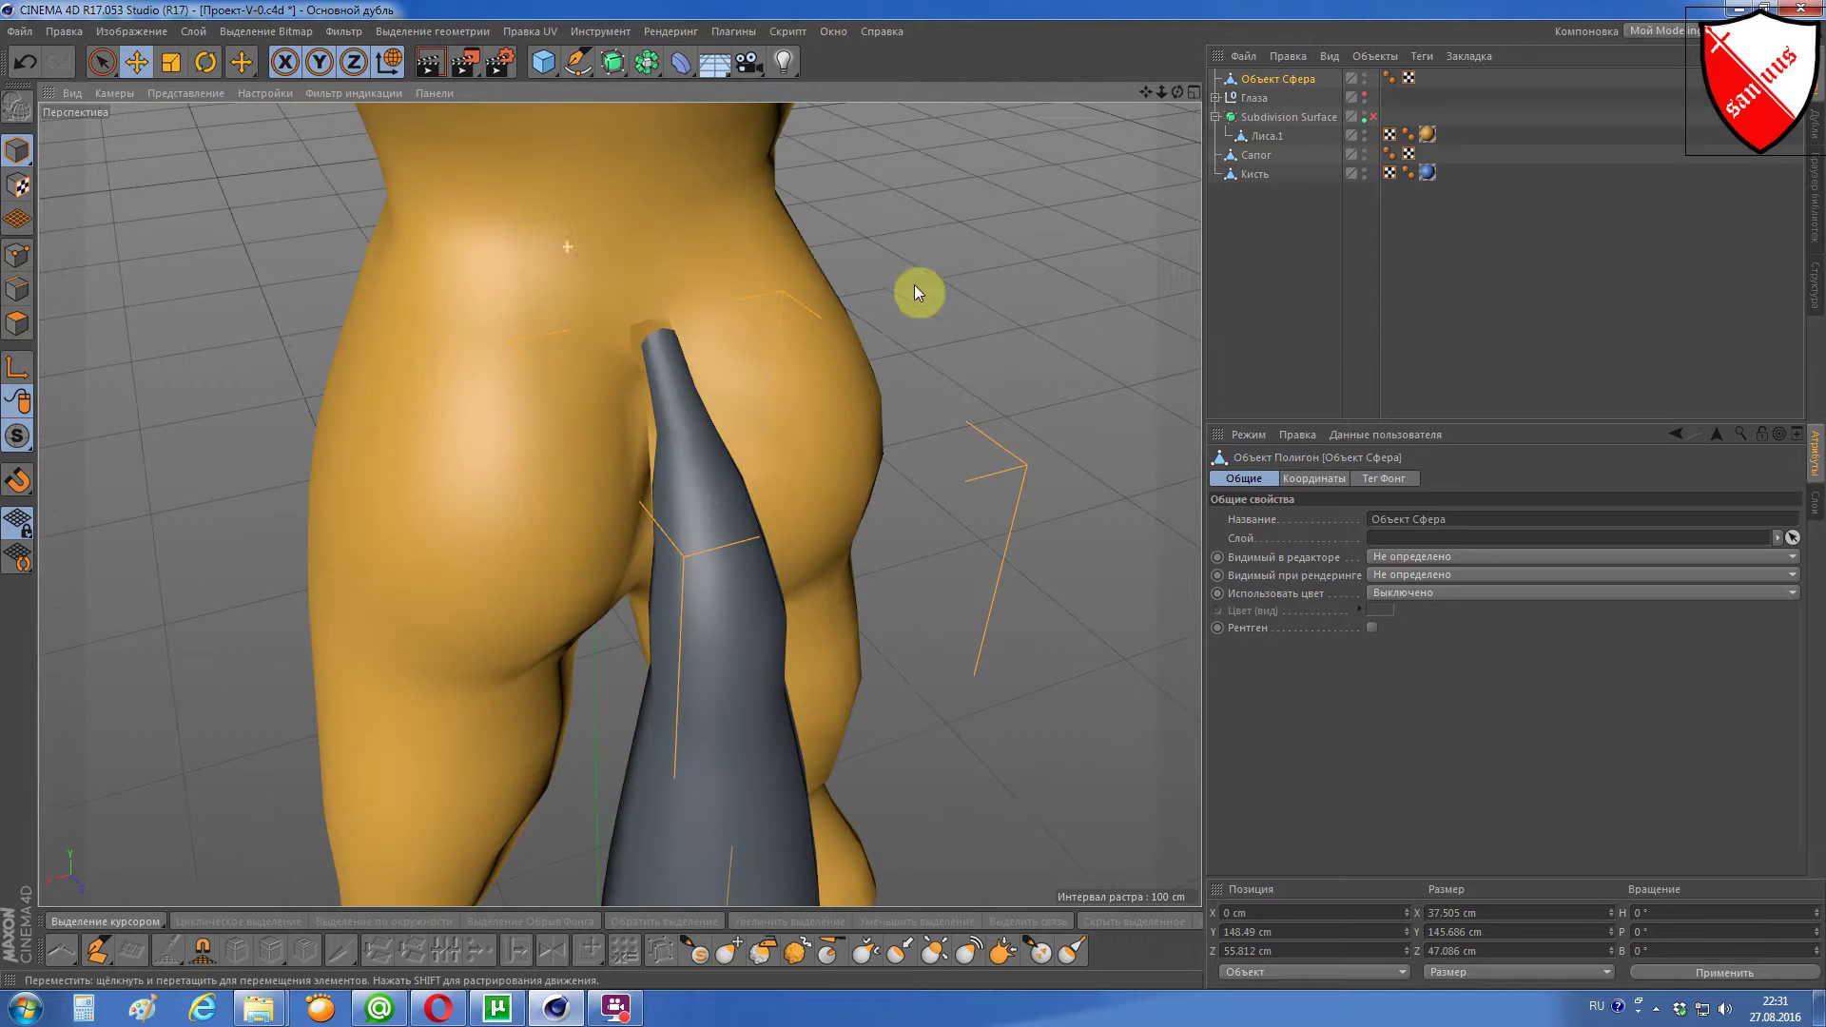
Step: Move Лиса.1 out of the Subdivision Surface to the root of the hierarchy
click(1242, 128)
drag(1243, 235, 1241, 238)
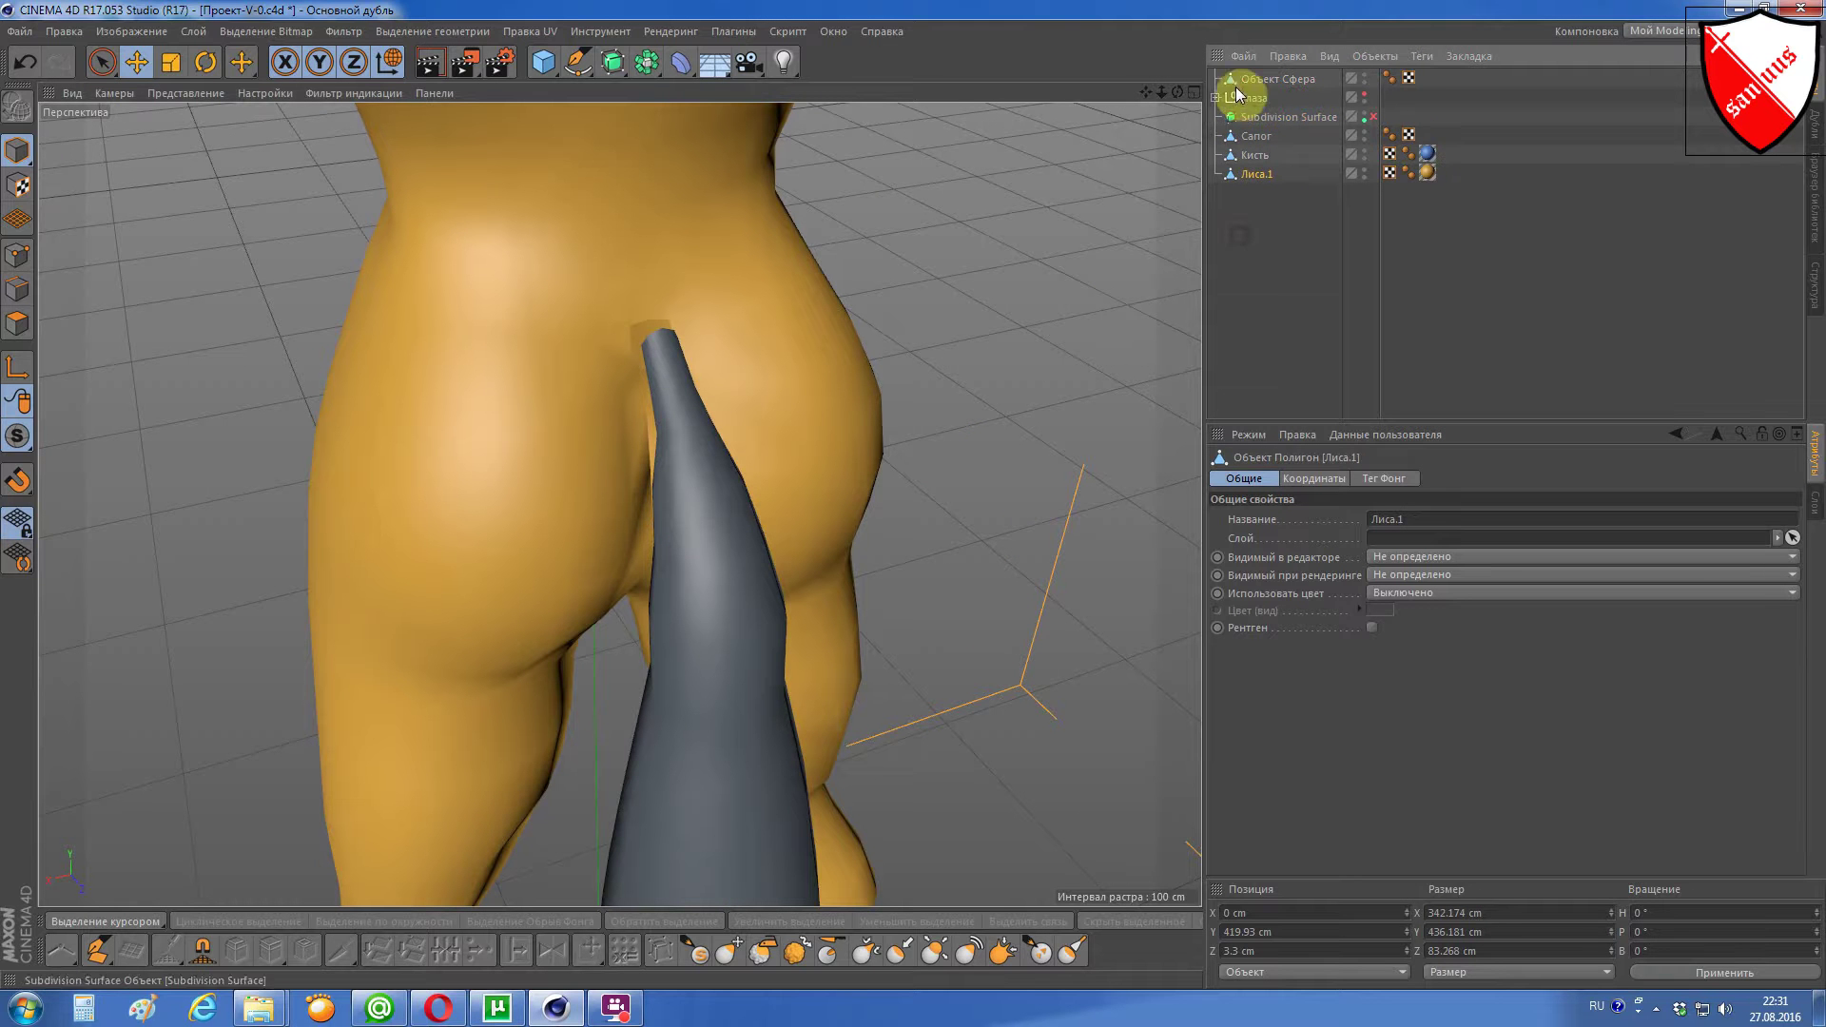
drag(1244, 80, 1231, 203)
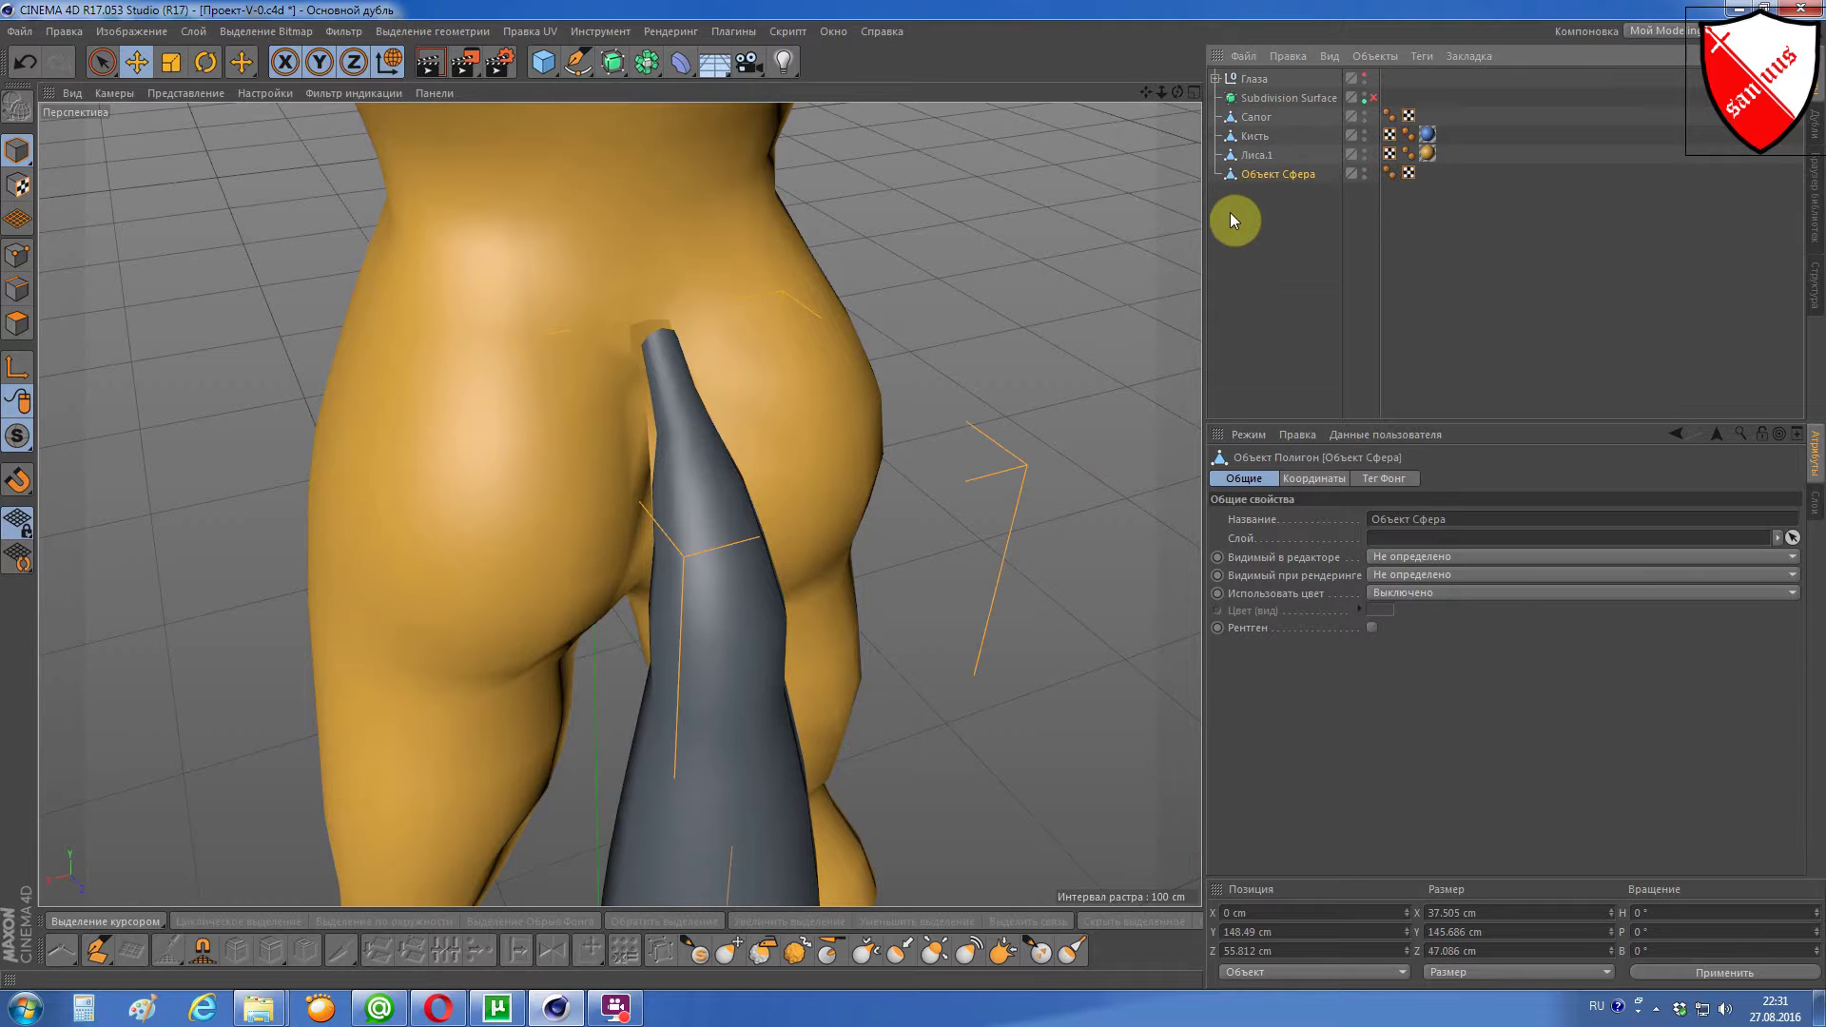
Step: Merge Лиса.1 and Объект Сфера into one object with Объединить объекты и удалить
click(1248, 156)
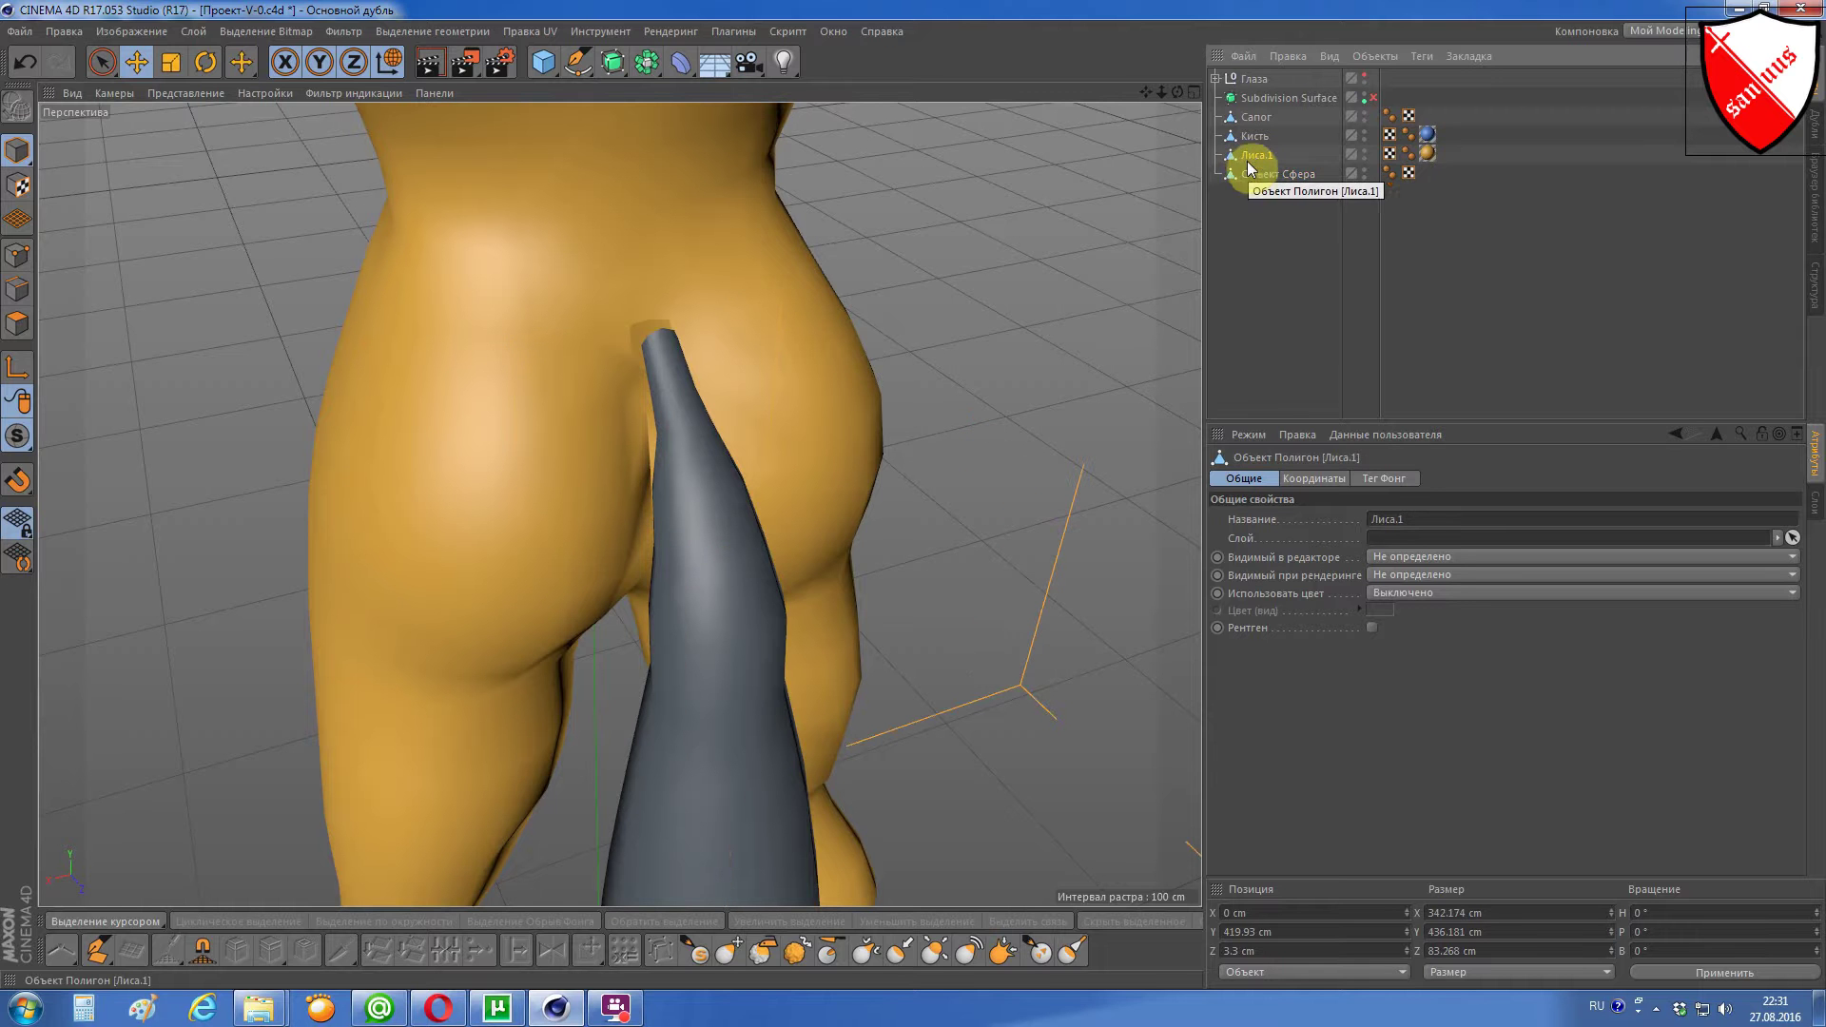
click(1231, 174)
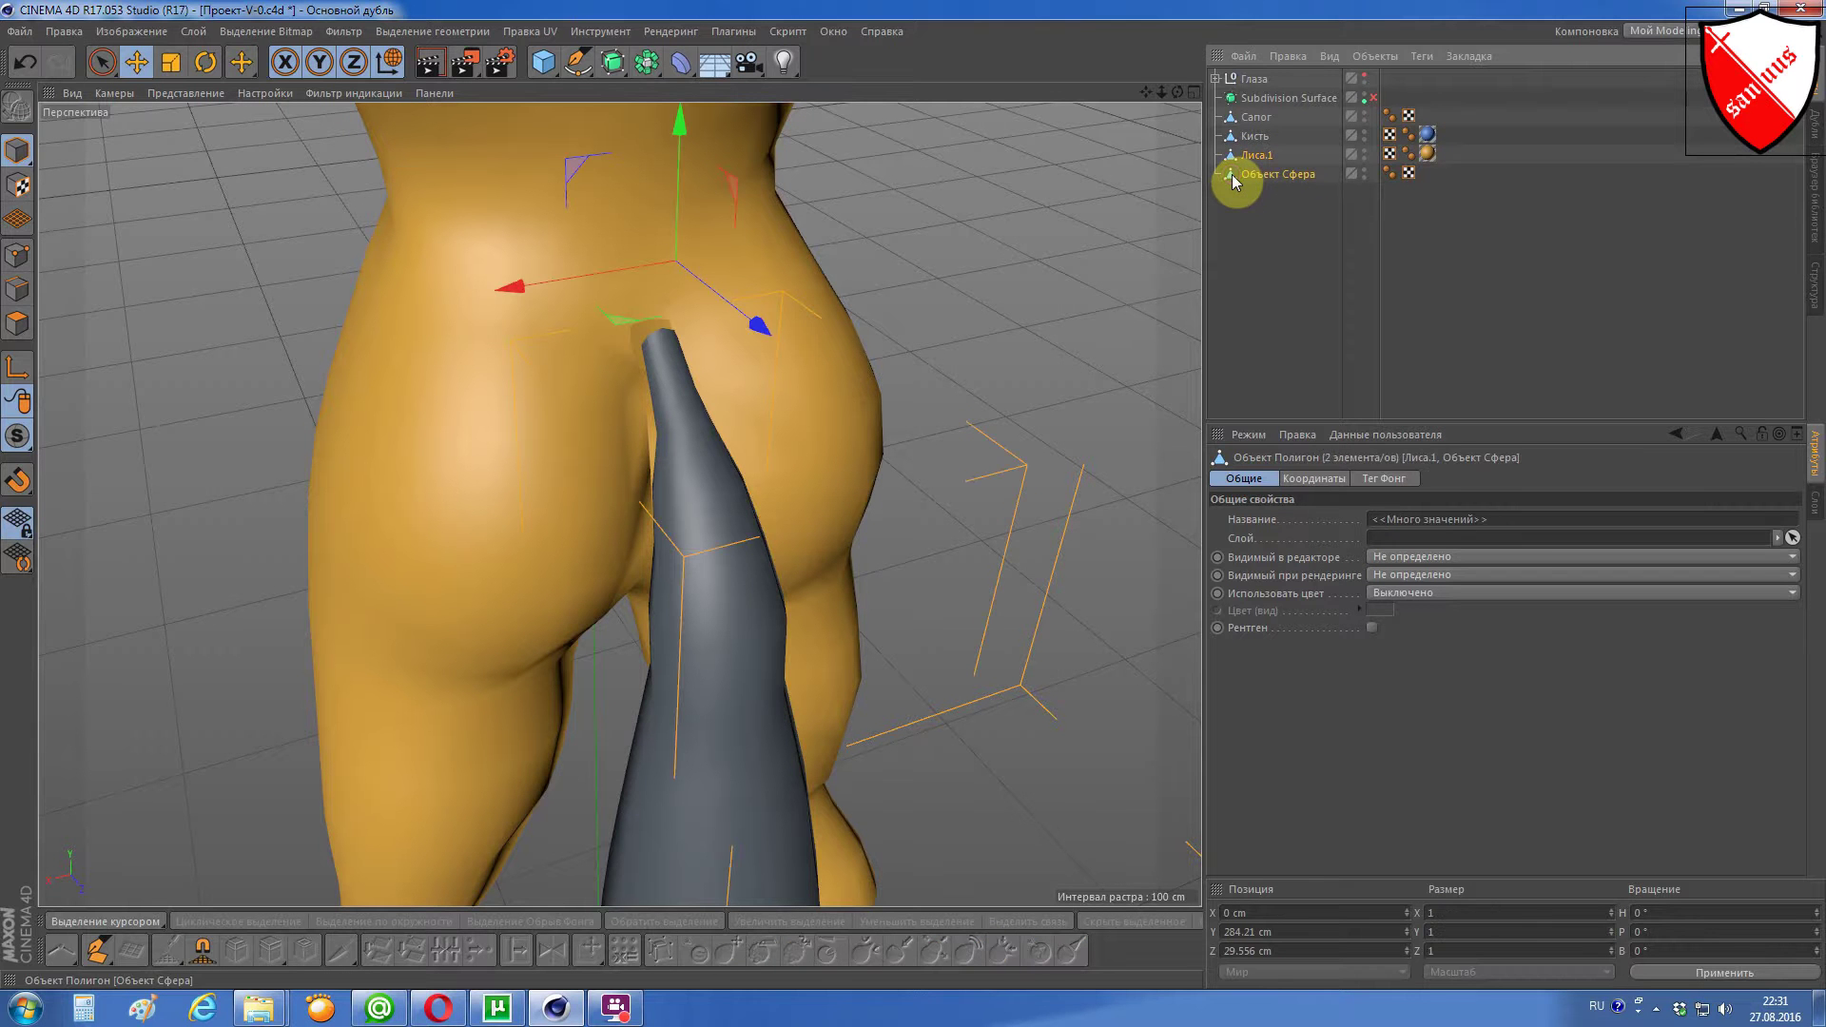
right_click(1231, 174)
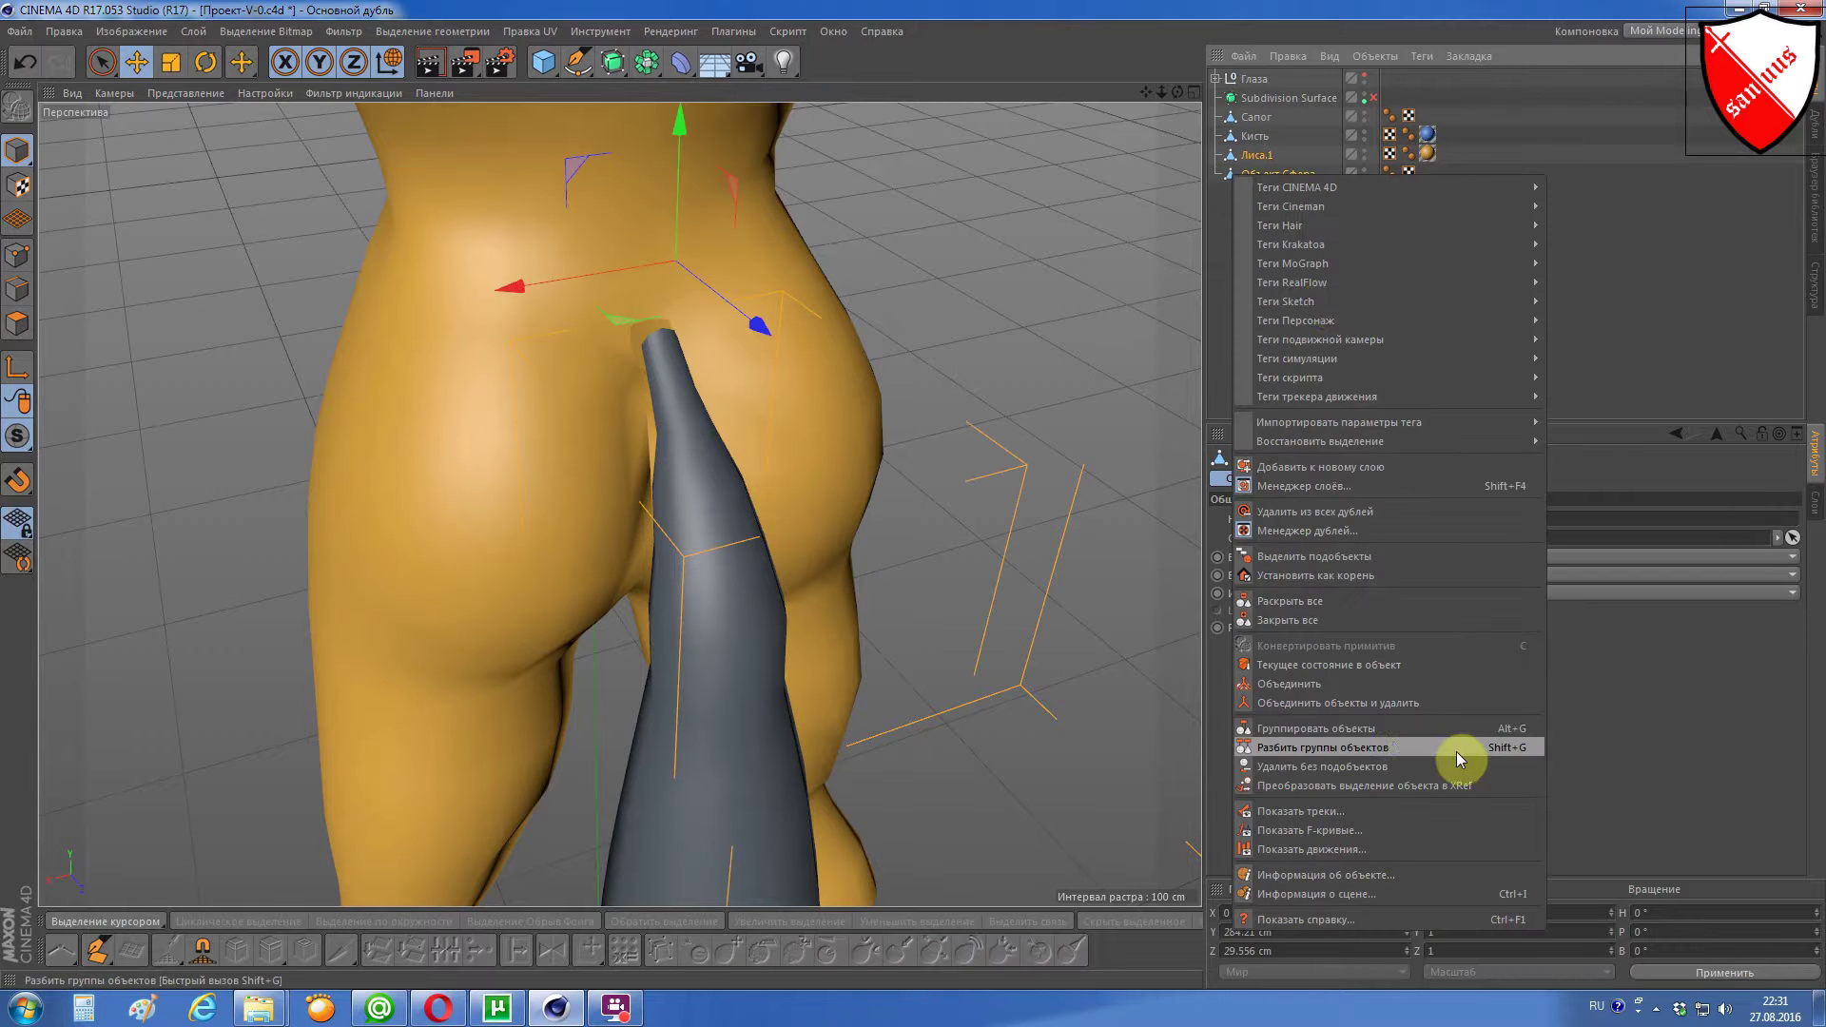
click(1383, 704)
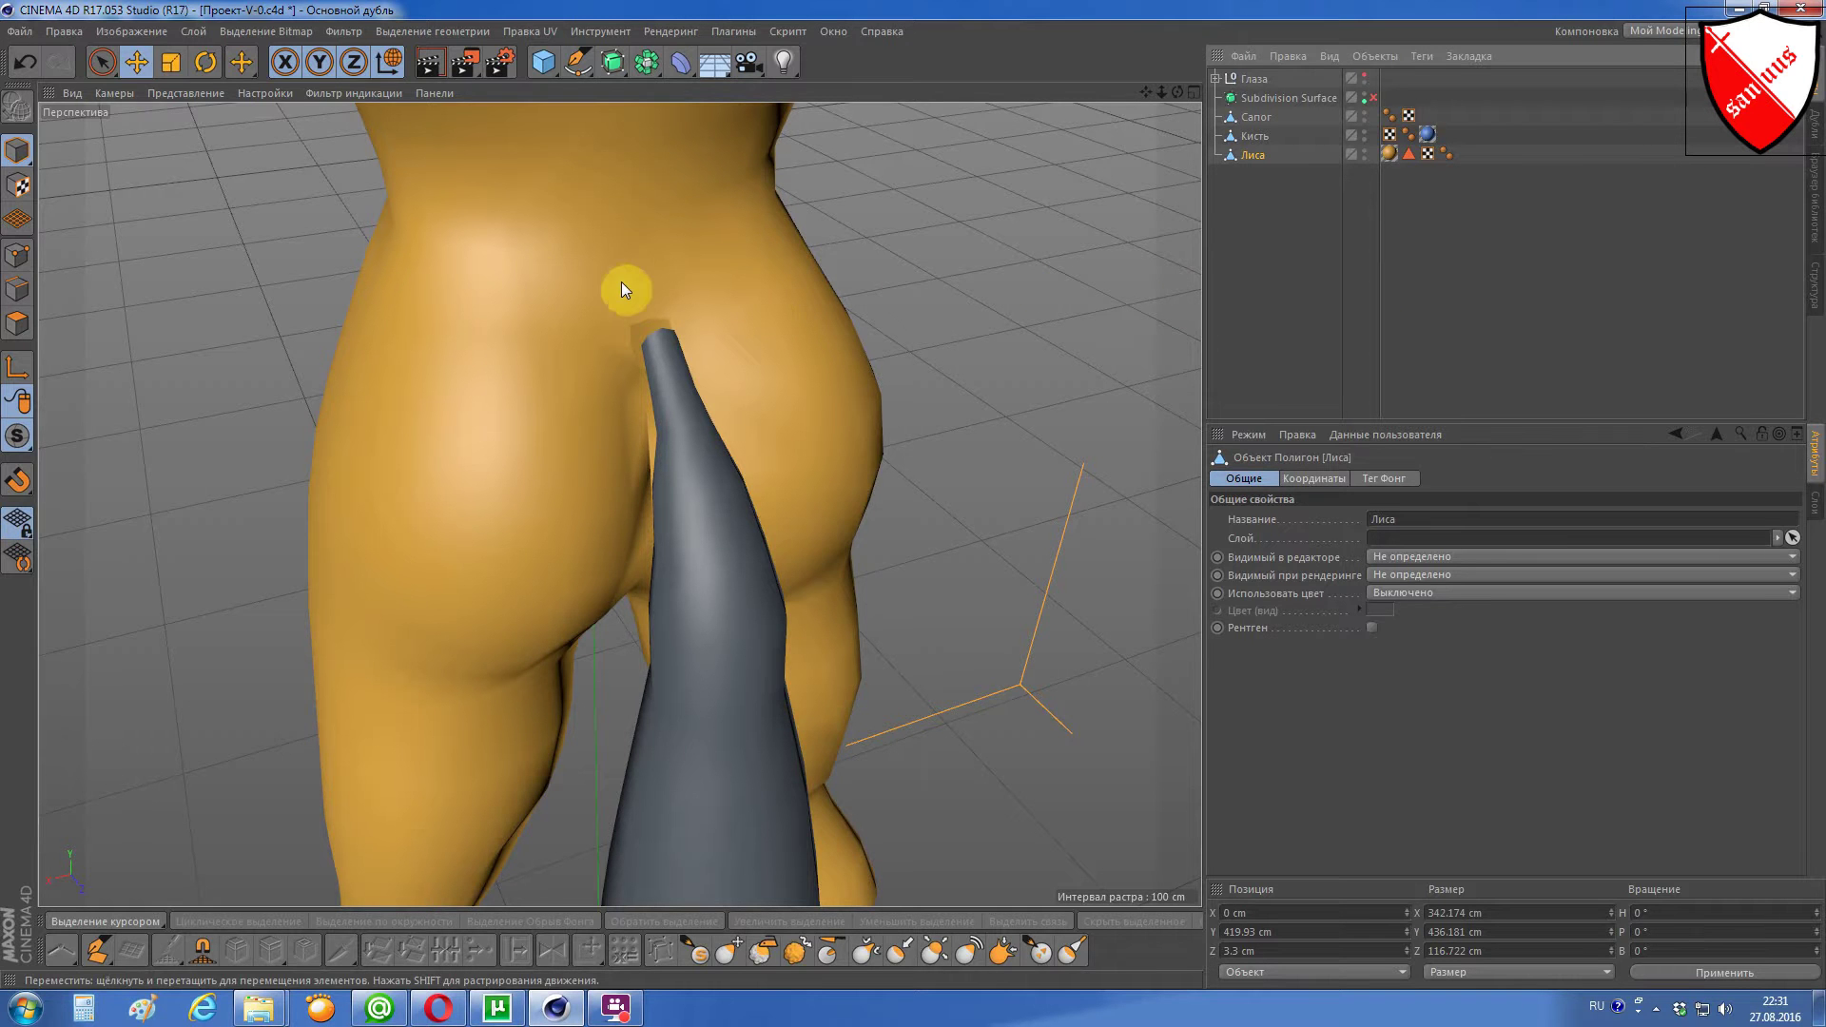
scroll(620, 282, up, 2)
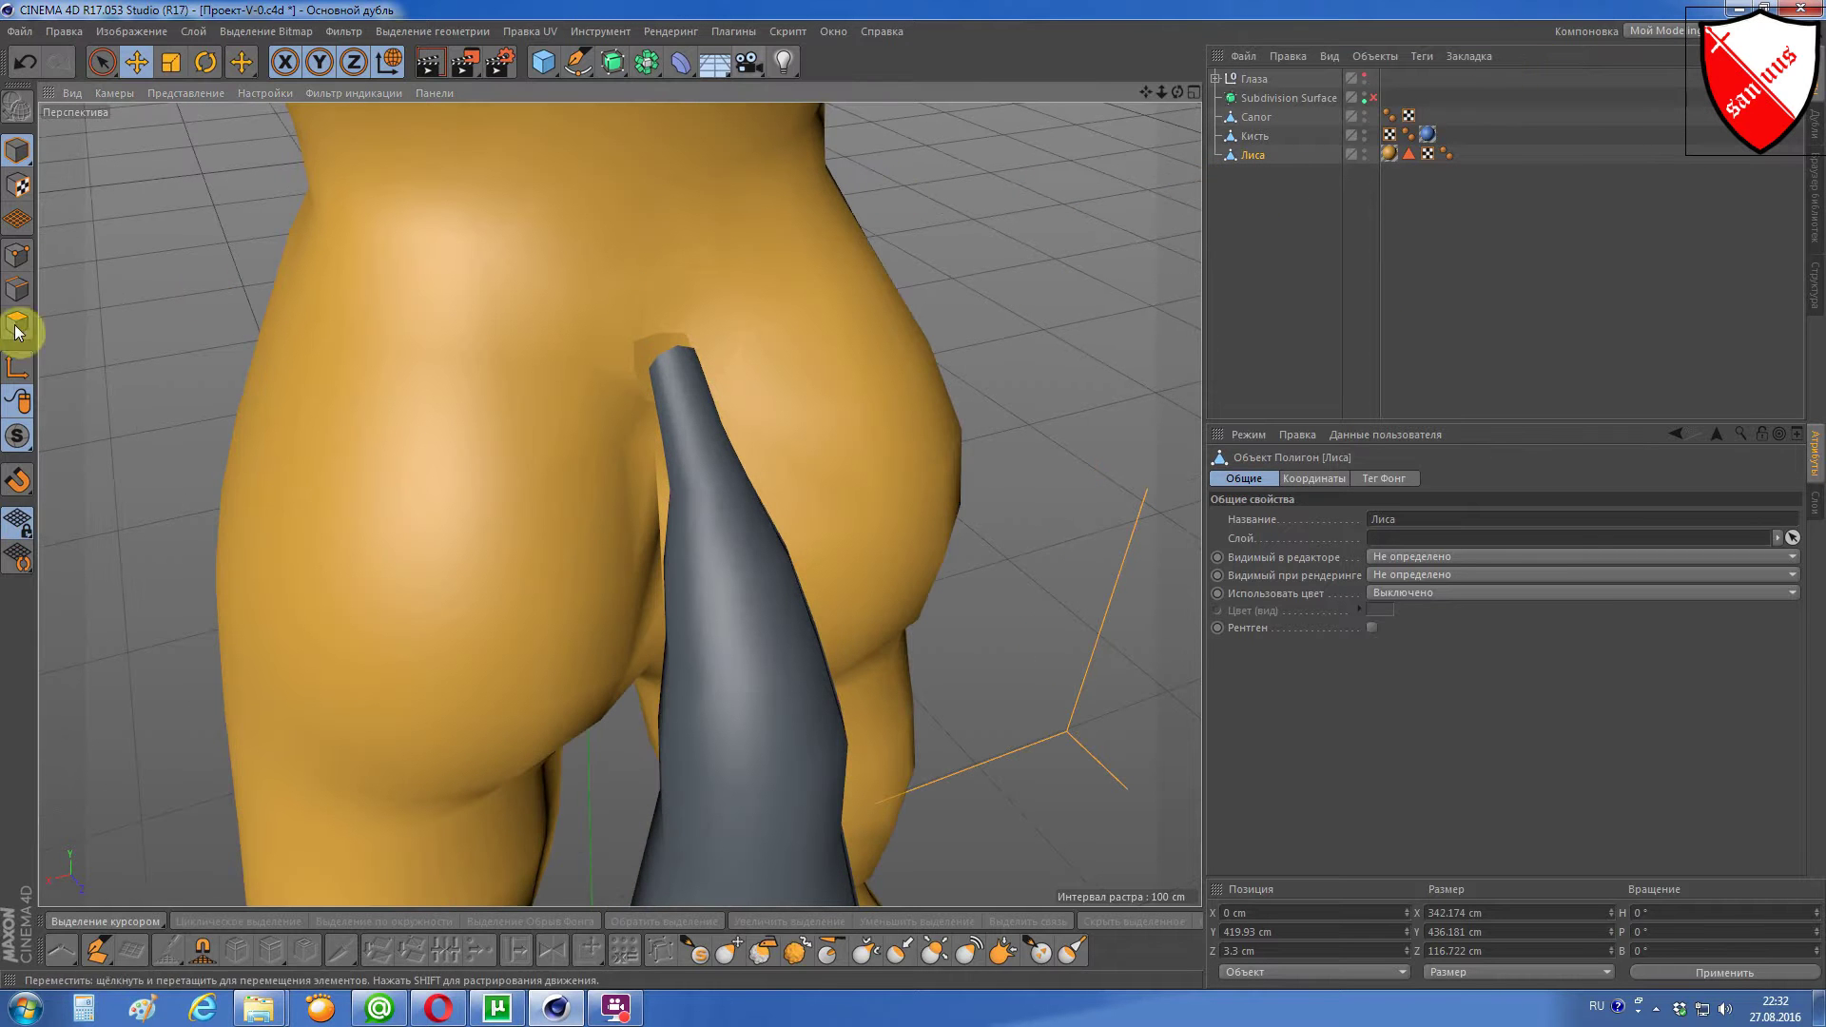
Step: Loop-select the lower-back opening rim edges, add the tail's end edge, and pick Stitch (Сшить)
click(17, 255)
scroll(358, 232, up, 2)
scroll(358, 232, up, 2)
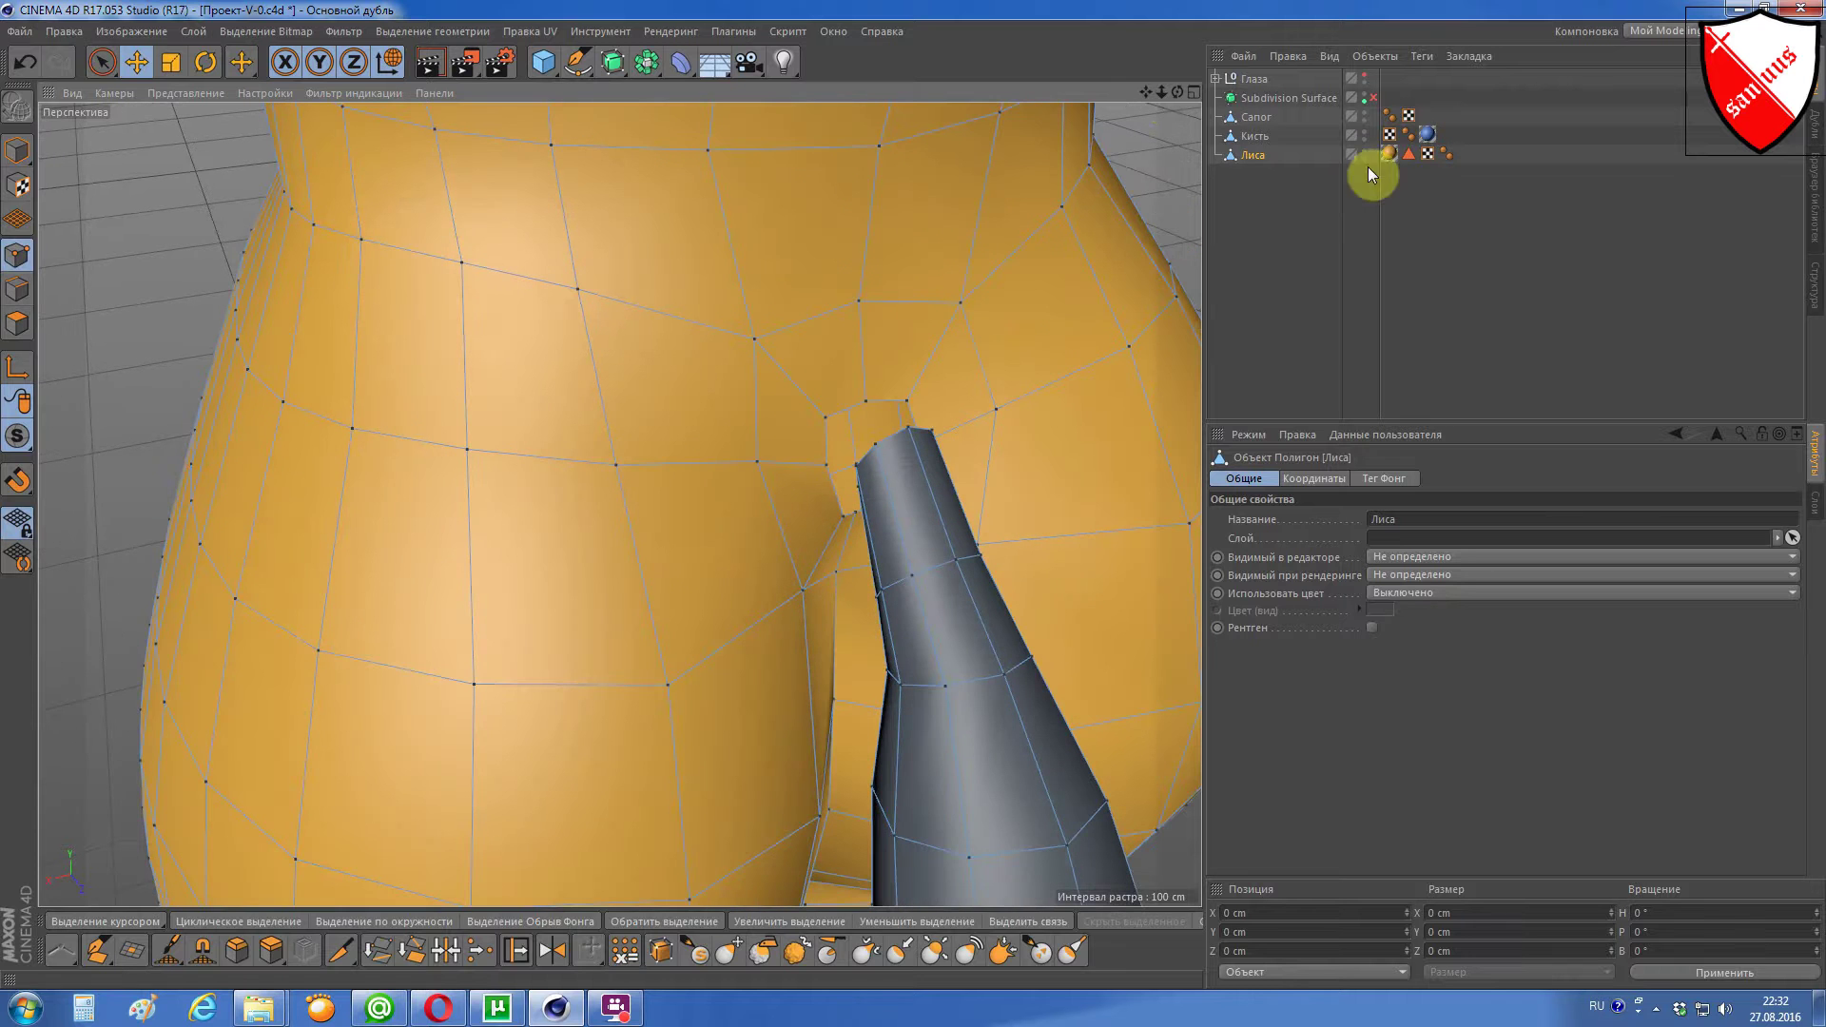
drag(1178, 90, 1103, 105)
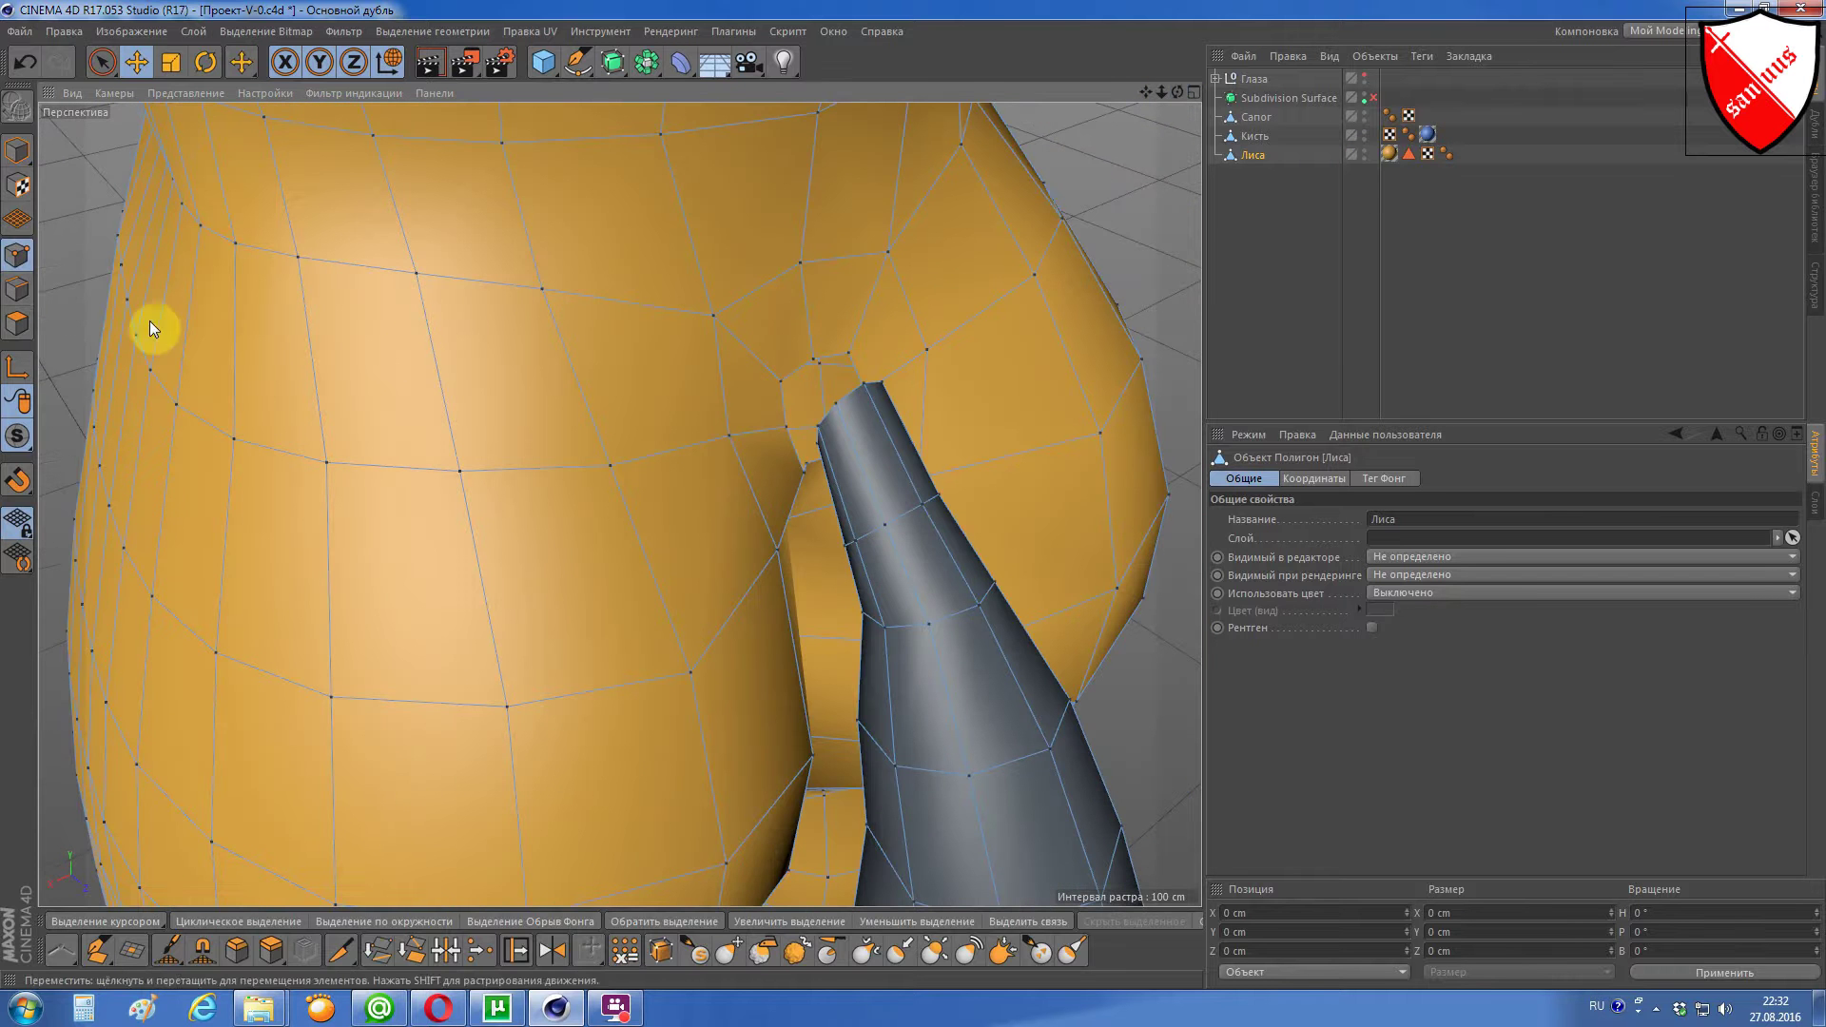
click(17, 289)
click(774, 386)
scroll(774, 381, up, 3)
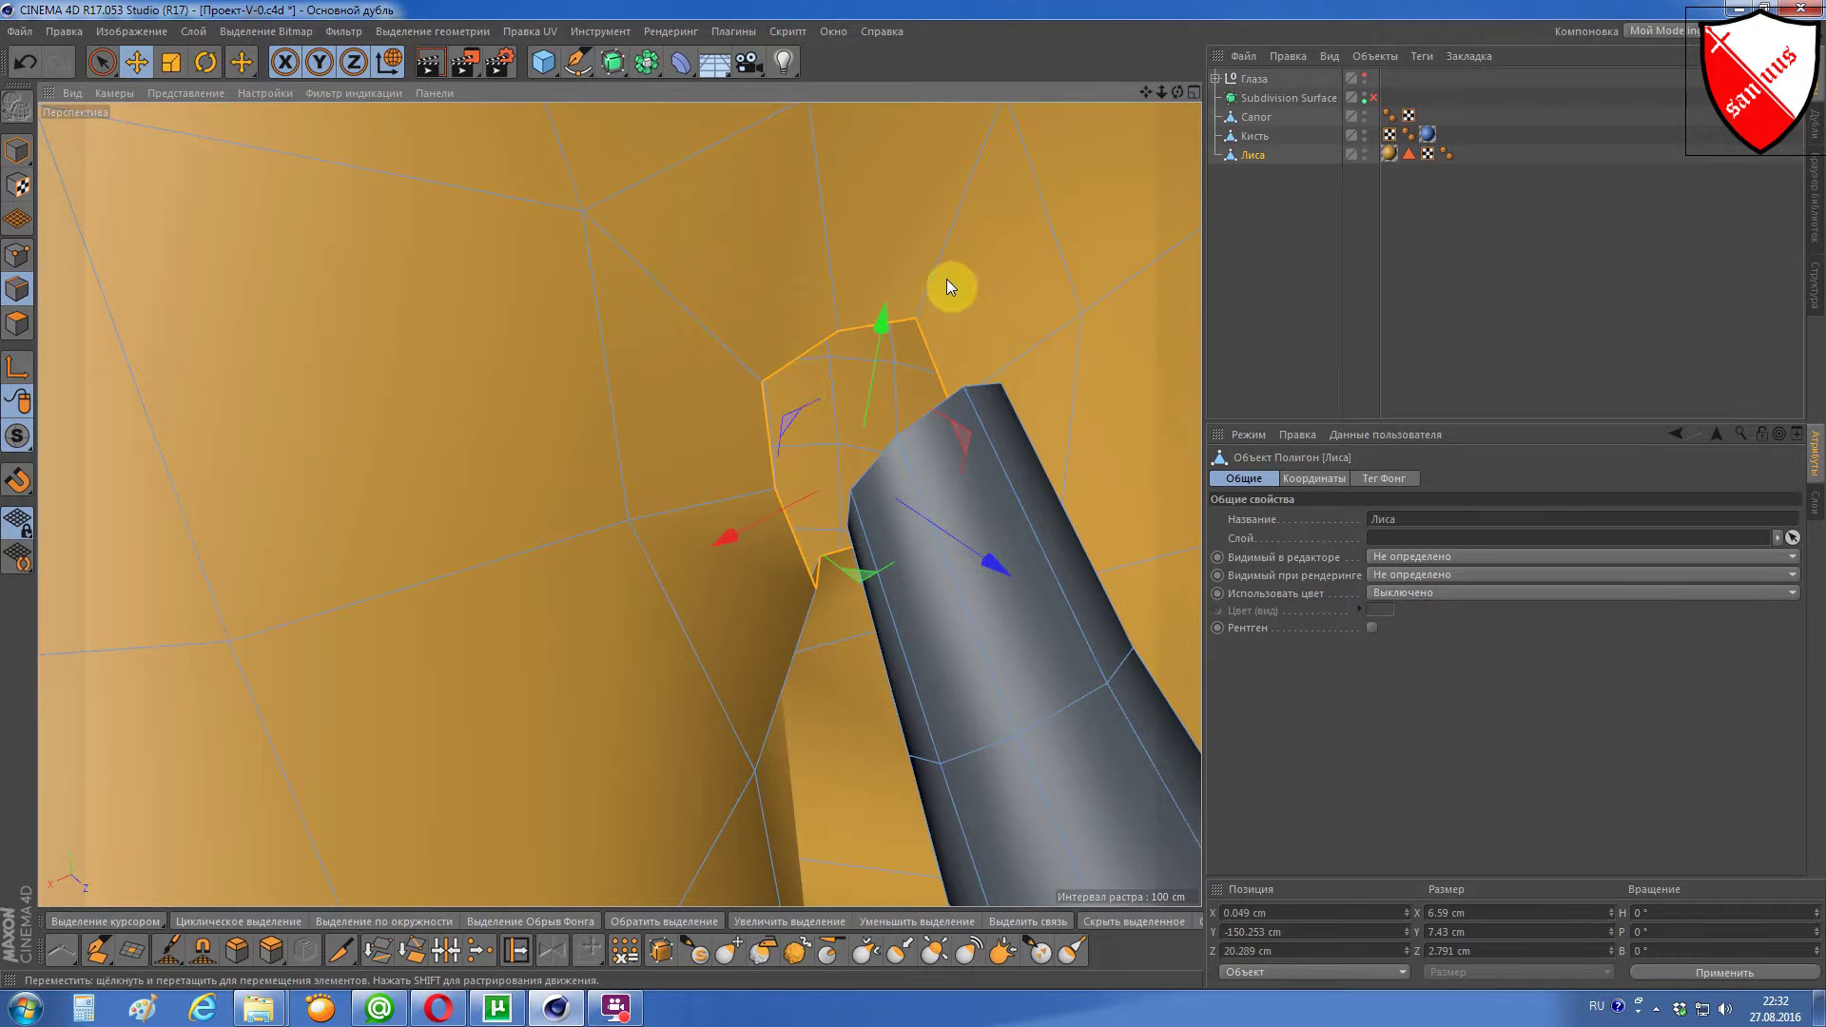
scroll(796, 380, down, 2)
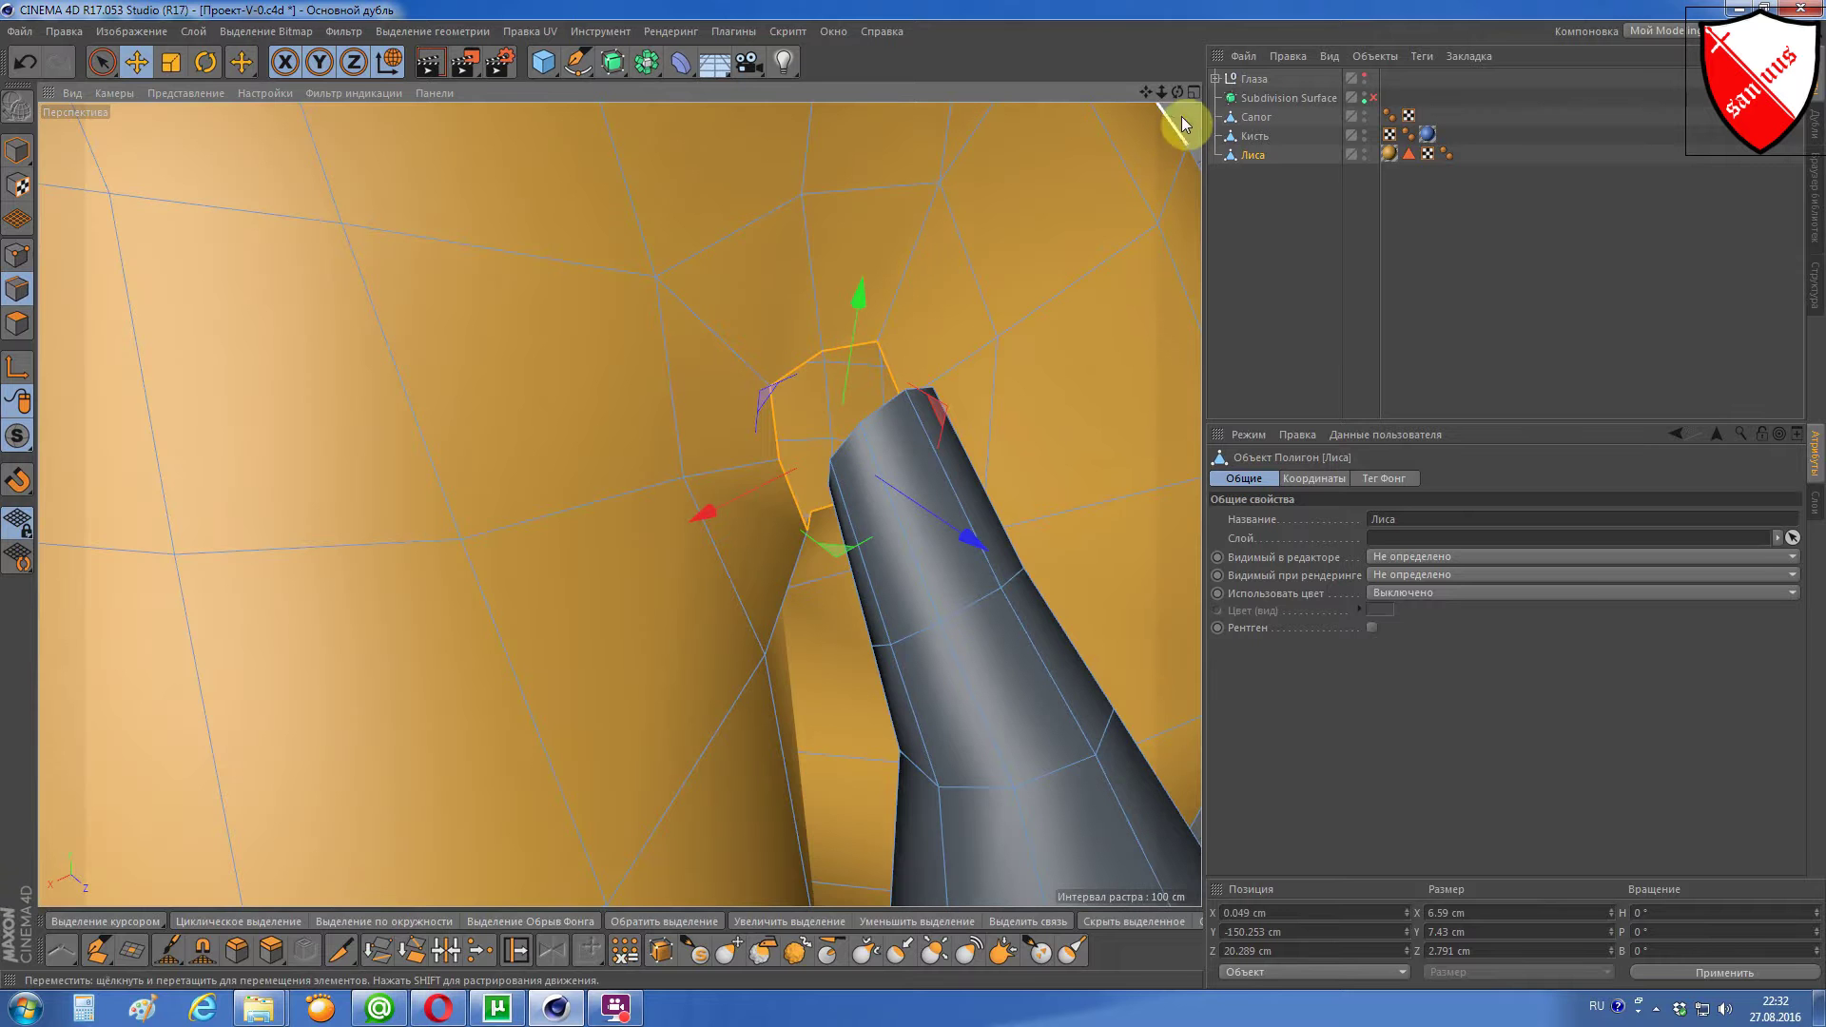
drag(1184, 99, 1180, 101)
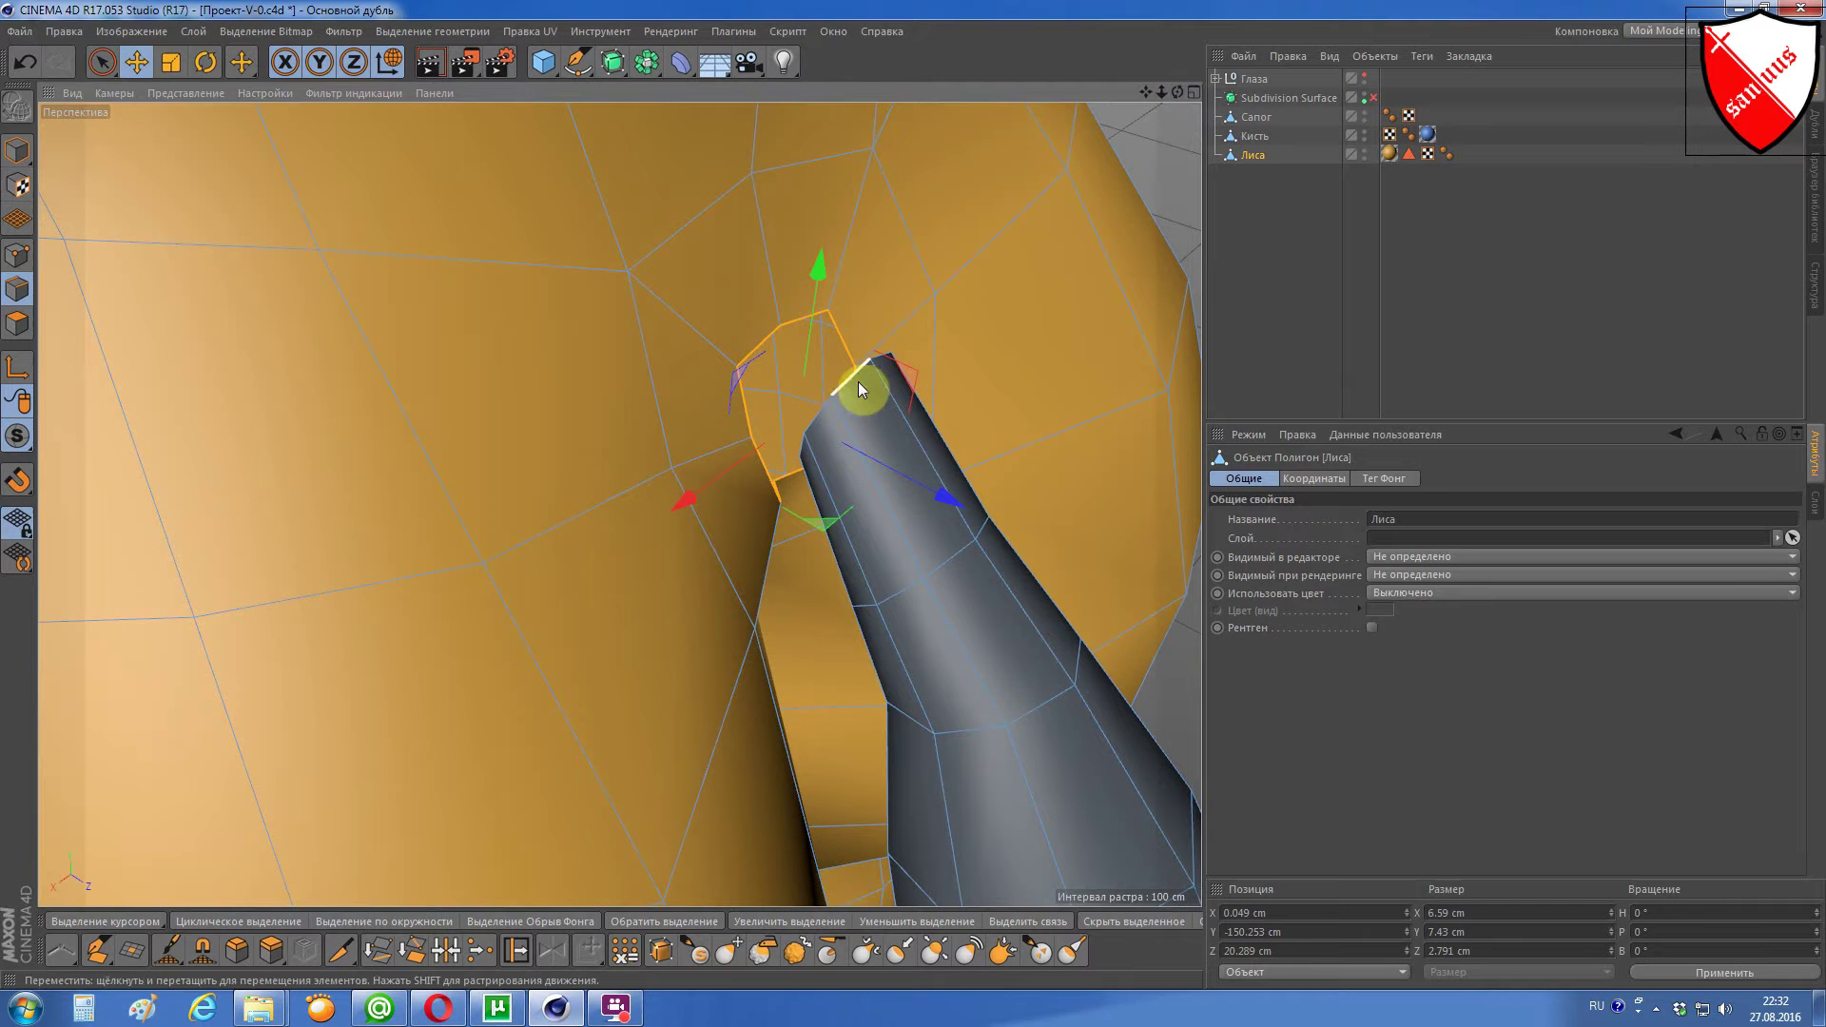
shift+click(848, 391)
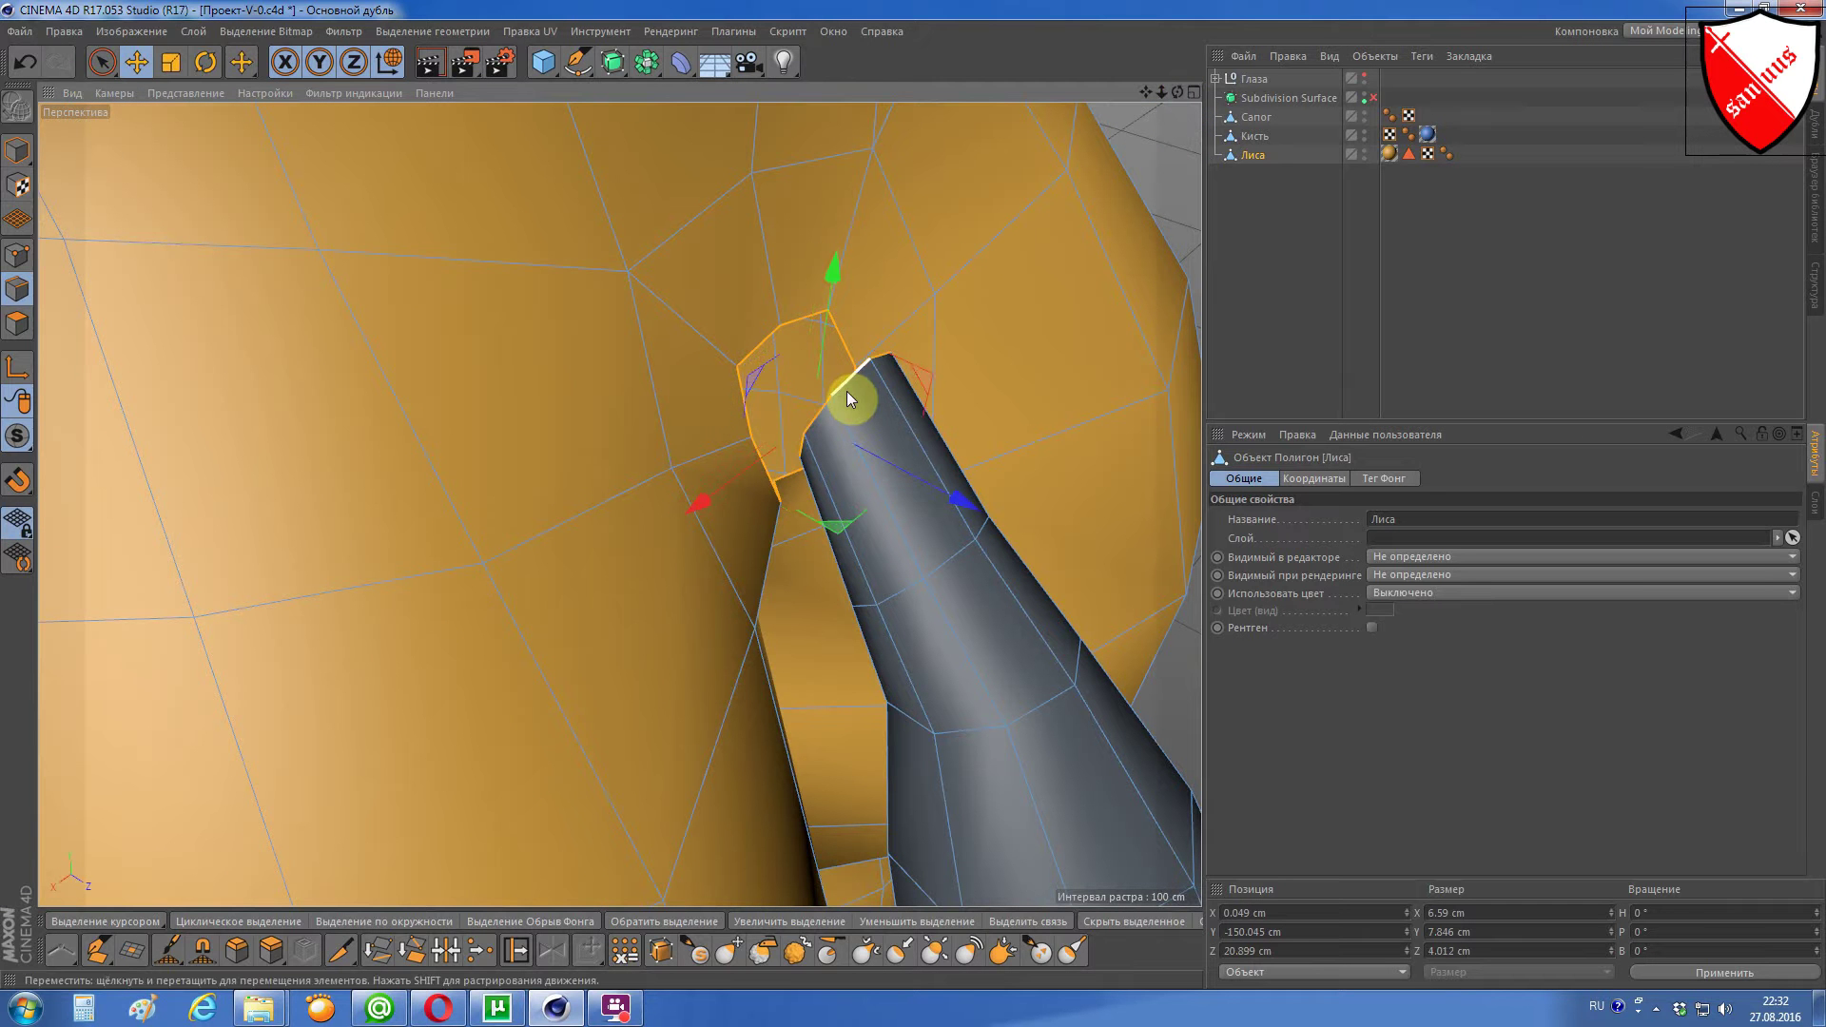
click(447, 951)
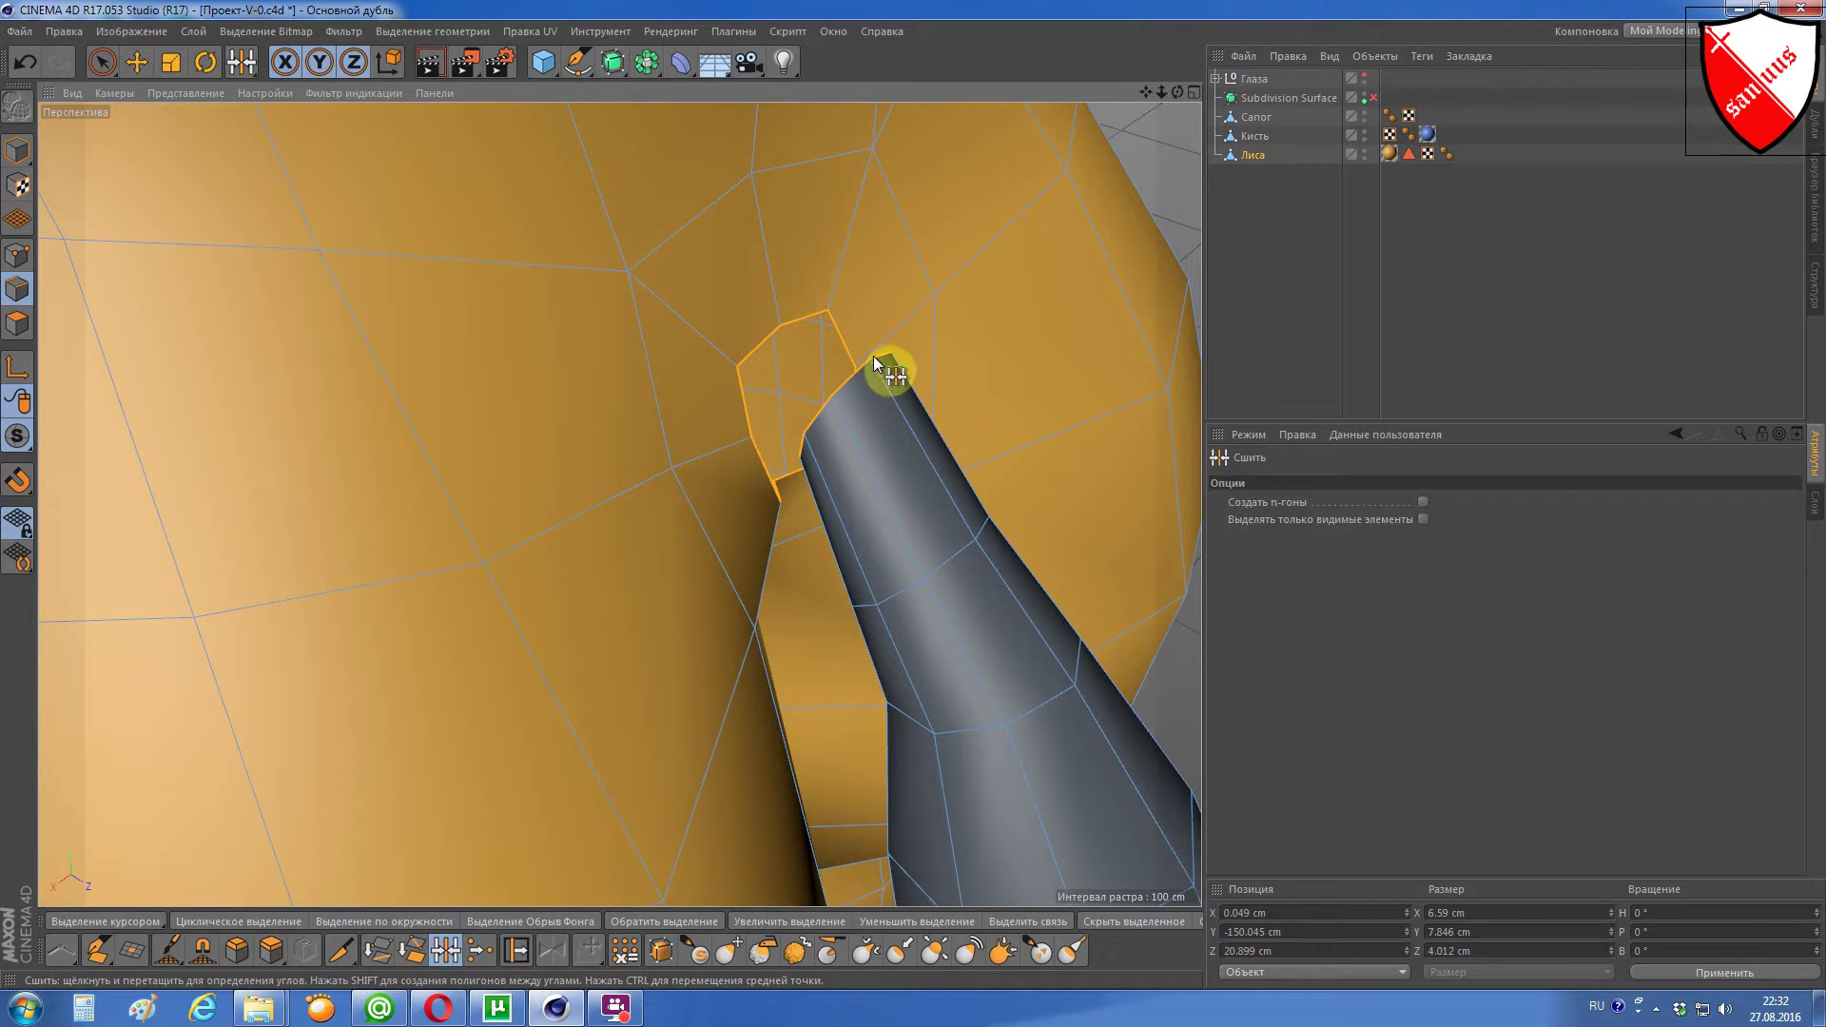
Step: Stitch the opening rim to the tail's end, closing the seam at the waist
mouse_move(873, 355)
mouse_down()
mouse_move(820, 335)
mouse_move(773, 350)
mouse_up()
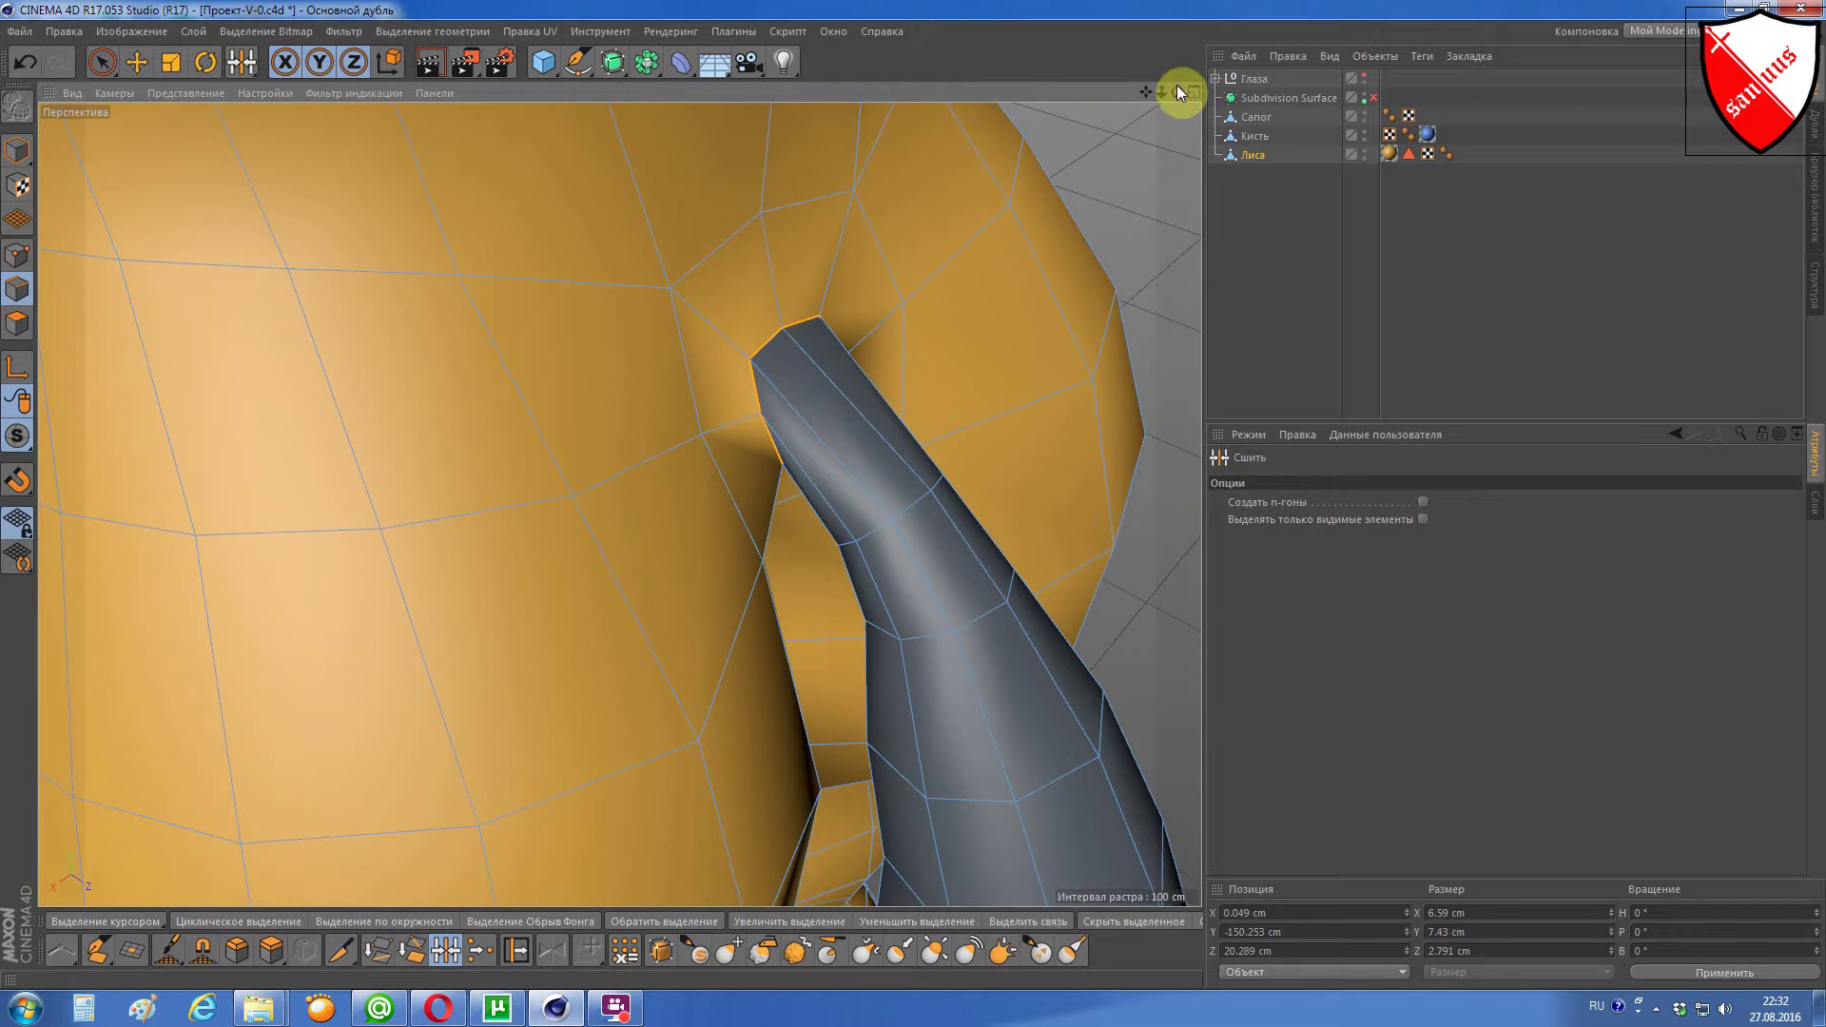
scroll(612, 501, up, 2)
scroll(619, 504, up, 3)
scroll(620, 505, up, 3)
scroll(619, 504, up, 2)
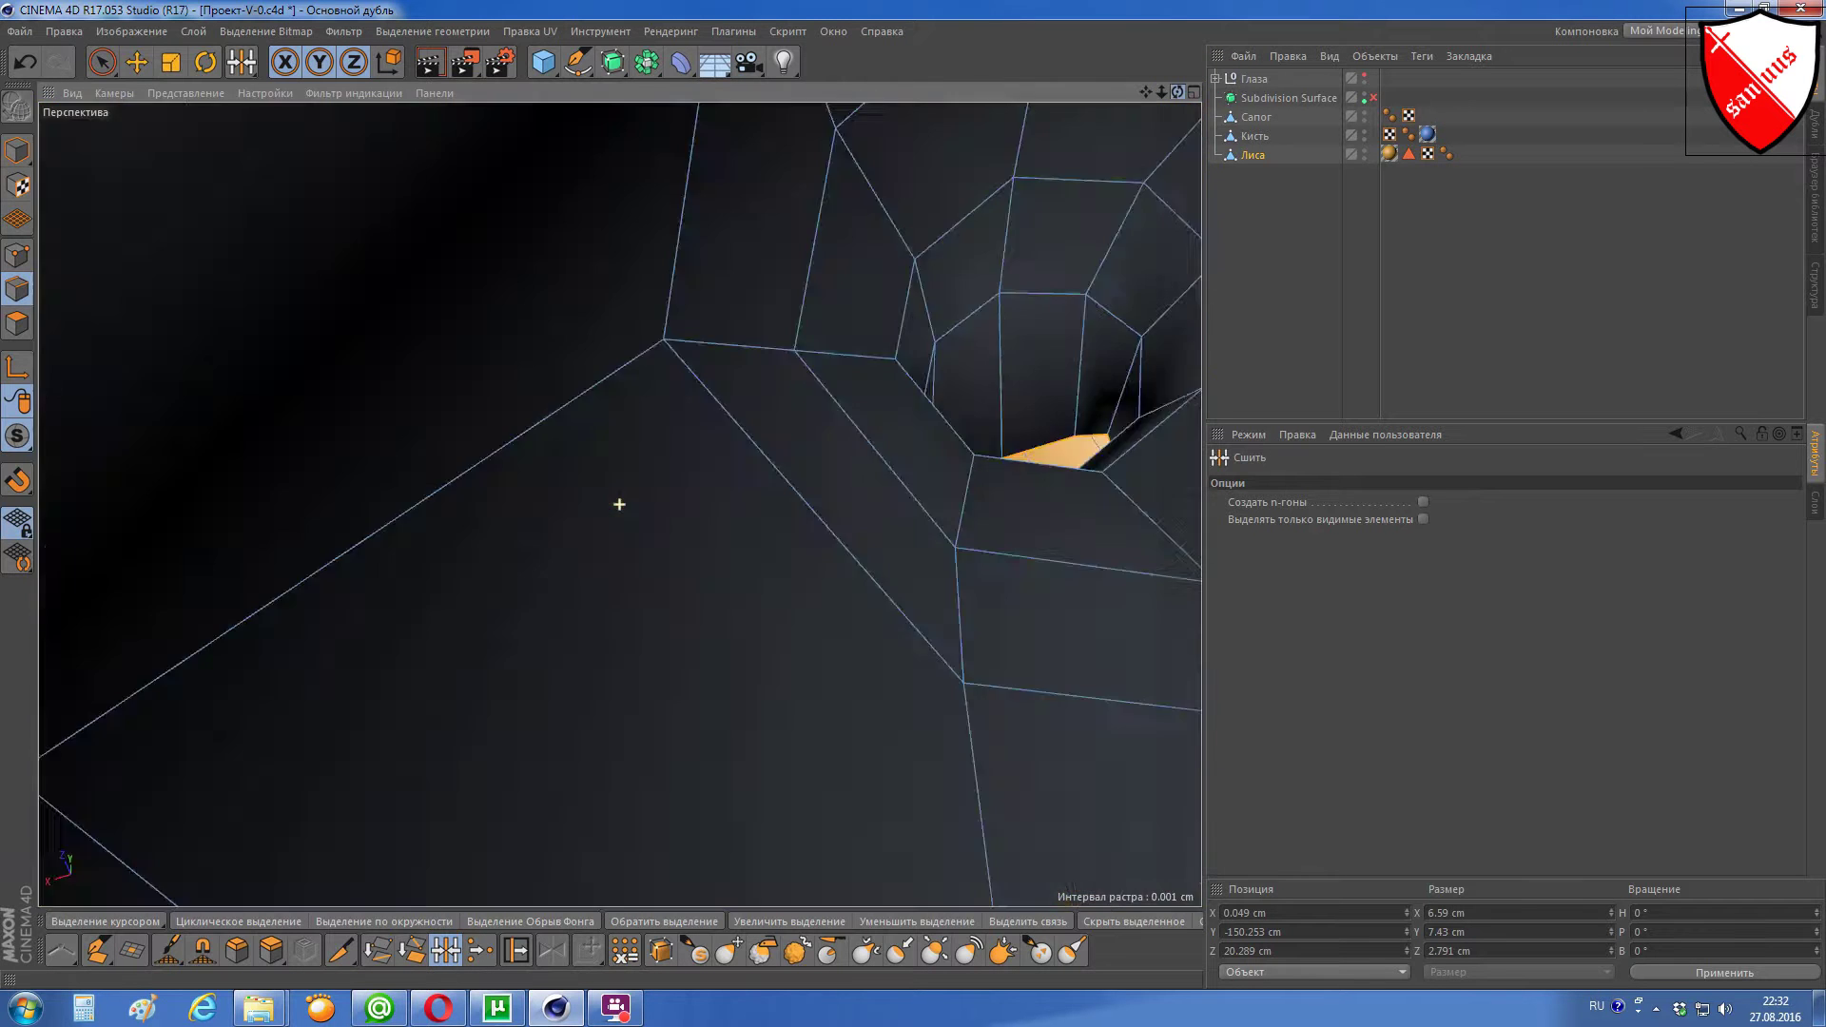
scroll(619, 505, down, 3)
scroll(620, 505, down, 2)
scroll(619, 505, down, 2)
scroll(619, 504, down, 2)
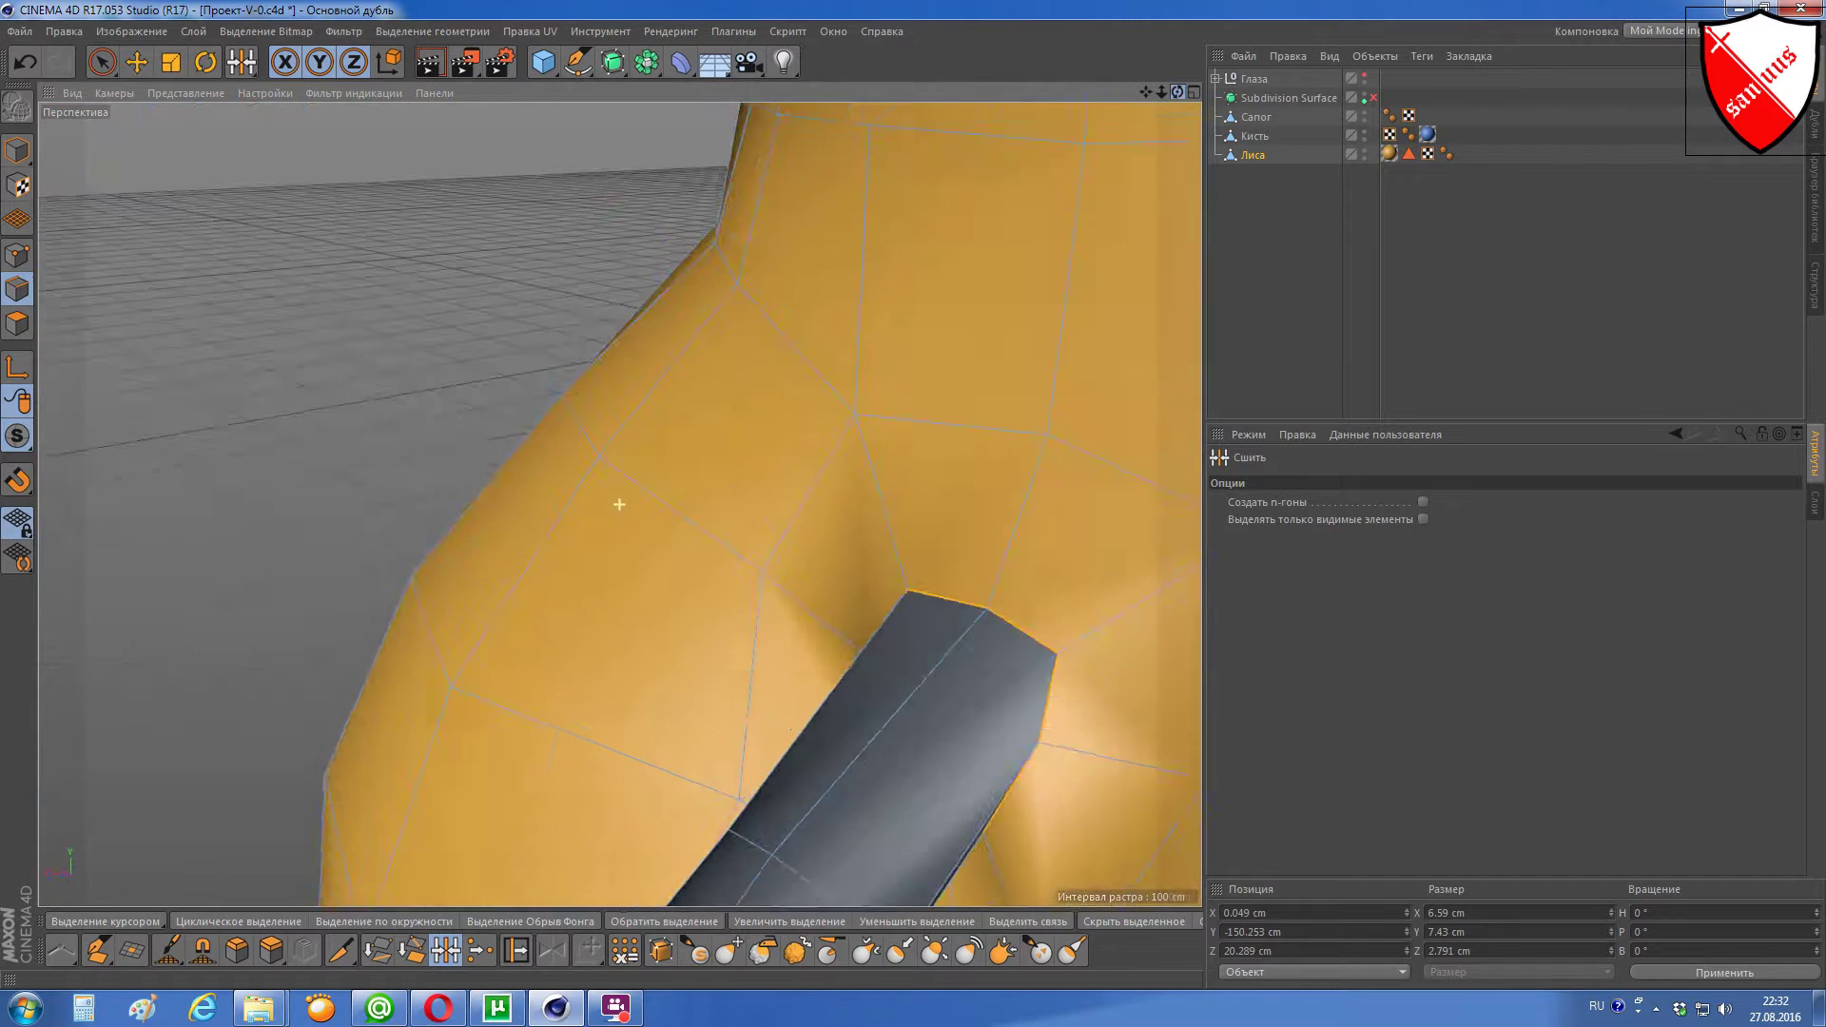
scroll(620, 504, down, 2)
scroll(619, 504, up, 2)
scroll(619, 505, down, 2)
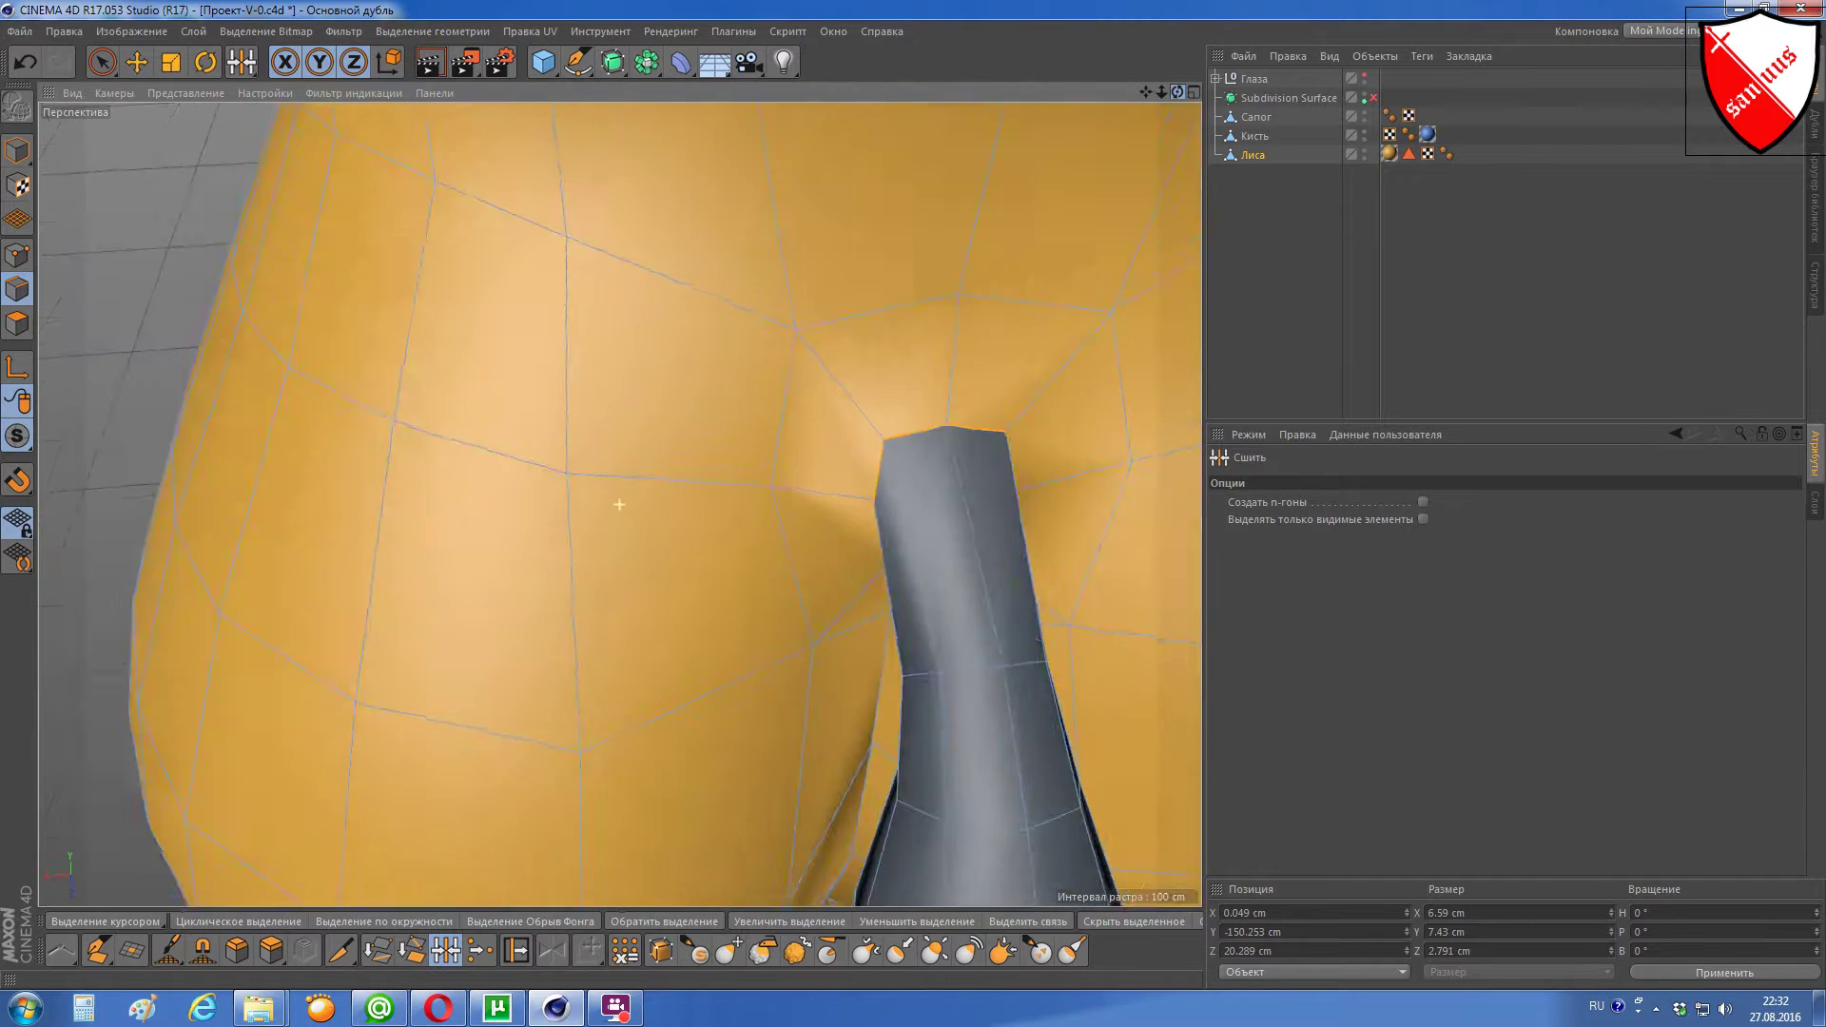
scroll(594, 361, down, 2)
drag(1145, 92, 874, 269)
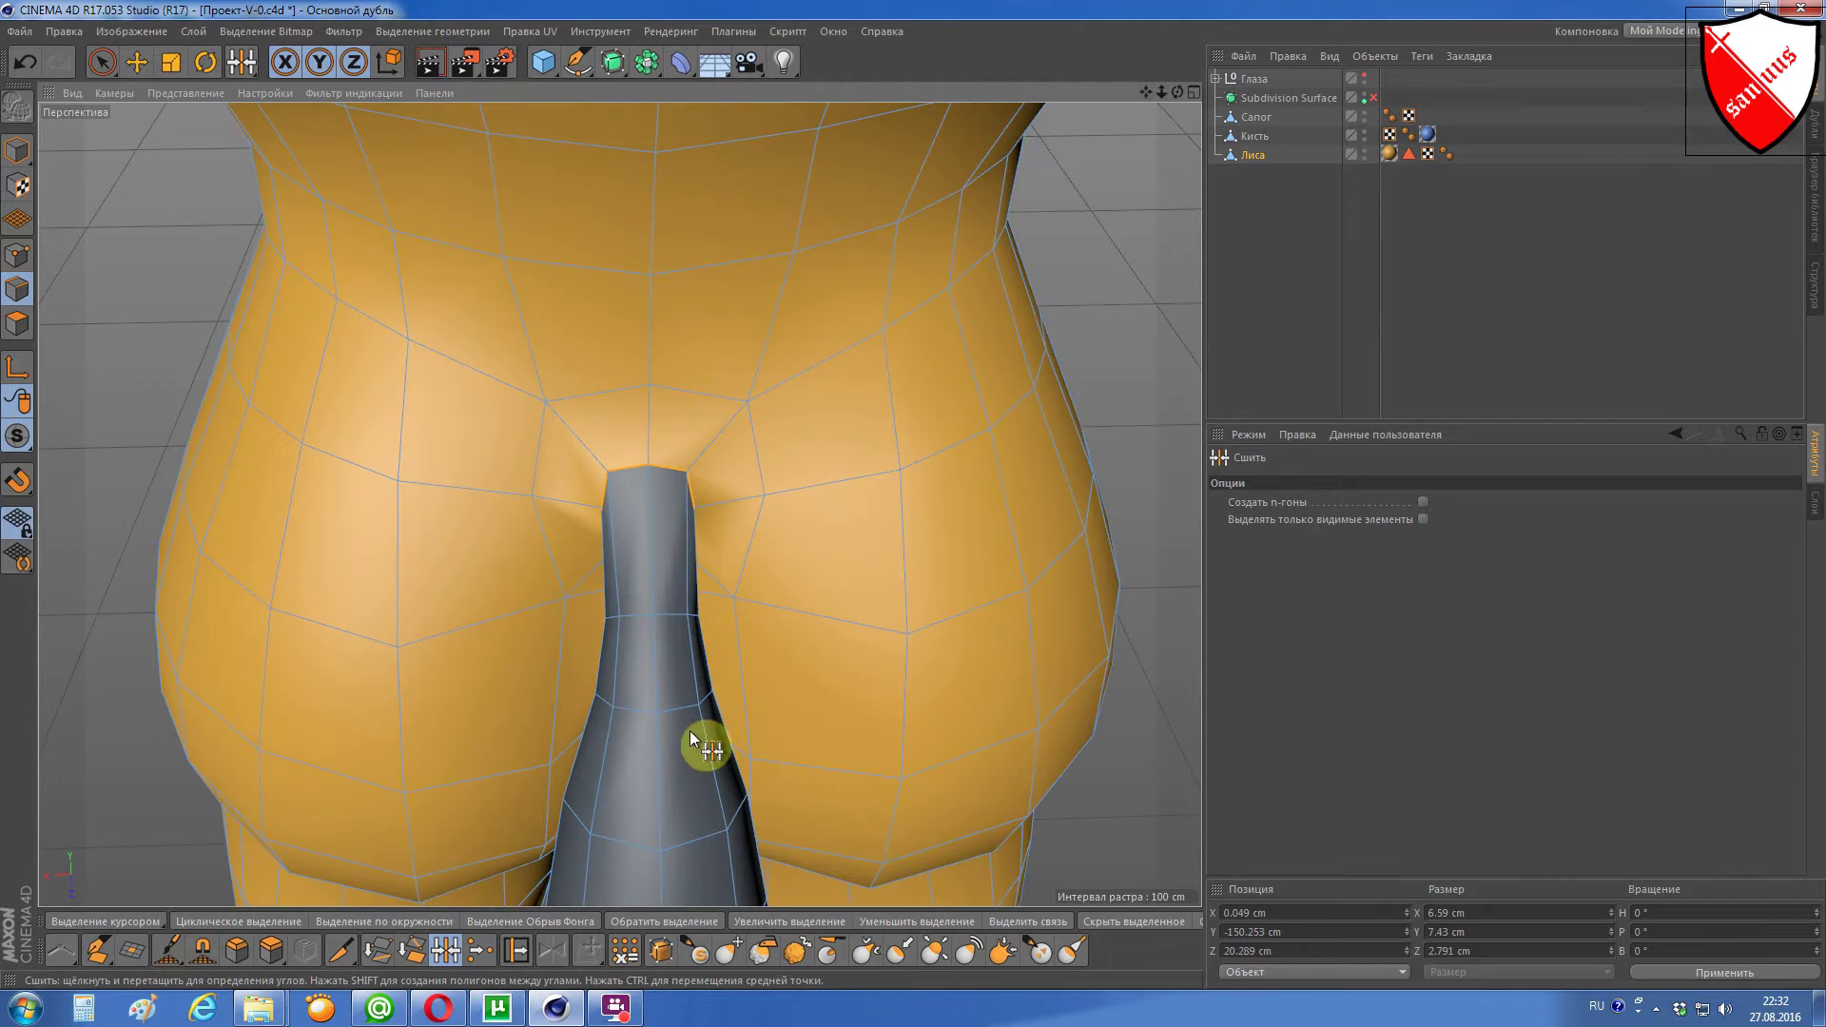
Step: Choose the Knife tool in Loop mode to cut a loop around the tail base
click(136, 62)
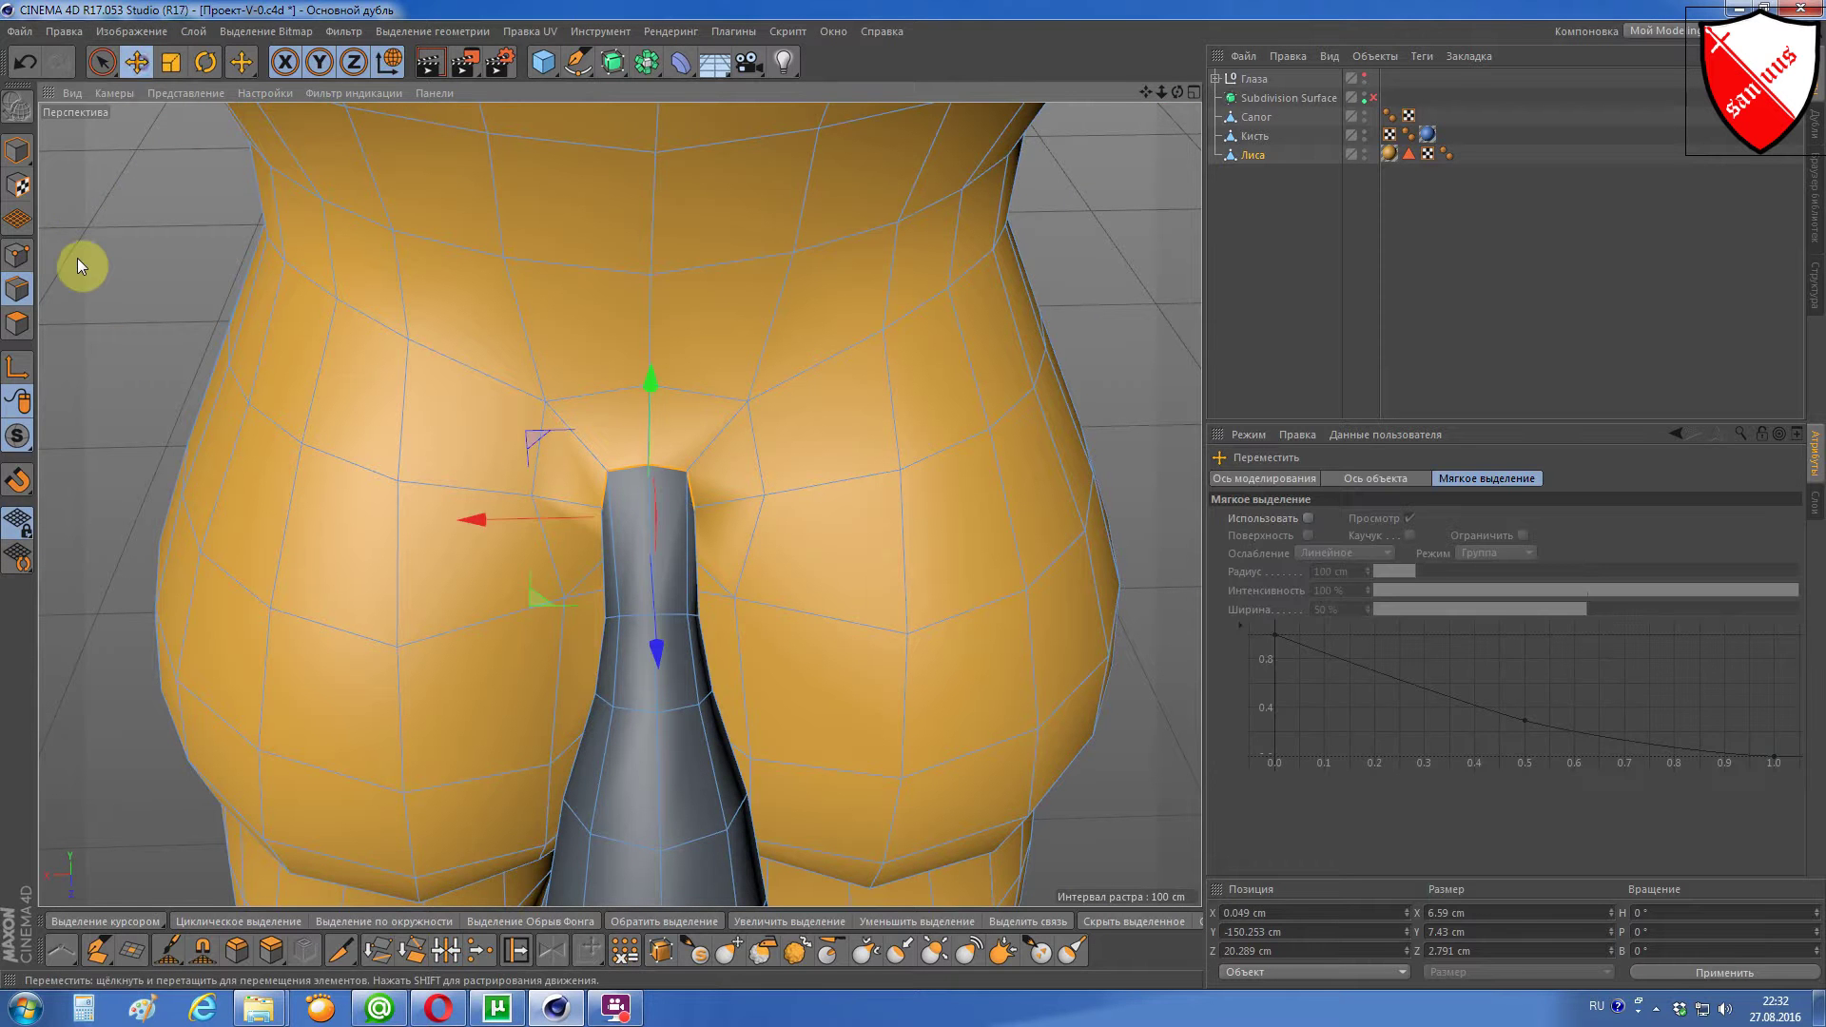
click(341, 951)
scroll(681, 424, up, 5)
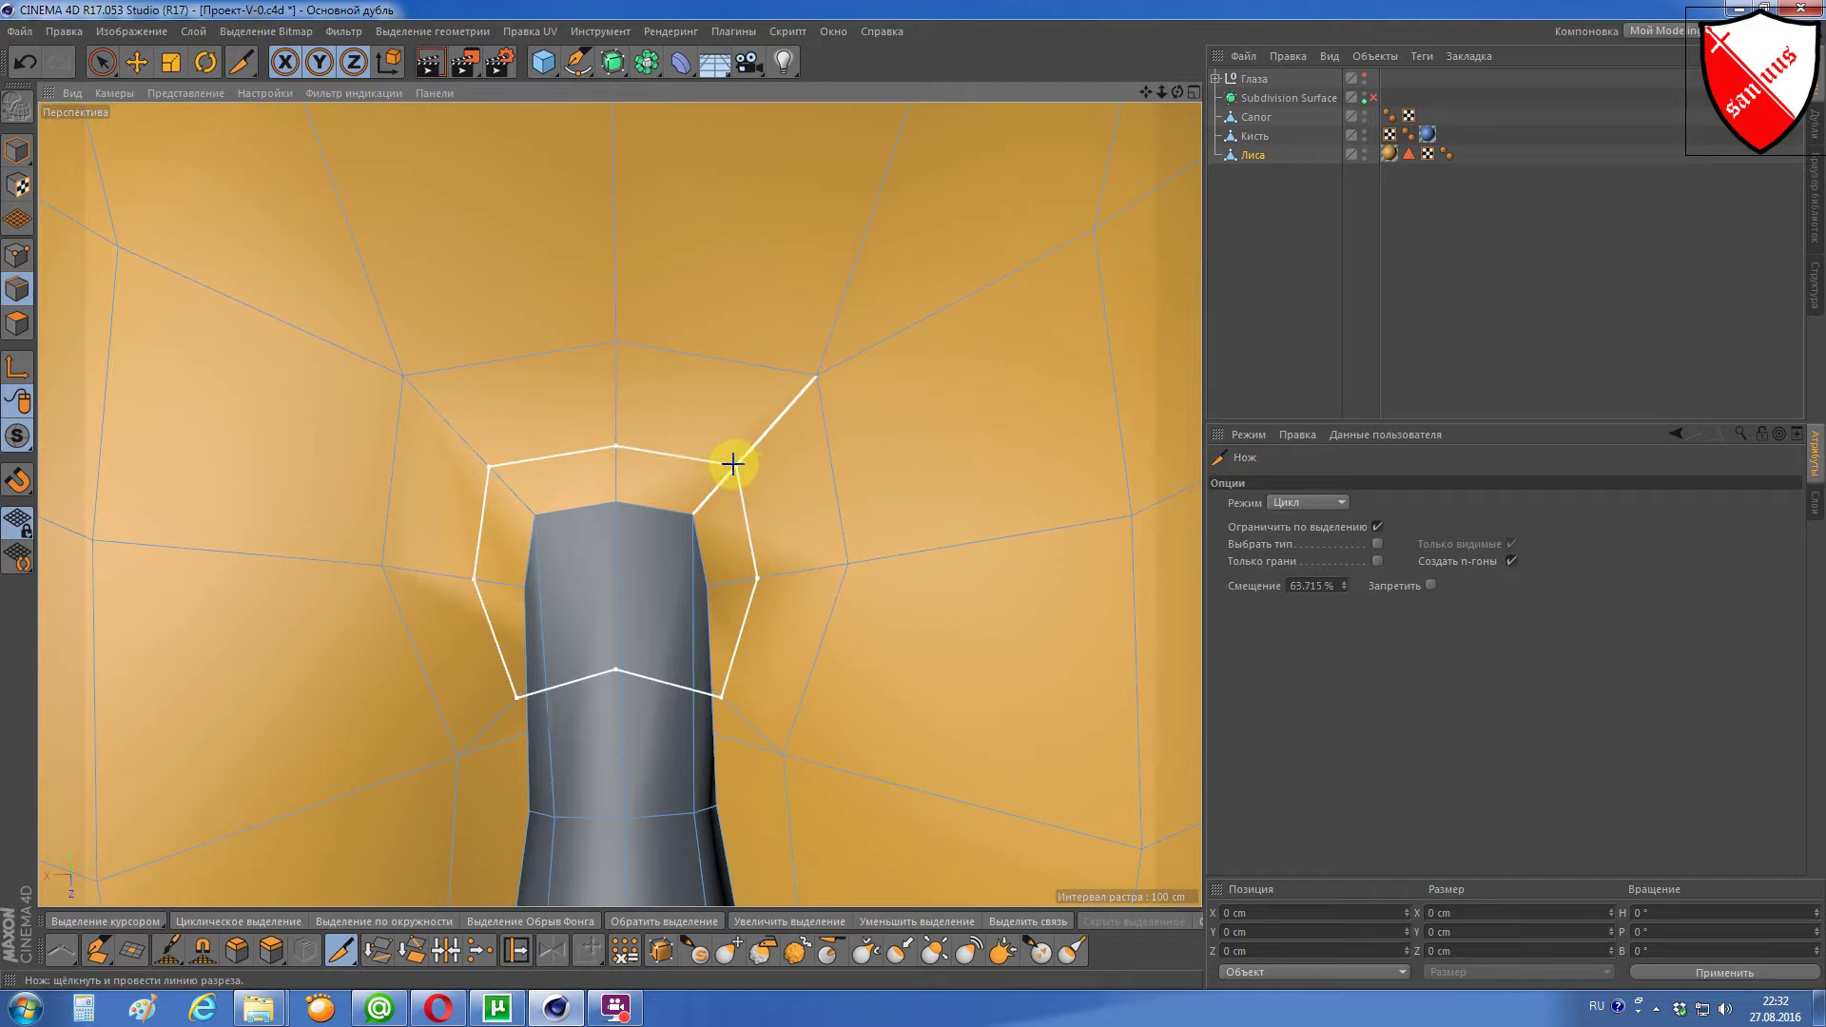
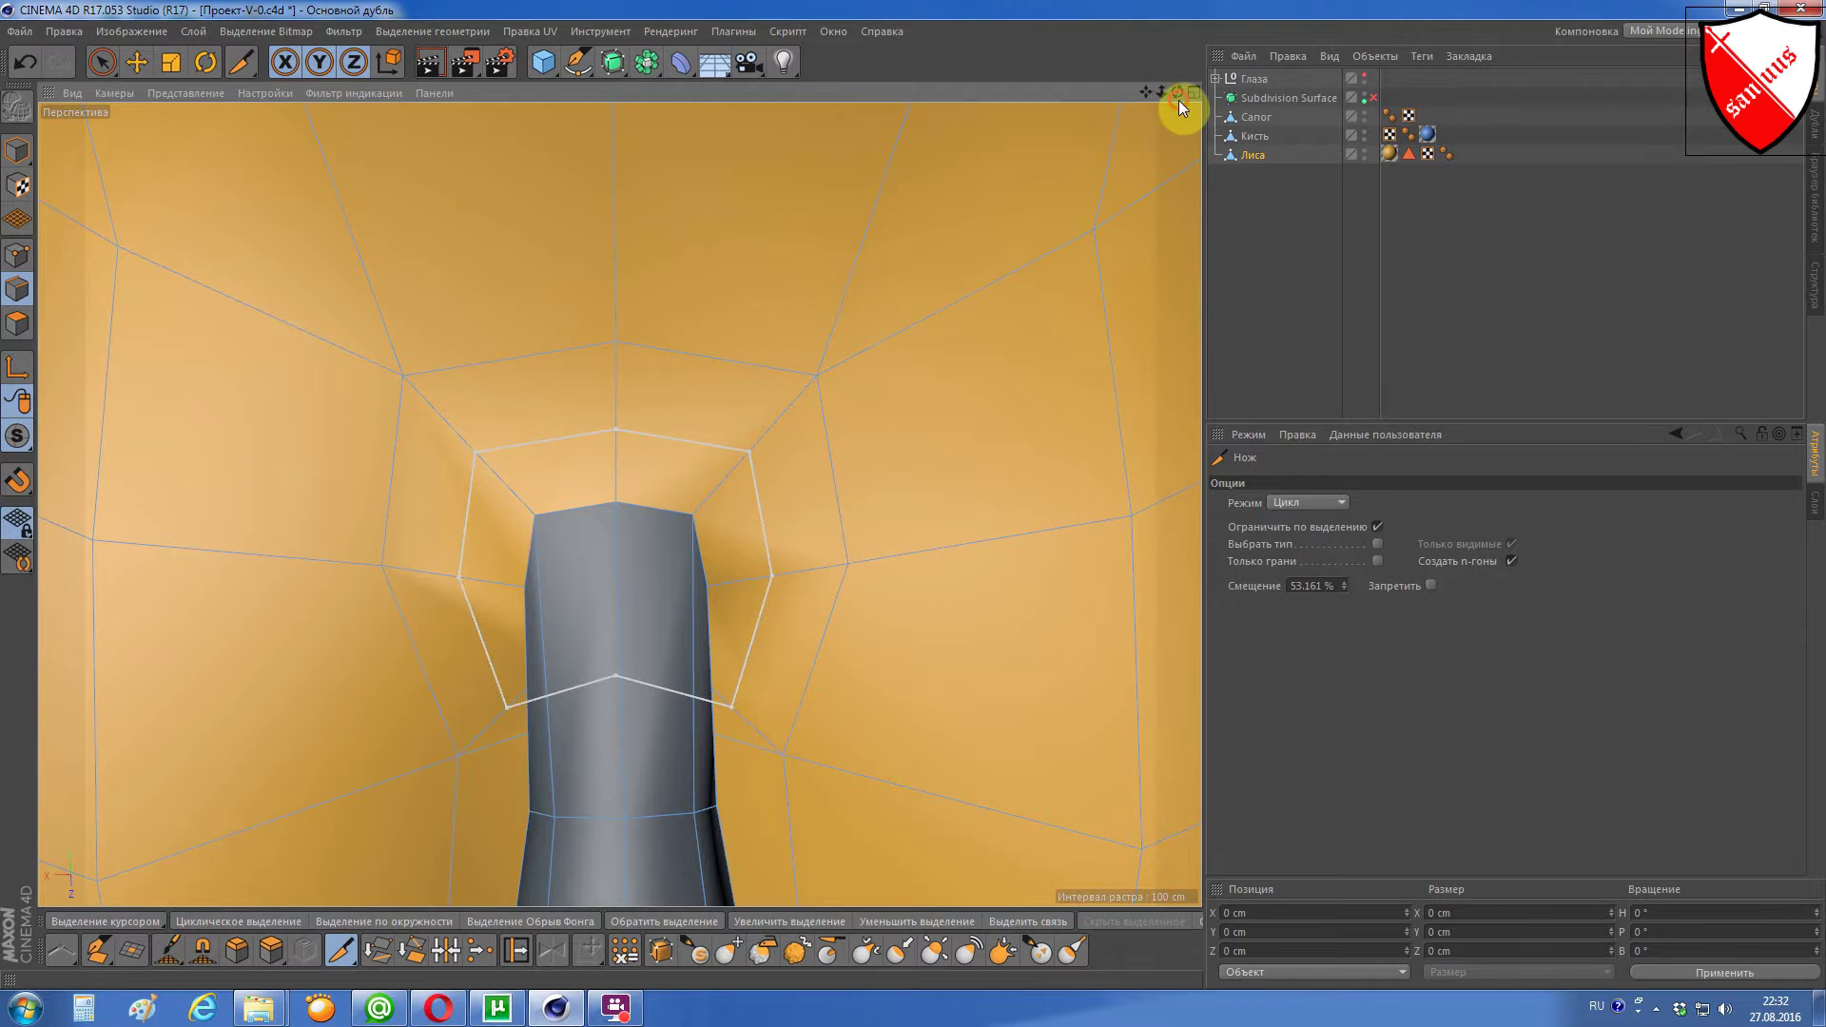
Step: Set the loop cut offset to 50% and cut the first loop around the tail hole
drag(1178, 93, 1427, 670)
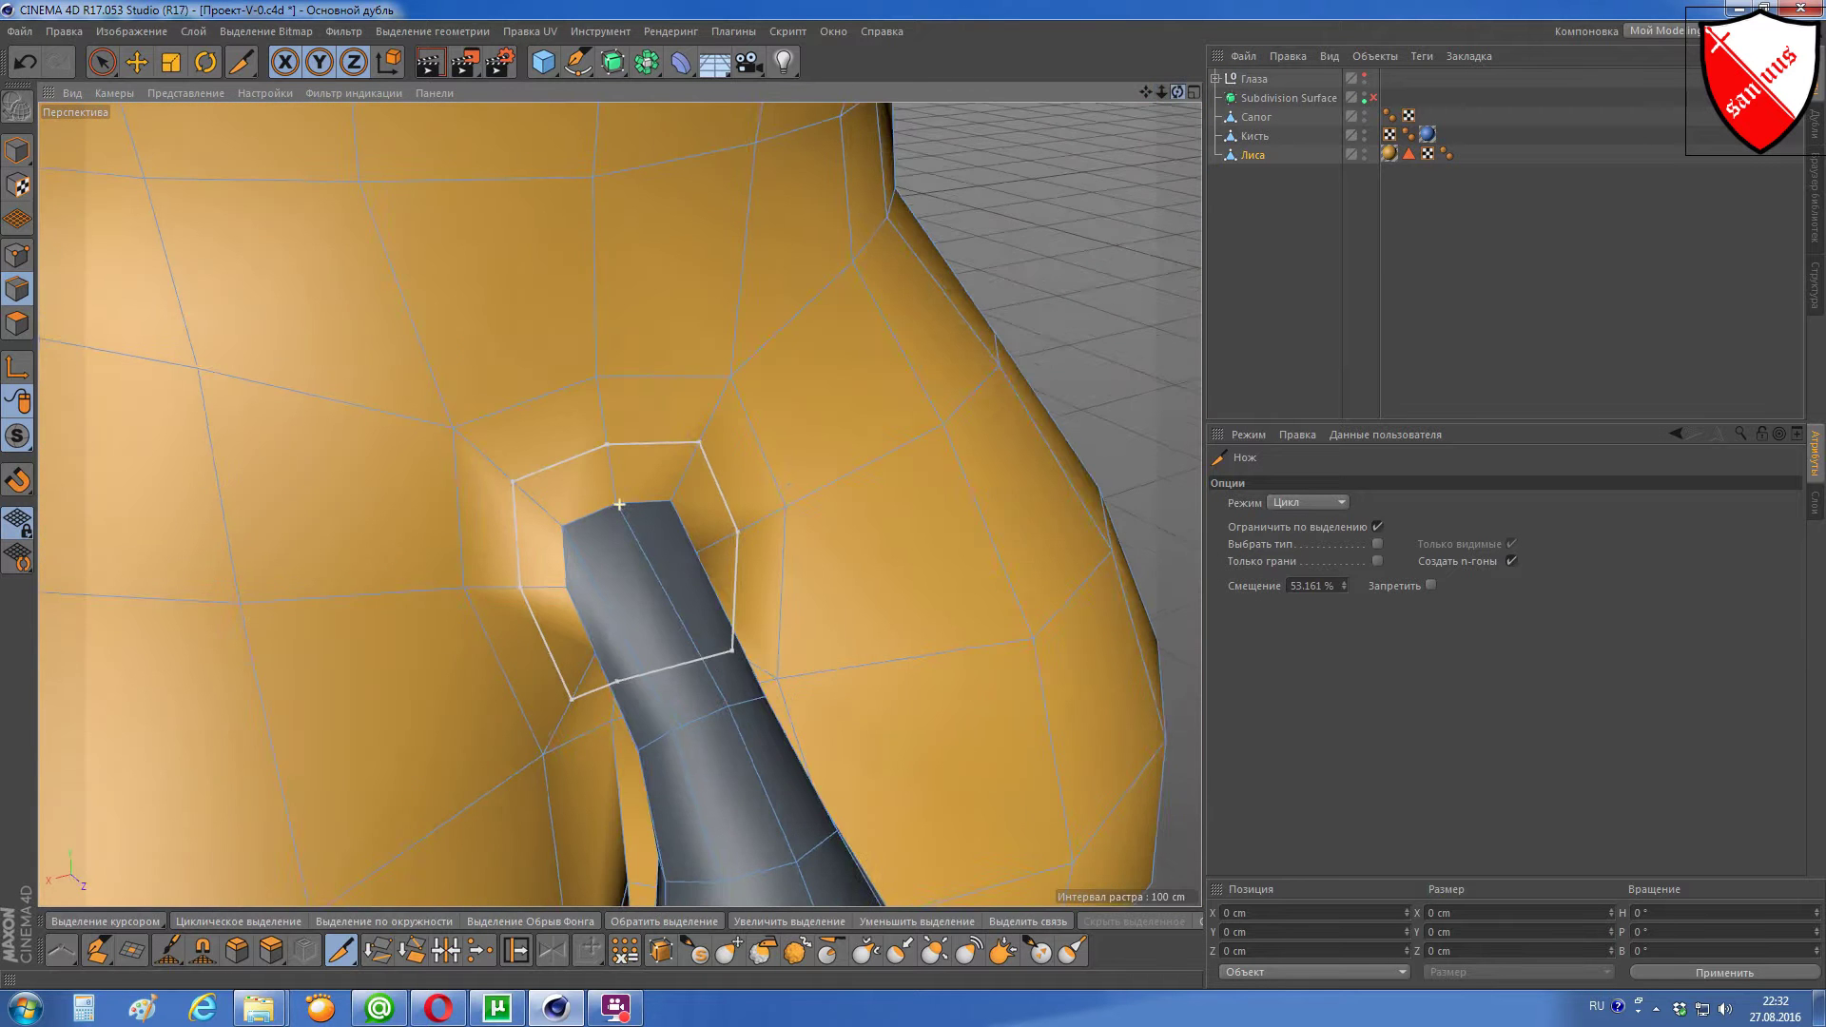
click(1335, 587)
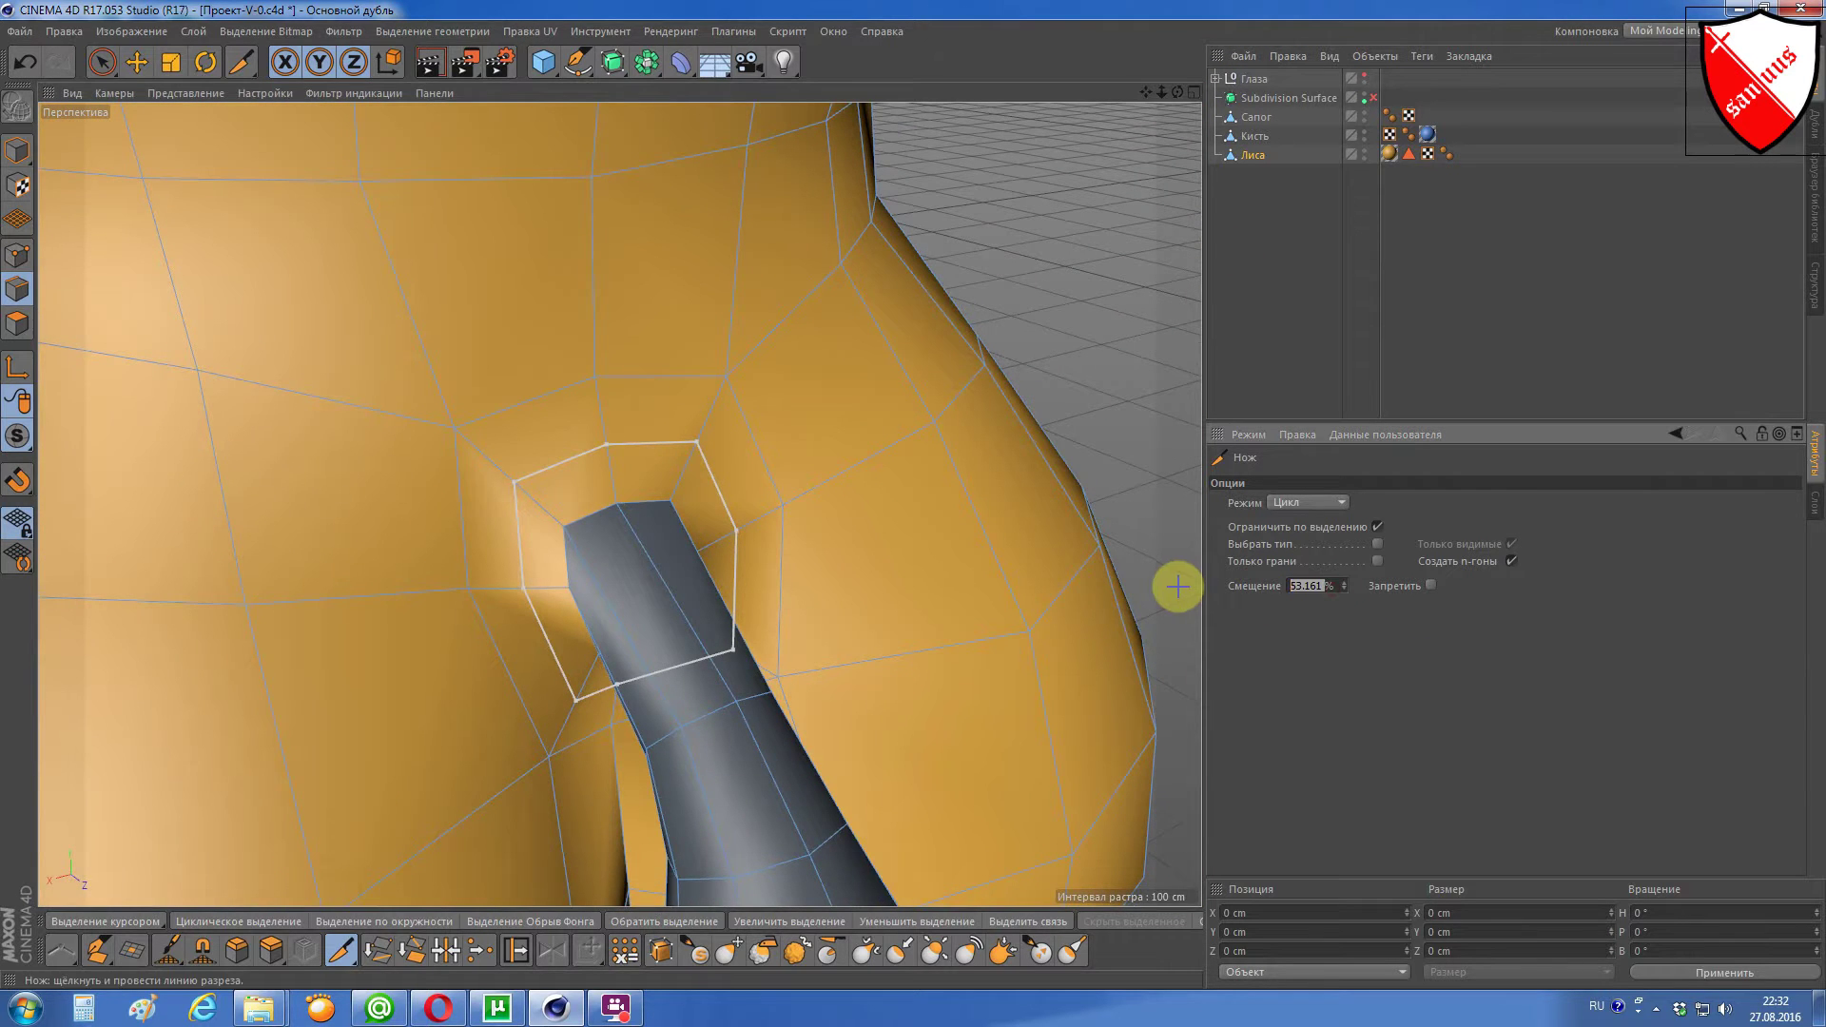
text(50)
key(Return)
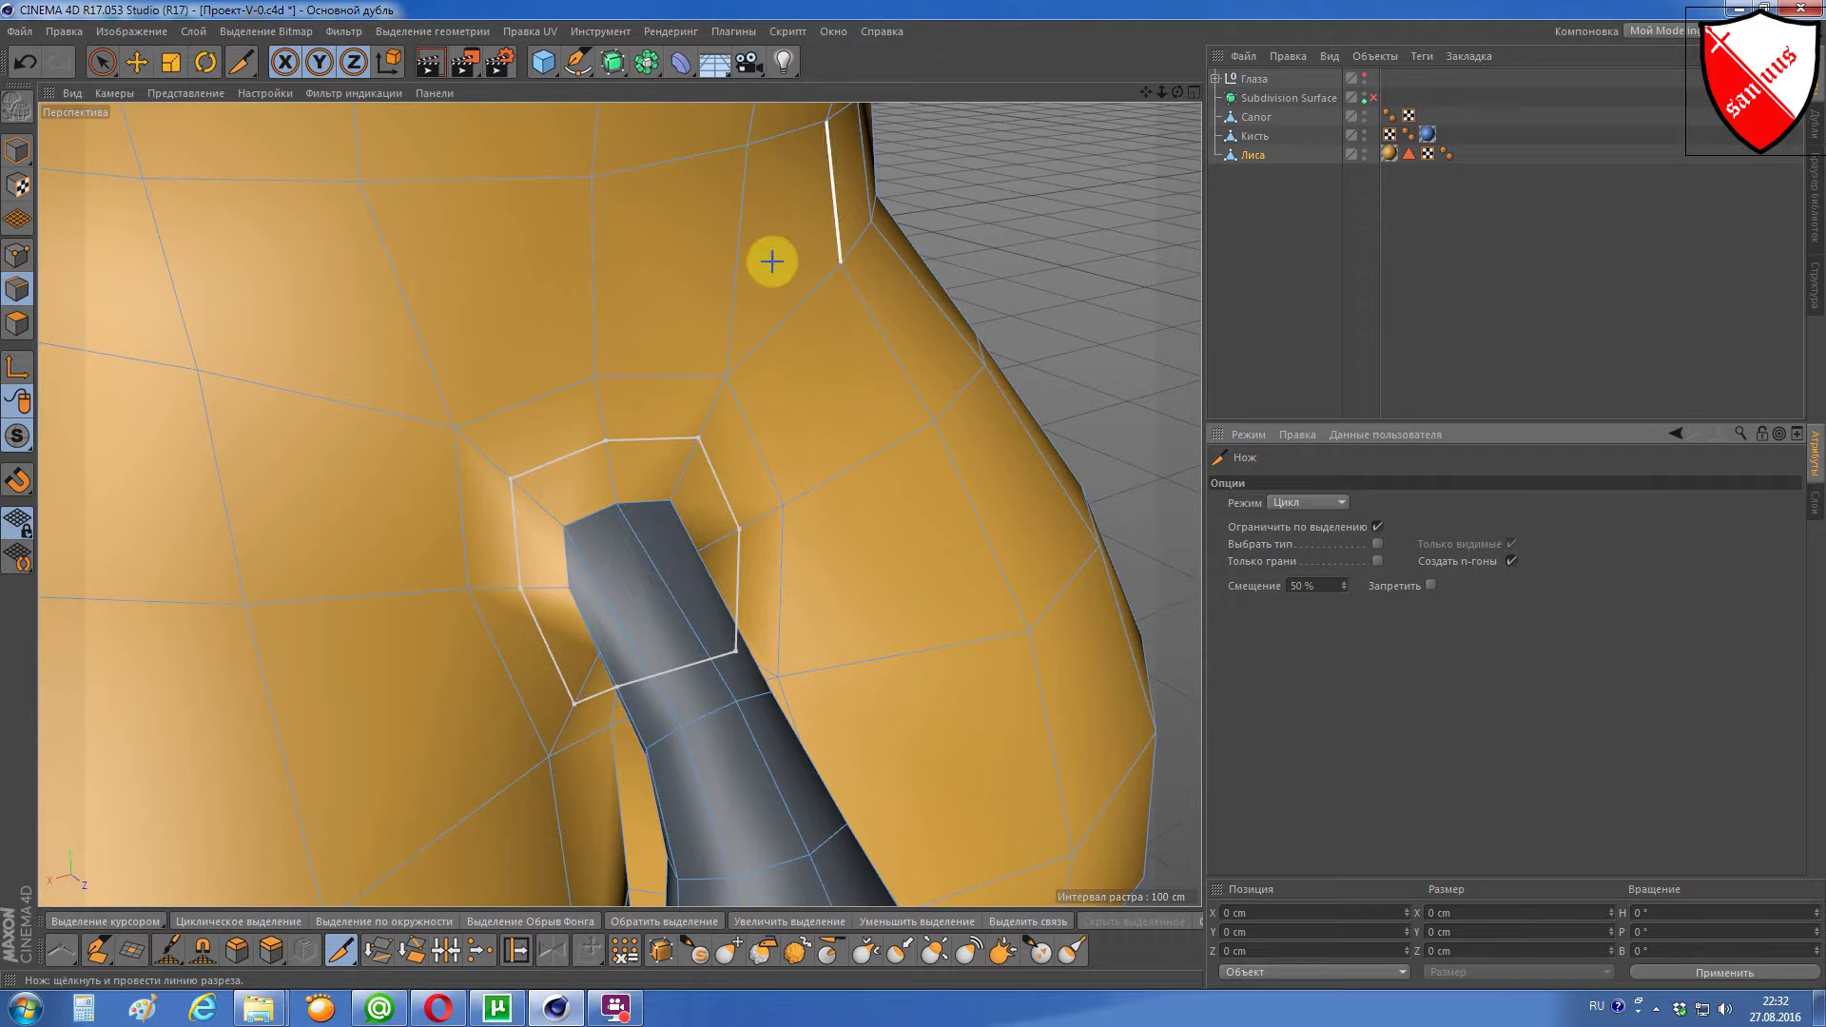
scroll(541, 476, up, 2)
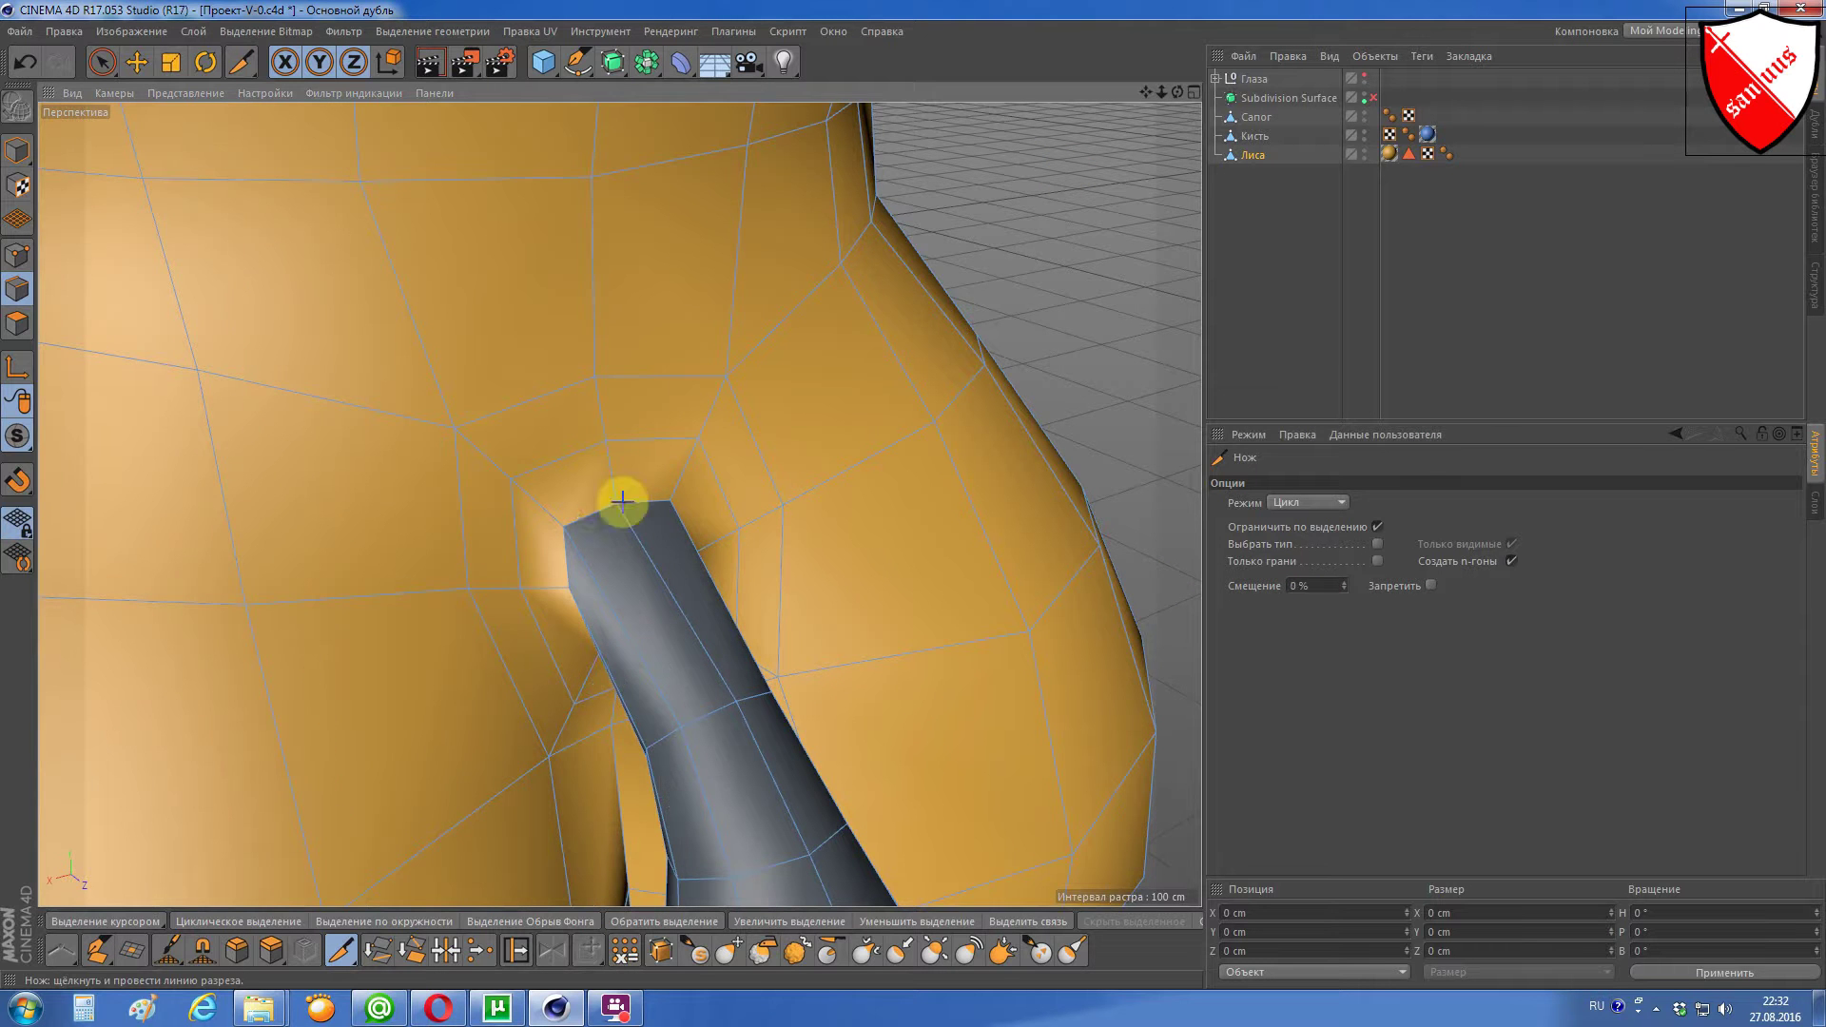
scroll(612, 522, up, 2)
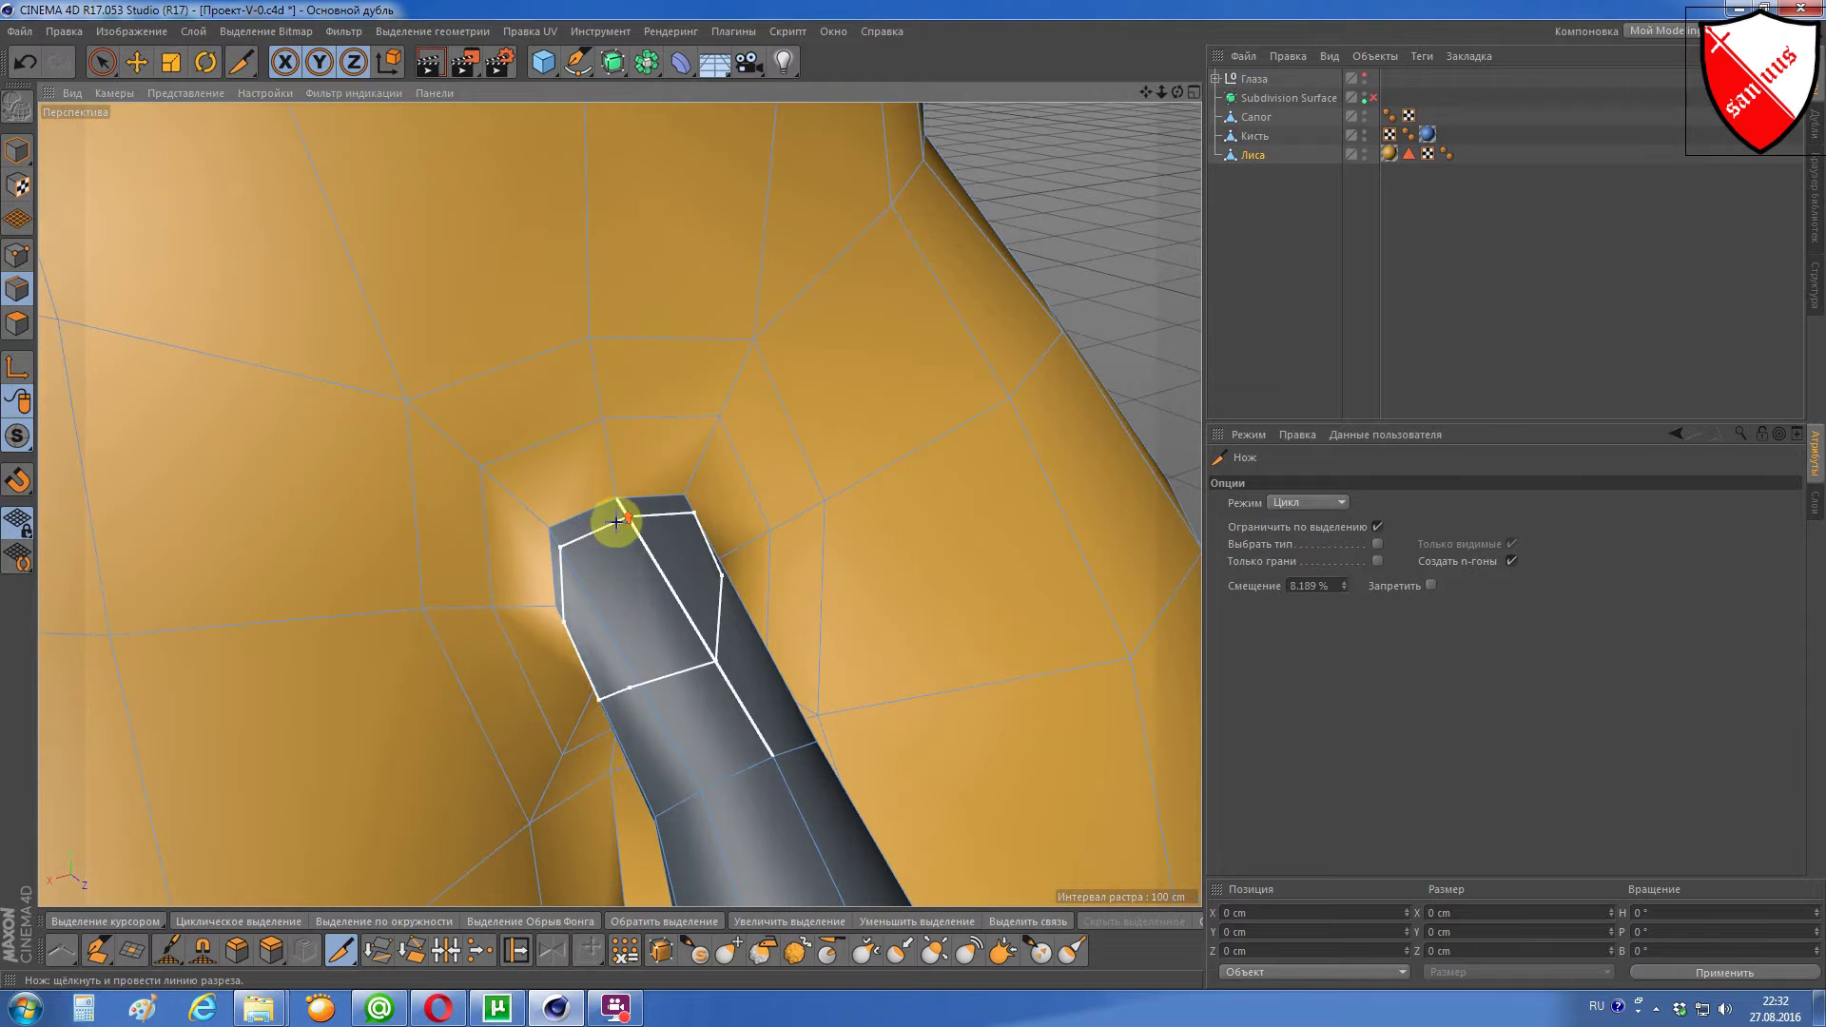
click(597, 376)
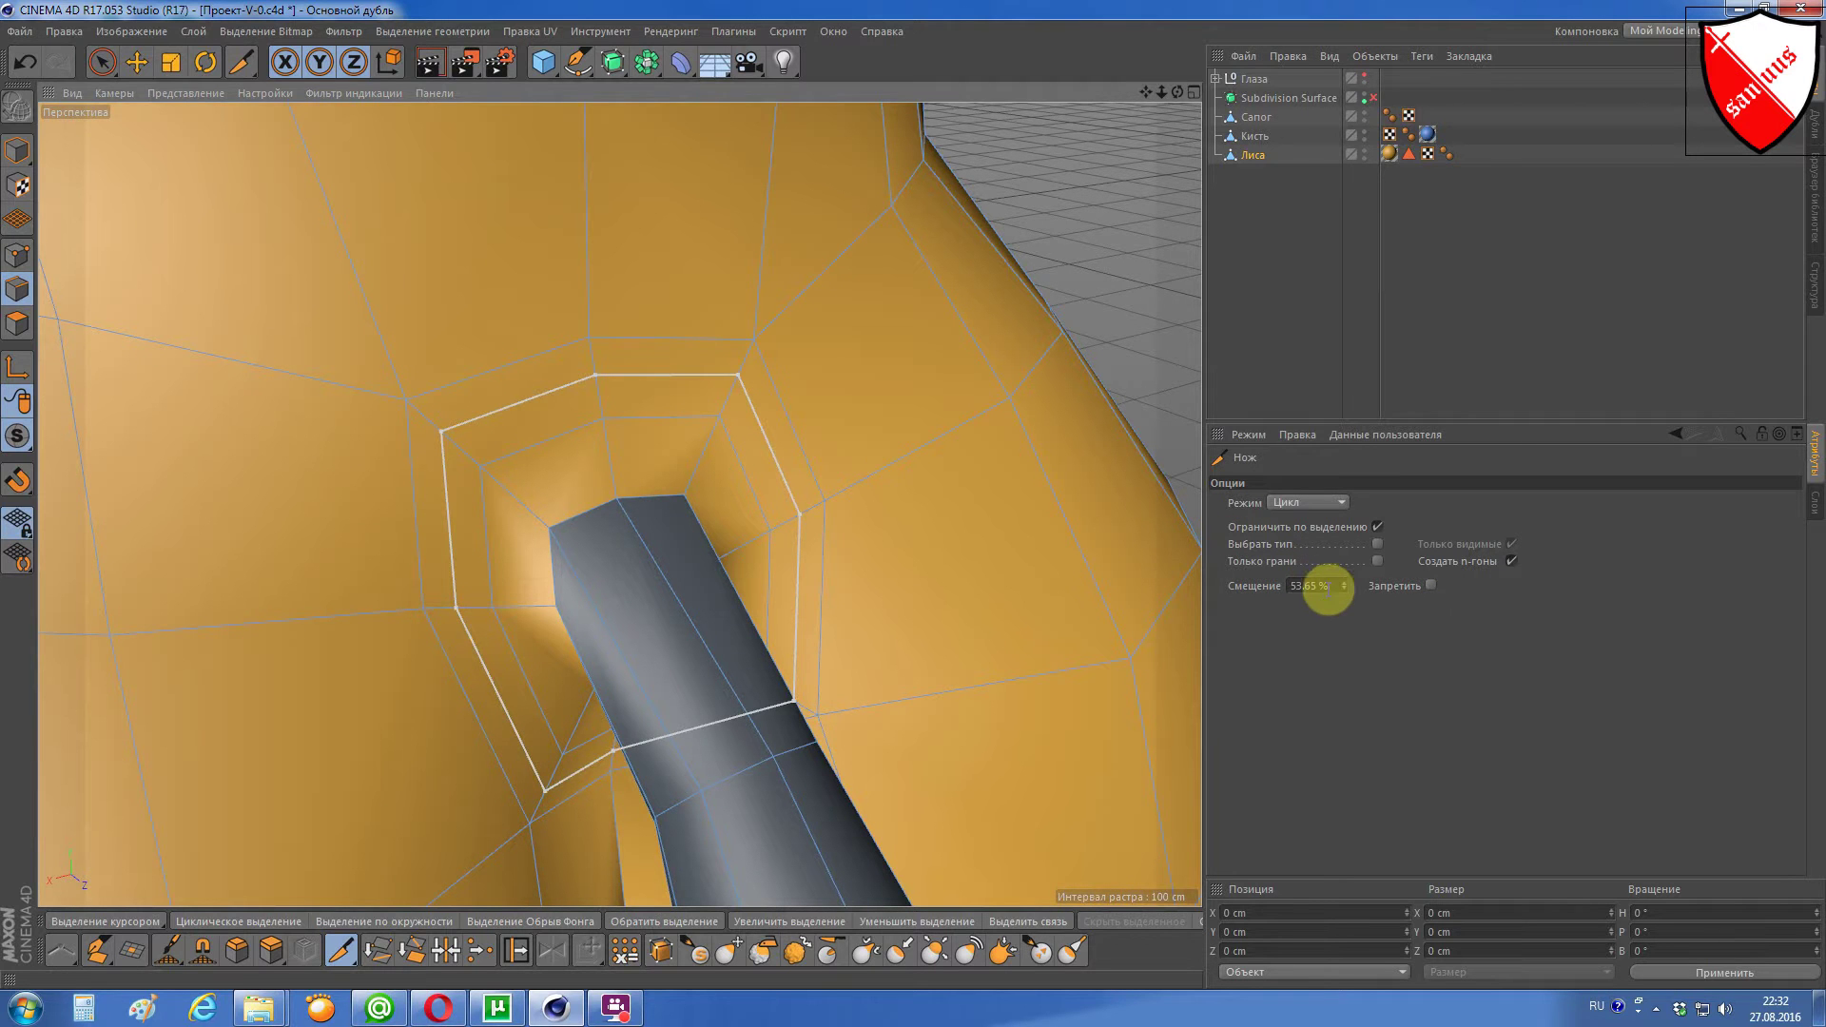
Step: Cut two more loops around the tail hole, each at 50% offset
click(1329, 587)
text(50)
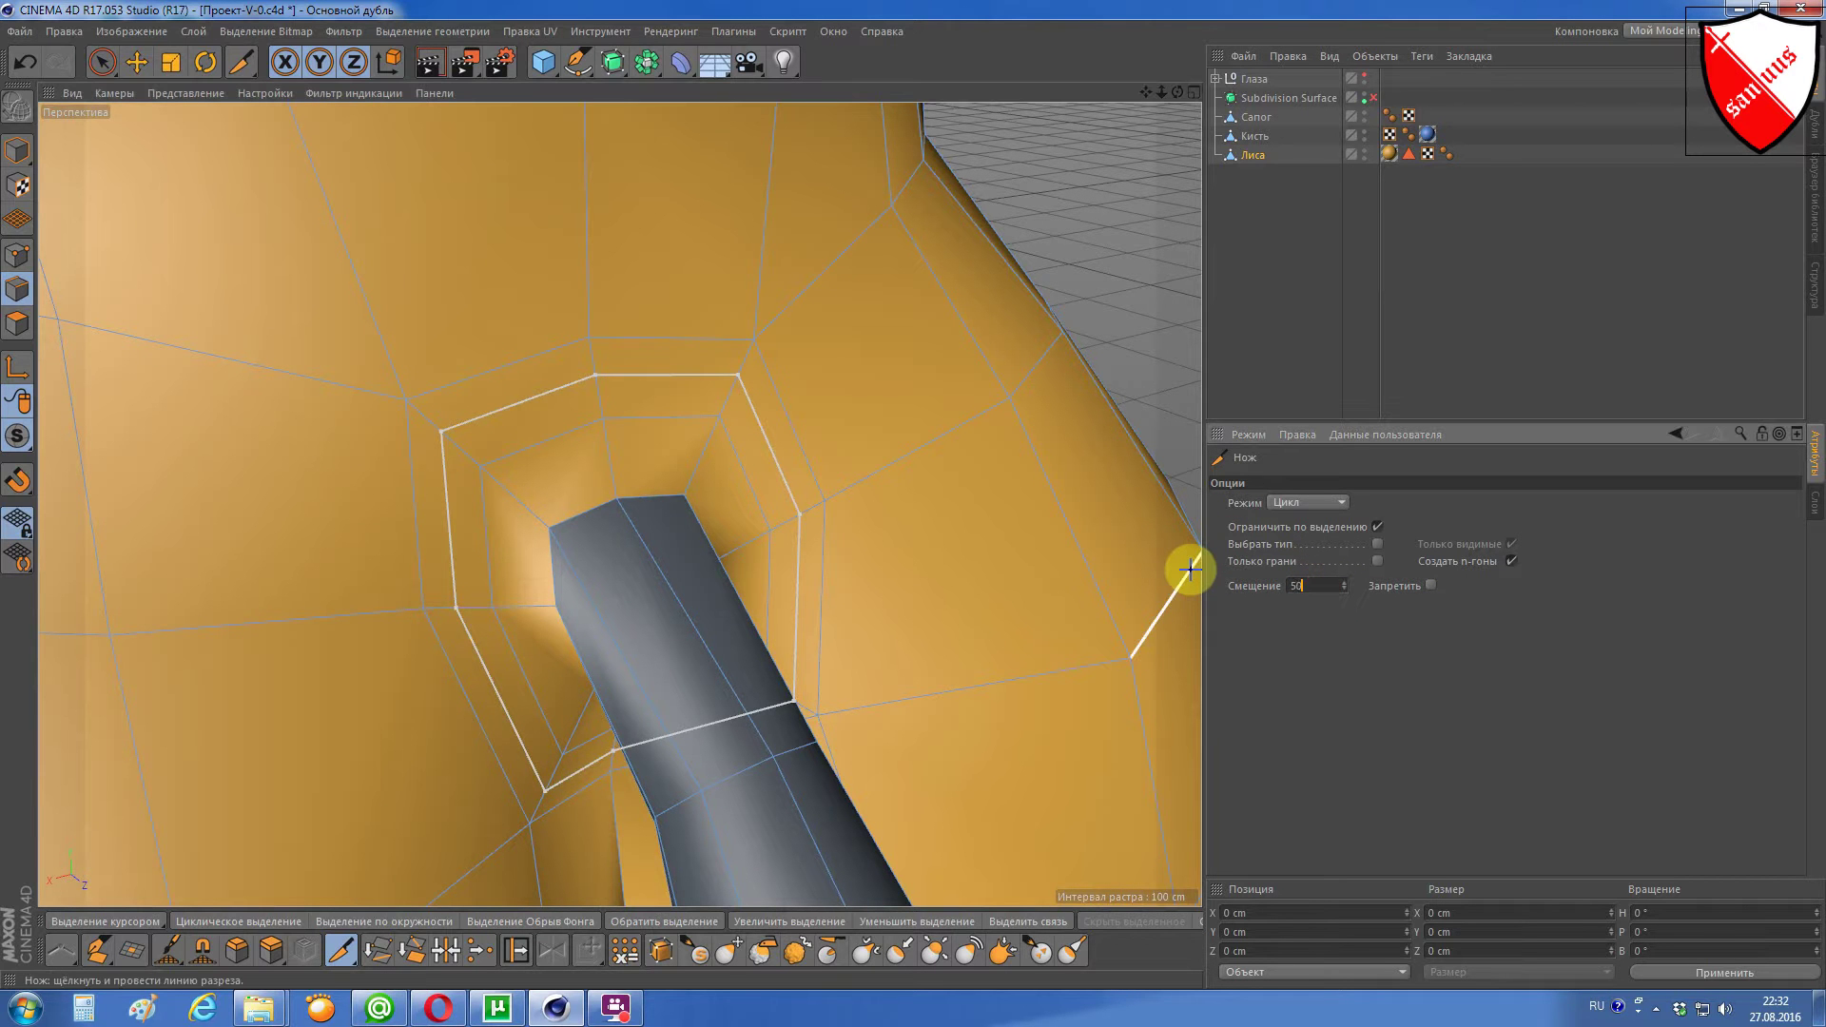
key(Return)
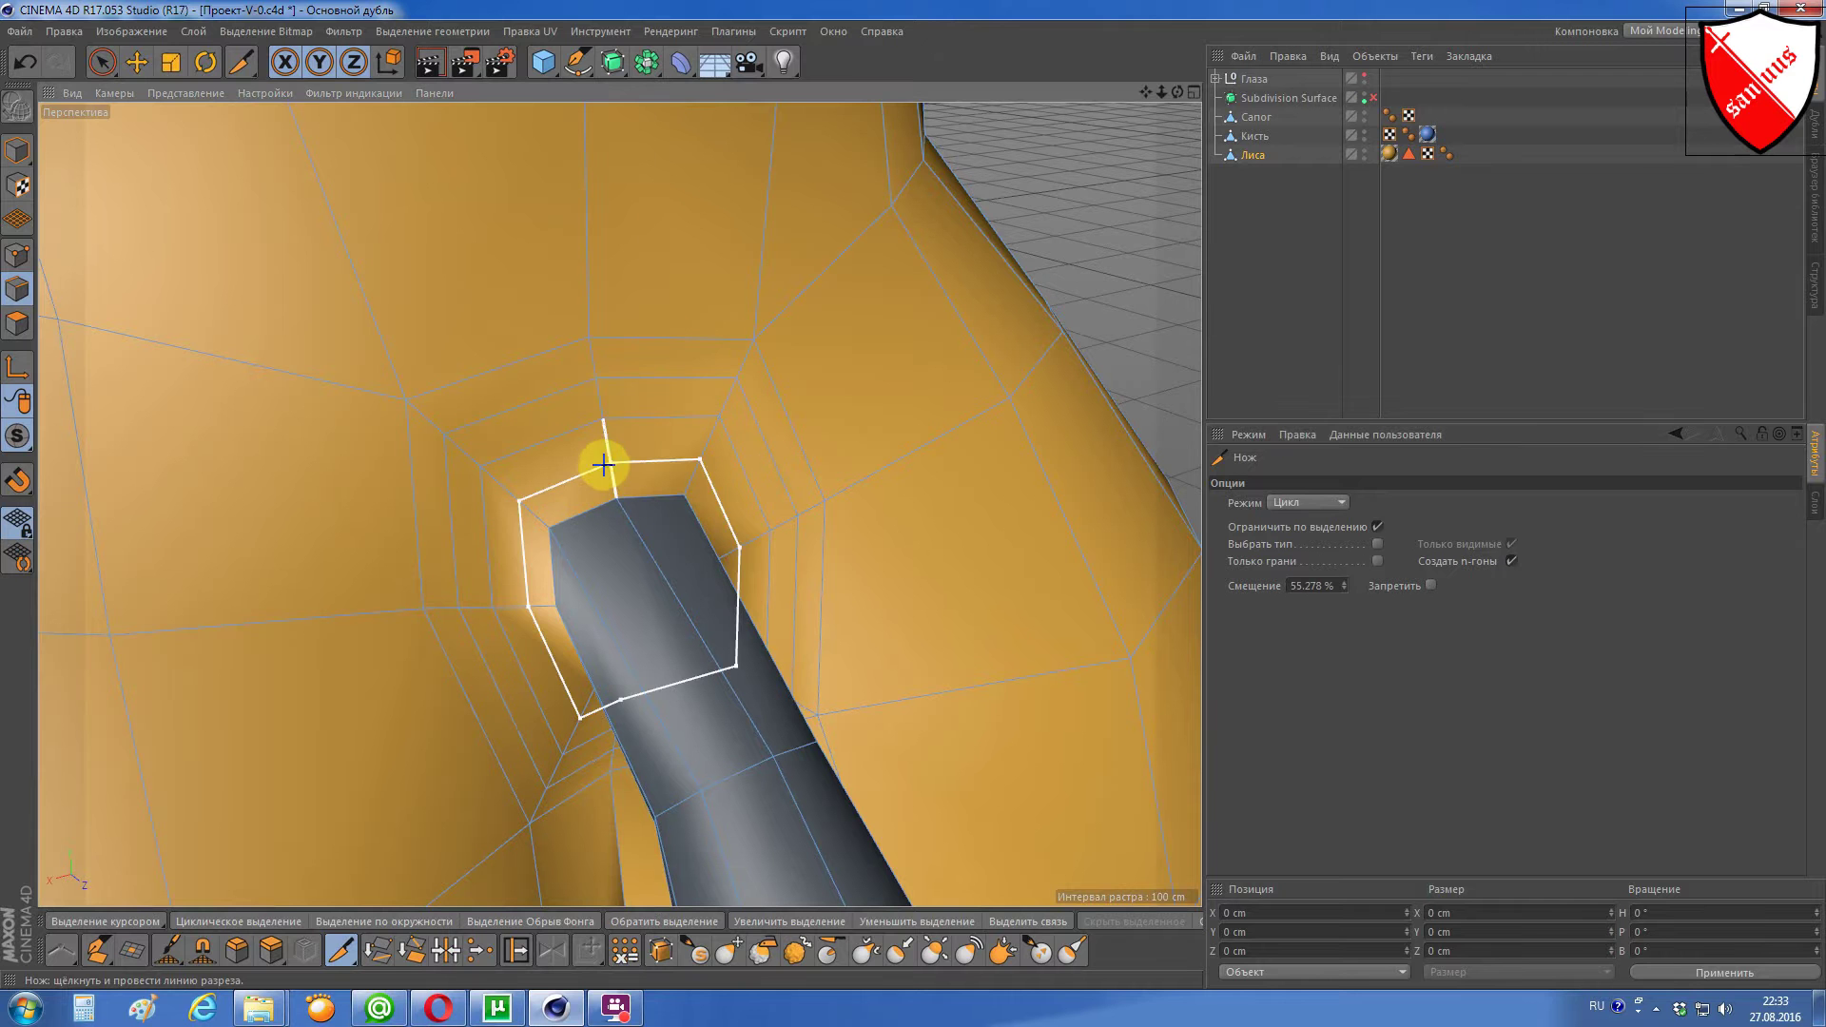
click(606, 464)
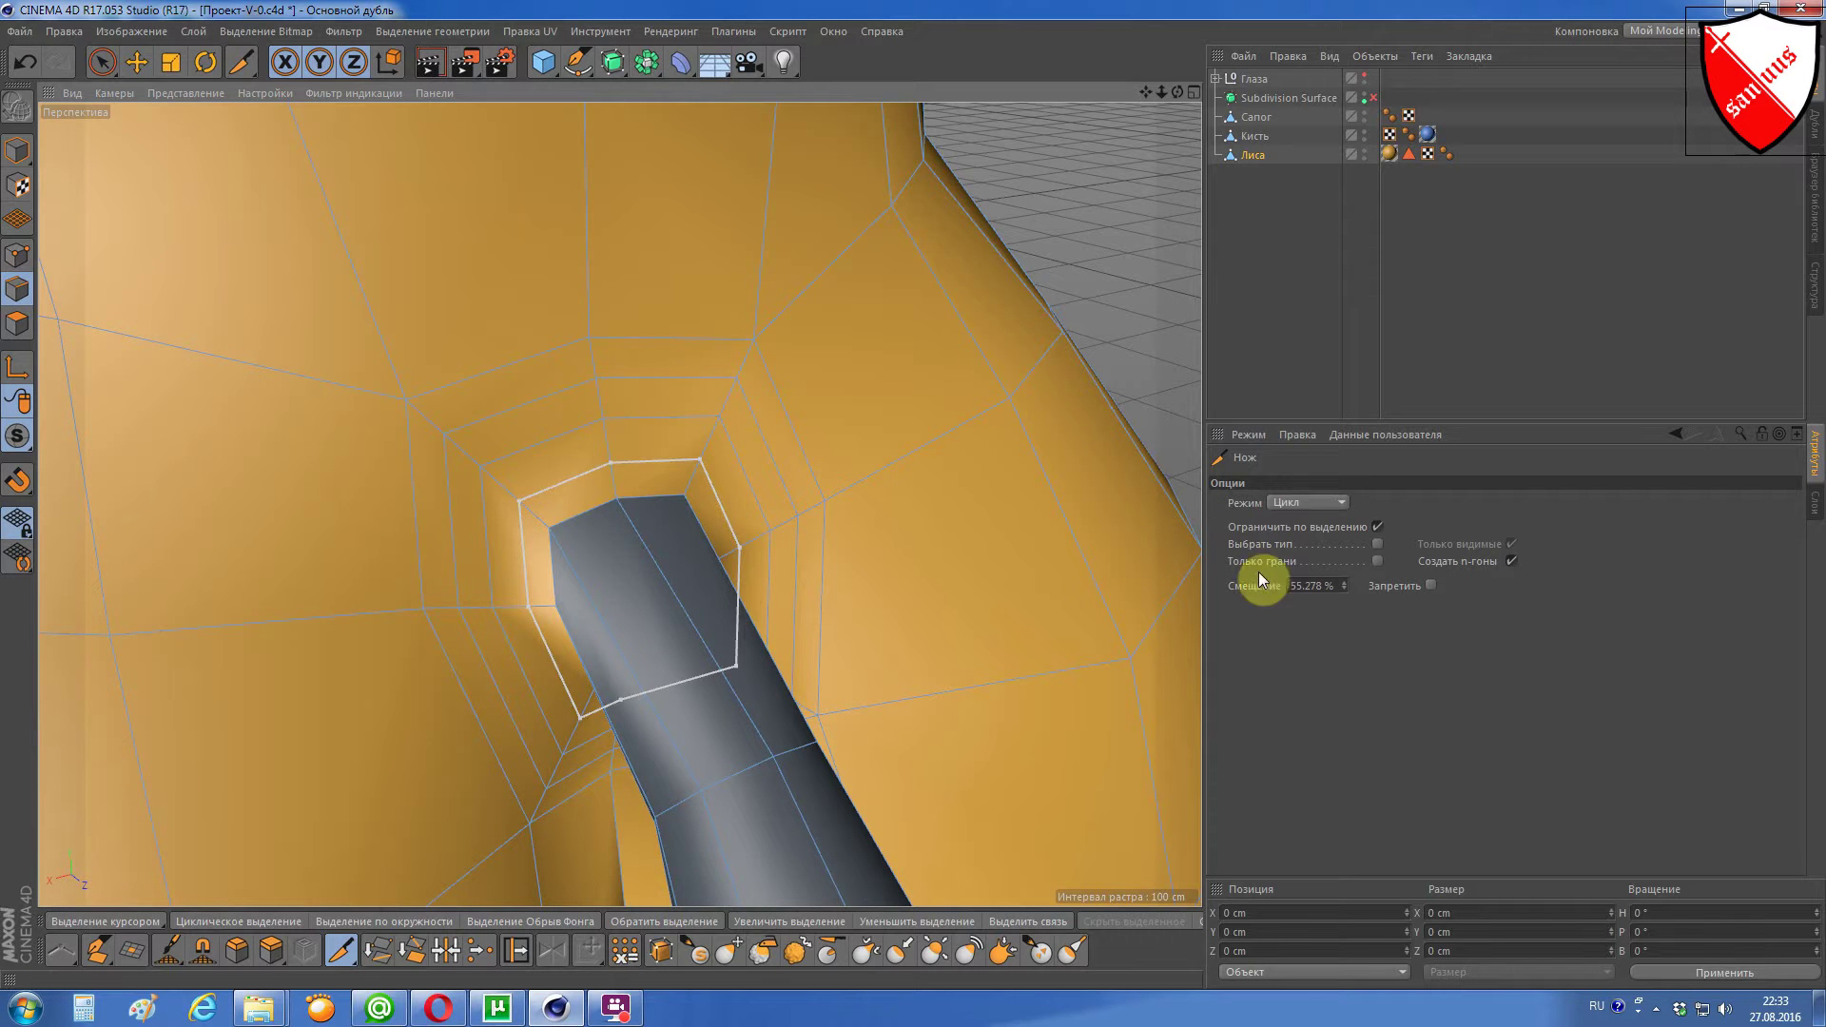
drag(1333, 587, 1121, 587)
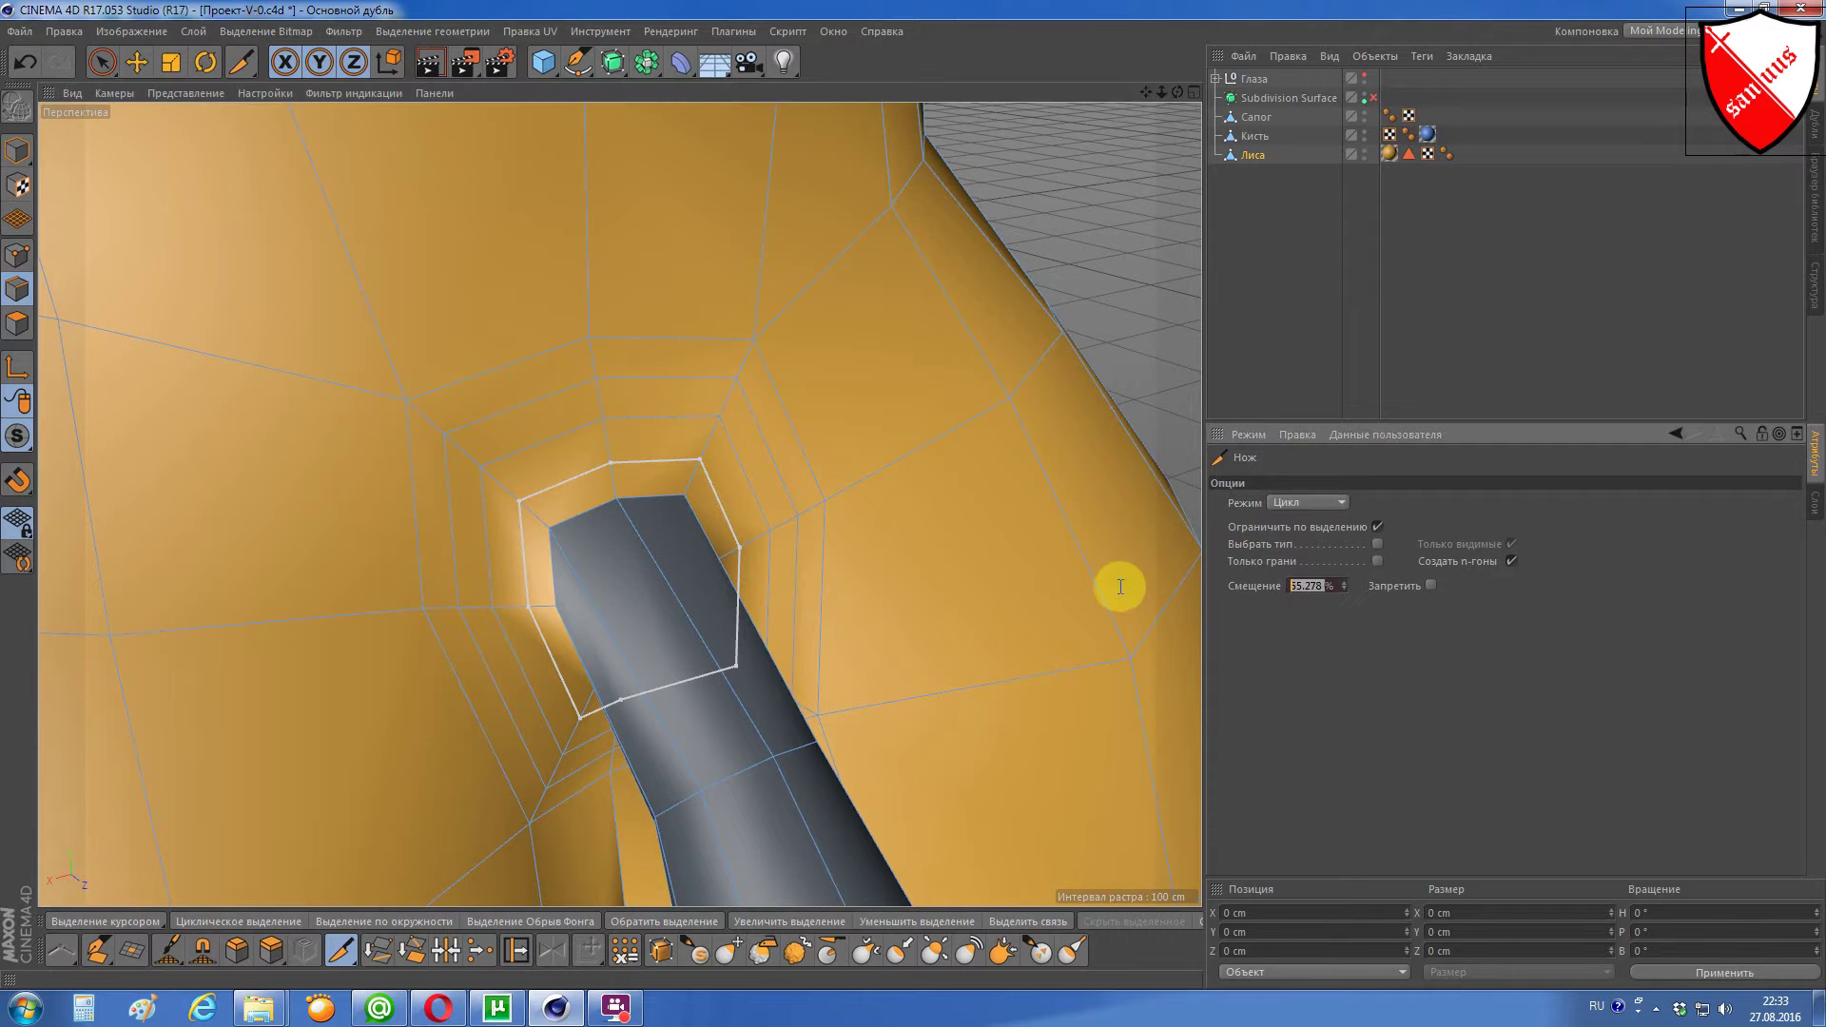
text(50)
key(Return)
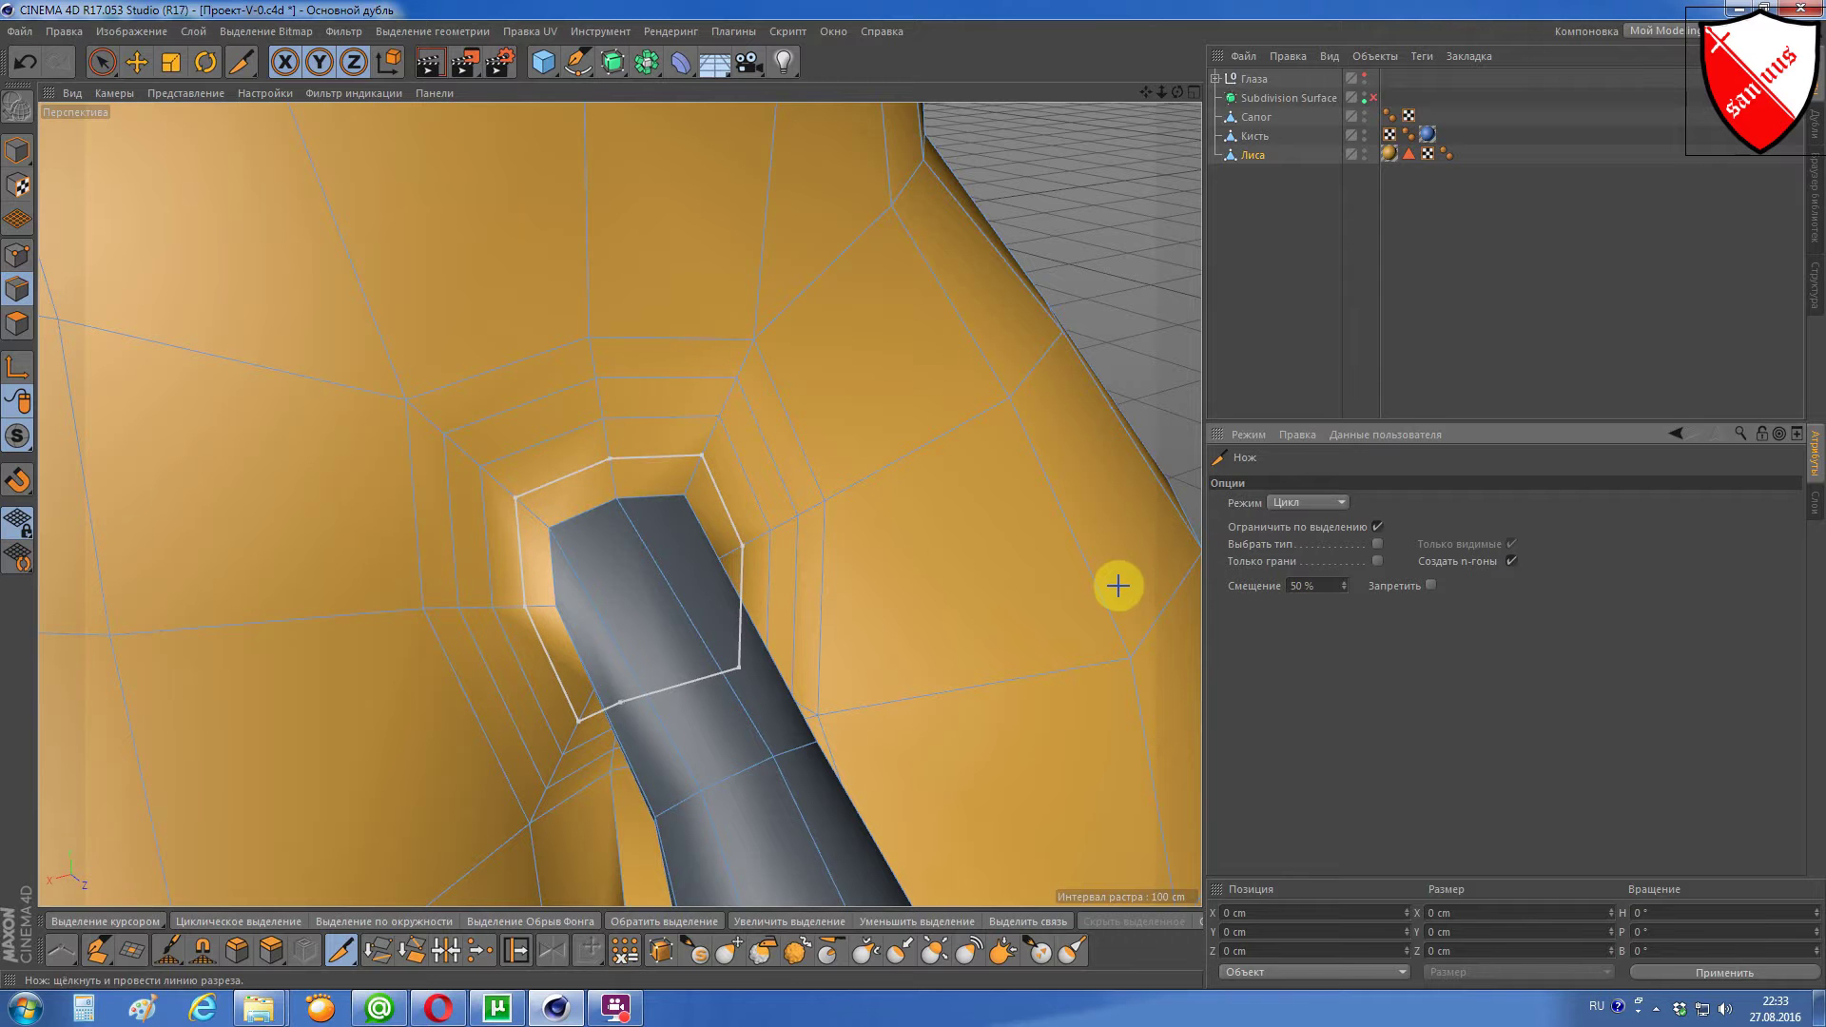
click(661, 469)
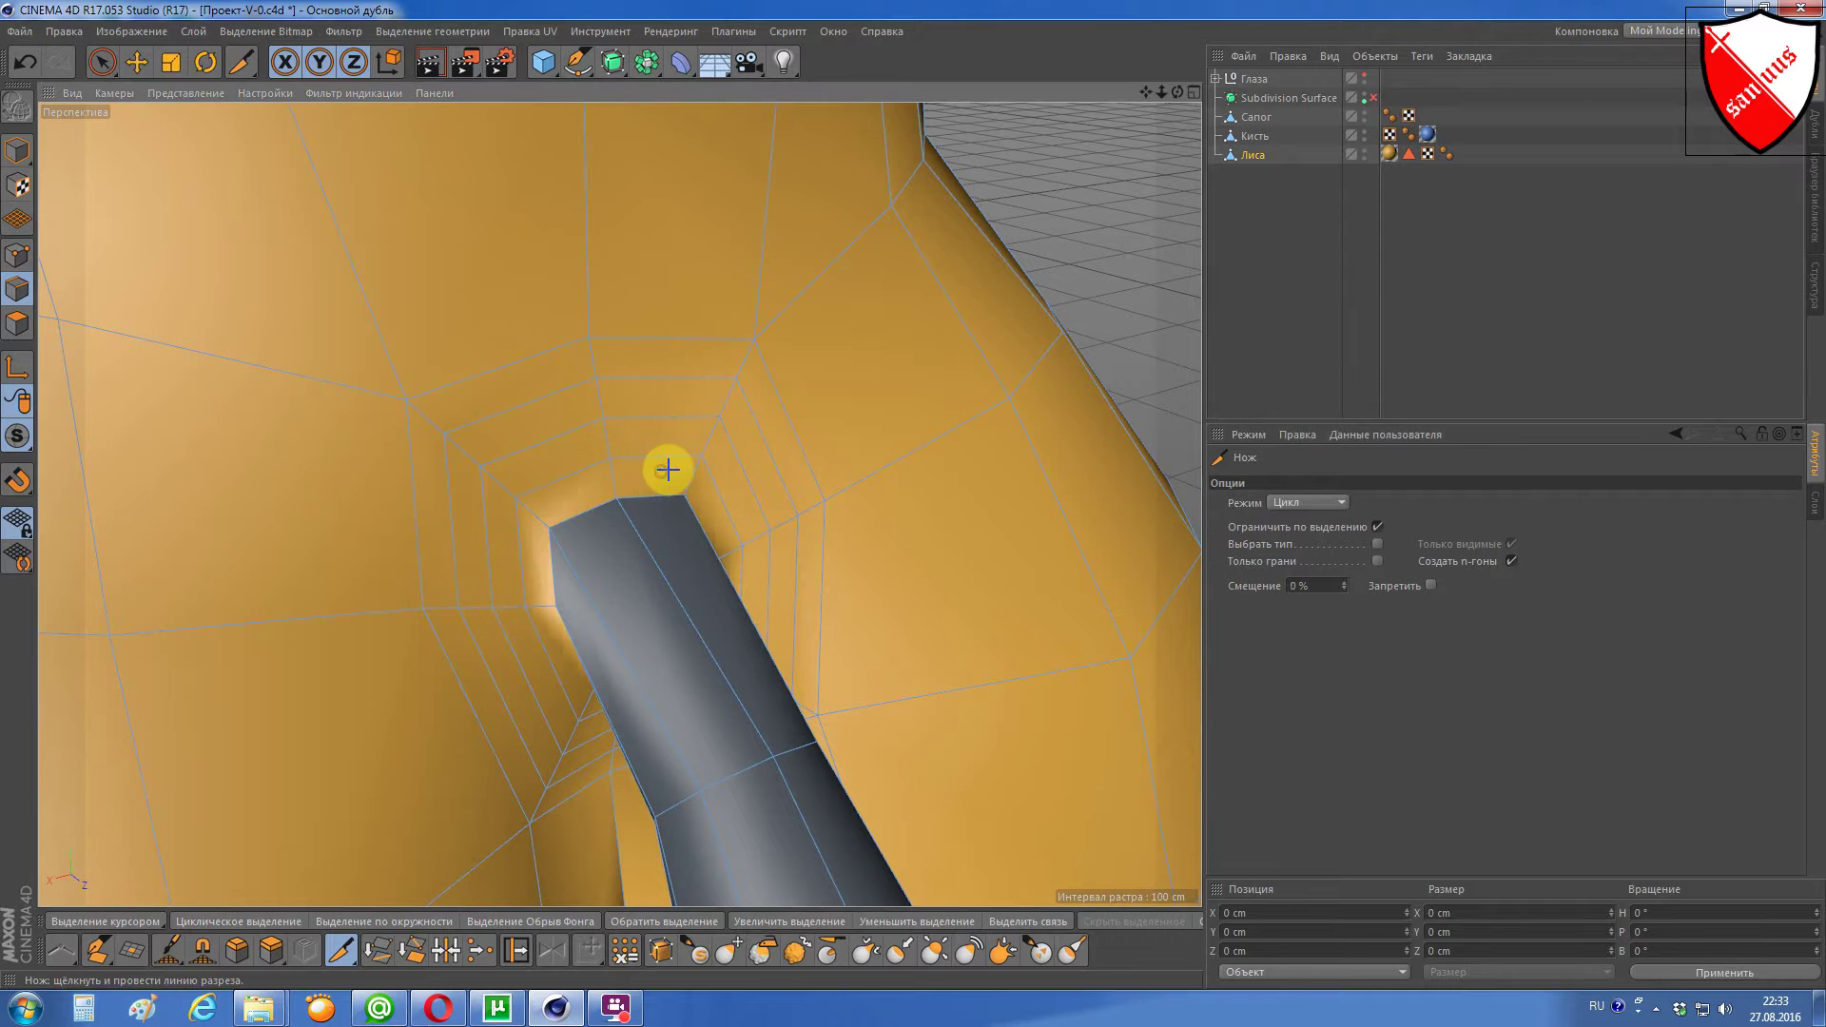
scroll(665, 469, down, 5)
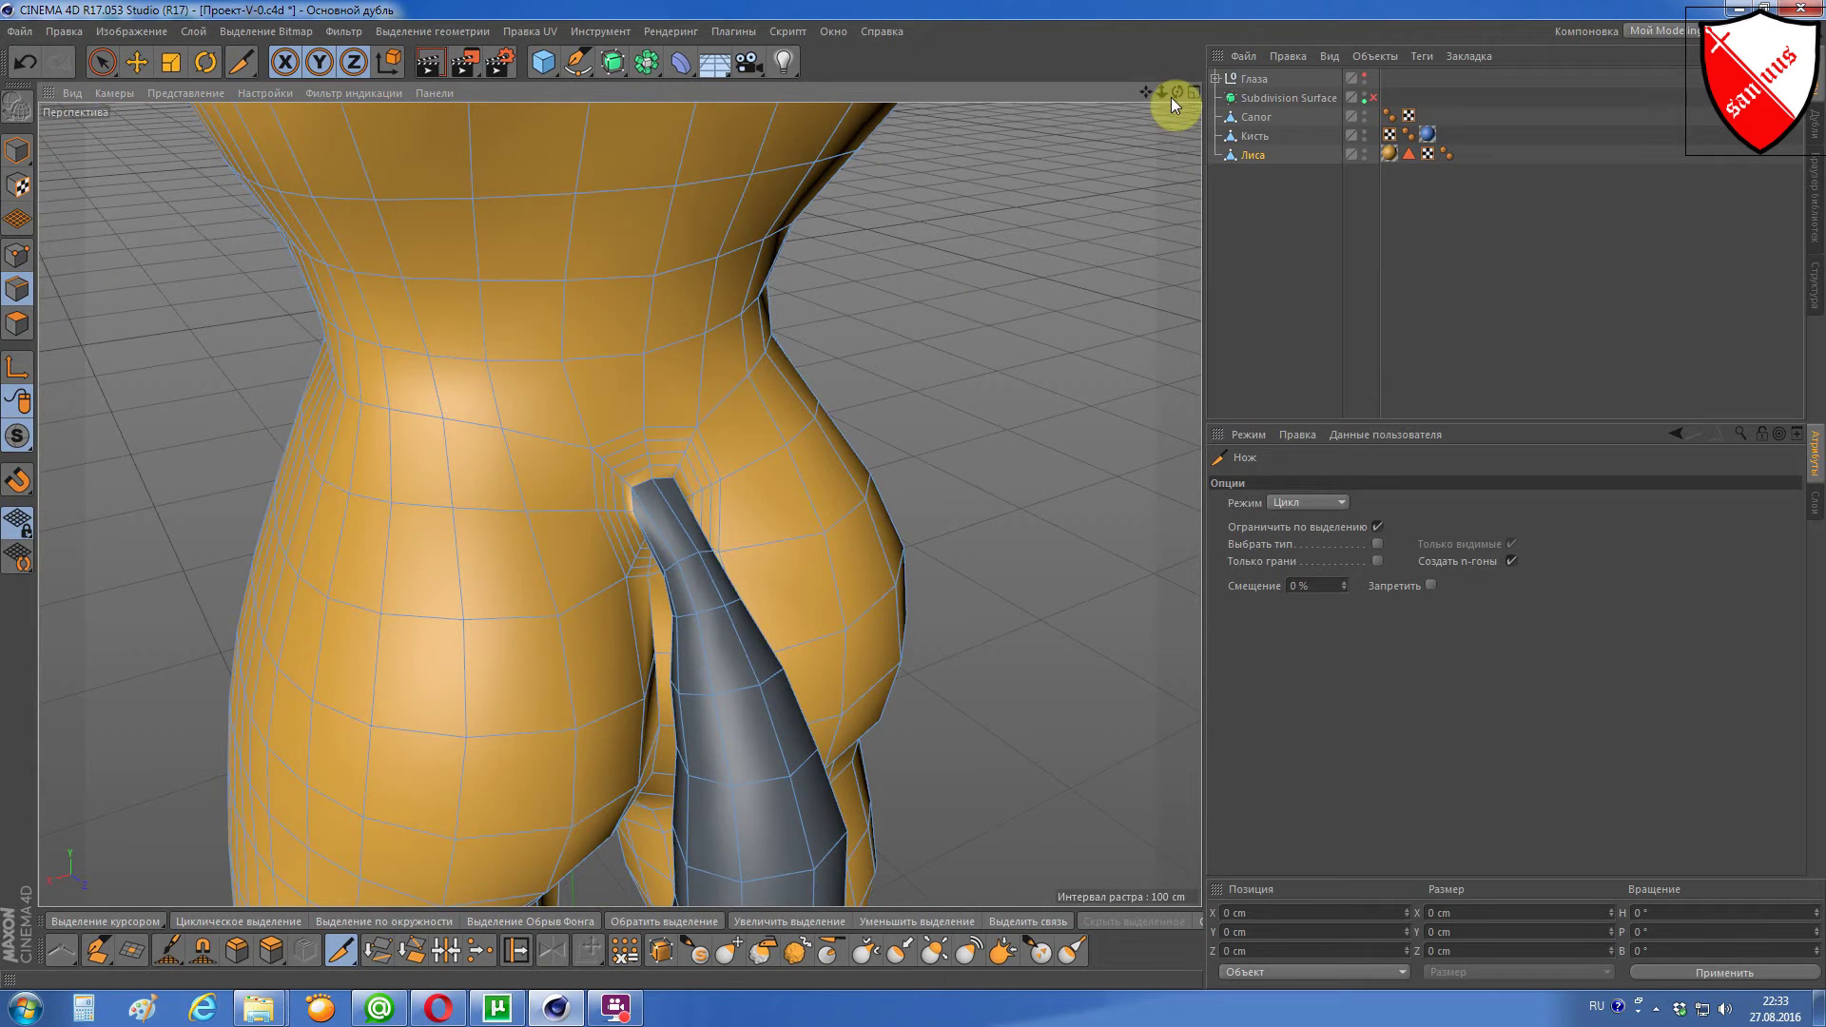
Step: In point mode, brush-smooth the vertices around the tail hole with the Smooth brush
mouse_move(1176, 93)
mouse_down()
mouse_move(1113, 103)
mouse_move(1176, 94)
mouse_up()
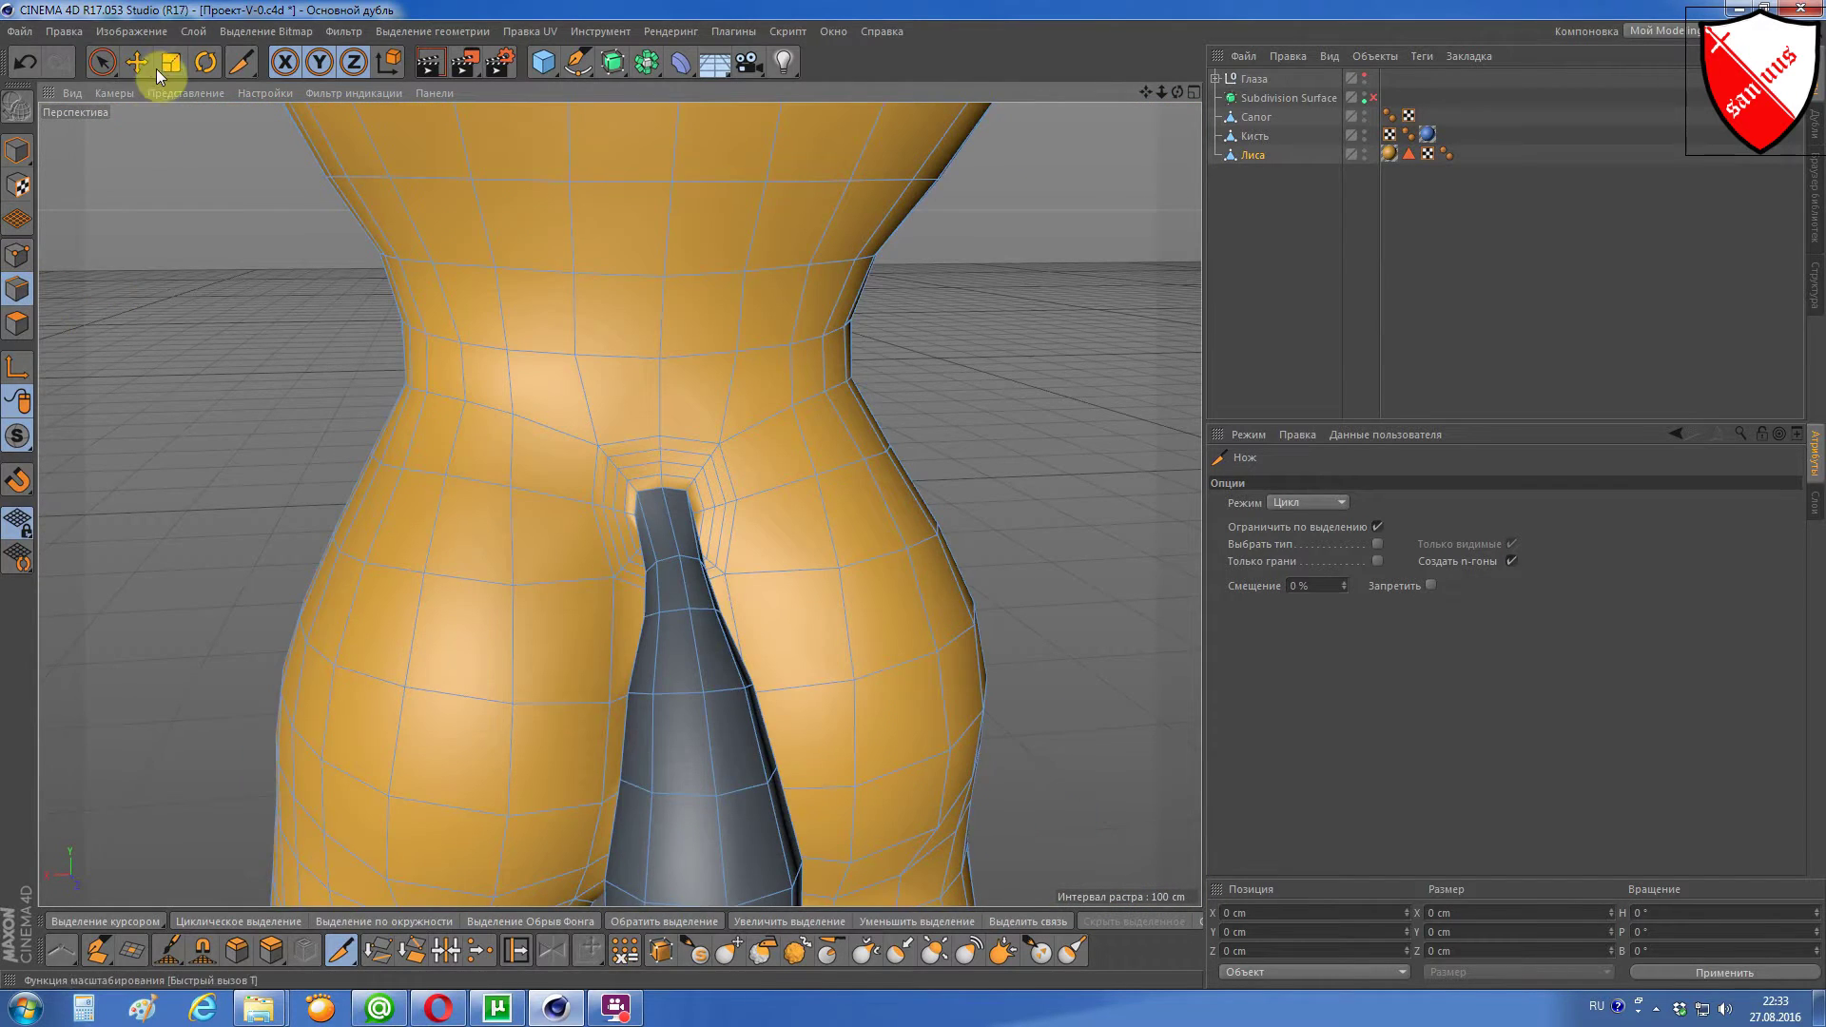
click(23, 257)
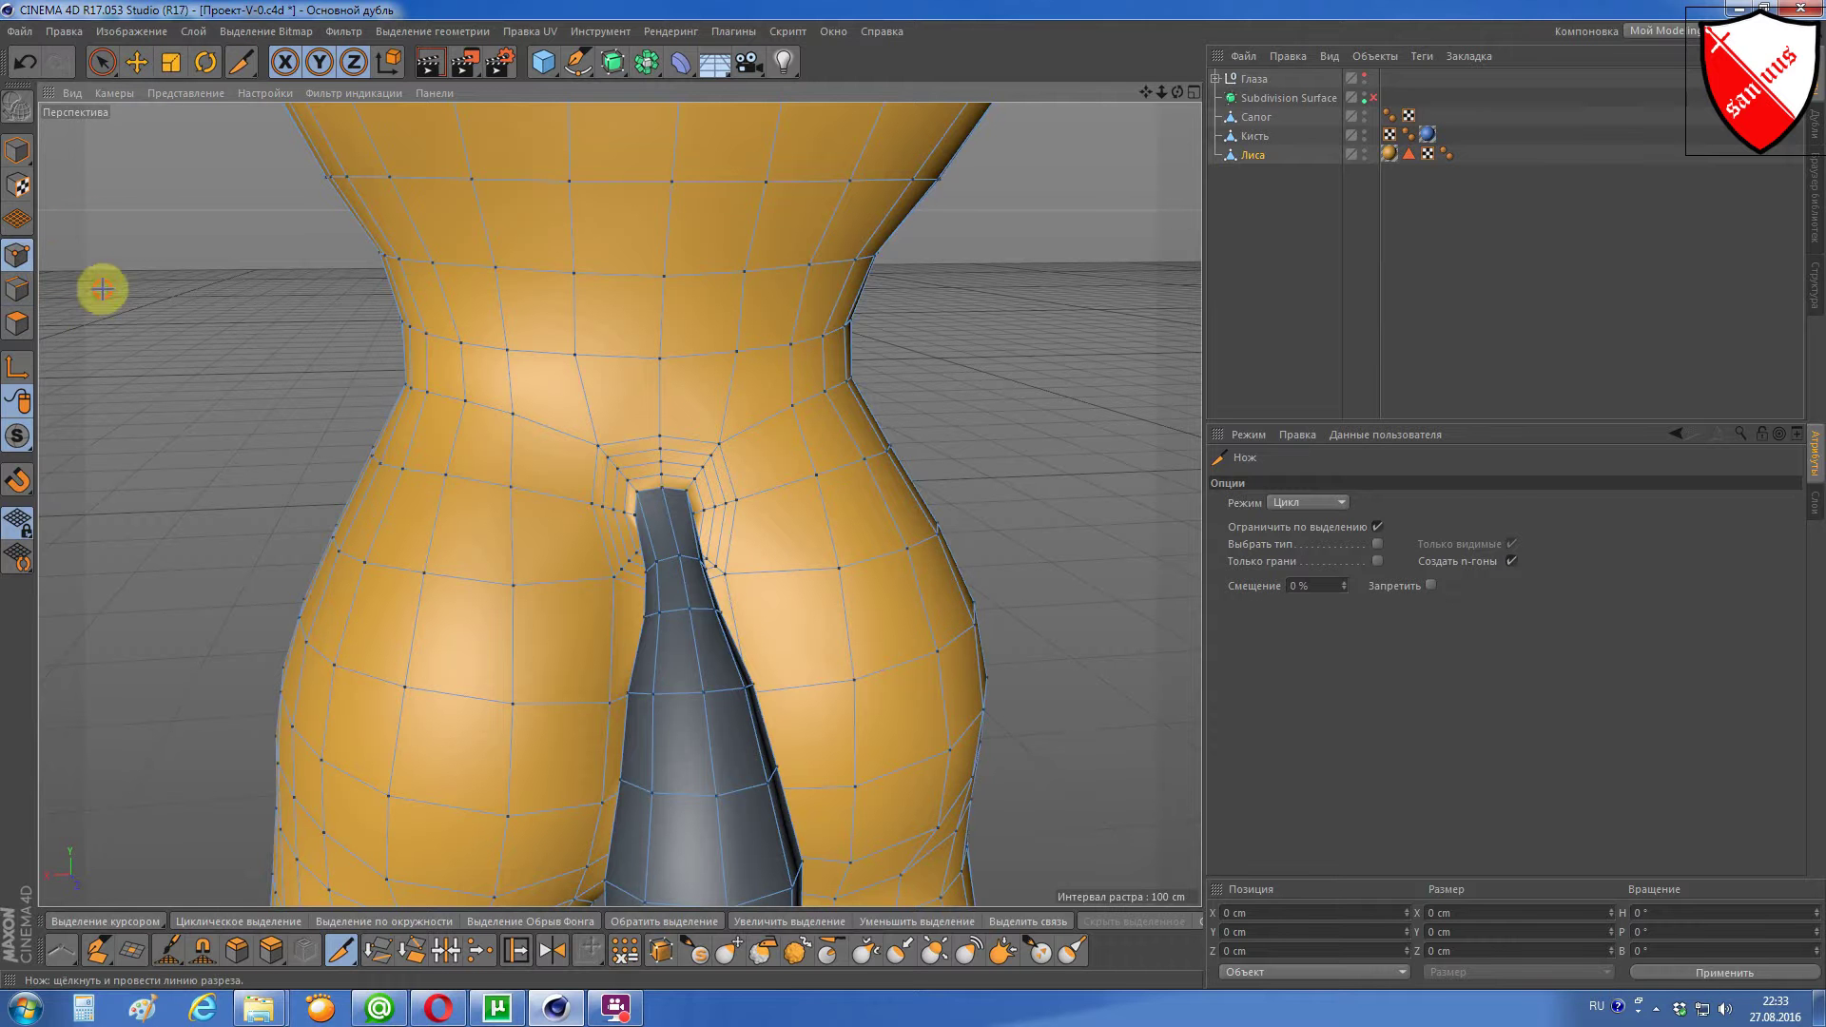
click(168, 951)
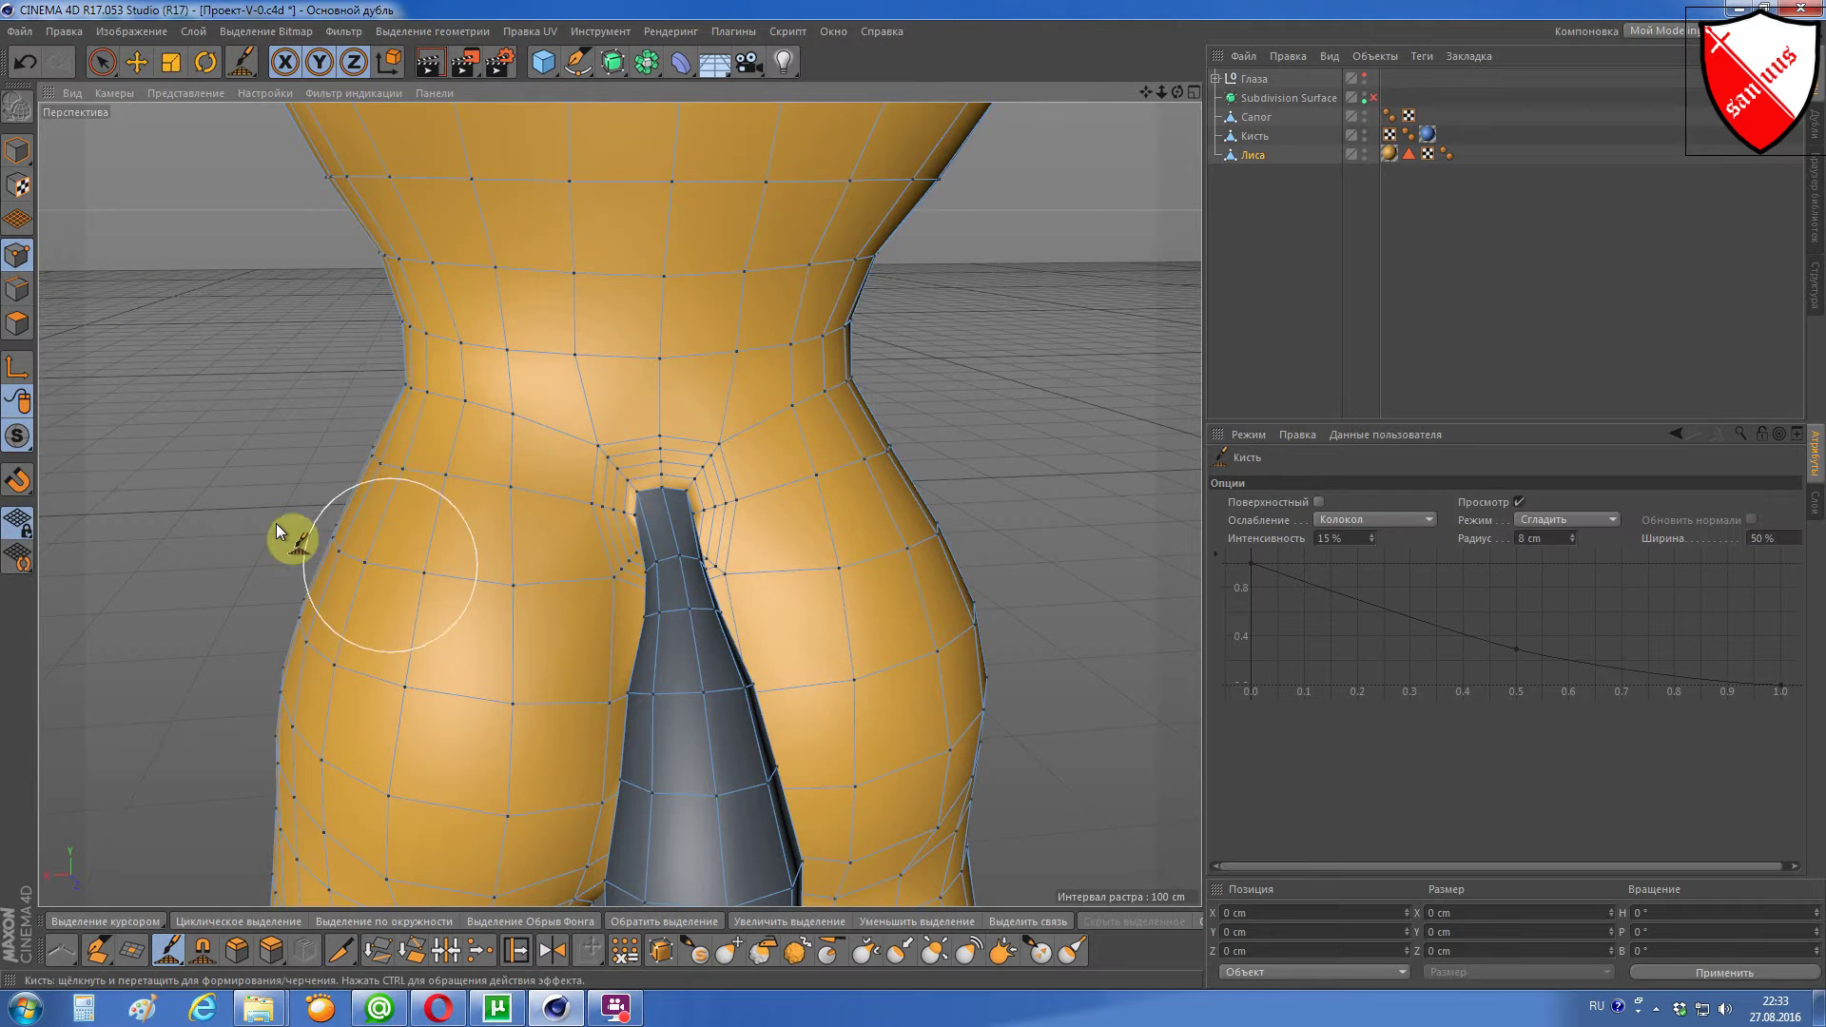
scroll(632, 447, up, 2)
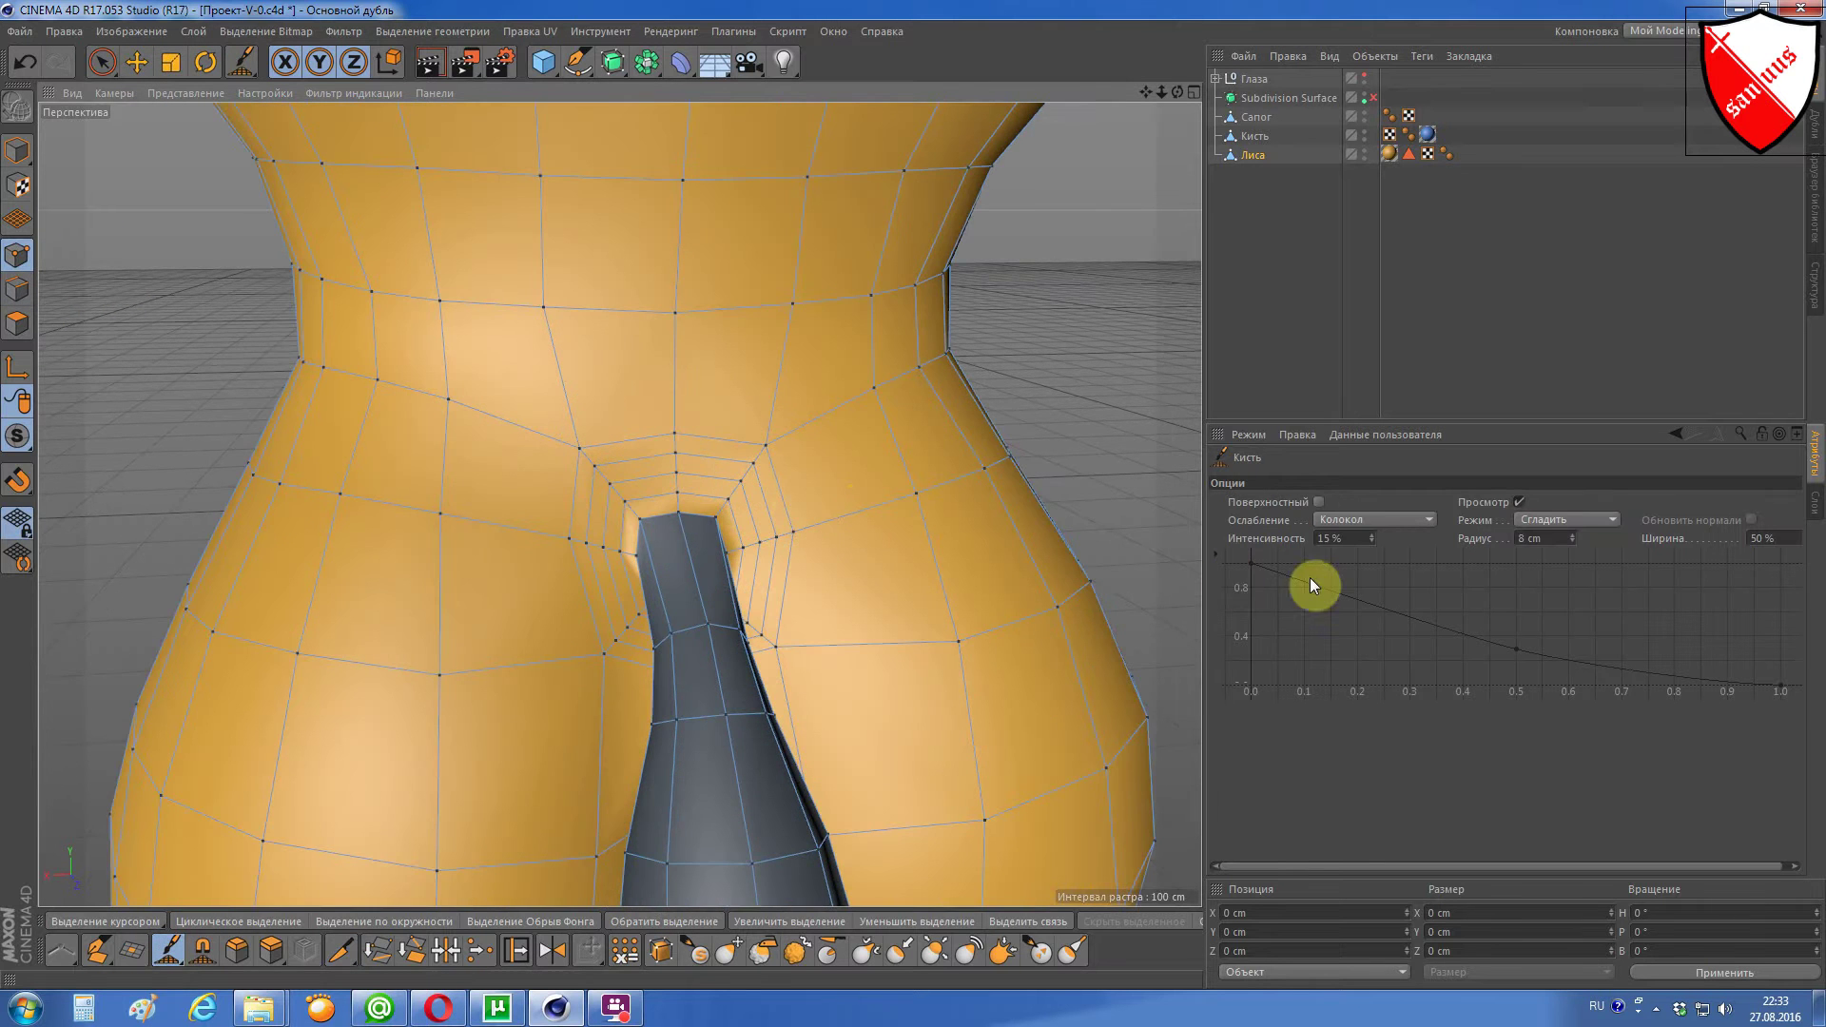
scroll(646, 514, up, 2)
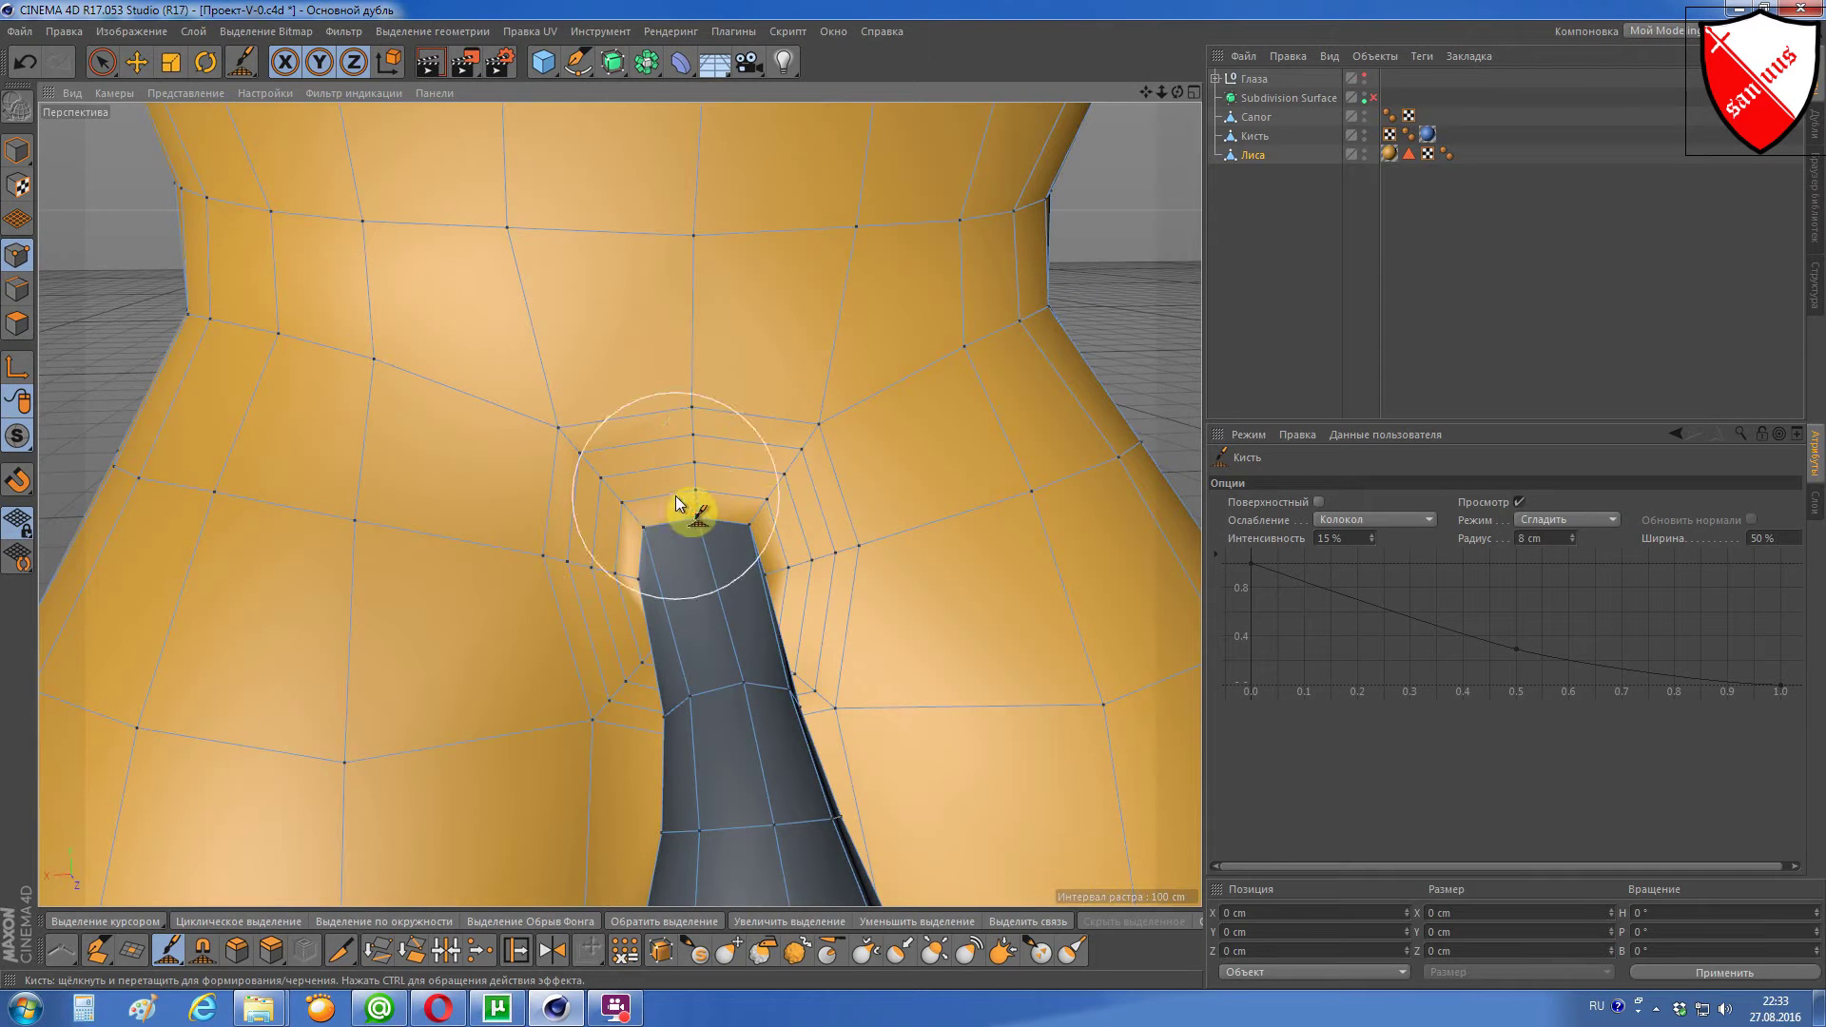
mouse_move(758, 502)
mouse_down()
mouse_move(683, 476)
mouse_move(630, 487)
mouse_move(618, 522)
mouse_move(592, 528)
mouse_move(577, 572)
mouse_move(643, 662)
mouse_move(624, 648)
mouse_move(826, 666)
mouse_move(827, 551)
mouse_move(761, 439)
mouse_move(685, 448)
mouse_move(640, 542)
mouse_move(1104, 63)
mouse_move(628, 659)
mouse_up()
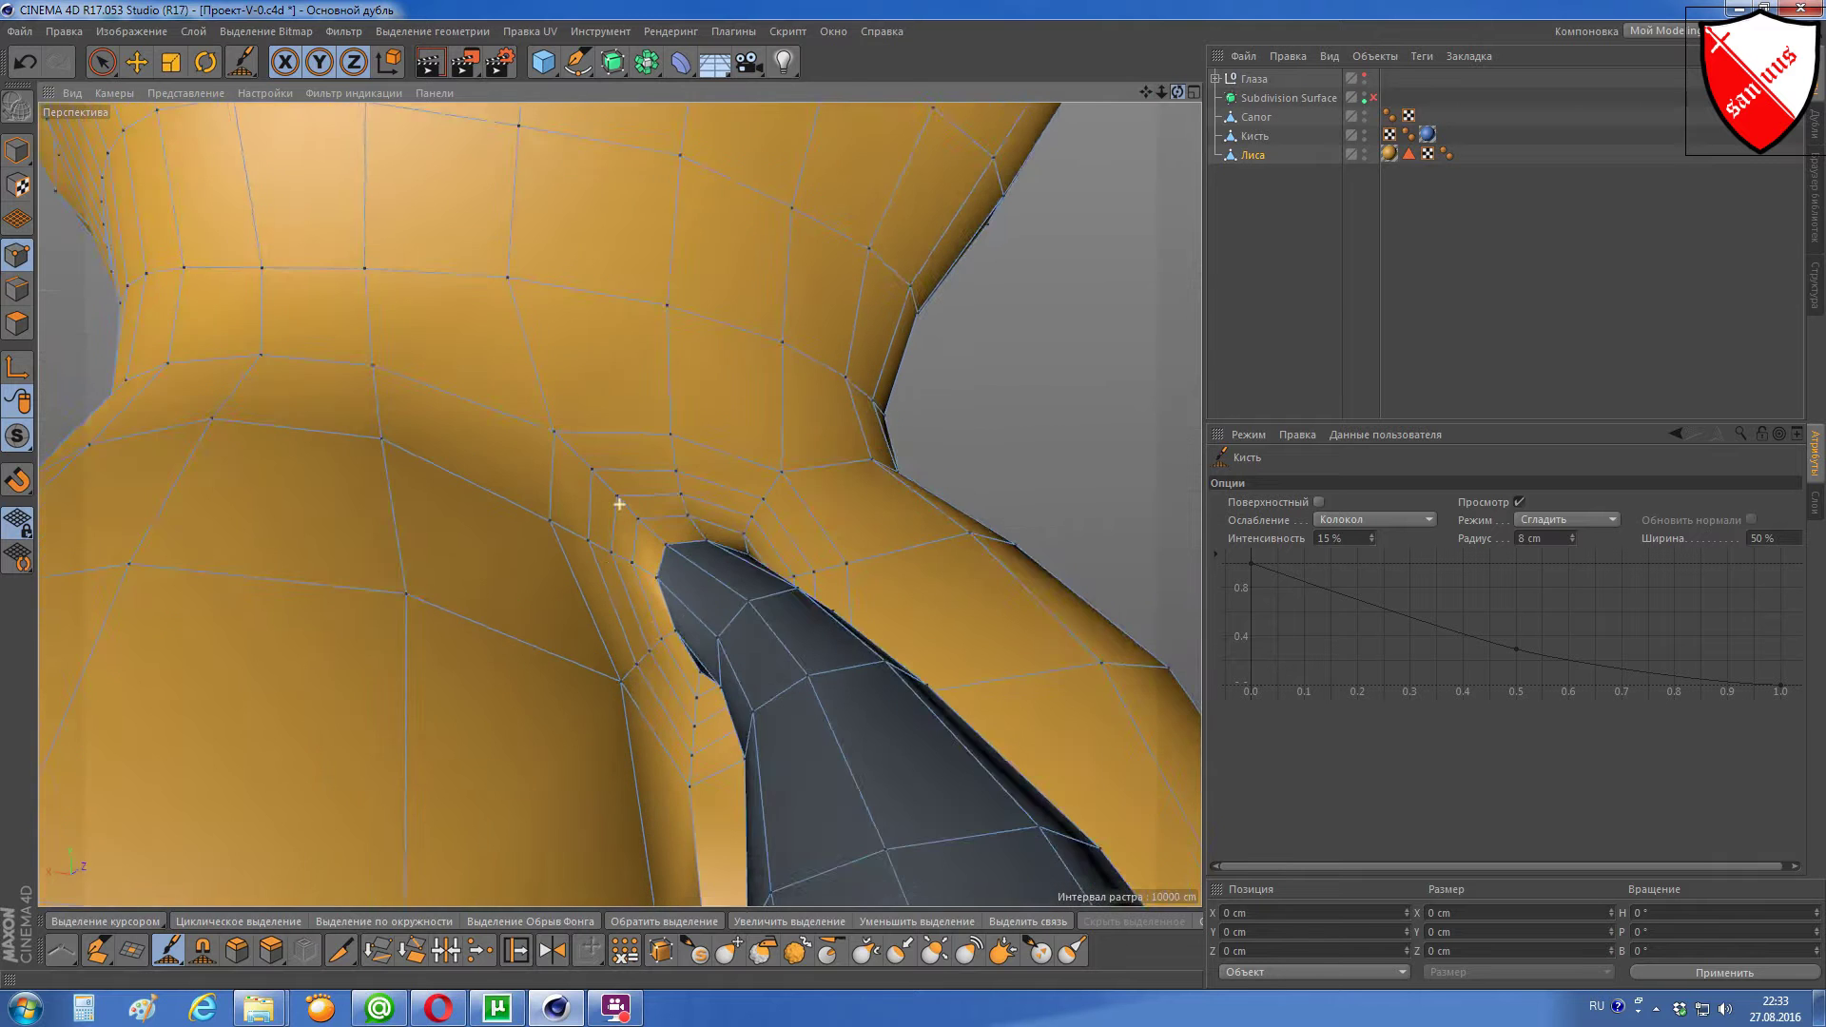
Step: Orbit and zoom in close to inspect the smoothed tail hole
scroll(628, 660, up, 4)
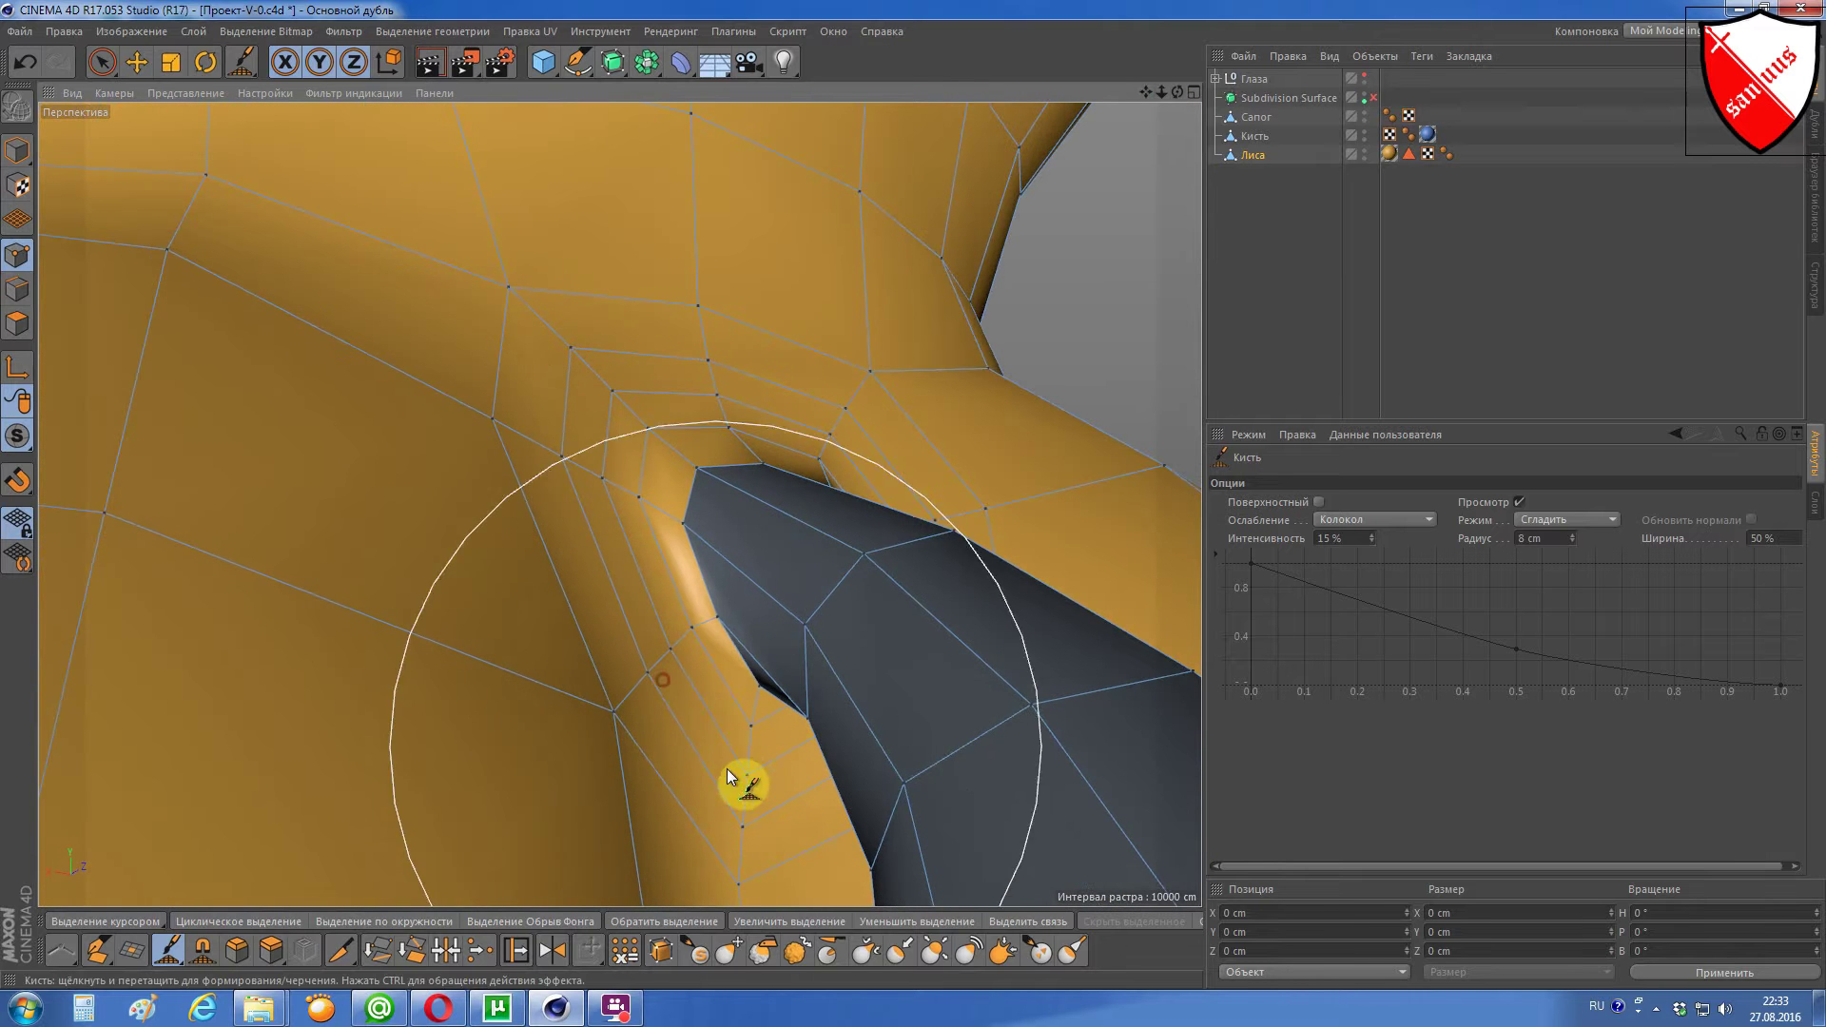
mouse_move(1178, 92)
mouse_down()
mouse_move(942, 740)
mouse_move(910, 764)
mouse_up()
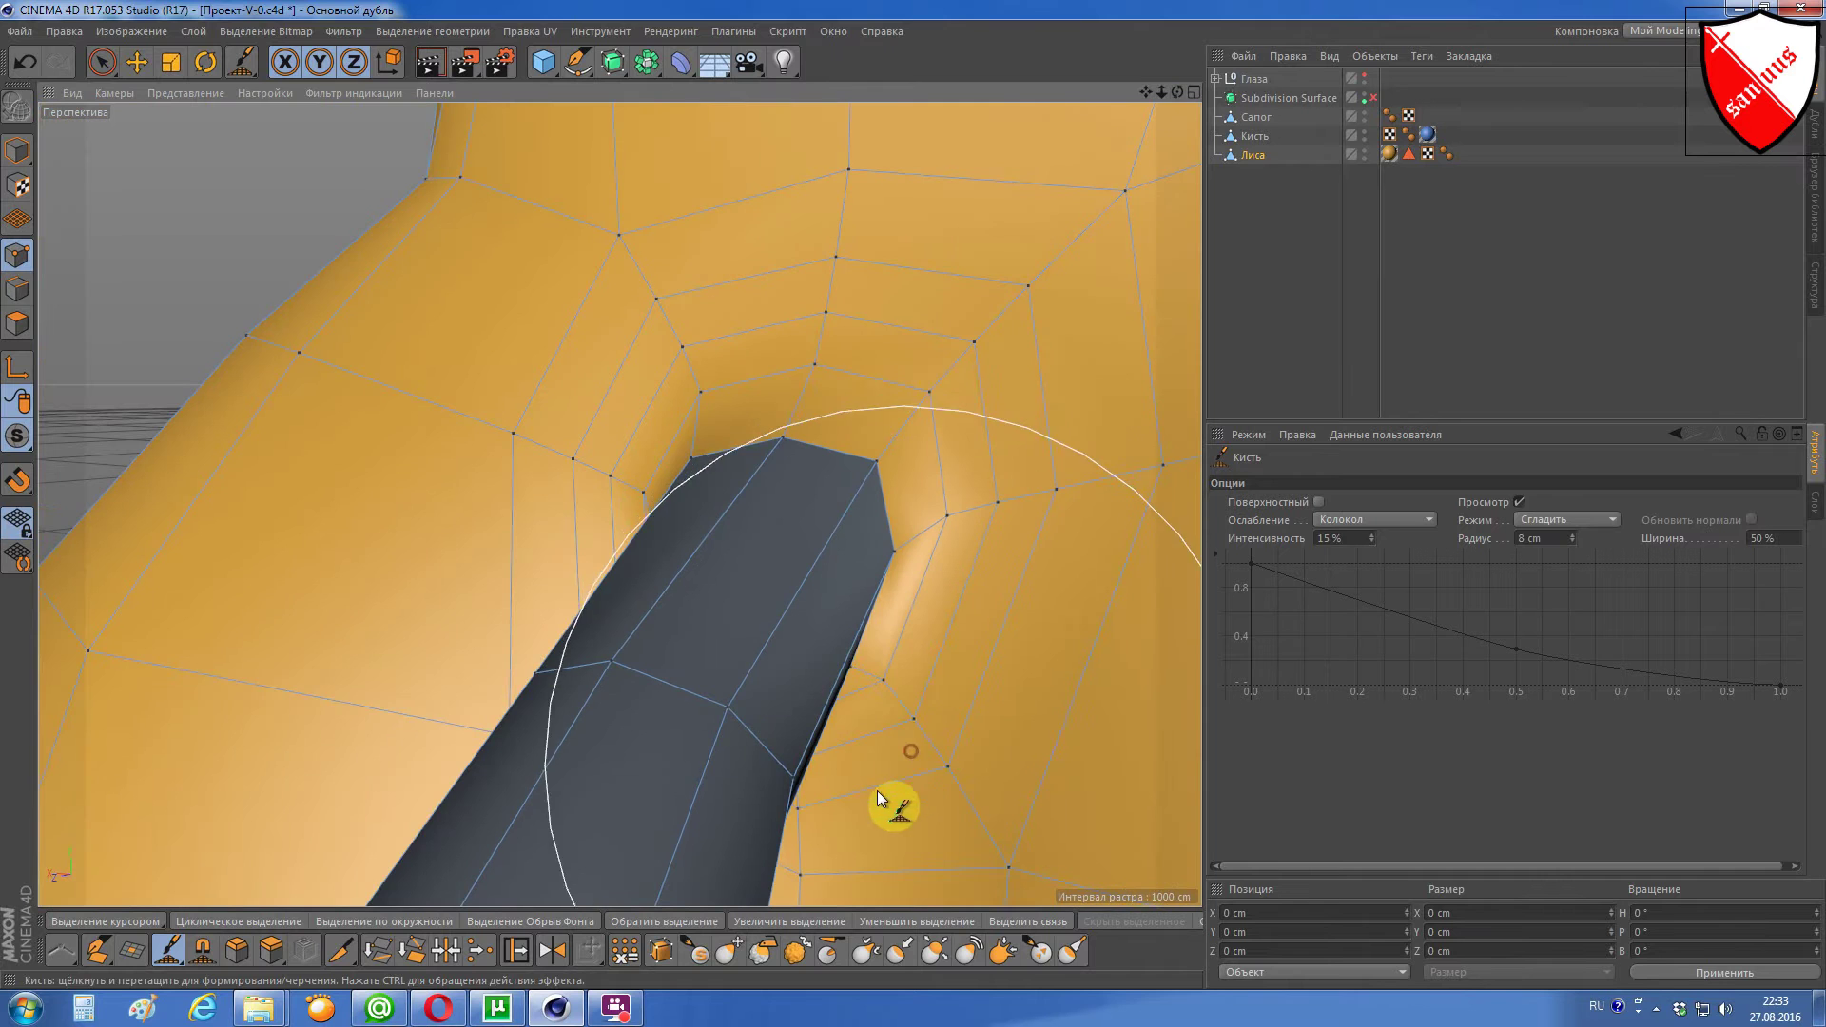
scroll(921, 714, down, 5)
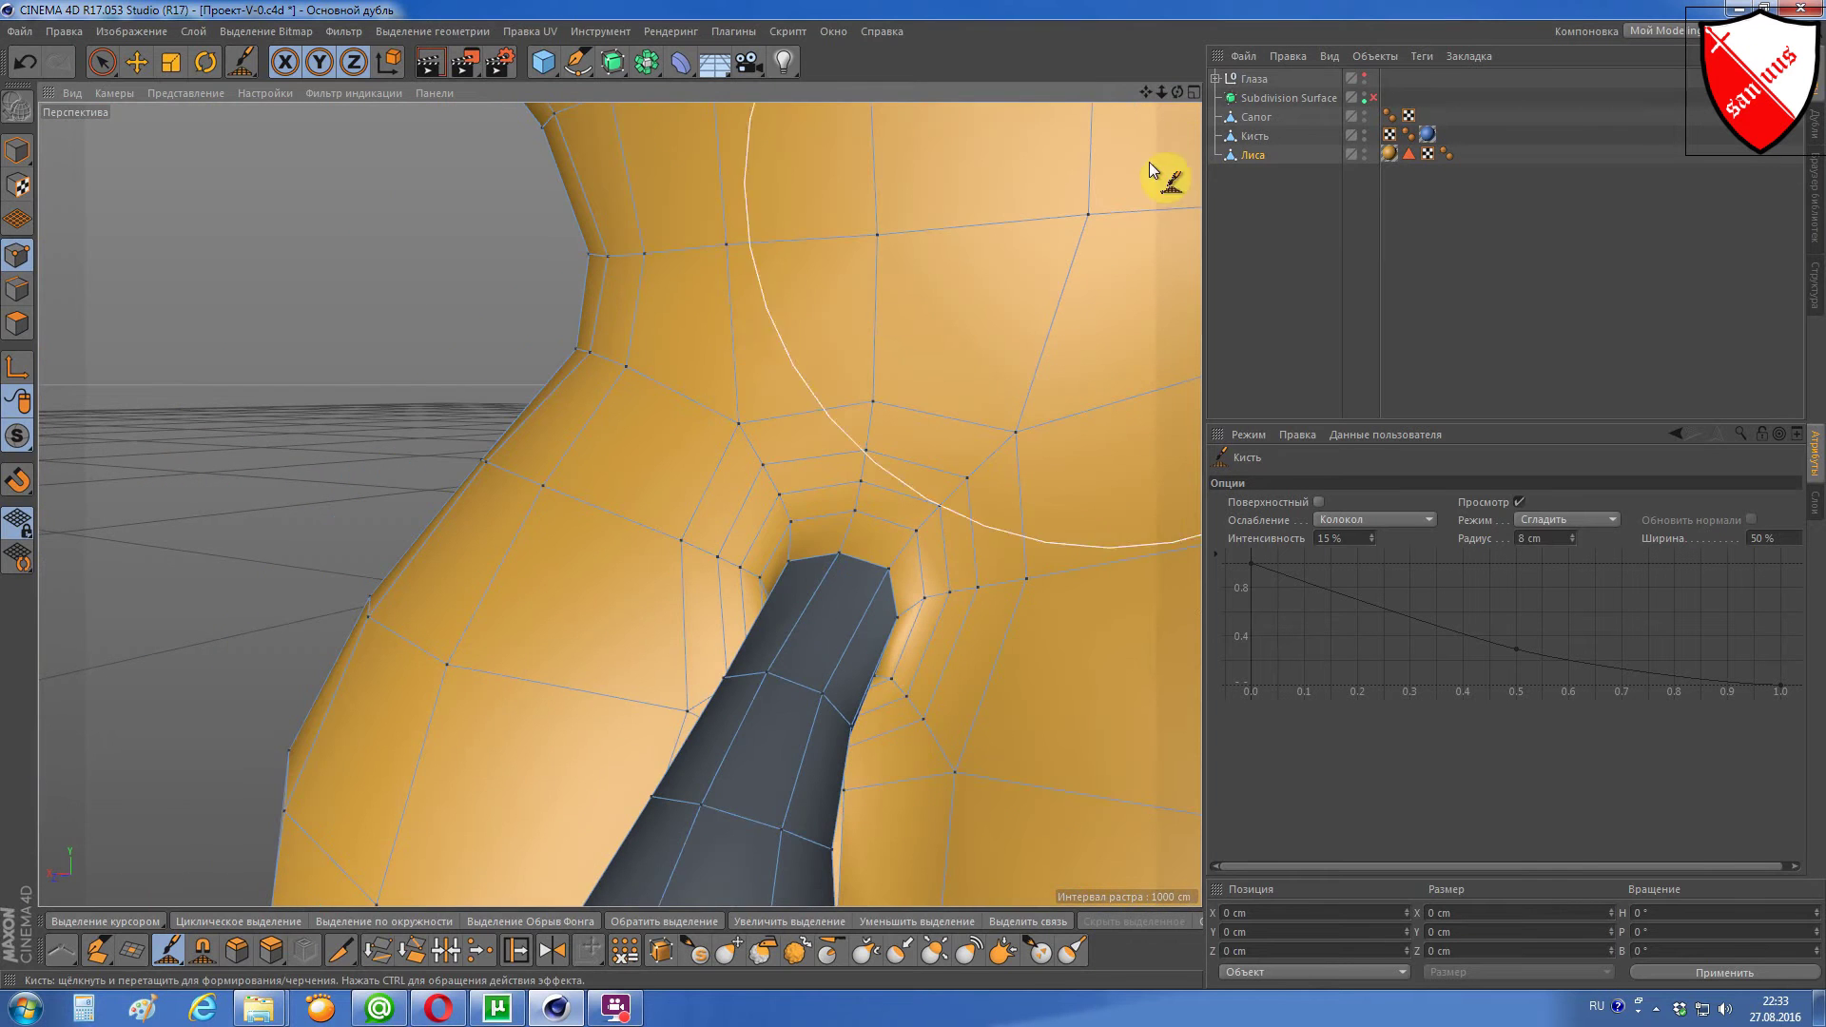
mouse_move(1178, 91)
mouse_down()
mouse_move(619, 504)
mouse_move(1099, 352)
mouse_up()
scroll(614, 503, down, 1)
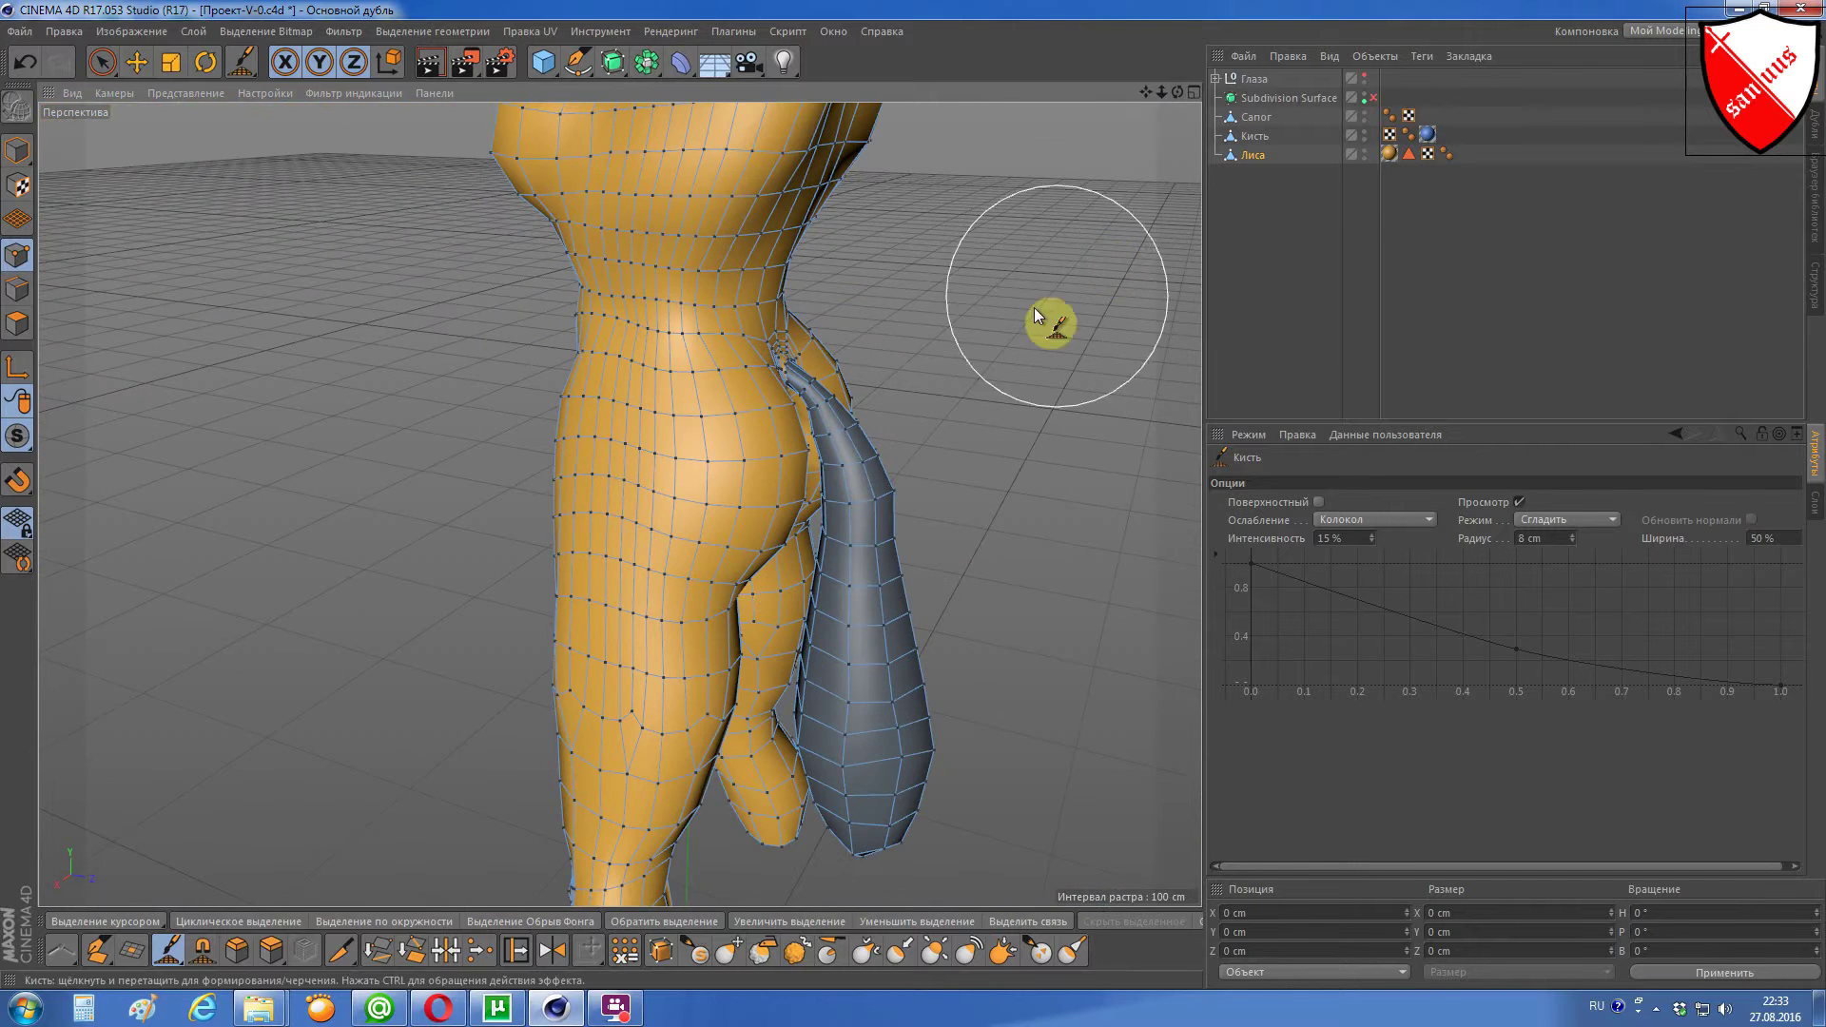
scroll(1052, 319, down, 2)
Step: Return to Model mode, switch to the Standard layout, and delete the fox's material tag
click(17, 157)
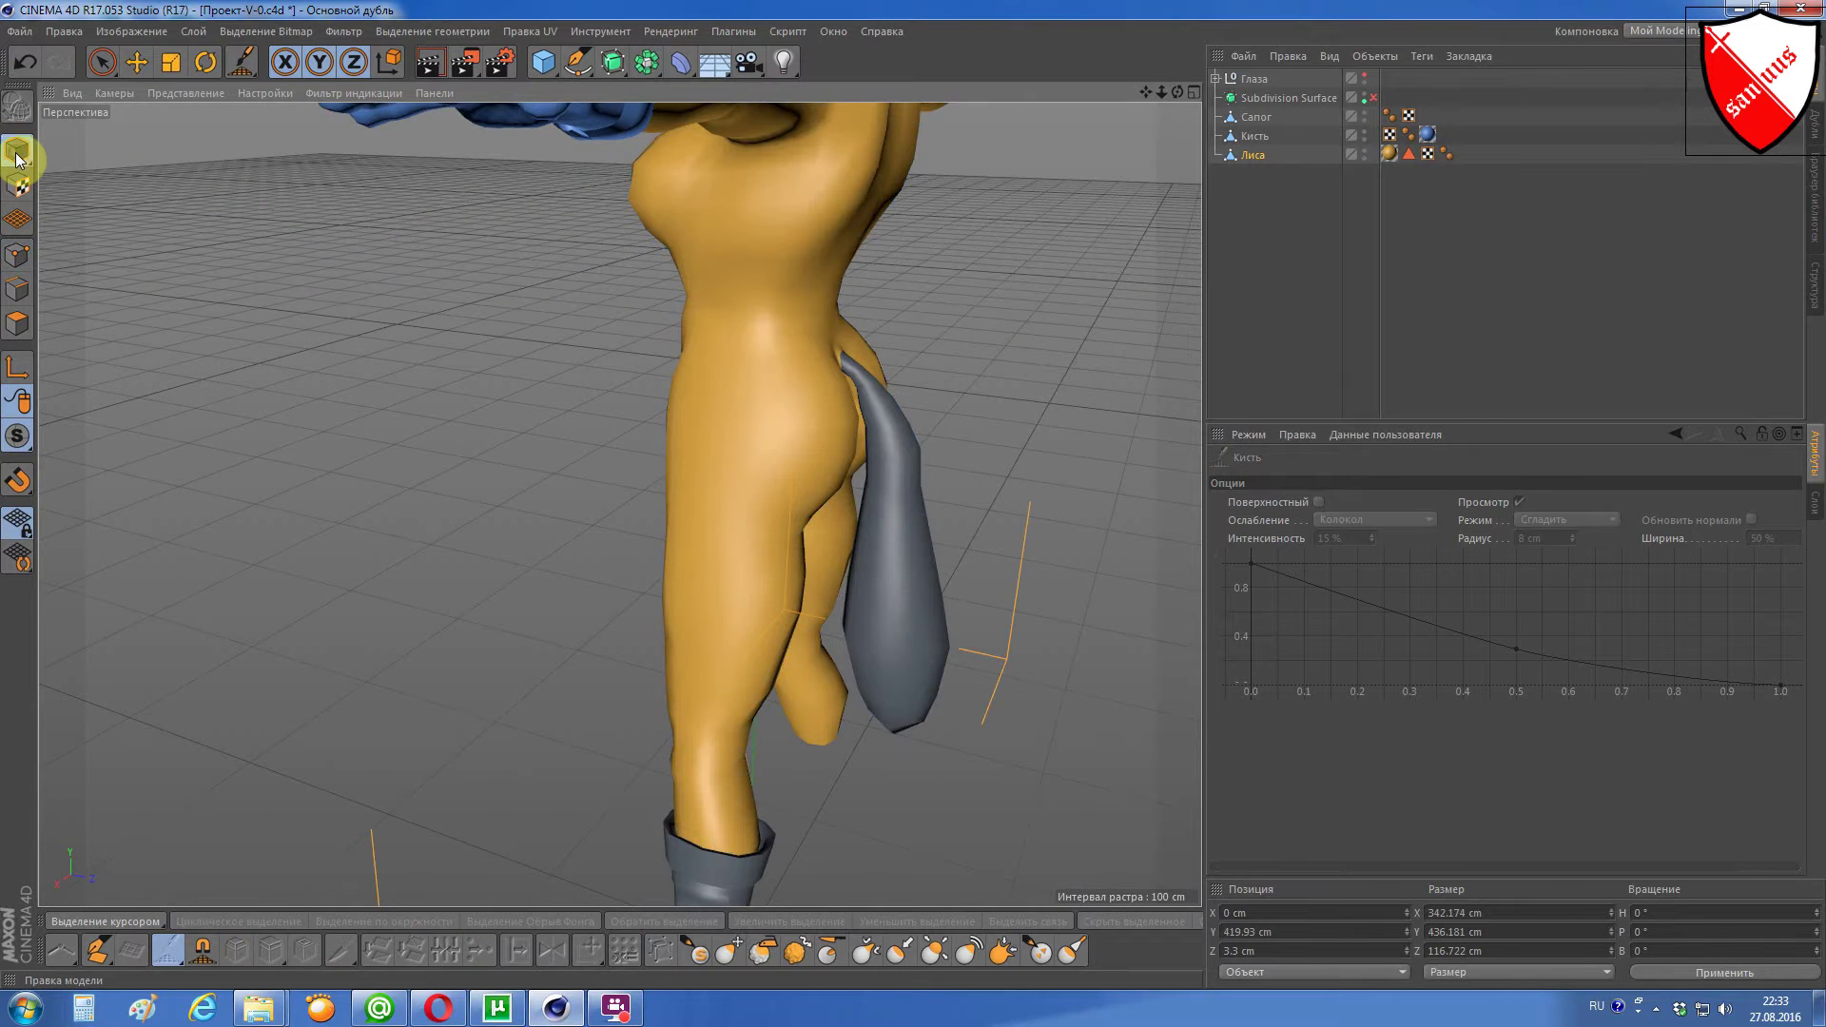
click(1390, 157)
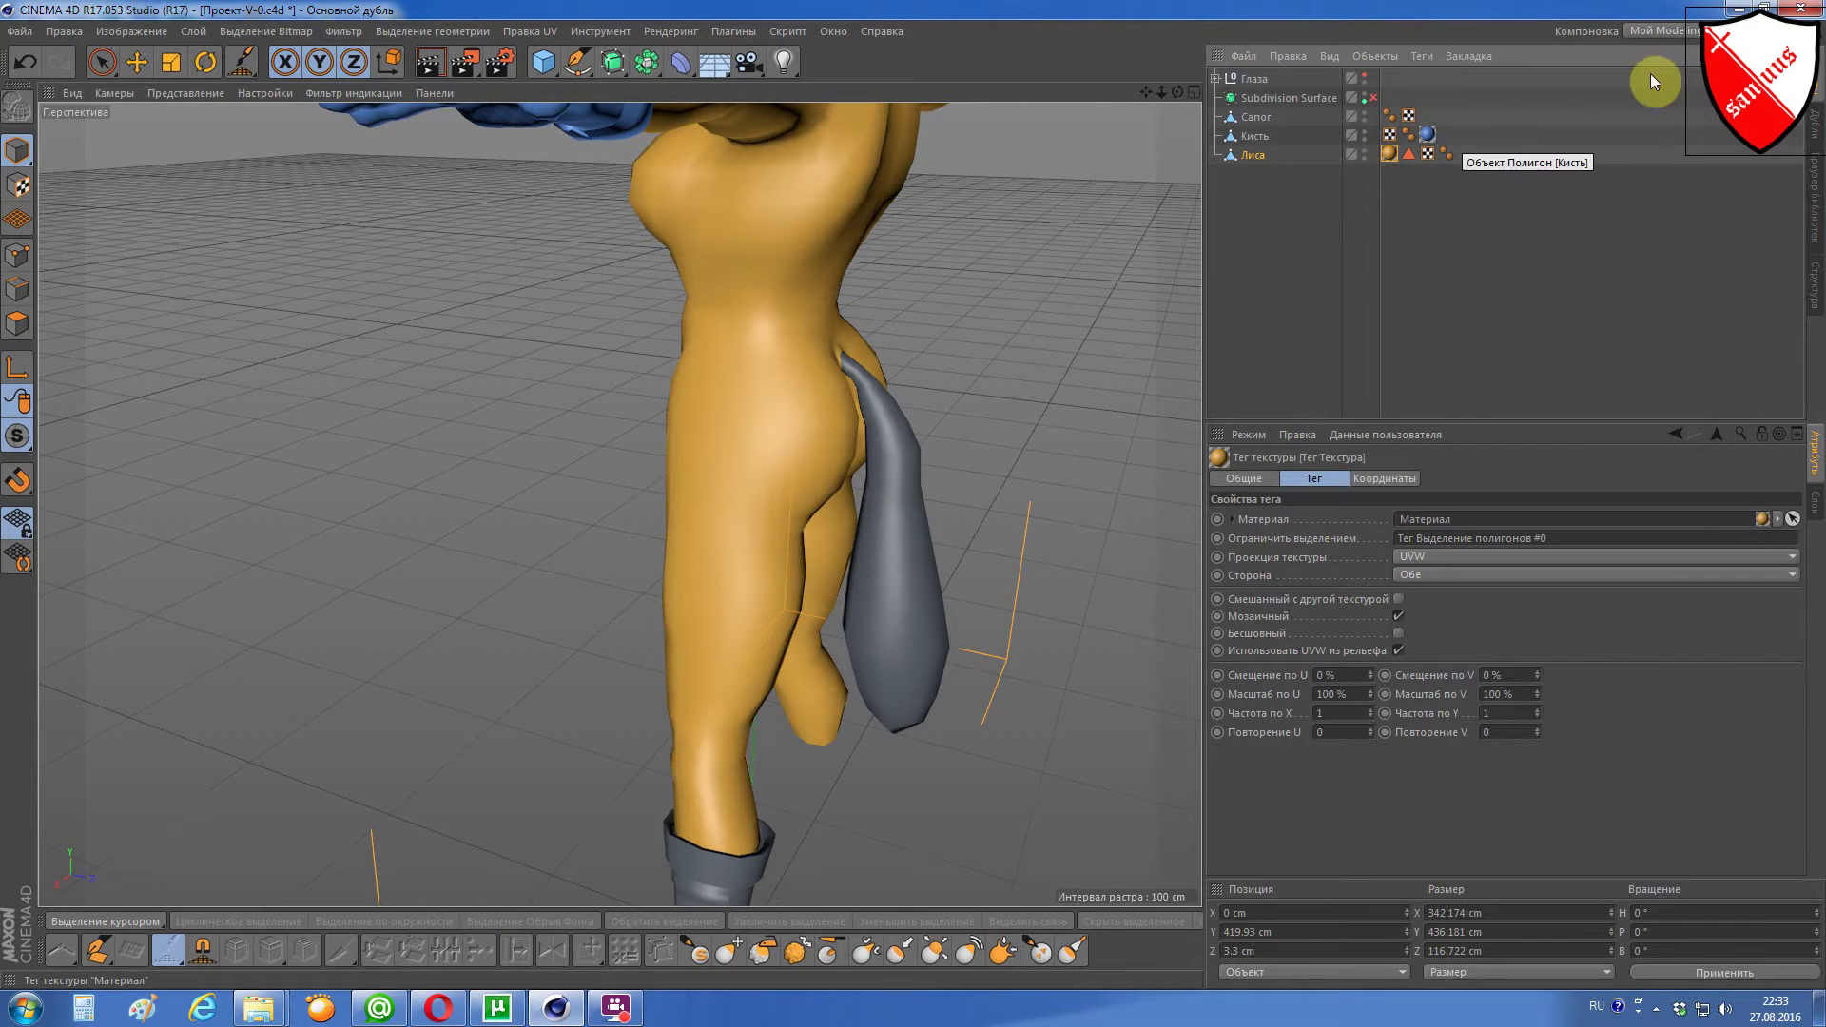
click(1665, 30)
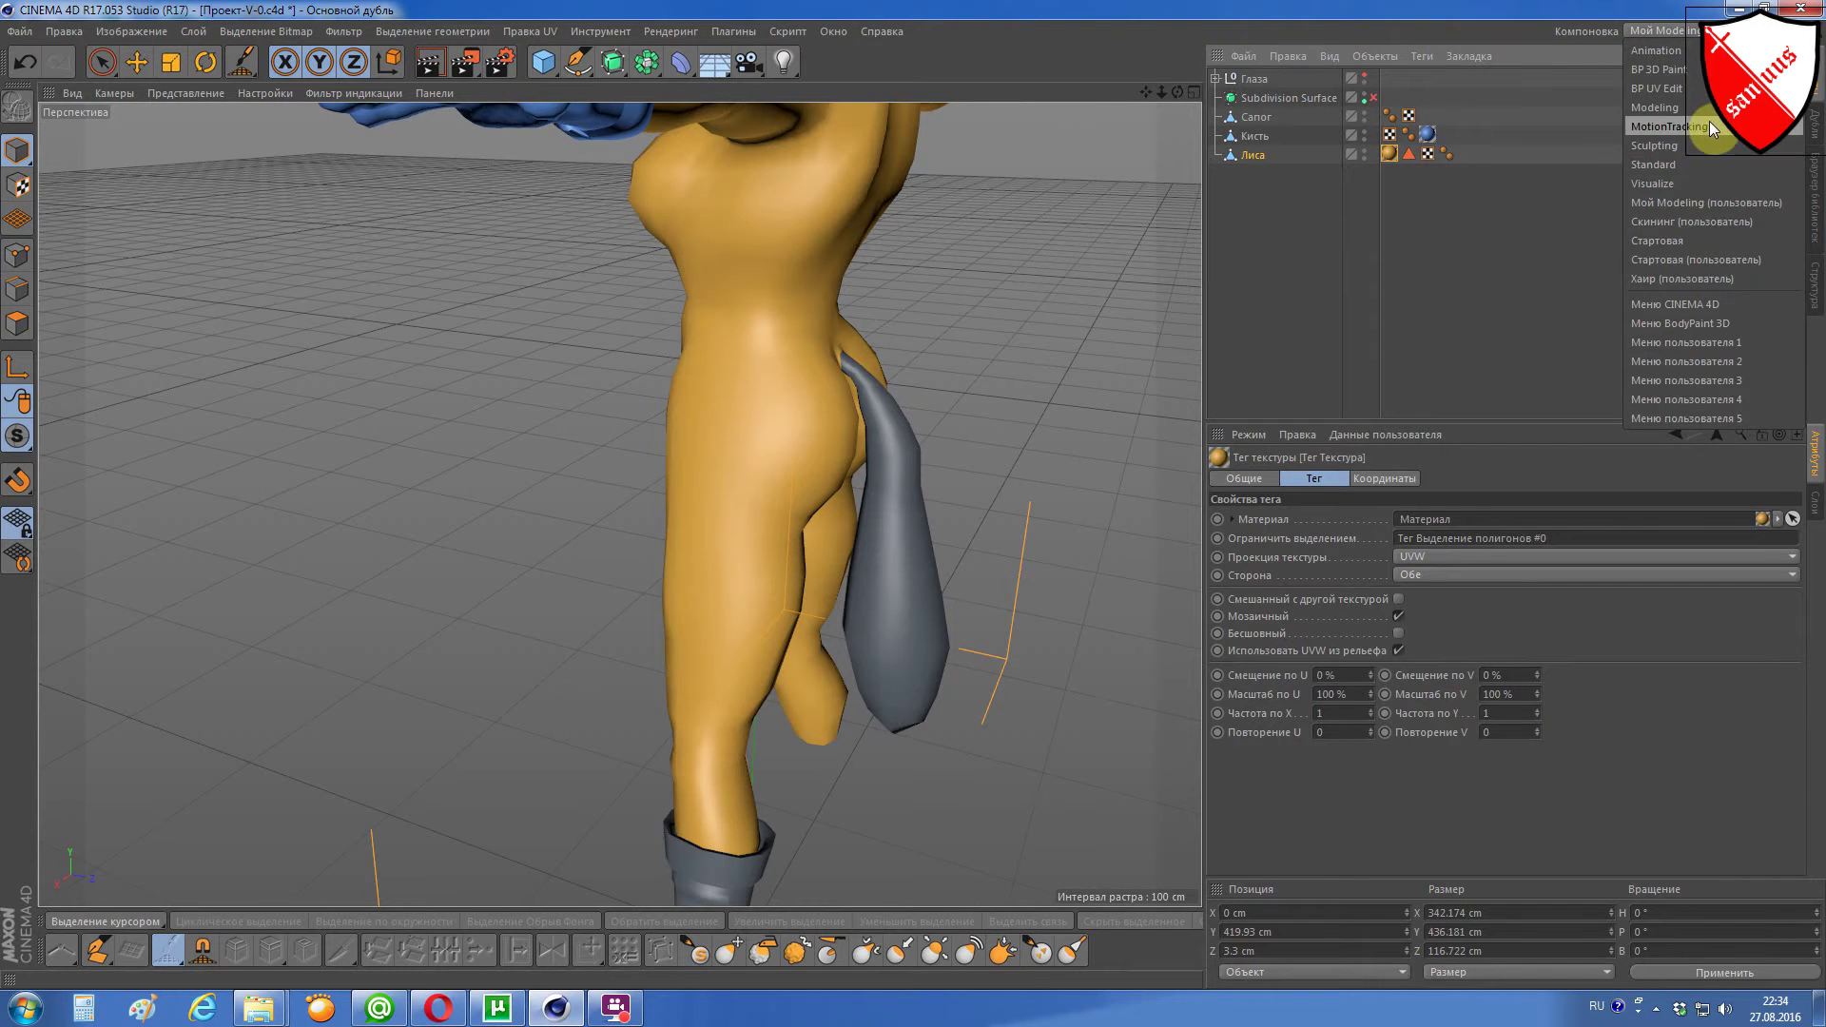
click(1697, 163)
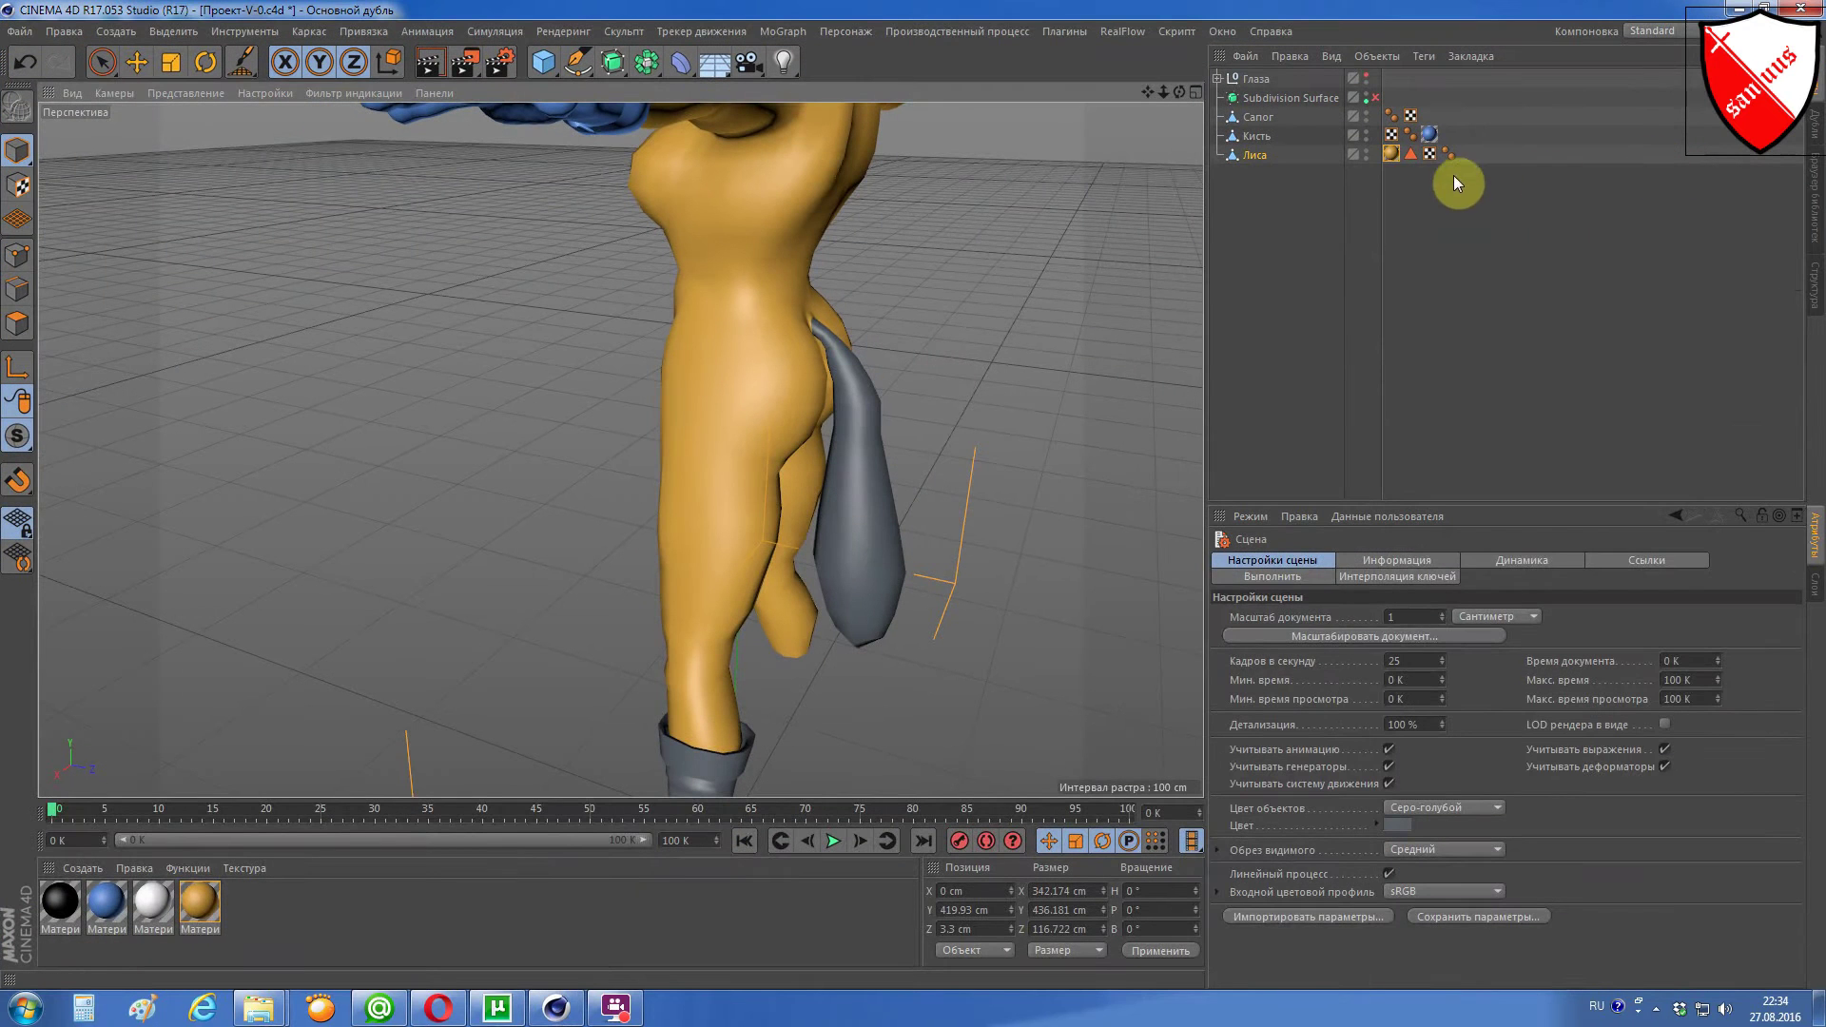
key(Delete)
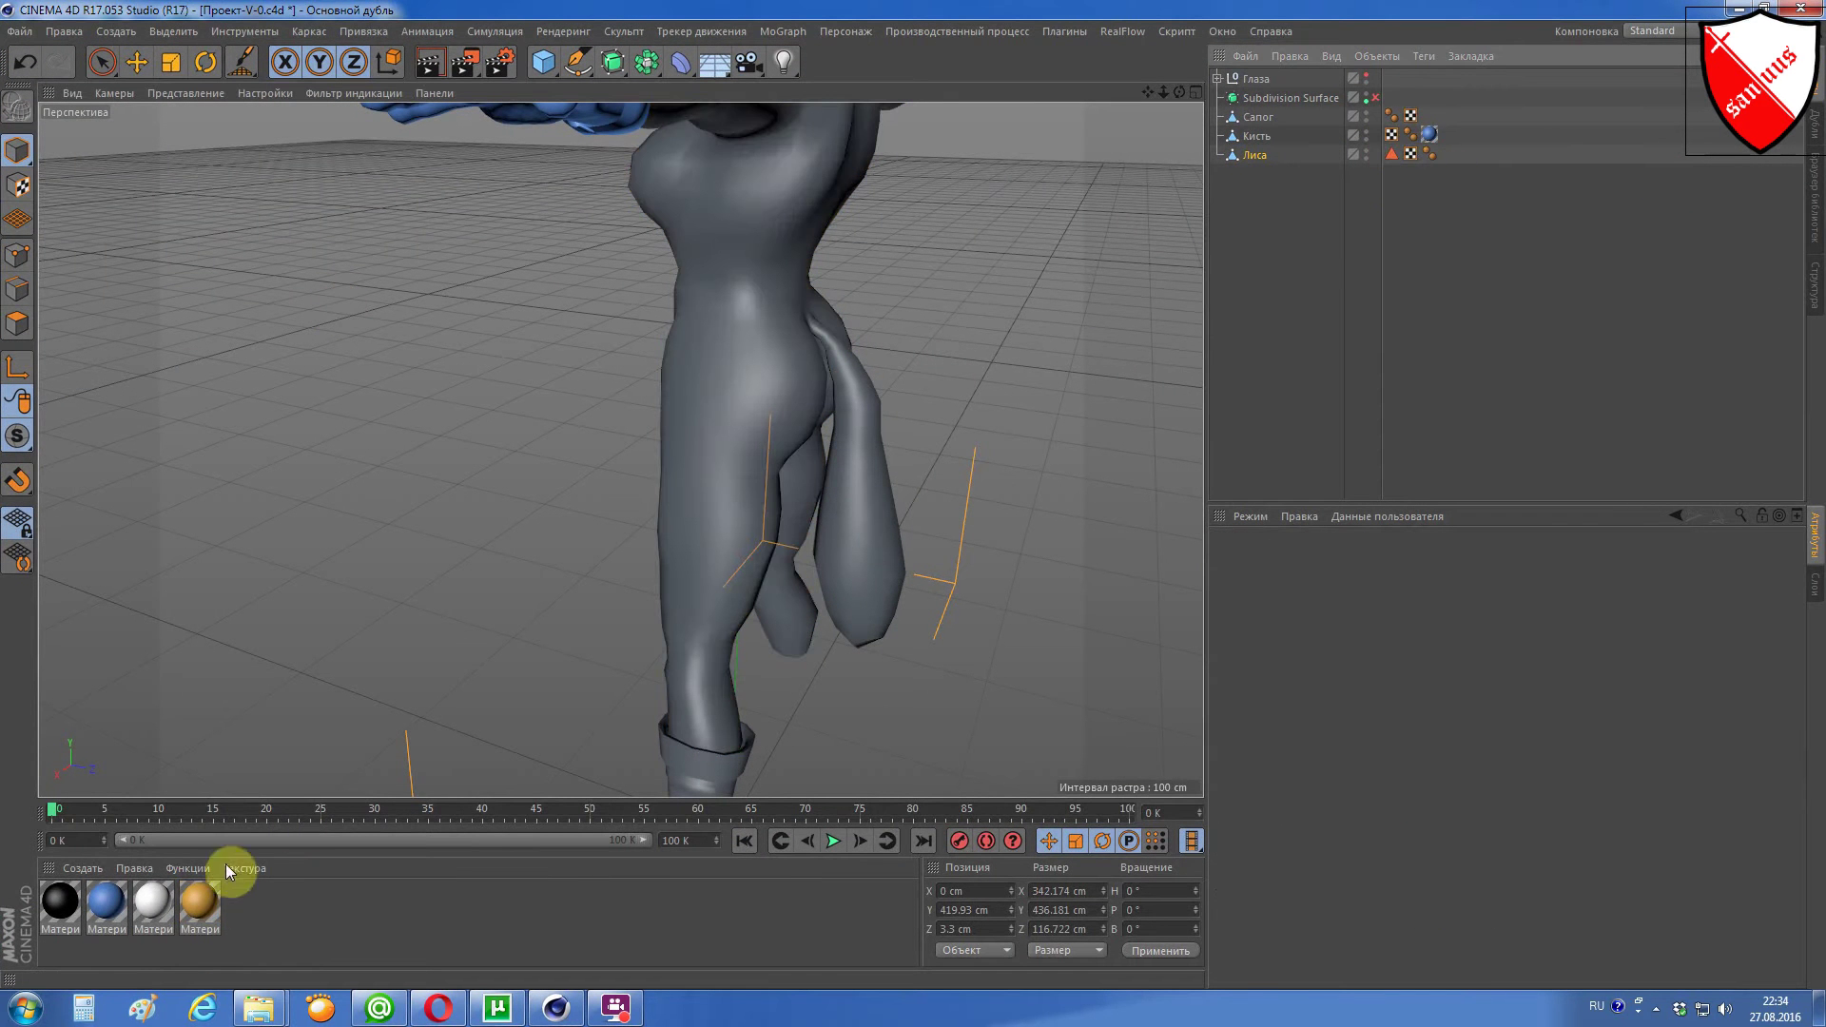
Step: Apply the golden material to the fox and make Лиса a child of Subdivision Surface
drag(199, 904, 709, 518)
scroll(776, 490, down, 5)
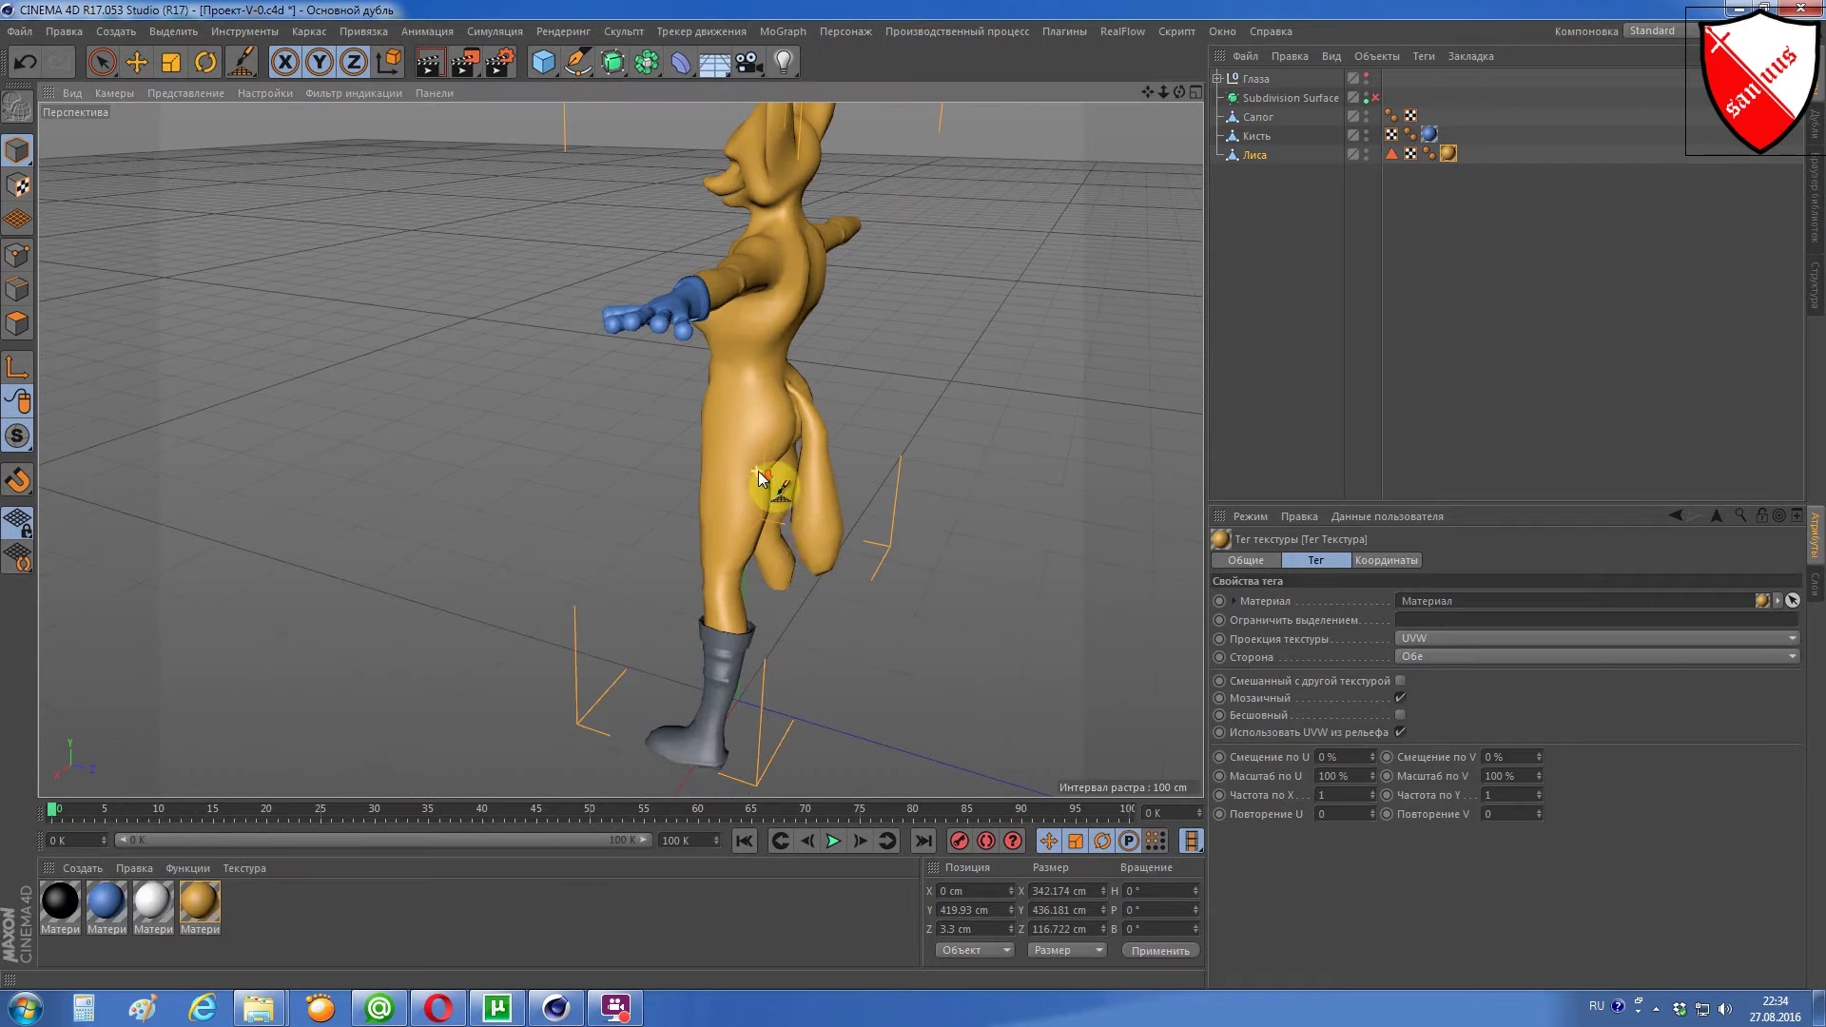
scroll(794, 522, up, 3)
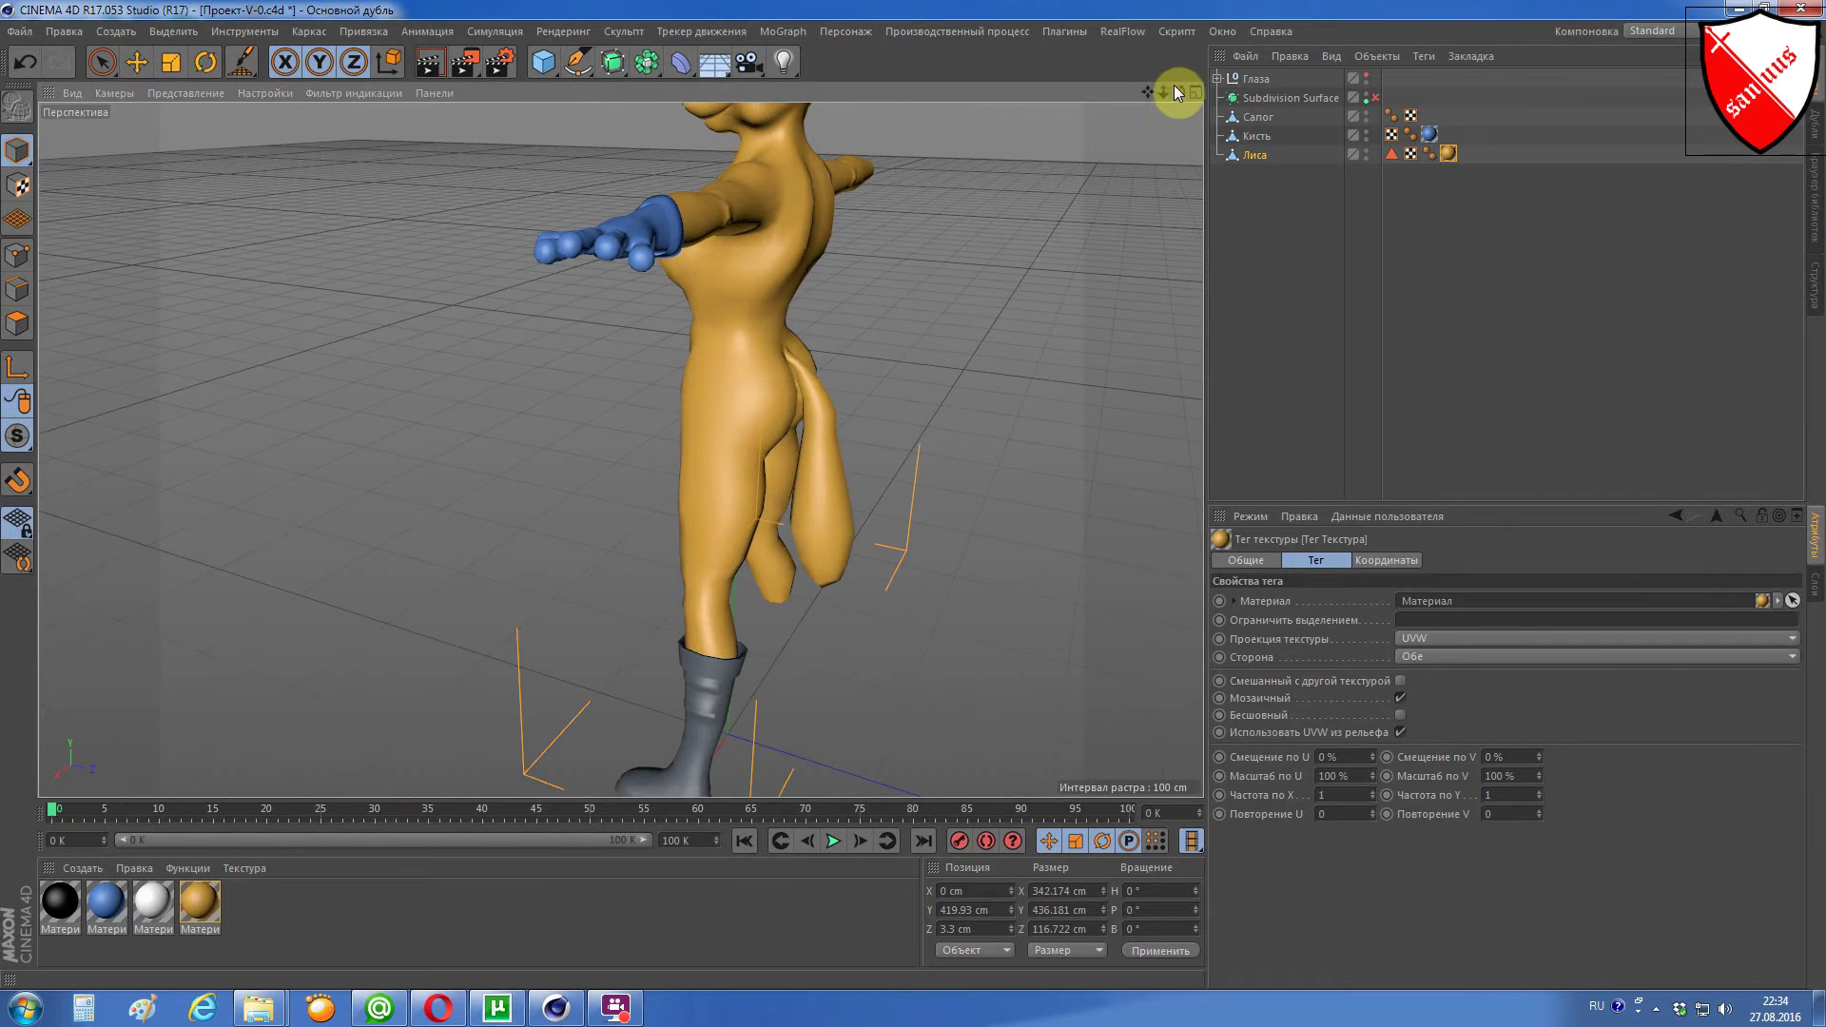
drag(1180, 91, 1103, 95)
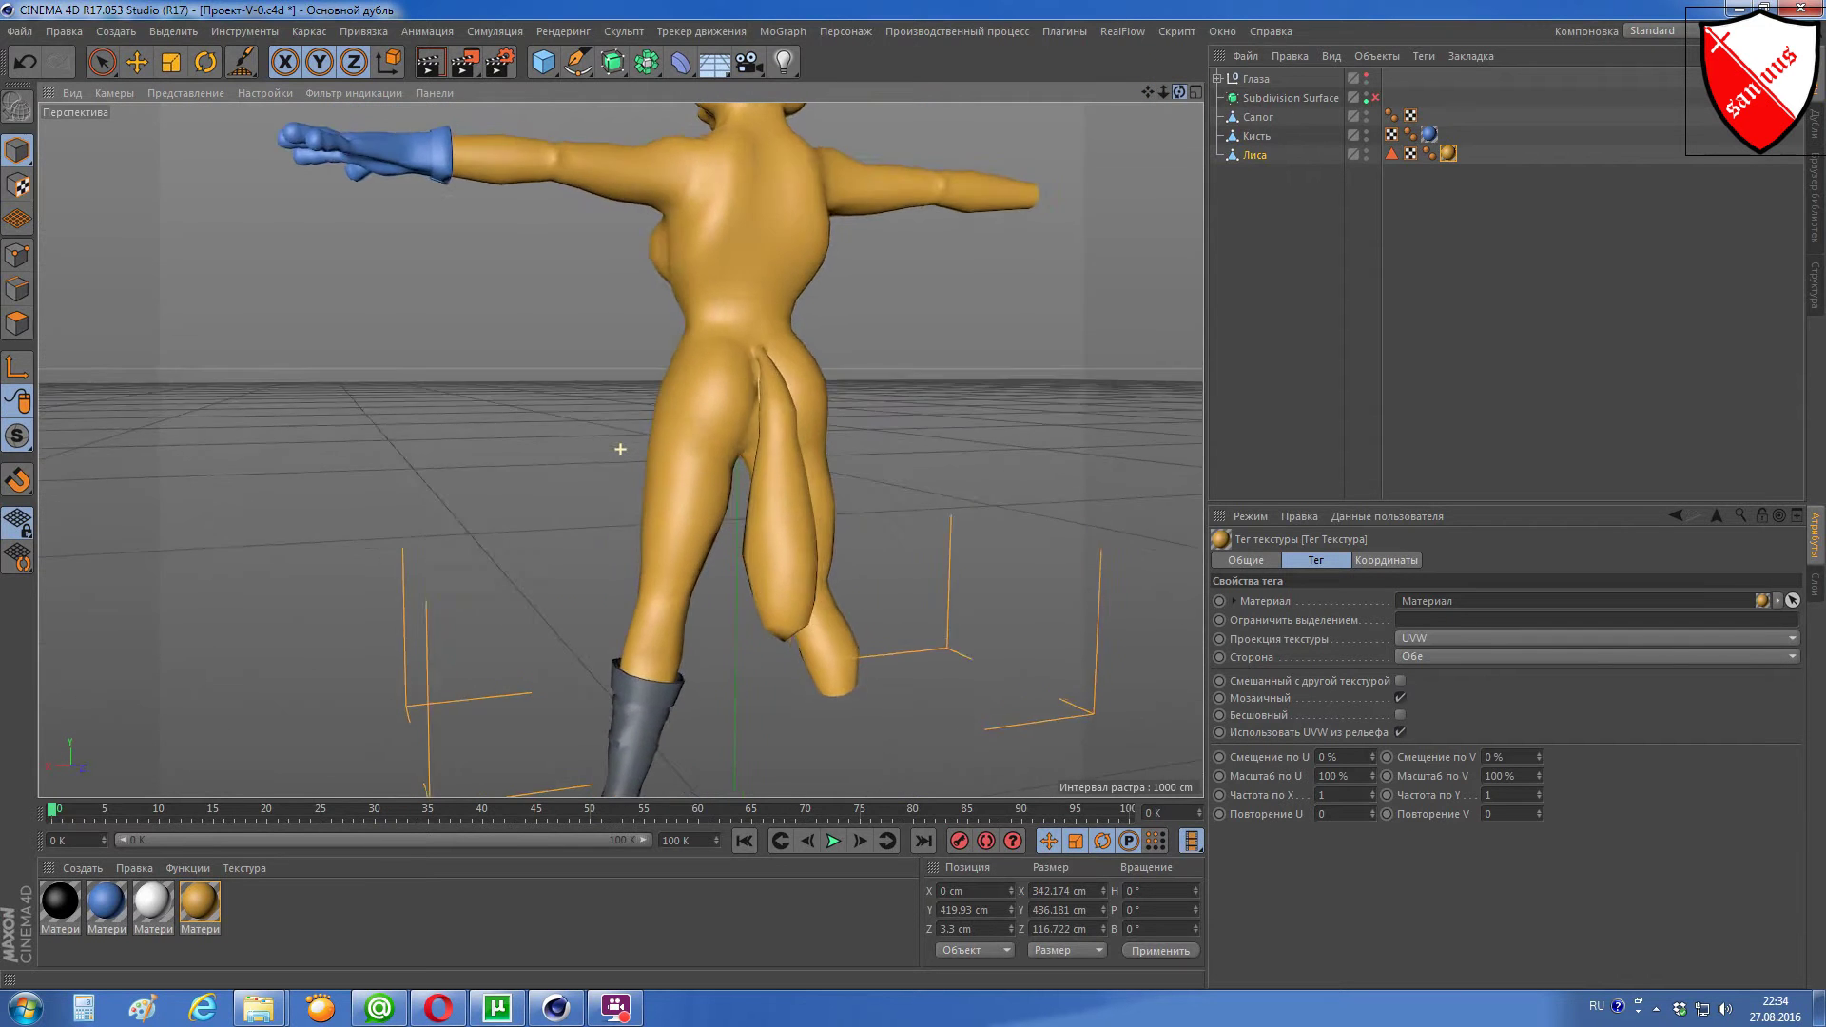
alt+drag(620, 449, 666, 602)
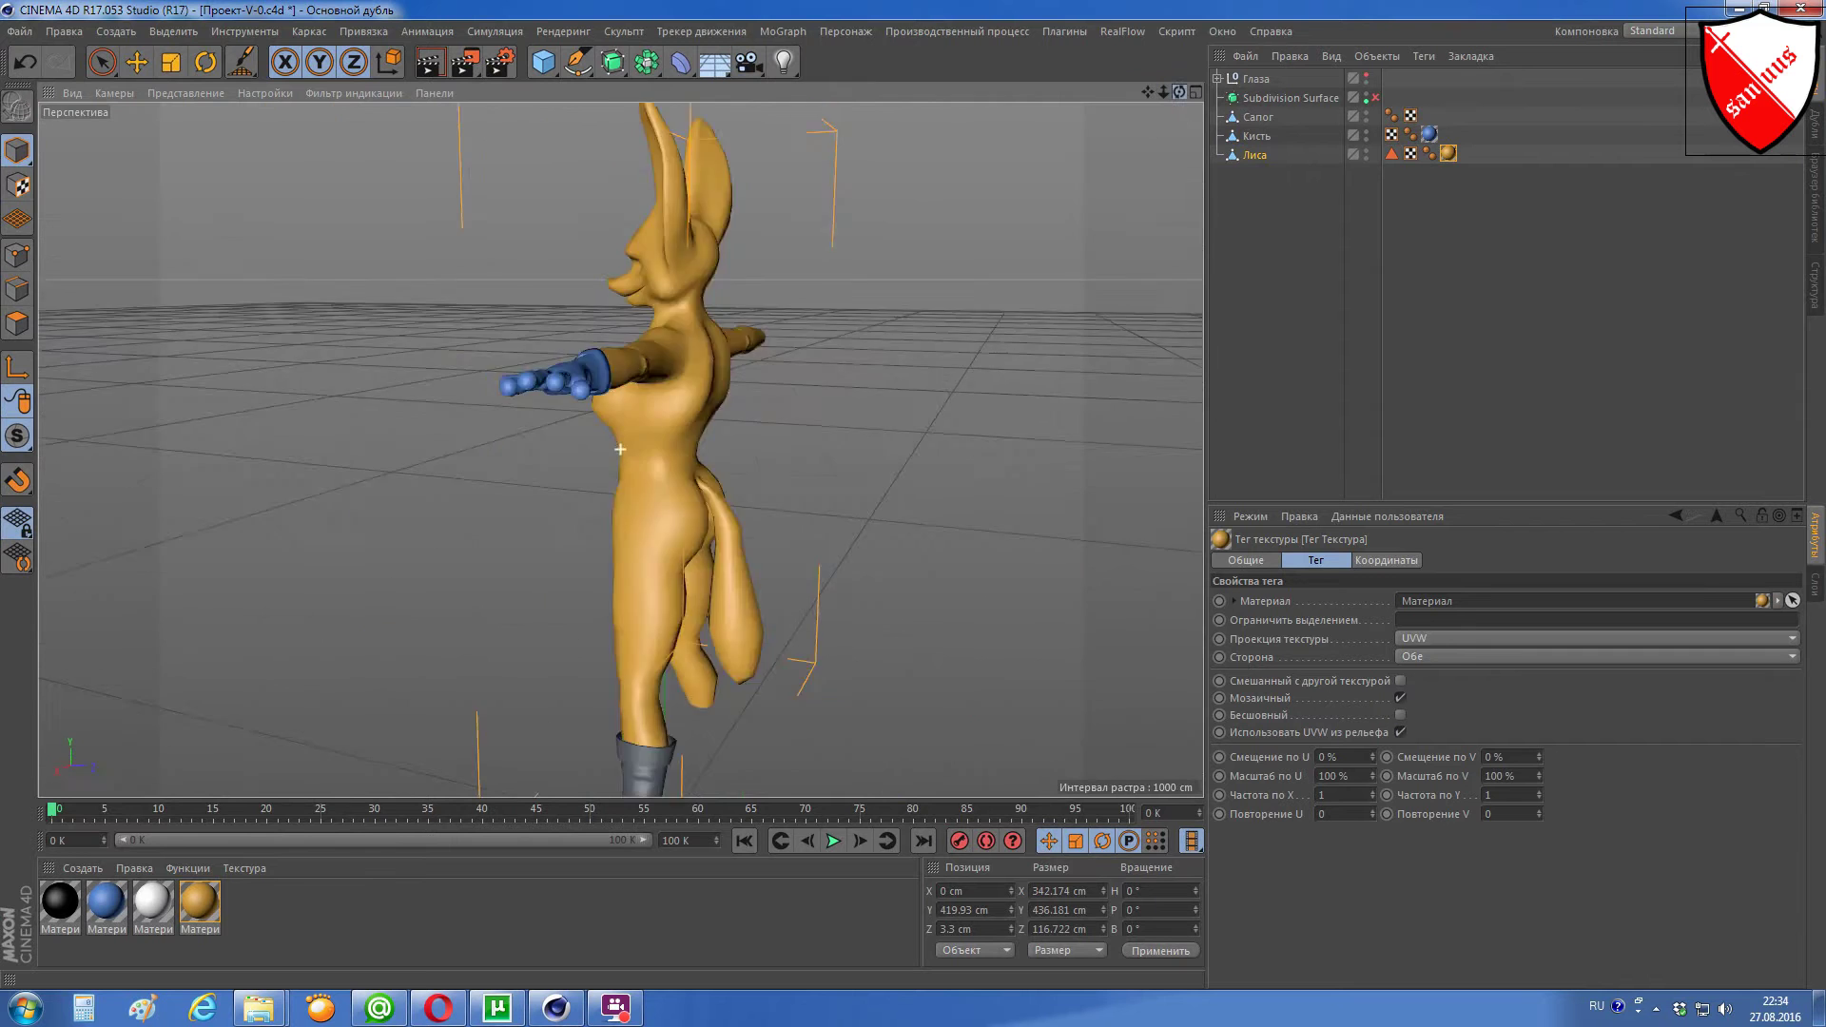
alt+drag(620, 449, 913, 495)
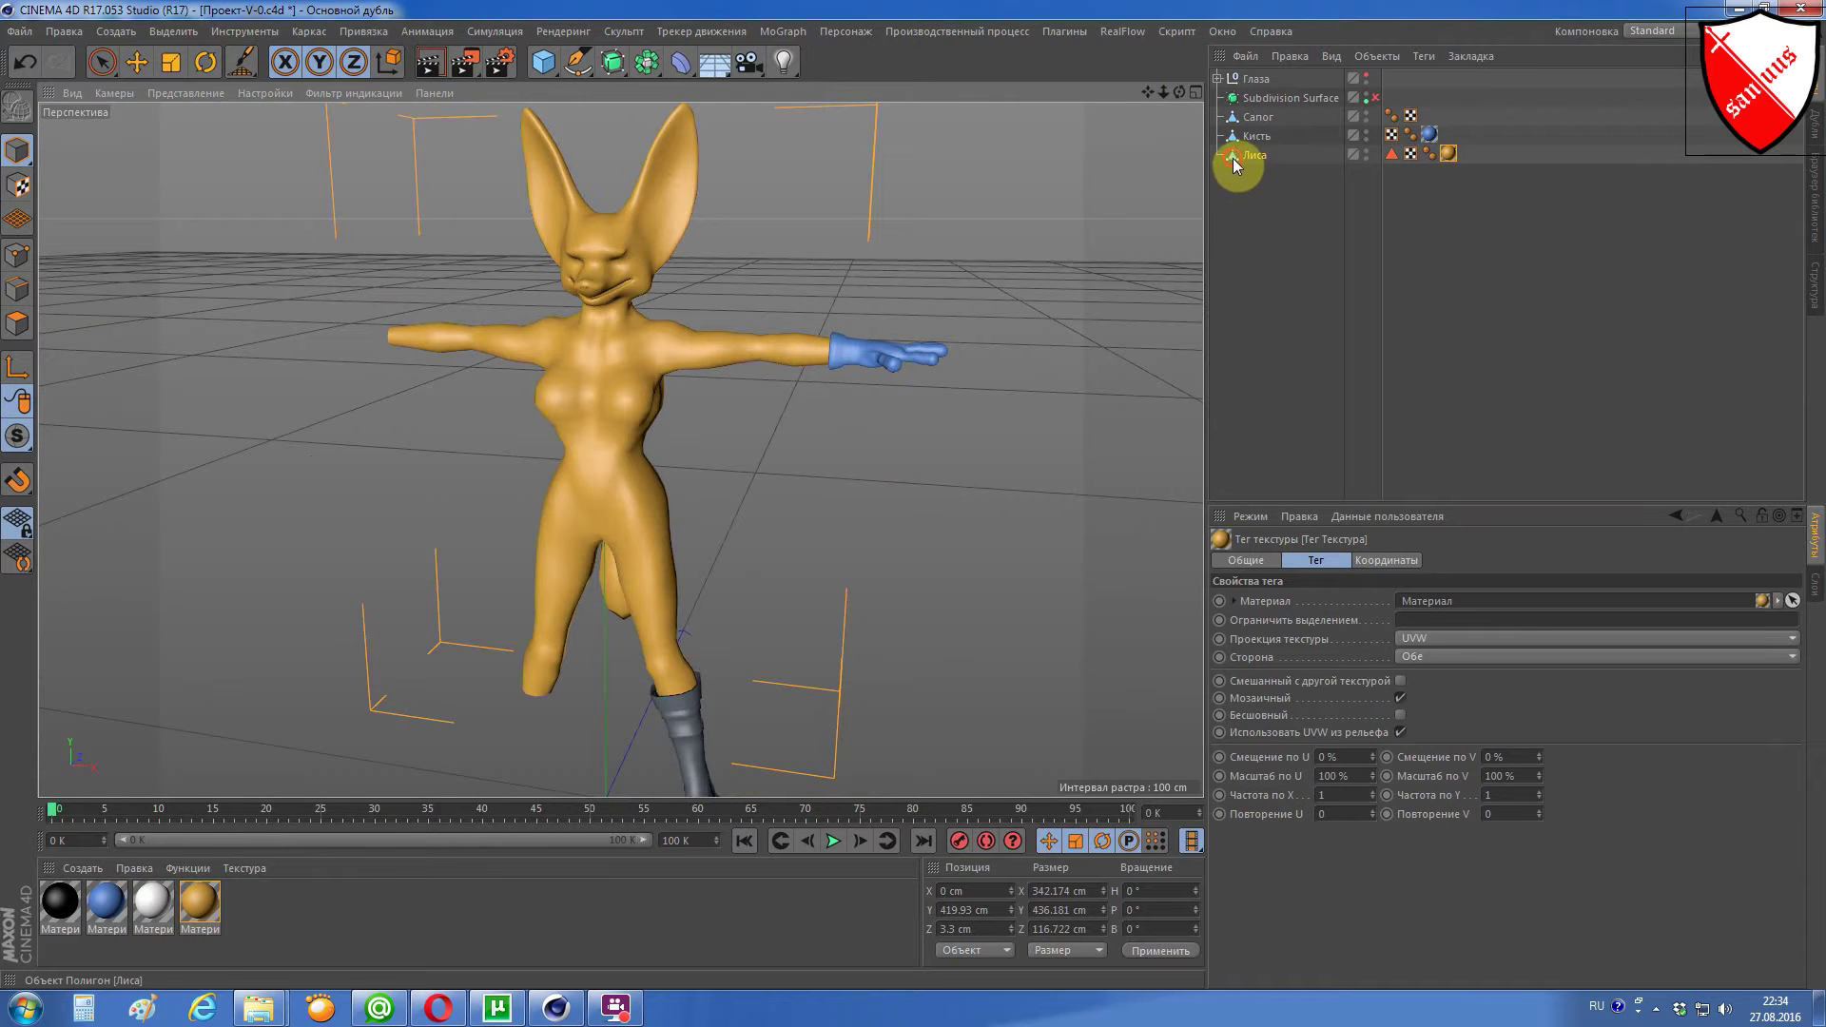
drag(1232, 158, 1293, 99)
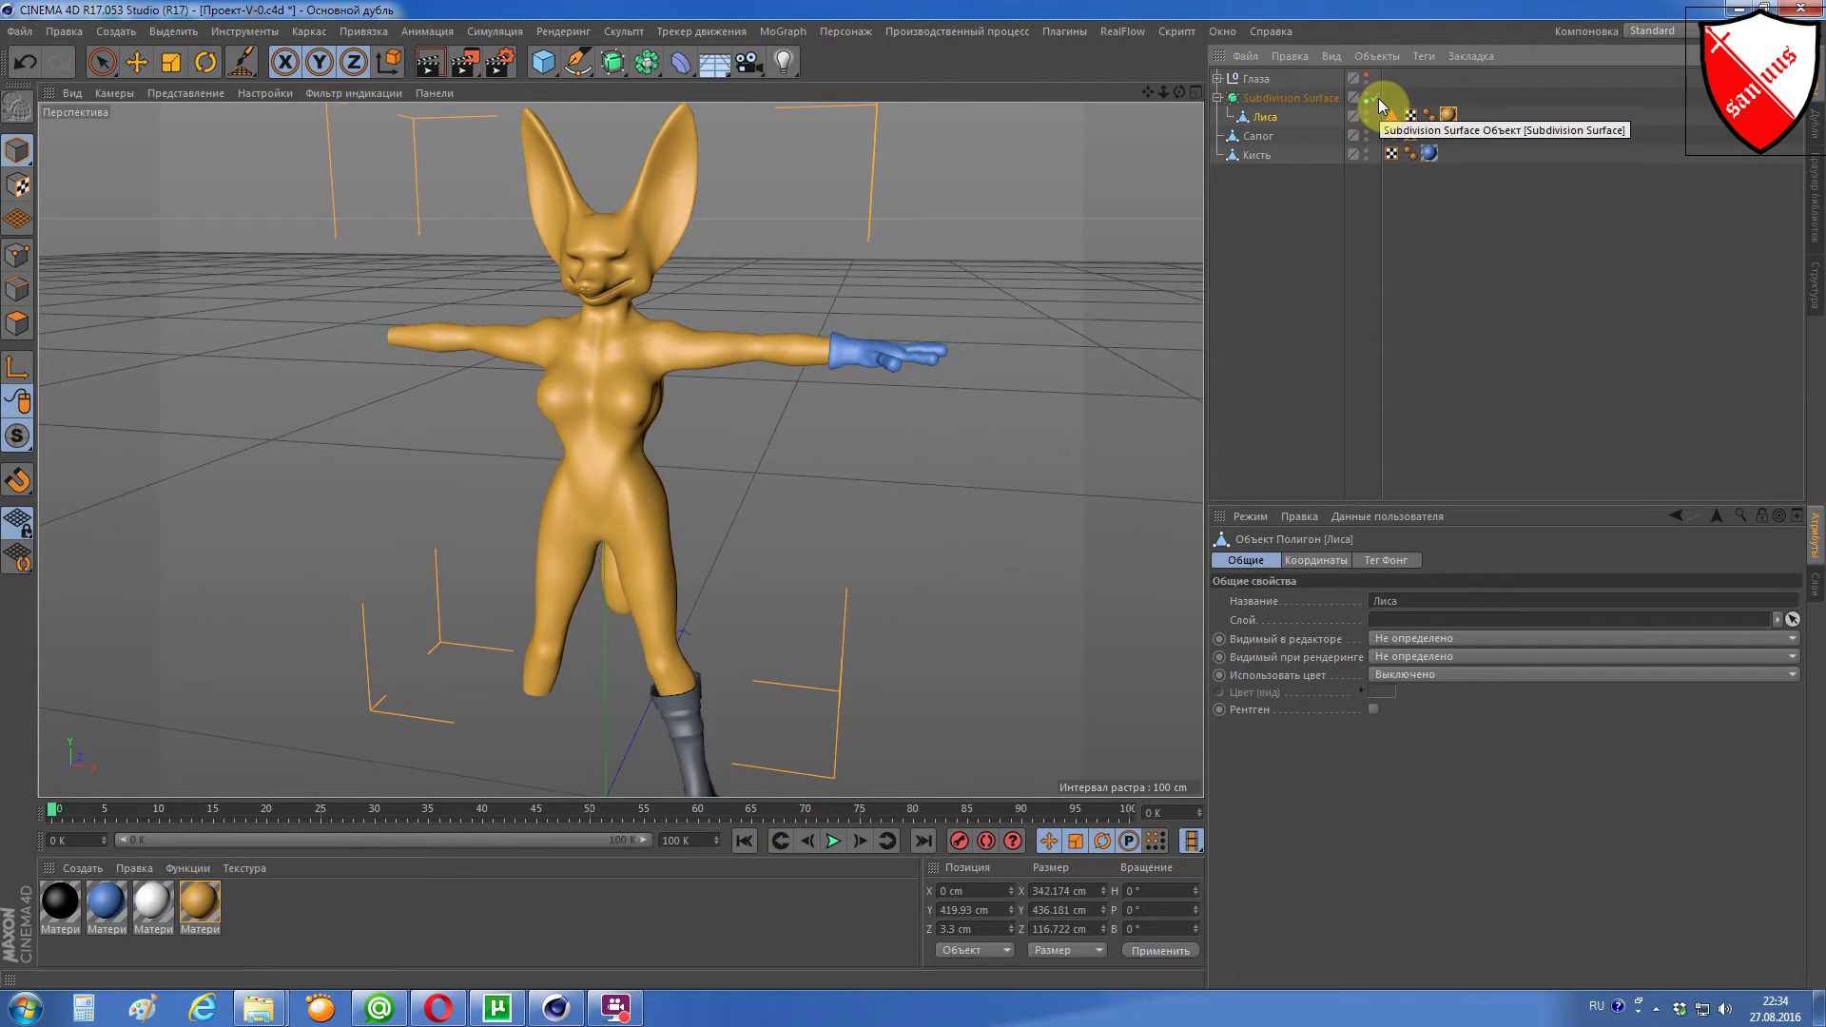
Step: Add a Subdivision Surface with a Symmetry inside, then nest Сапог and Кисть under Симметрия
click(614, 62)
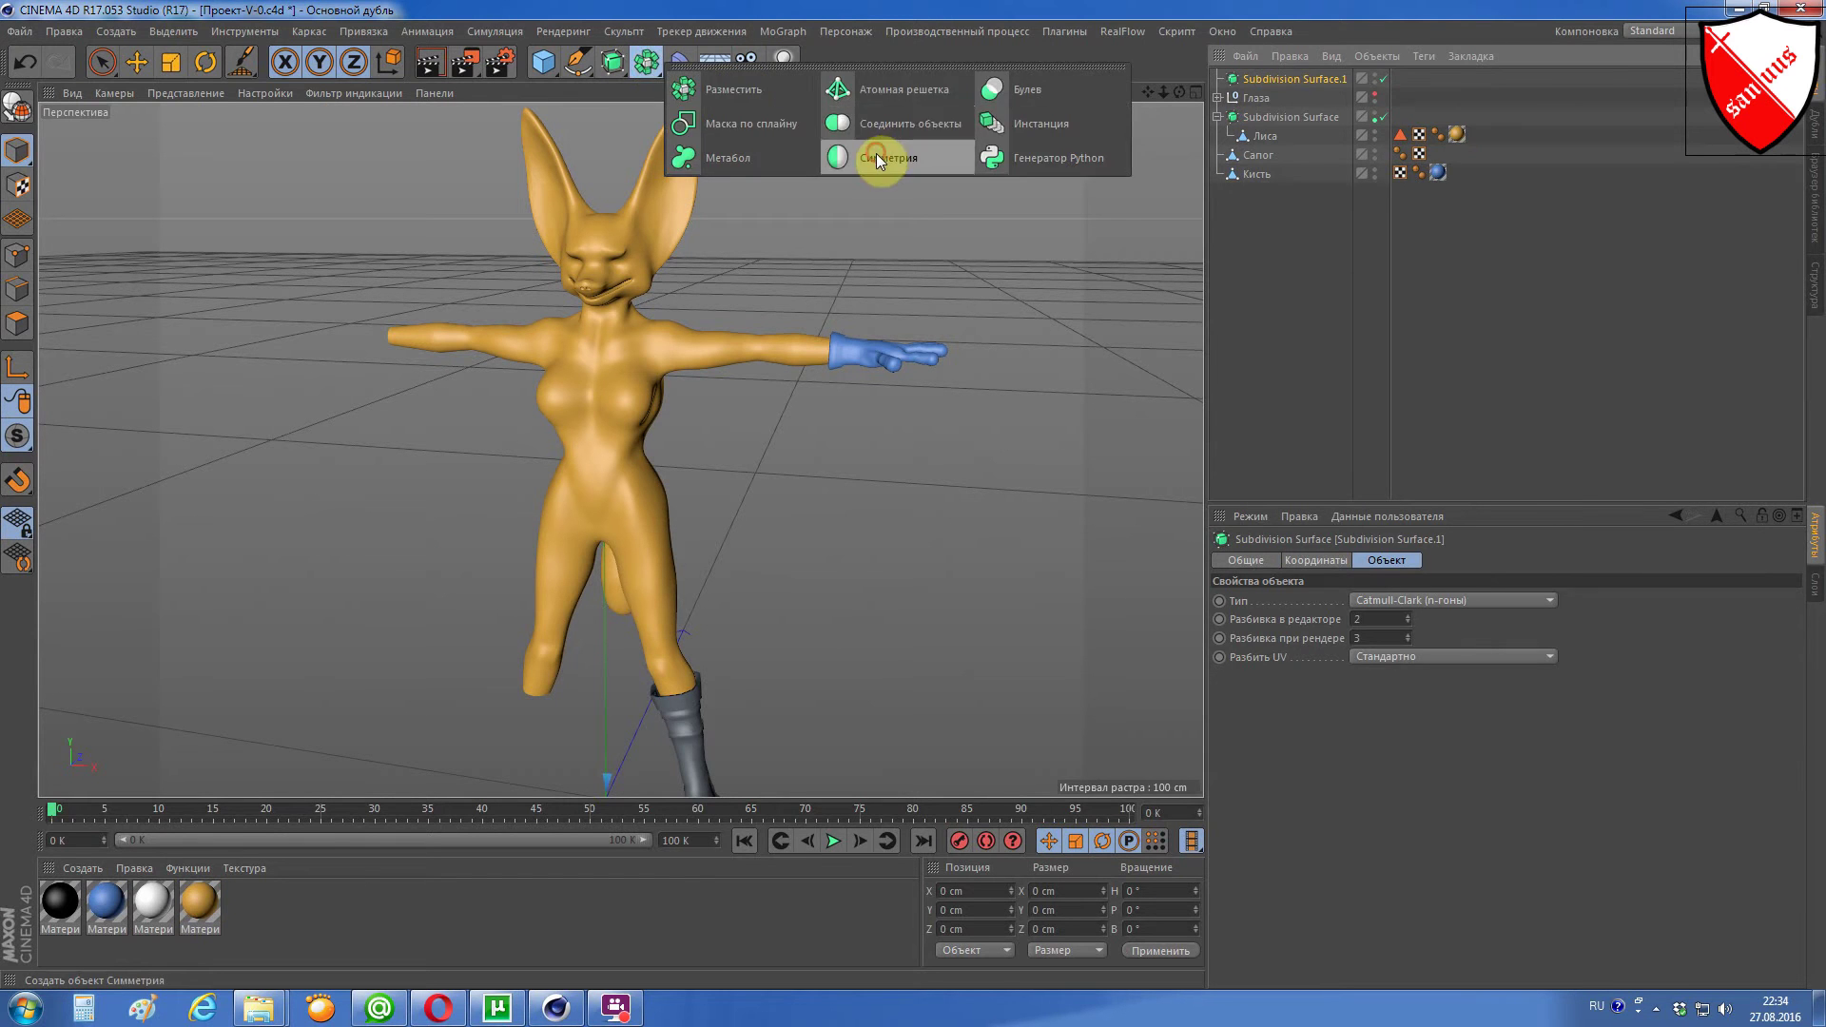
drag(652, 59, 876, 152)
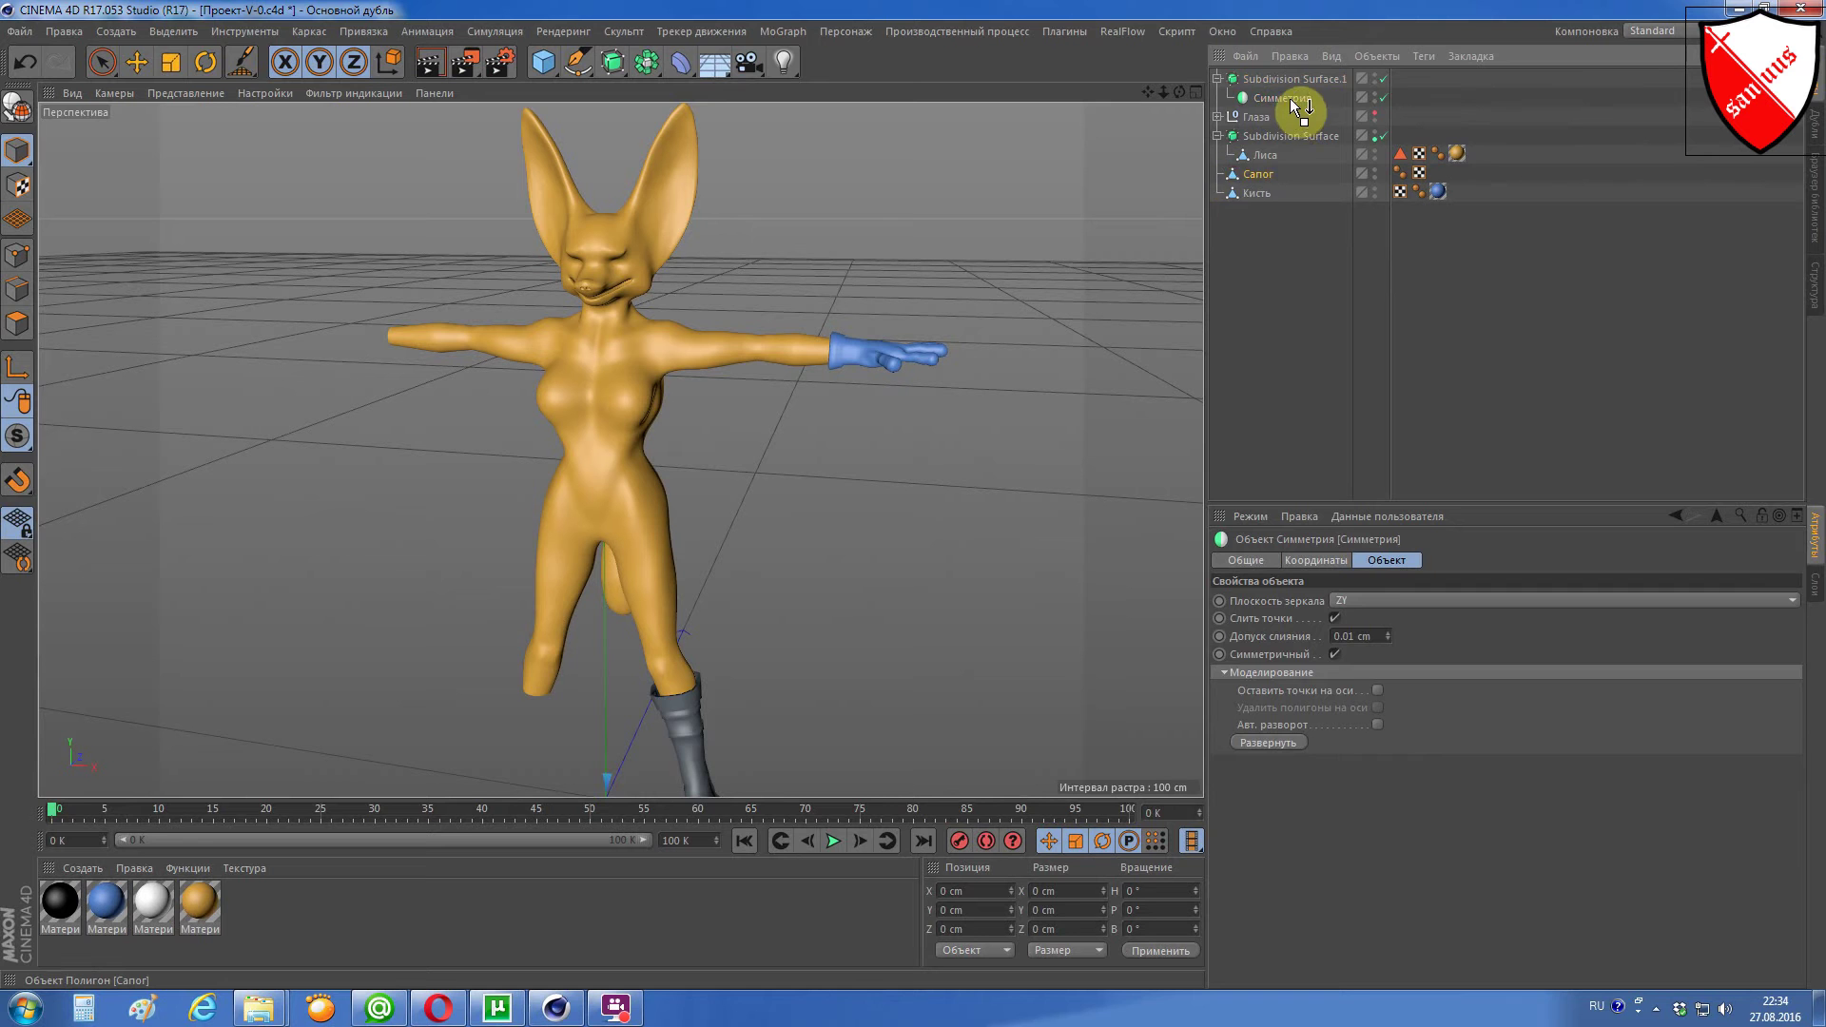
drag(1233, 175, 1284, 103)
drag(1233, 198, 1275, 118)
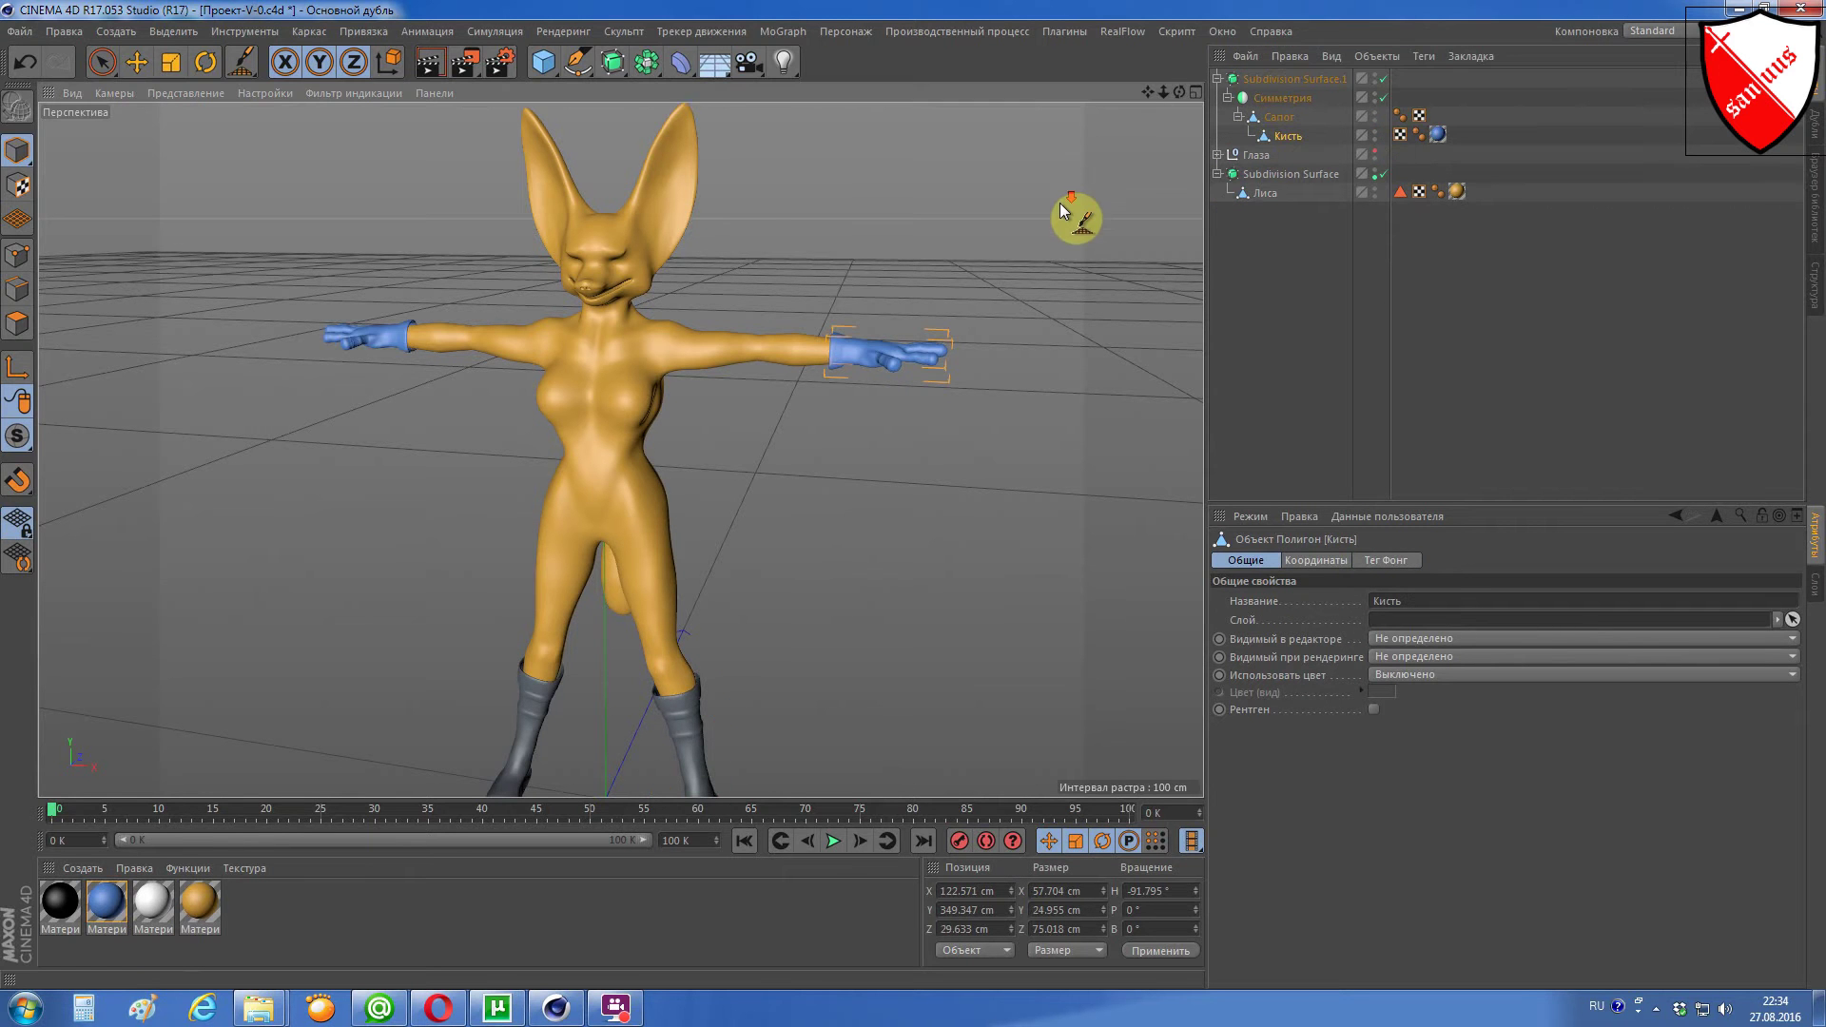
scroll(1047, 228, up, 3)
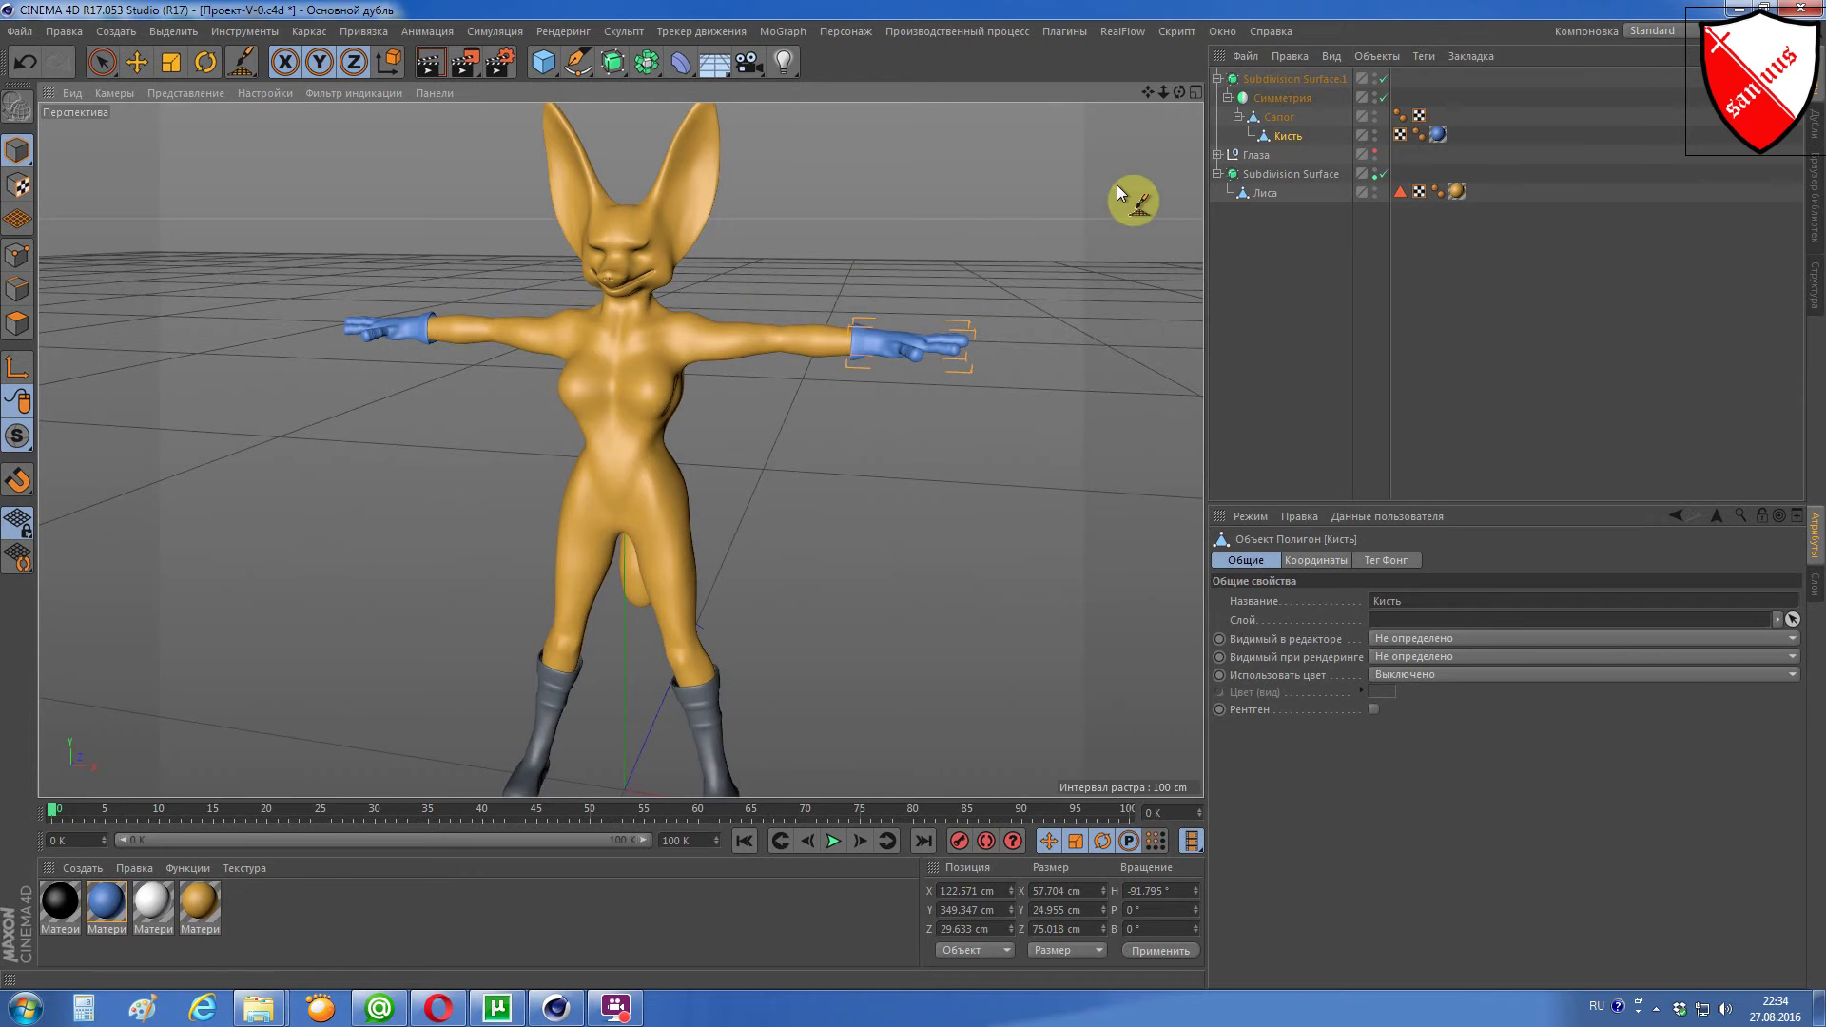
mouse_move(1179, 91)
mouse_down()
mouse_move(952, 95)
mouse_move(969, 260)
mouse_up()
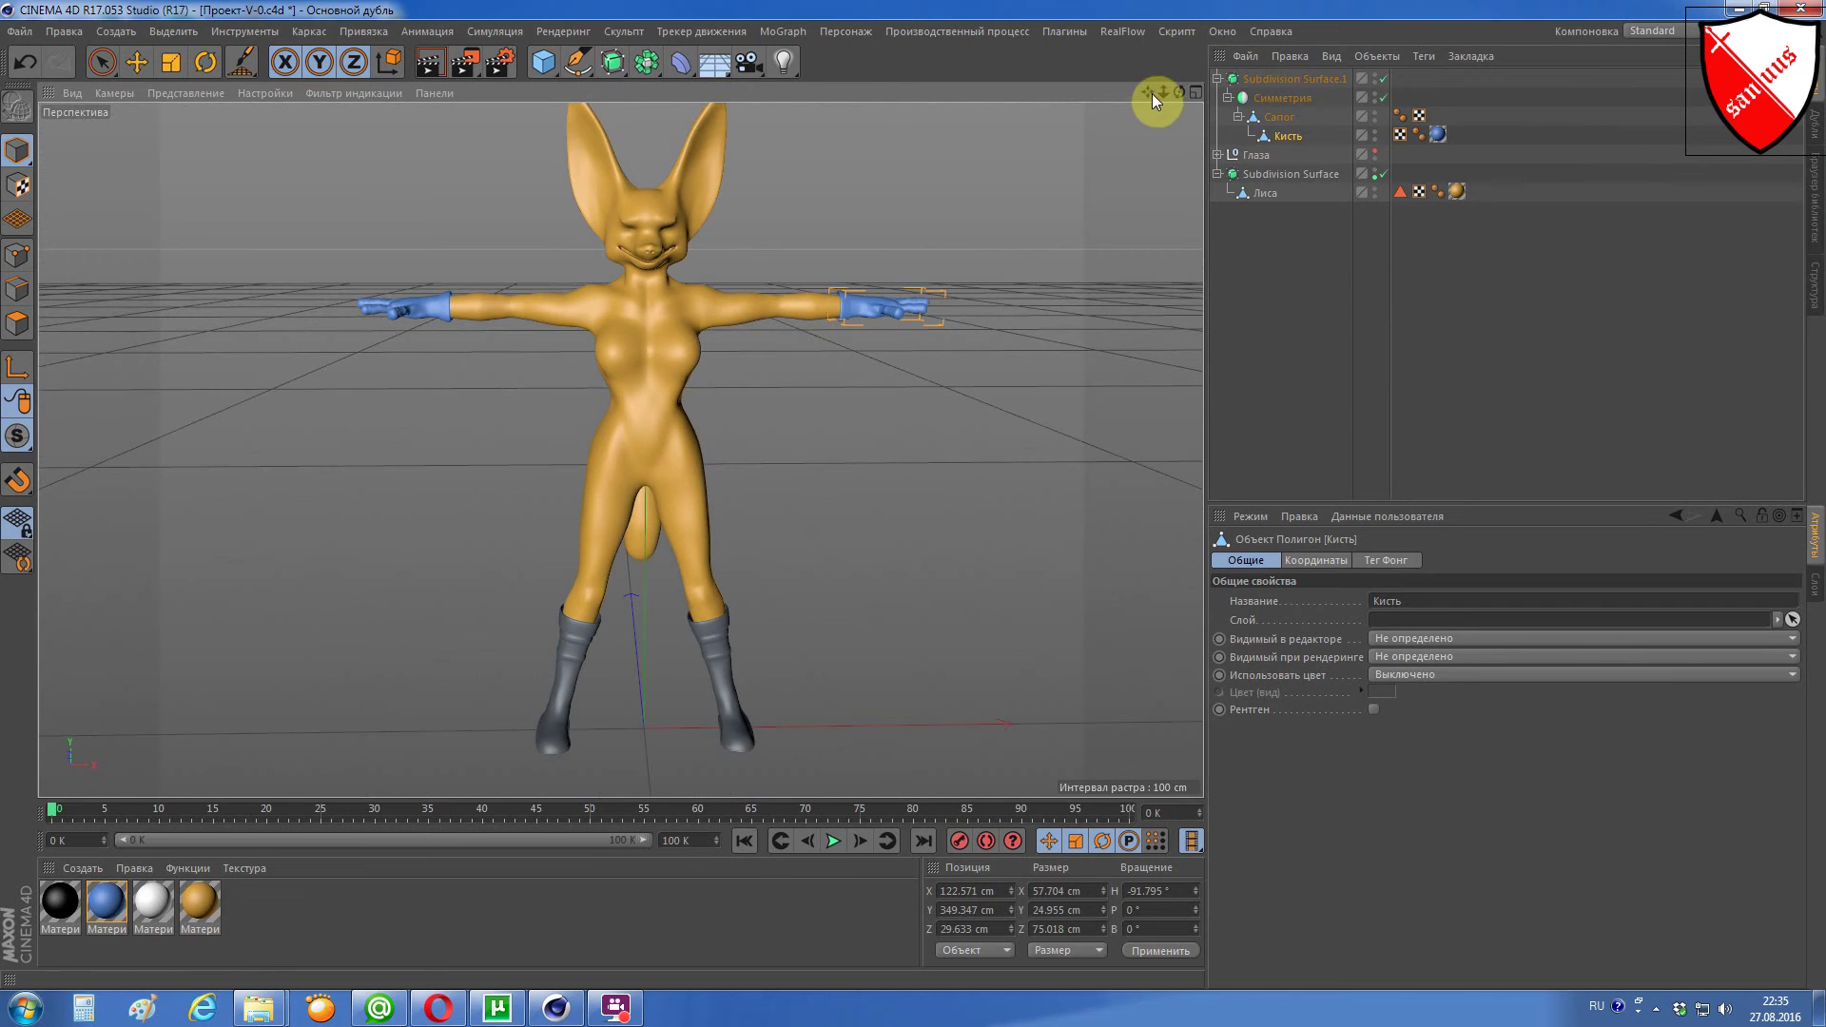
mouse_move(1151, 94)
mouse_down()
mouse_move(1172, 94)
mouse_move(1179, 123)
mouse_move(1179, 92)
mouse_up()
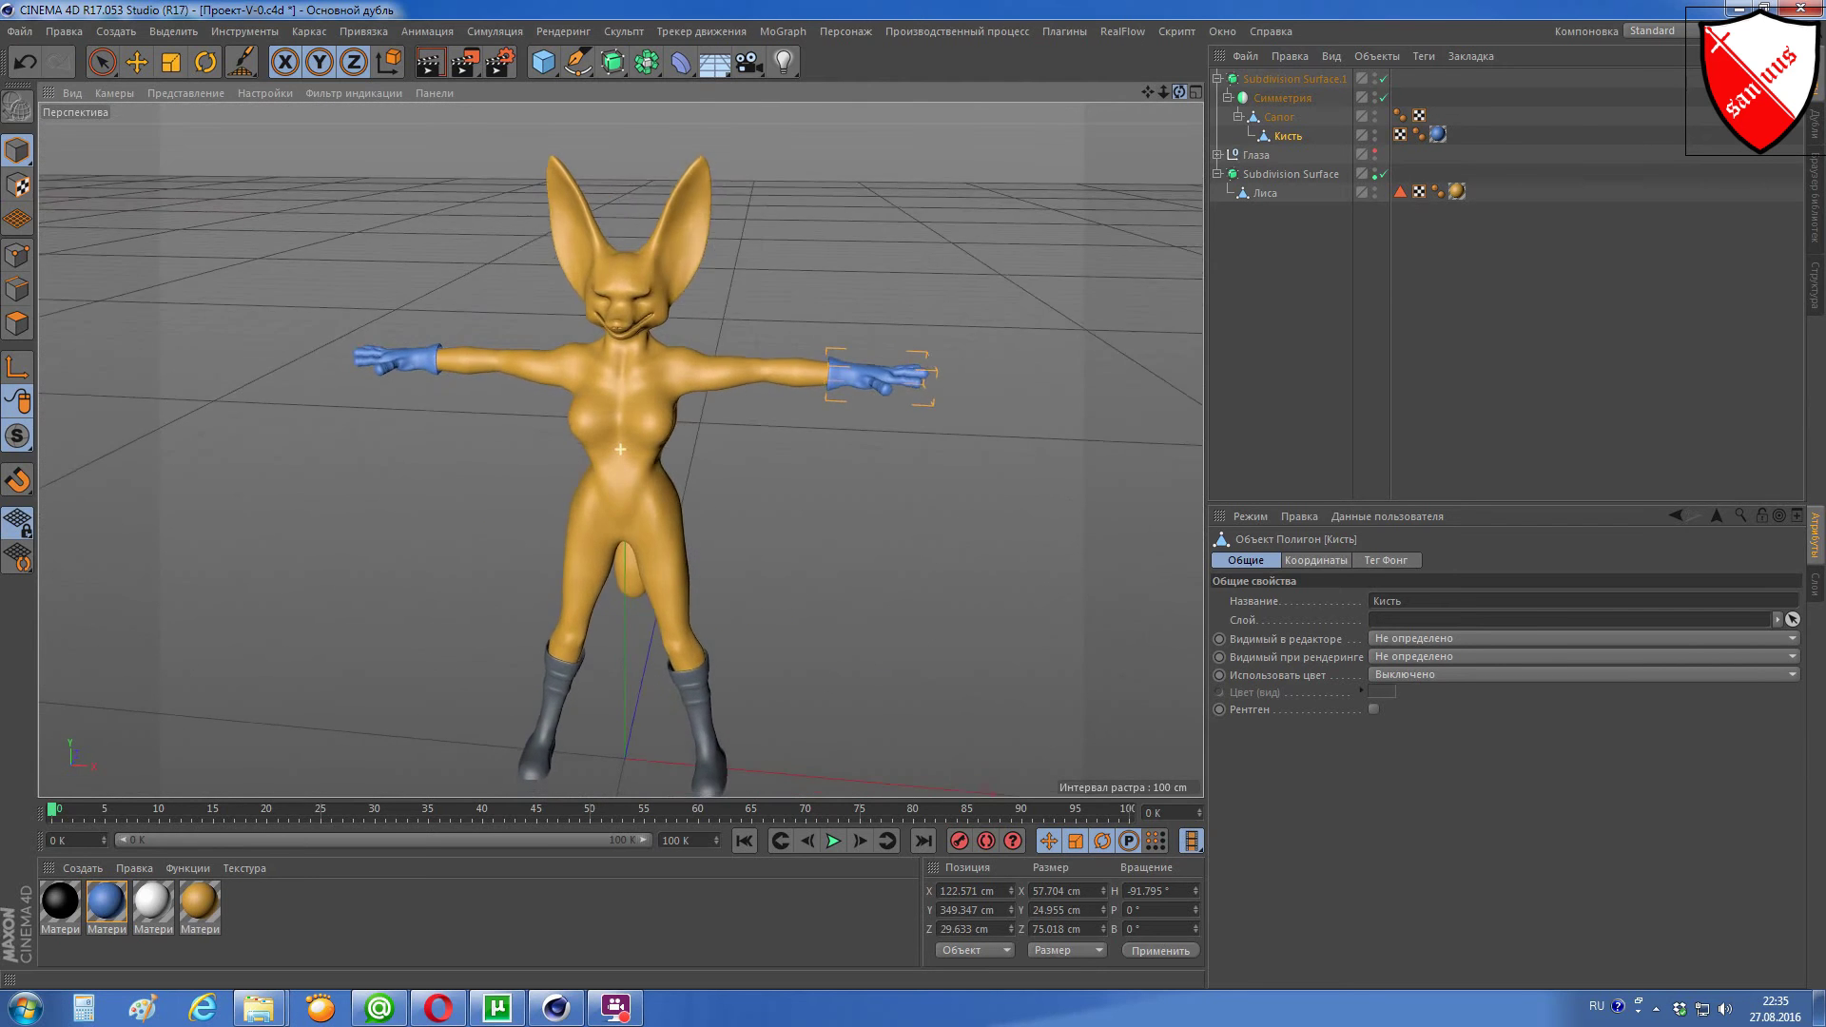
drag(1039, 254, 1178, 94)
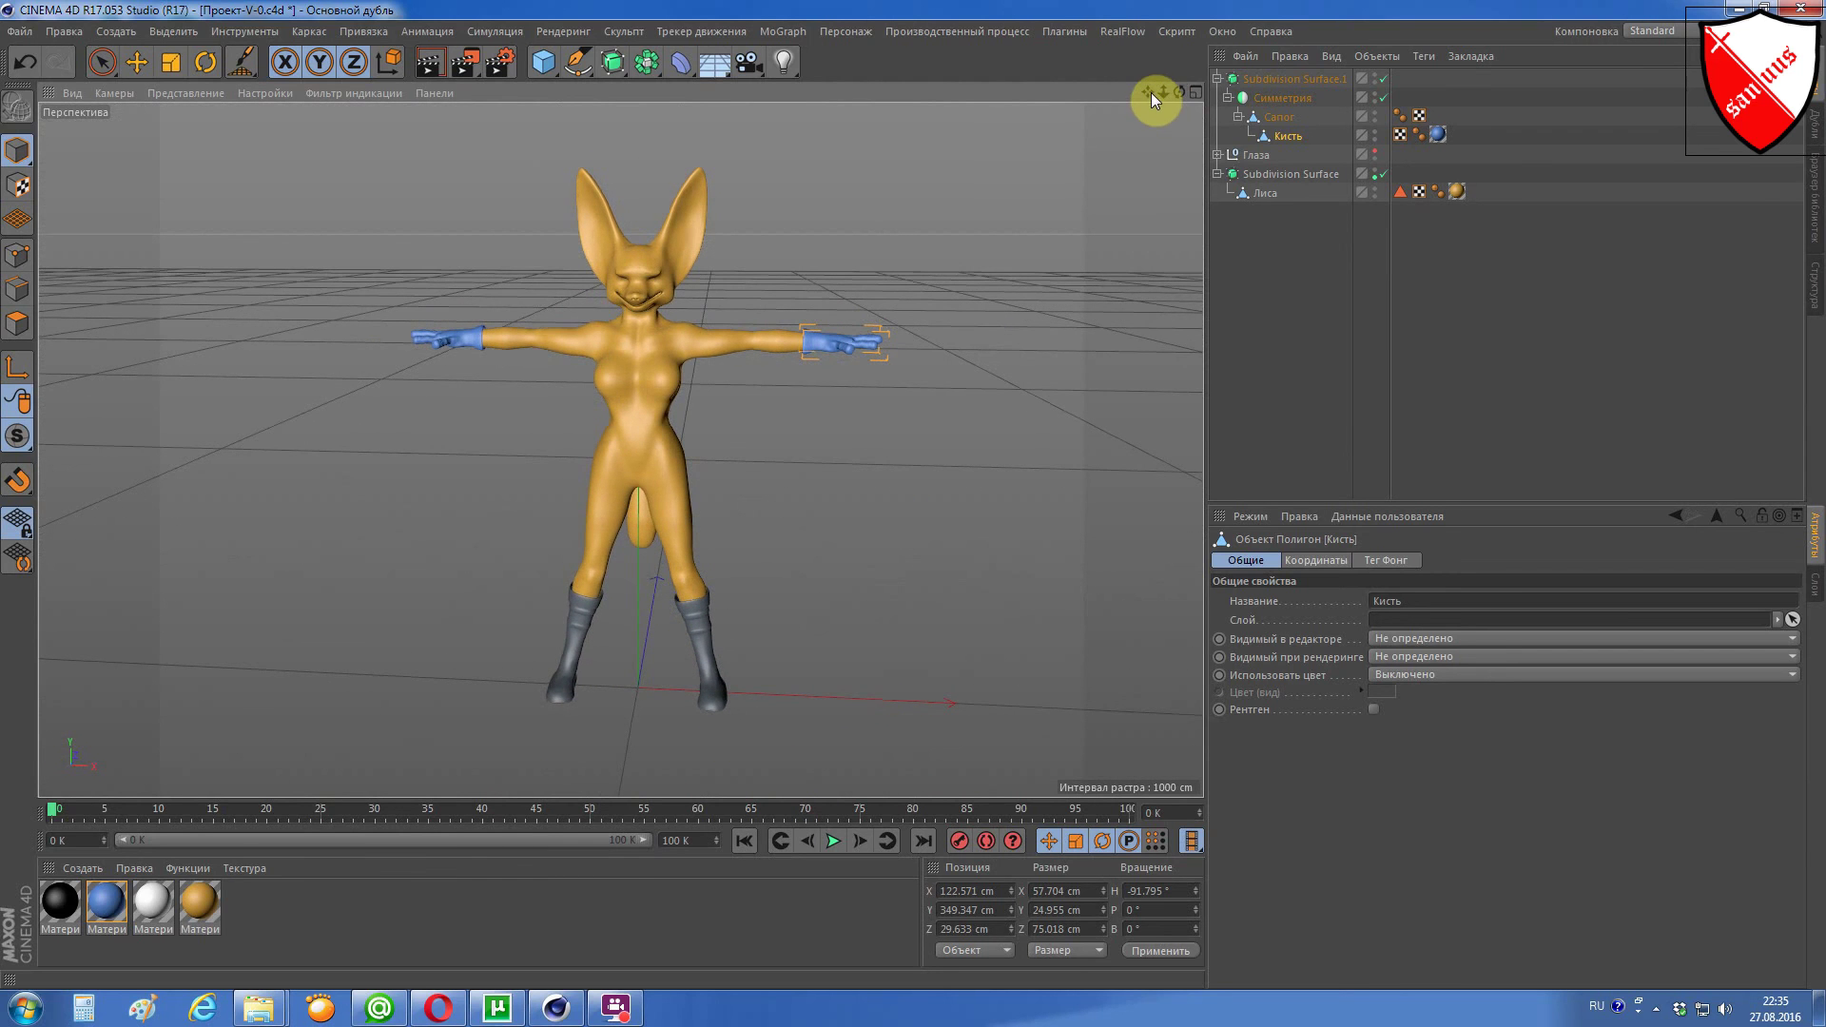